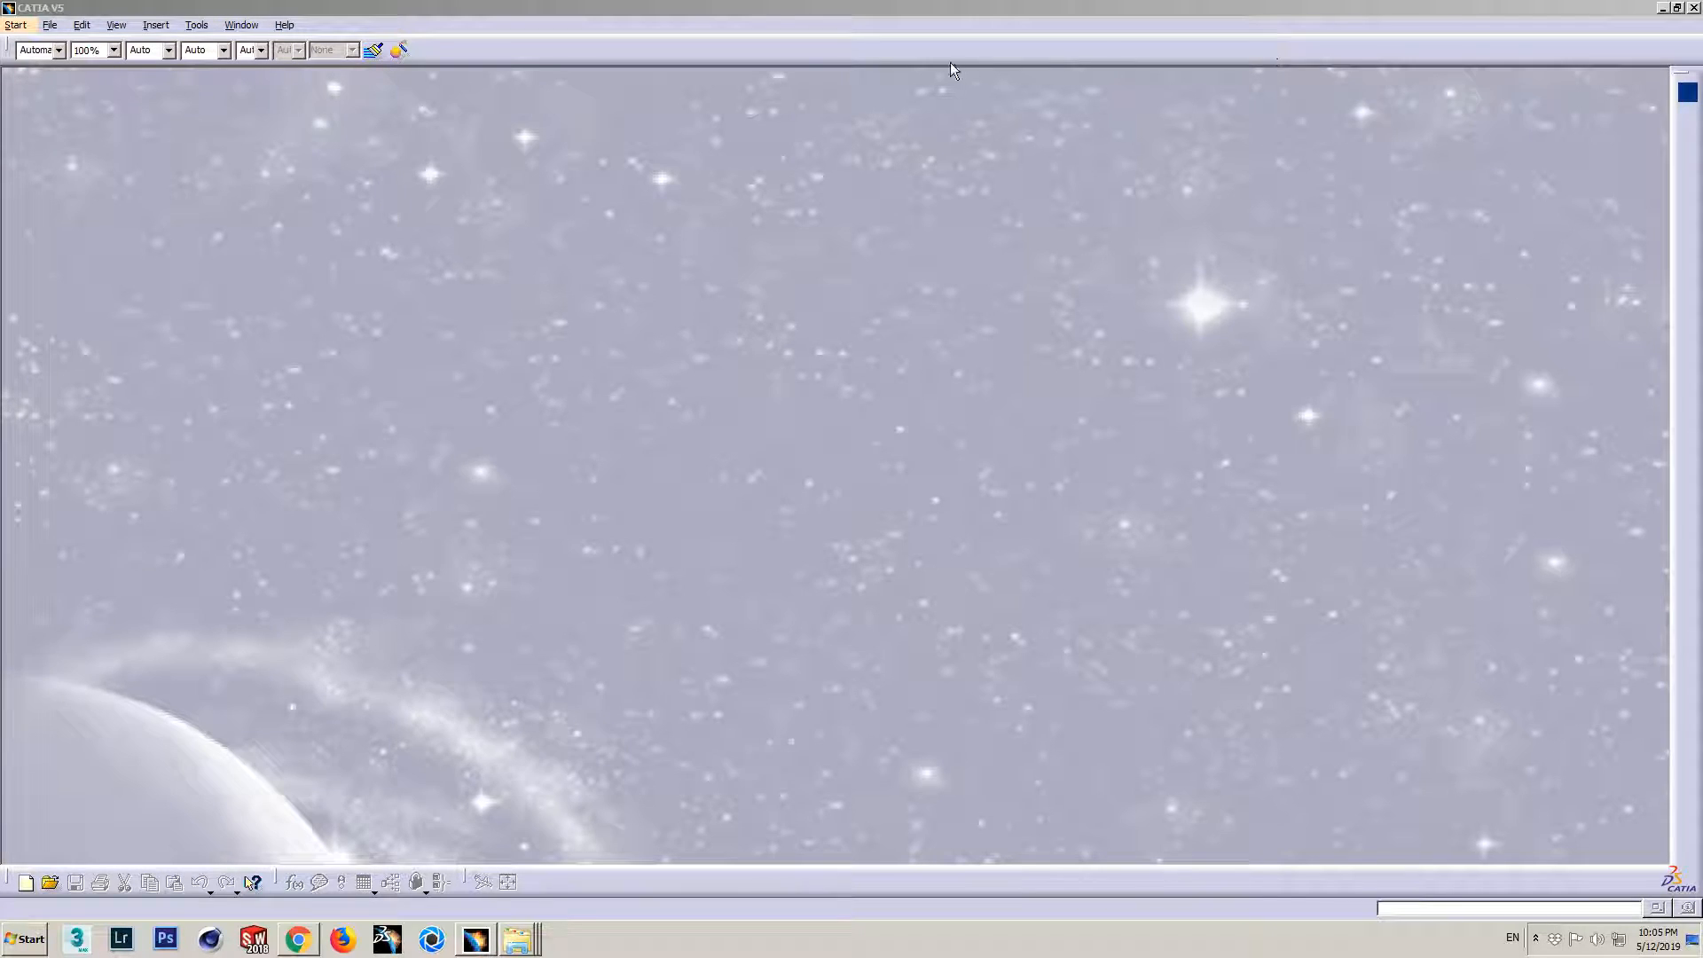
- Create a new part in the Part Design workbench with the default part name
click(16, 30)
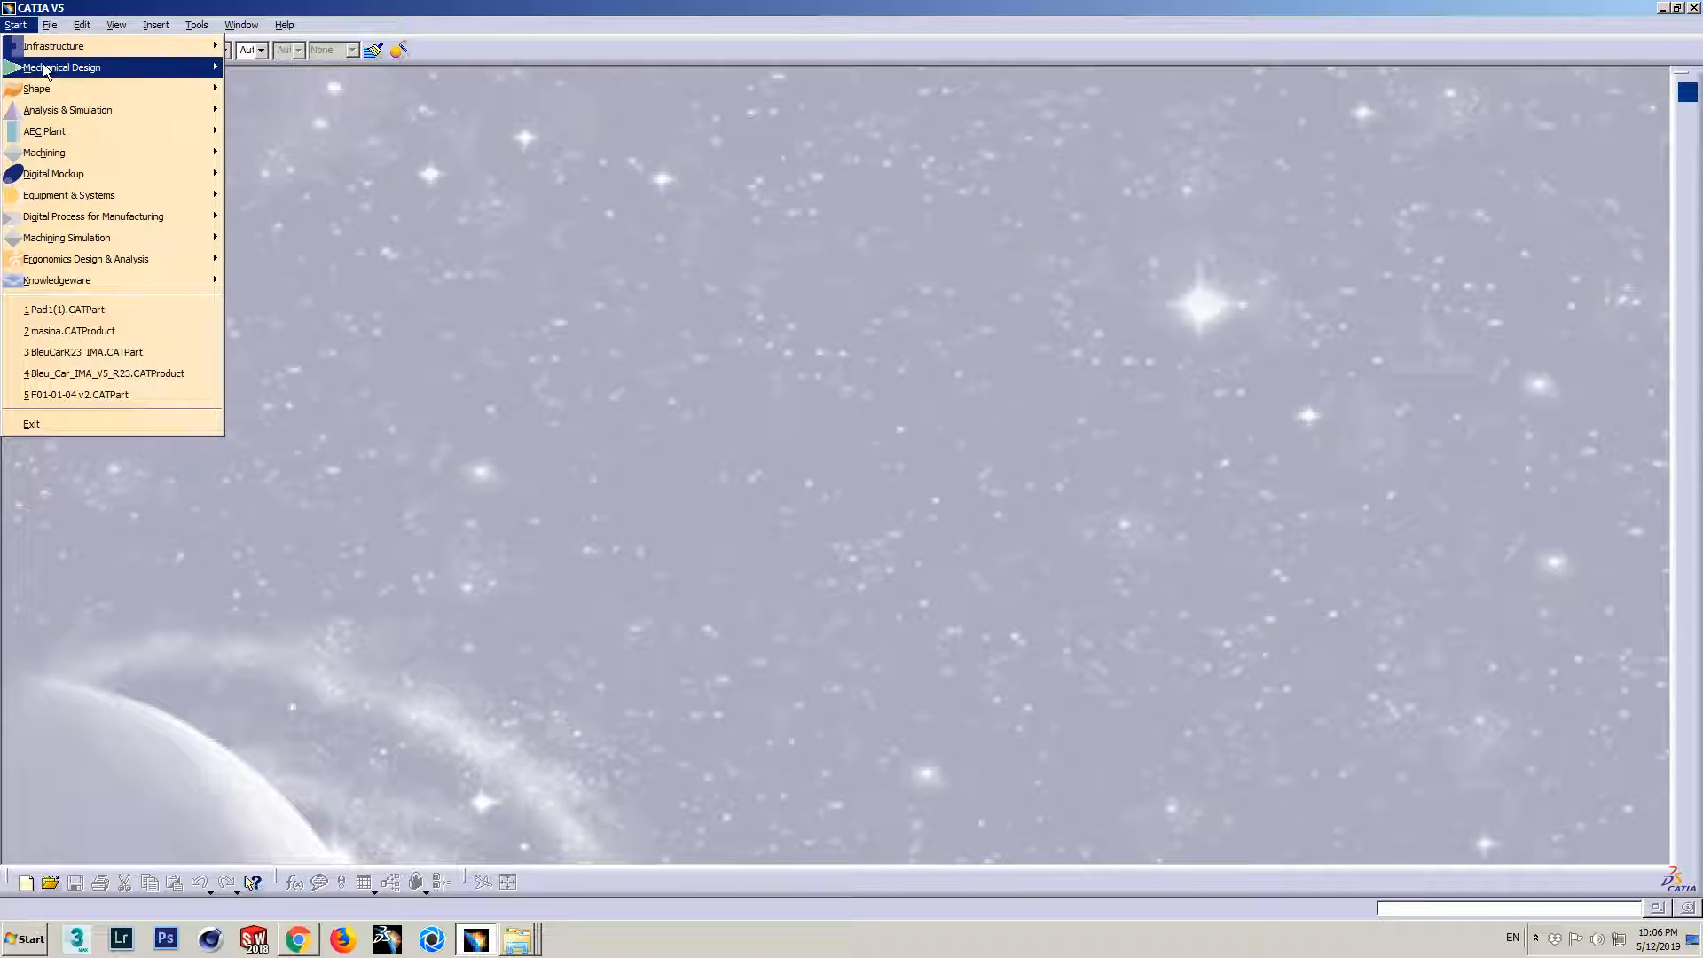
mouse_move(44, 69)
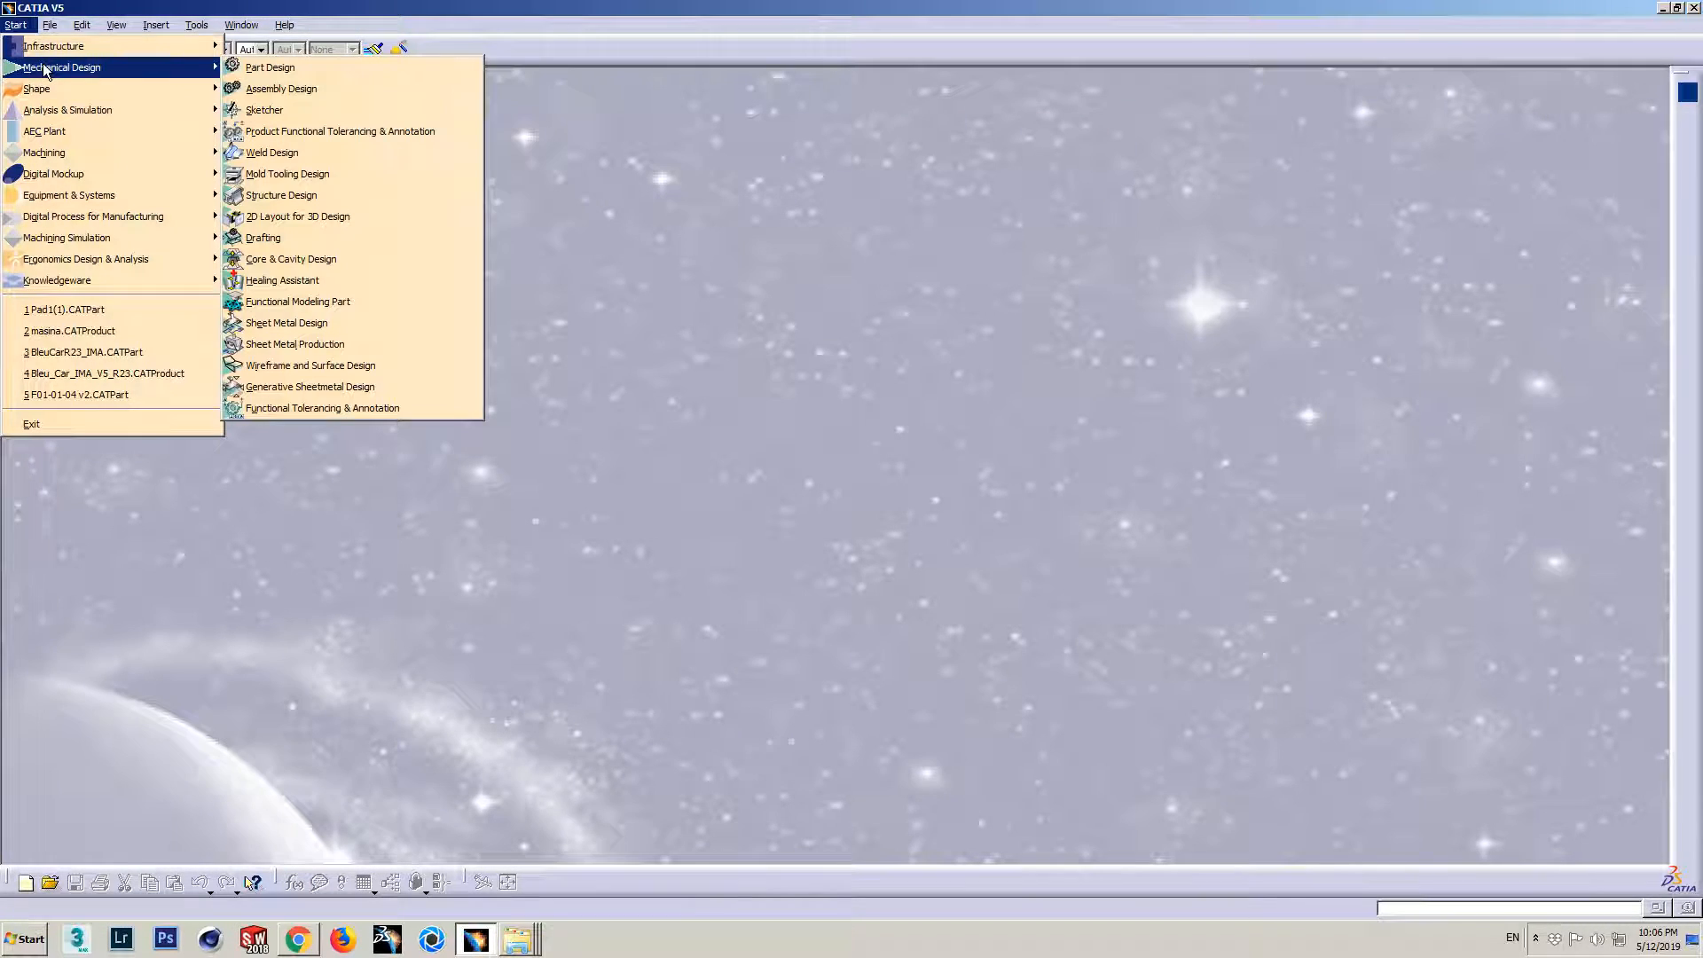
click(269, 69)
key(Return)
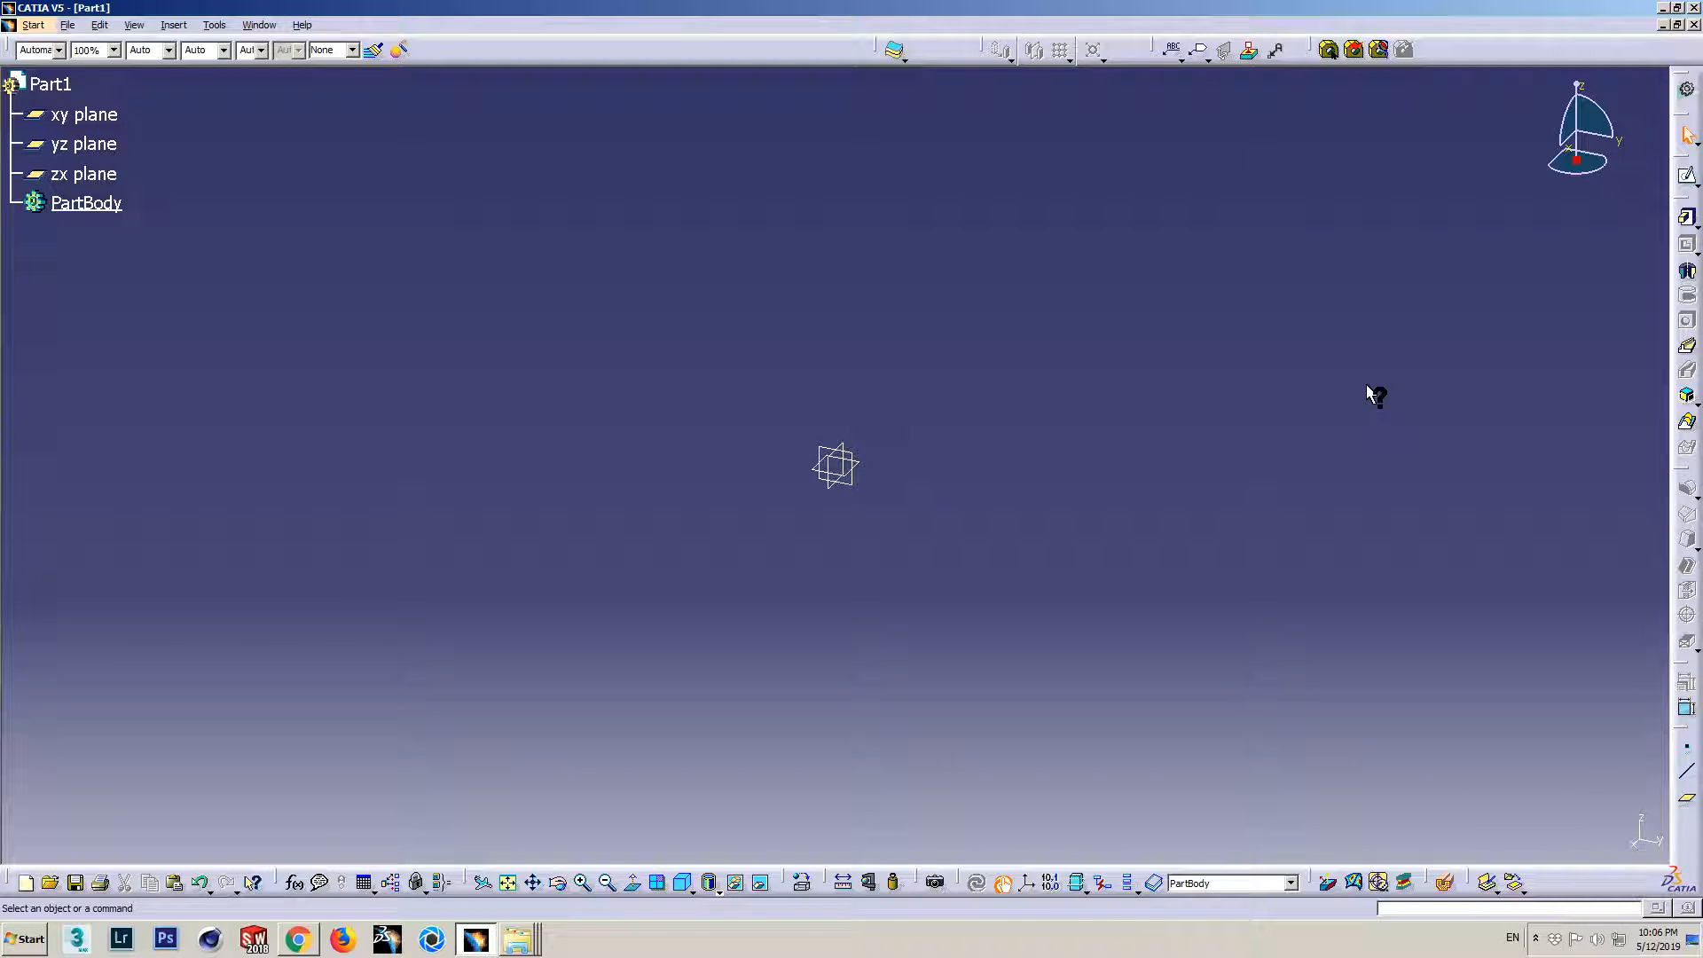
- Open the help page for the Pad command and examine its release version, title and introduction
click(1683, 216)
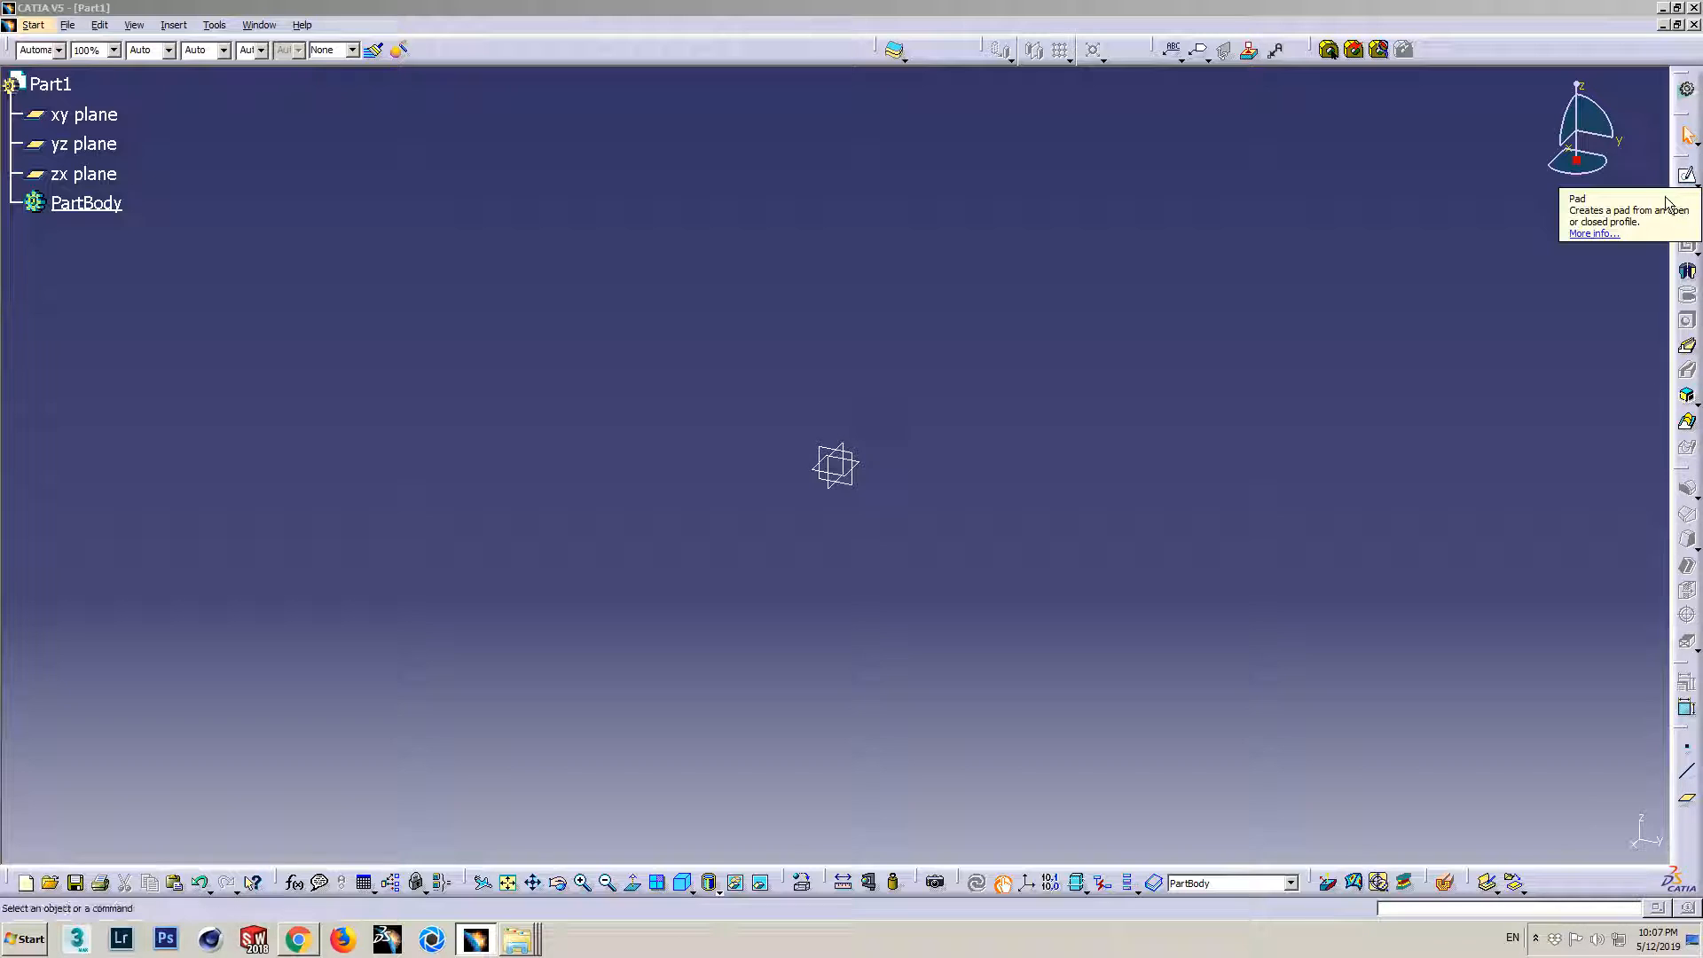
click(1594, 235)
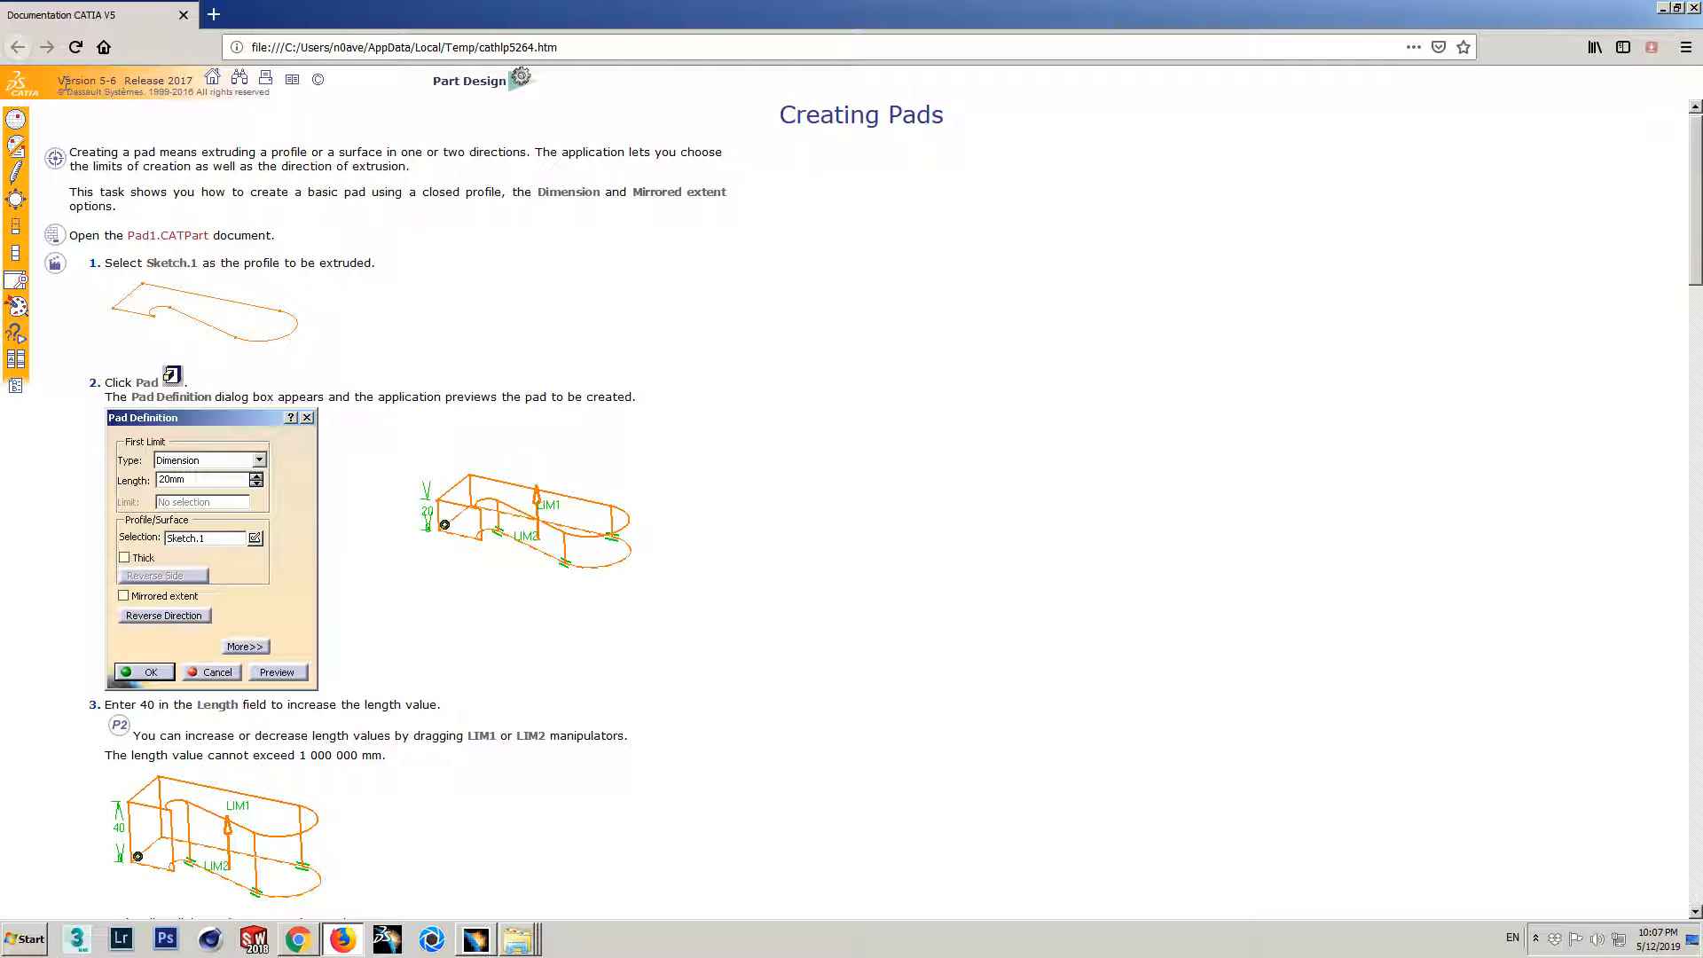
drag(65, 82, 144, 79)
click(157, 119)
triple_click(815, 107)
click(1011, 133)
drag(118, 151, 174, 145)
click(174, 145)
- Search the web for "catia free documentation" in a separate browser tab
click(214, 15)
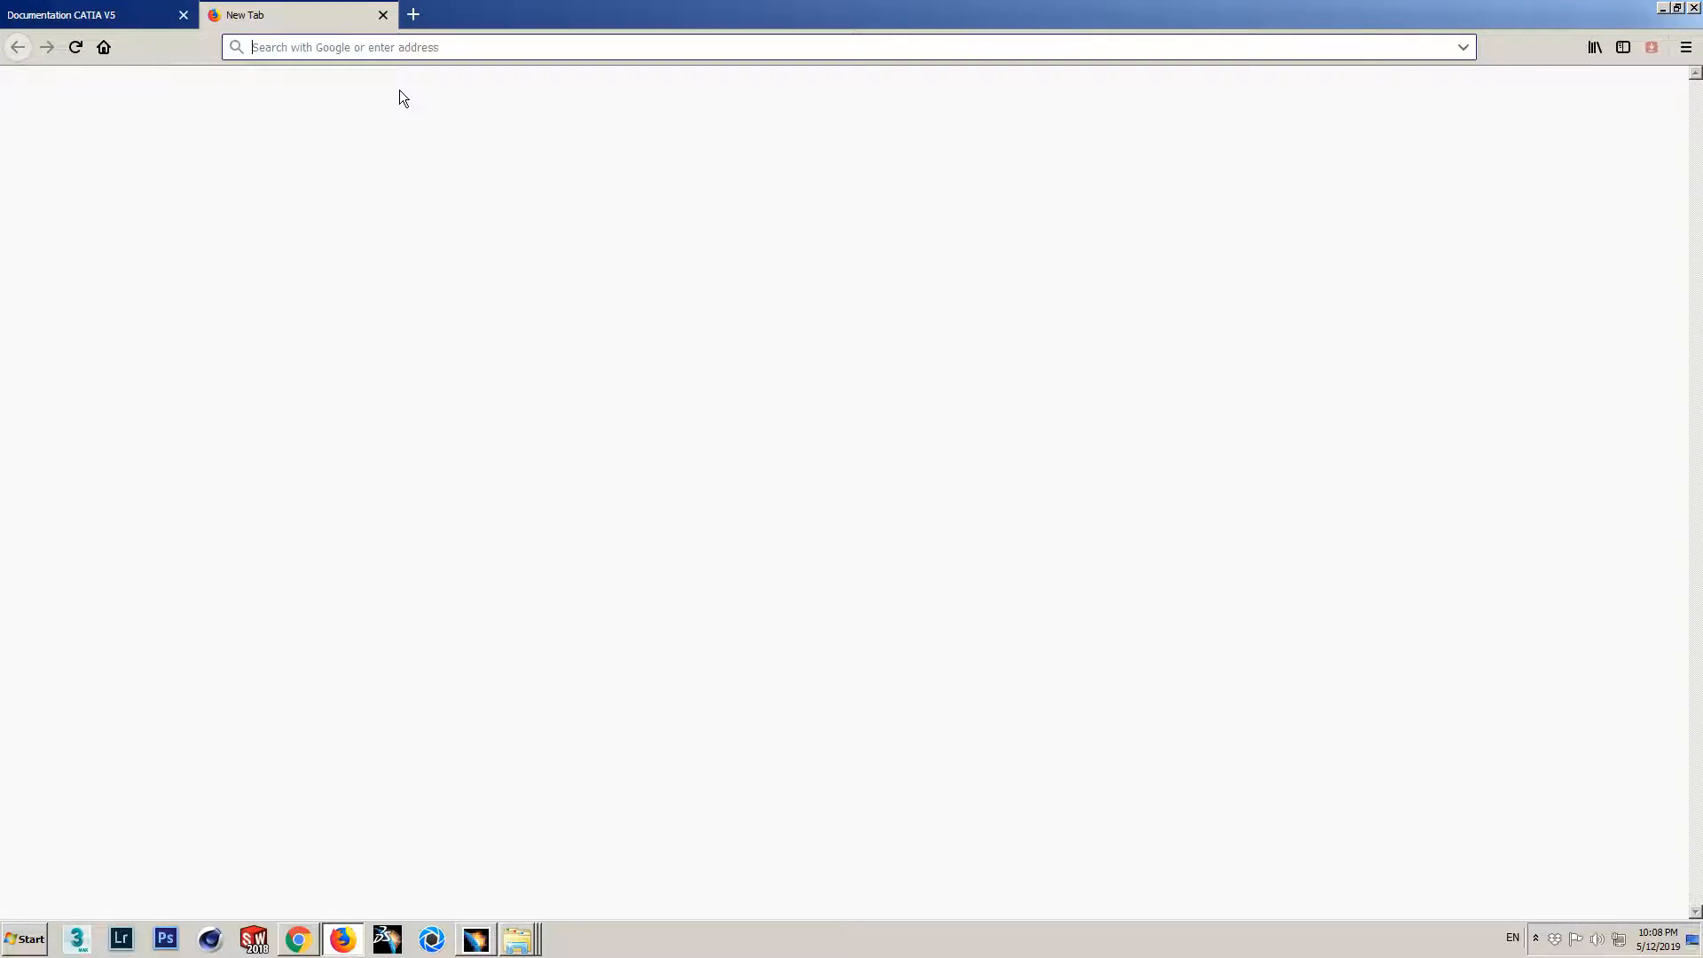
text(ca)
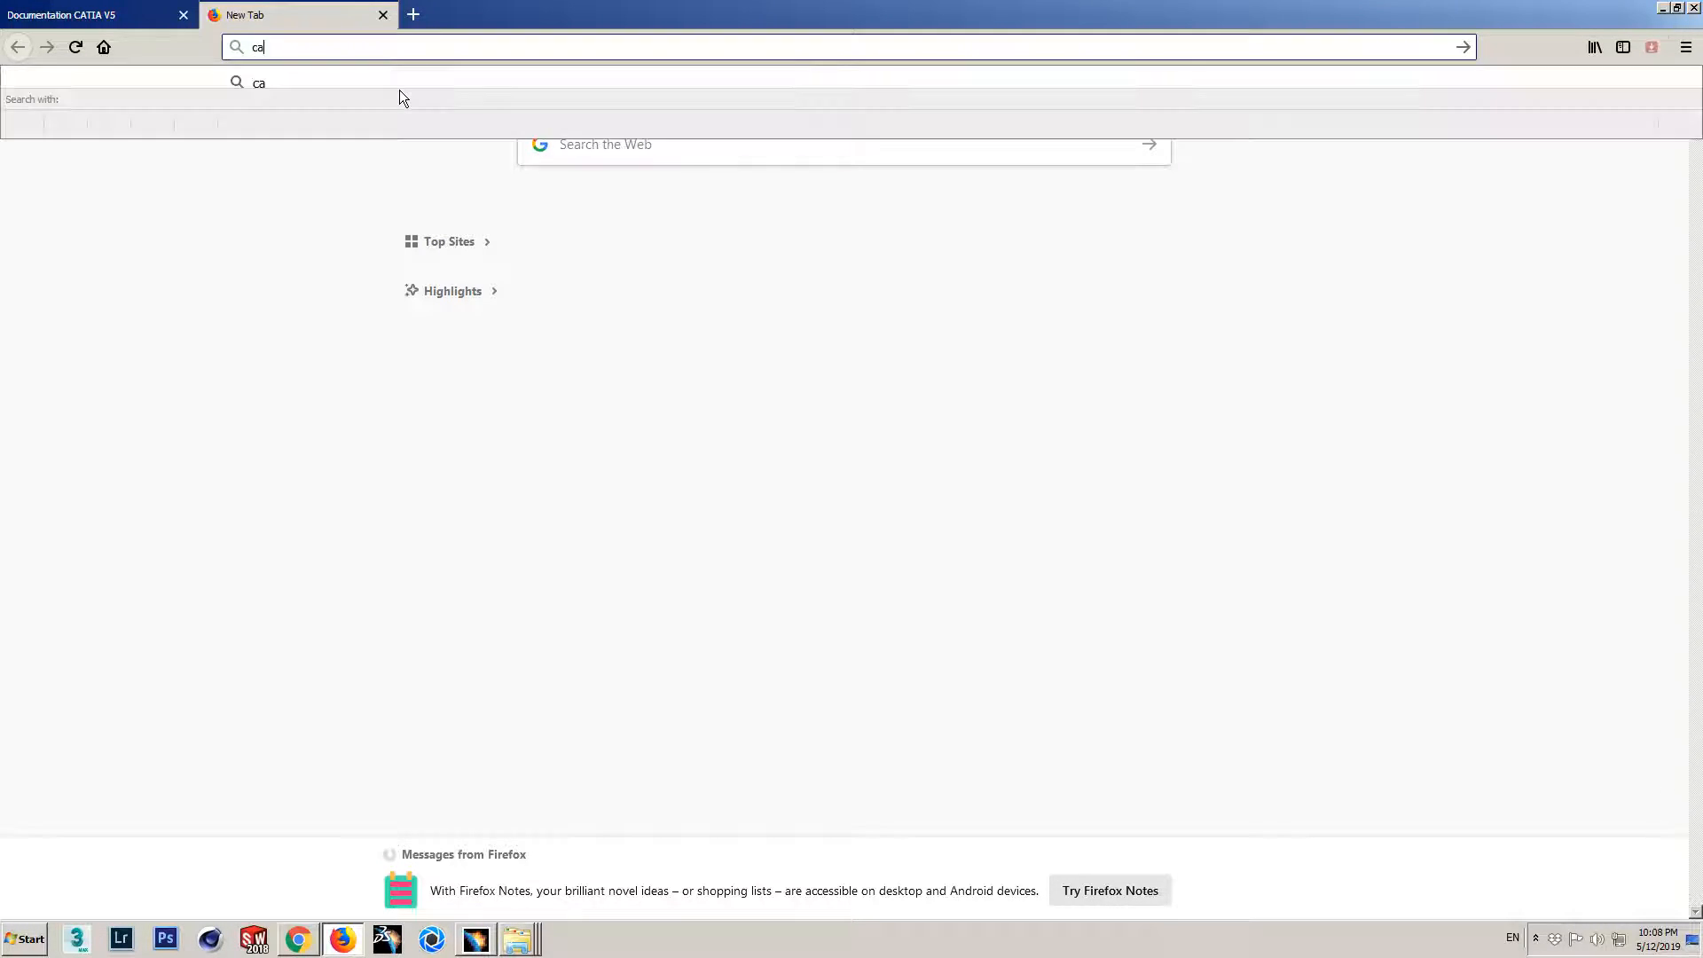
text(tia free documentation)
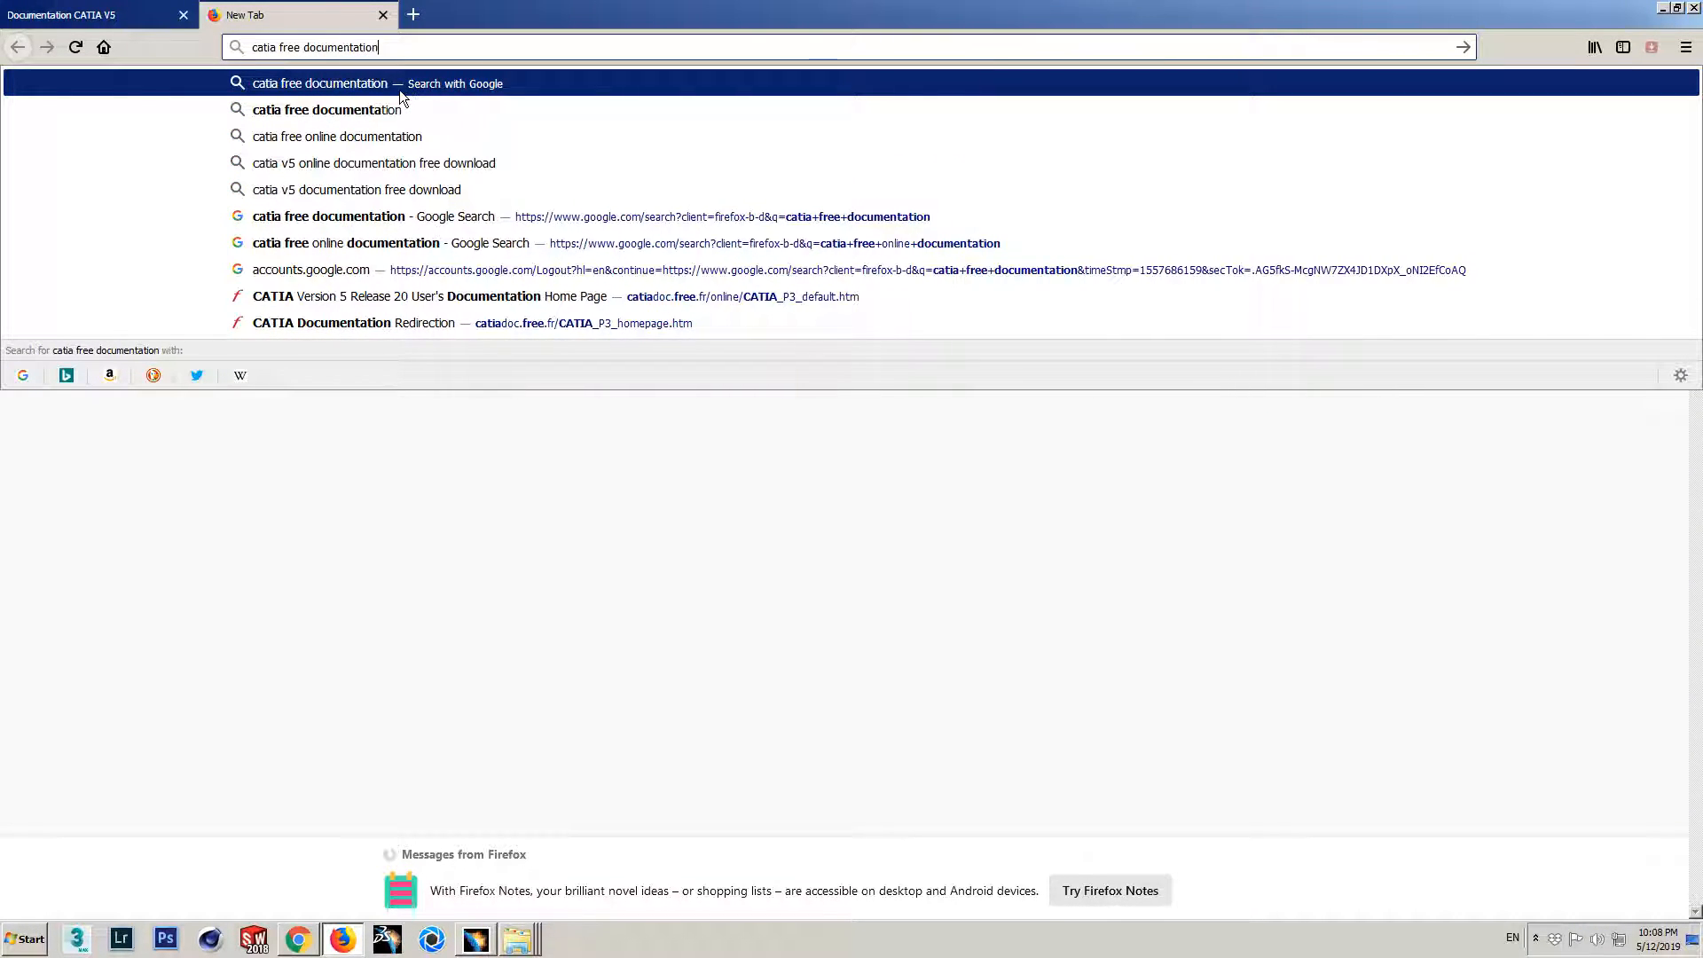
key(Return)
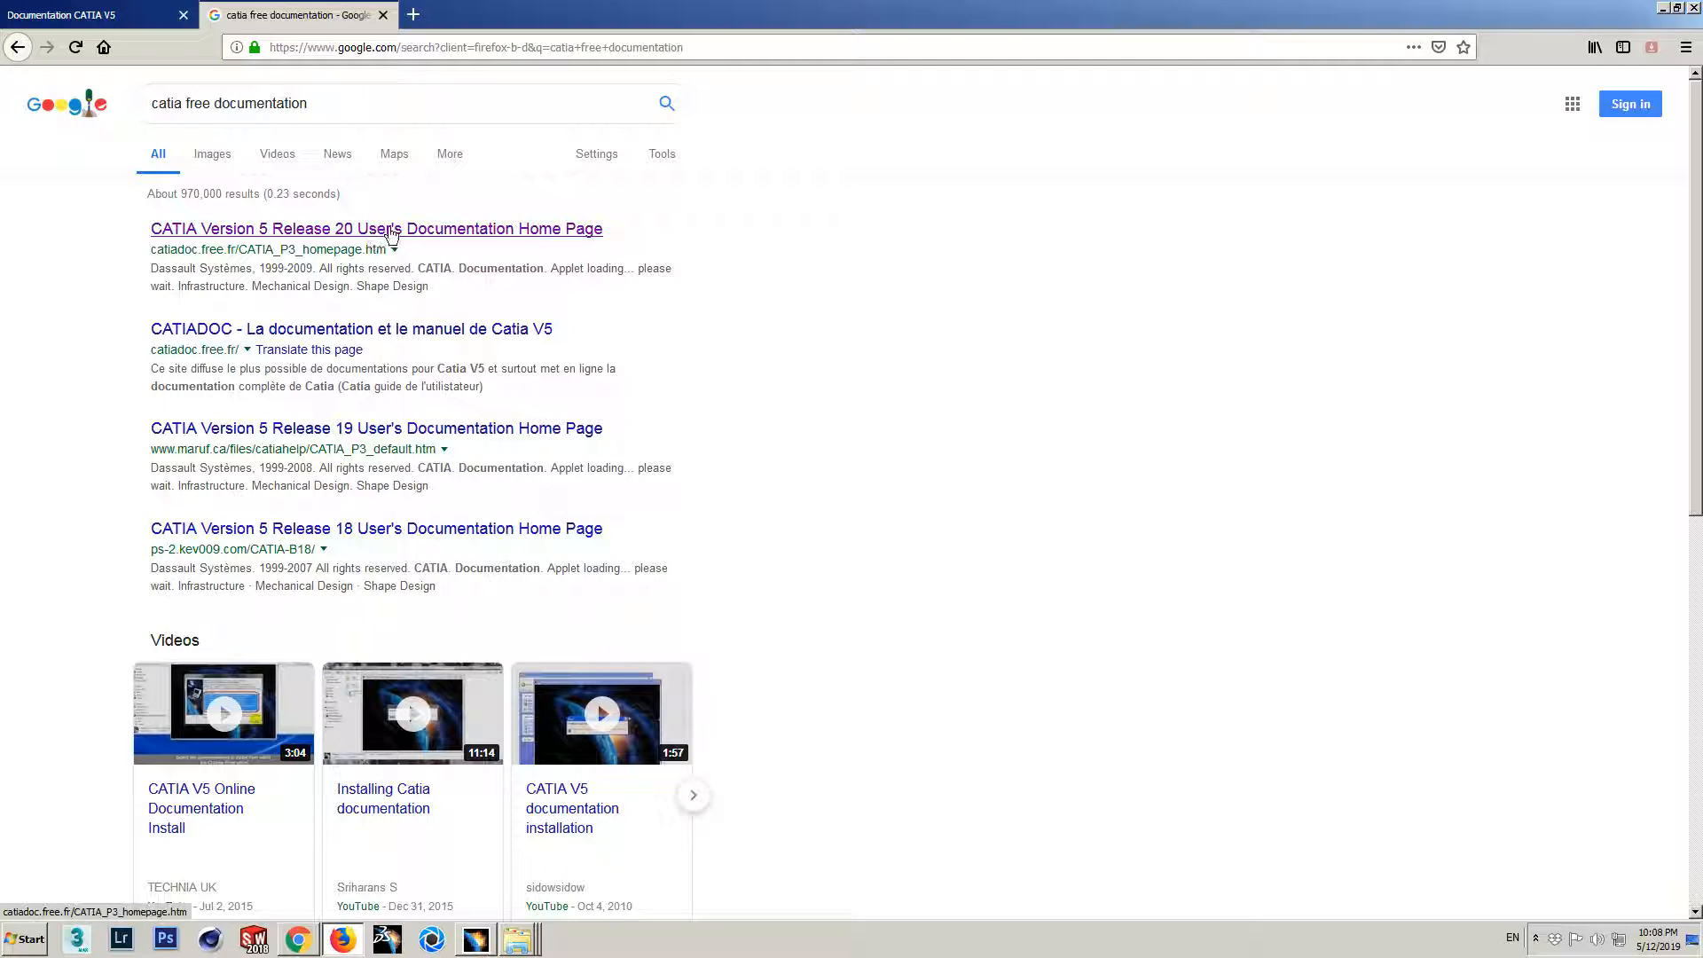
- Search the web for "catia wiki" in another browser tab and open the English Wikipedia article on CATIA
click(413, 15)
text(catia wiki)
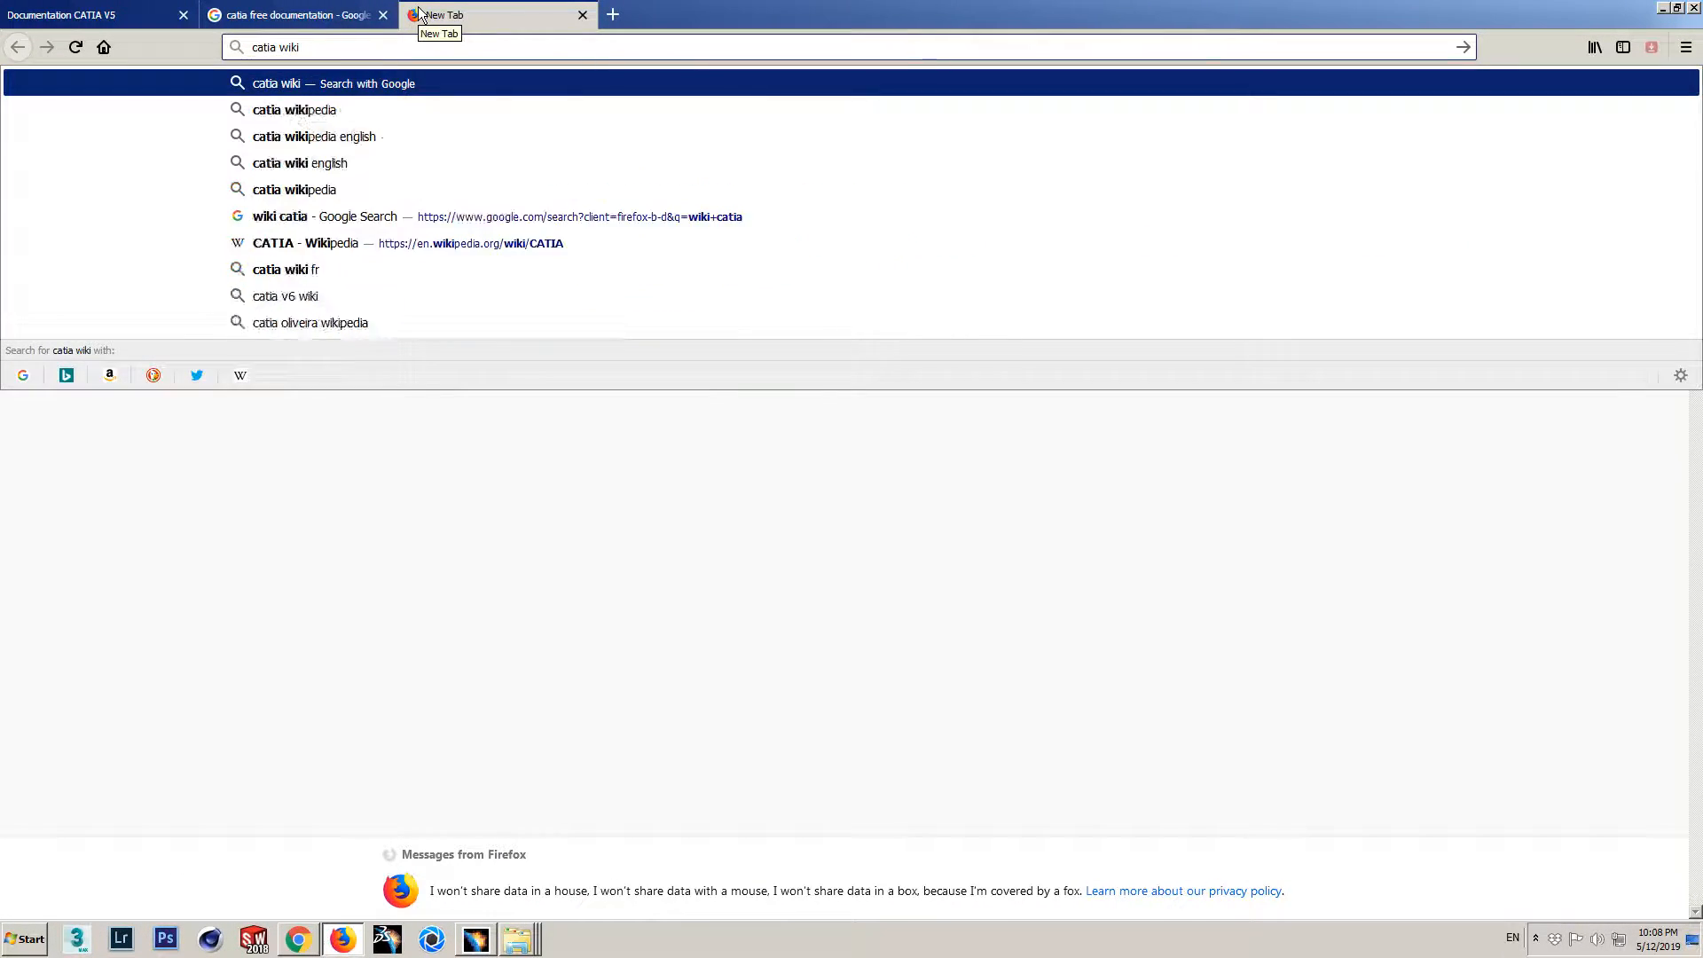
key(Return)
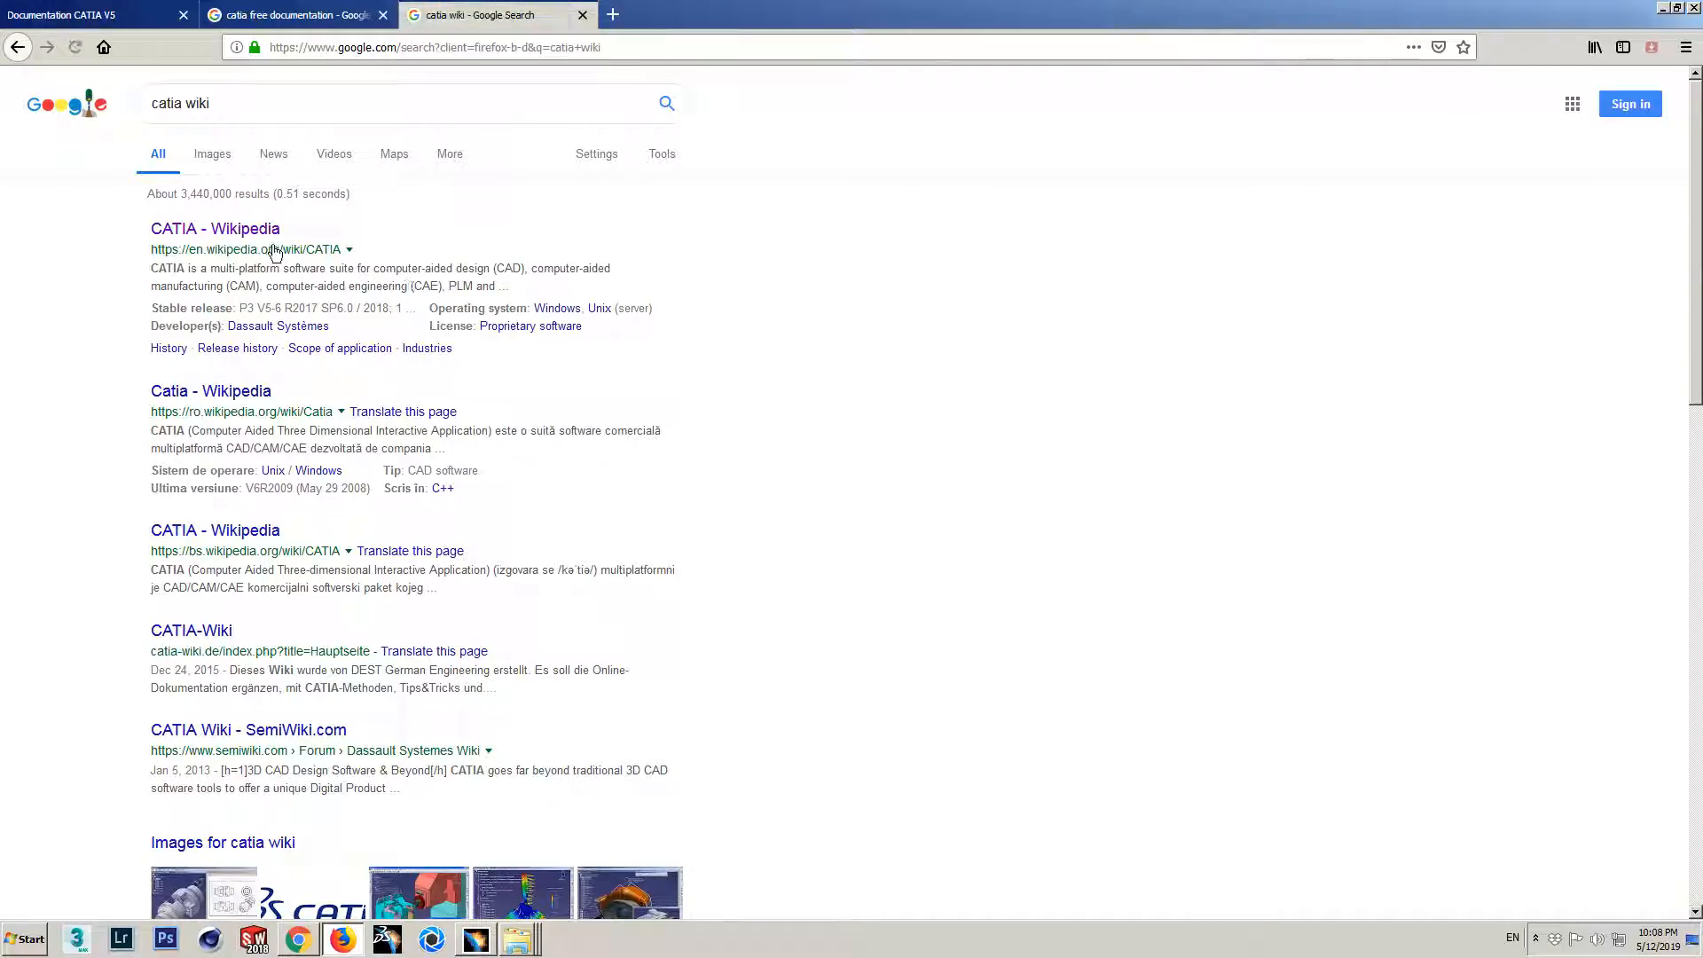
click(221, 230)
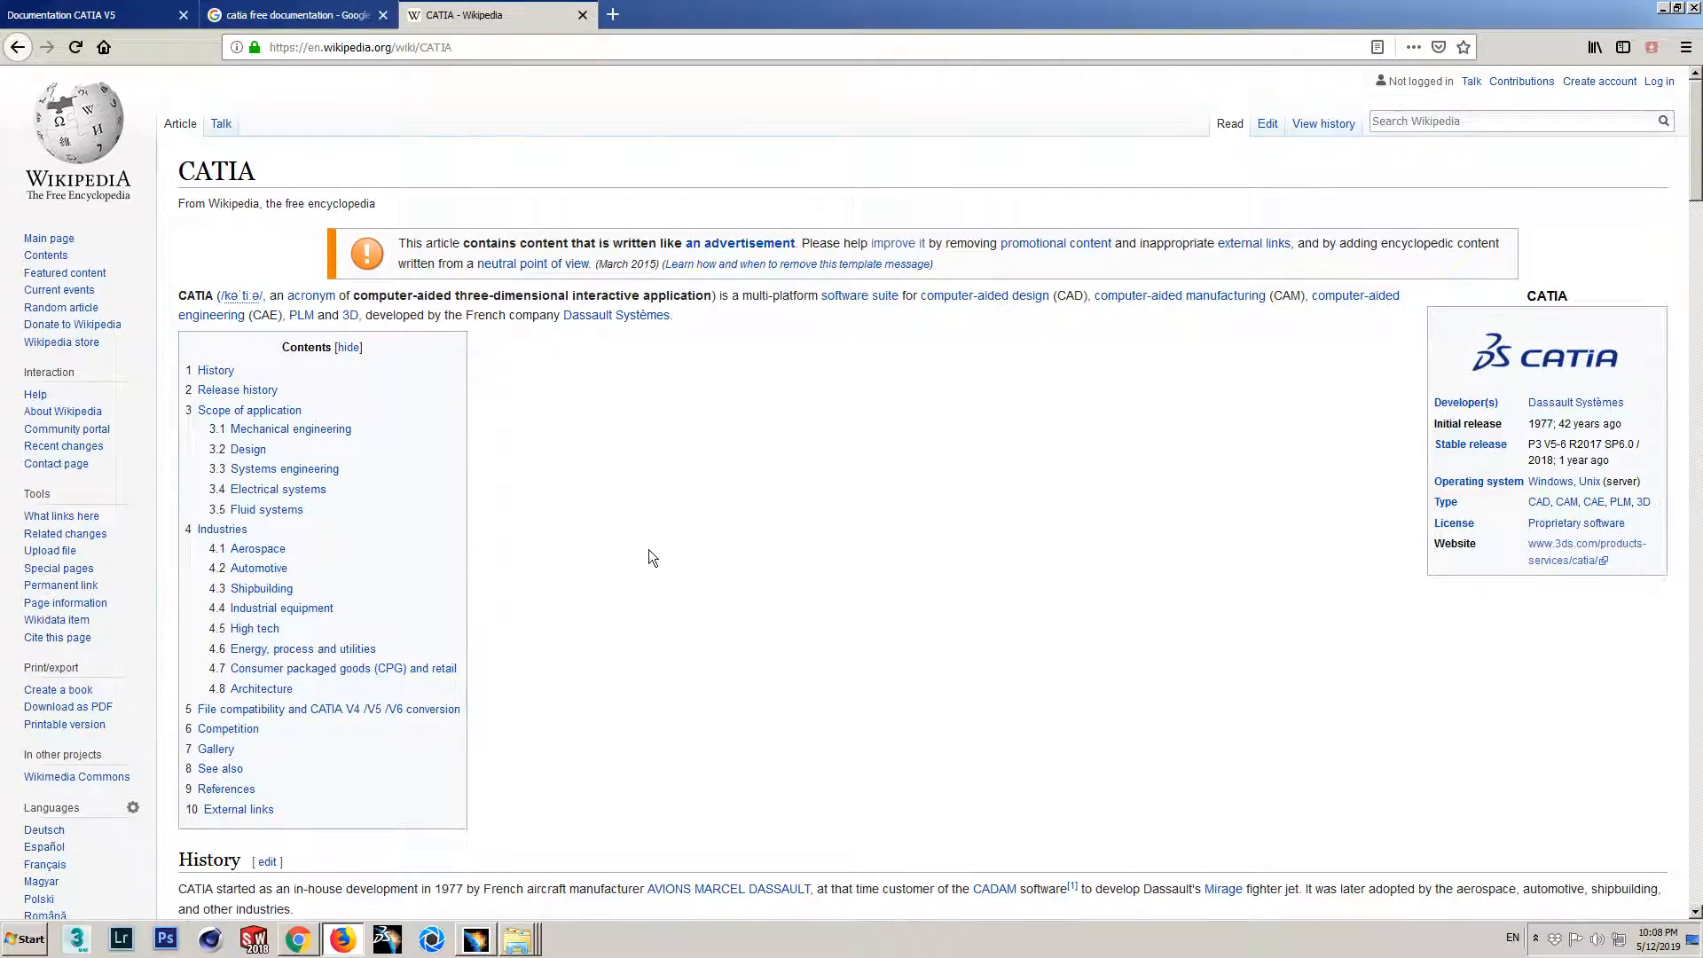
- Examine the release dates of the CATIA versions in the article's Release history table
scroll(667, 566, down, 15)
scroll(277, 386, up, 2)
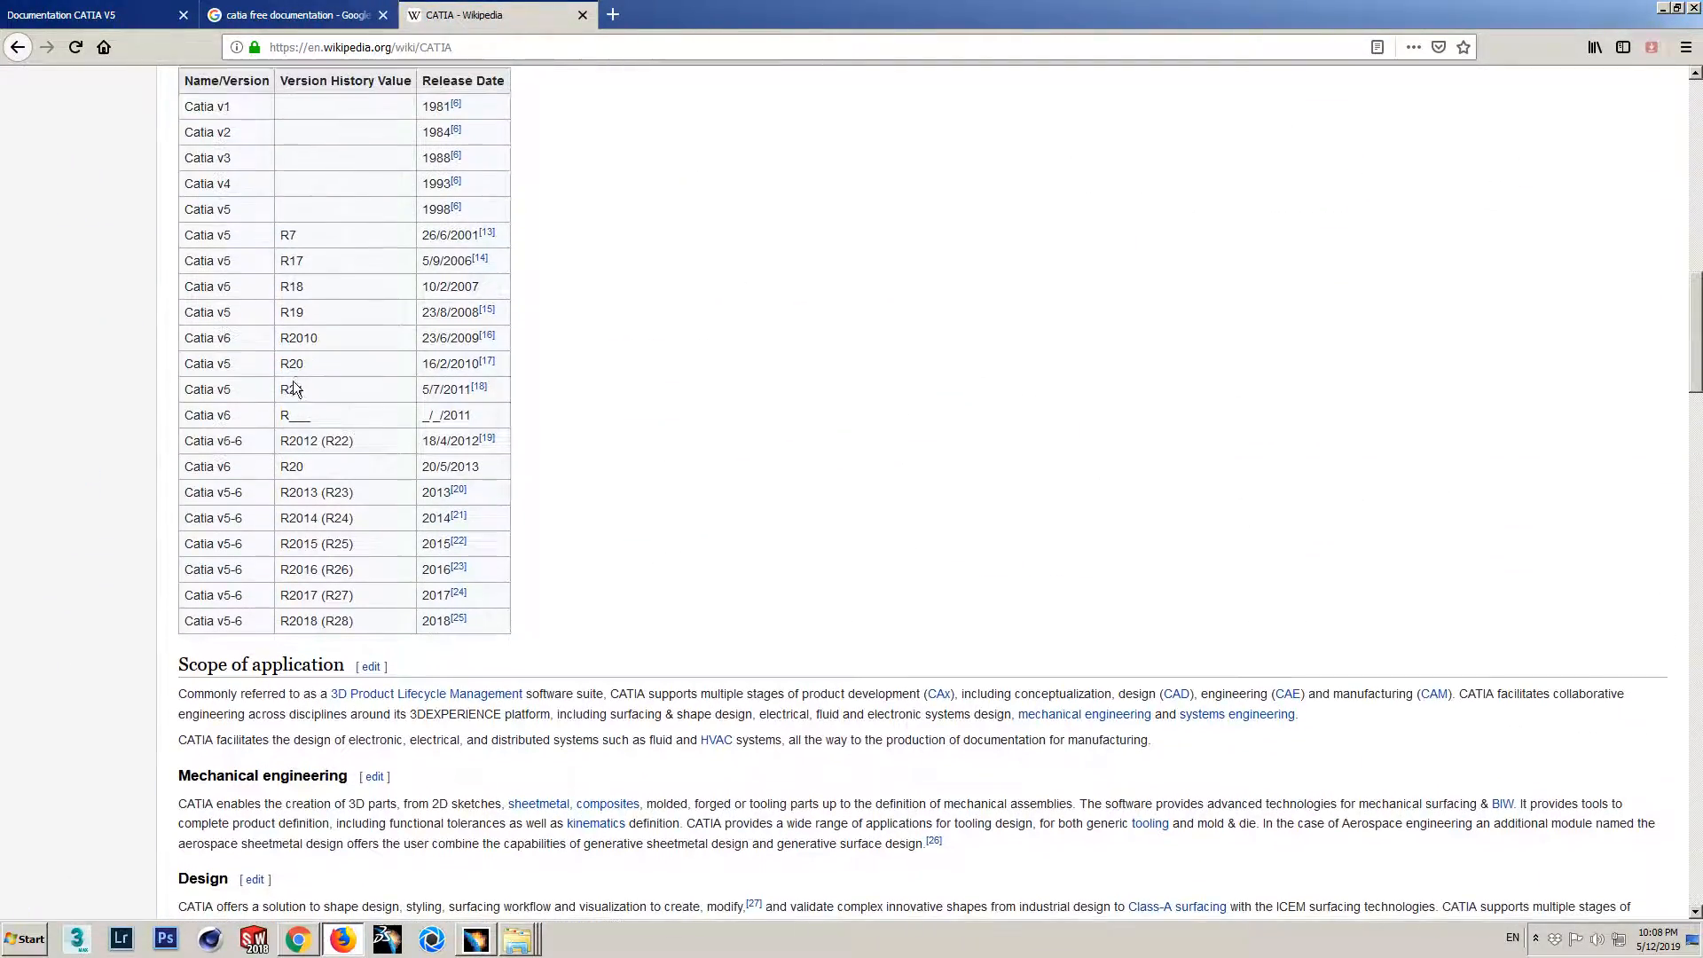
mouse_move(437, 369)
mouse_down()
mouse_move(482, 366)
mouse_move(443, 366)
mouse_up()
click(538, 386)
click(443, 365)
scroll(741, 475, up, 8)
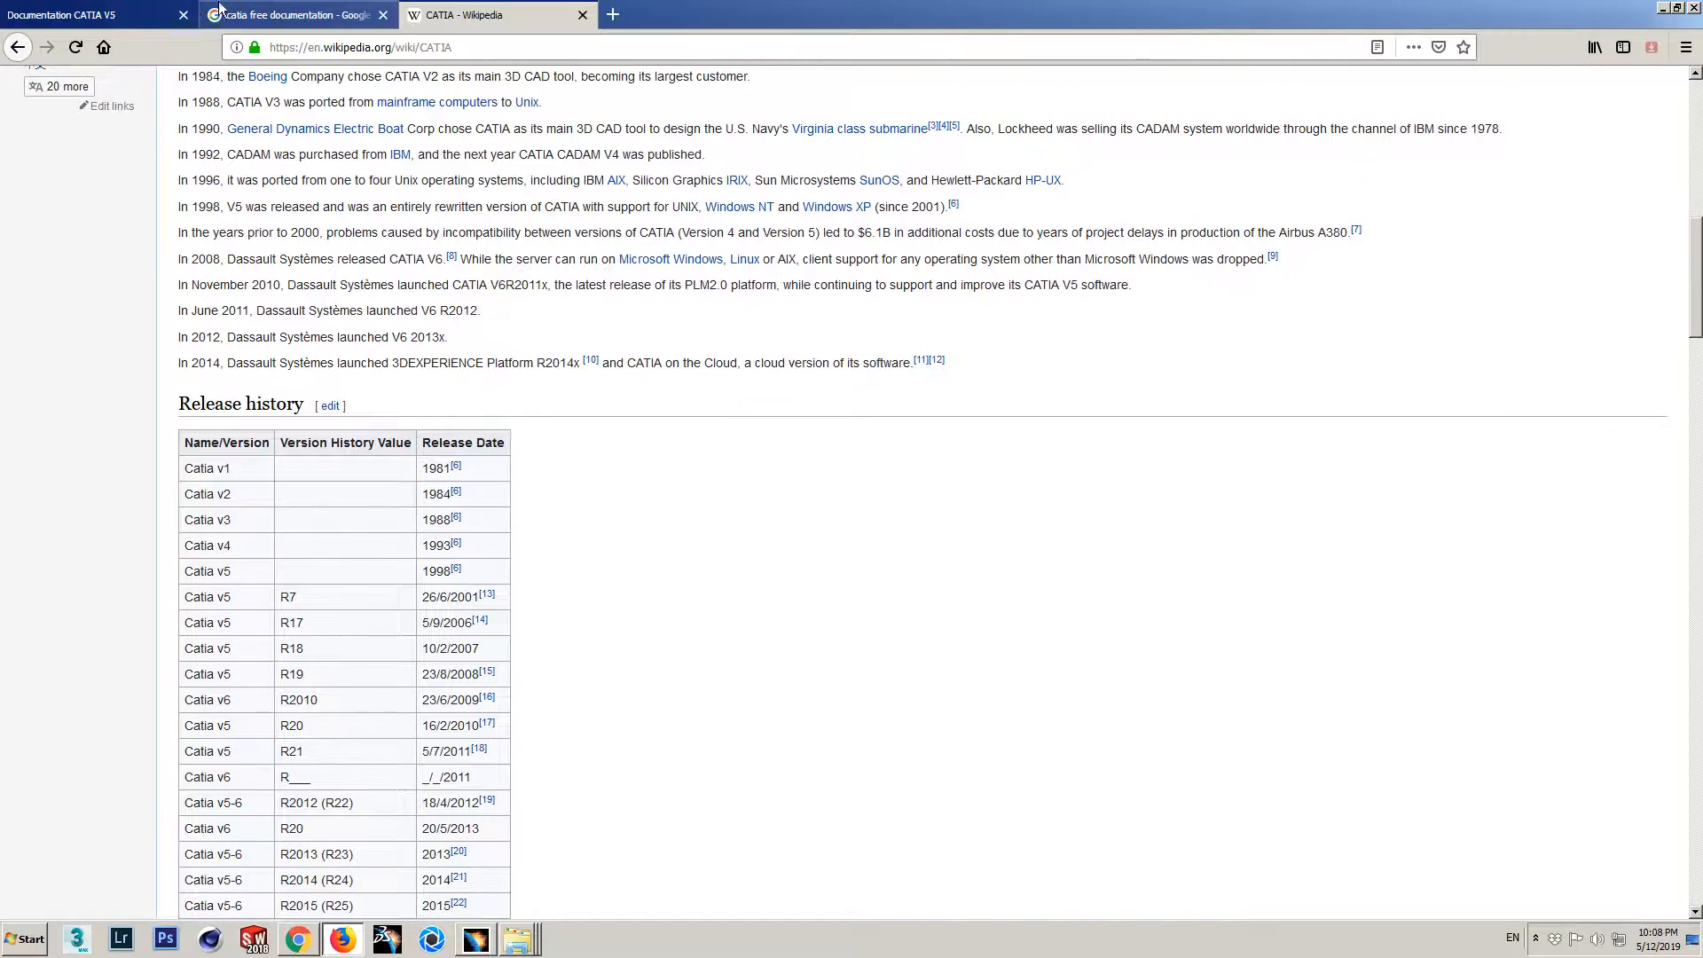
- Download the Pad1.CATPart sample file linked in the Creating Pads documentation and open it in CATIA
click(209, 11)
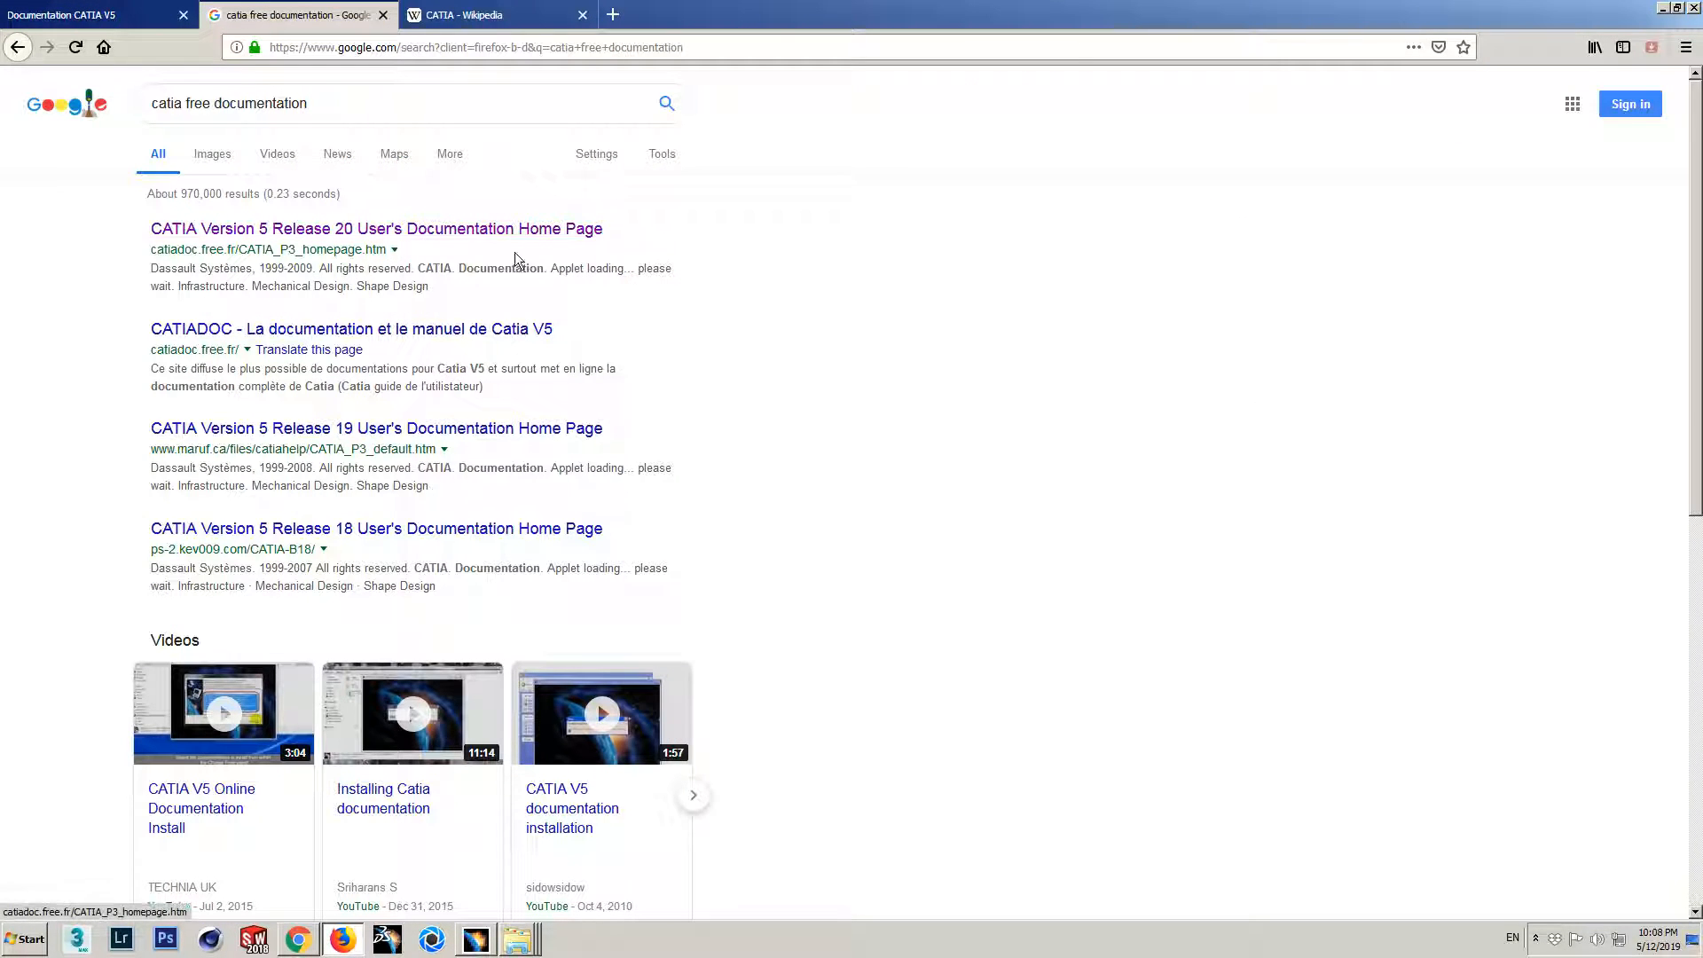
click(100, 13)
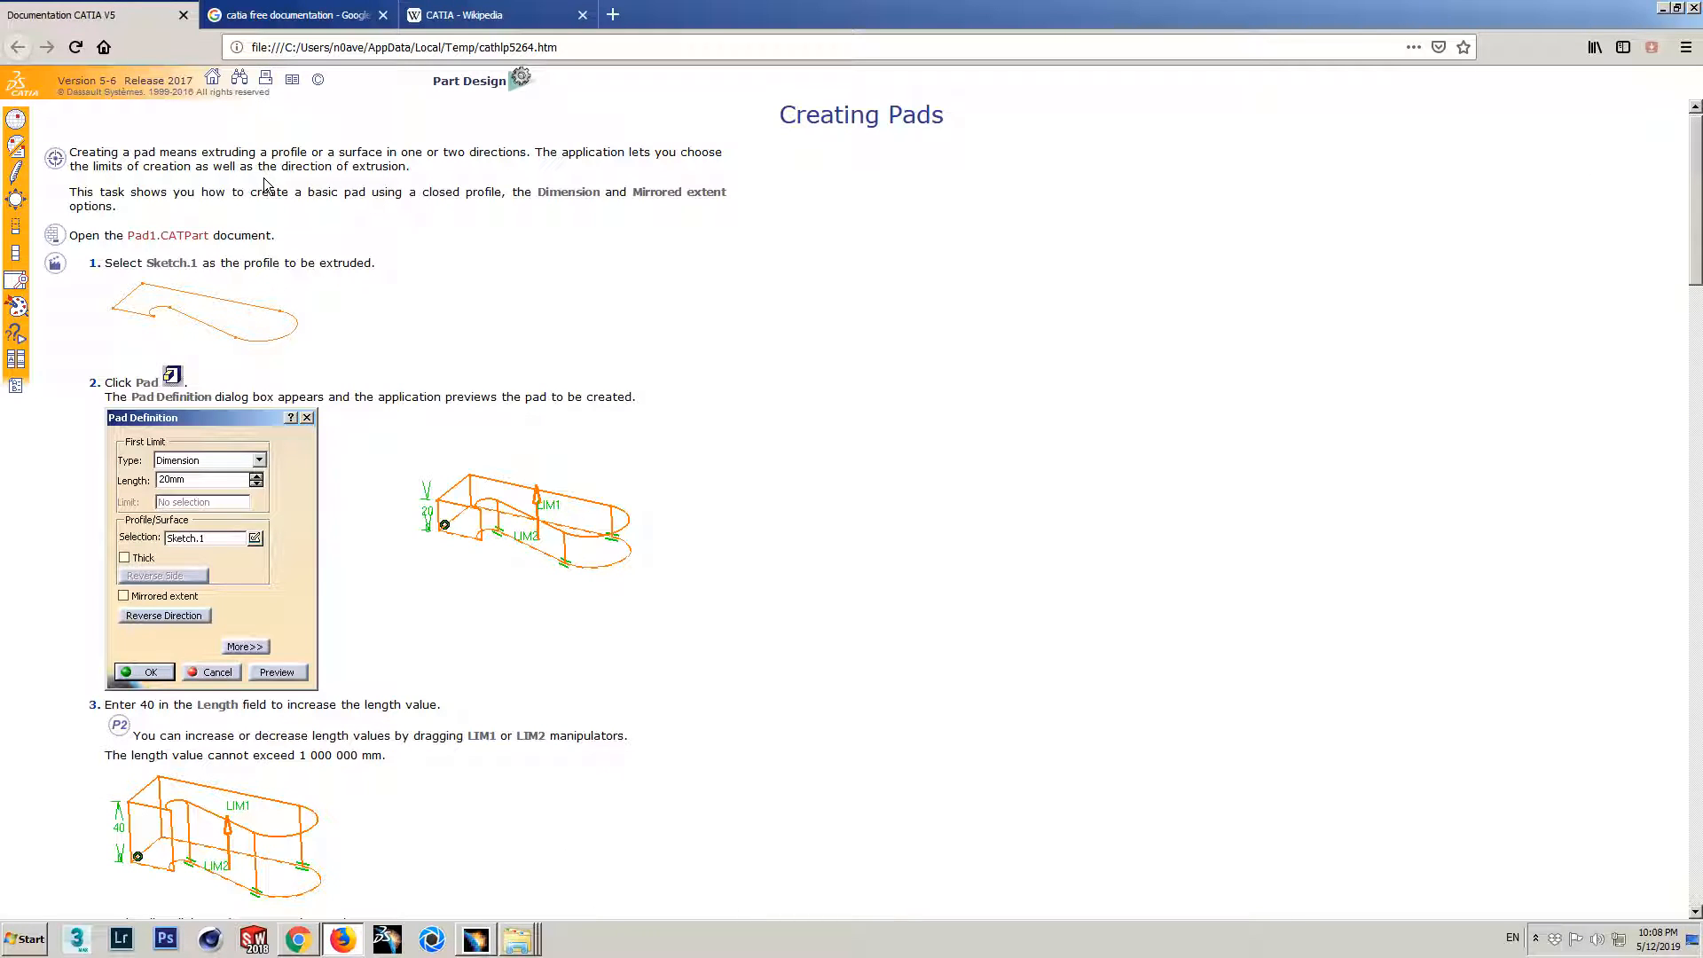
double_click(161, 238)
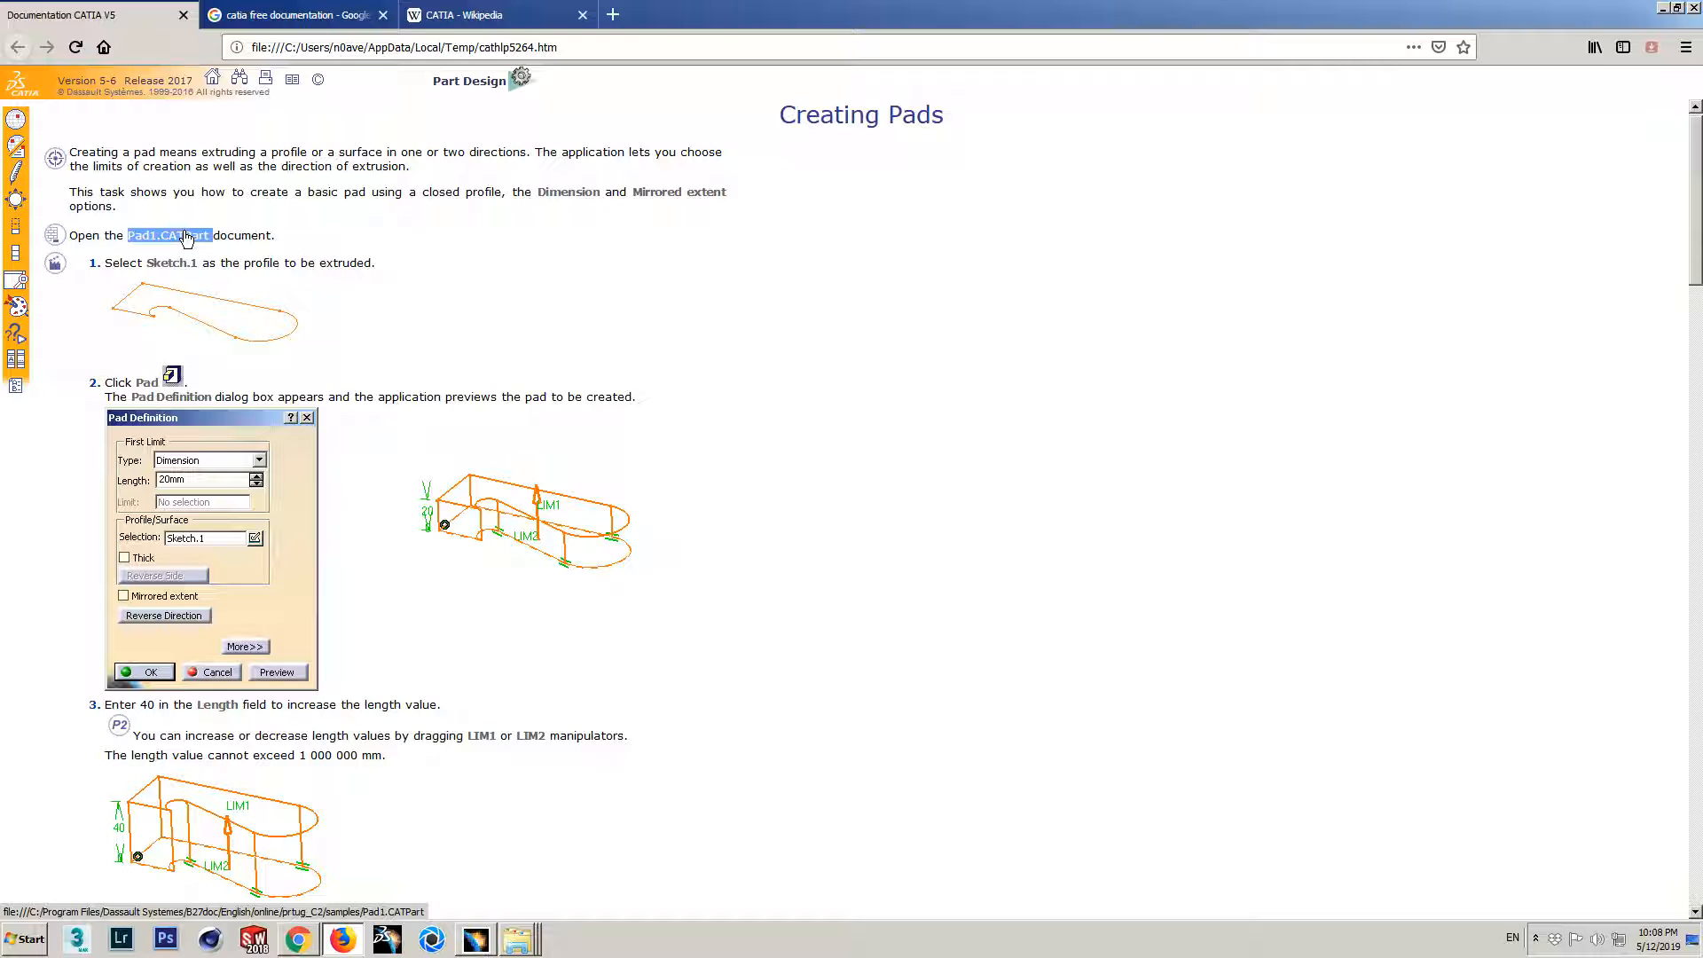
click(186, 238)
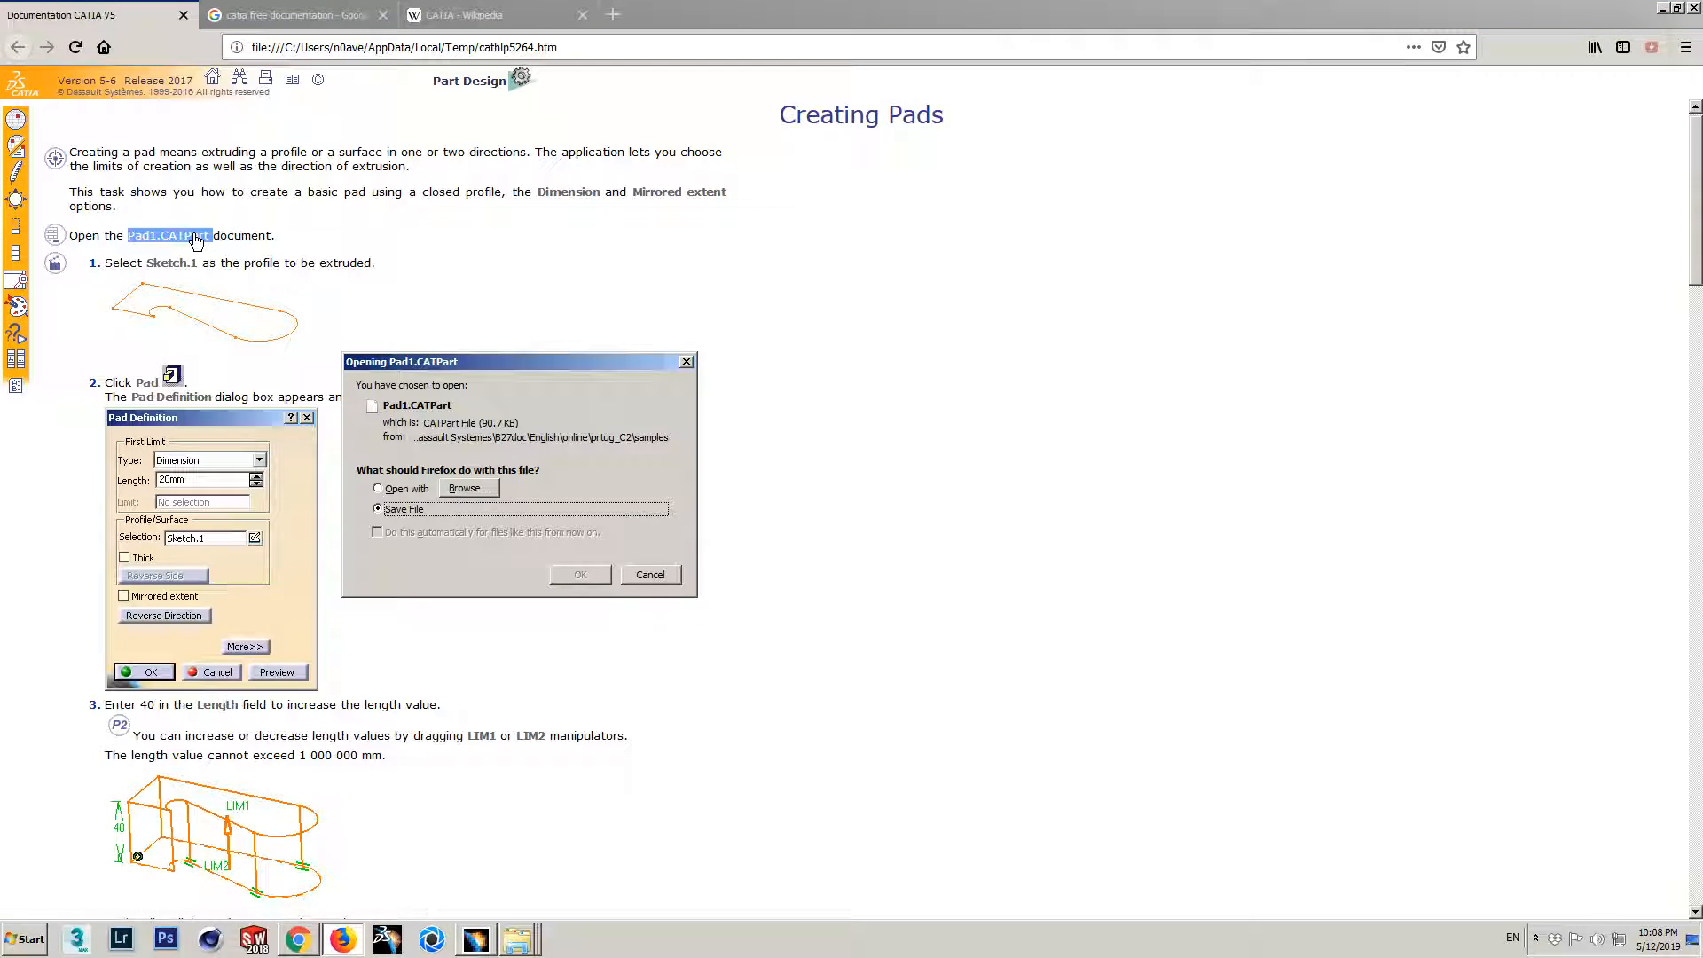
drag(522, 366, 662, 343)
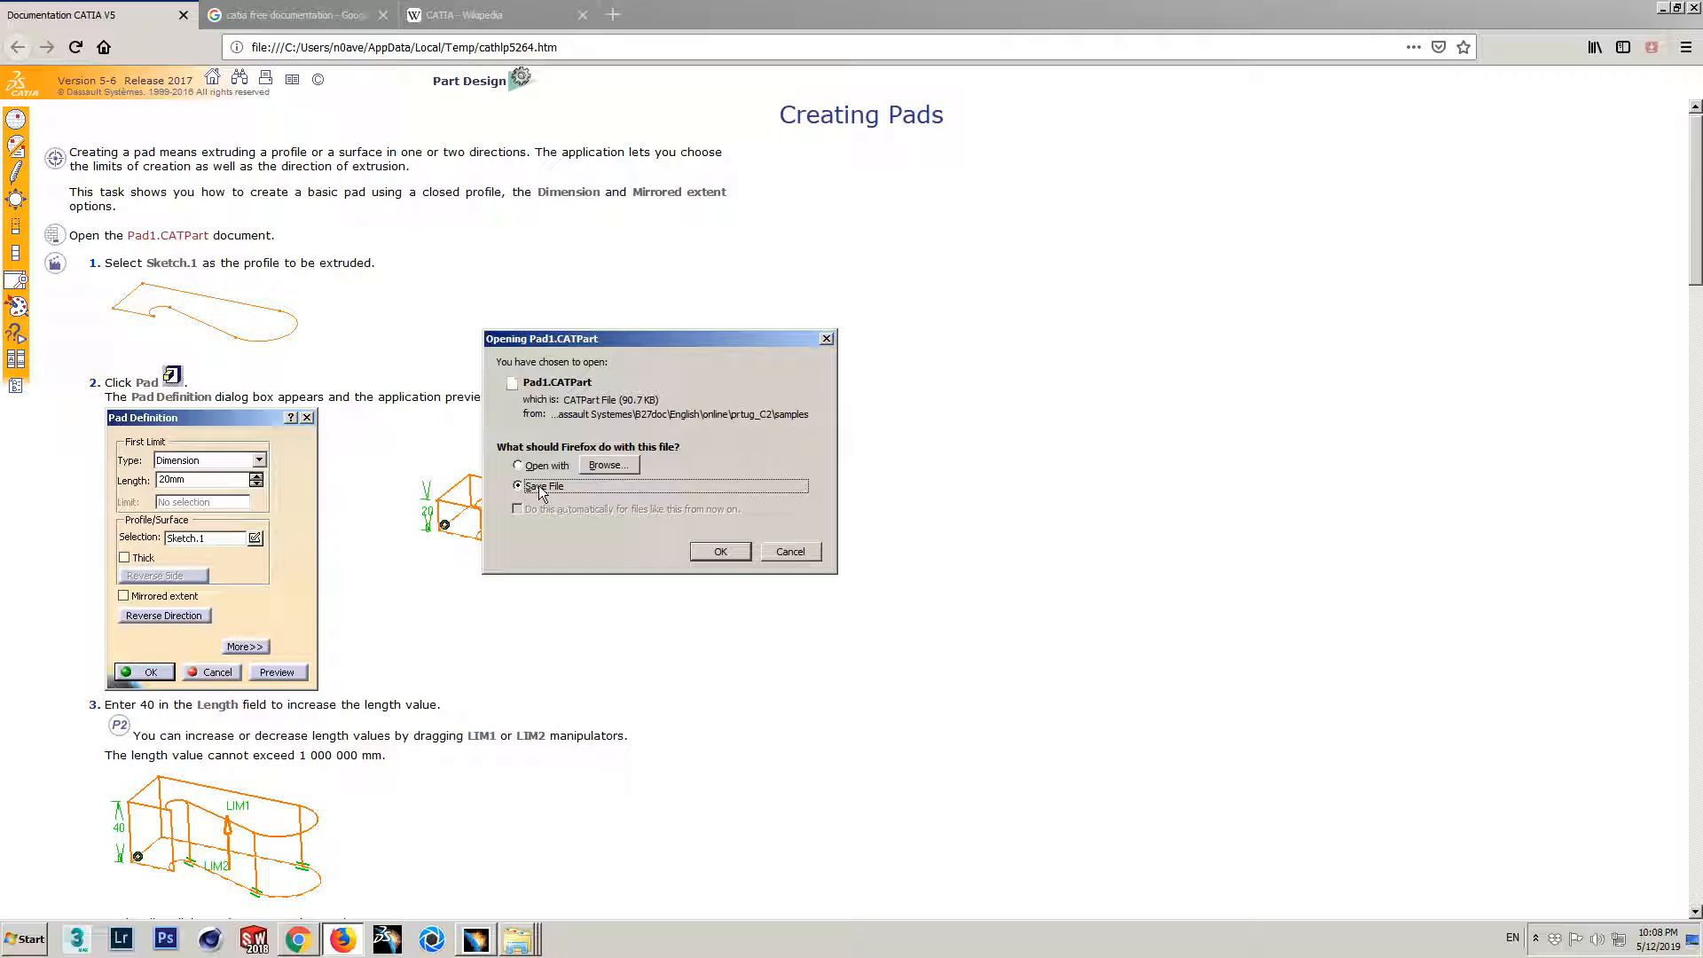
click(720, 550)
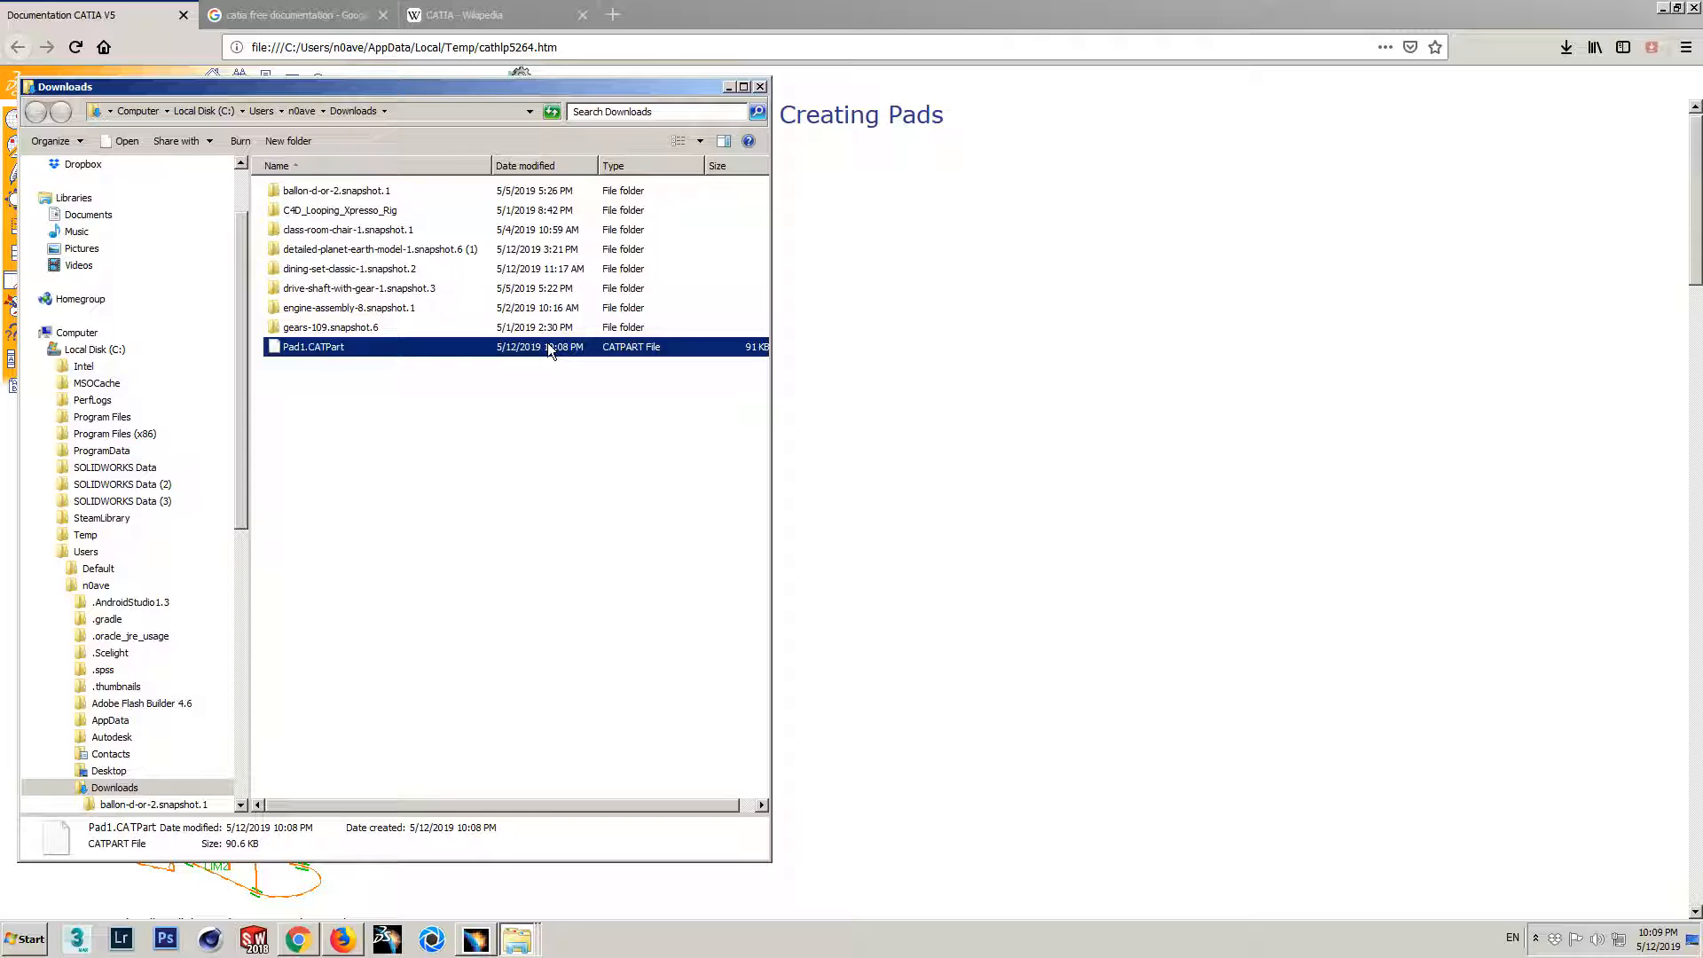
drag(307, 344, 757, 566)
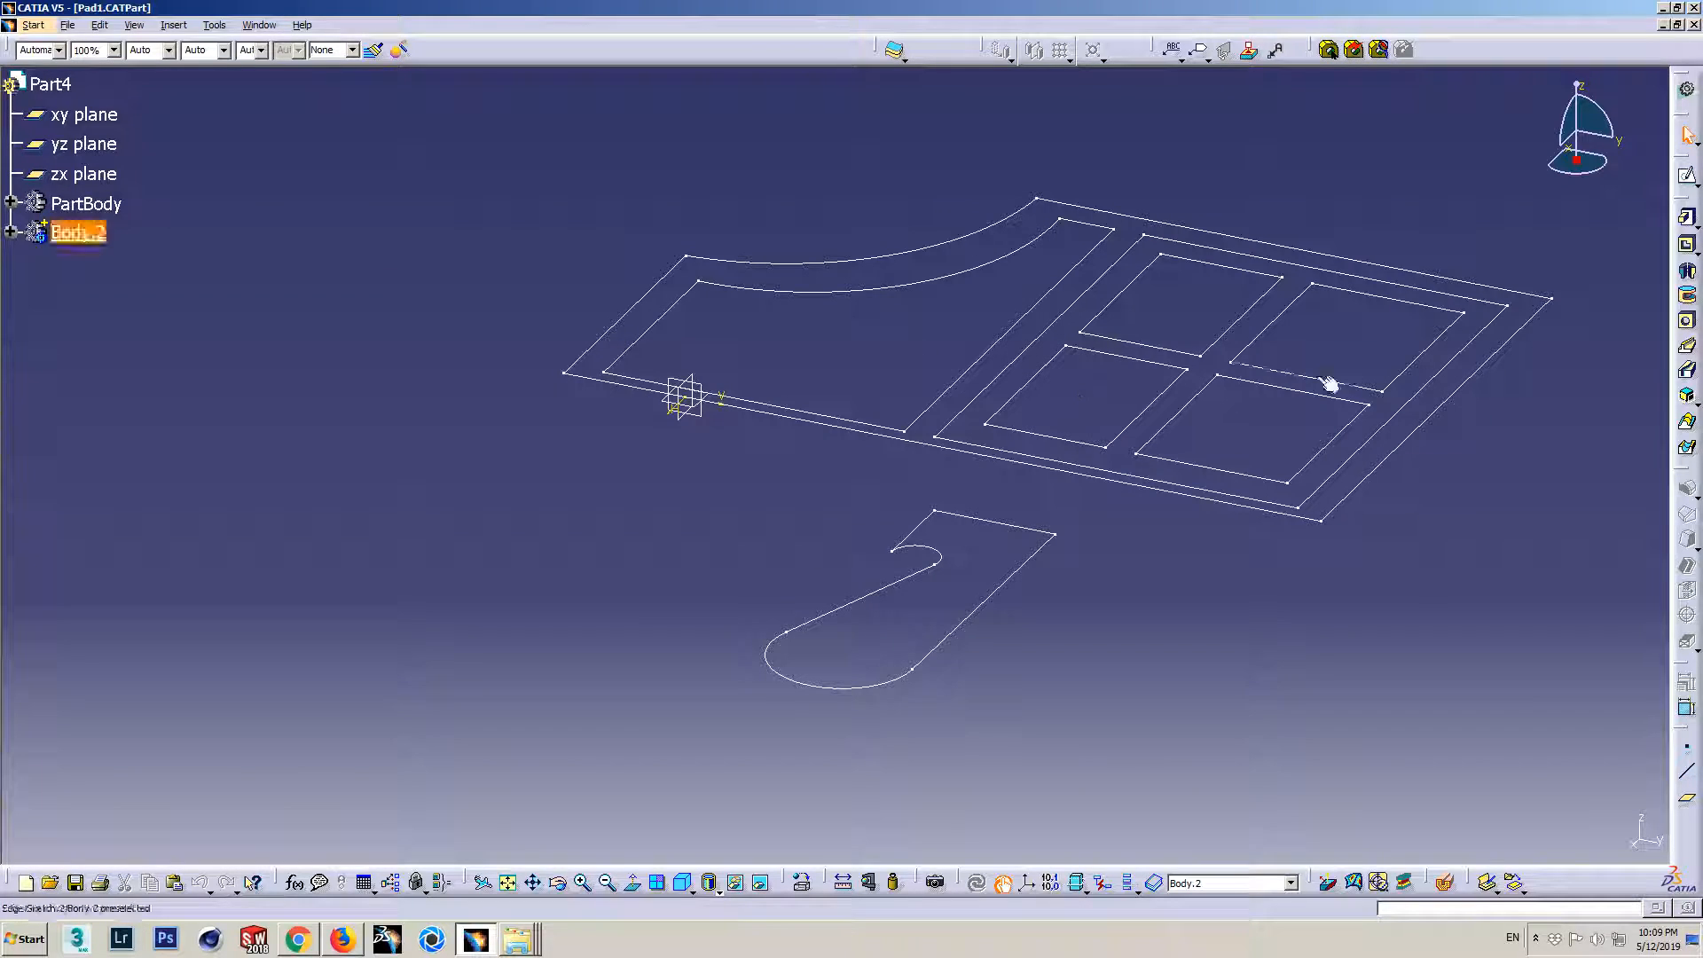
click(275, 26)
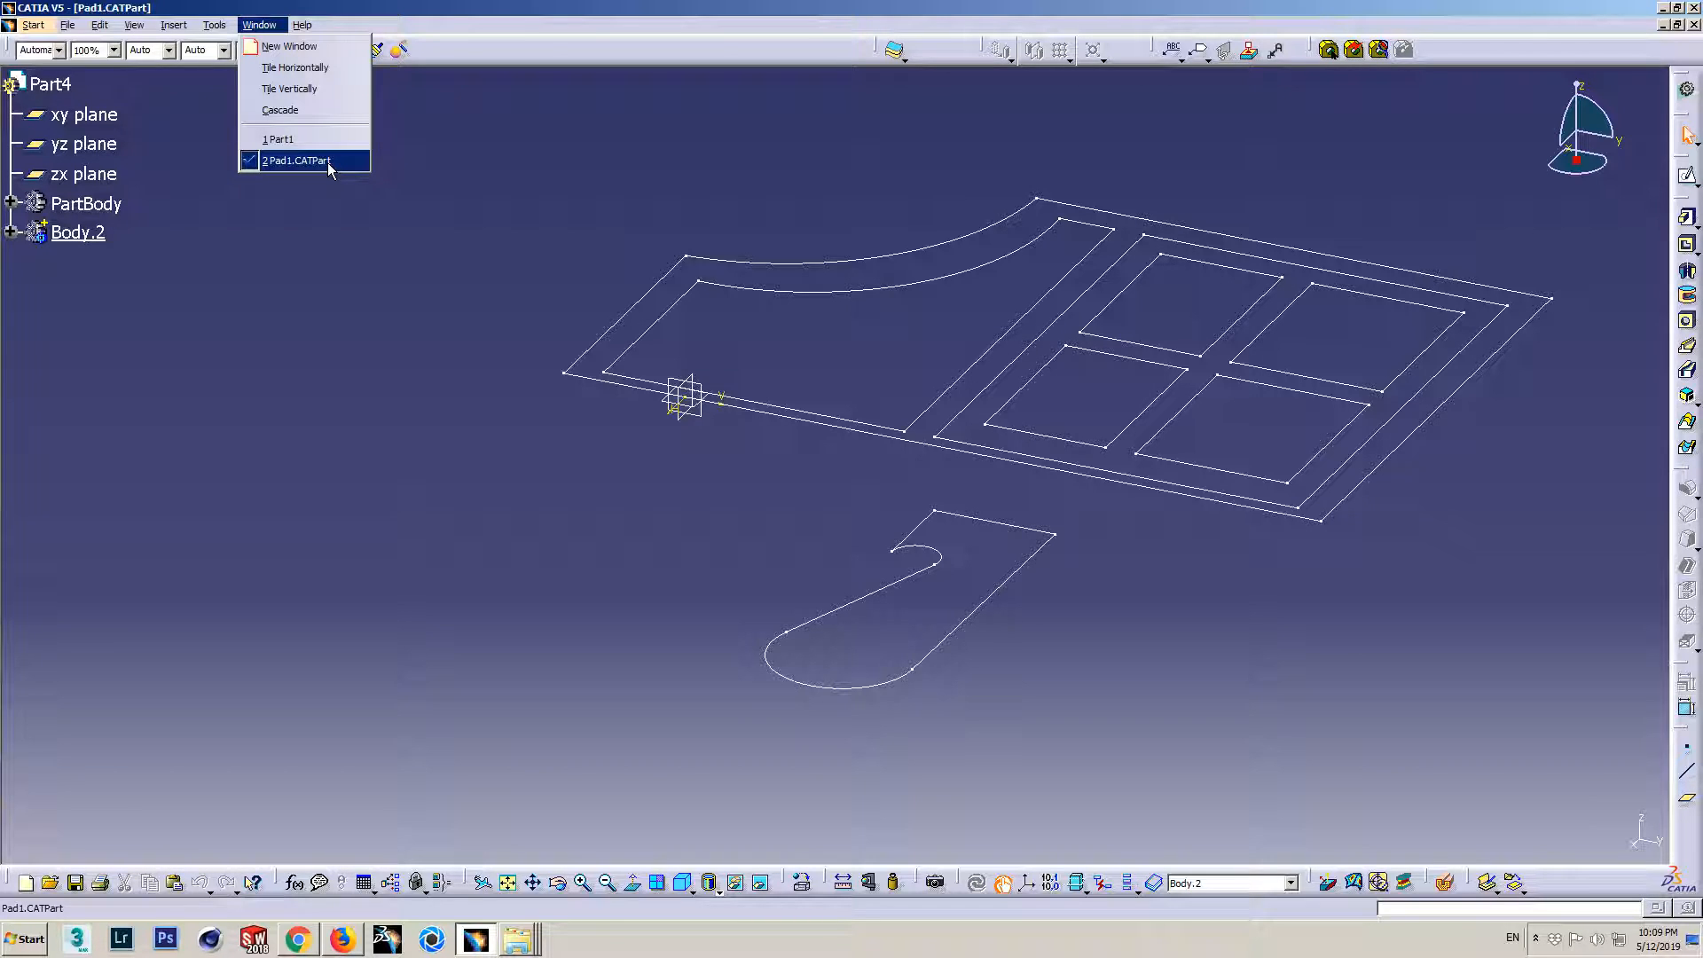
- Expand PartBody and Body.2 in the specification tree and identify the profiles of Sketch.1 and Sketch.2
middle_drag(1185, 504, 203, 362)
click(10, 203)
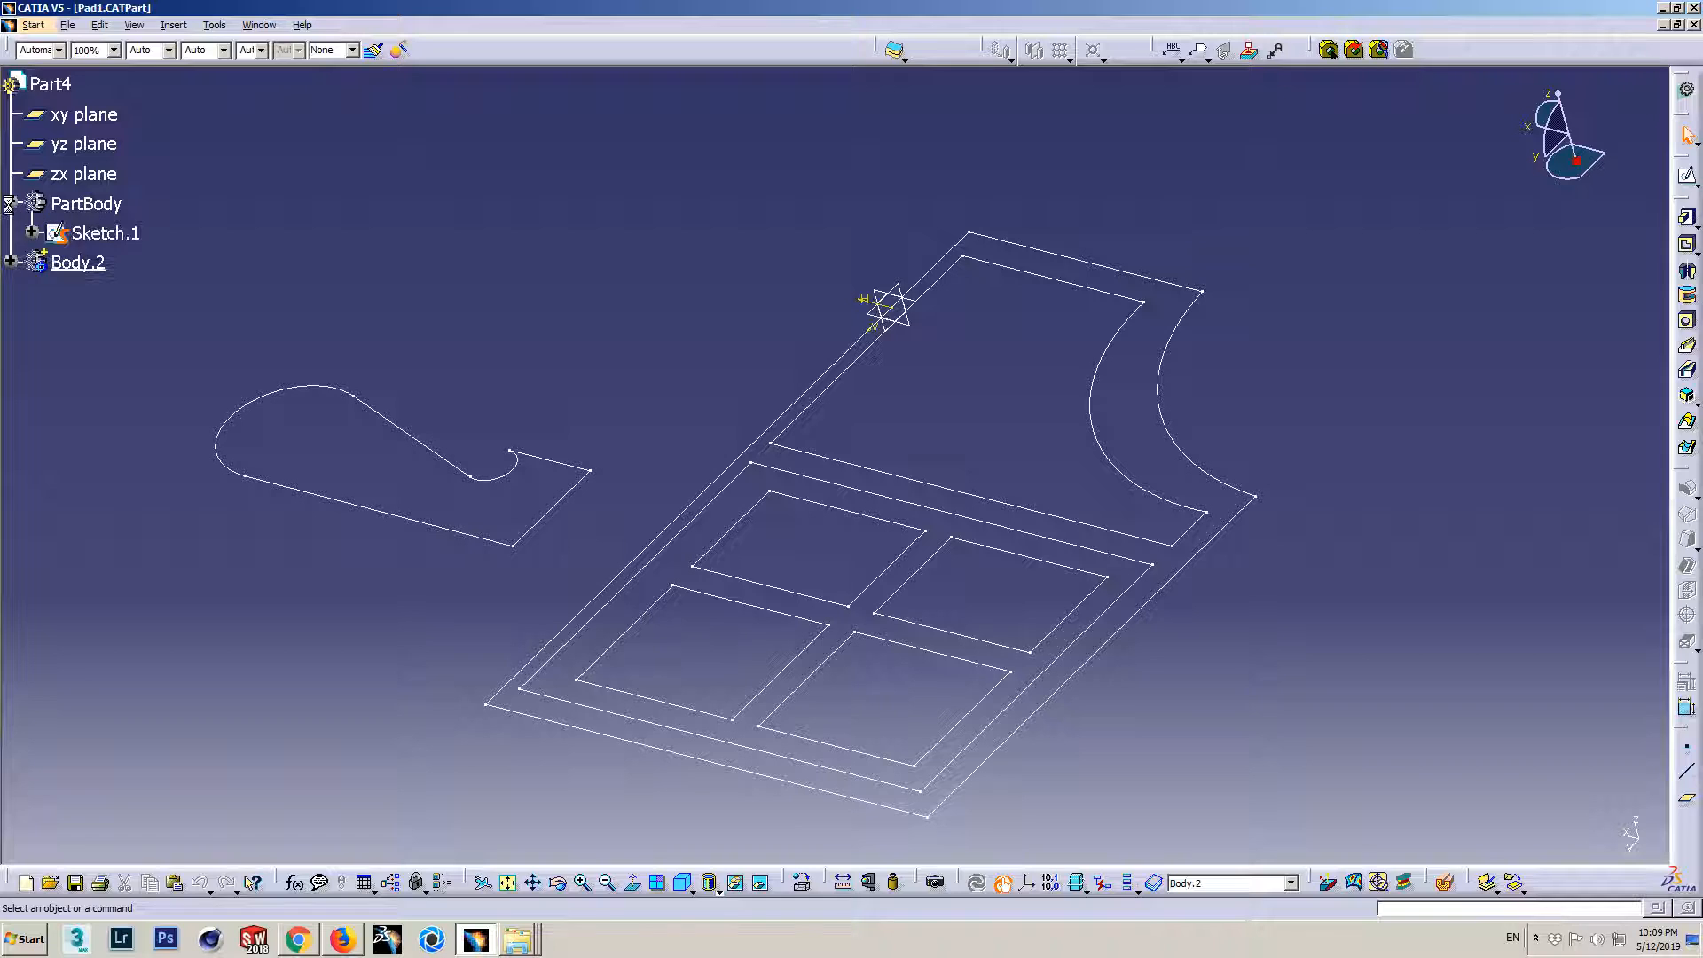
click(10, 263)
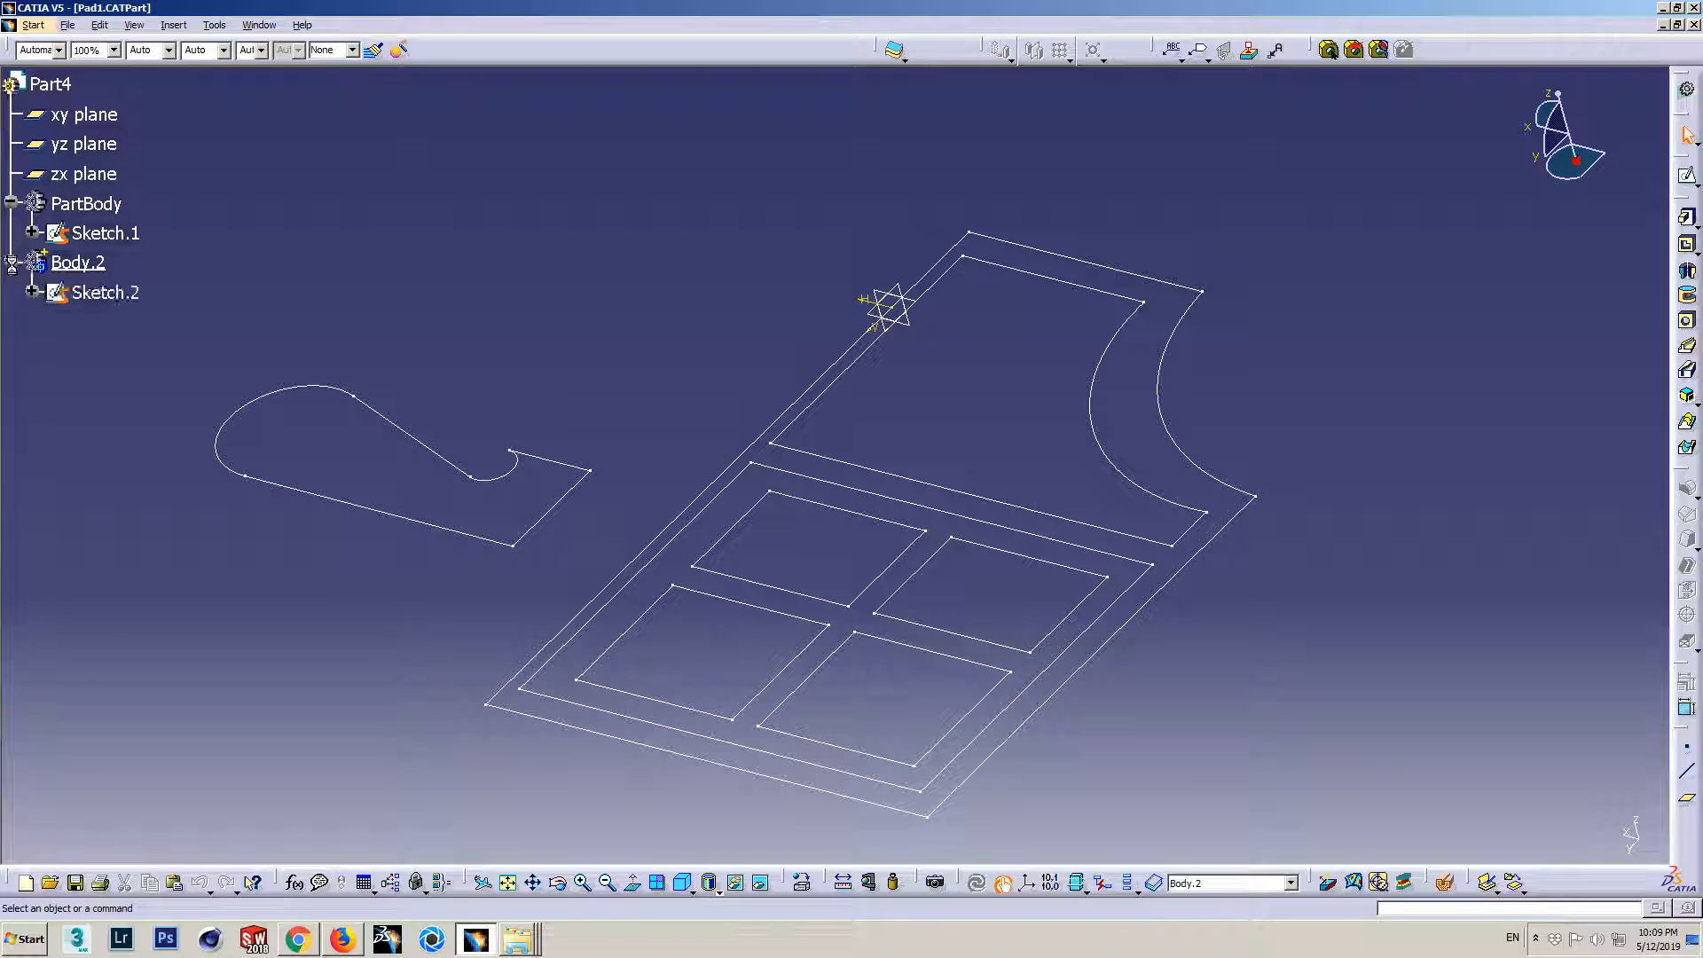
click(97, 234)
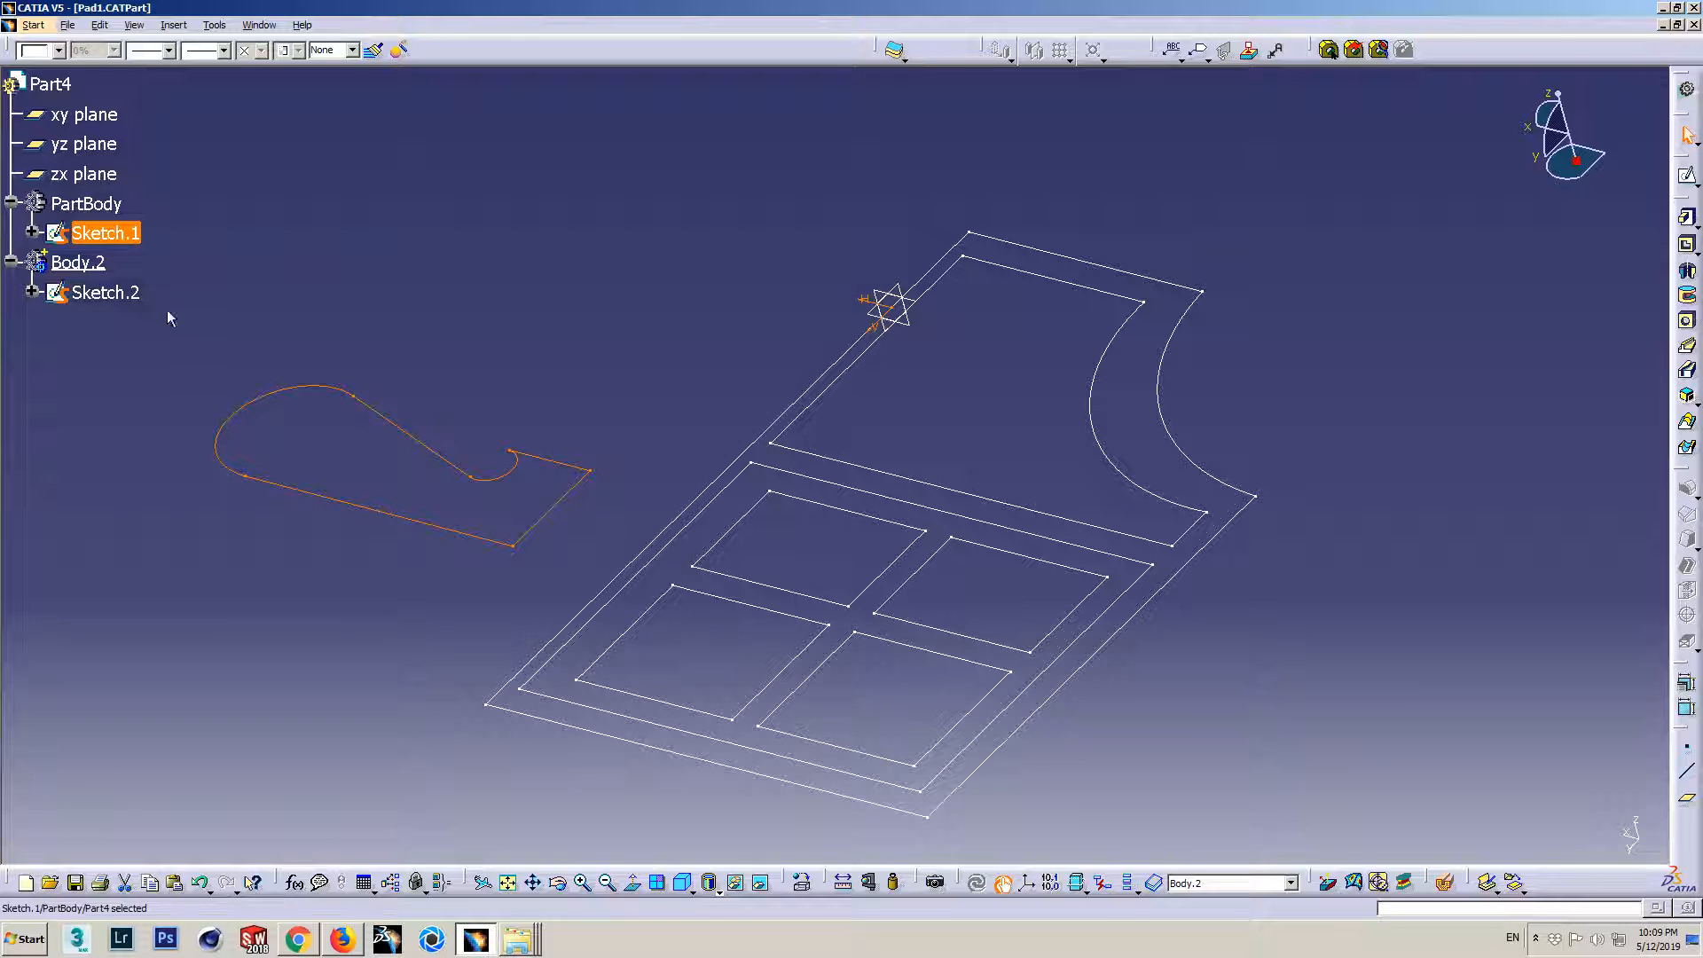
click(129, 295)
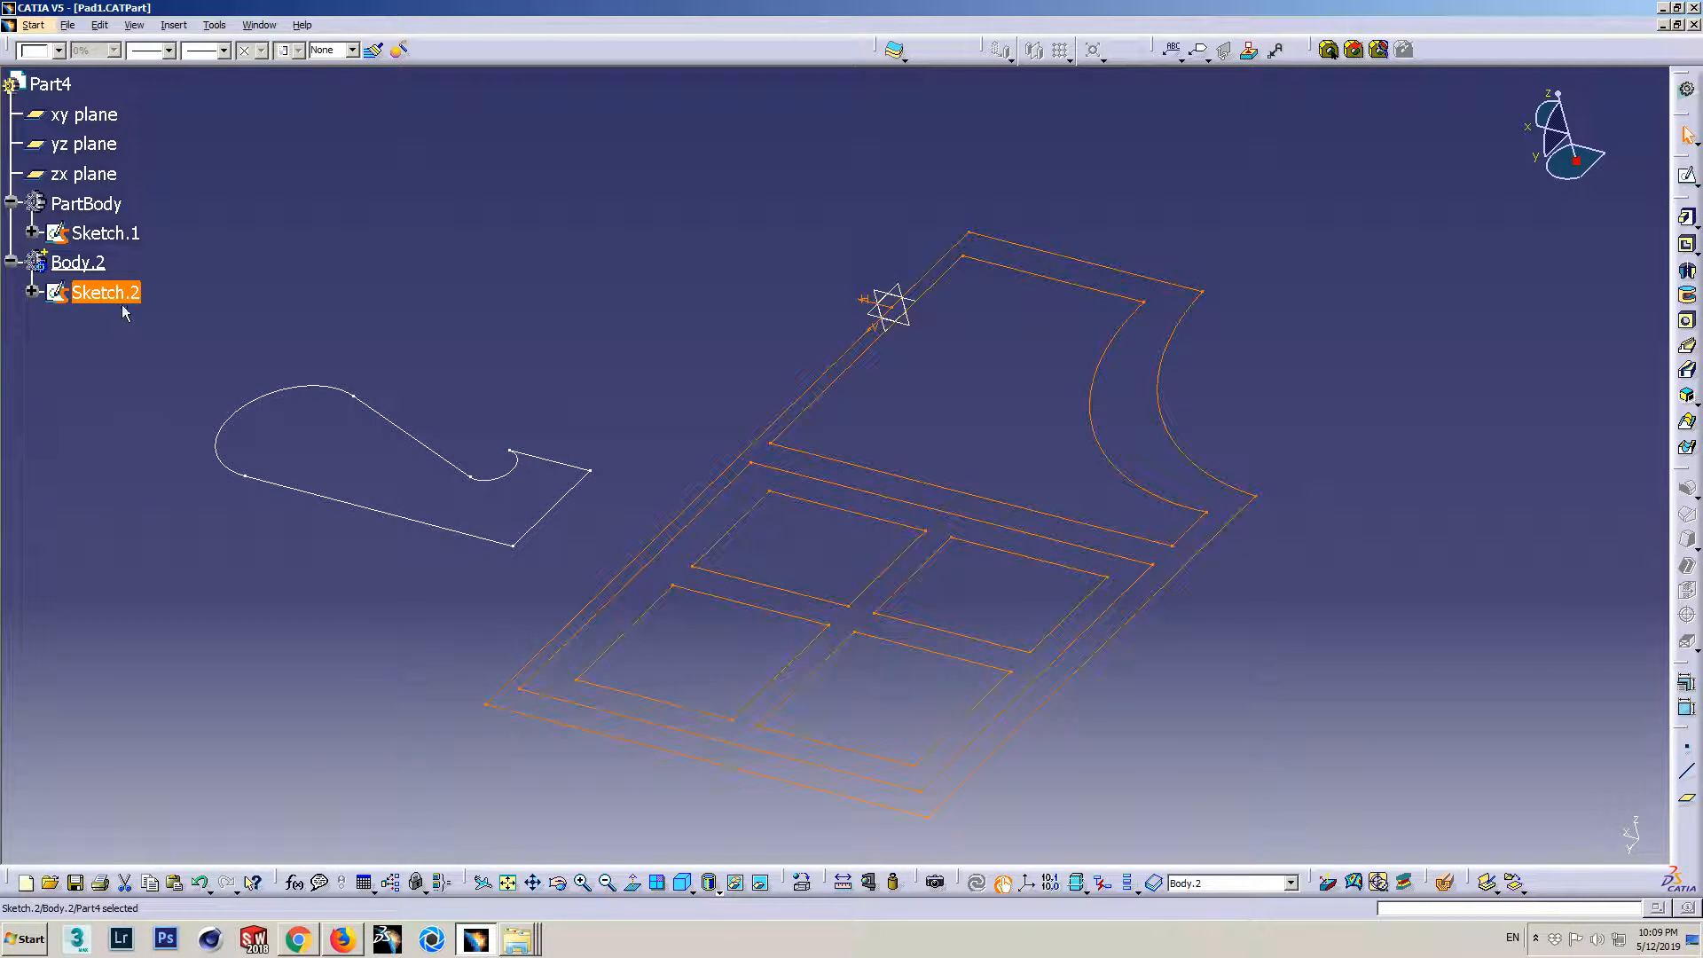
click(392, 238)
- Switch to the Creating Pads page in Firefox and read the instructions for selecting the profile and starting Pad
click(291, 946)
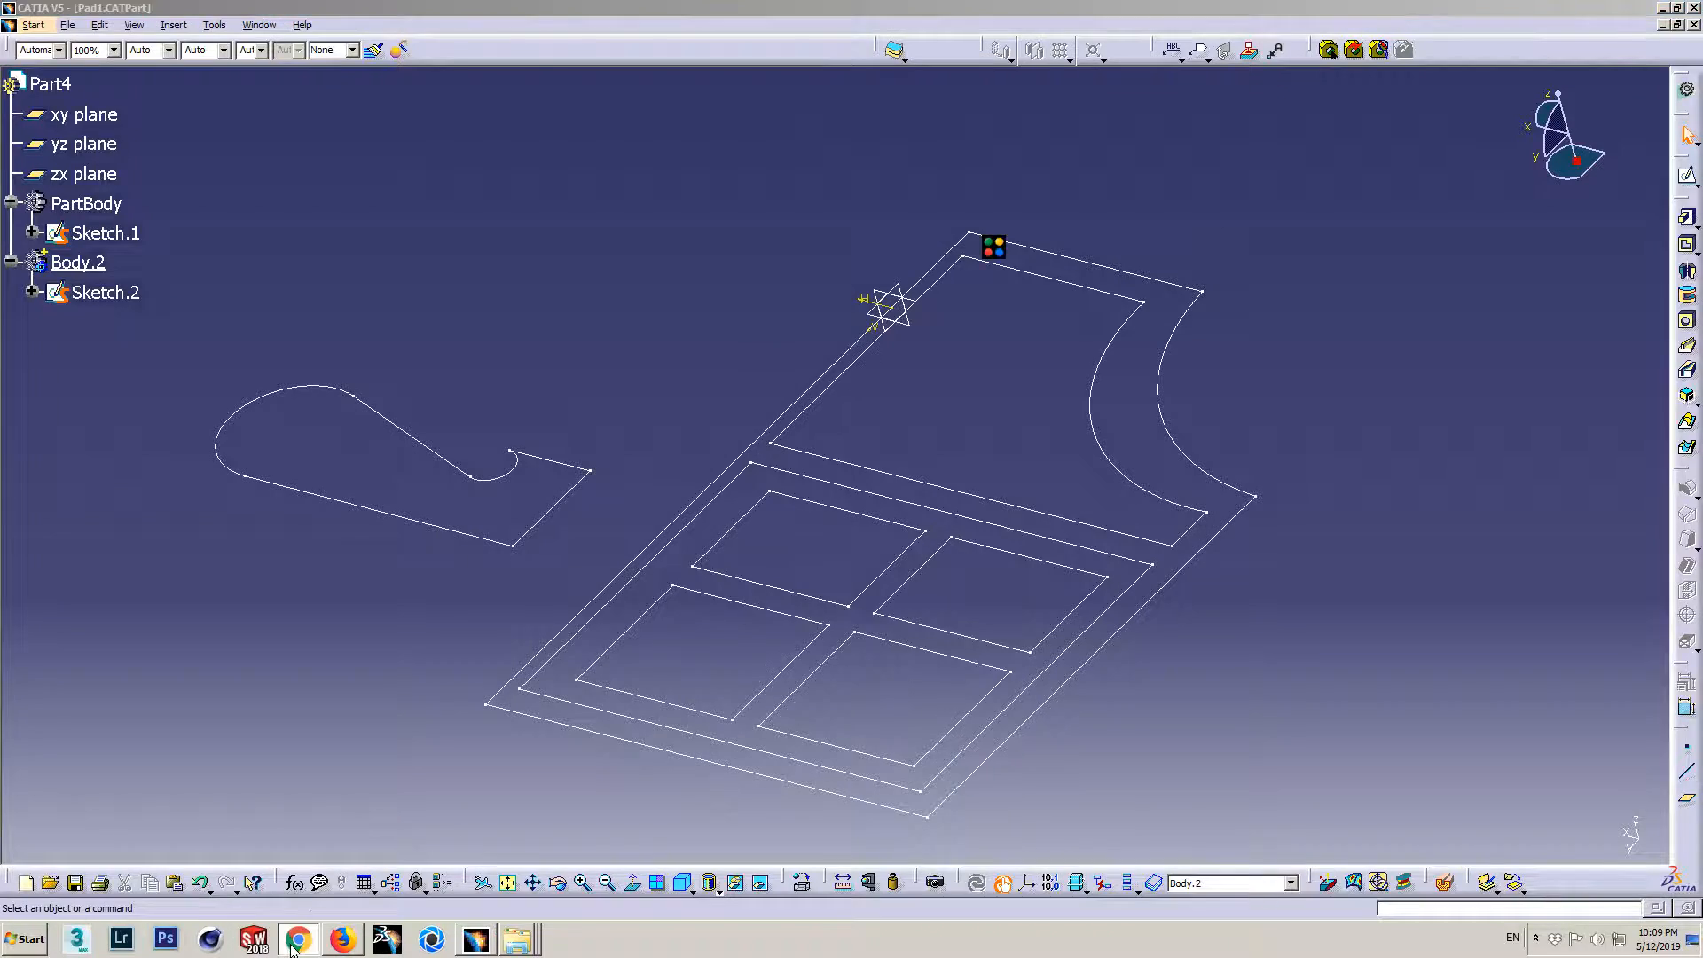
click(348, 932)
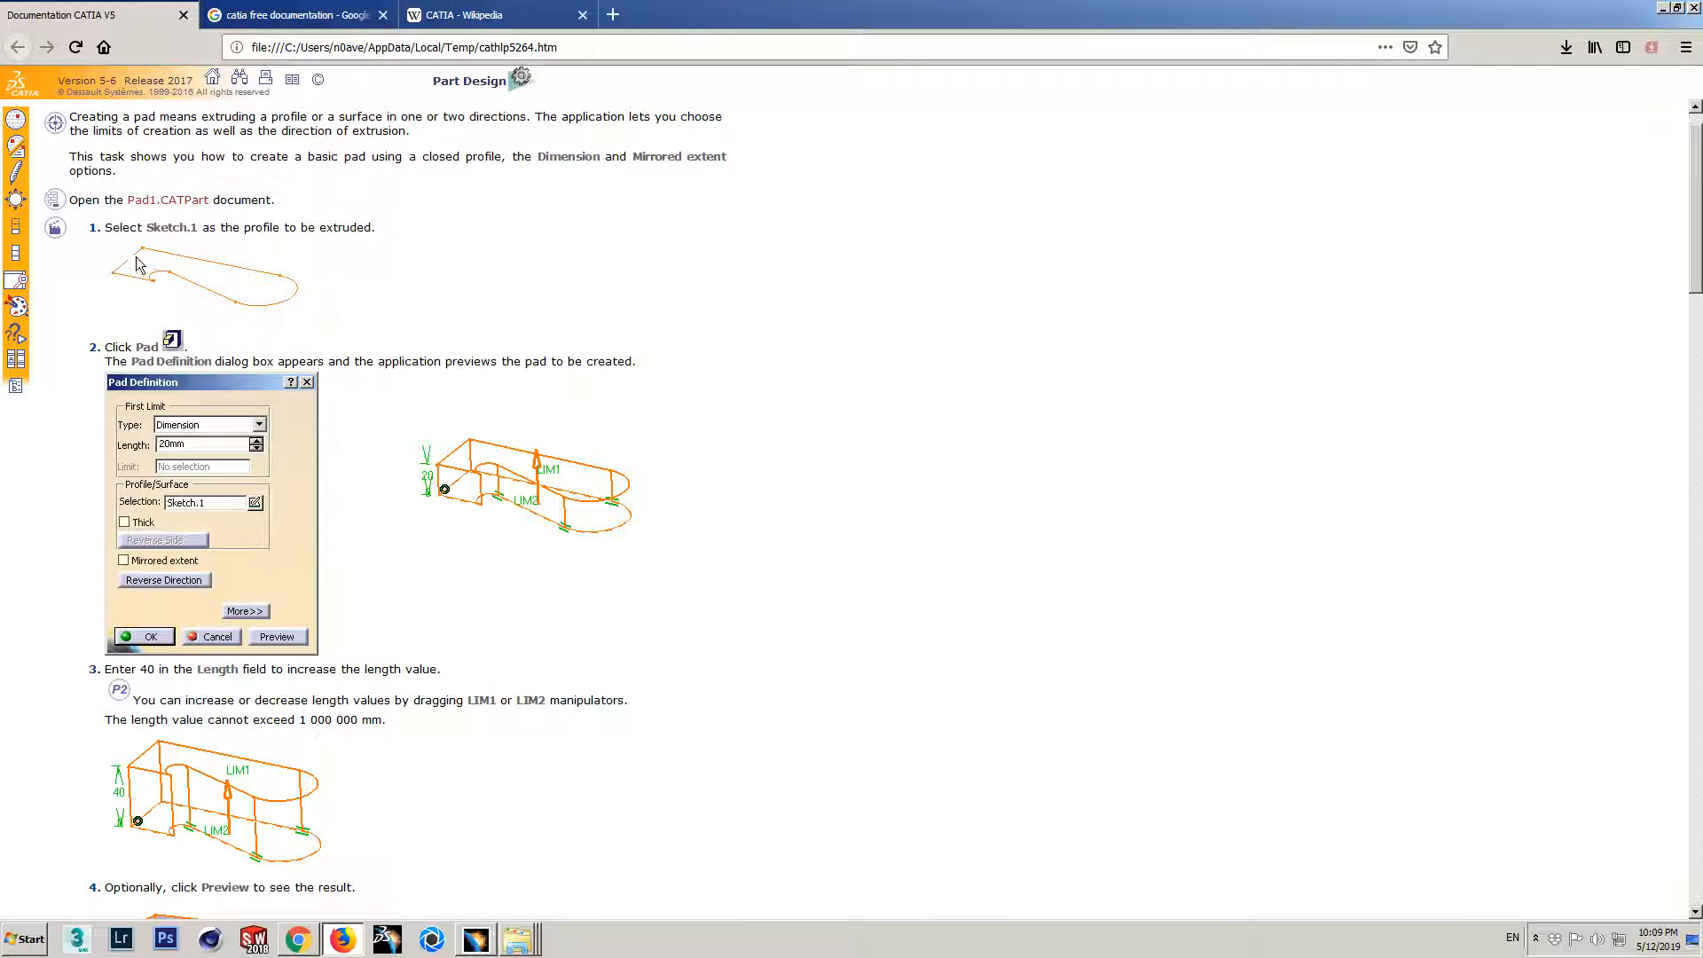
drag(136, 227, 252, 228)
drag(143, 346, 194, 362)
- Switch back to CATIA and start a Pad on Sketch.1 with a Dimension limit of 20 mm
click(475, 938)
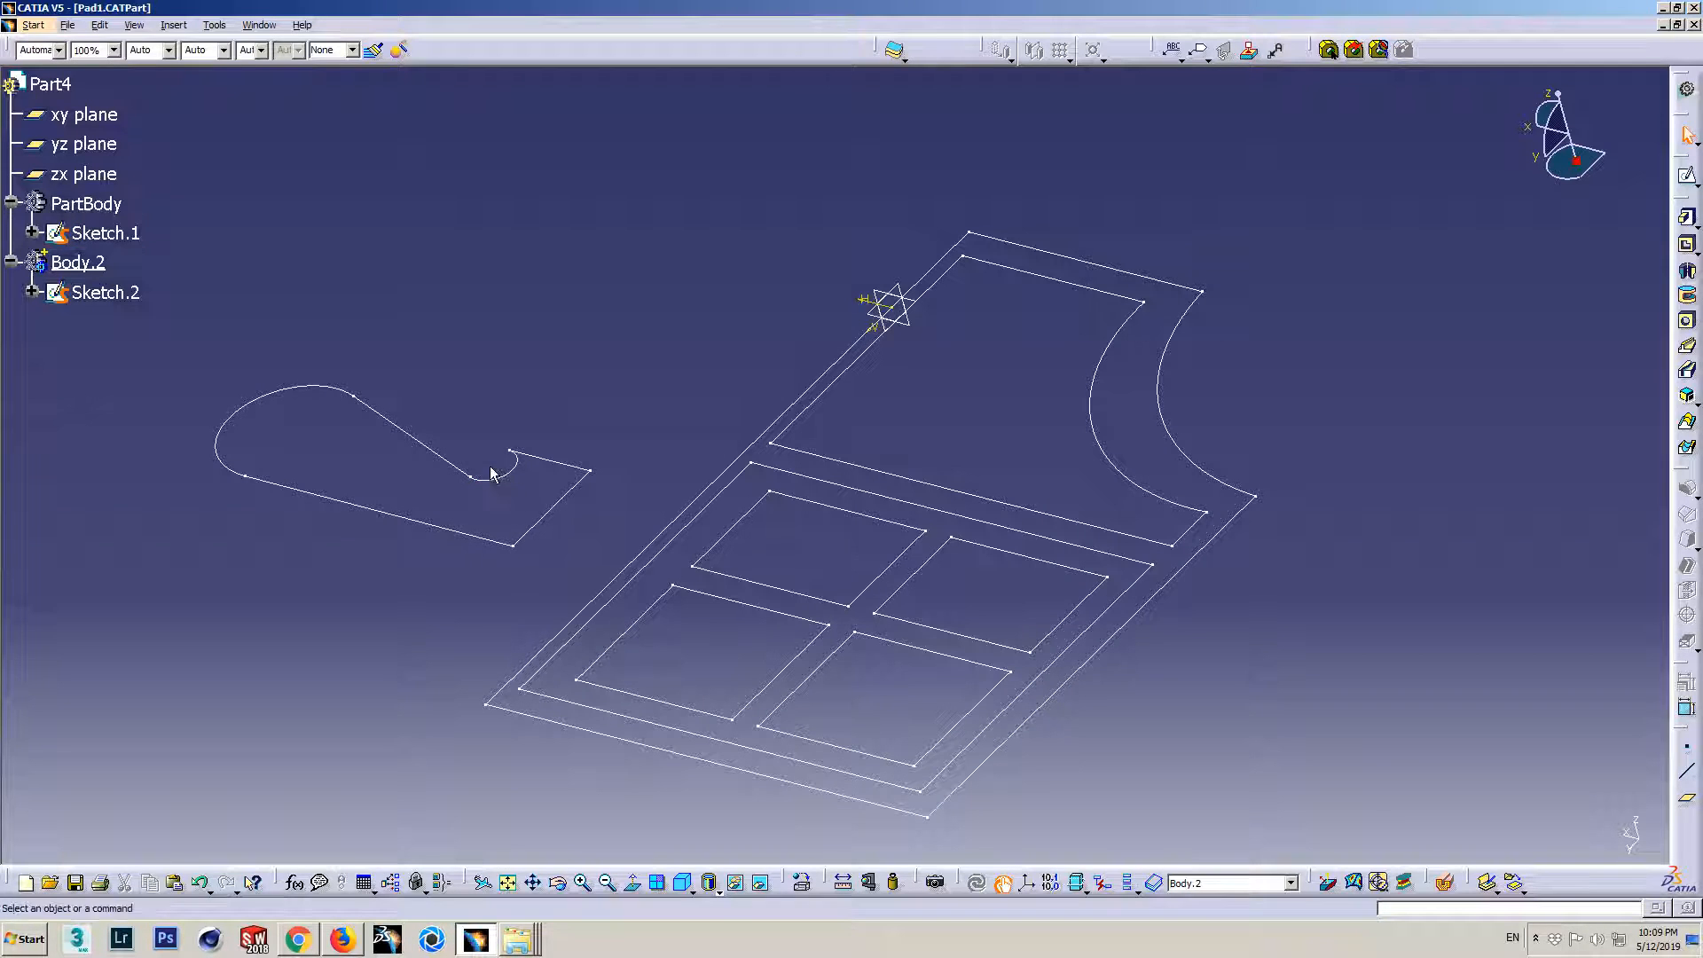
click(119, 236)
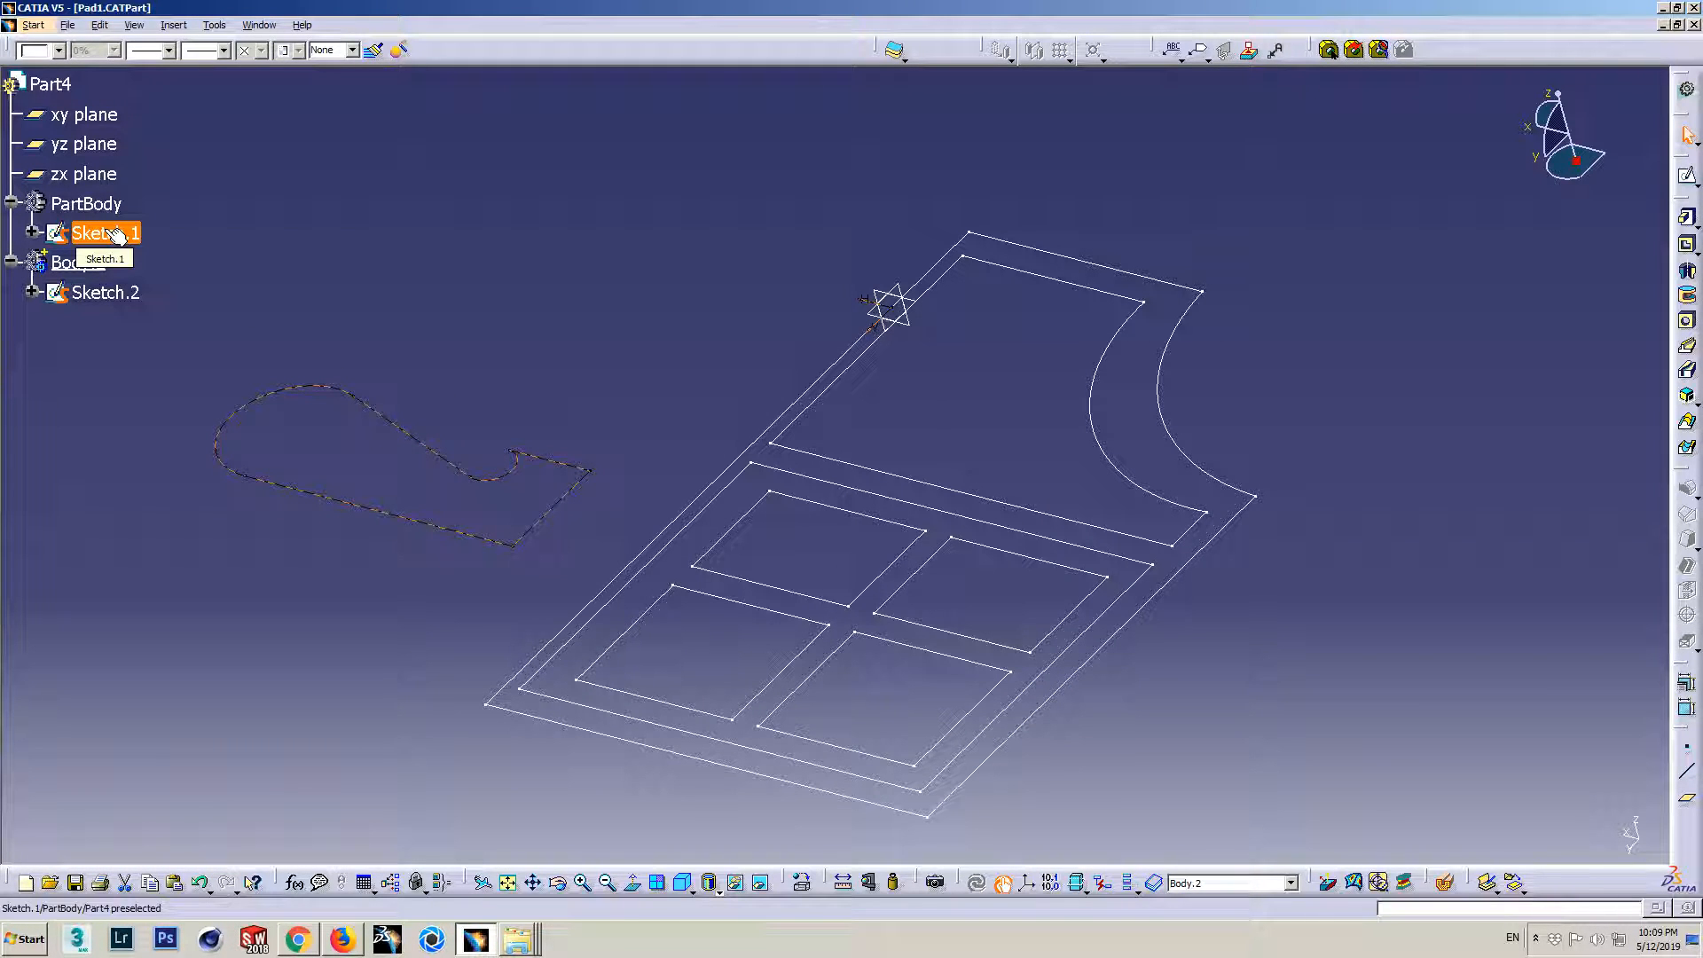
click(1686, 217)
middle_drag(552, 497, 887, 443)
drag(443, 530, 340, 488)
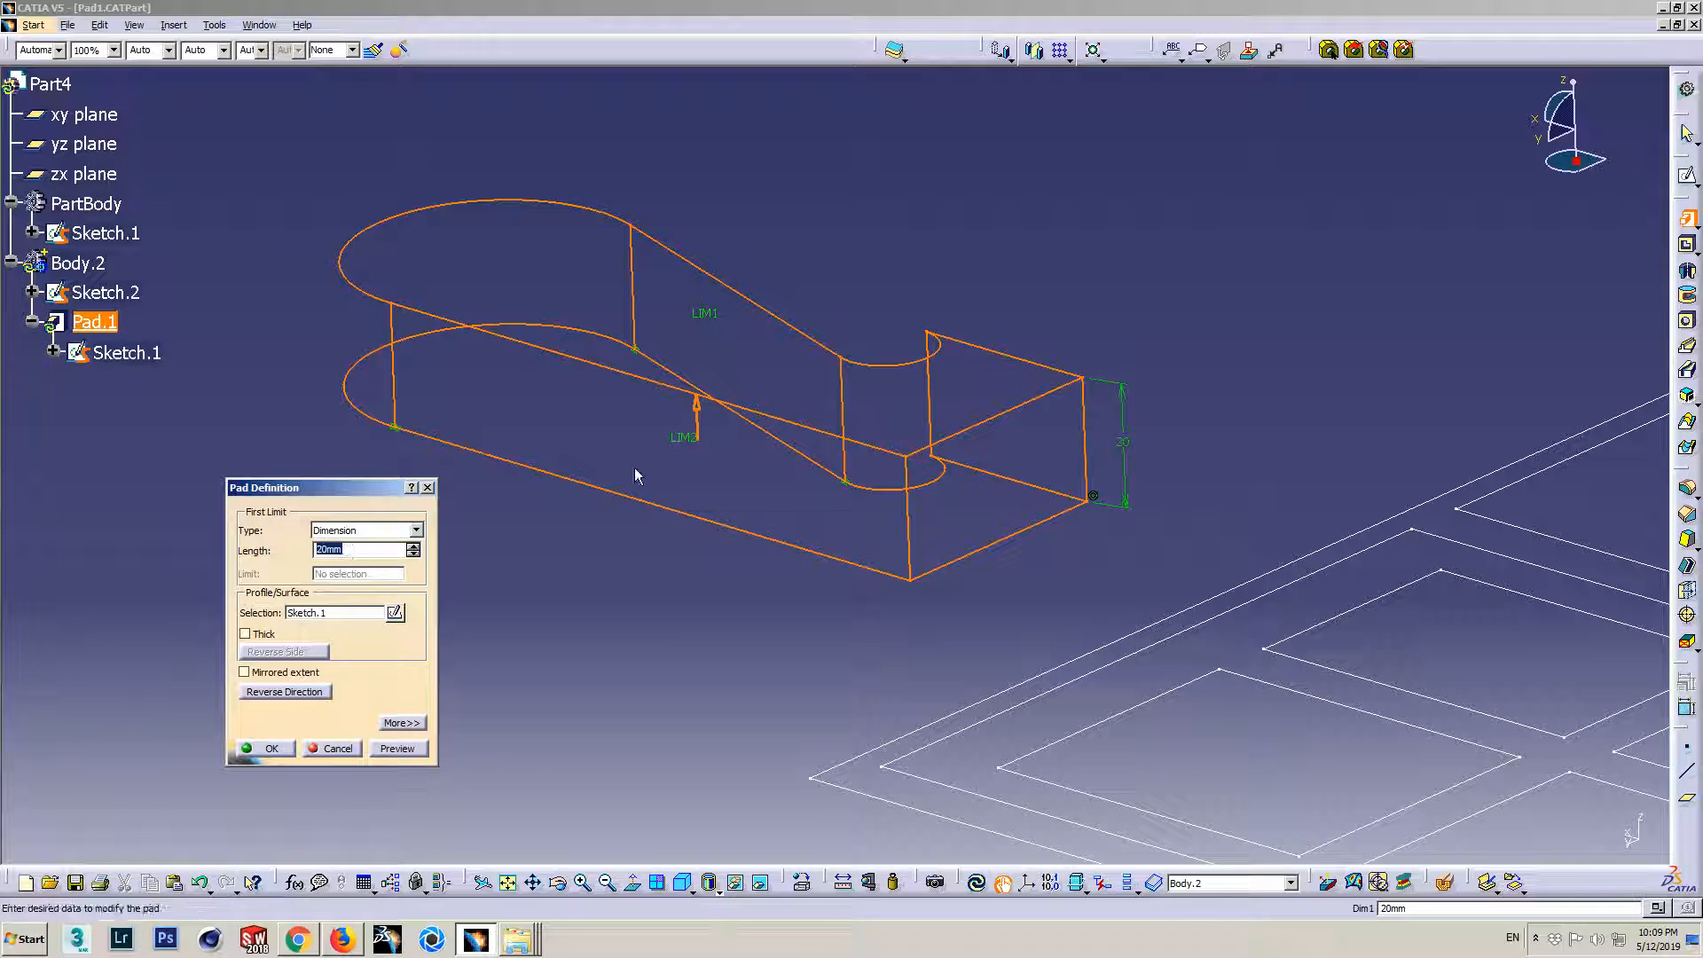
middle_drag(942, 625, 956, 587)
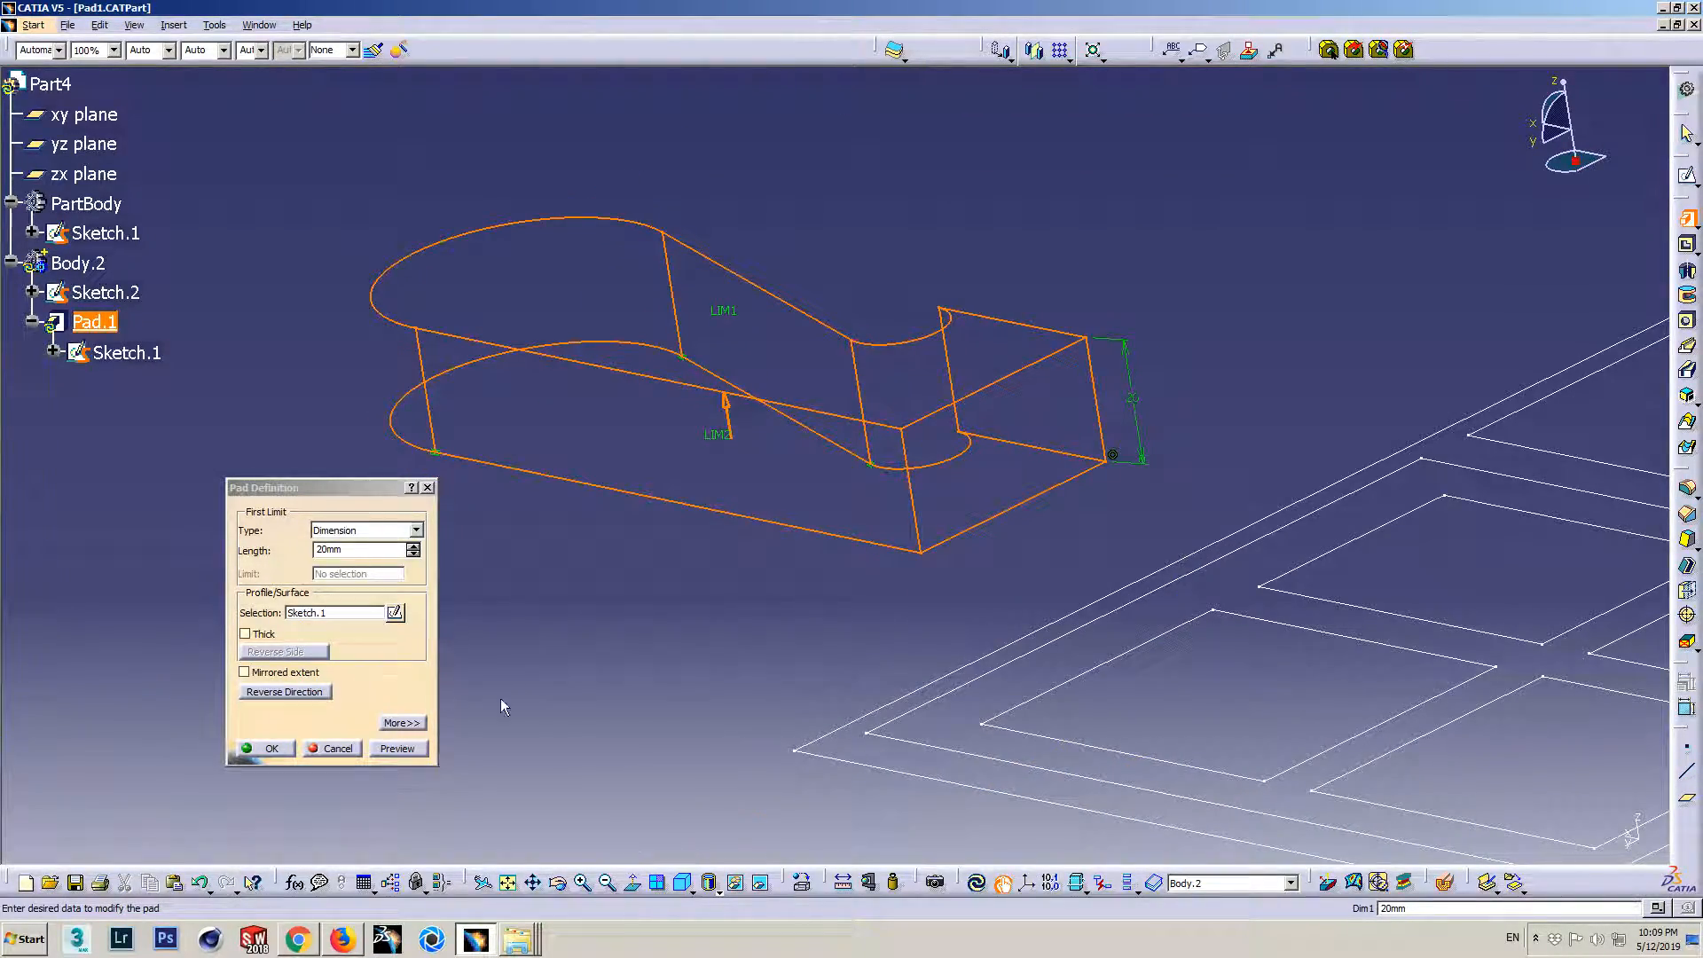
- Reverse the pad's extrusion direction so it extends downward from the sketch, previewing both directions
click(303, 694)
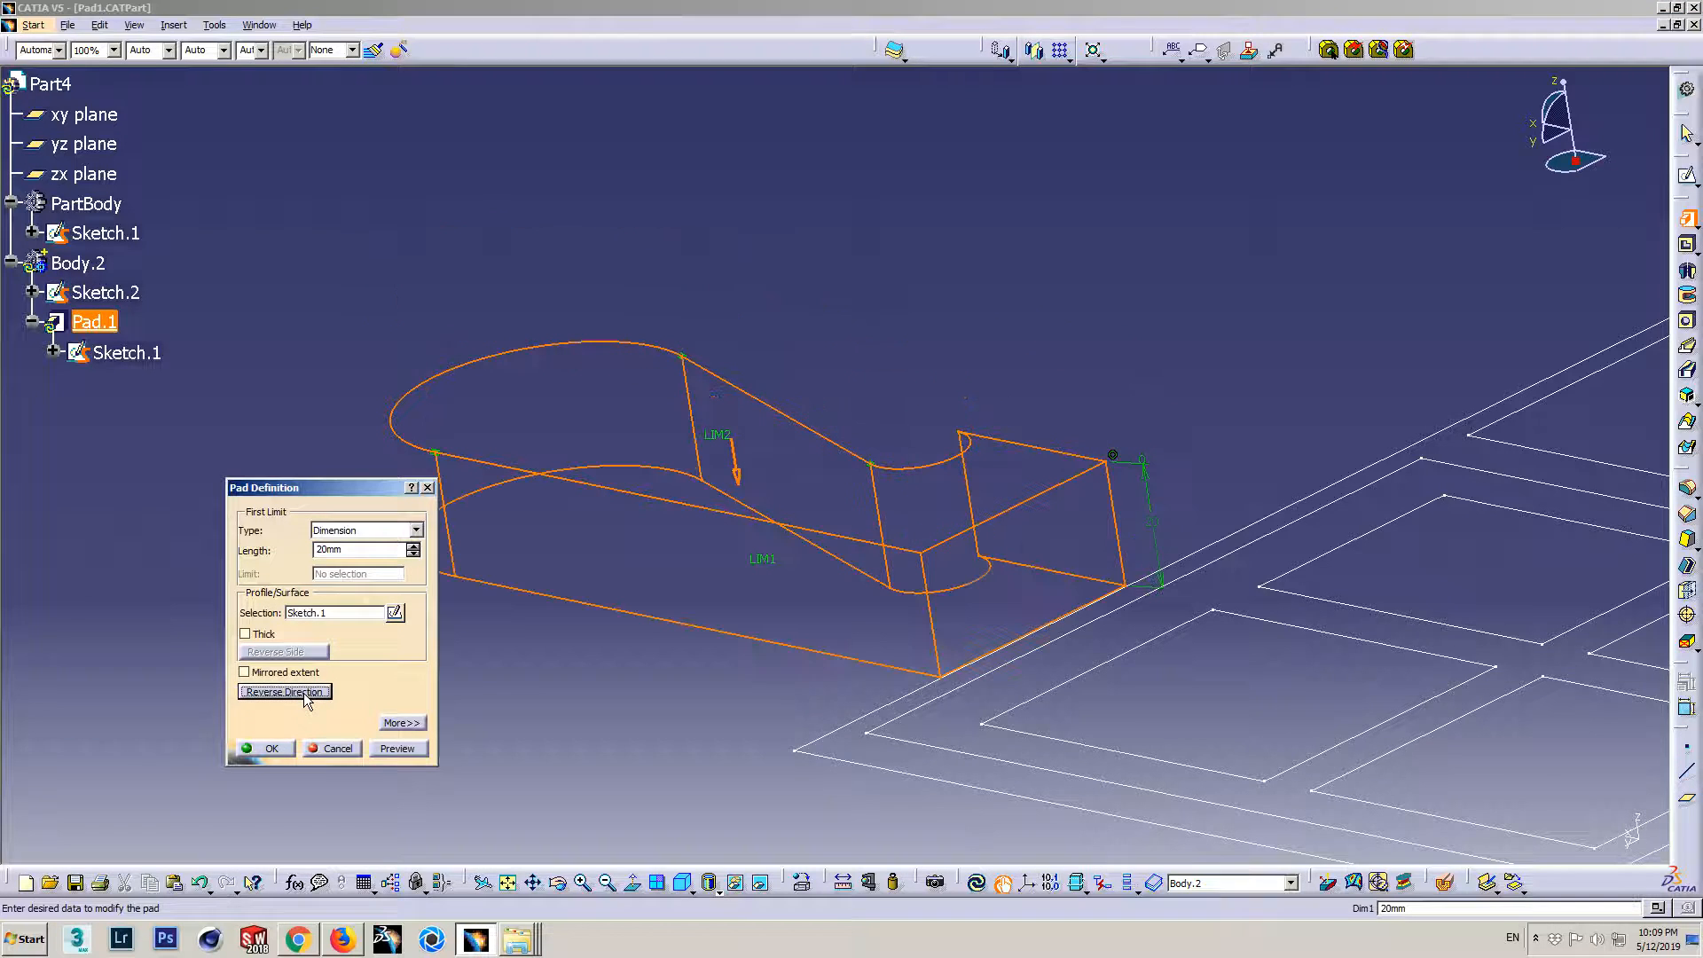
click(397, 747)
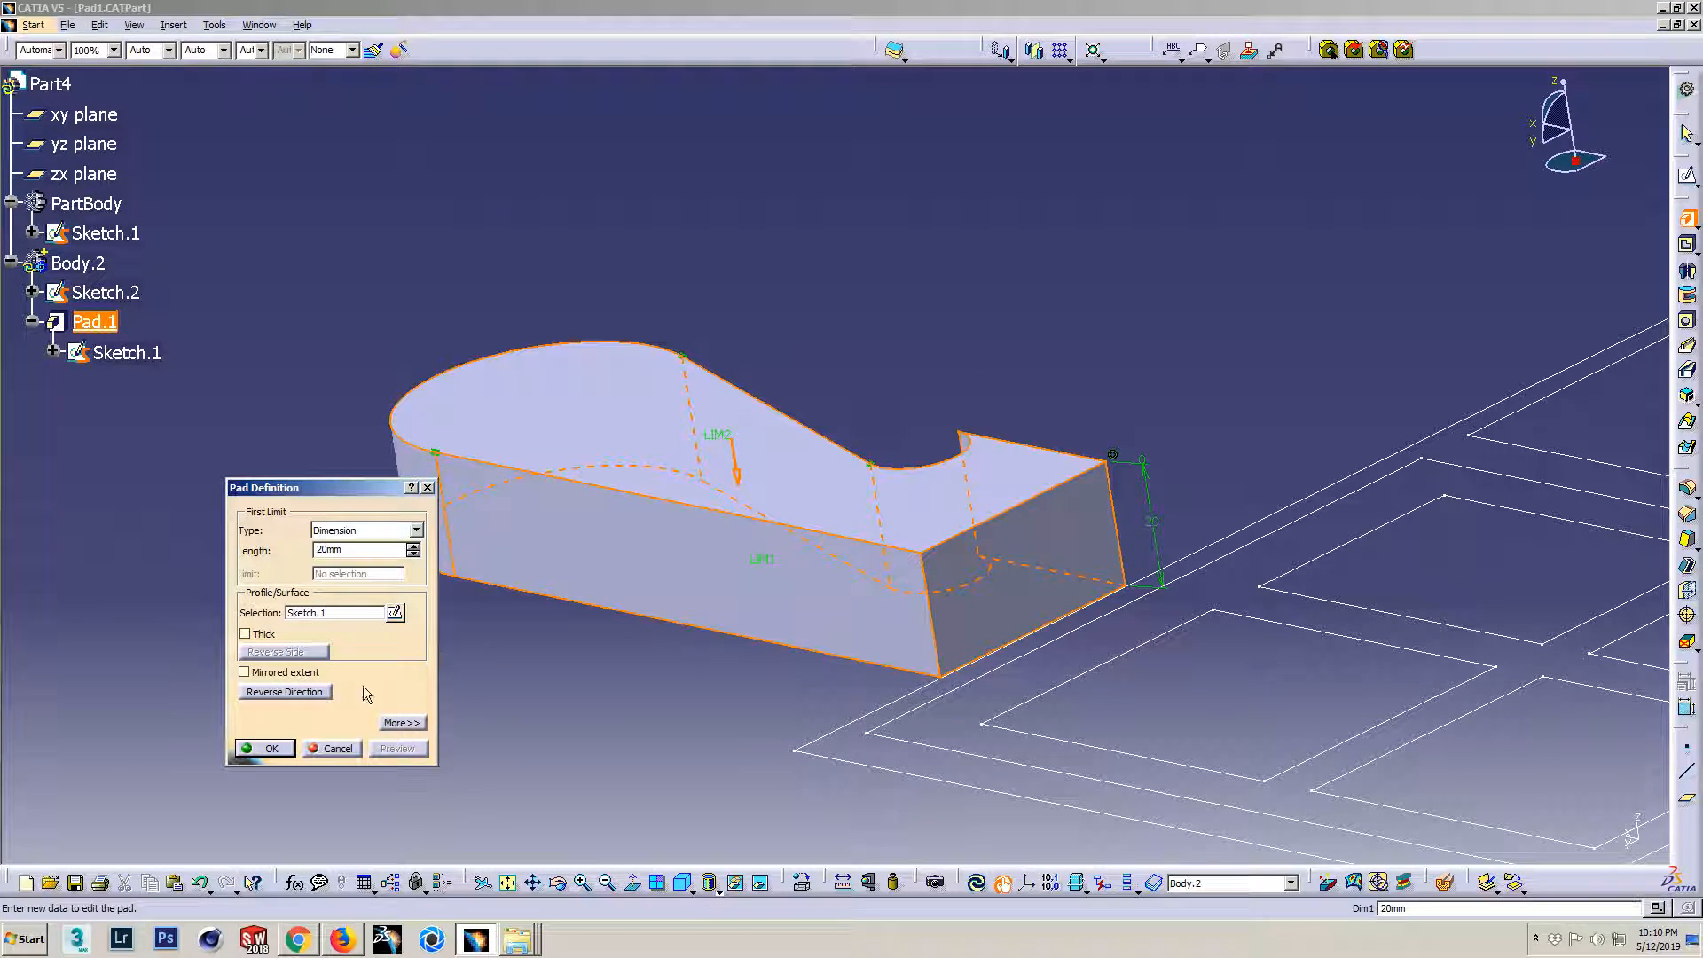
click(311, 696)
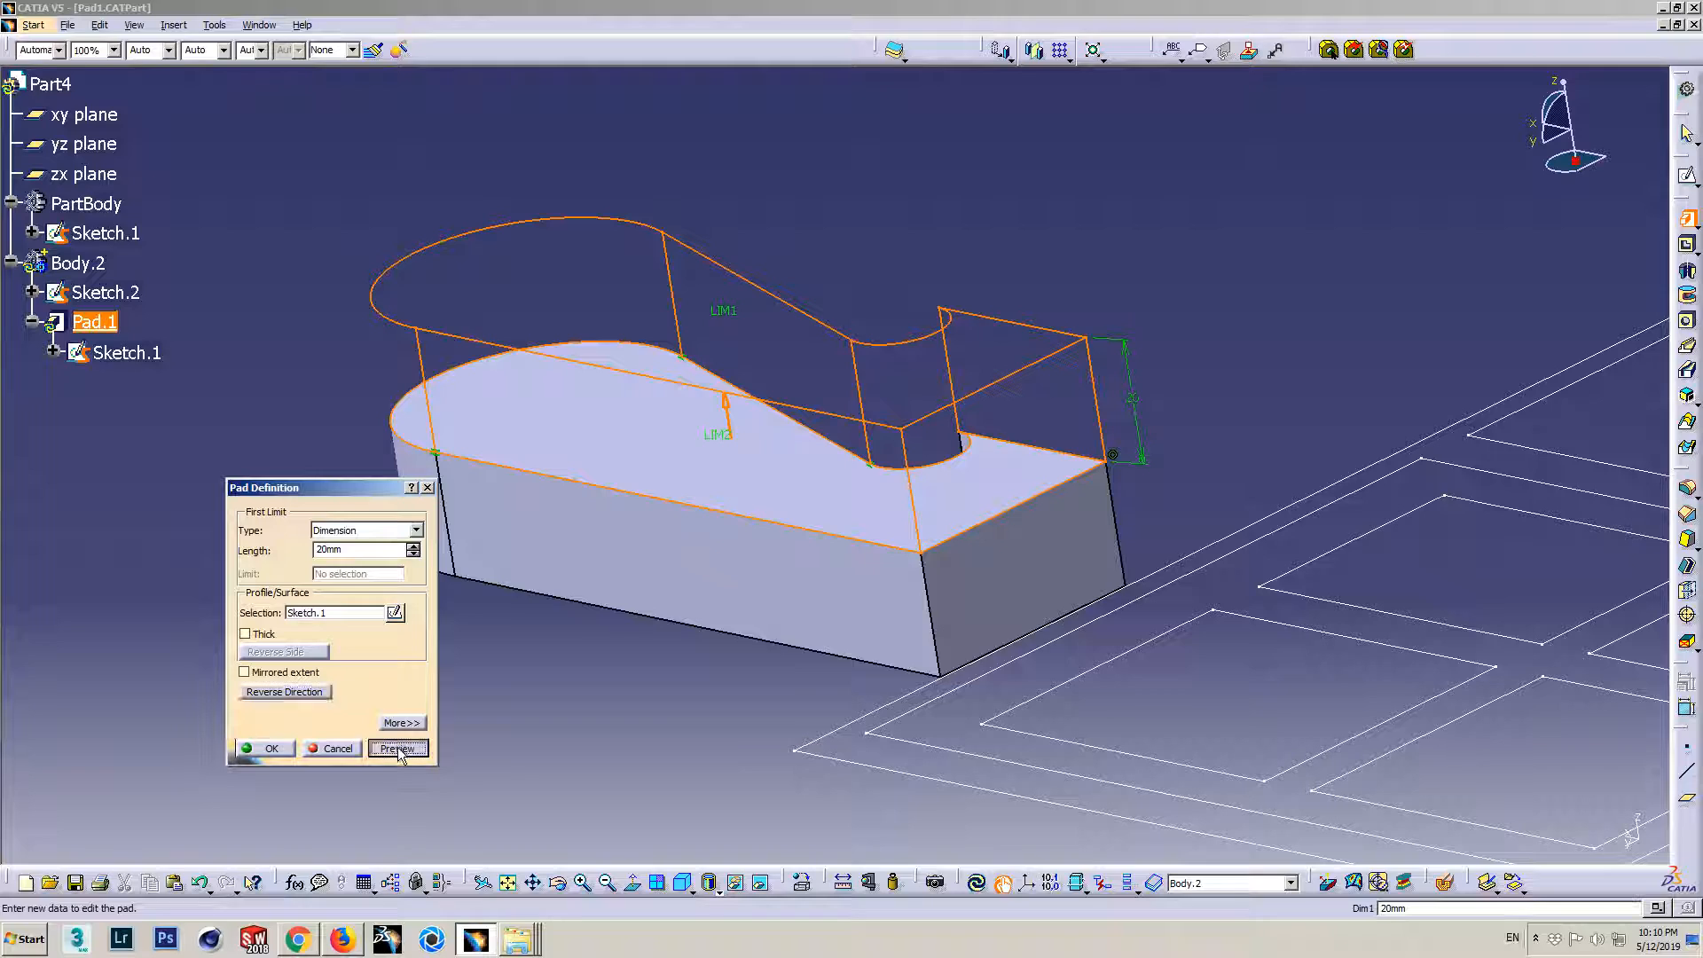
click(398, 748)
click(313, 695)
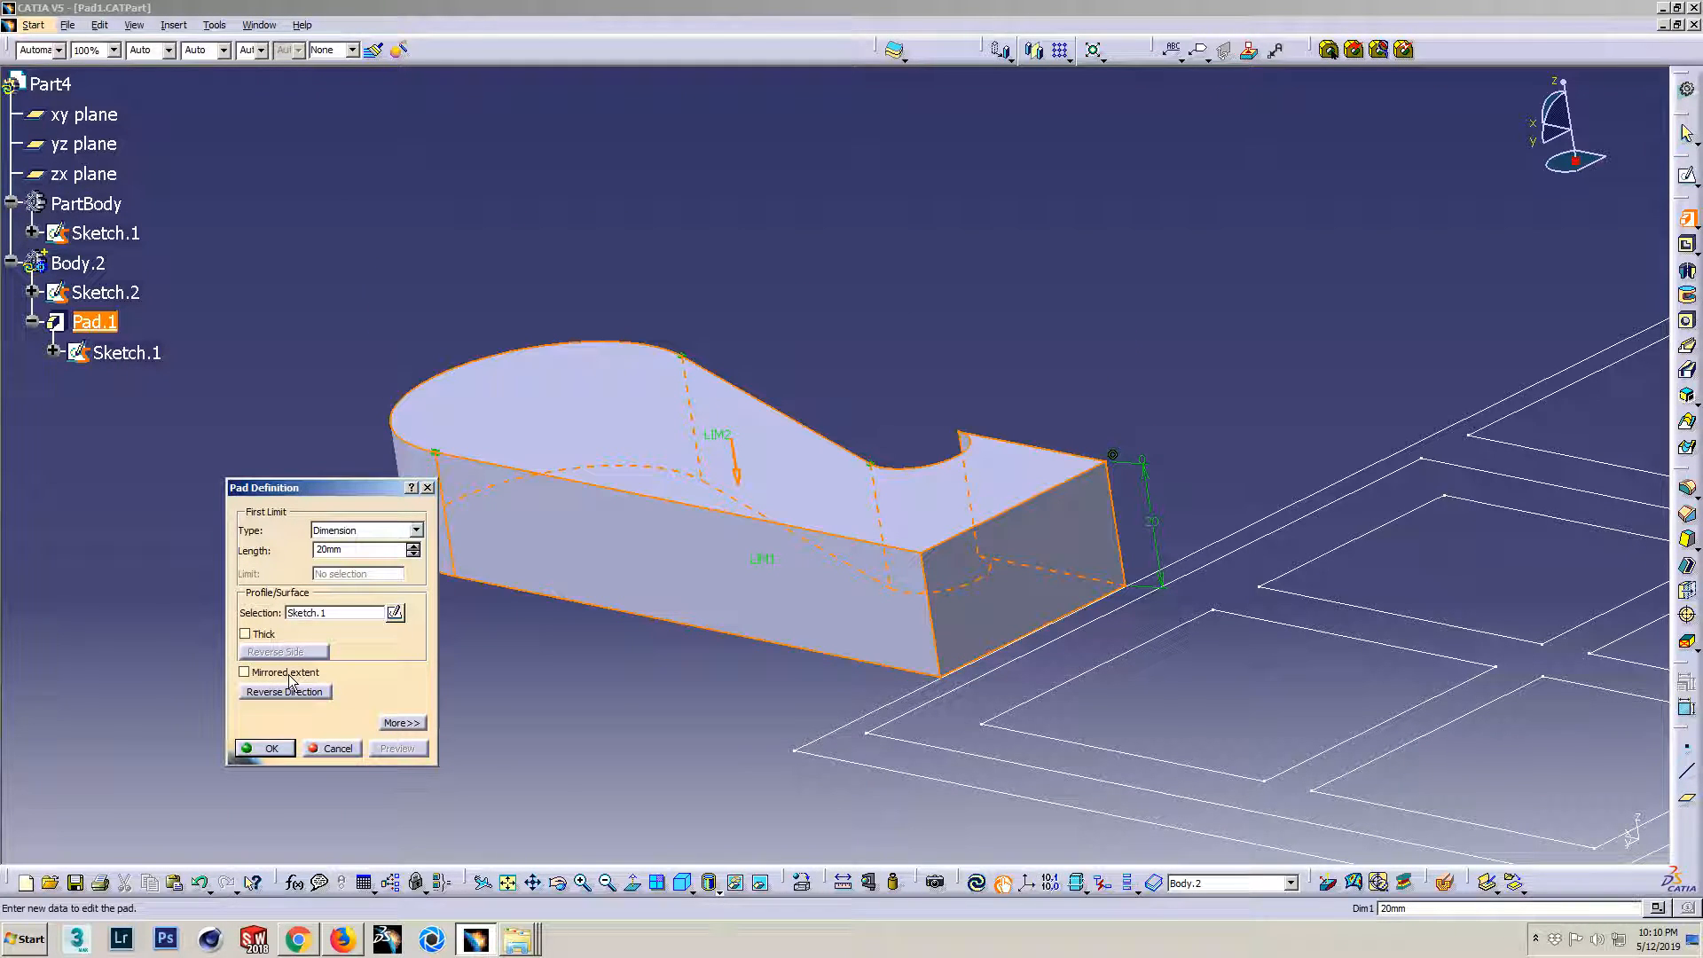
- Enable Mirrored extent for the pad, set its length to 10 mm and preview the symmetrical result
click(288, 674)
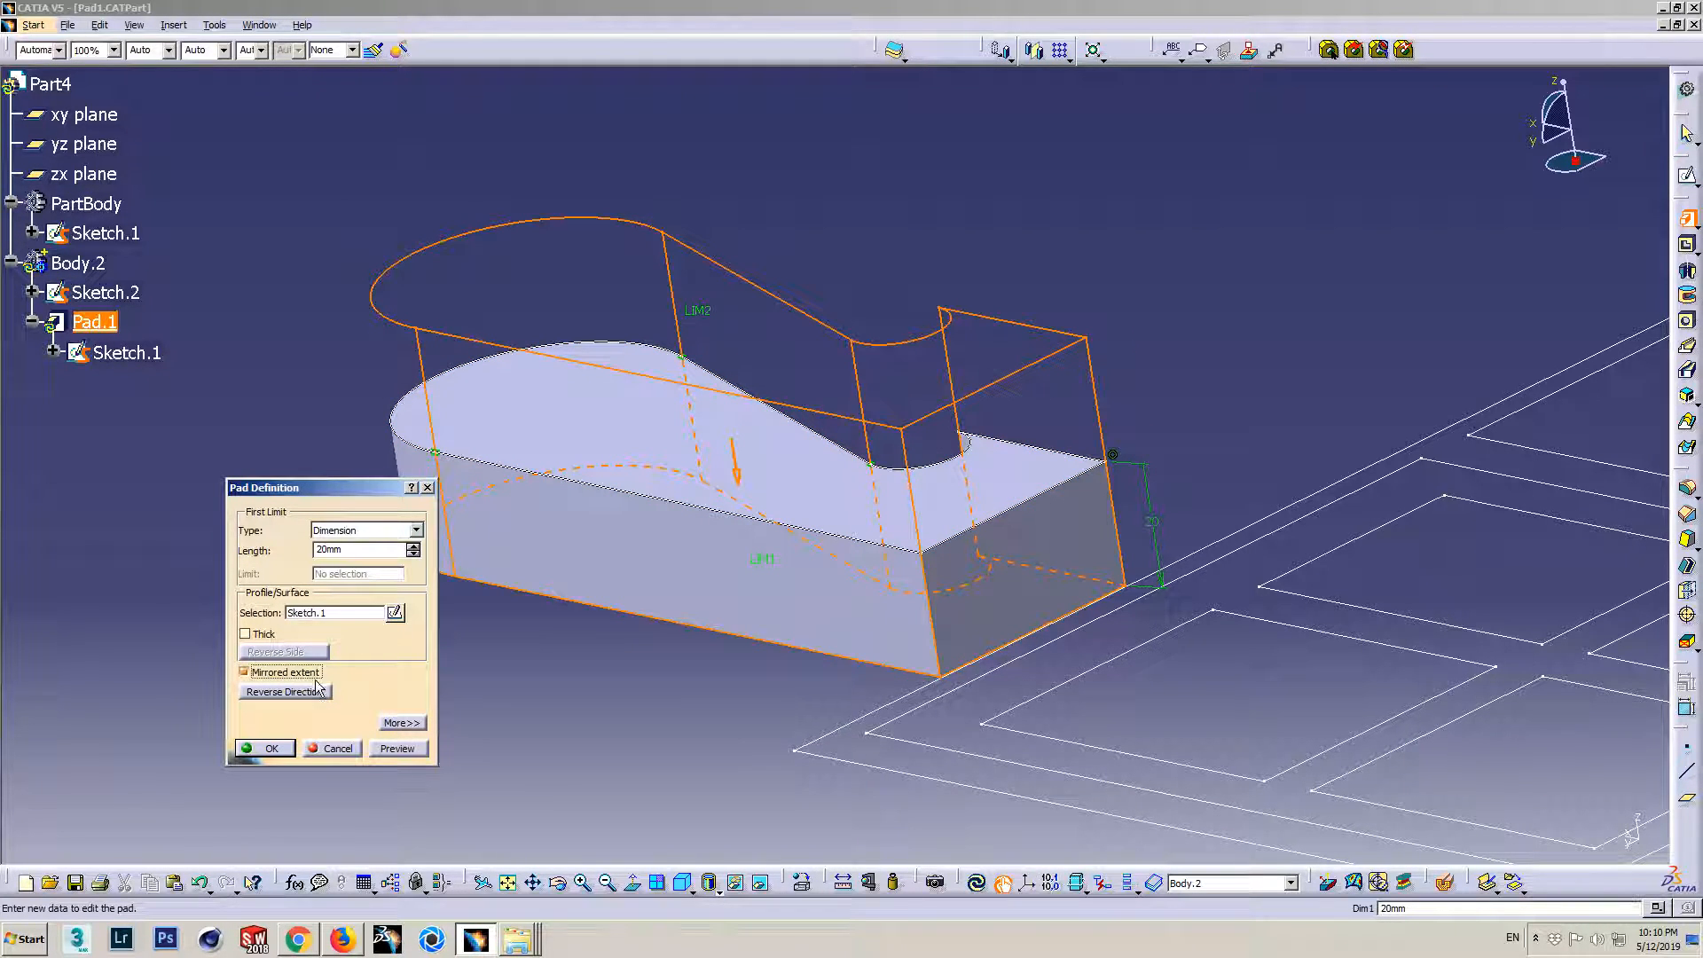
click(397, 748)
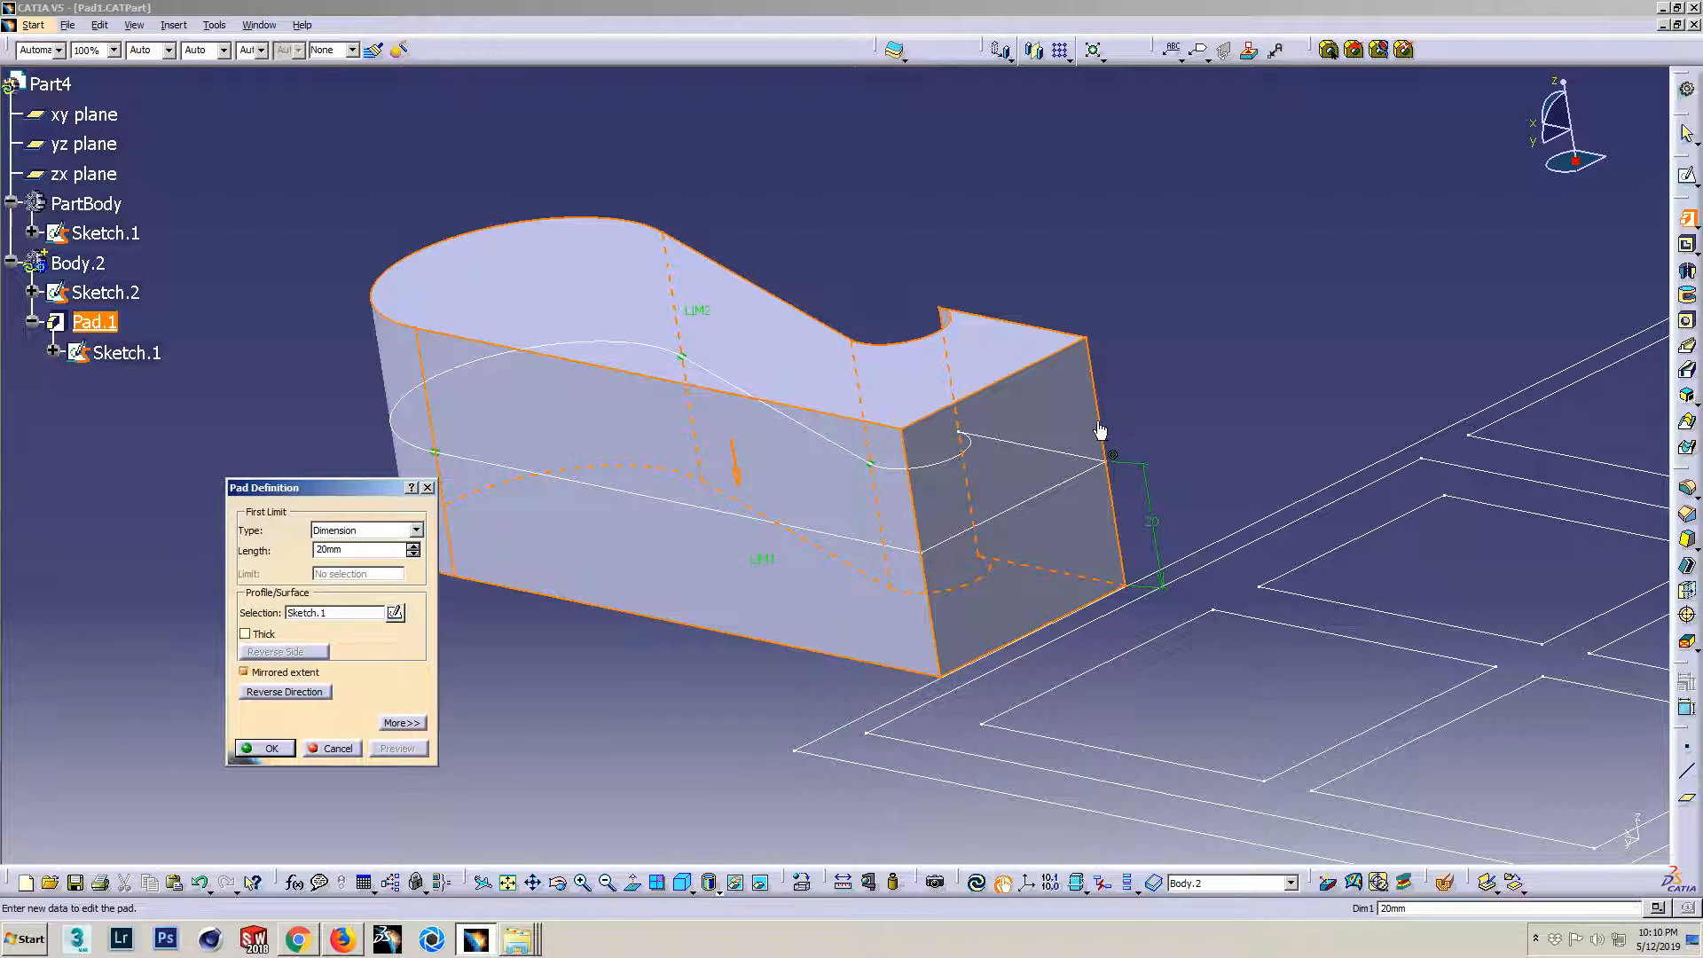
drag(353, 552, 280, 569)
text(10)
click(383, 748)
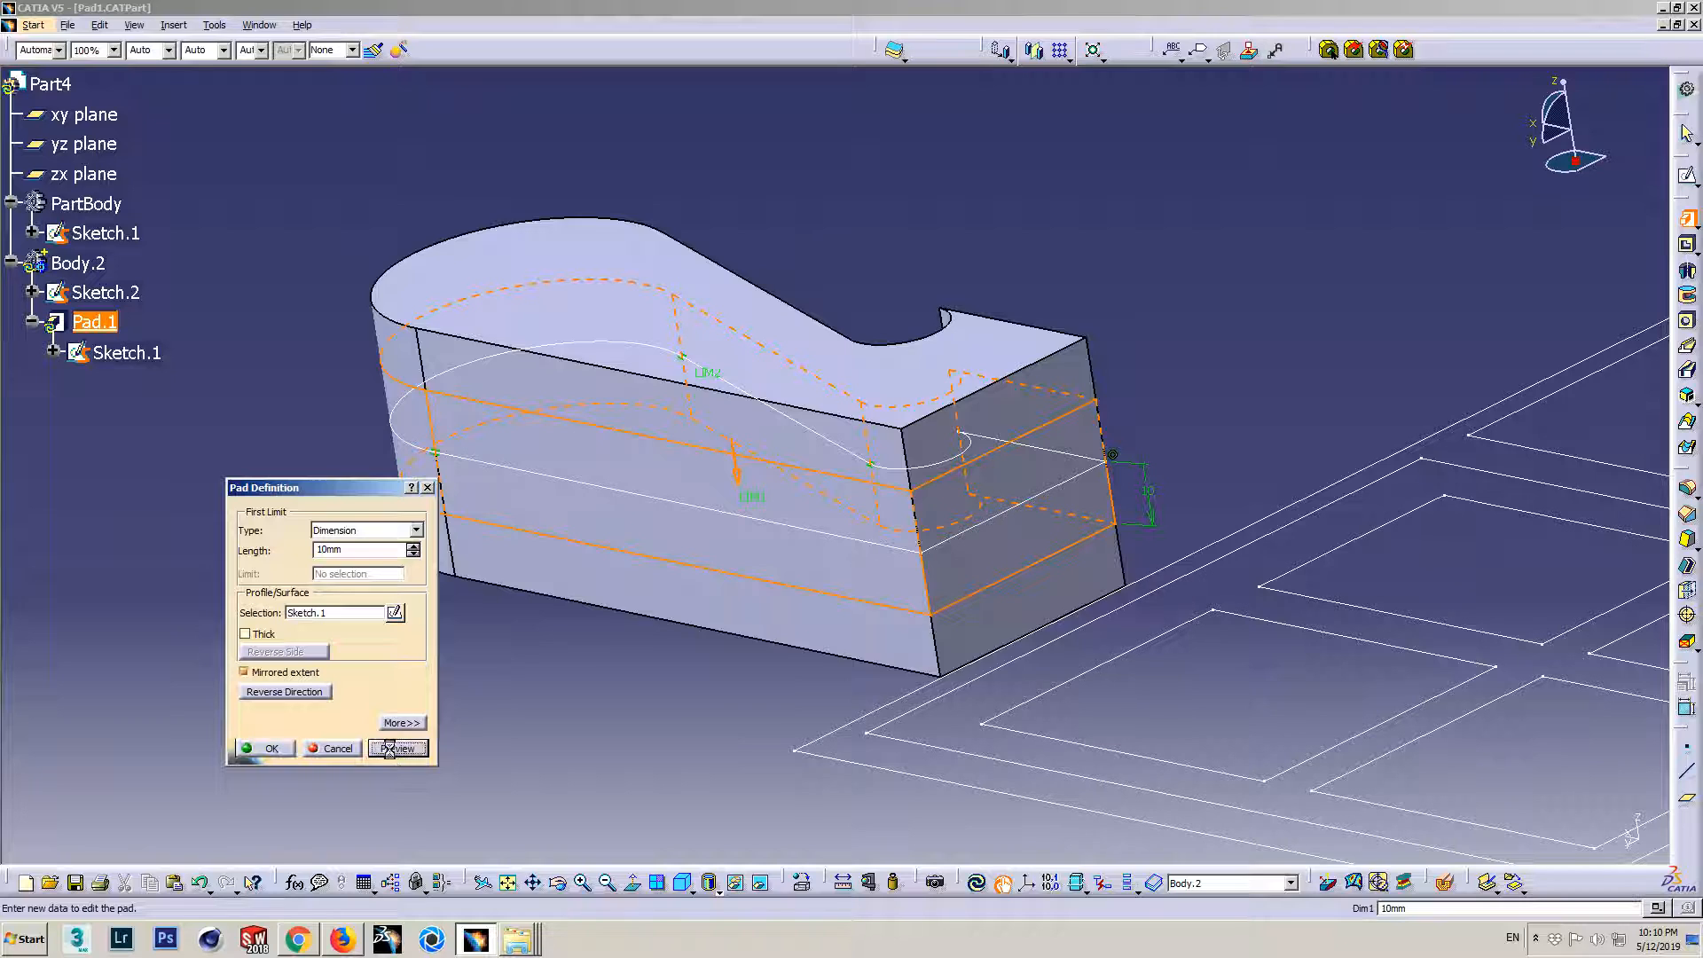
middle_drag(929, 557, 858, 478)
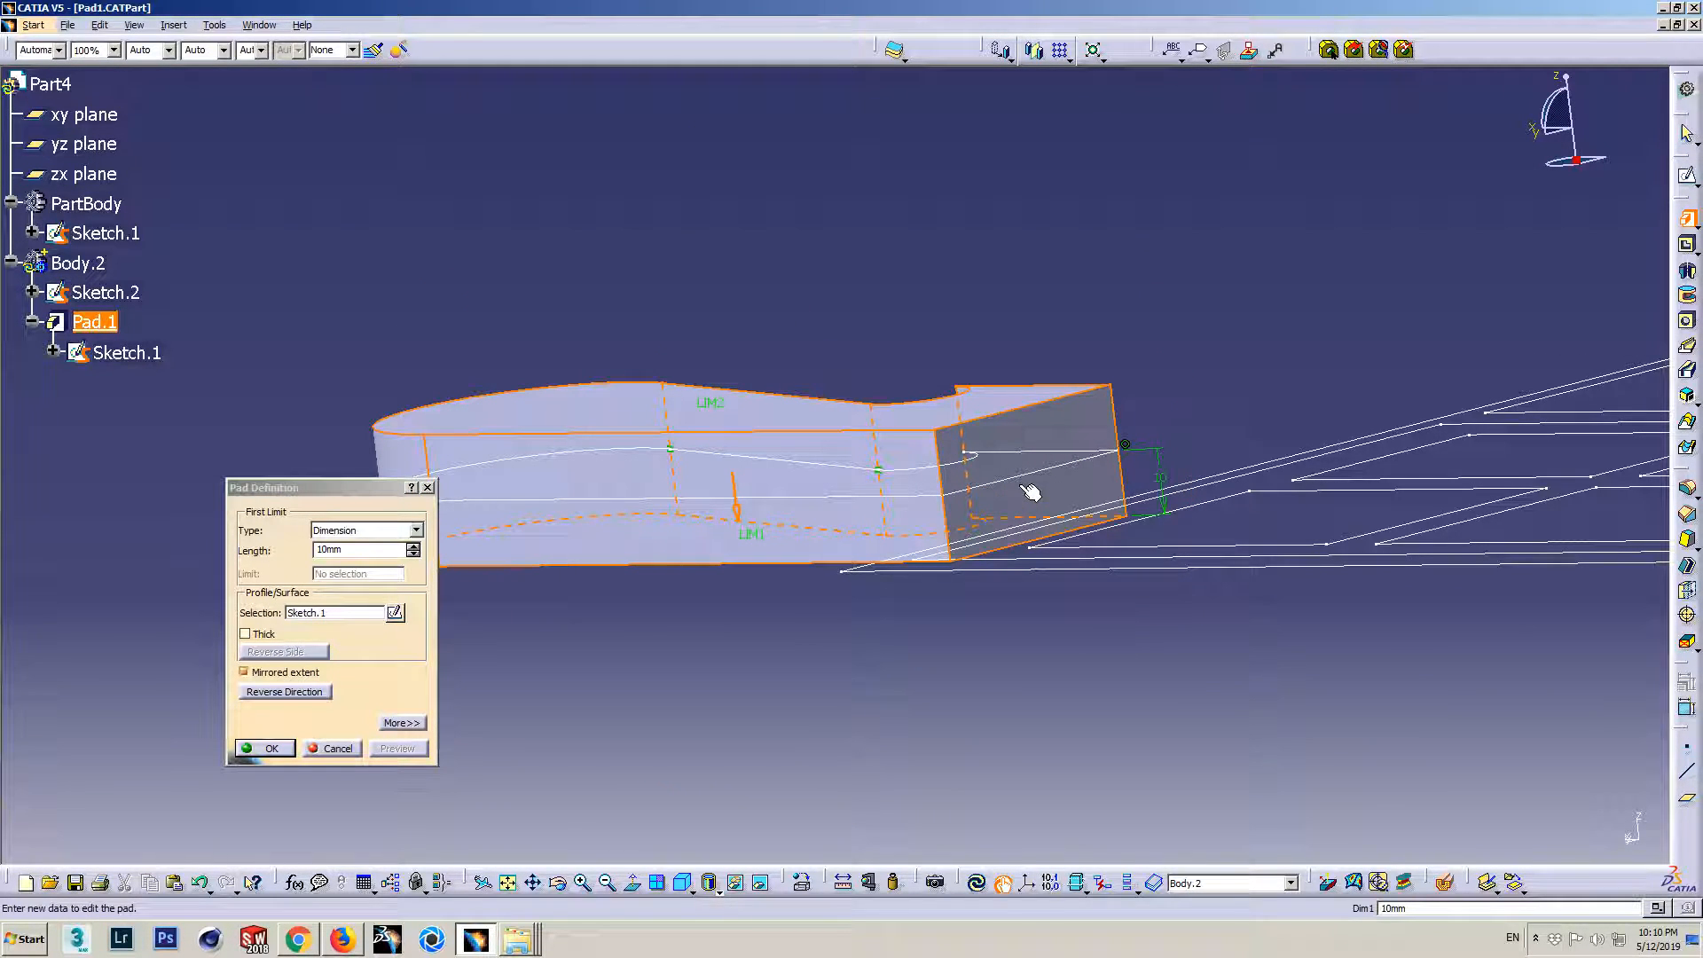
middle_drag(710, 581, 854, 474)
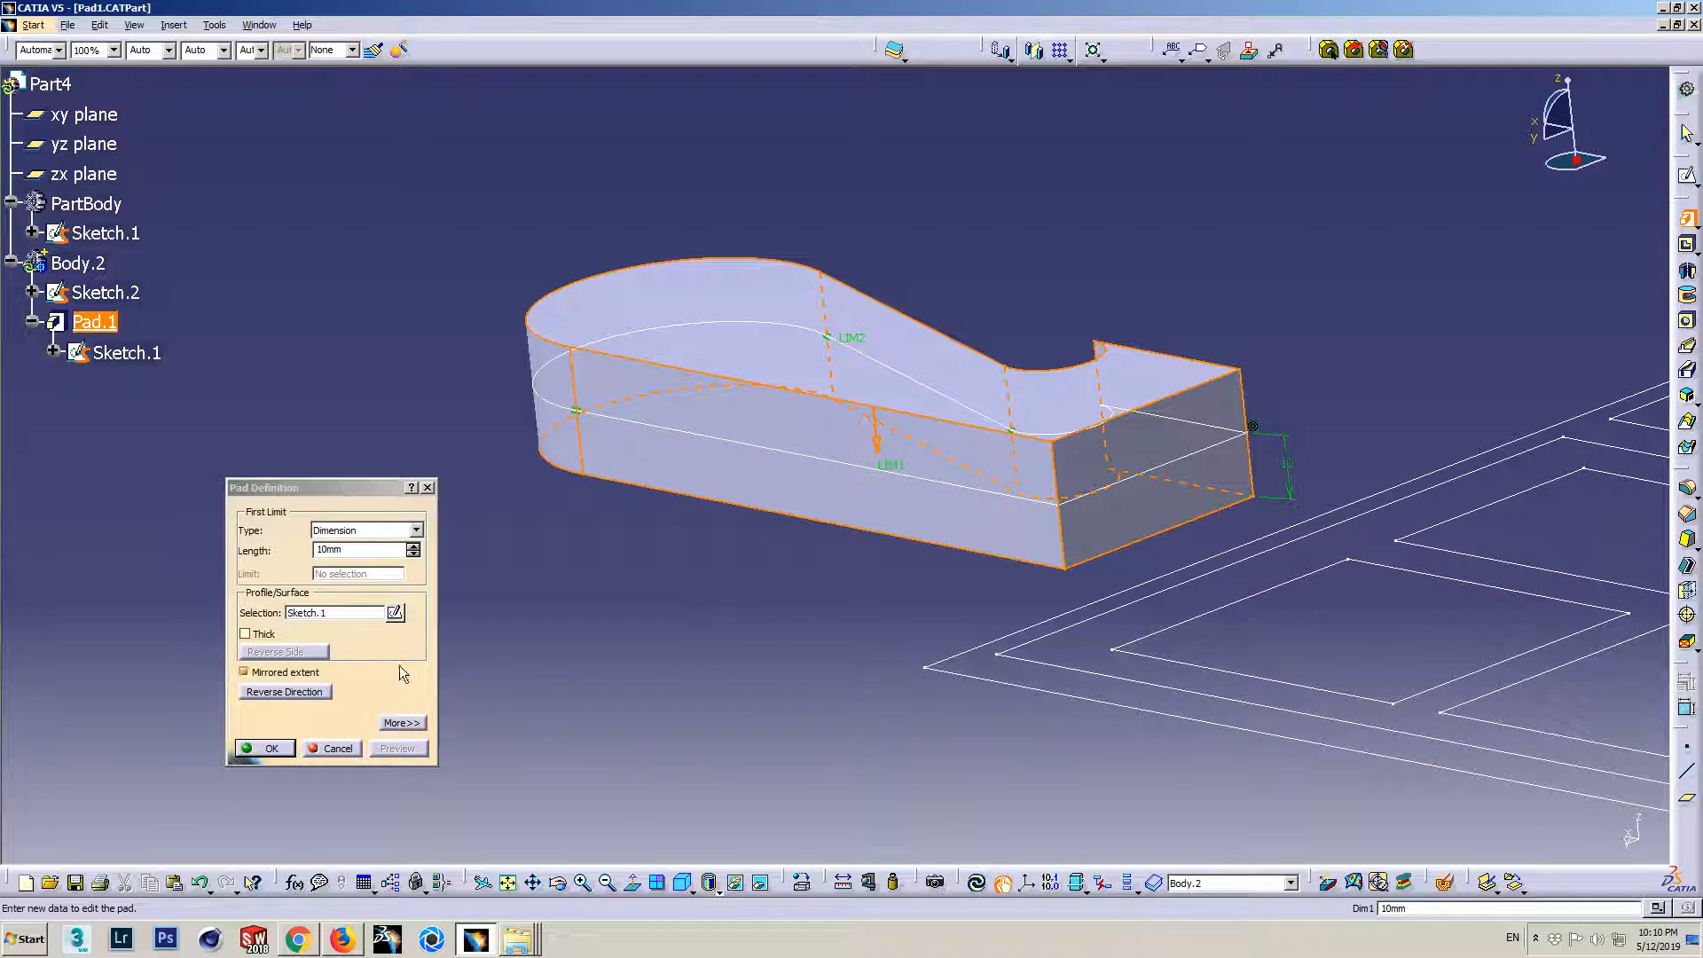
- Expand the pad's additional options, disable Mirrored extent and choose Dimension as the second limit type
click(401, 721)
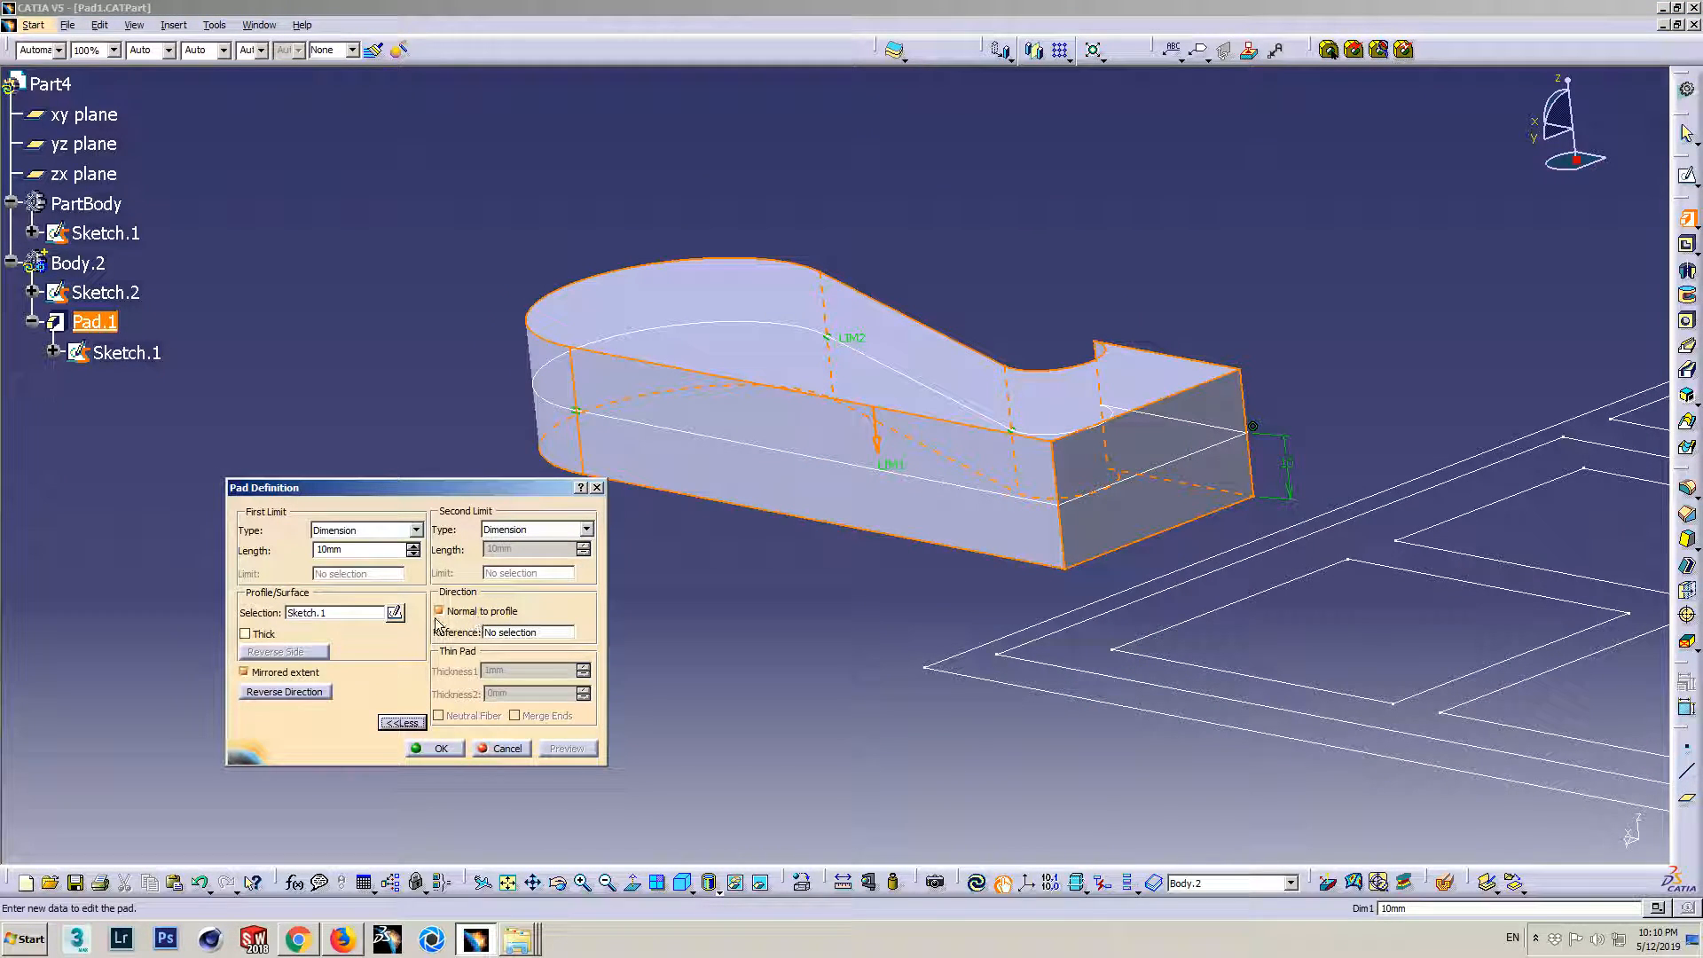
click(304, 675)
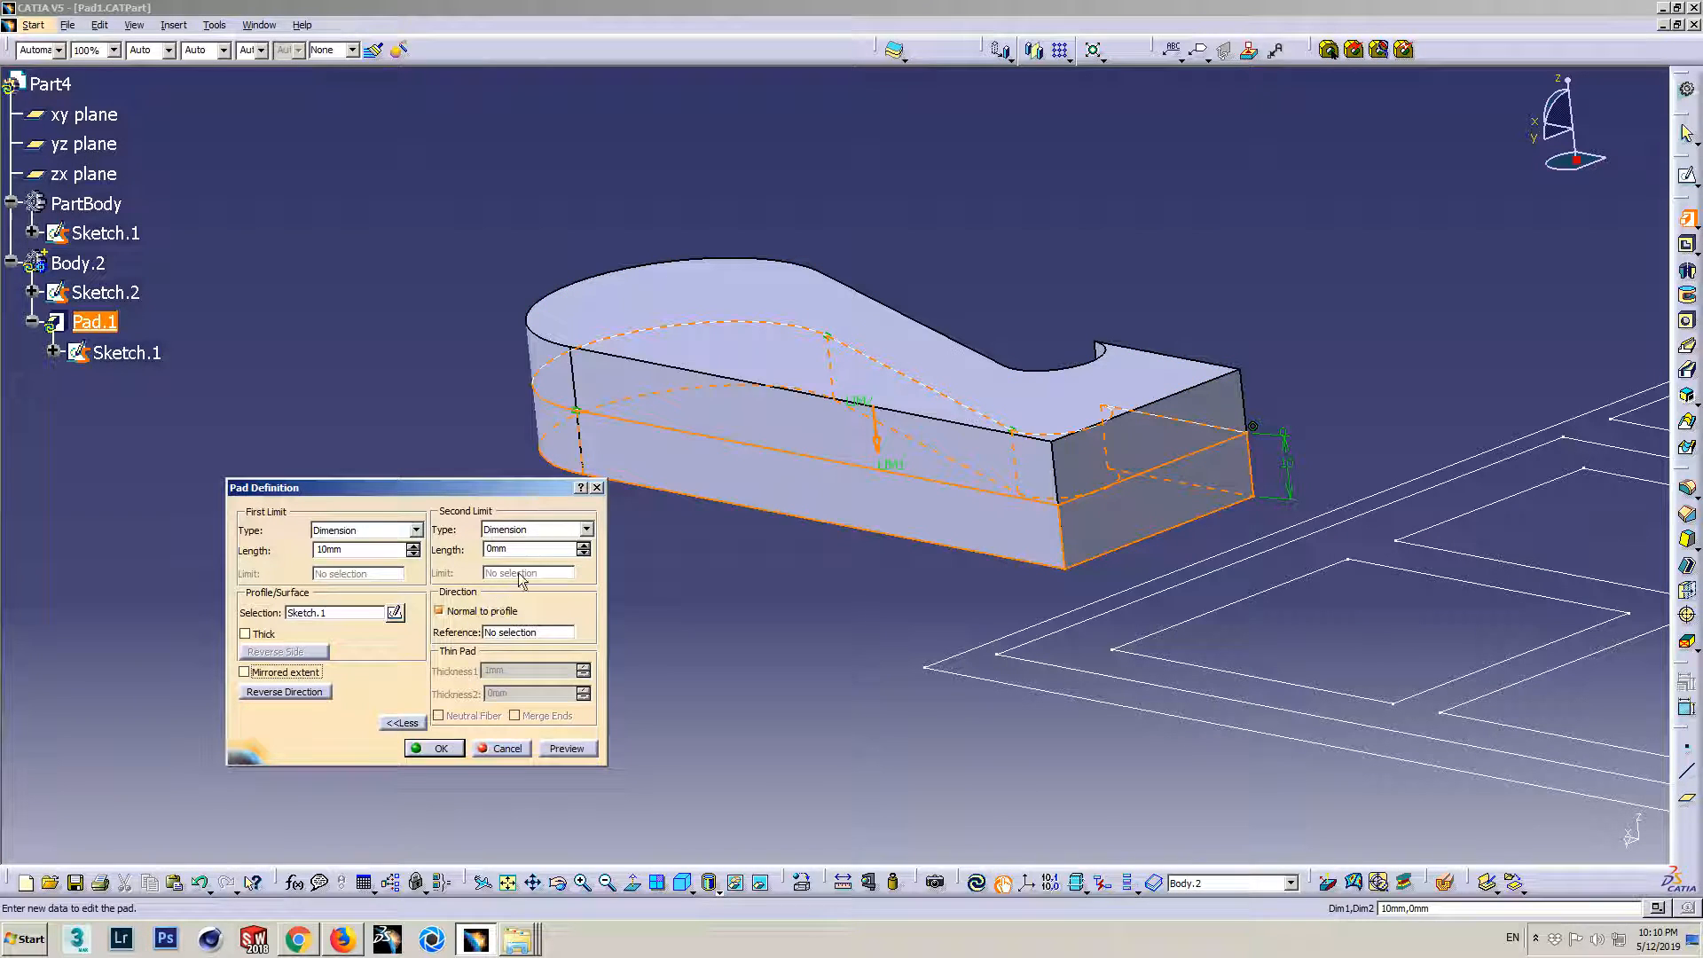
click(528, 531)
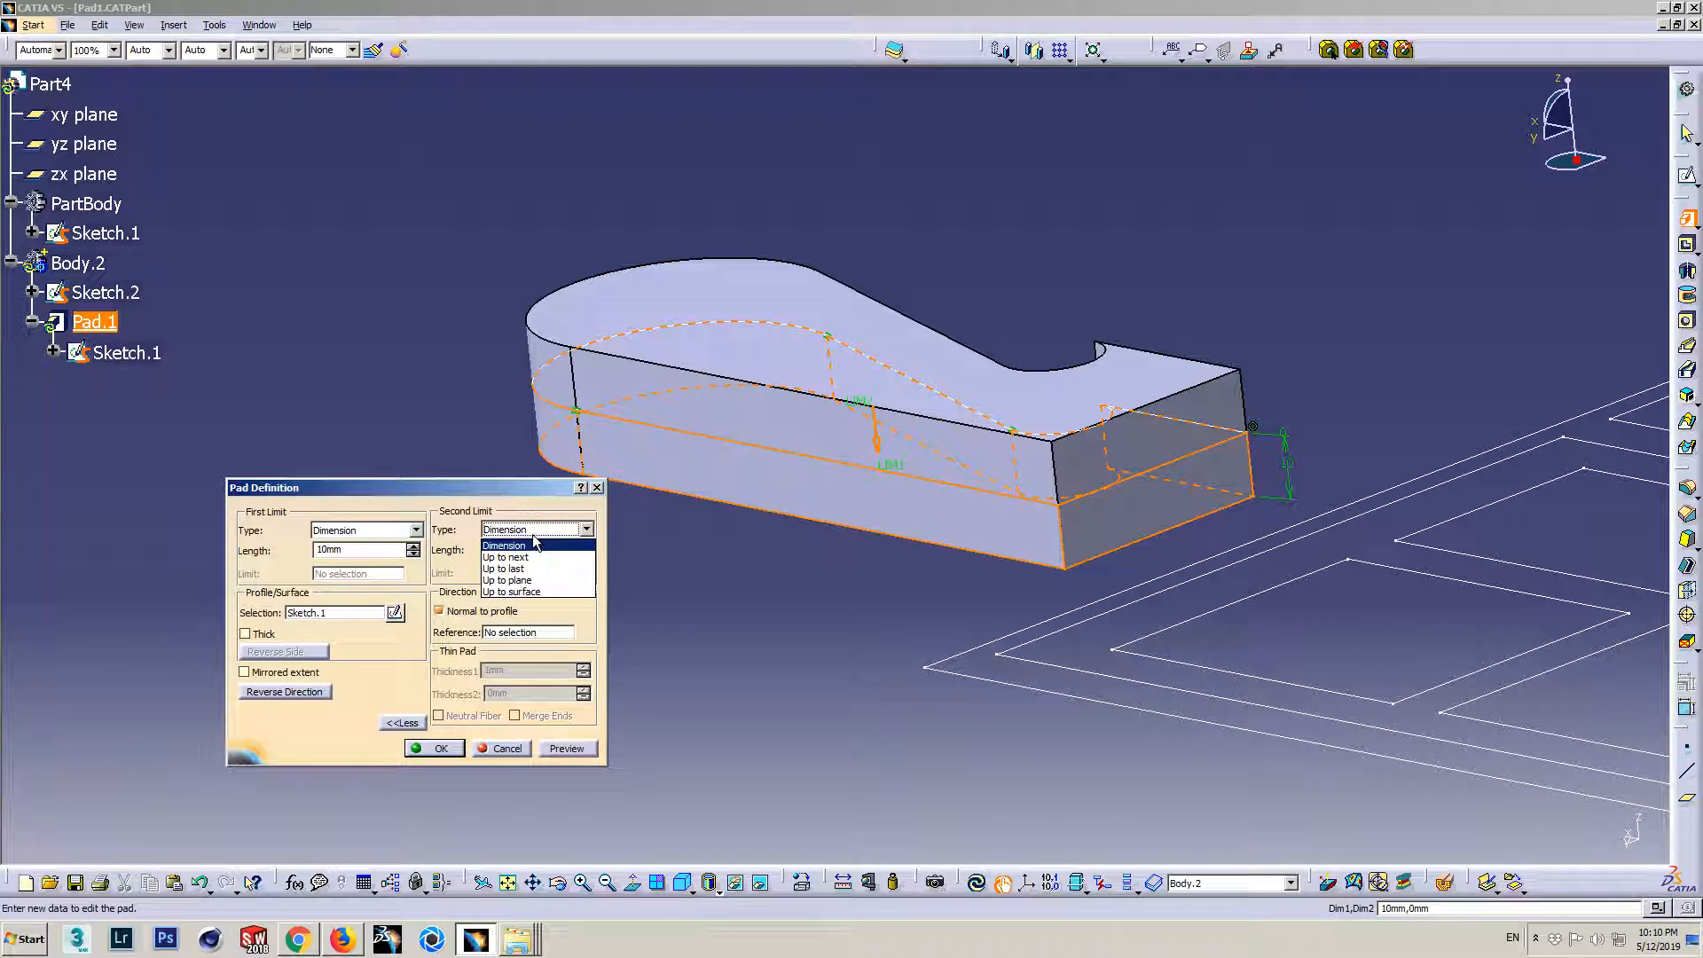
click(518, 545)
double_click(517, 549)
mouse_move(882, 465)
middle_down()
mouse_move(843, 494)
mouse_move(852, 470)
middle_up()
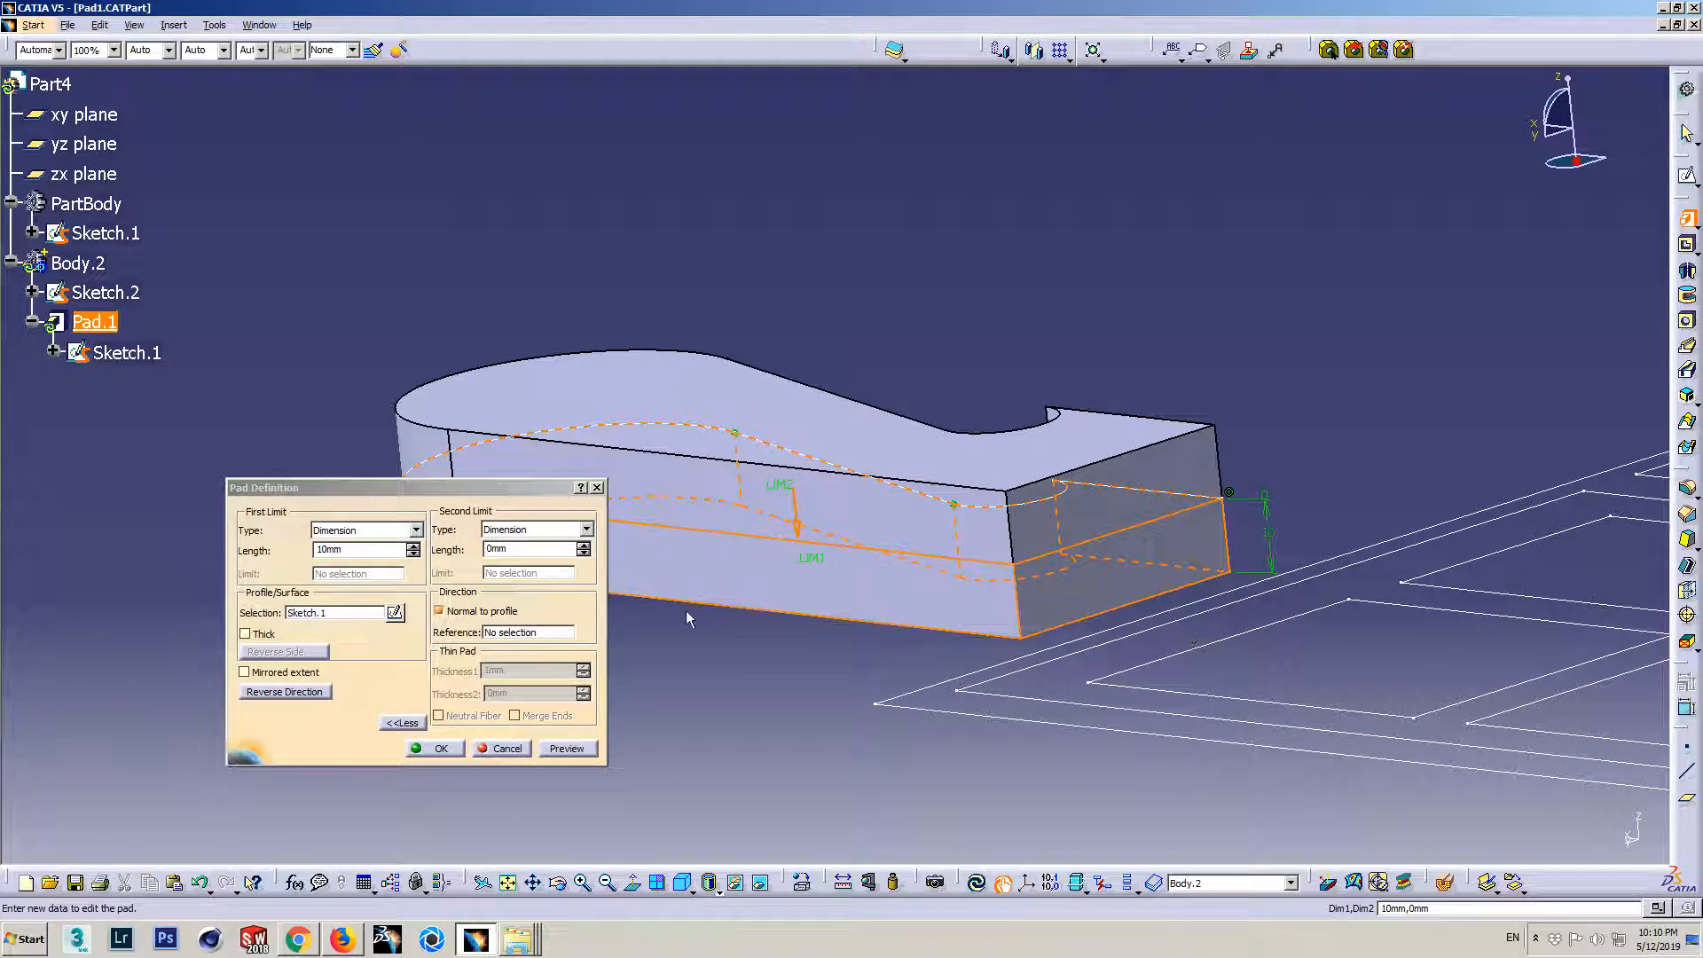
- Set the second limit length to 20 mm, preview the pad and confirm its creation
drag(522, 550, 451, 550)
text(20)
click(565, 750)
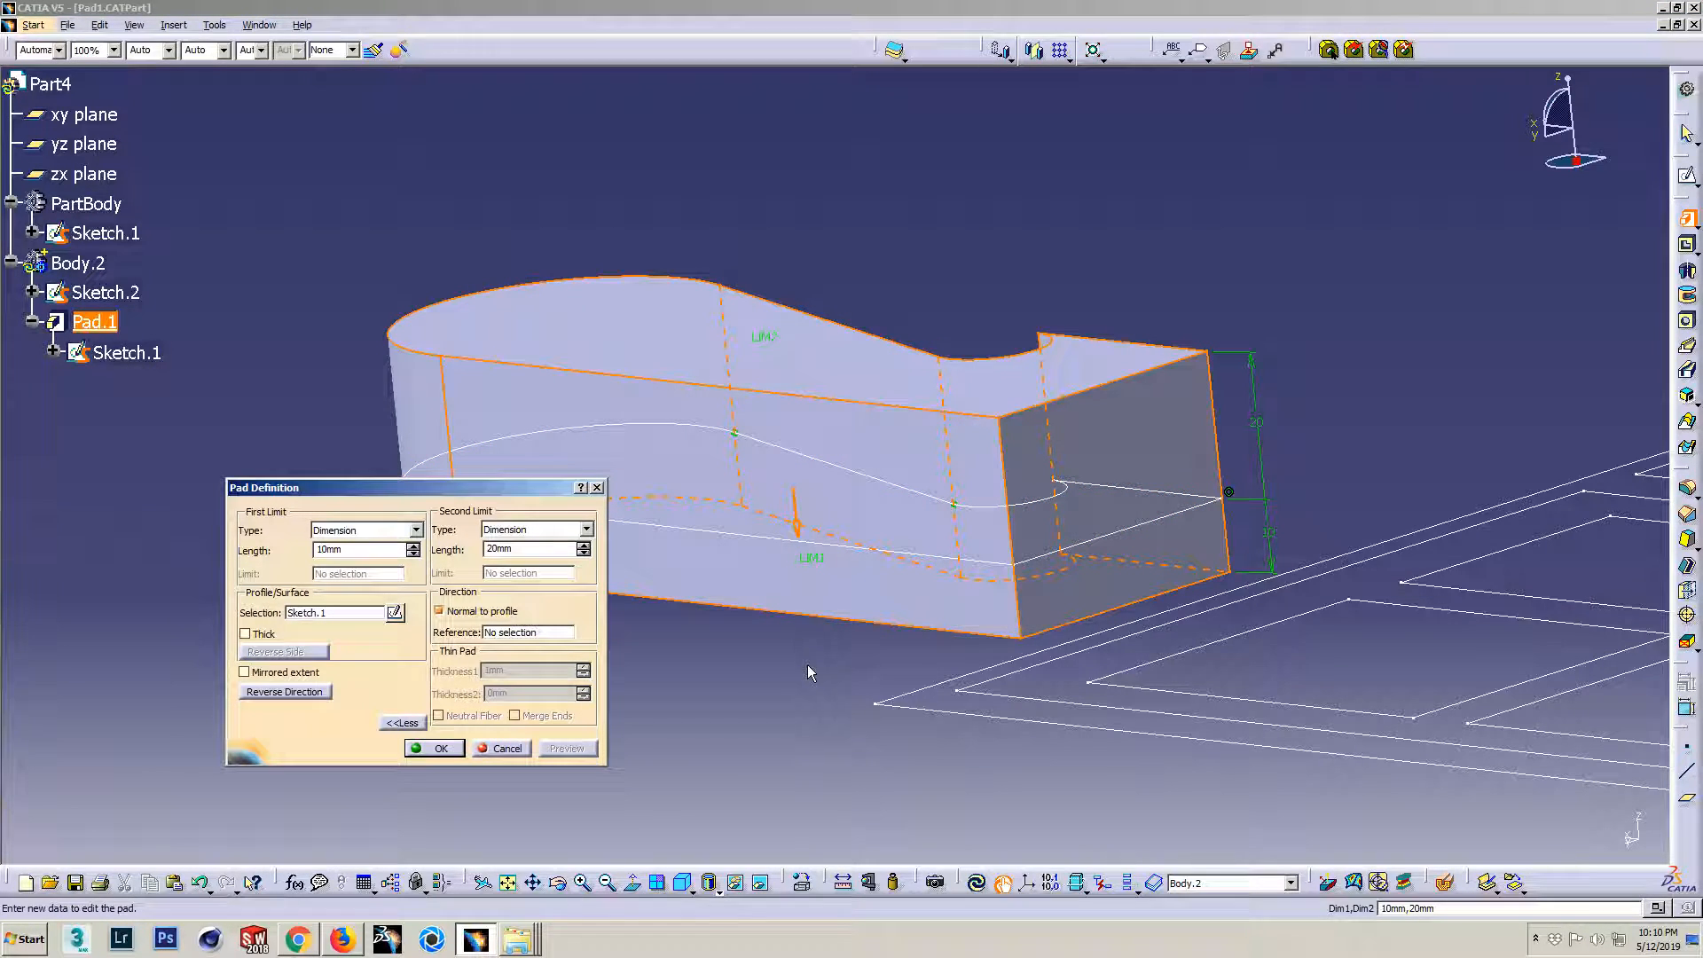
middle_drag(854, 618, 870, 680)
double_click(331, 549)
double_click(532, 549)
click(414, 750)
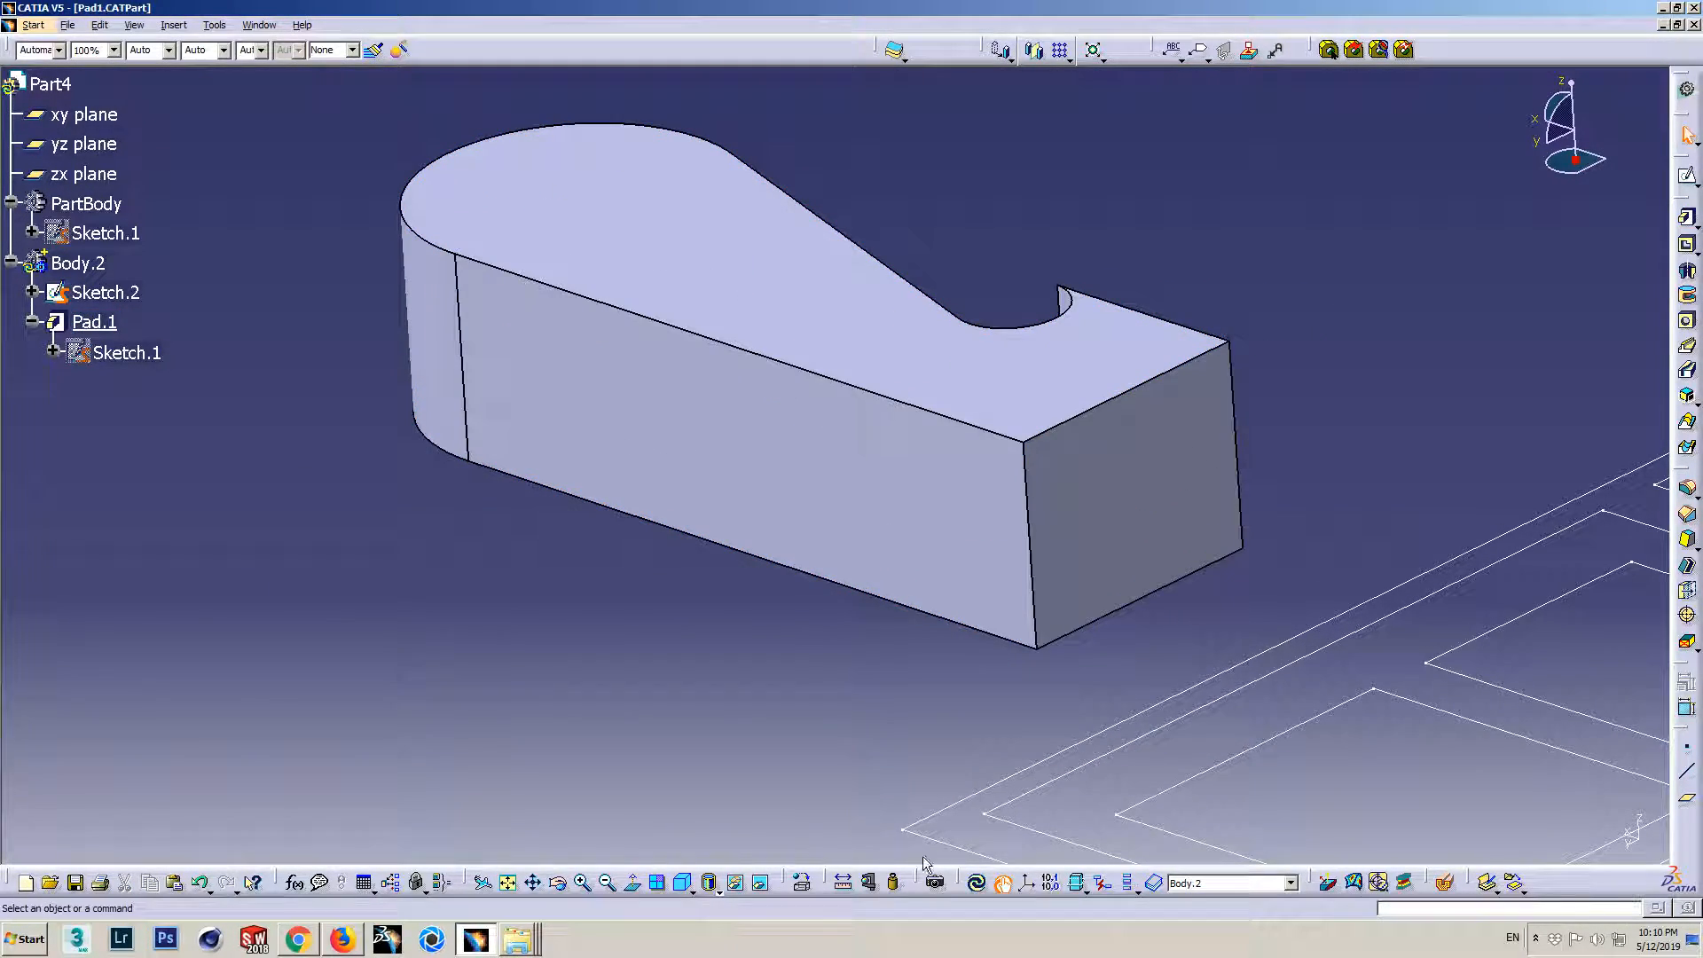
- Measure the distance between the upper and lower edges of the pad's flat end face using Measure Between
click(843, 882)
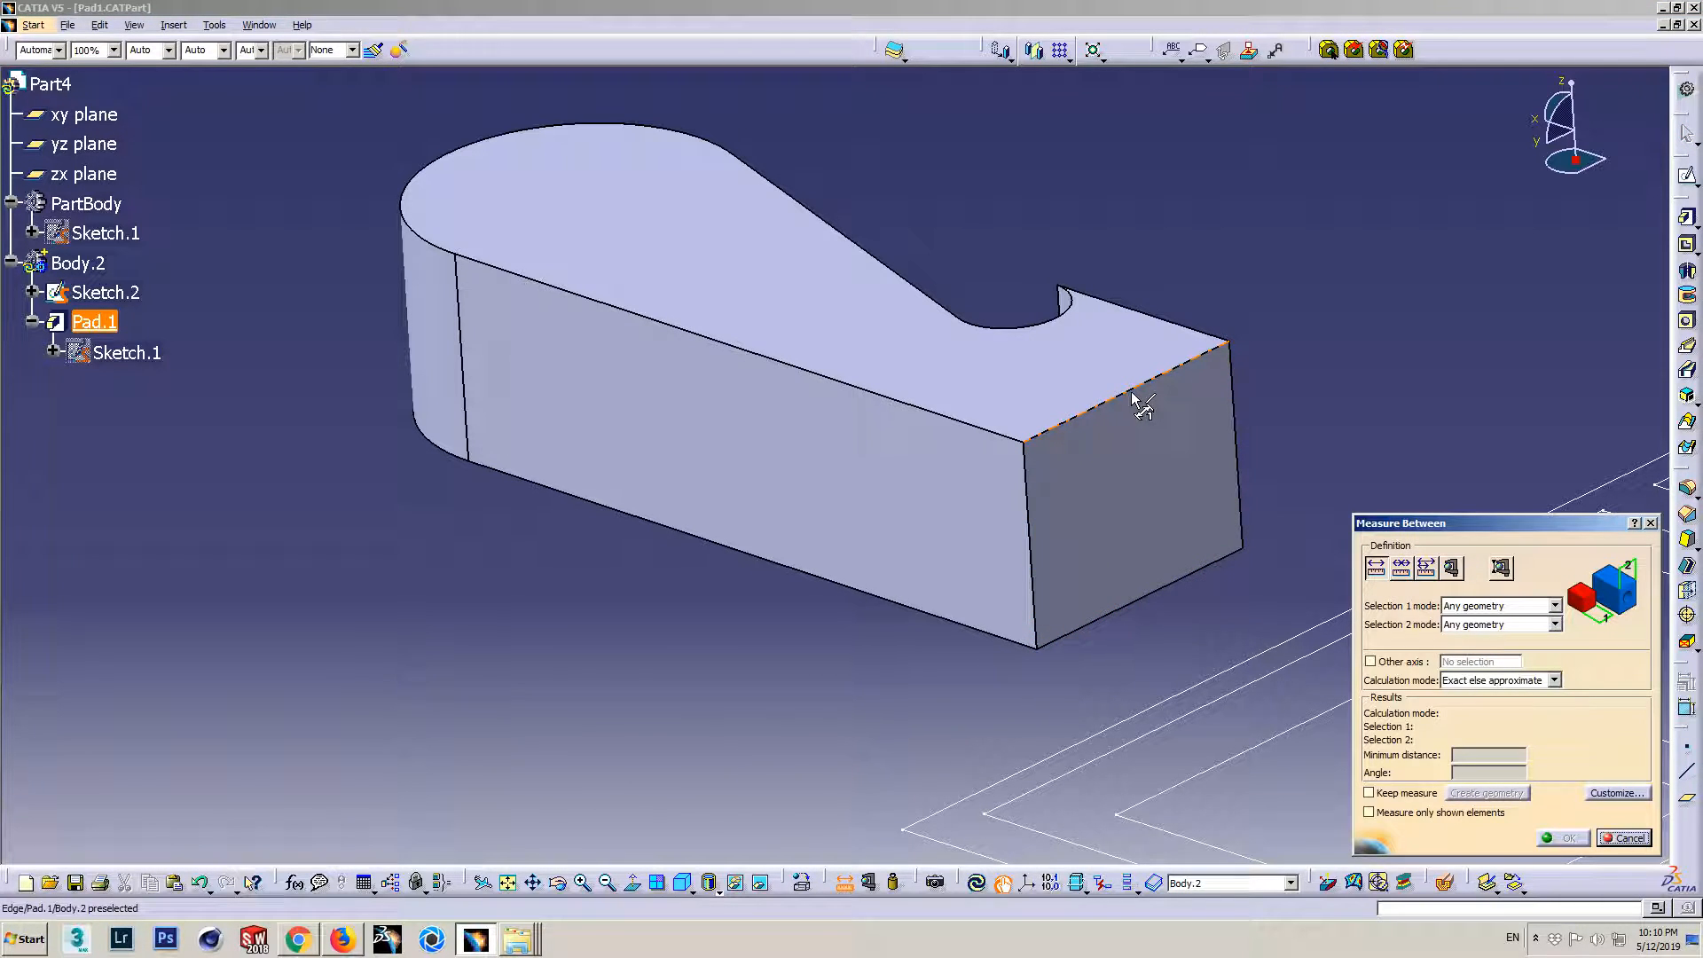
click(1142, 405)
click(1144, 605)
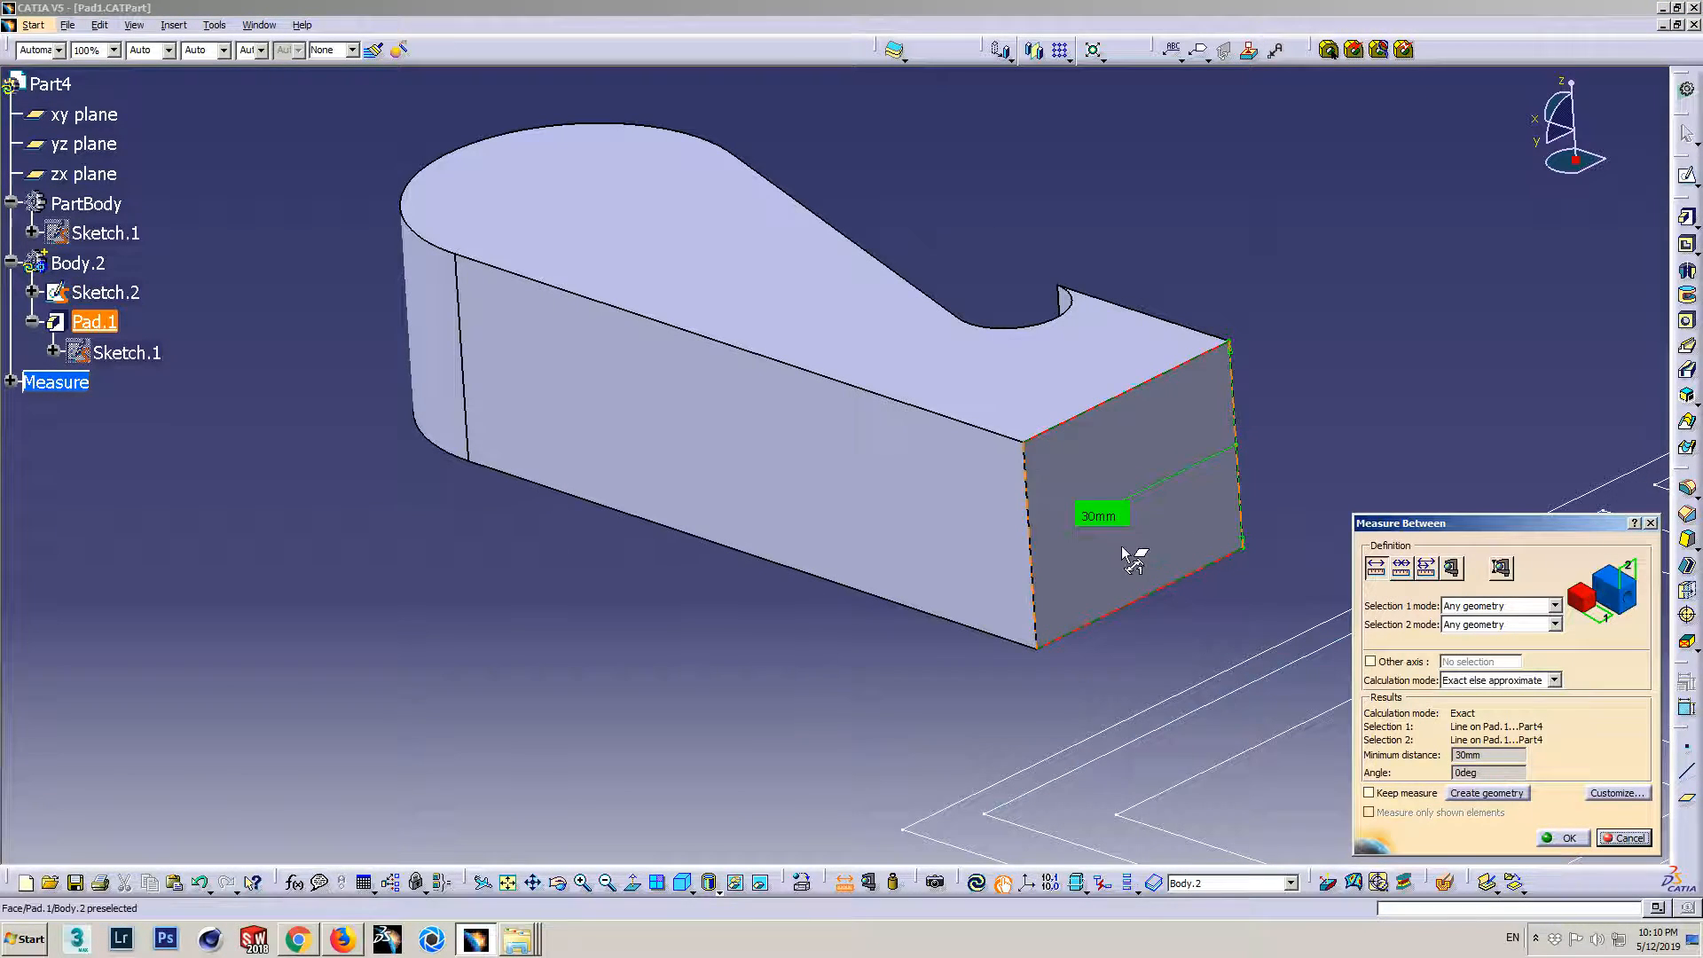
drag(1111, 516, 1343, 393)
click(1565, 836)
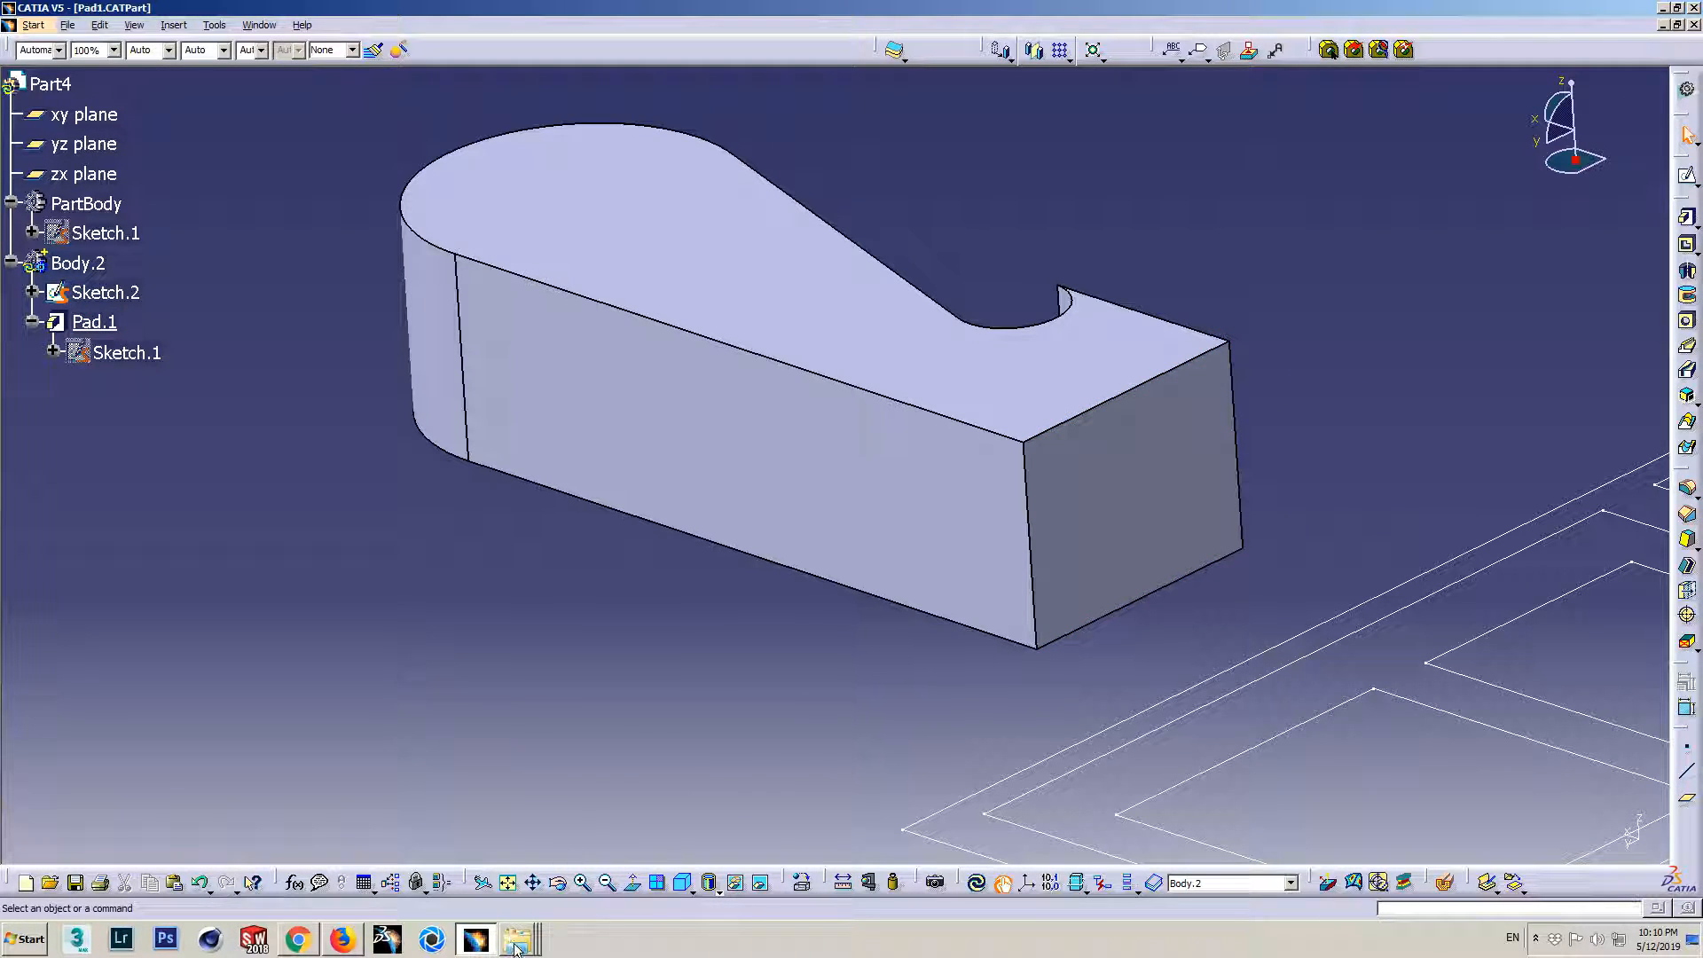
- Switch to the Creating Pads page in Firefox, highlight the note on the maximum length value and return to CATIA
click(341, 942)
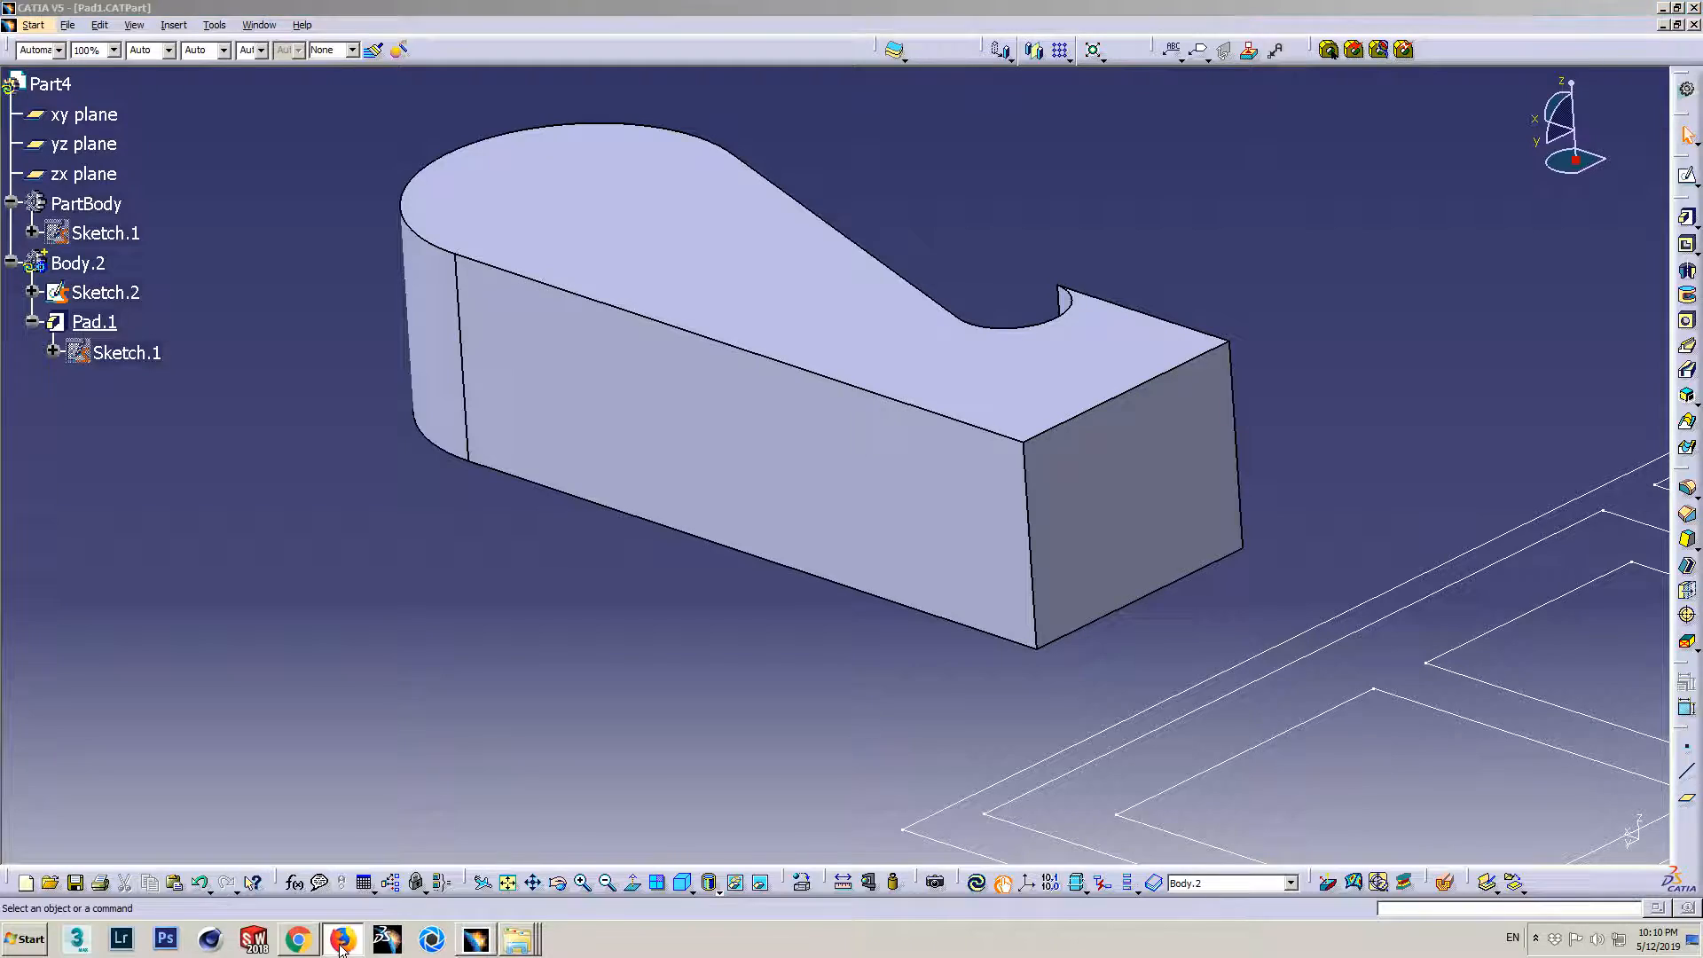
scroll(252, 720, down, 2)
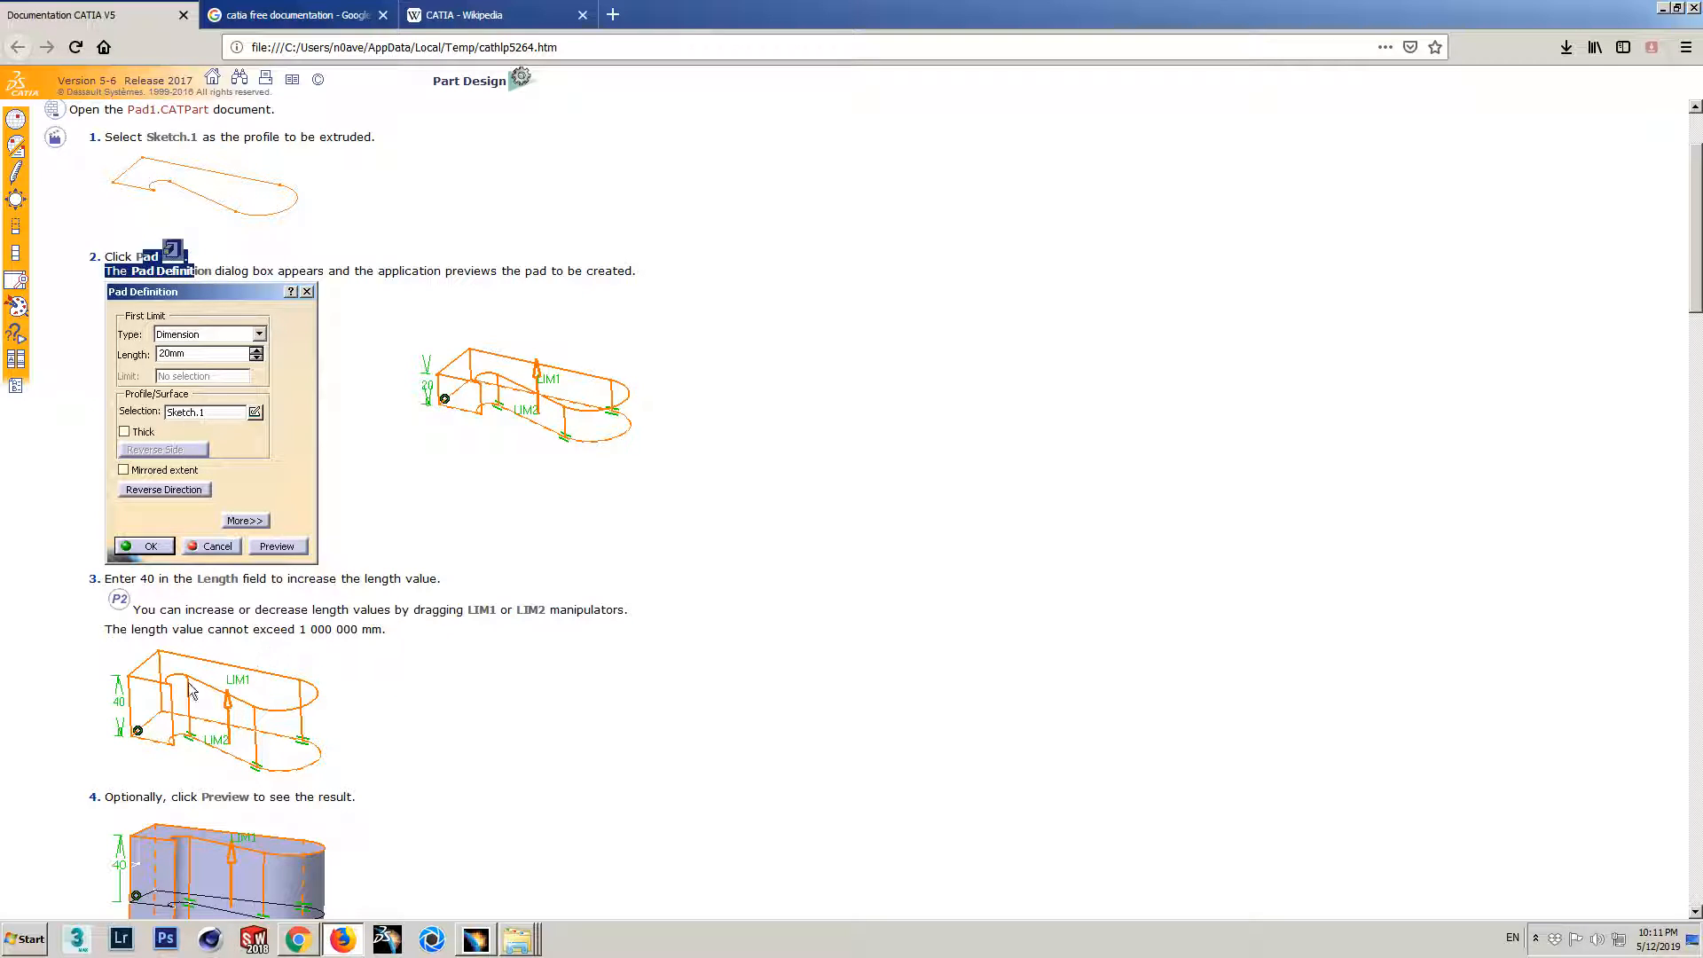
drag(112, 629, 390, 631)
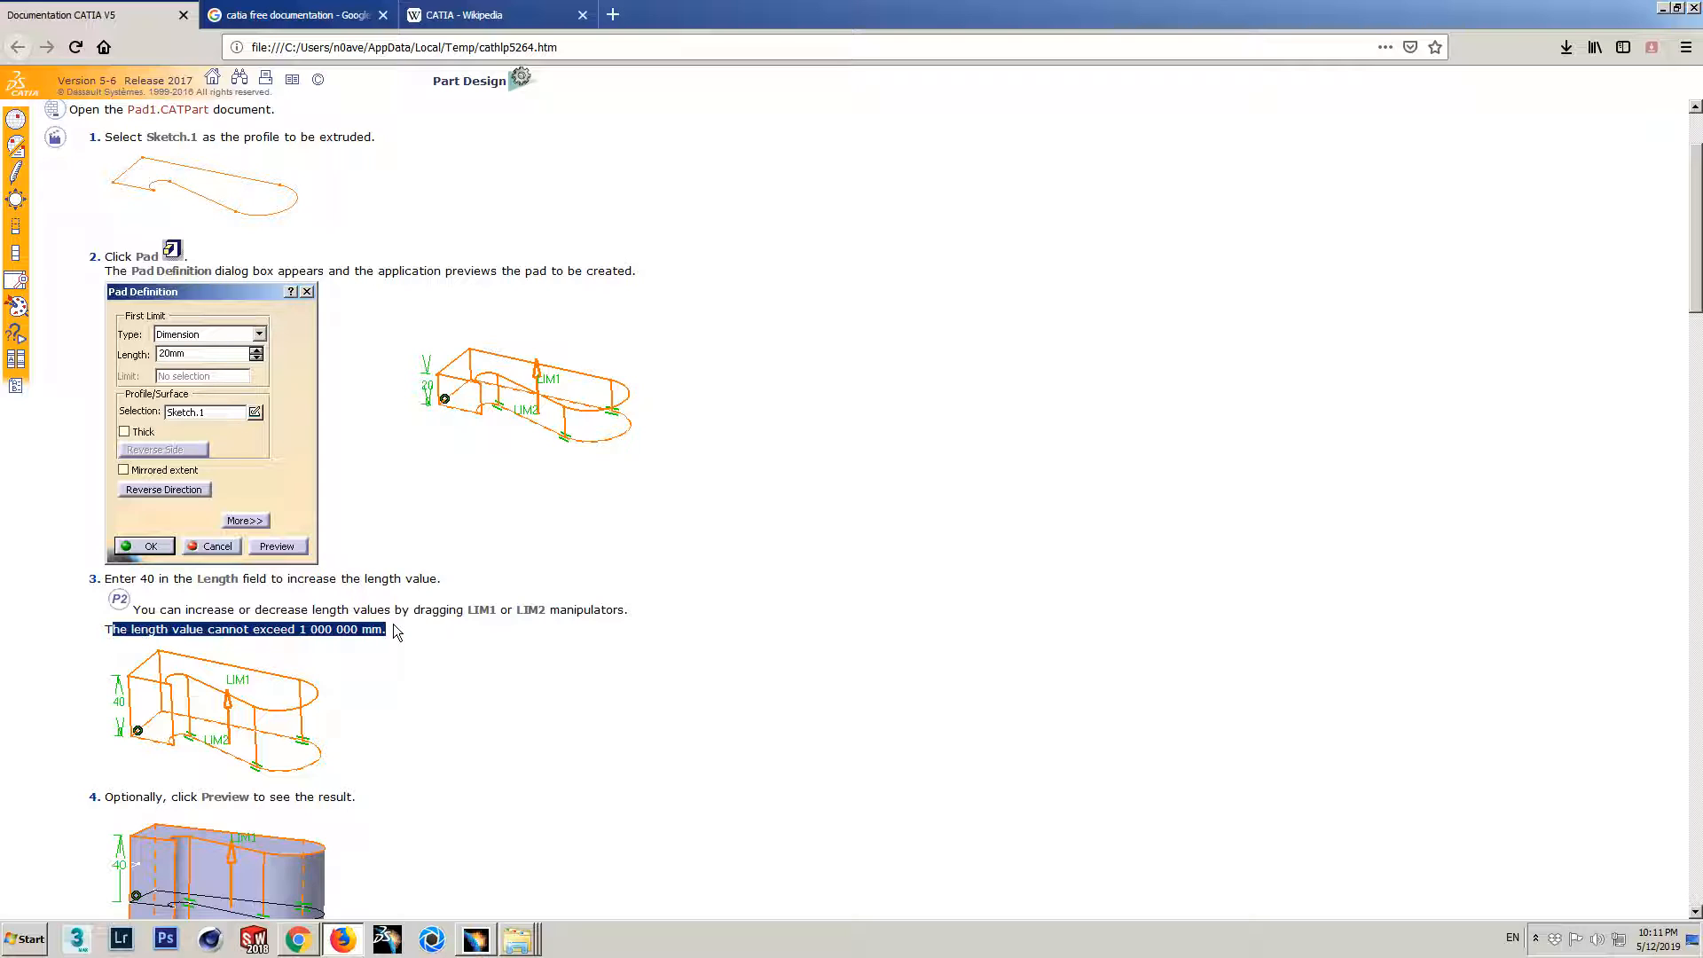
click(479, 938)
mouse_move(708, 537)
middle_down()
mouse_move(665, 536)
mouse_move(690, 522)
middle_up()
double_click(97, 322)
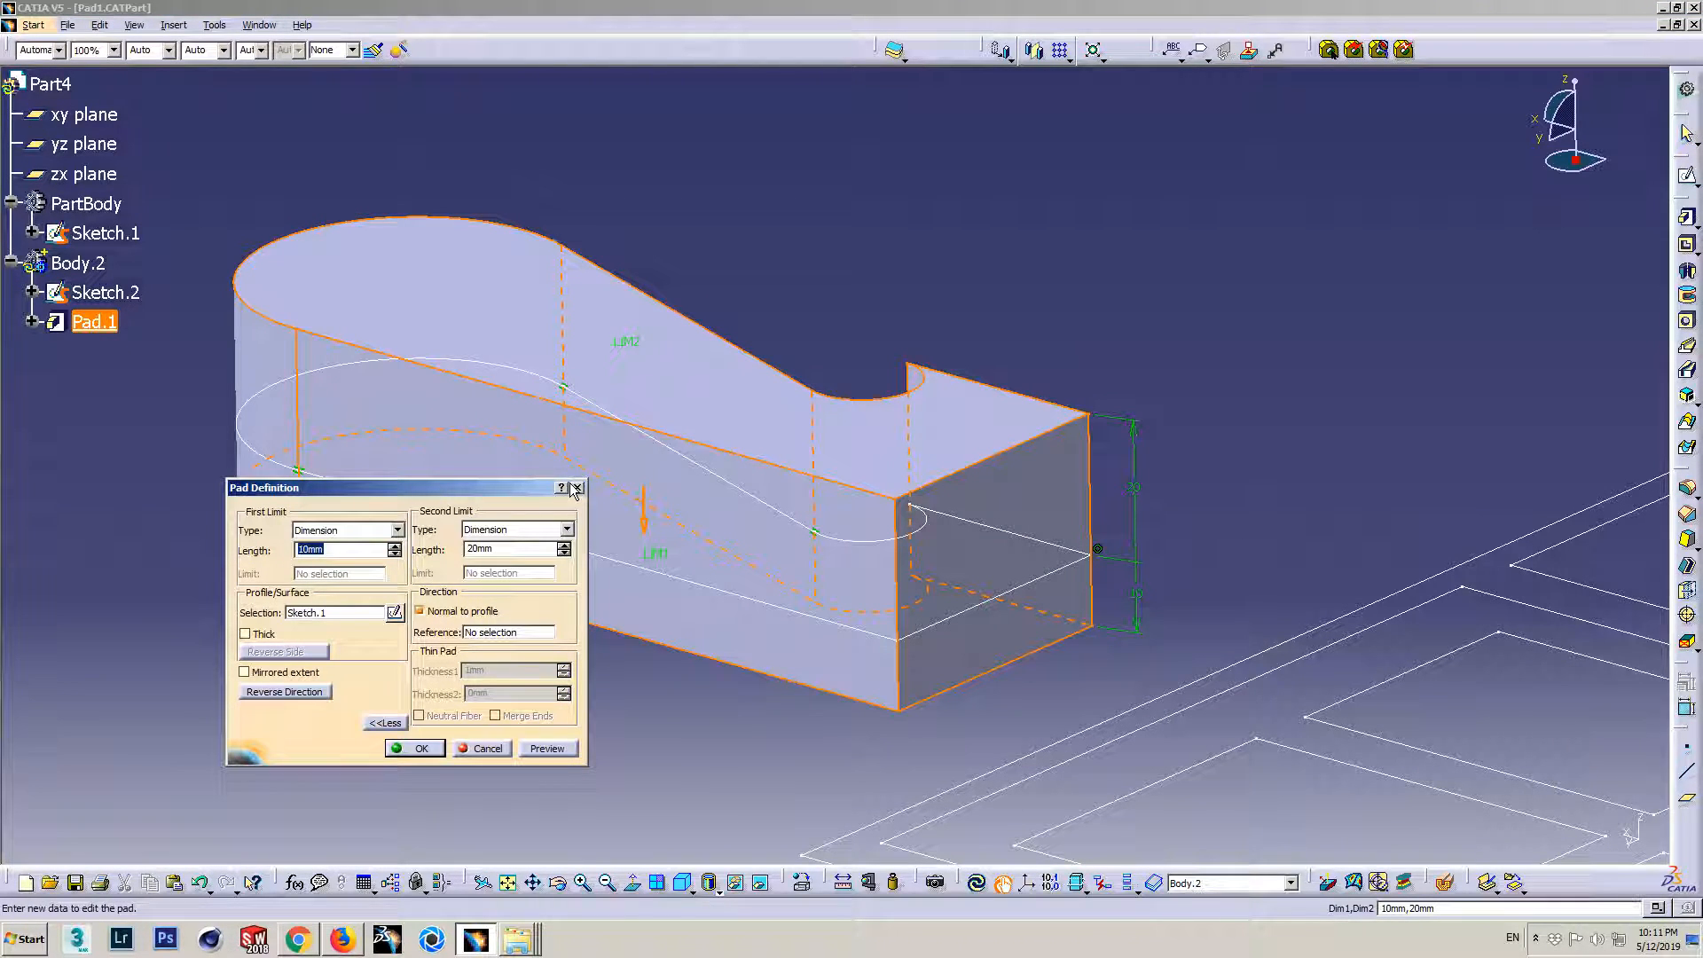
drag(406, 494, 242, 544)
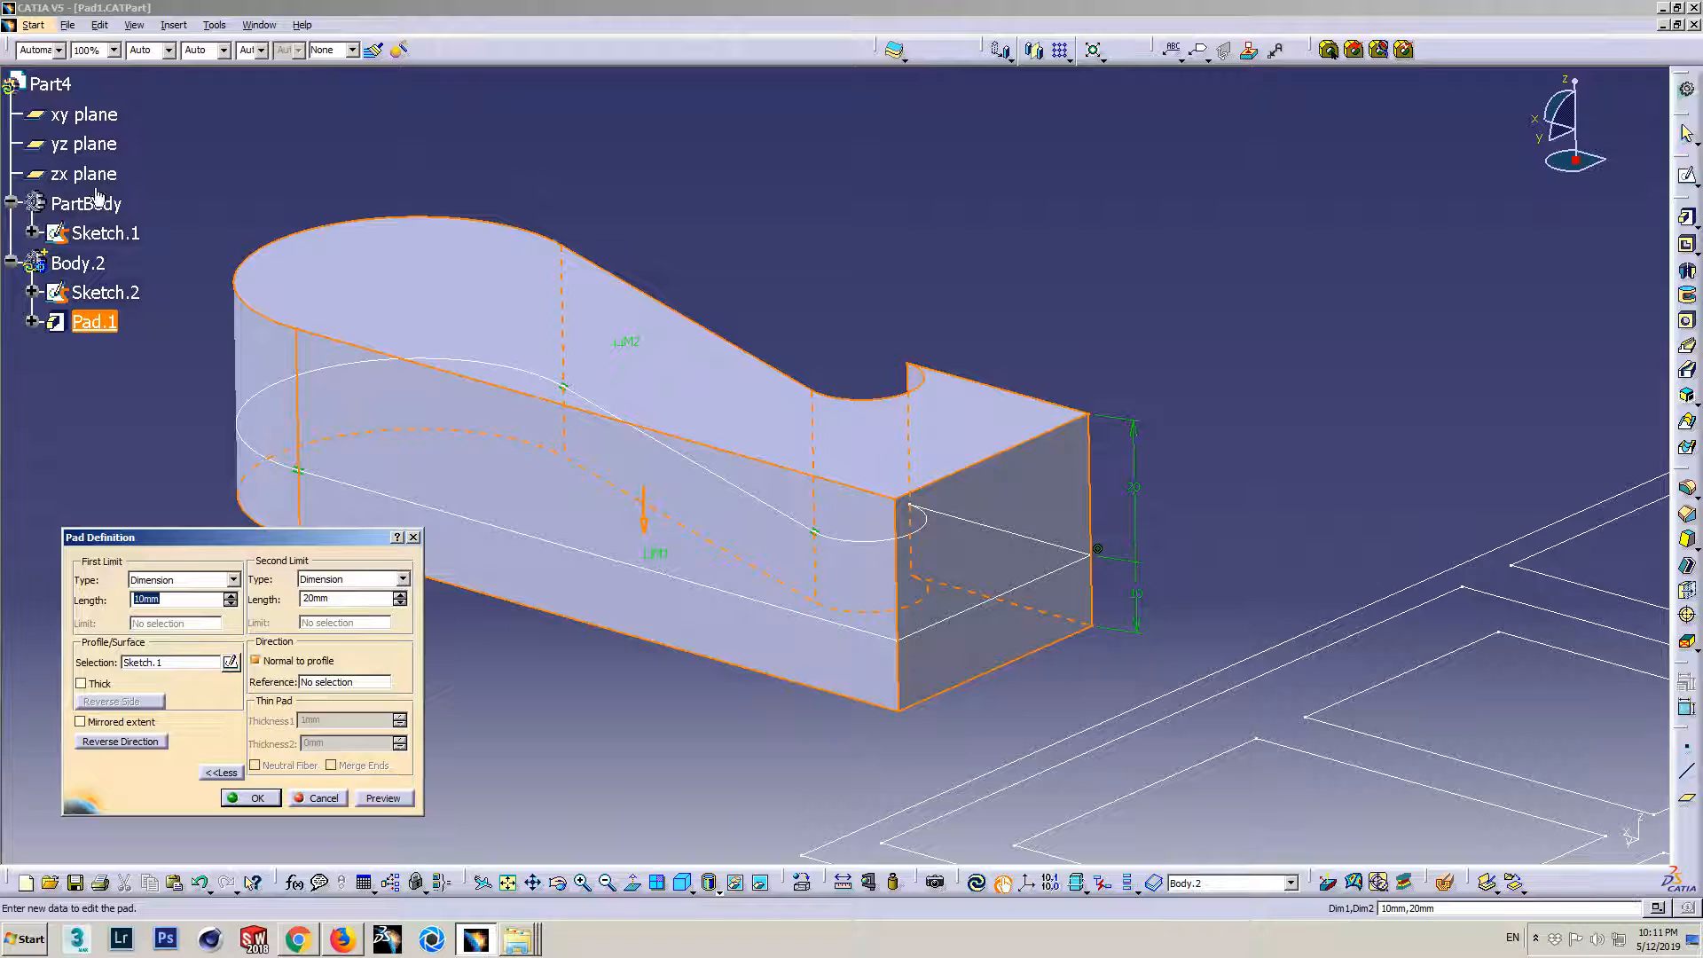
click(319, 798)
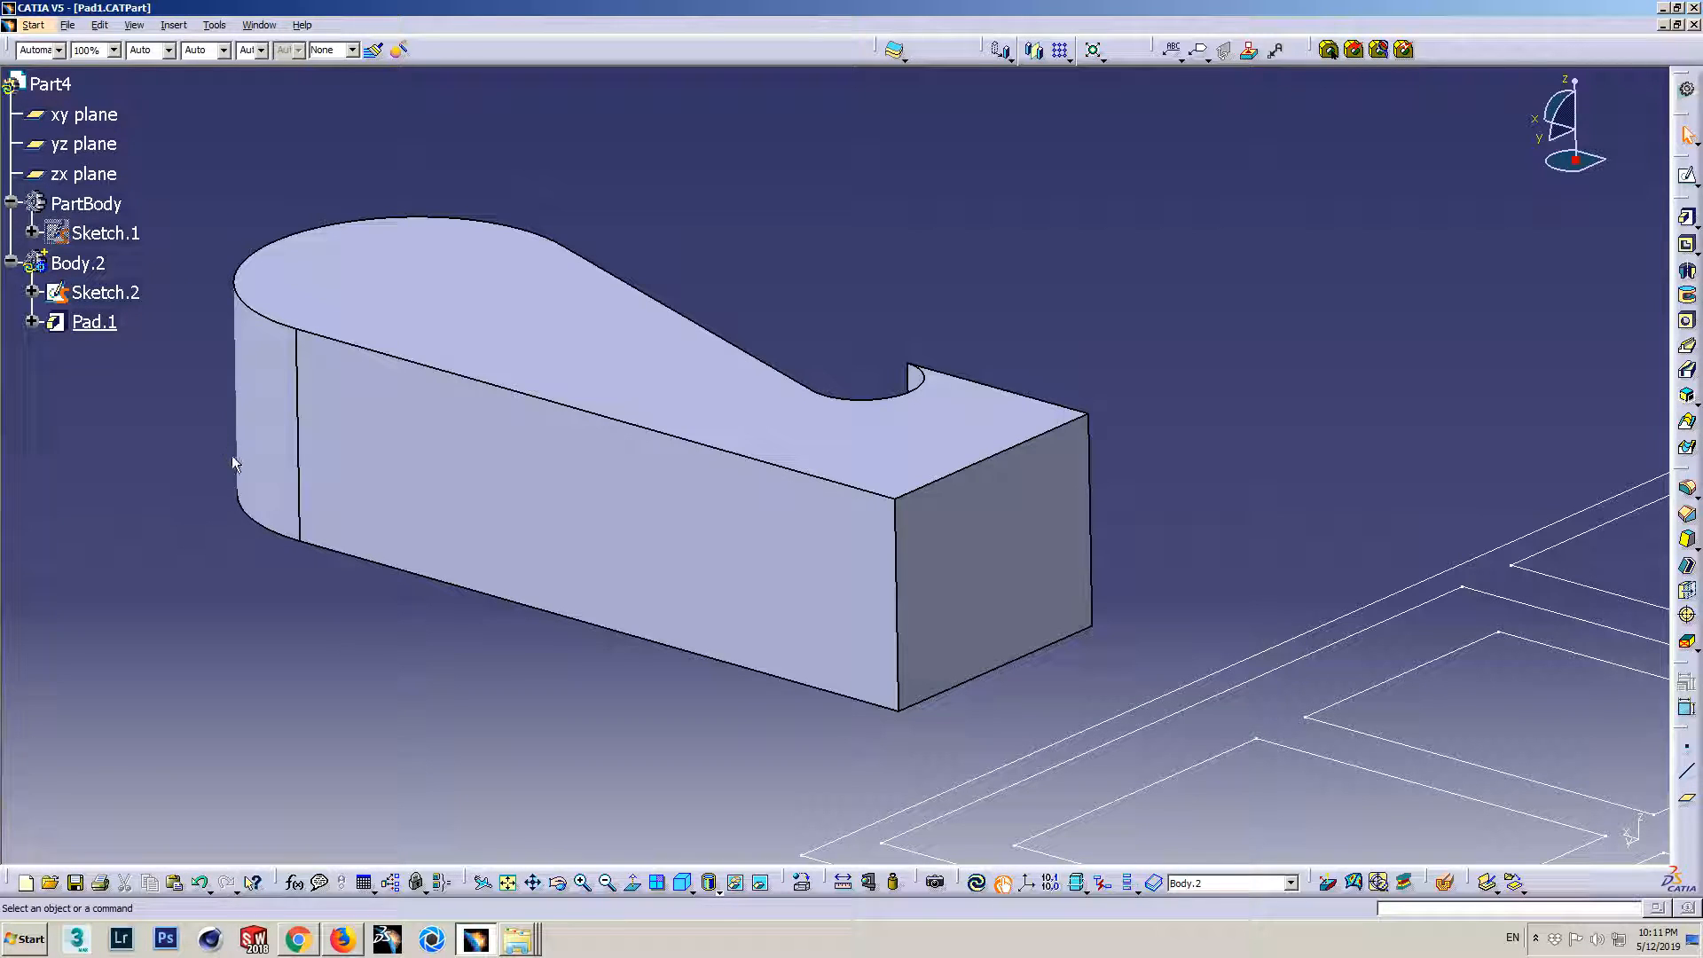
- Toggle the specification tree's display off and on, activate the tree to move it across the view and back, and reactivate the geometry
key(F3)
key(F3)
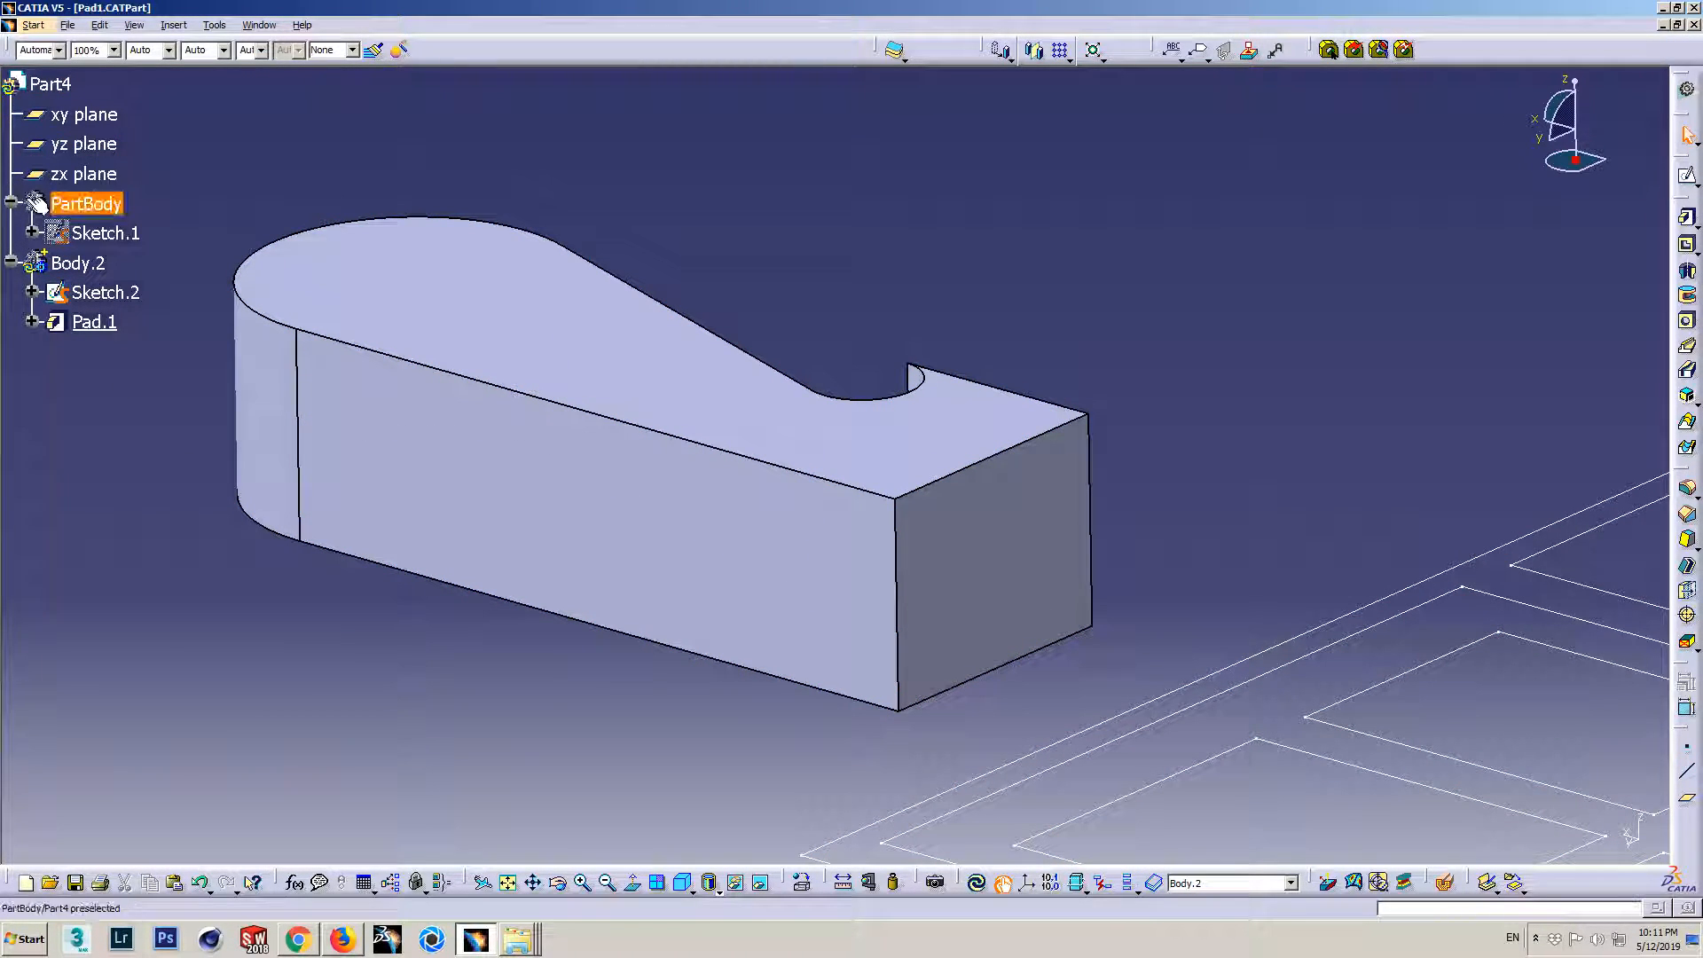
click(11, 239)
middle_drag(739, 362, 1700, 386)
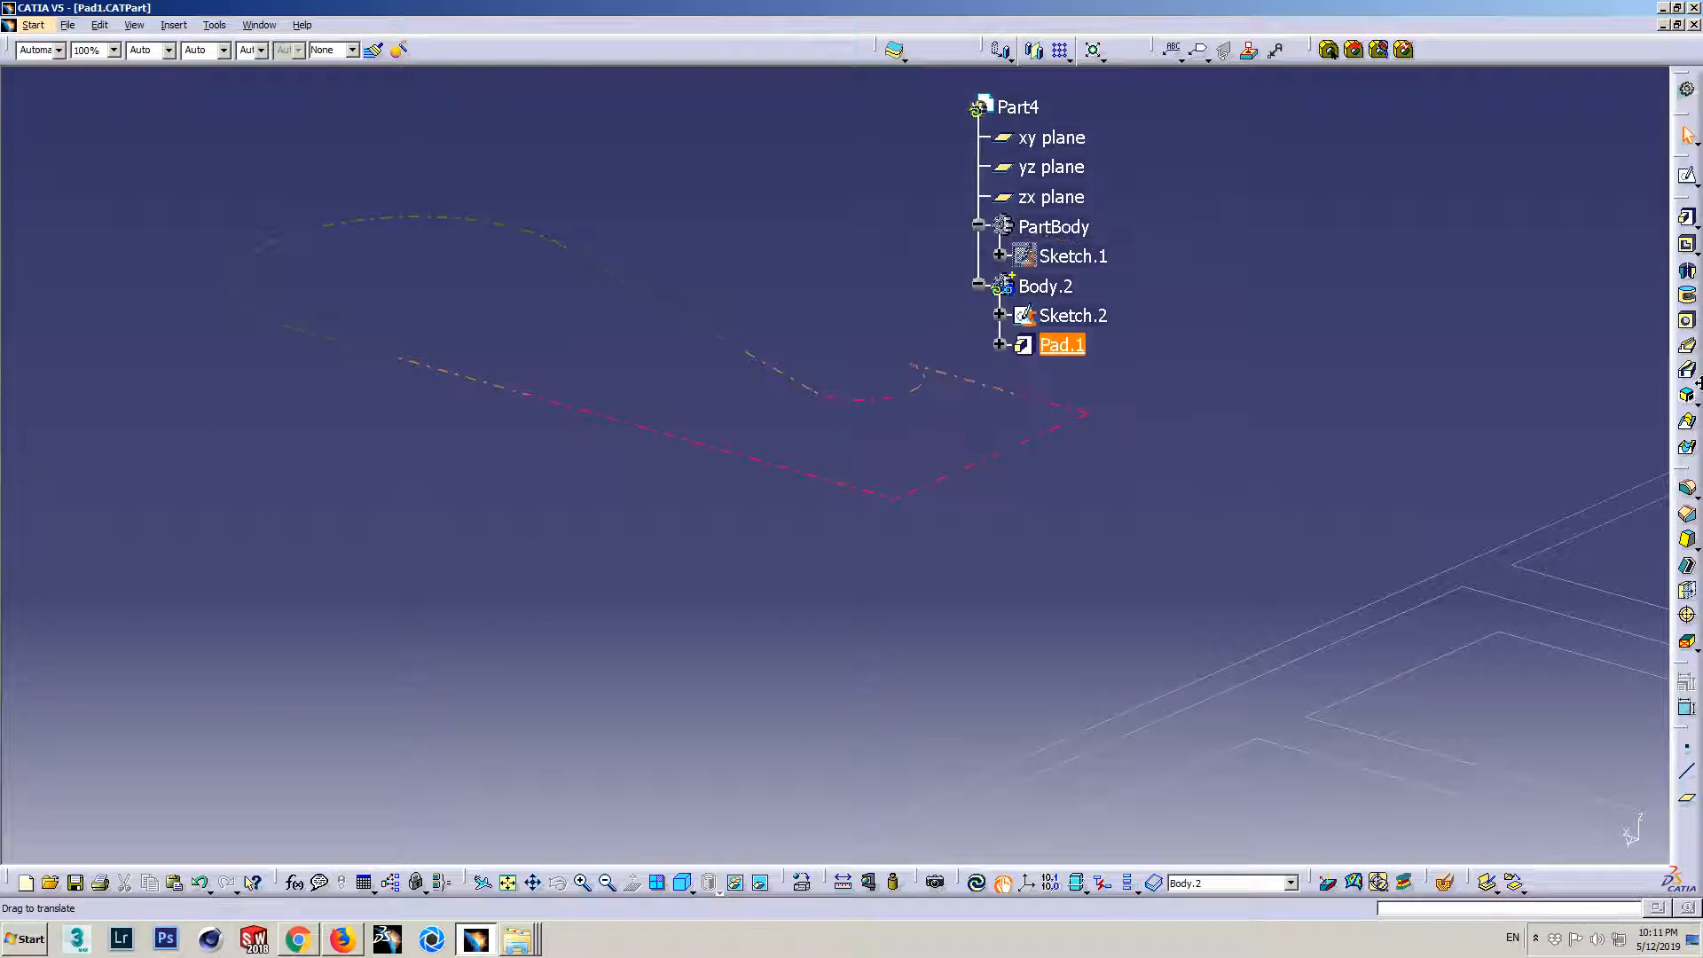
middle_drag(1099, 293, 1603, 366)
middle_drag(1500, 357, 1436, 304)
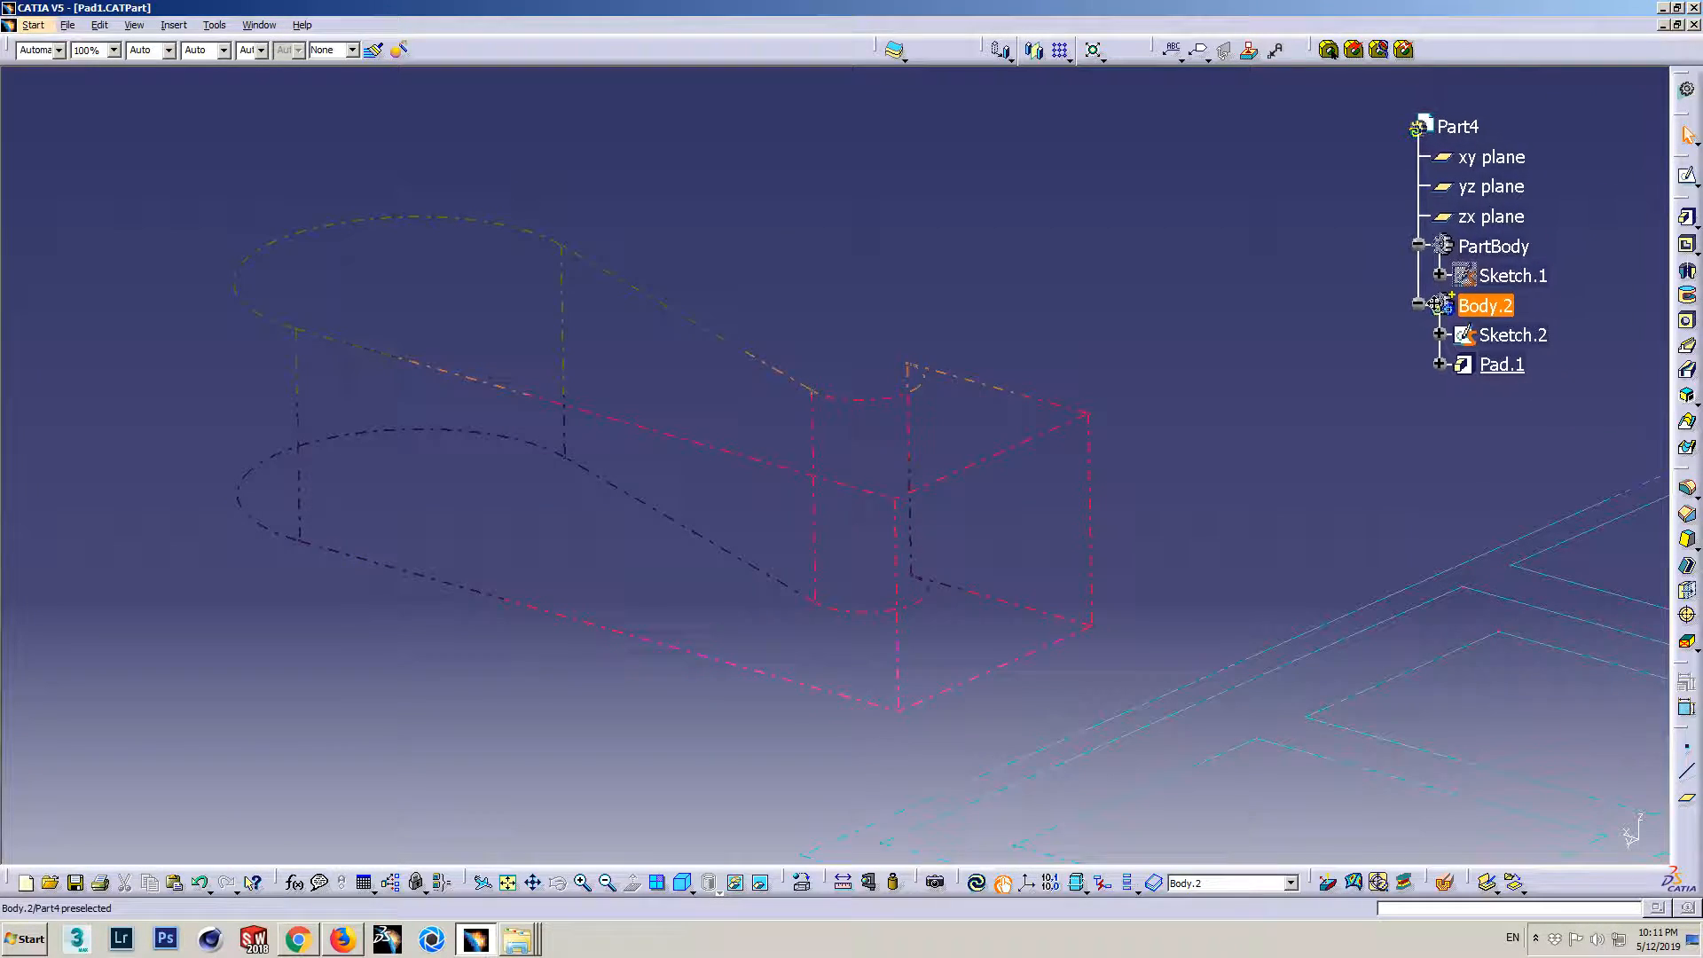
middle_drag(1578, 259, 188, 218)
scroll(163, 185, up, 2)
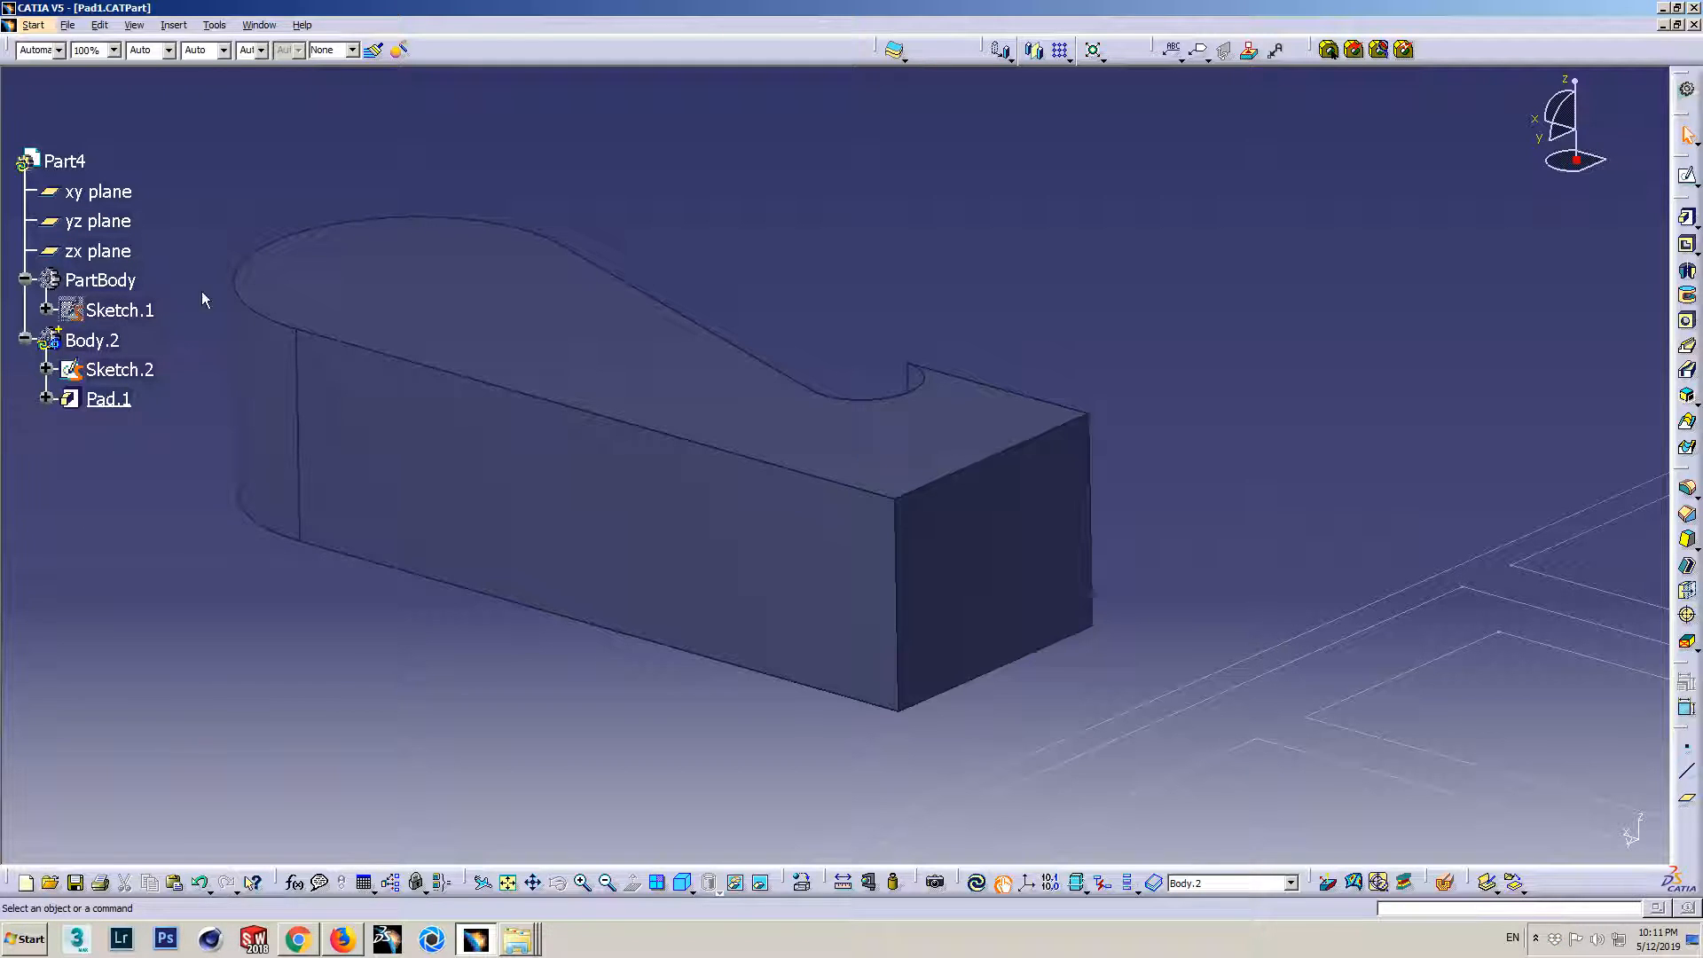
middle_drag(341, 176, 379, 164)
middle_drag(556, 196, 525, 184)
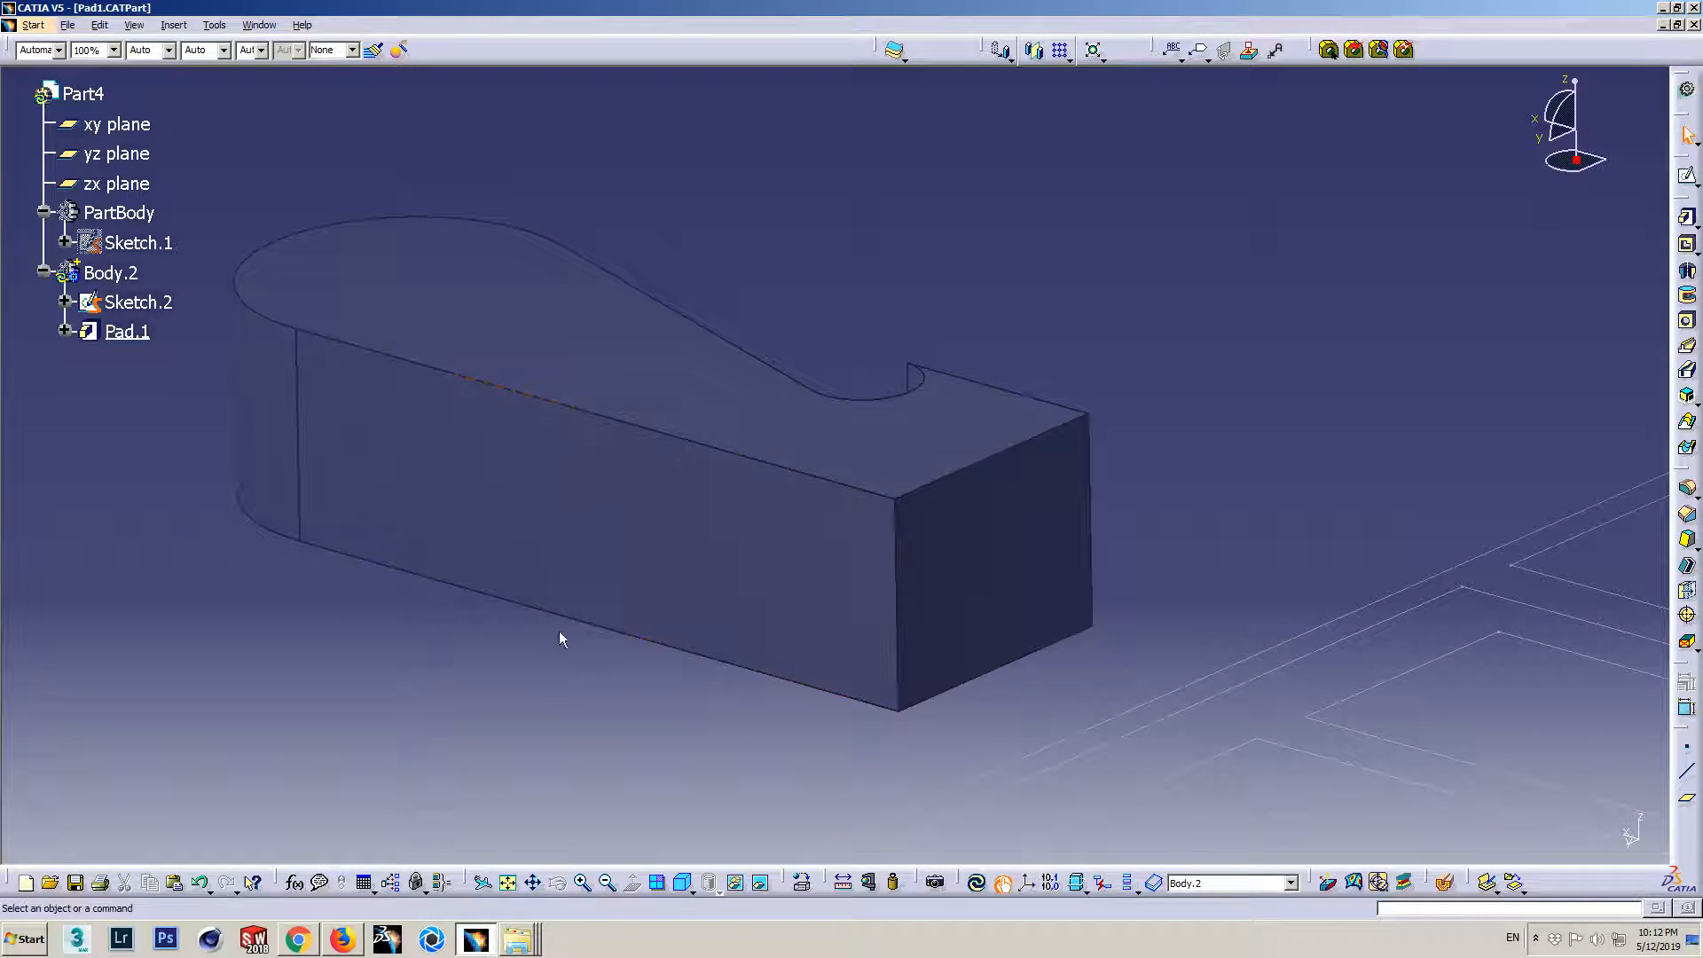
ctrl+middle_drag(462, 670, 483, 532)
click(43, 239)
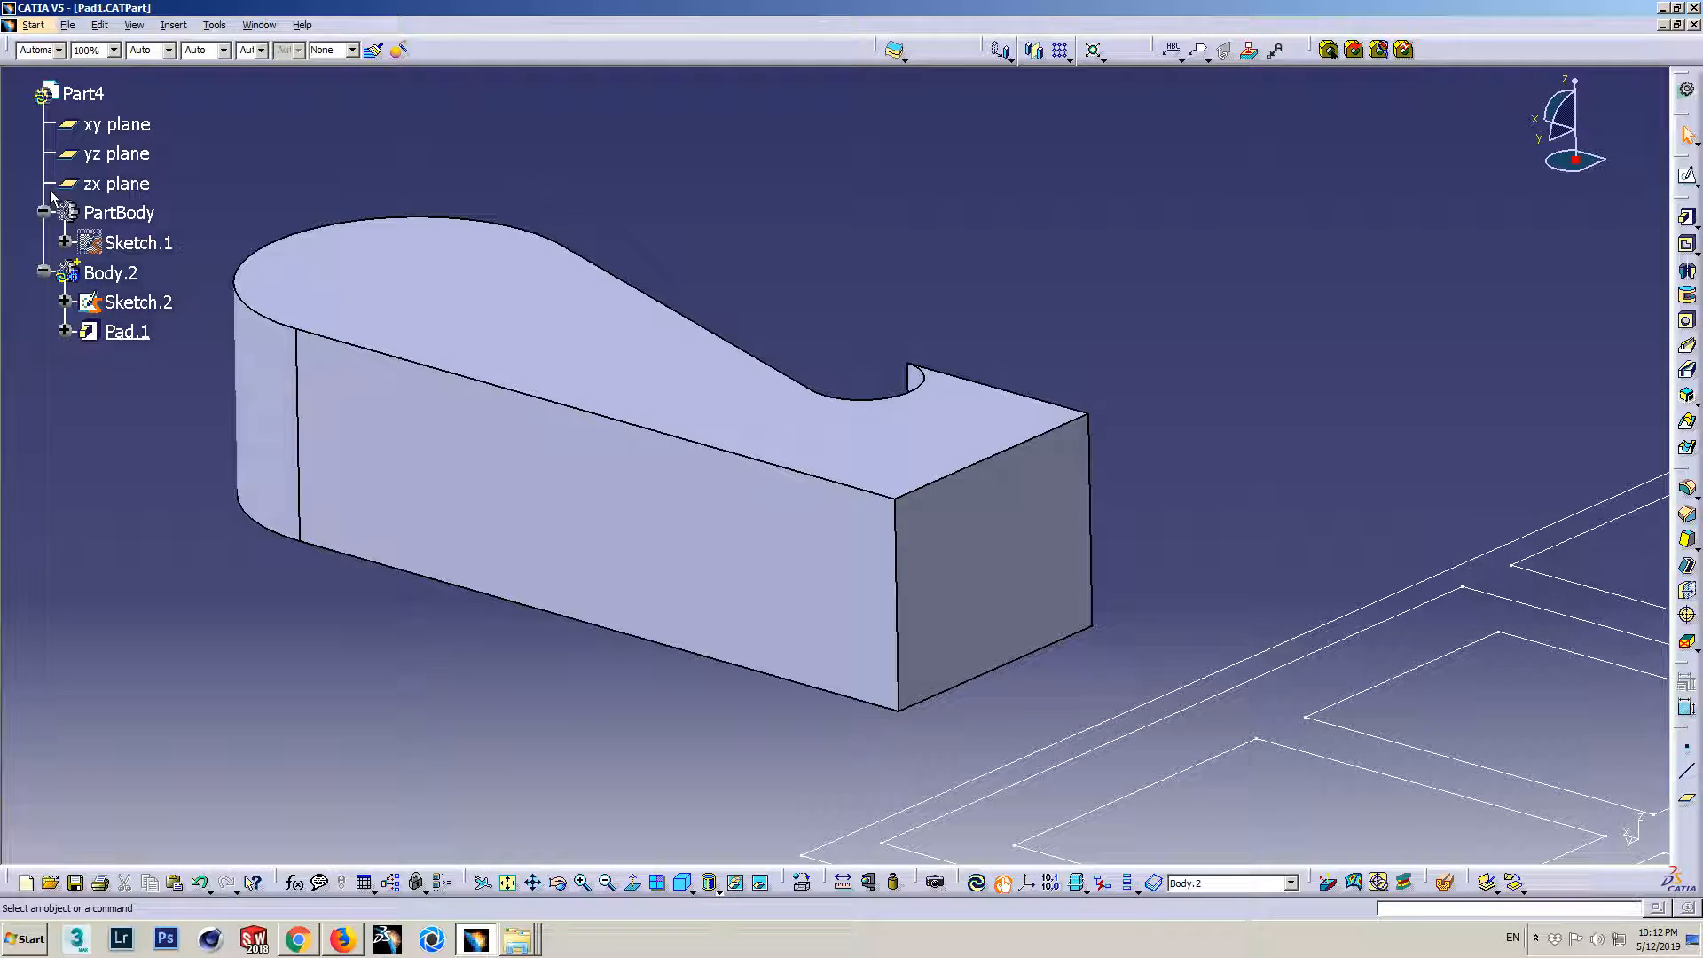
- Edit Pad.1 with a second limit length of 0 mm and a first limit length of 1000000 mm, and preview it
middle_drag(745, 509, 869, 525)
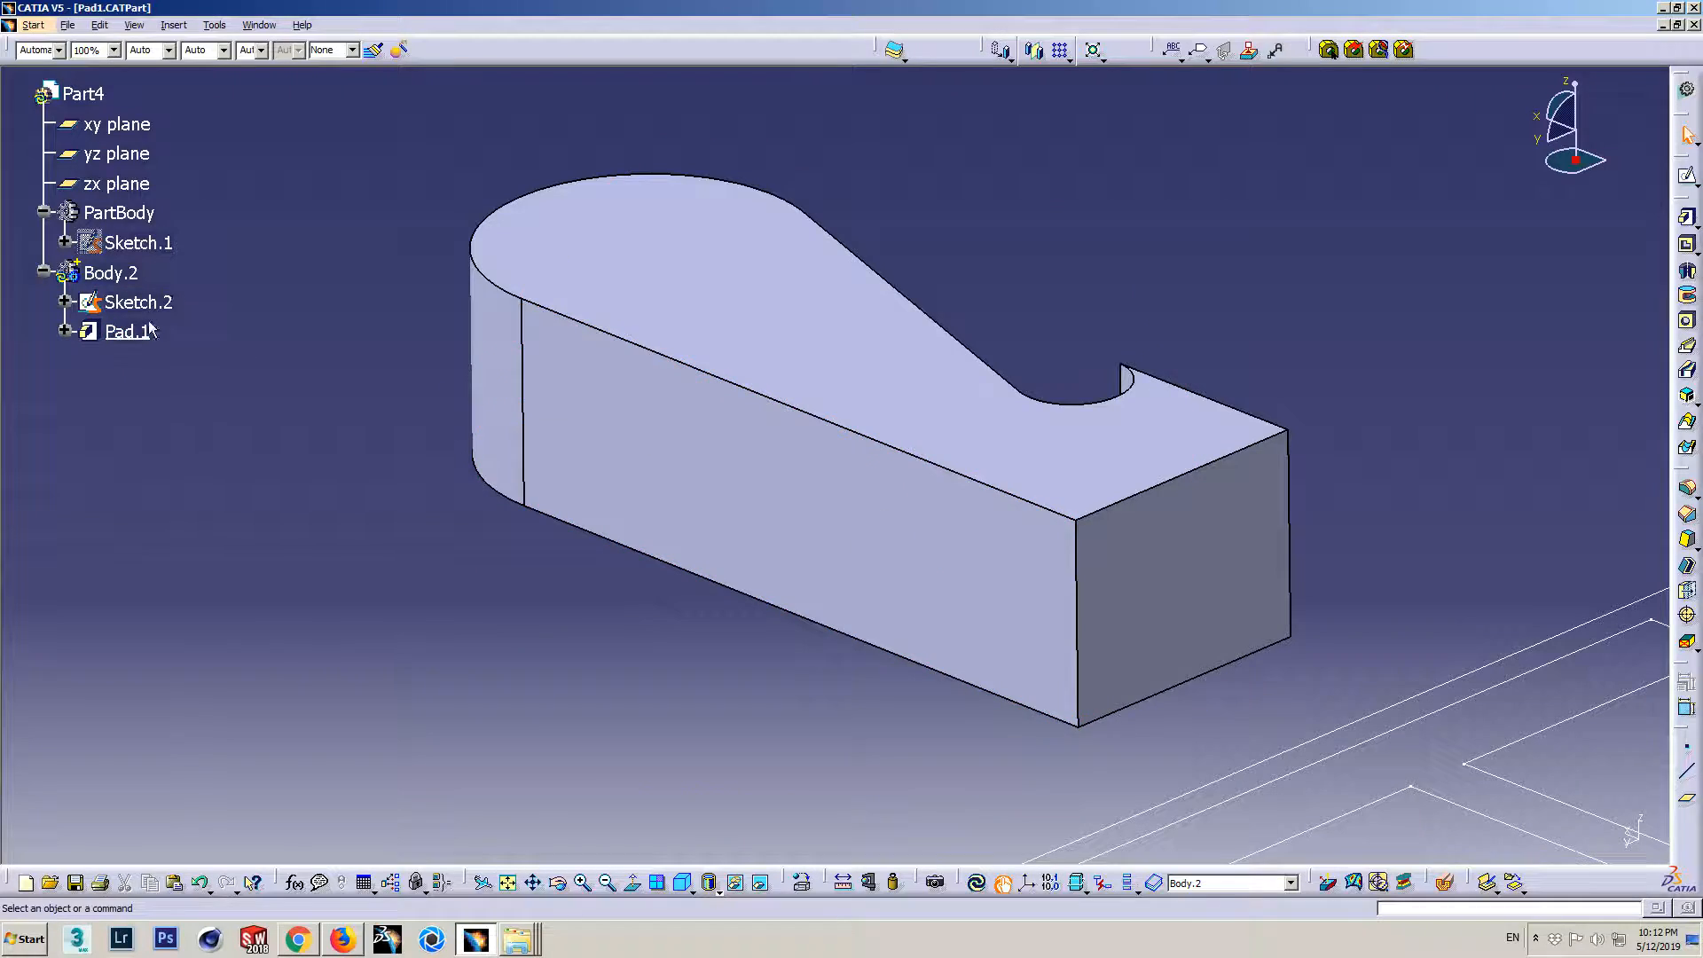
double_click(140, 330)
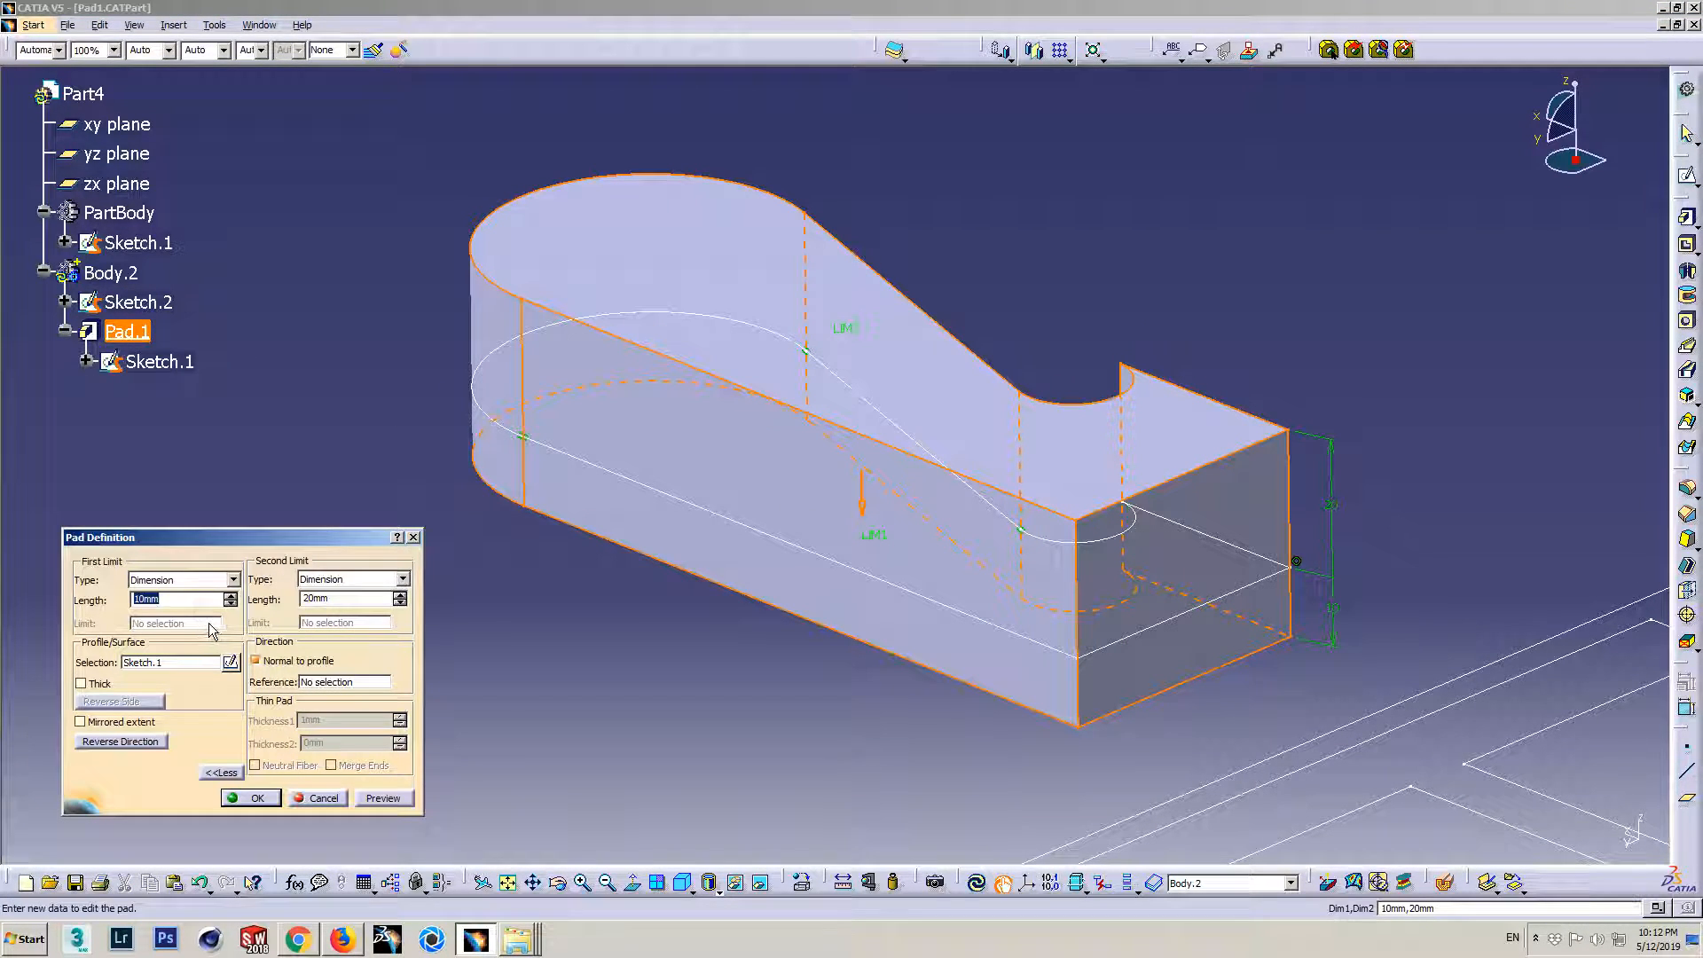
double_click(324, 599)
text(0)
double_click(175, 599)
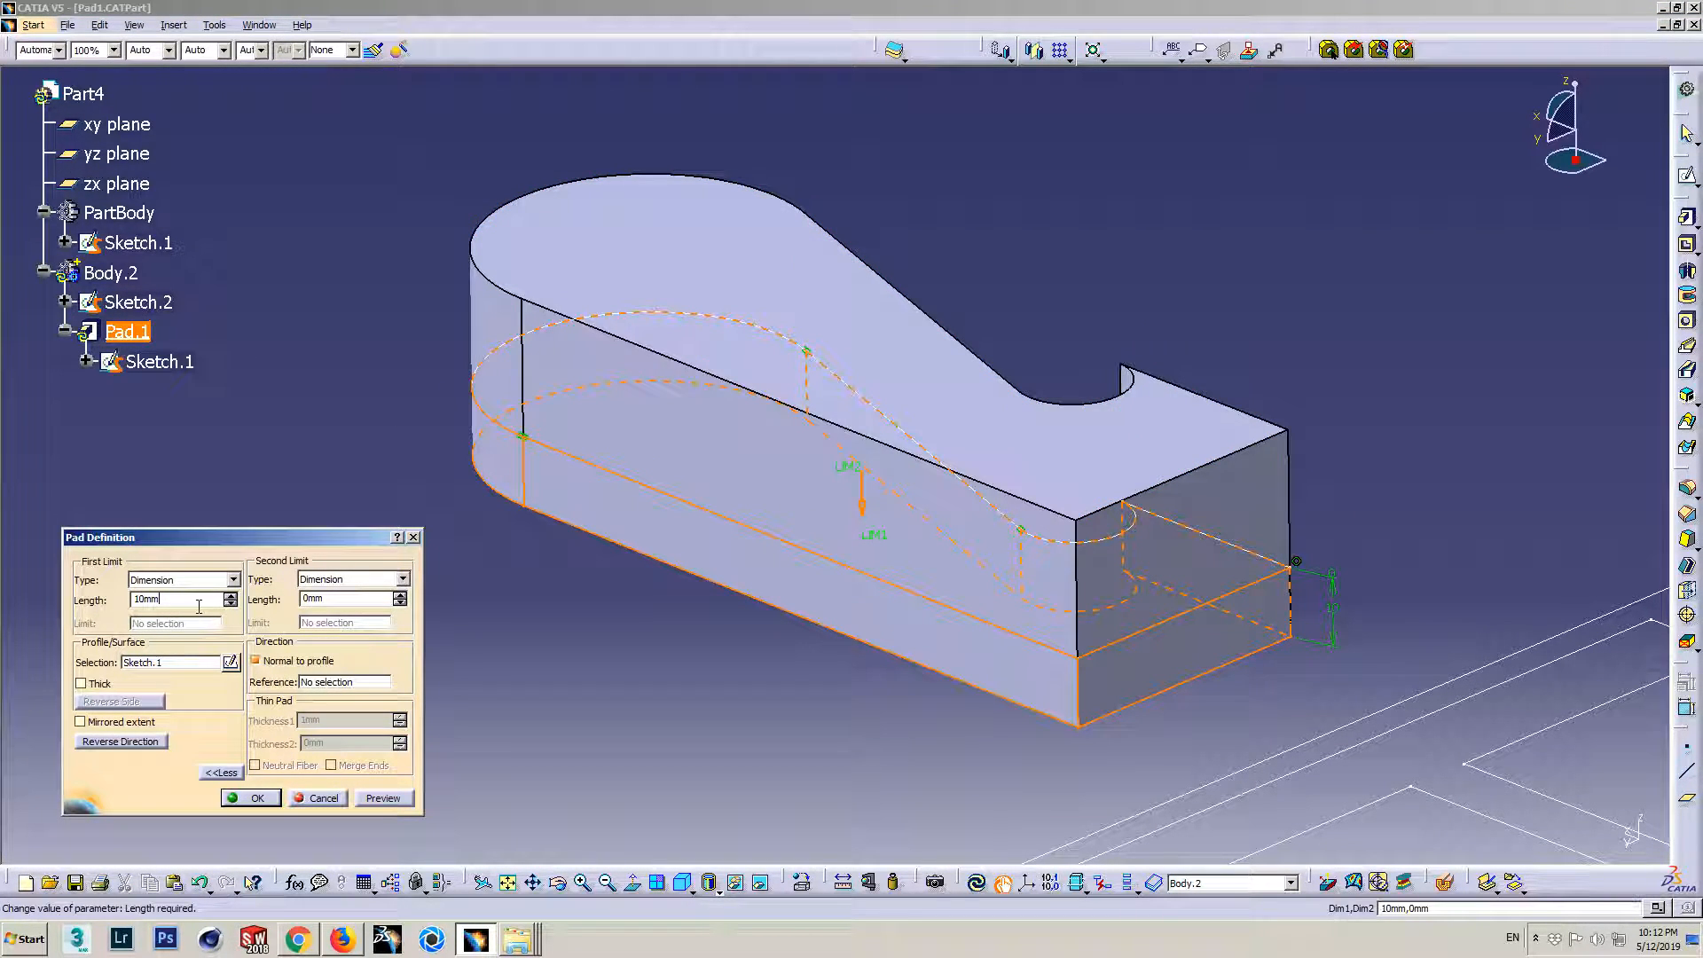
text(1000000)
click(383, 797)
drag(1355, 481, 1101, 338)
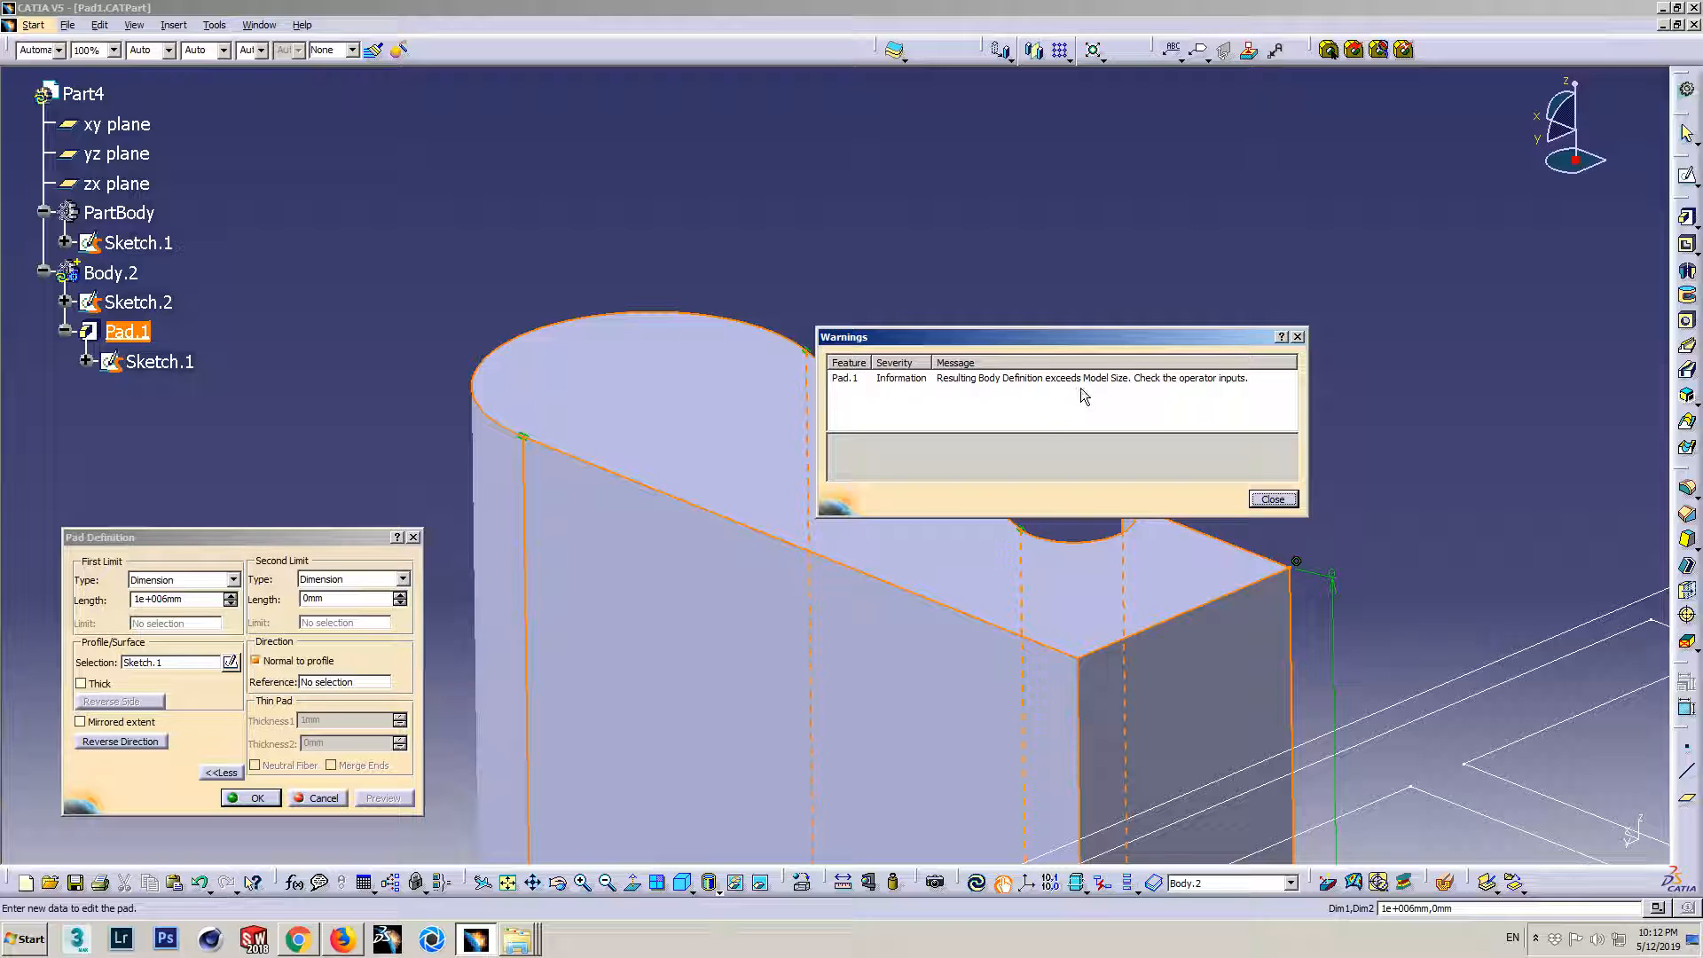
click(1272, 499)
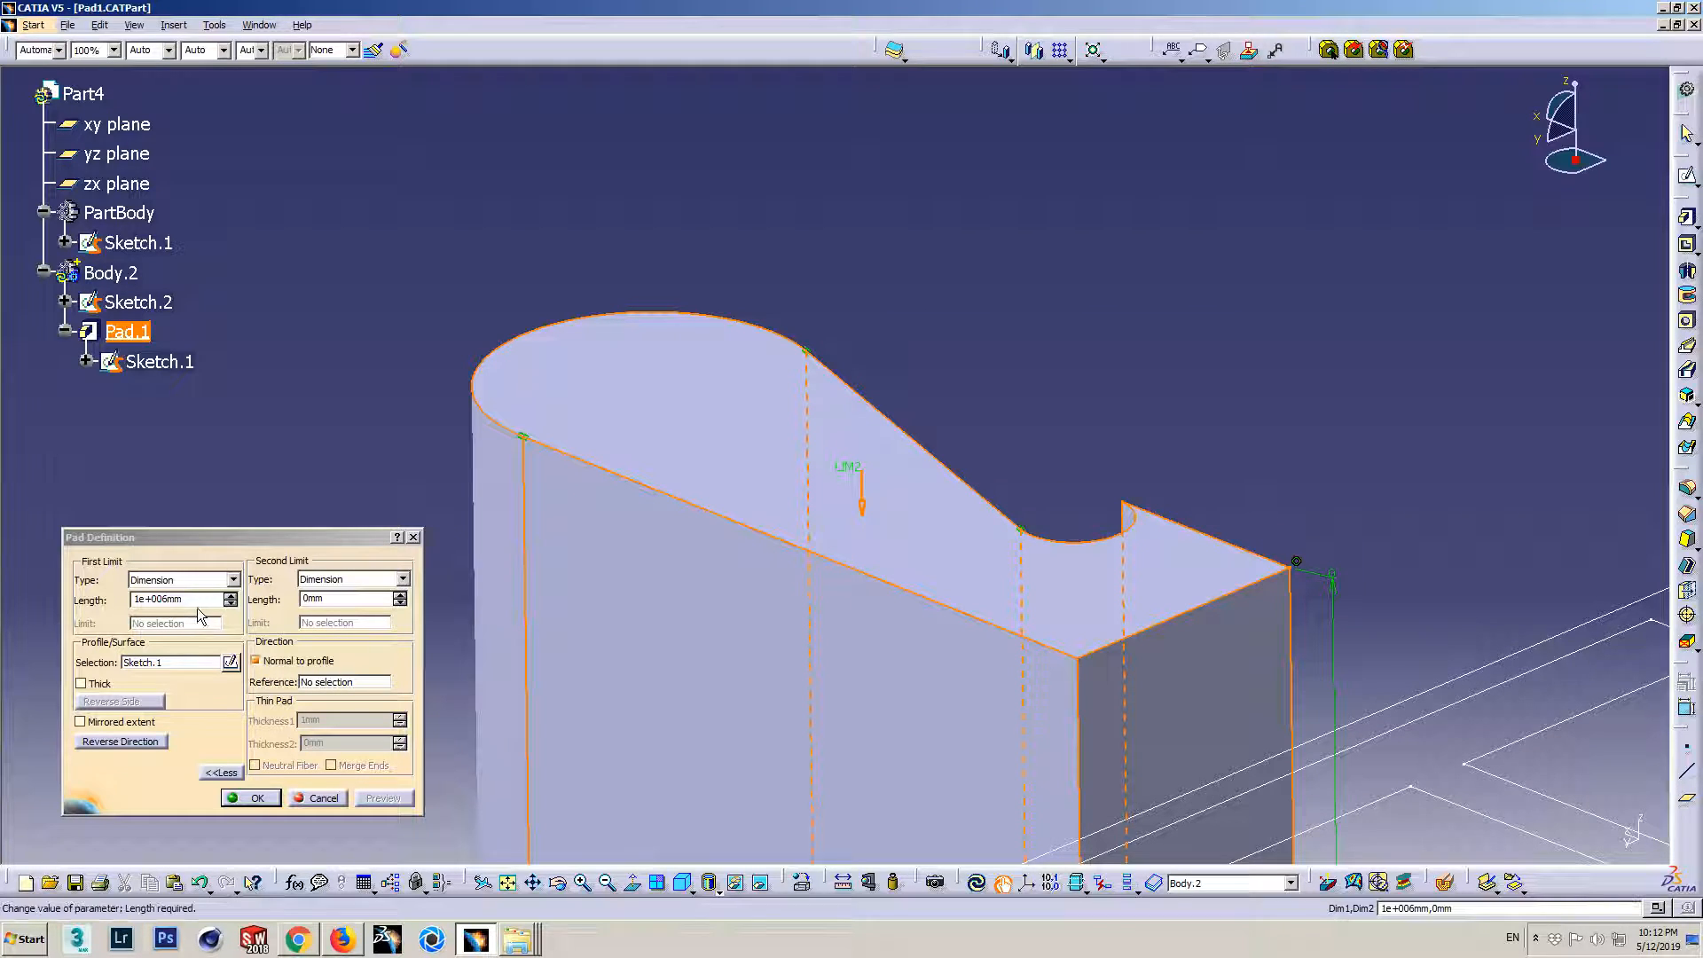
- Set Pad.1's first limit length to 99999 mm and its second limit length to 10 mm, and preview the pad
text(99999)
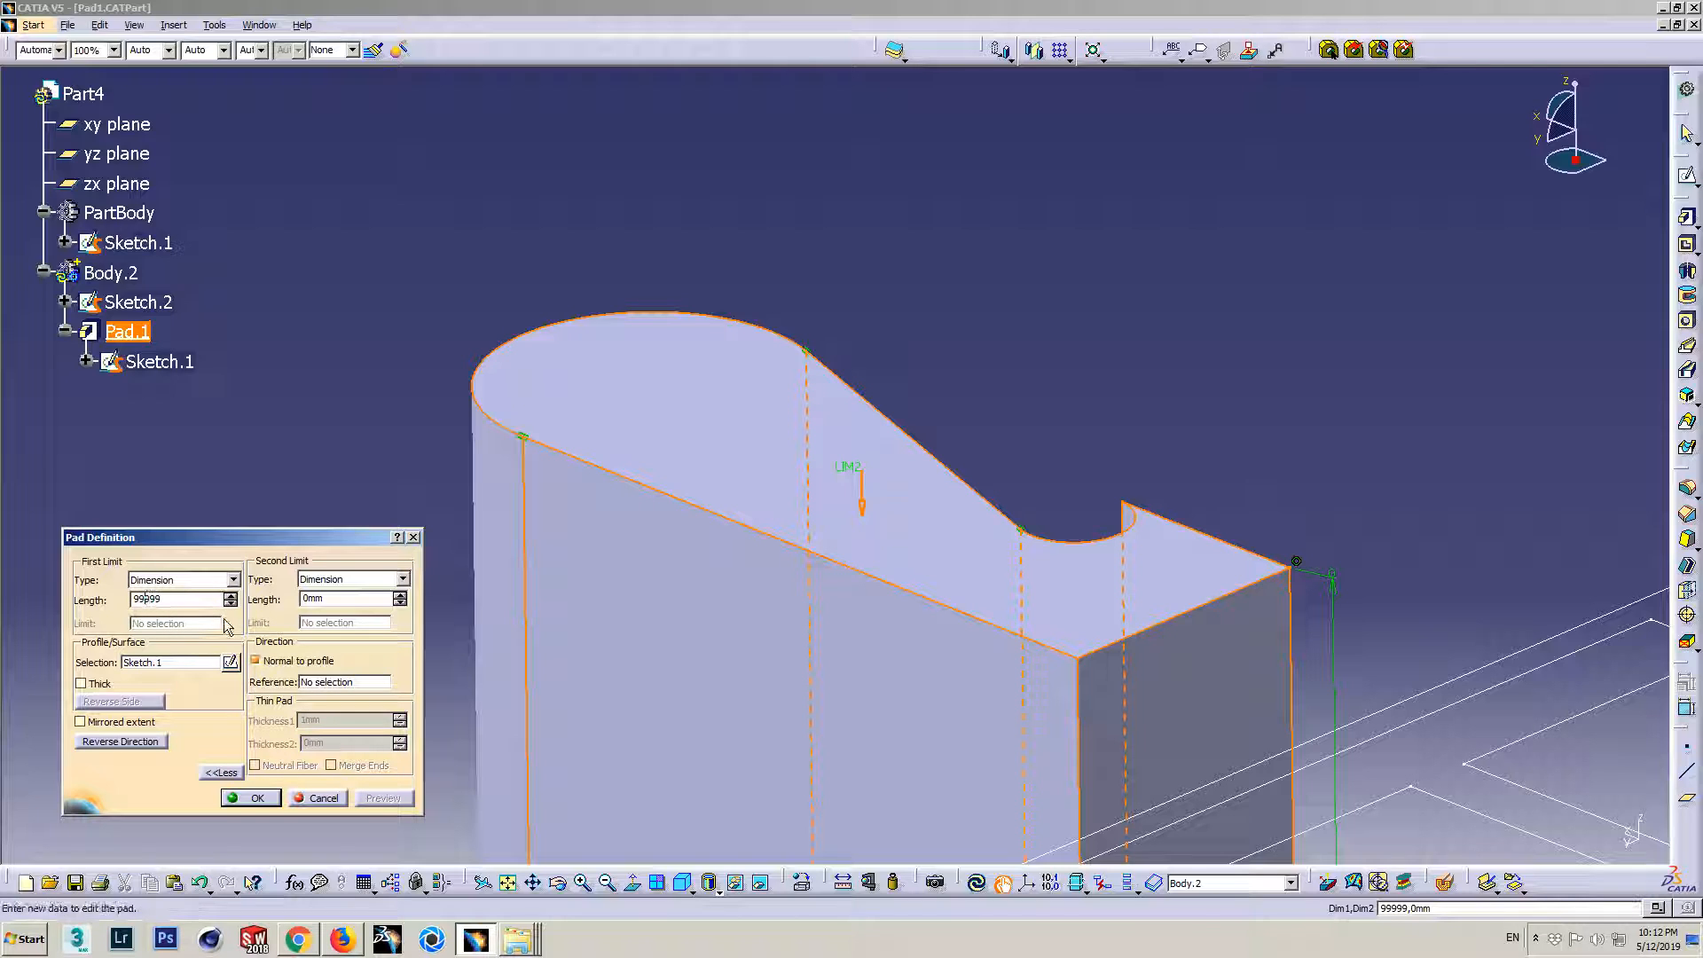
click(347, 600)
click(153, 602)
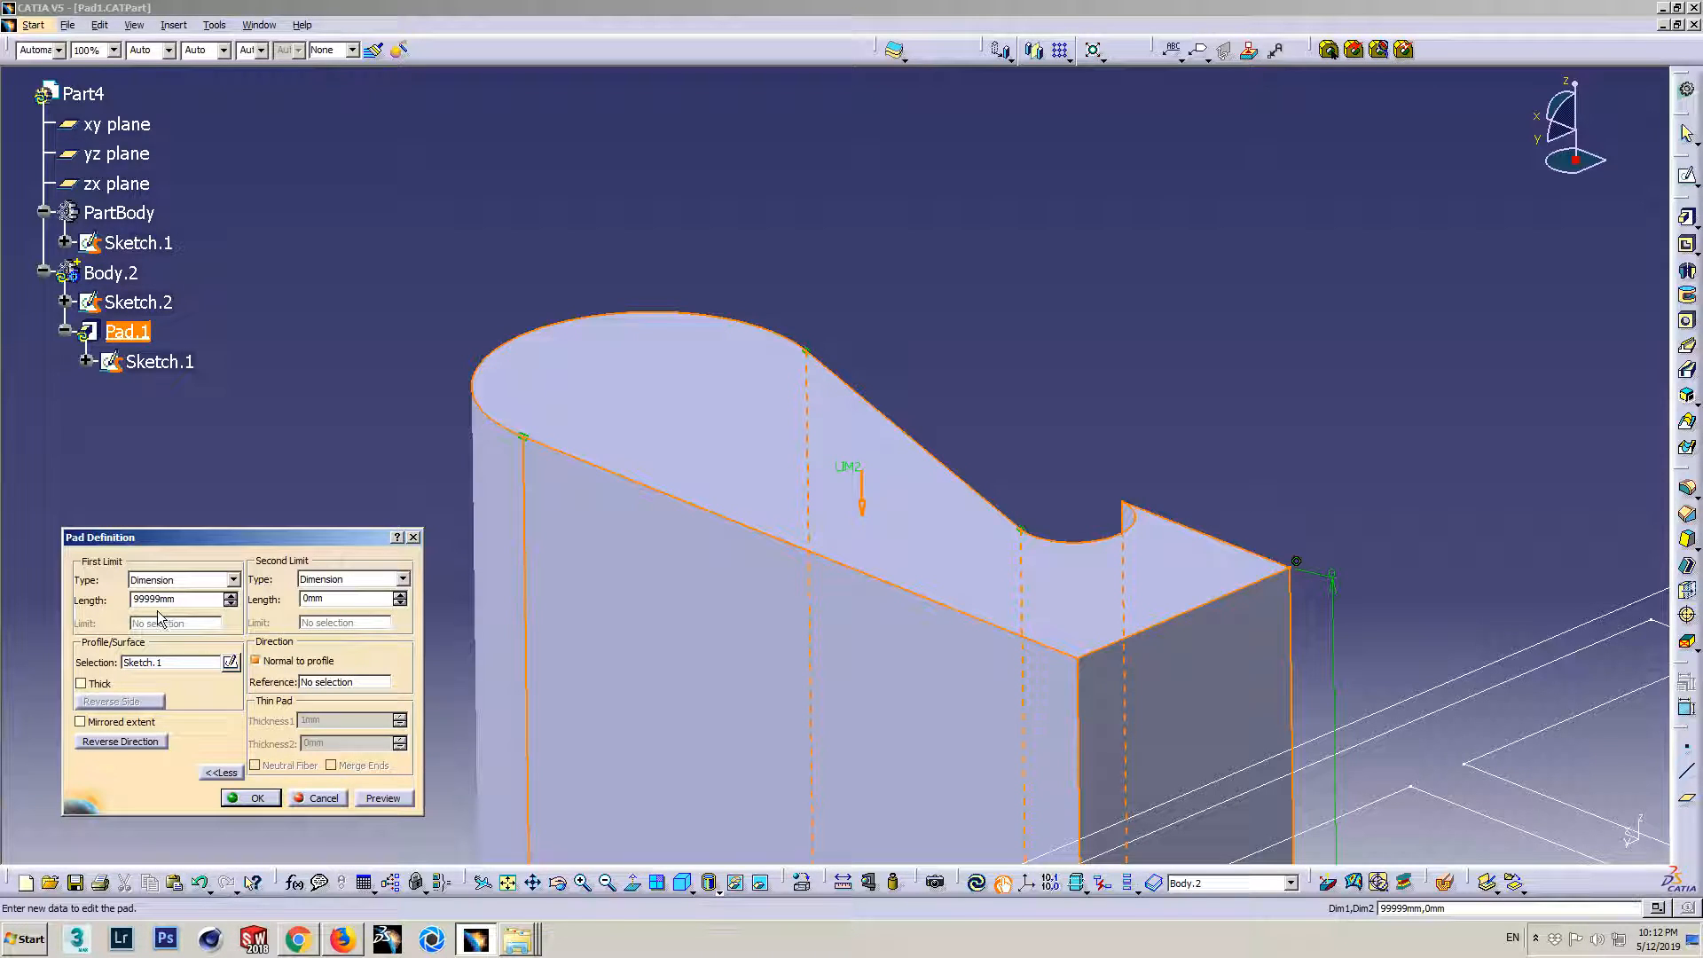
drag(370, 600, 294, 604)
text(10)
click(382, 798)
middle_drag(838, 609, 764, 578)
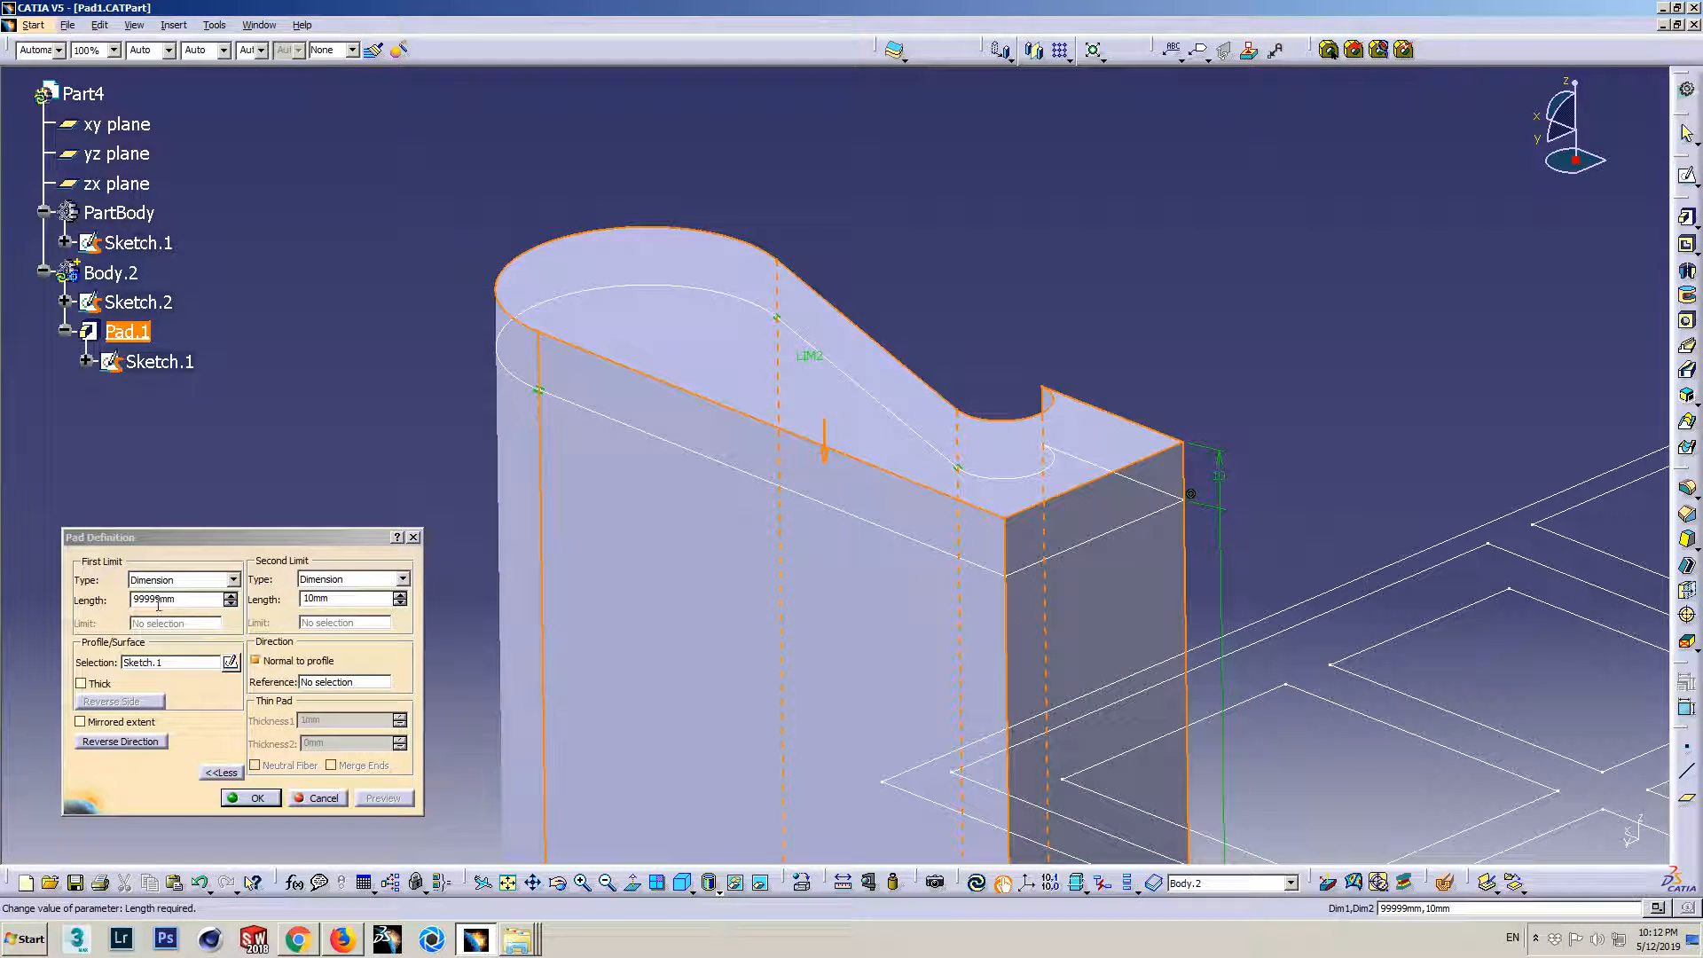
- Set the pad's first limit length to 100000 mm and preview it
click(163, 601)
double_click(177, 605)
text(1)
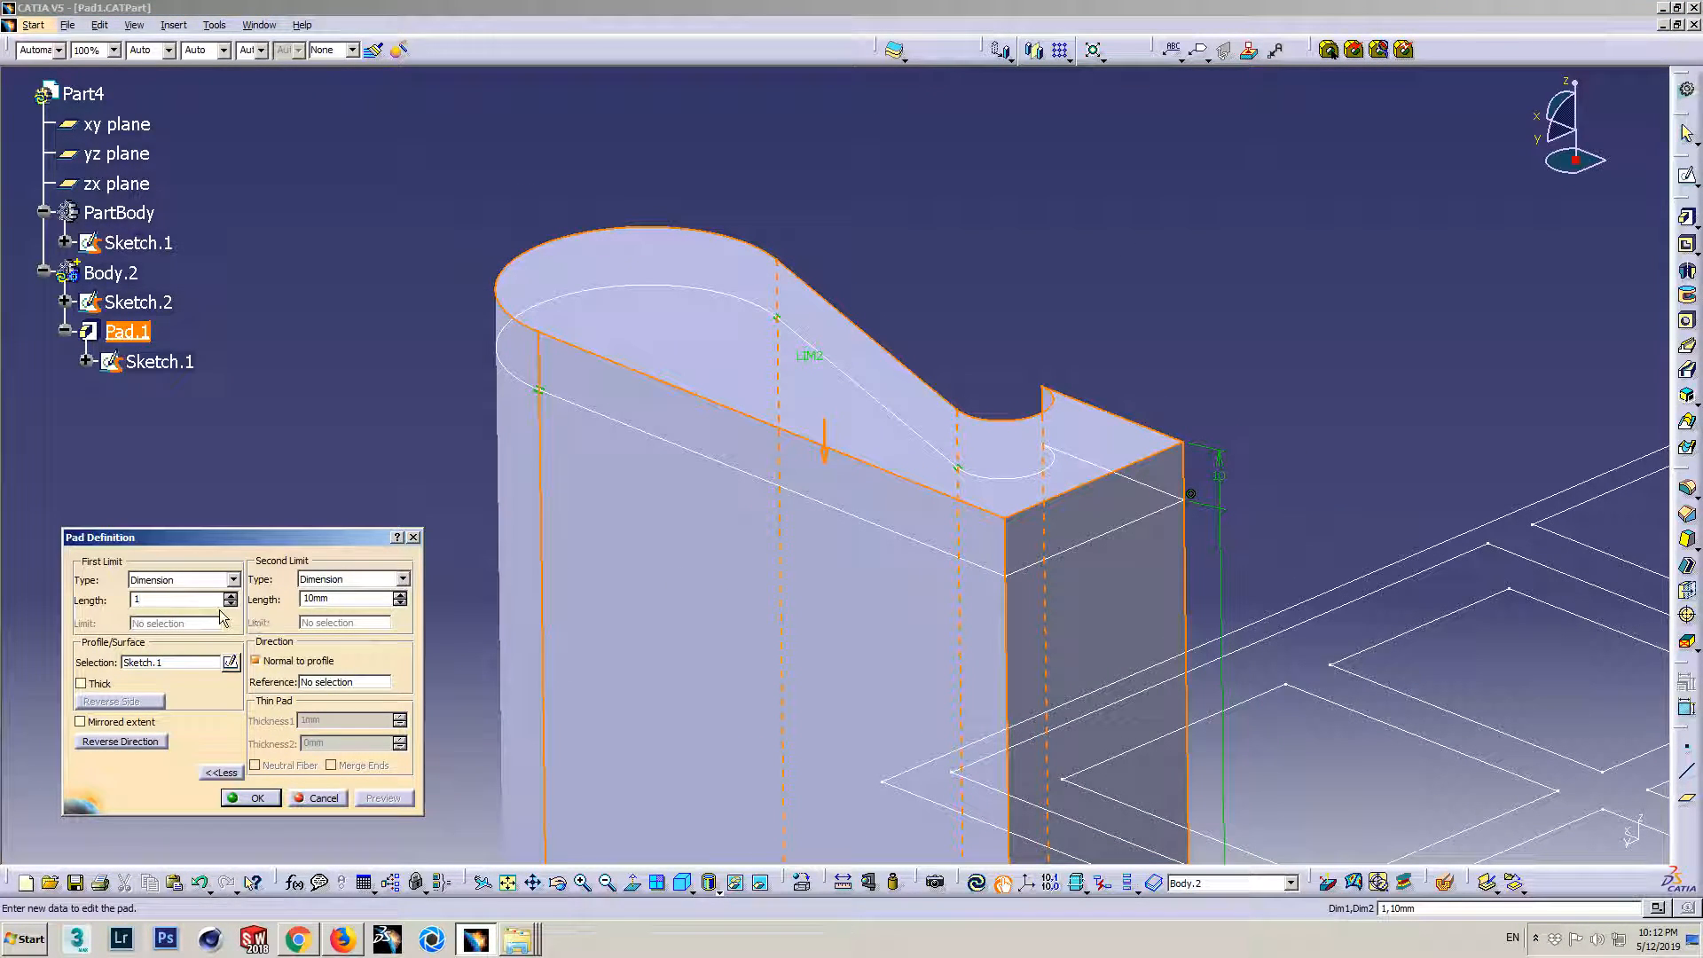
text(000)
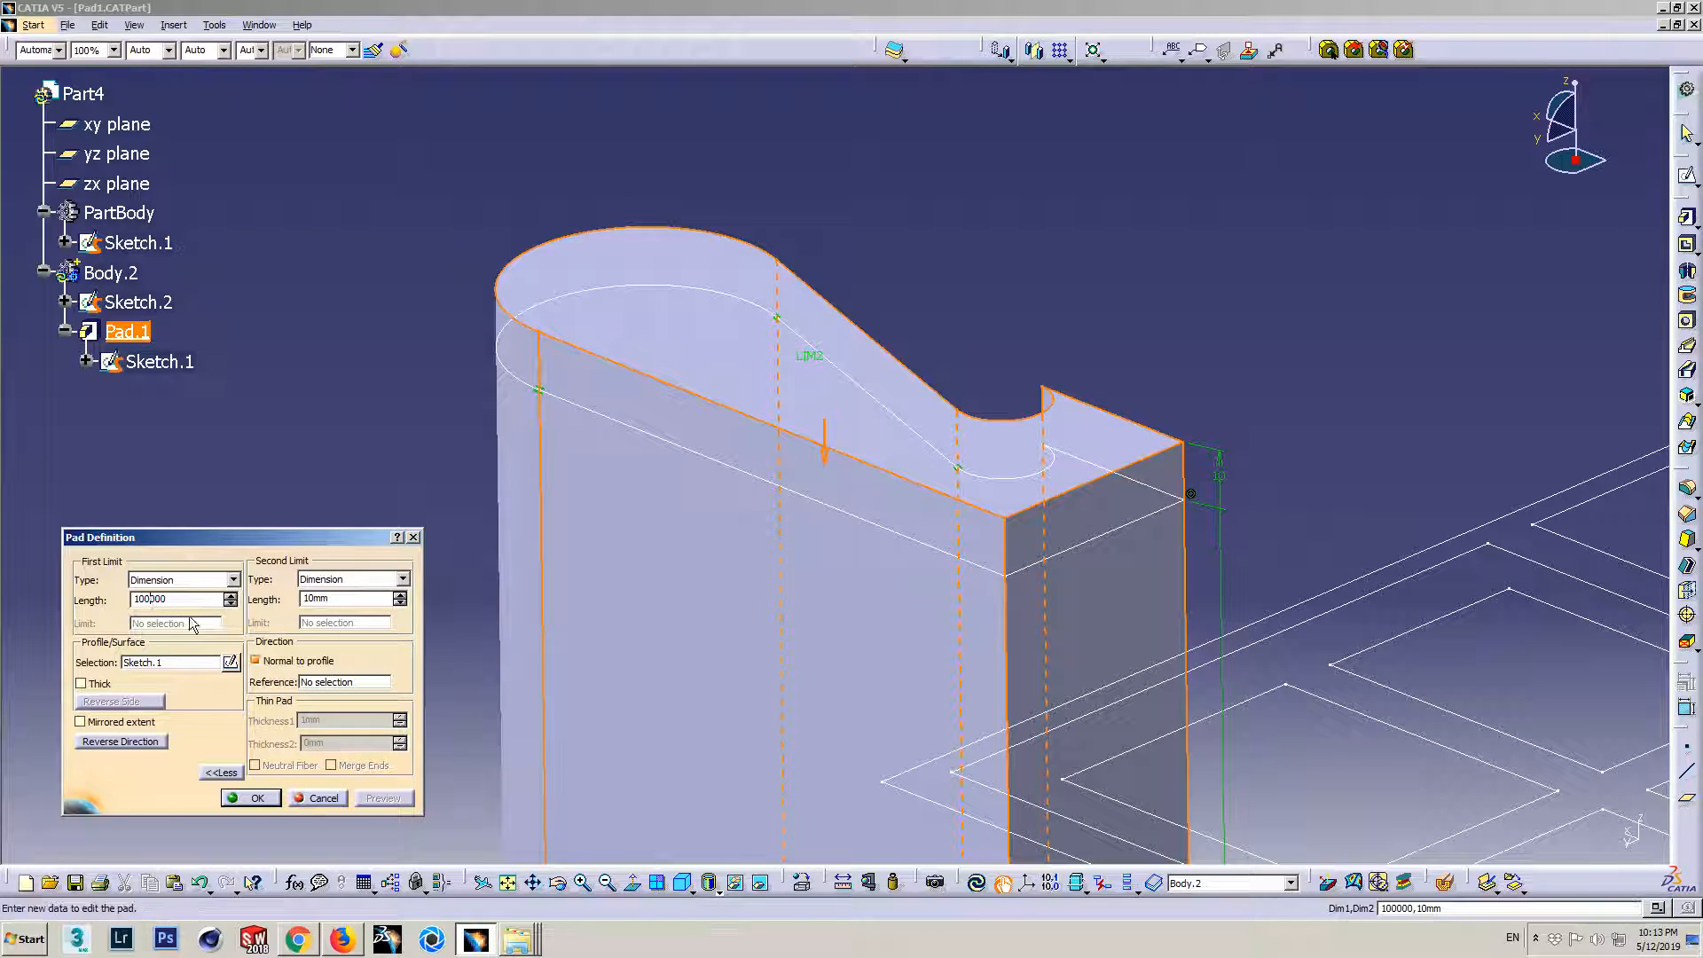
click(359, 601)
click(383, 797)
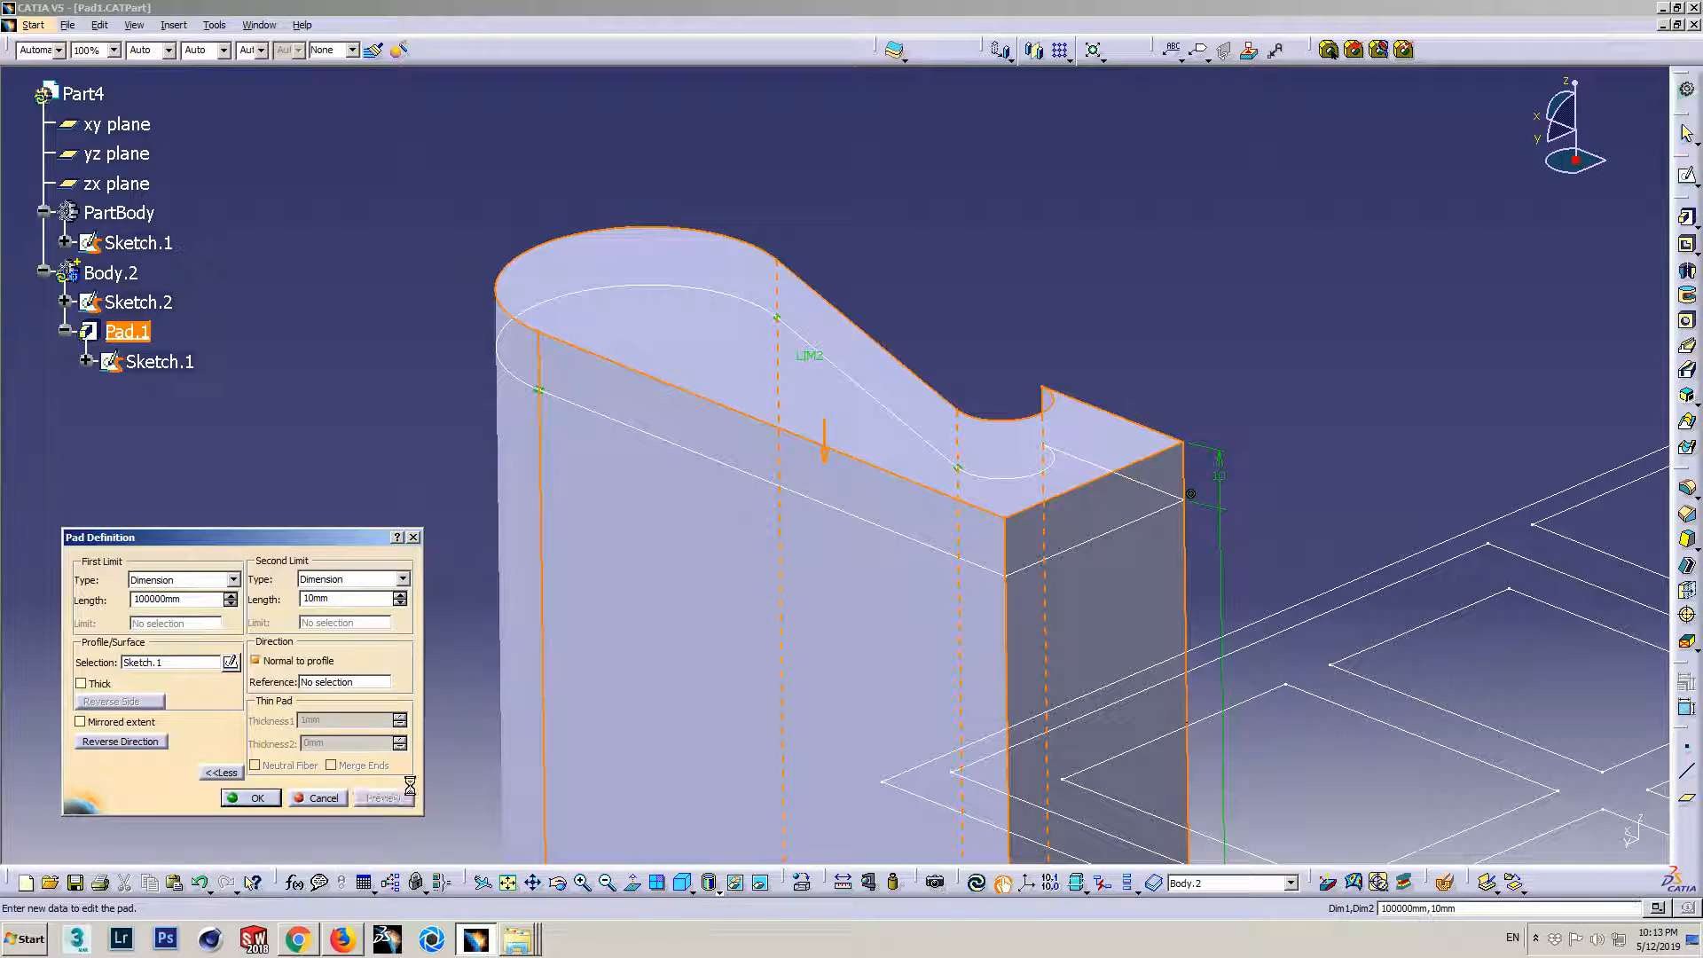
- Preview the pad with a first limit length of 99999 mm and again with 100002 mm, dismissing the warning
click(231, 604)
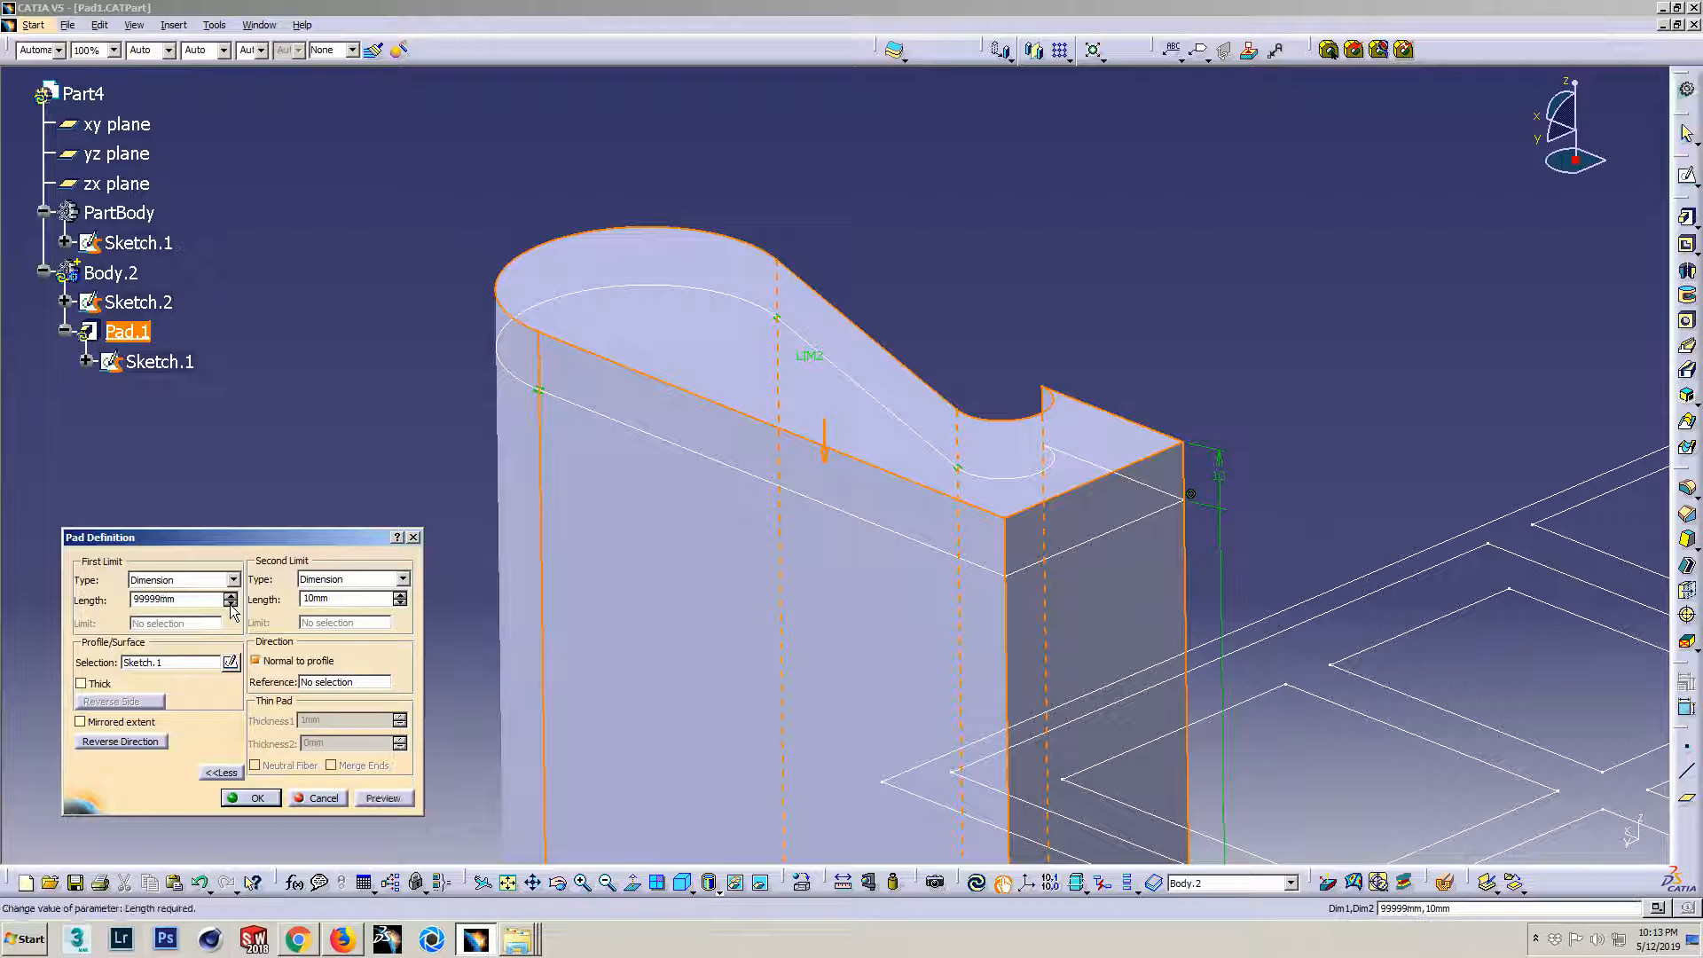
click(382, 800)
middle_drag(878, 580, 818, 625)
click(229, 598)
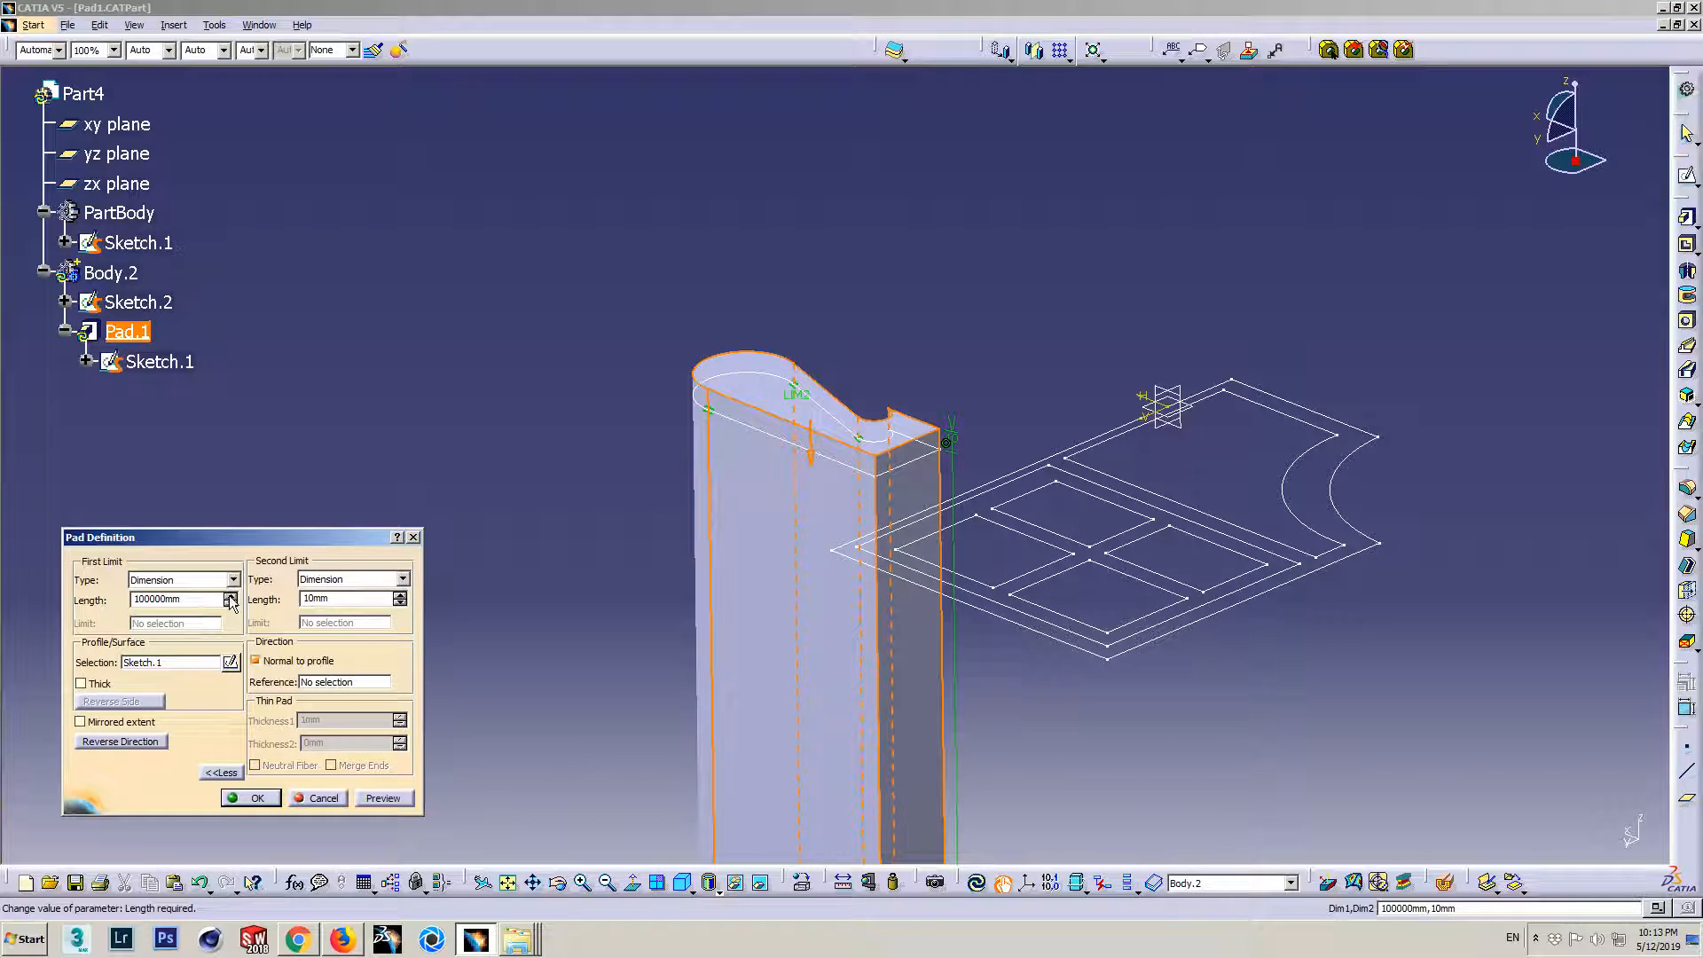
click(383, 797)
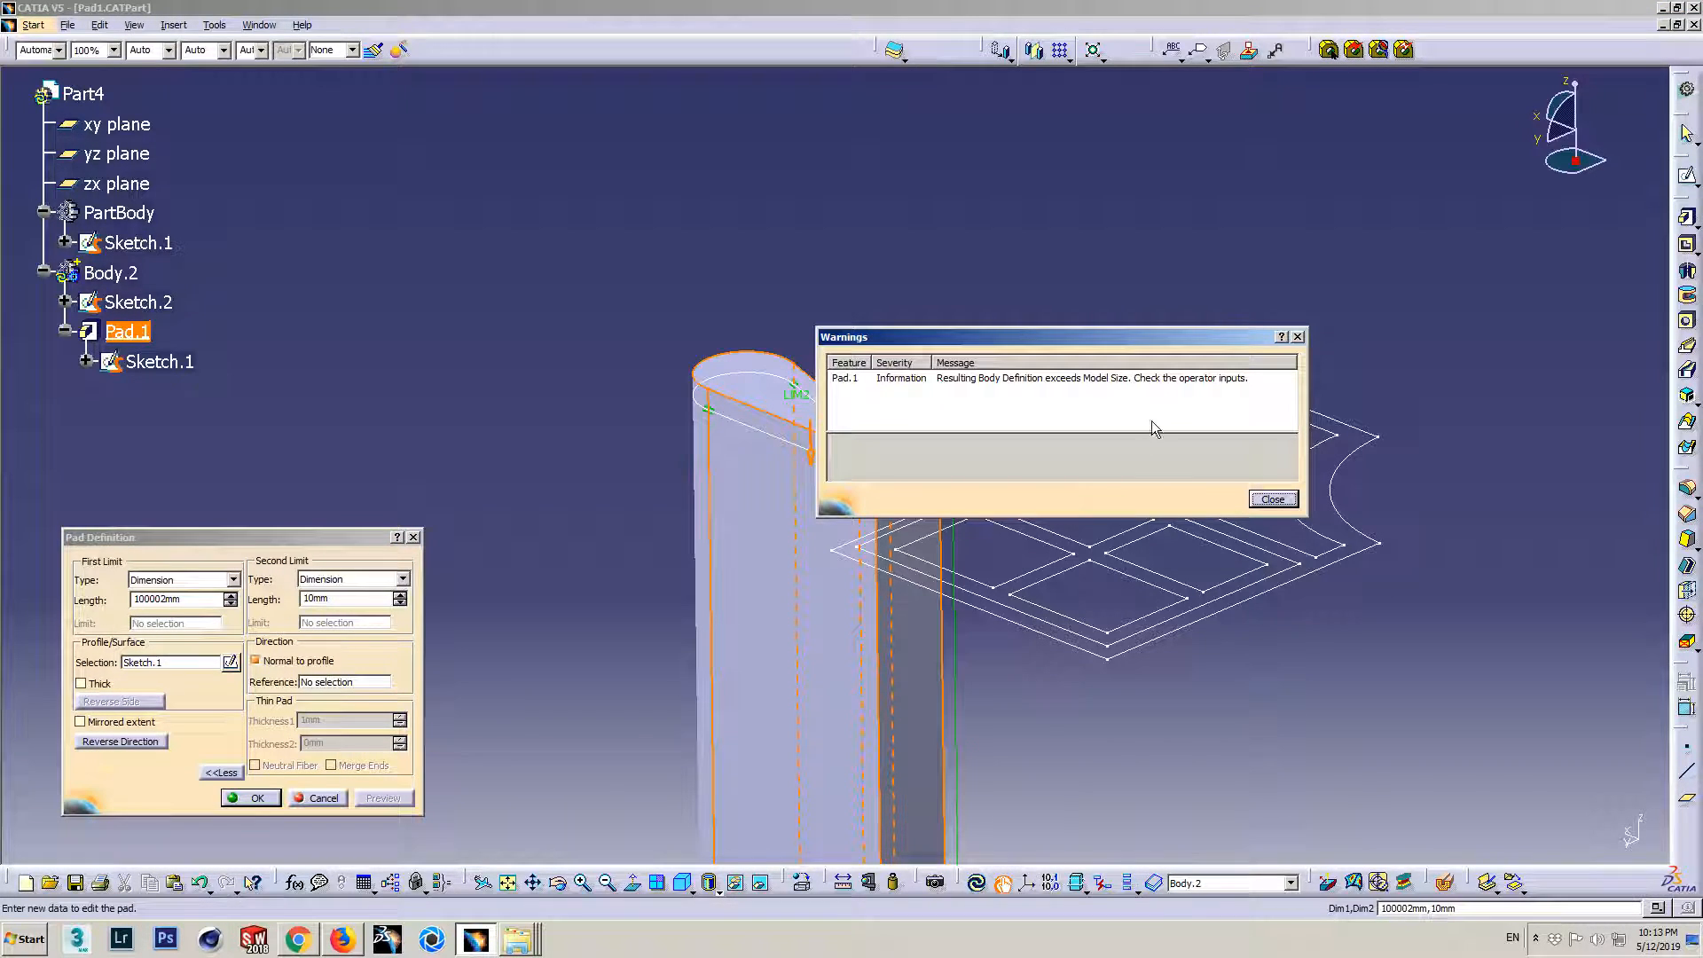
click(1272, 500)
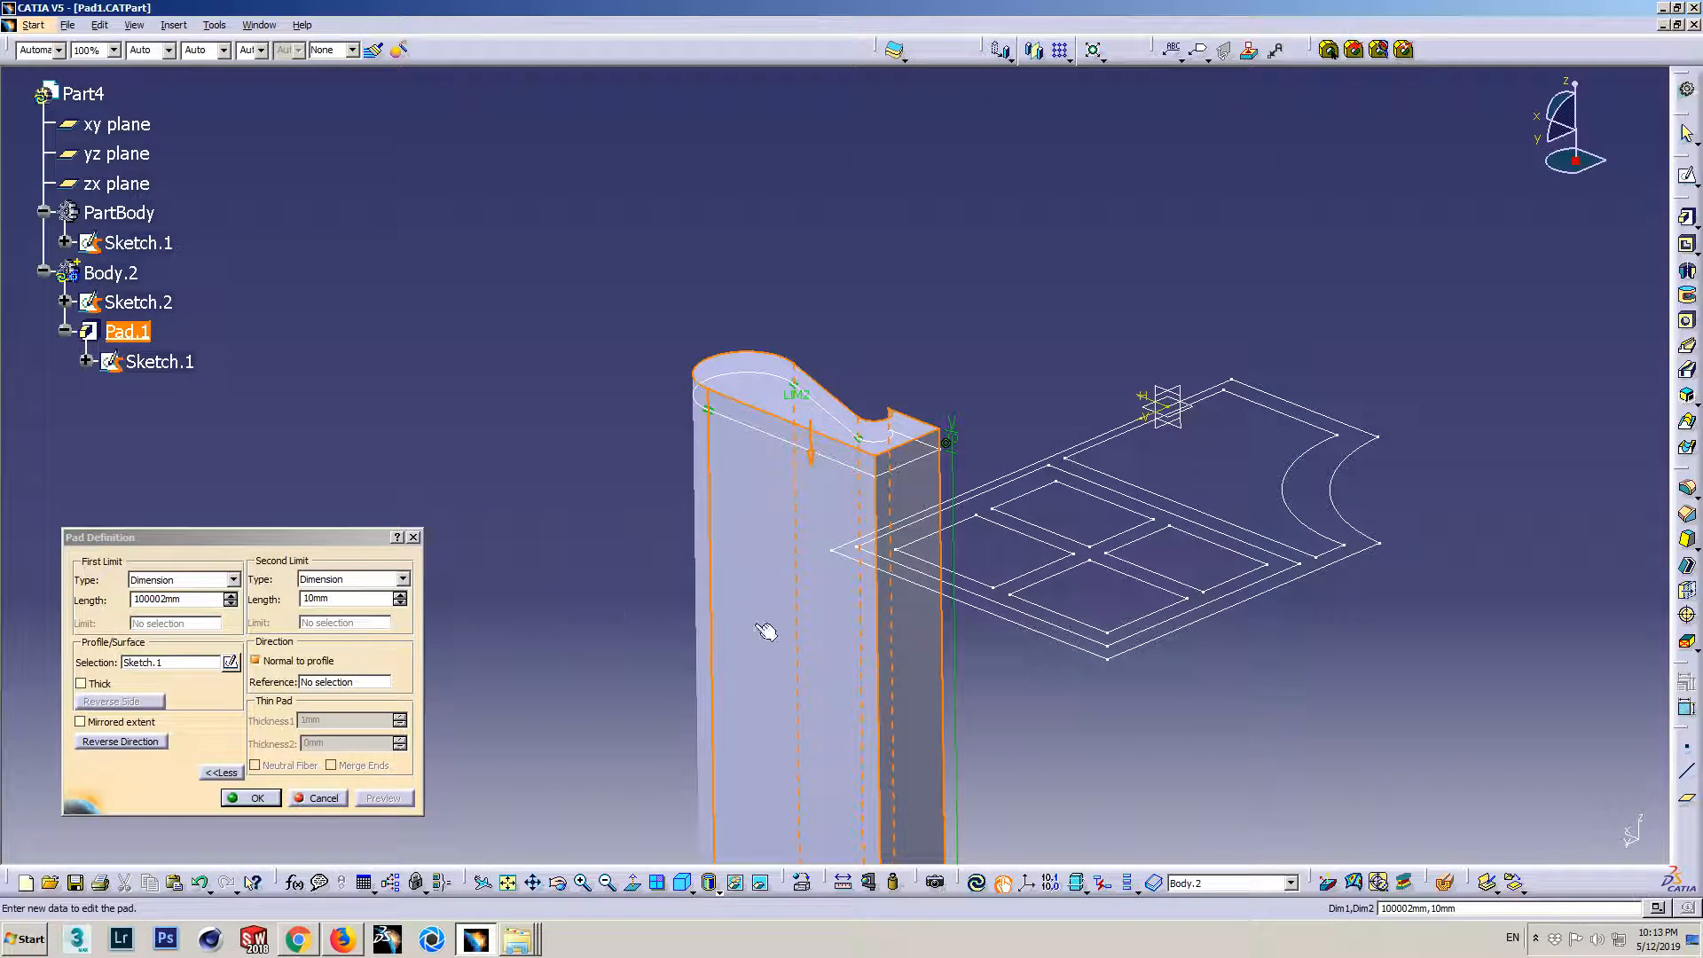
double_click(197, 596)
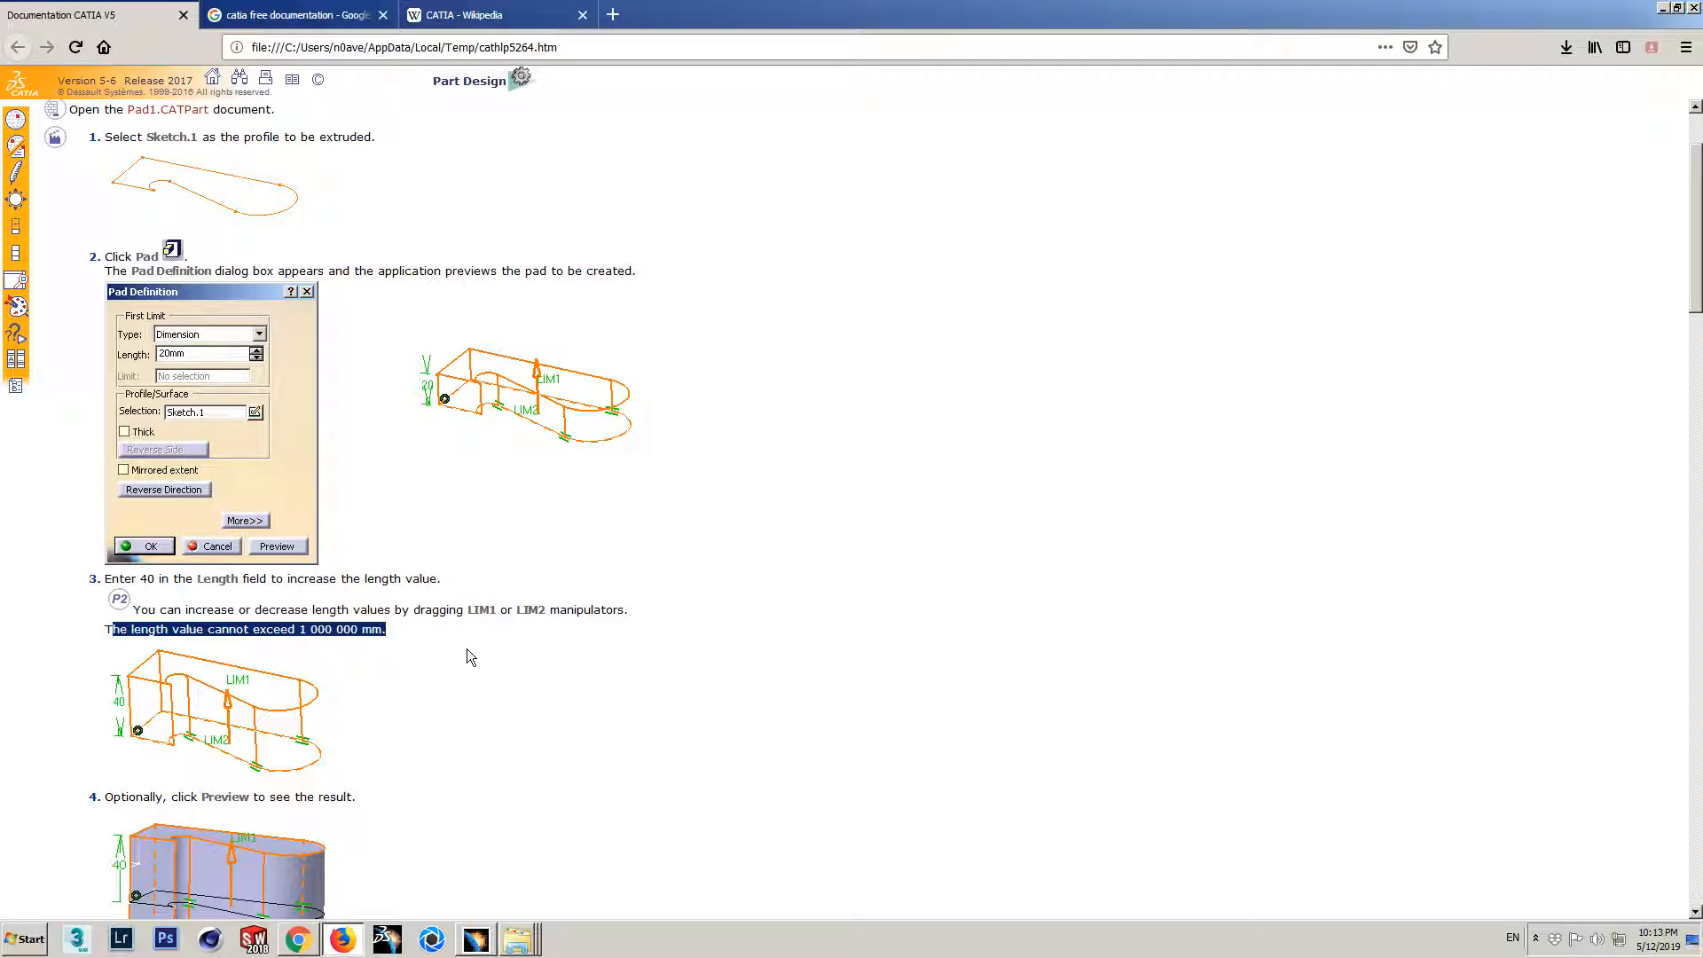
- Read the Creating Pads page in Firefox from the length step through the About Profiles section and return to CATIA
scroll(383, 667, down, 2)
click(434, 570)
scroll(405, 582, down, 2)
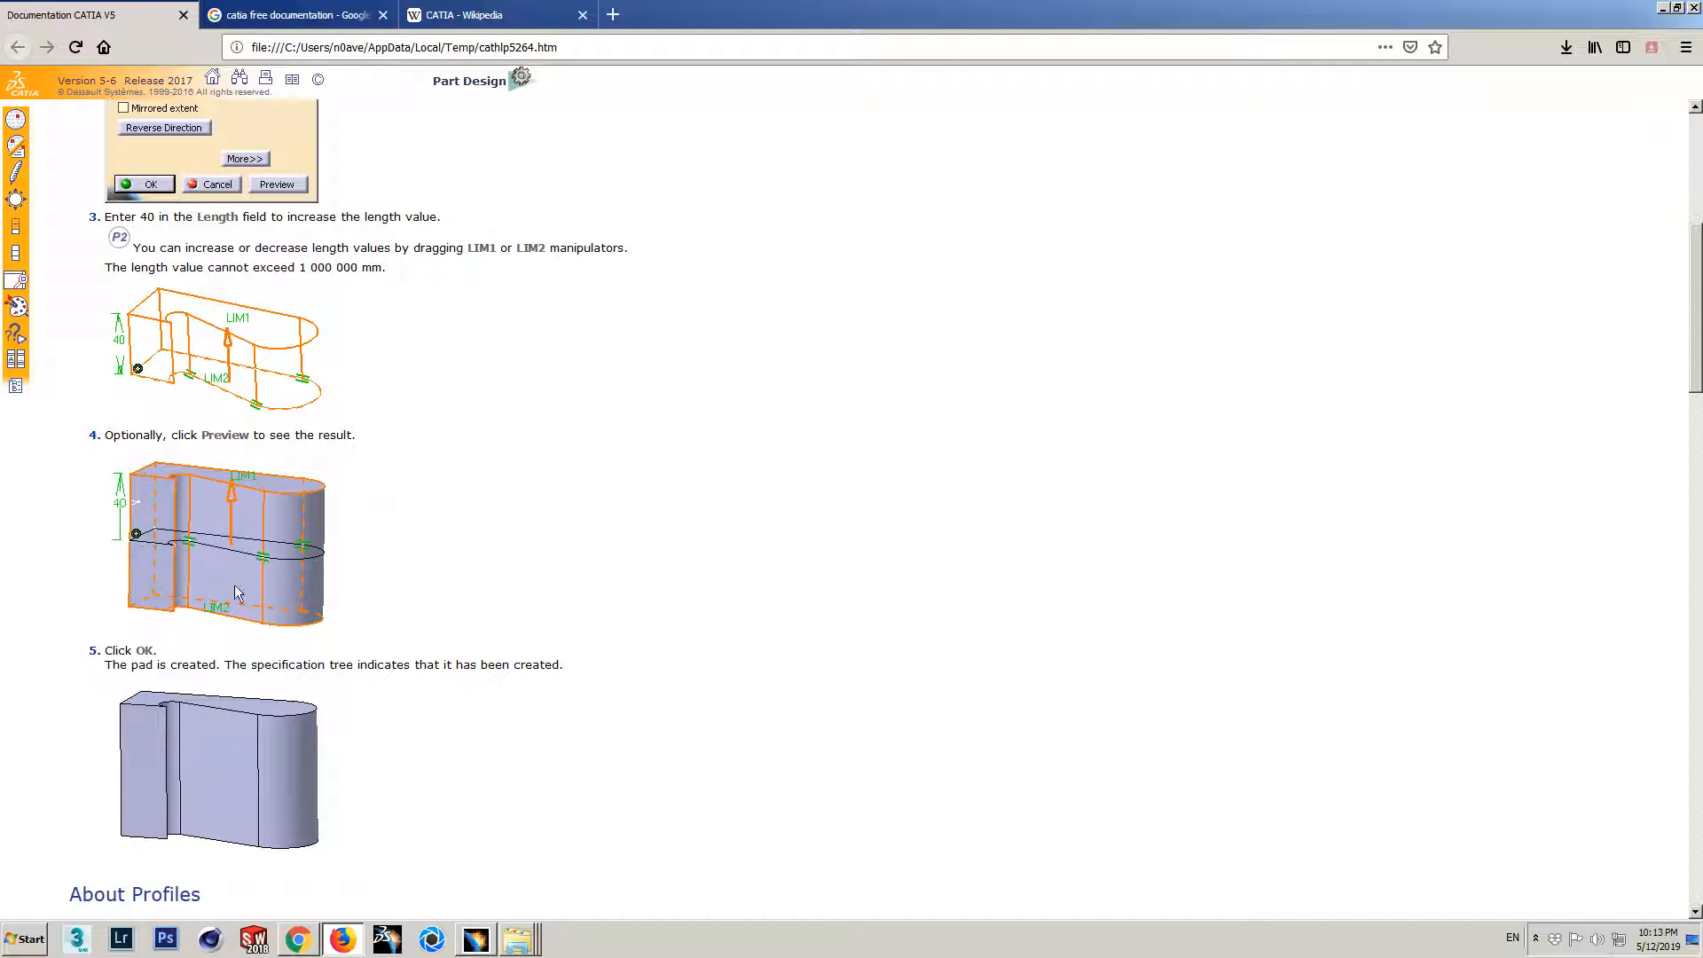
scroll(338, 619, down, 5)
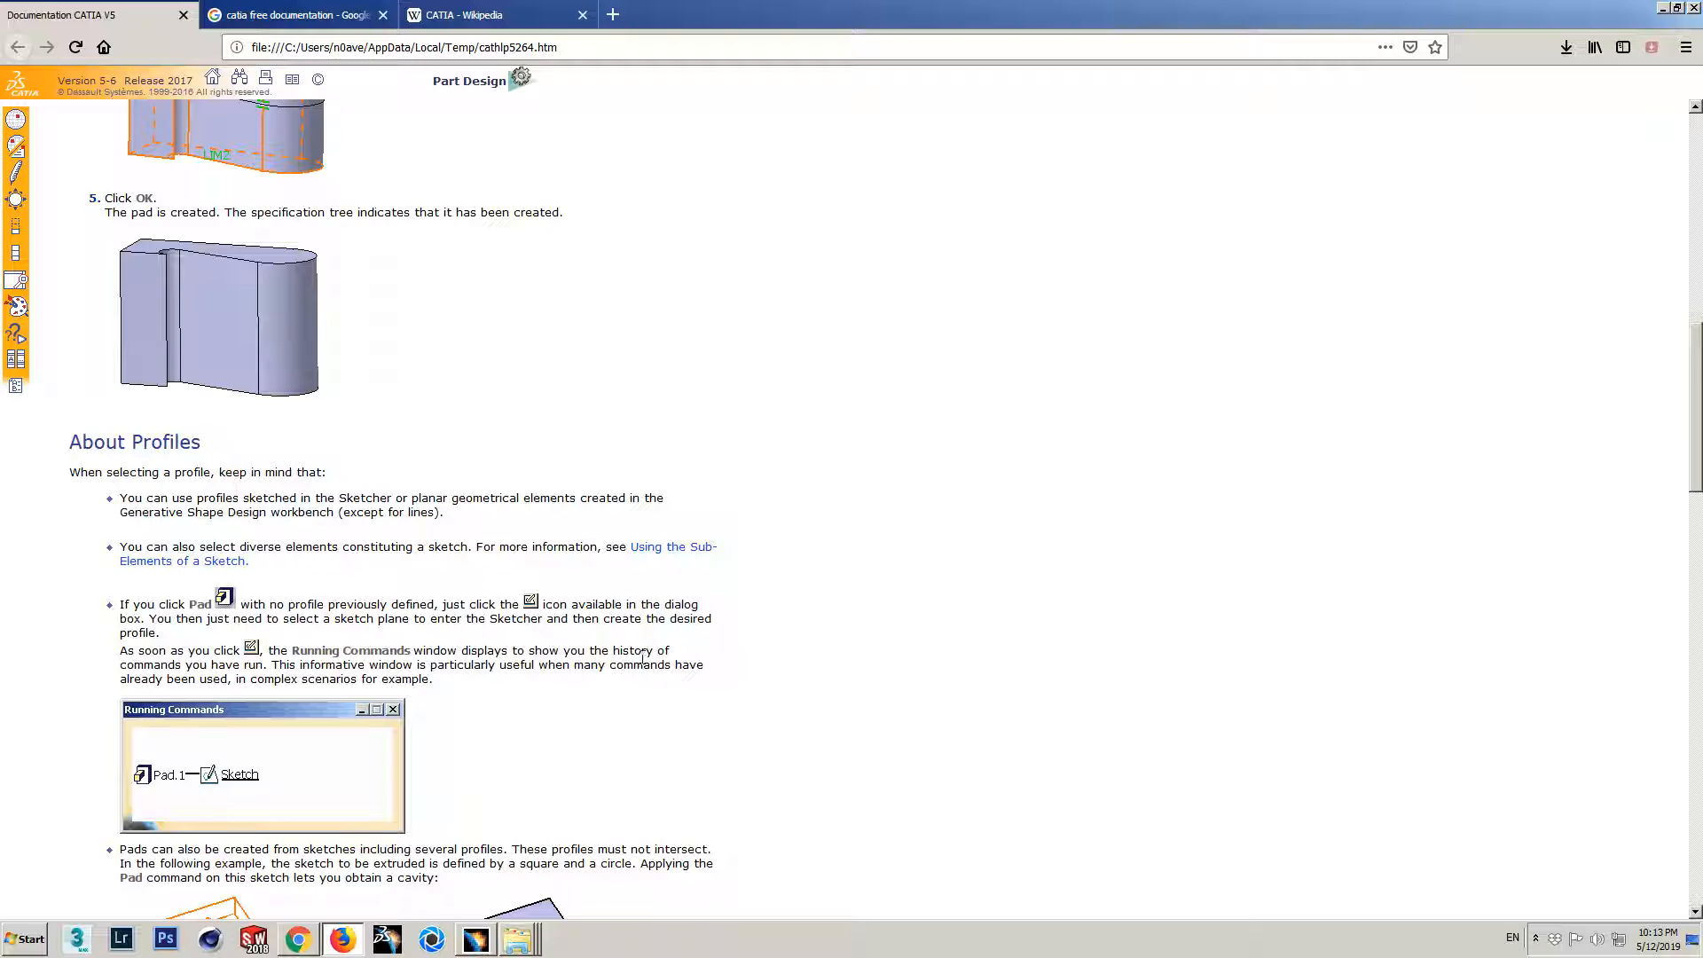
scroll(541, 682, down, 3)
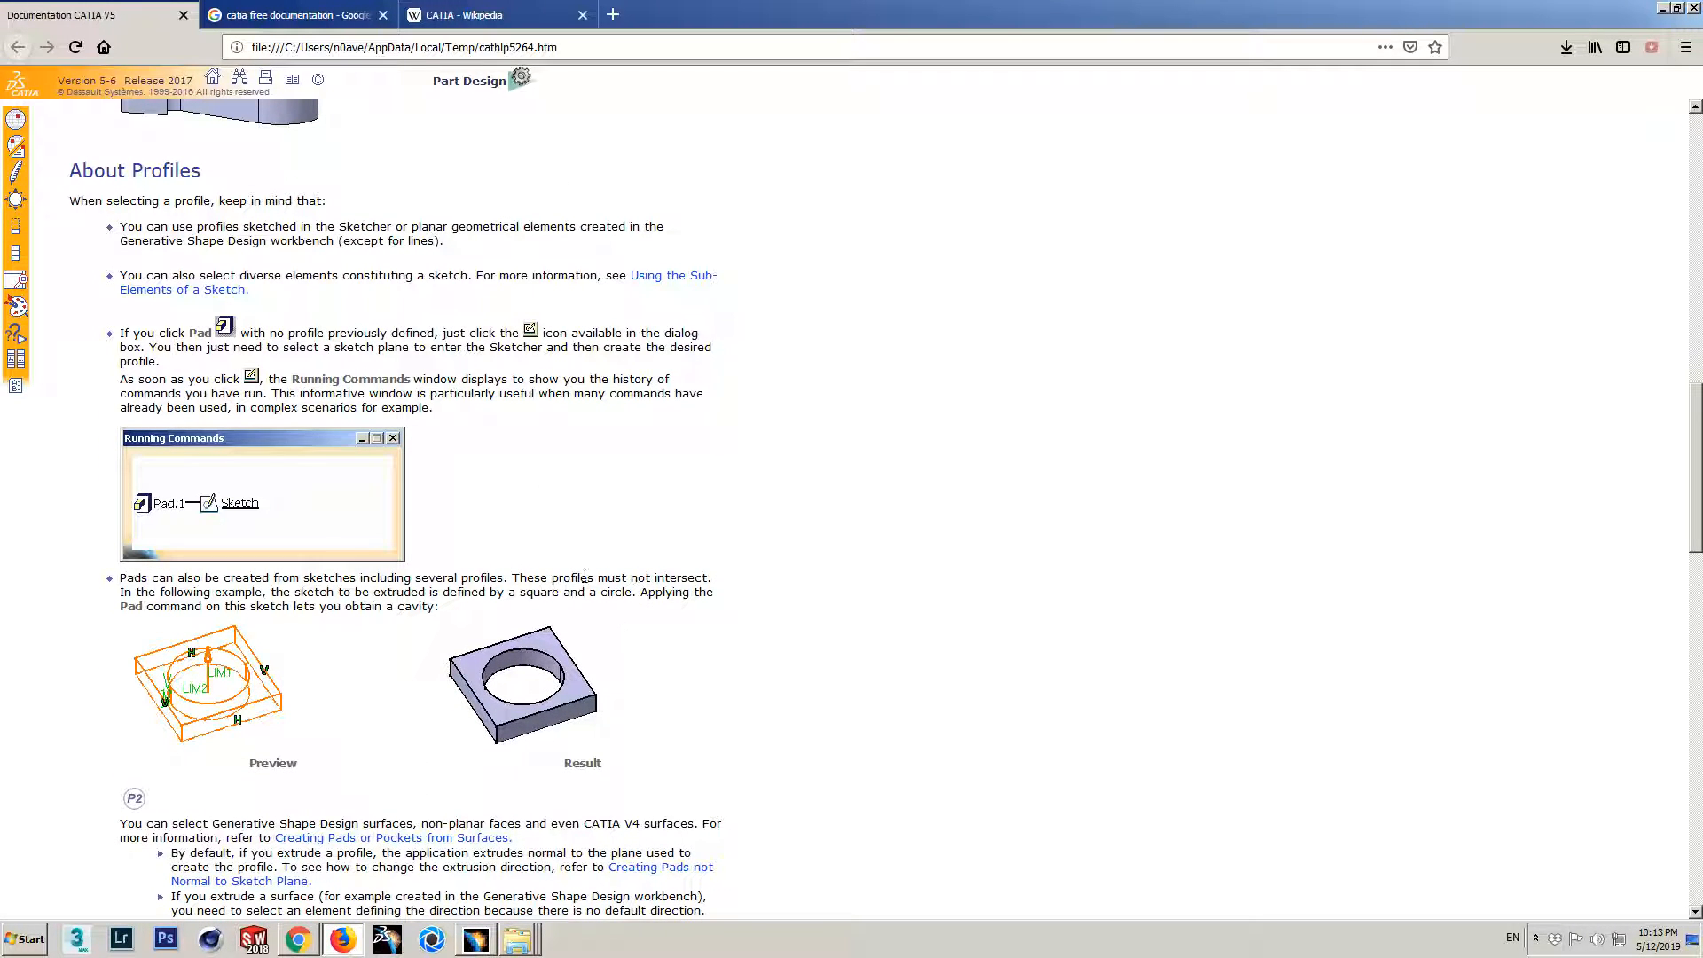
scroll(364, 426, up, 1)
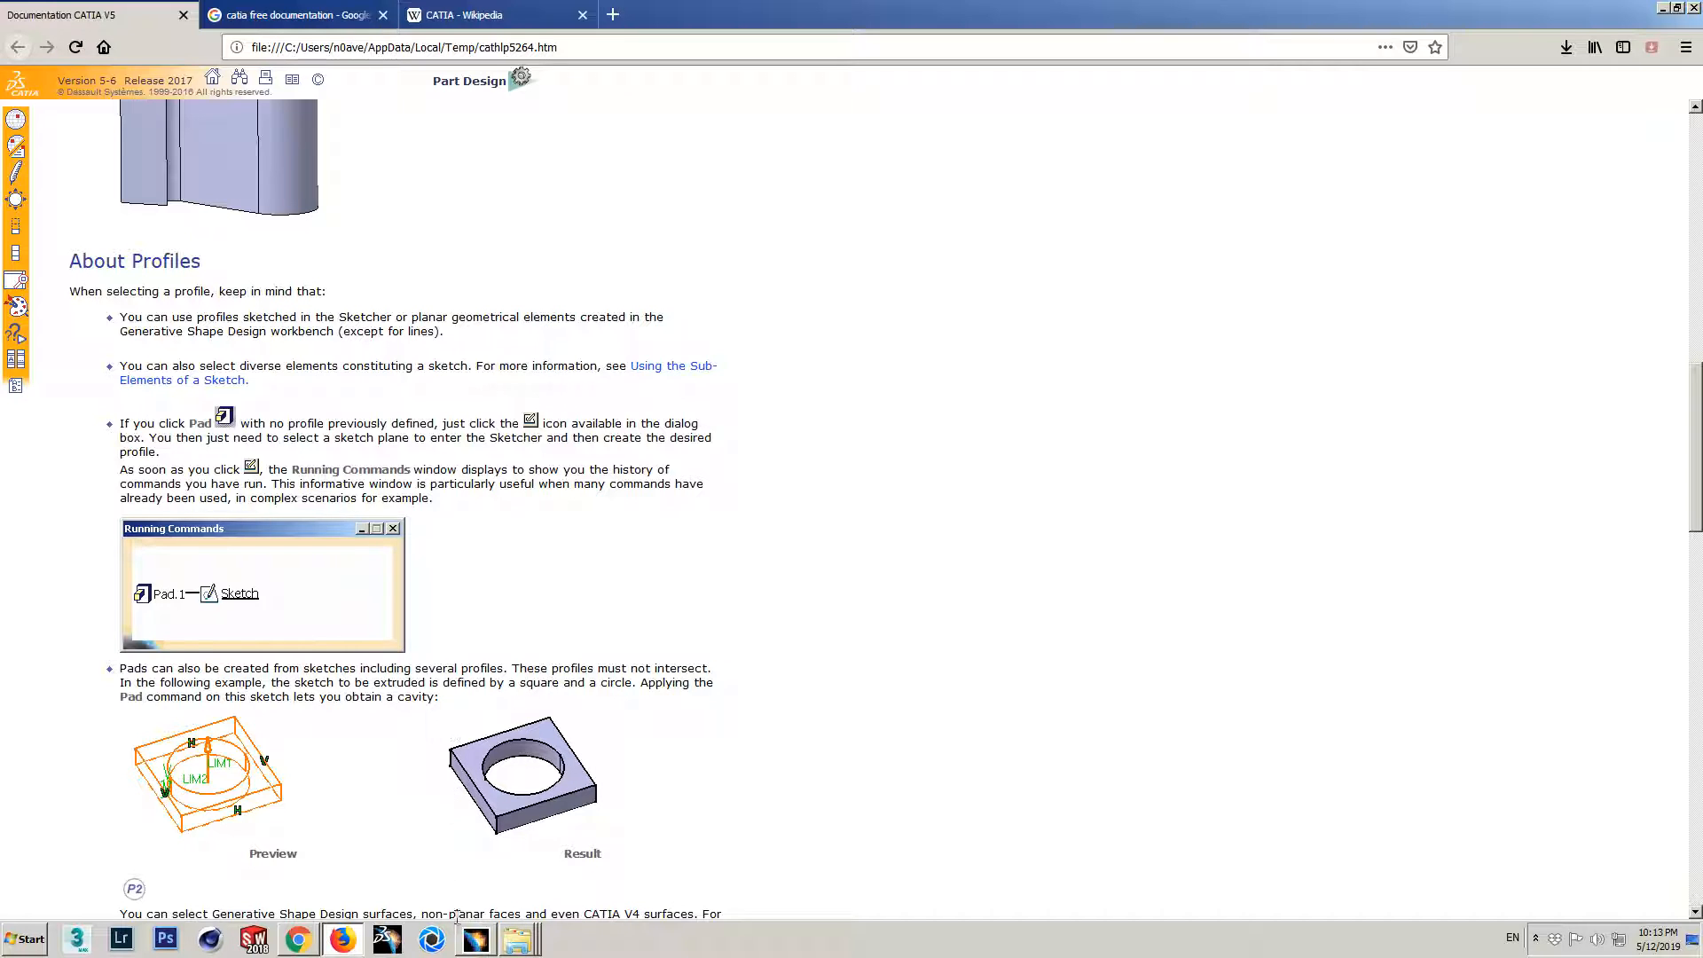
click(476, 938)
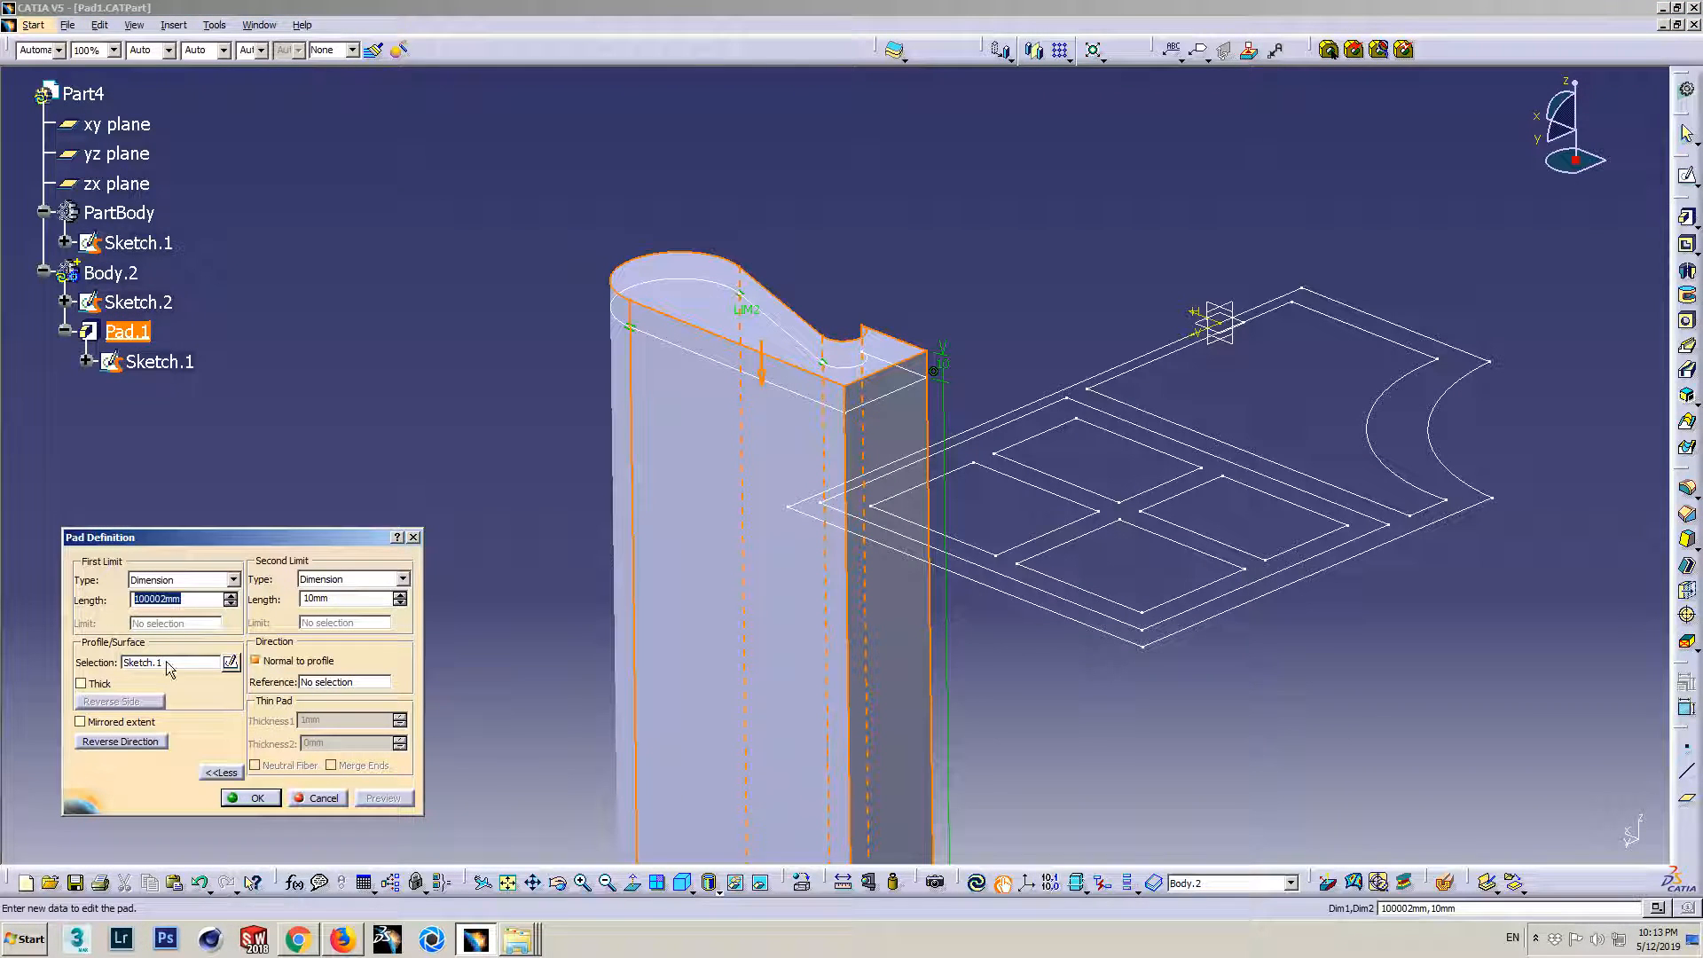
- Set the pad's first limit length to 10 mm, preview it and accept the definition
text(10)
key(Tab)
click(410, 795)
middle_drag(859, 498, 765, 537)
click(245, 797)
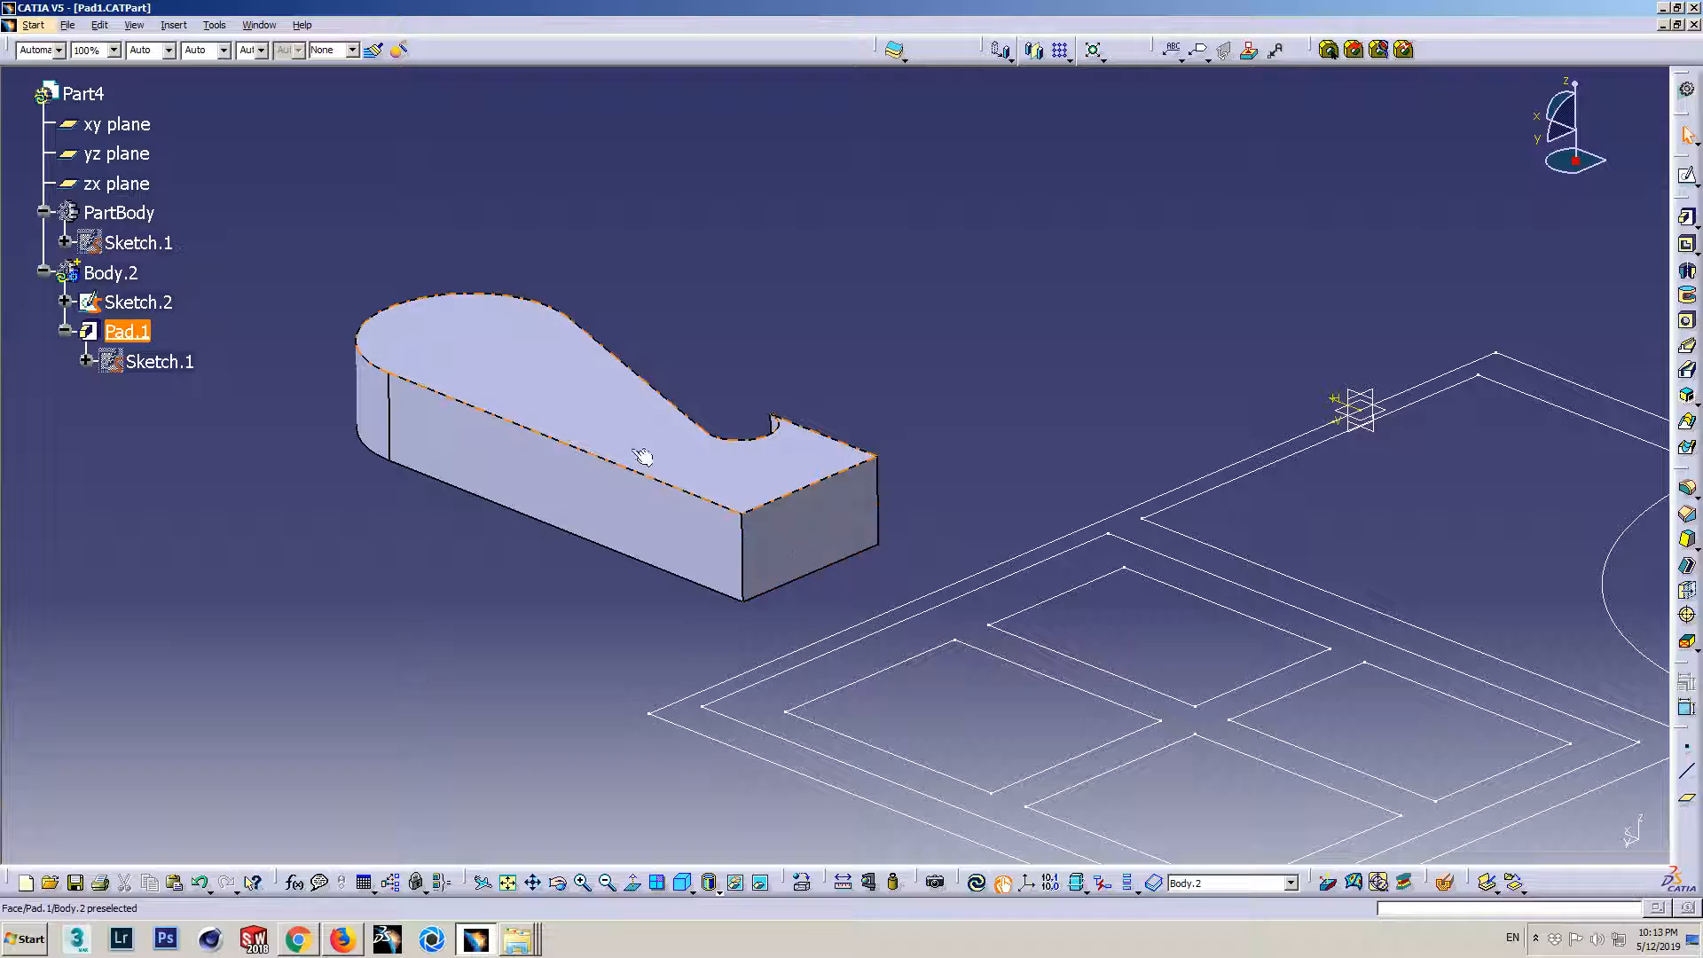
middle_drag(657, 464, 615, 482)
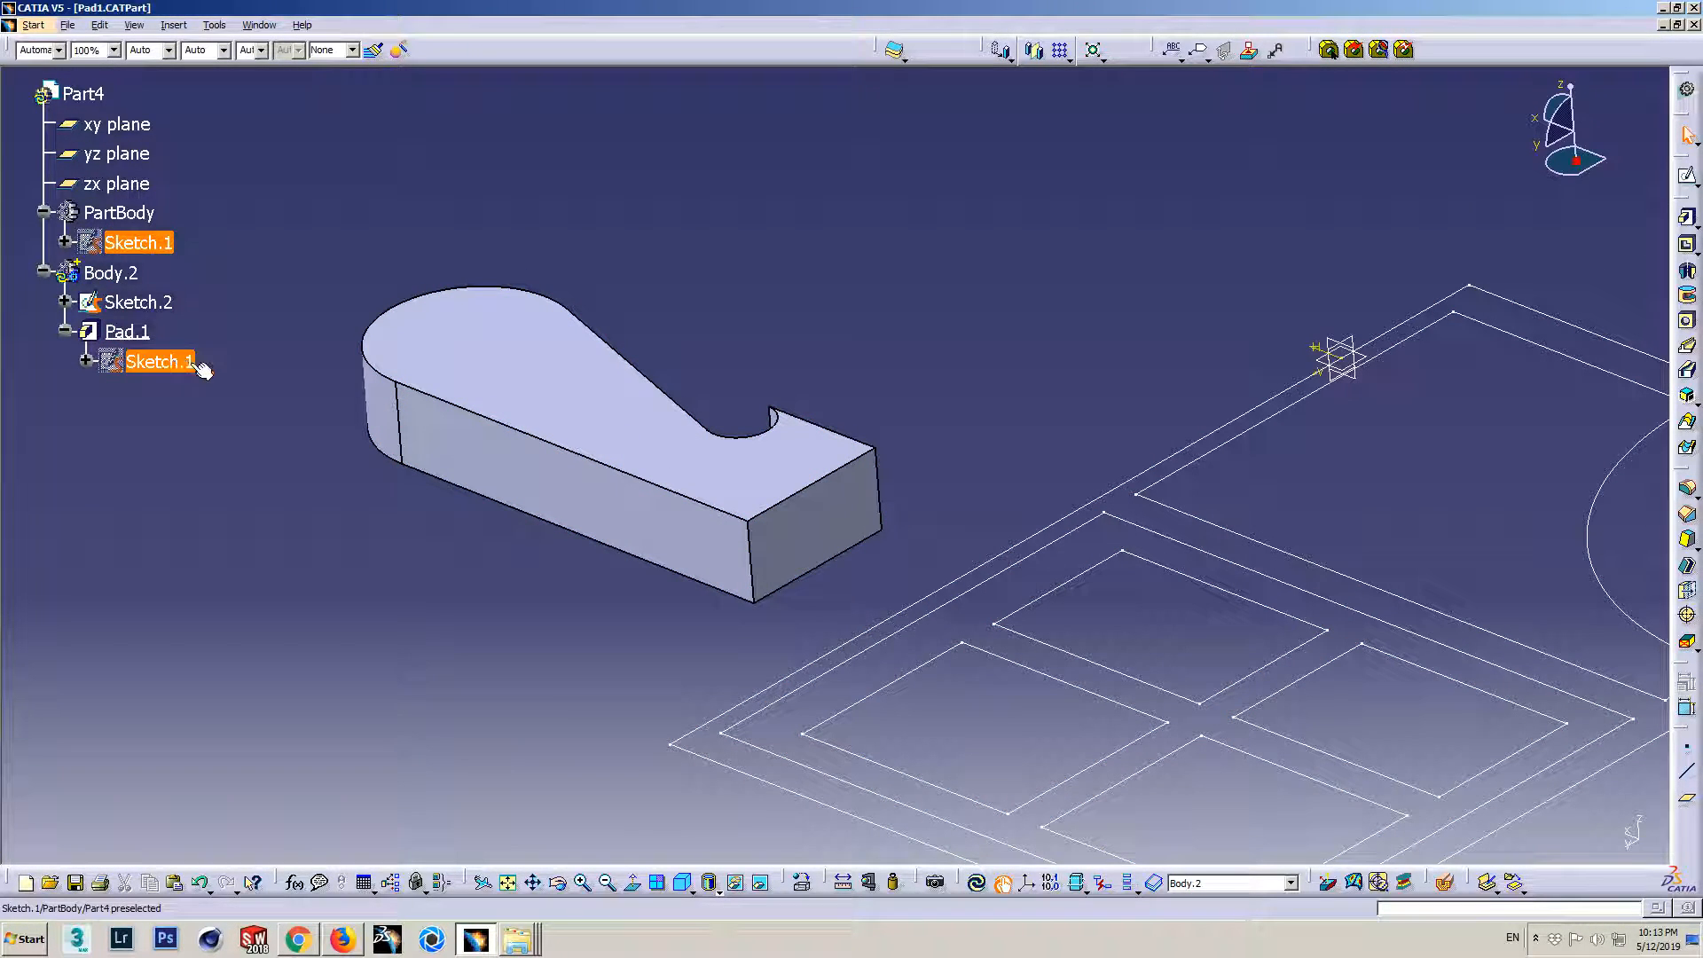
- Open Pad.1's Sketch.1 for editing and constrain the long upper line of the profile to a length of 90 mm
double_click(160, 361)
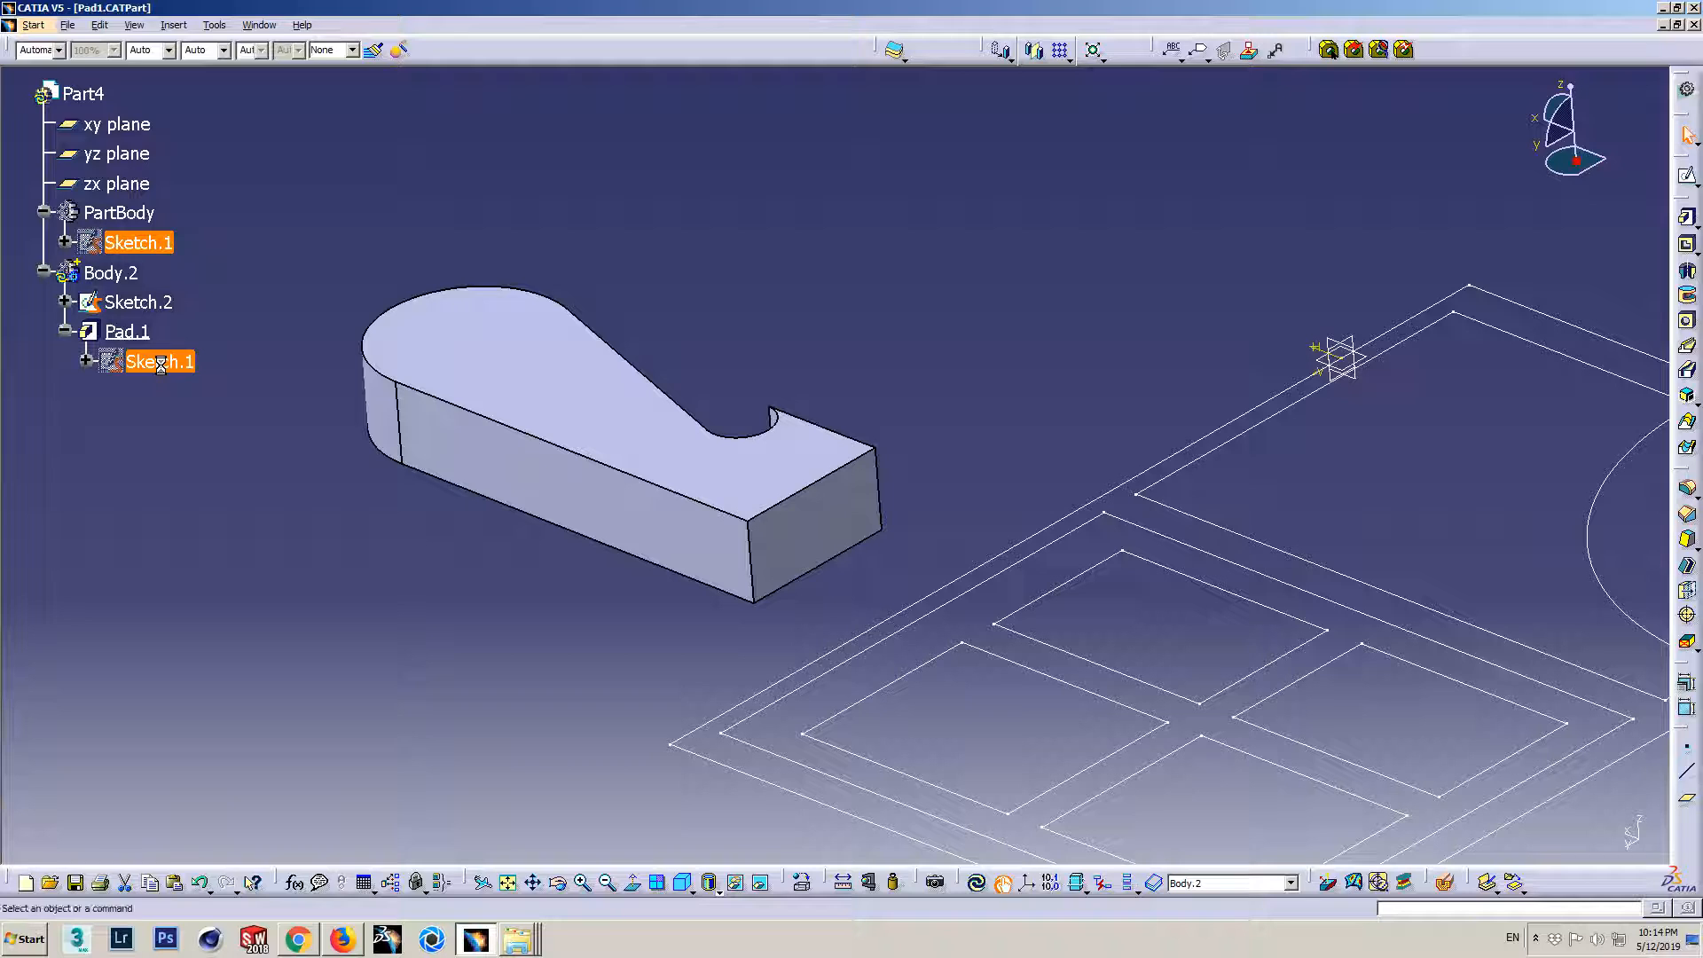
middle_drag(1075, 491, 796, 579)
click(797, 579)
middle_drag(796, 579, 807, 537)
middle_drag(714, 421, 873, 480)
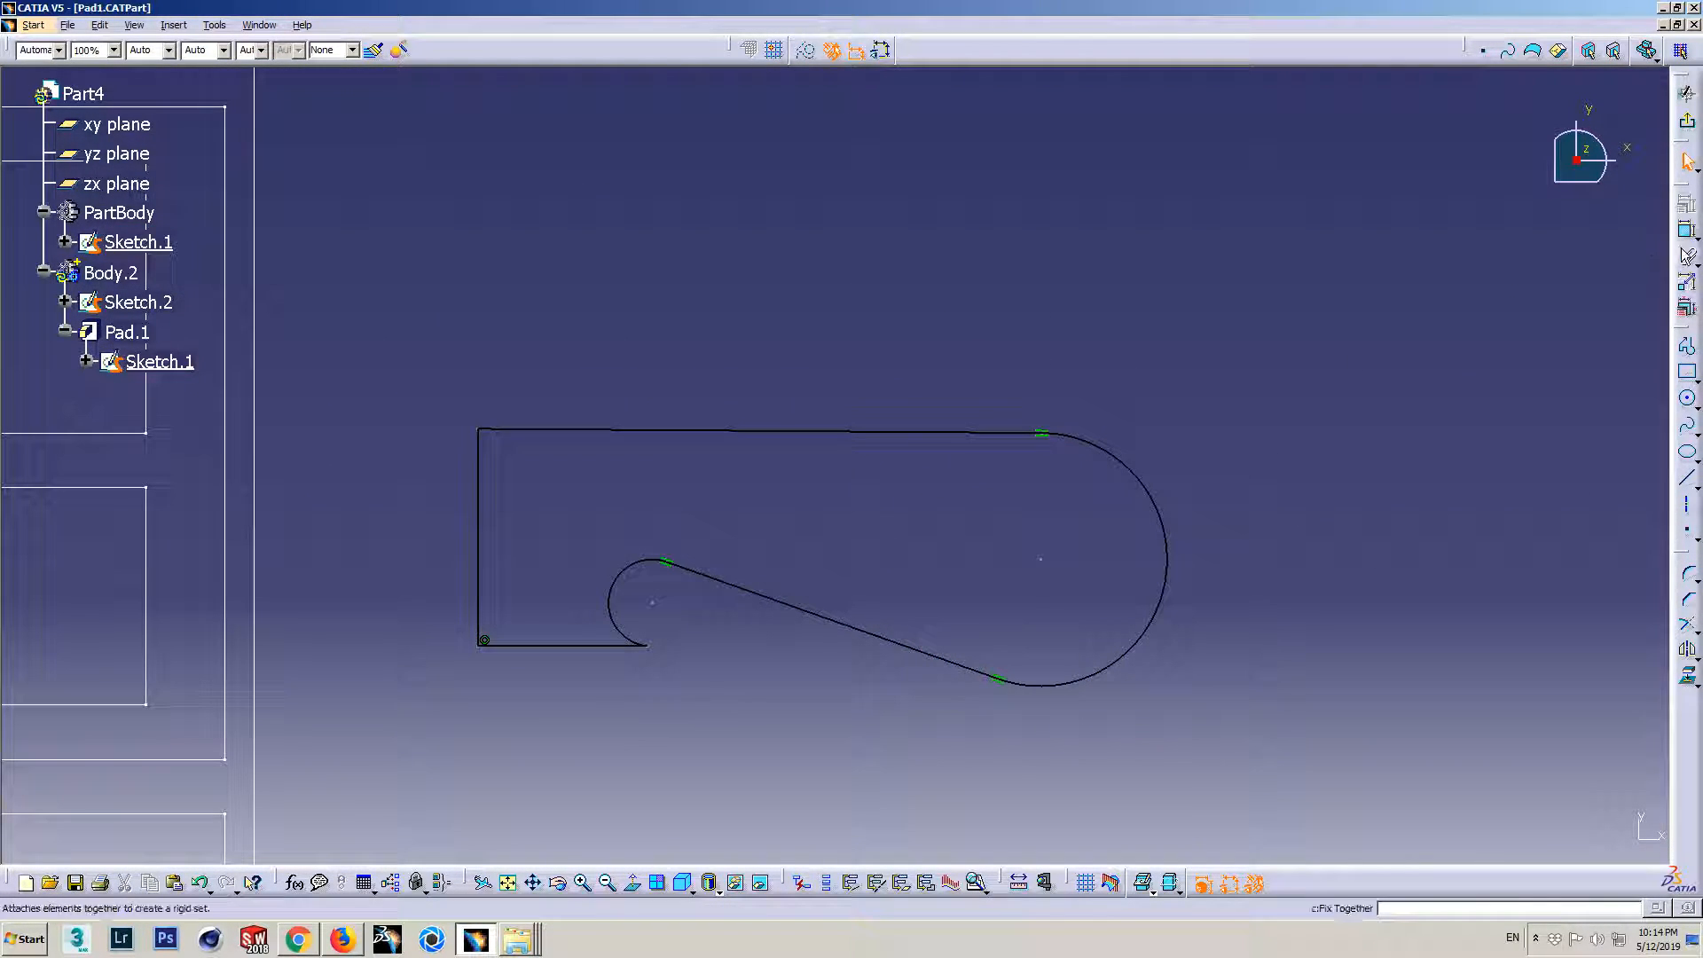
click(1687, 233)
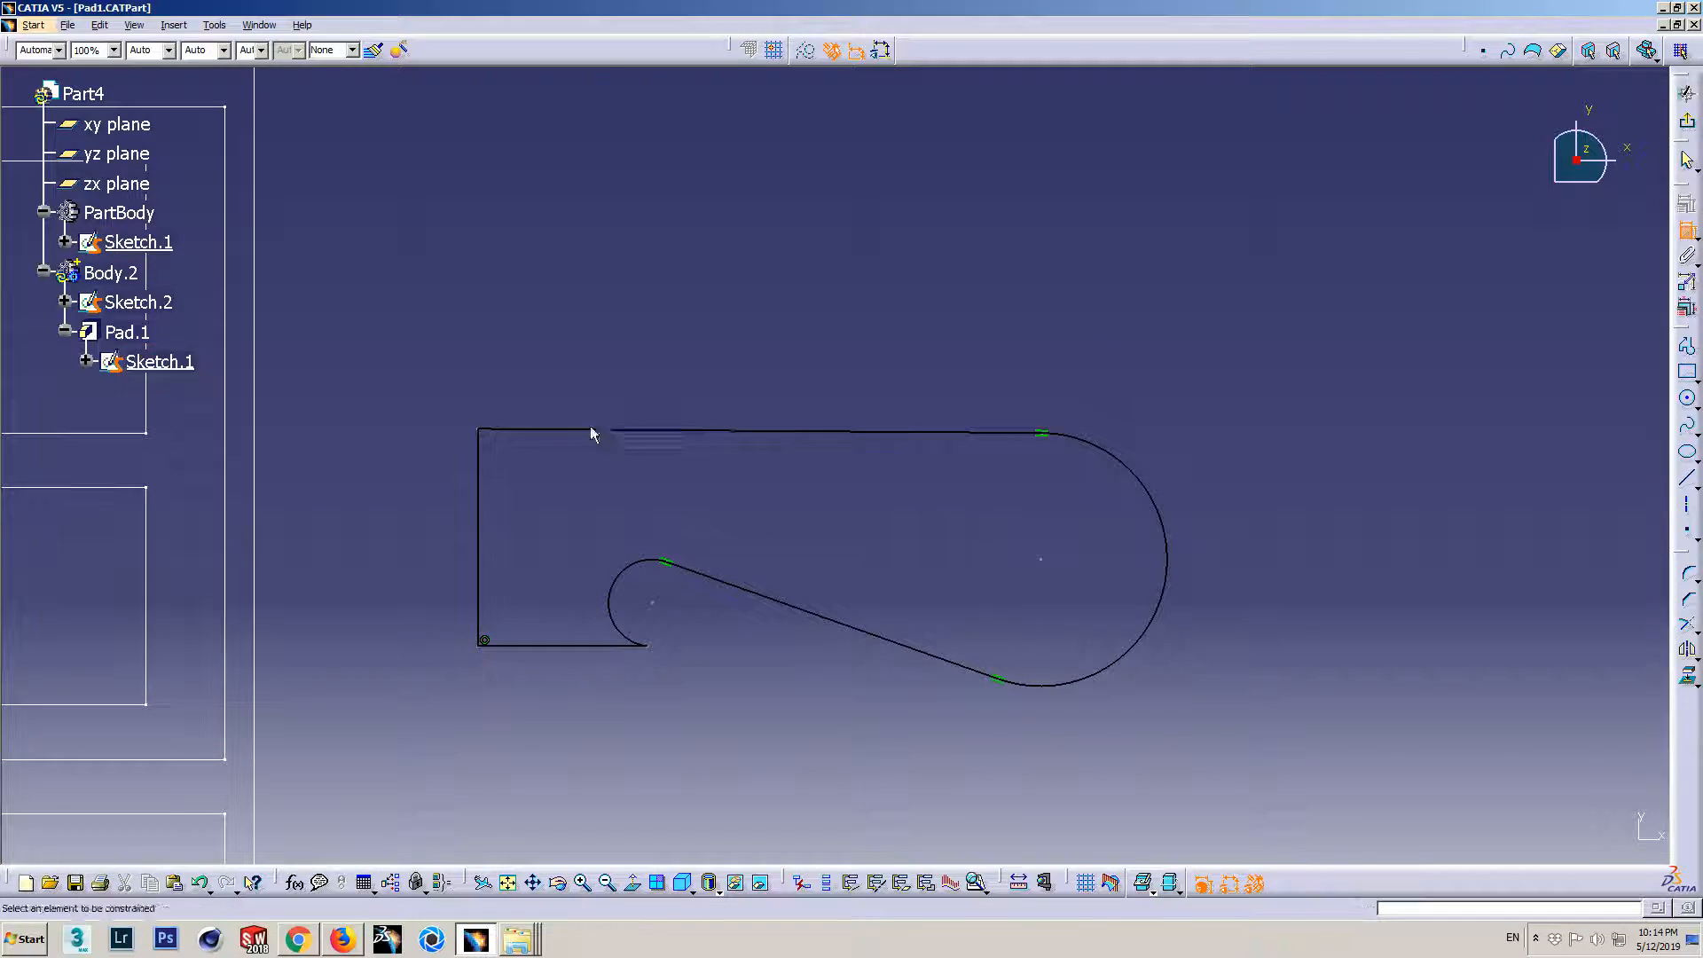
click(545, 432)
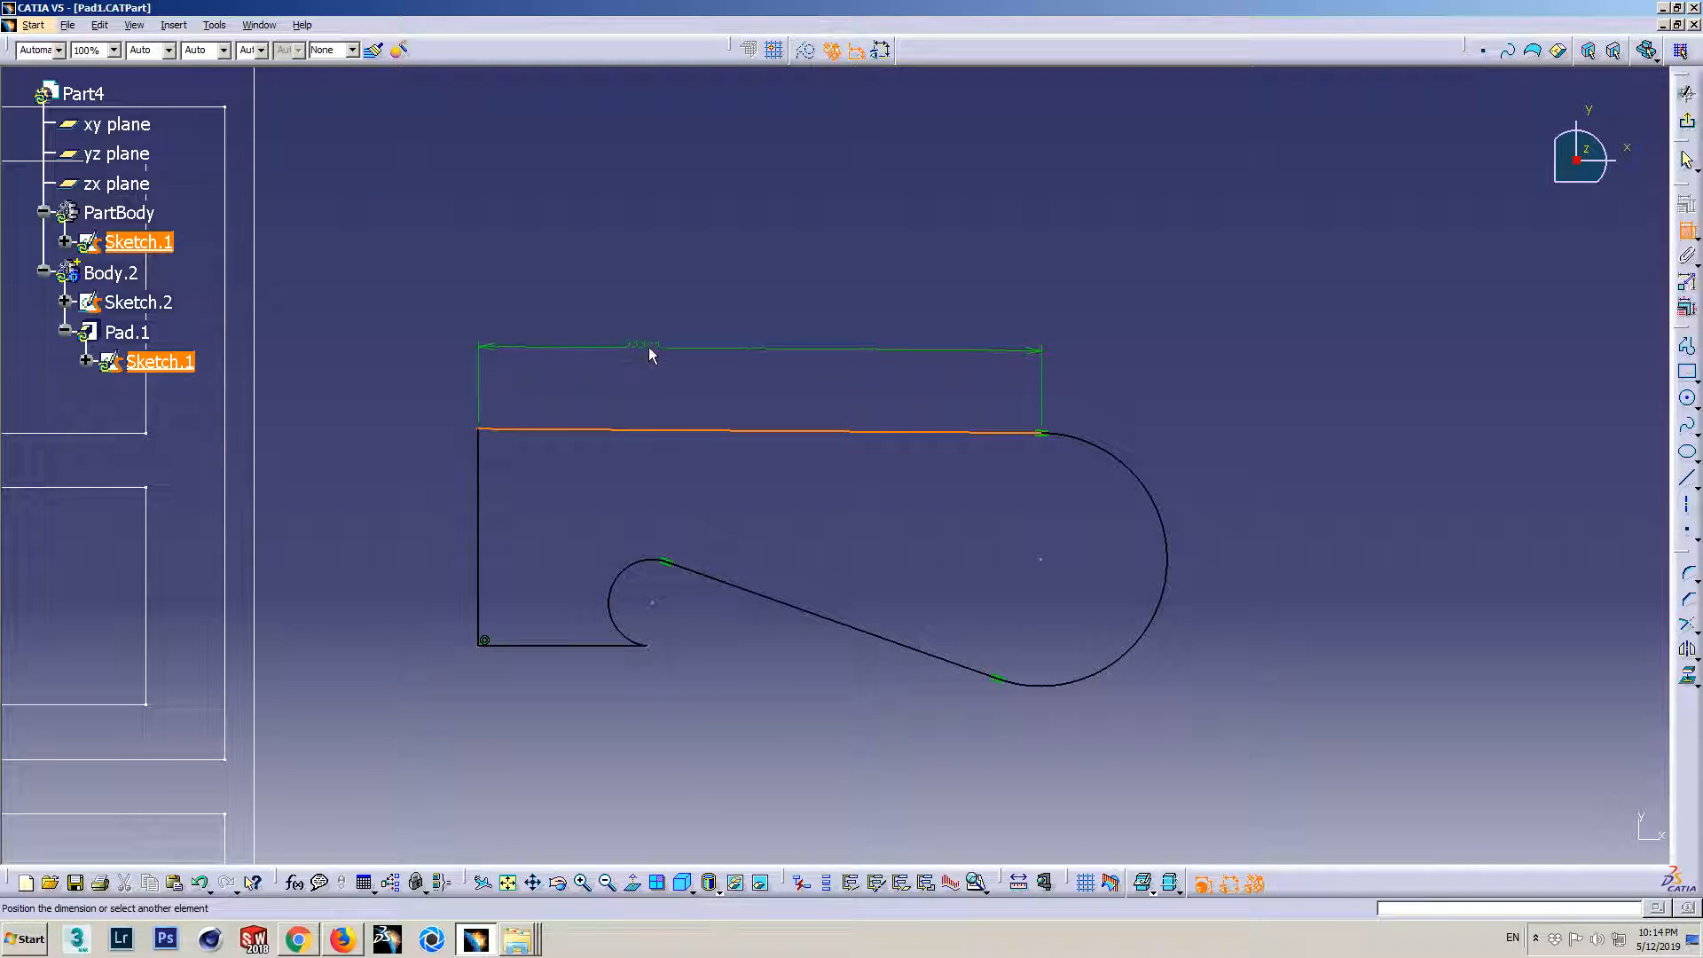
click(667, 346)
double_click(657, 352)
text(90)
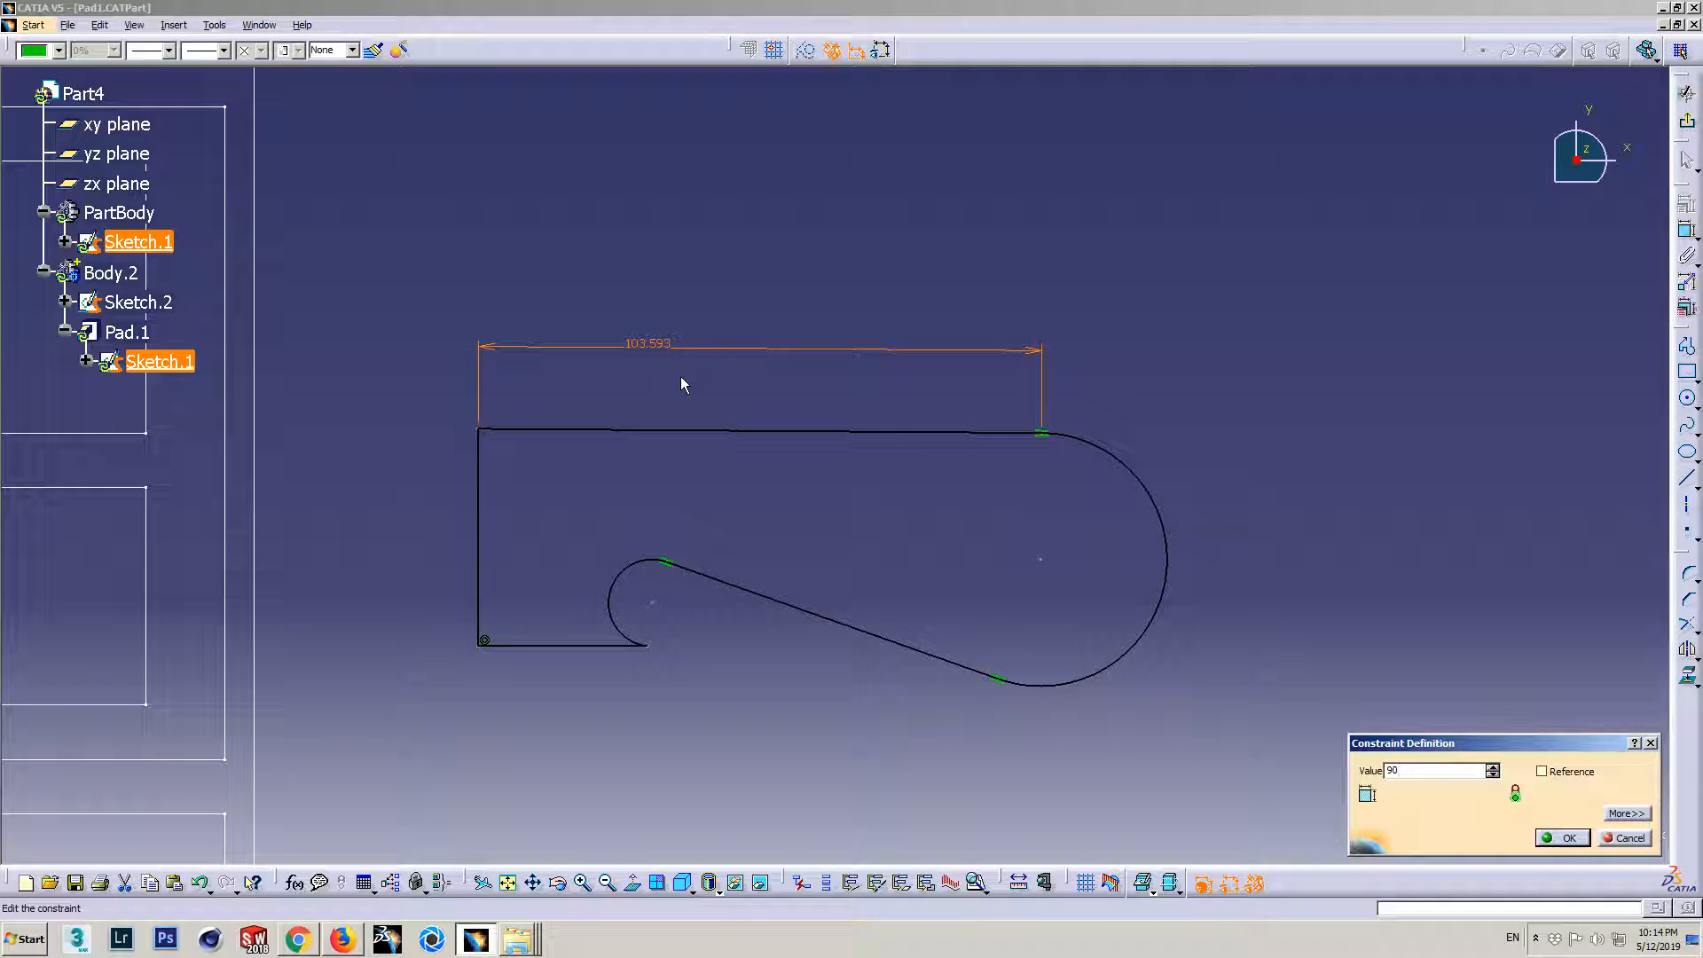
key(Return)
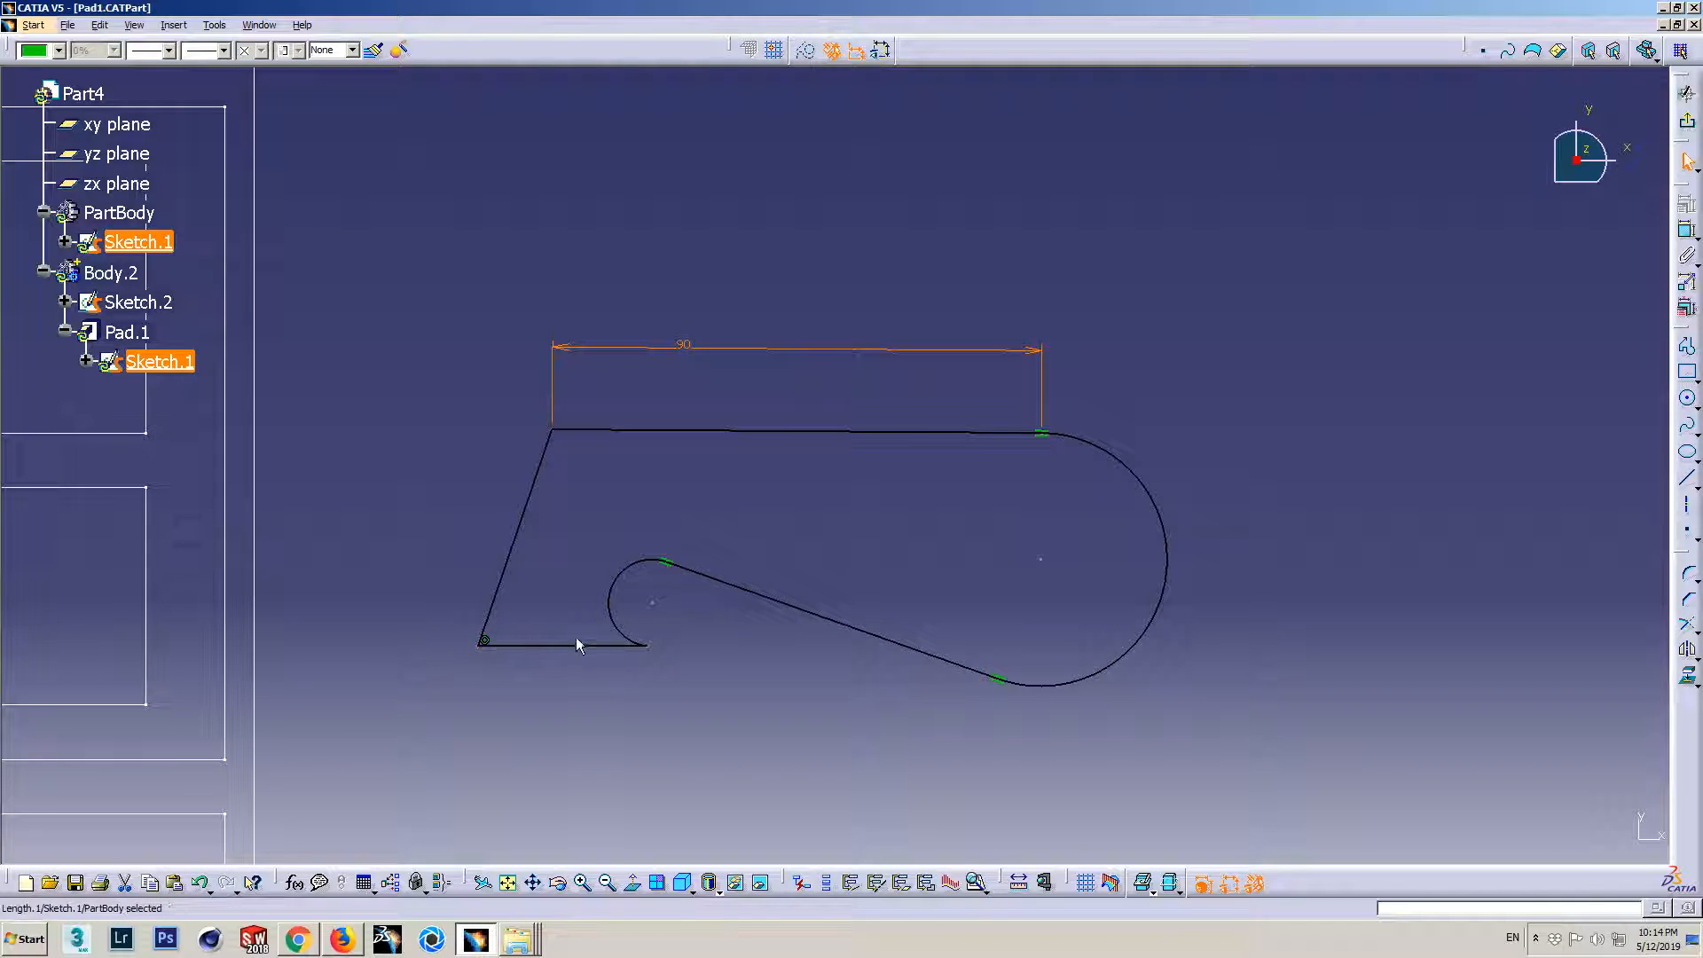
- Move the shared endpoint of the short lower line and the small arc down and left until the line crosses the arc
mouse_move(657, 654)
mouse_down()
mouse_move(630, 684)
mouse_move(647, 612)
mouse_move(576, 699)
mouse_up()
mouse_move(639, 780)
middle_down()
mouse_move(711, 623)
mouse_move(460, 561)
mouse_move(732, 606)
middle_up()
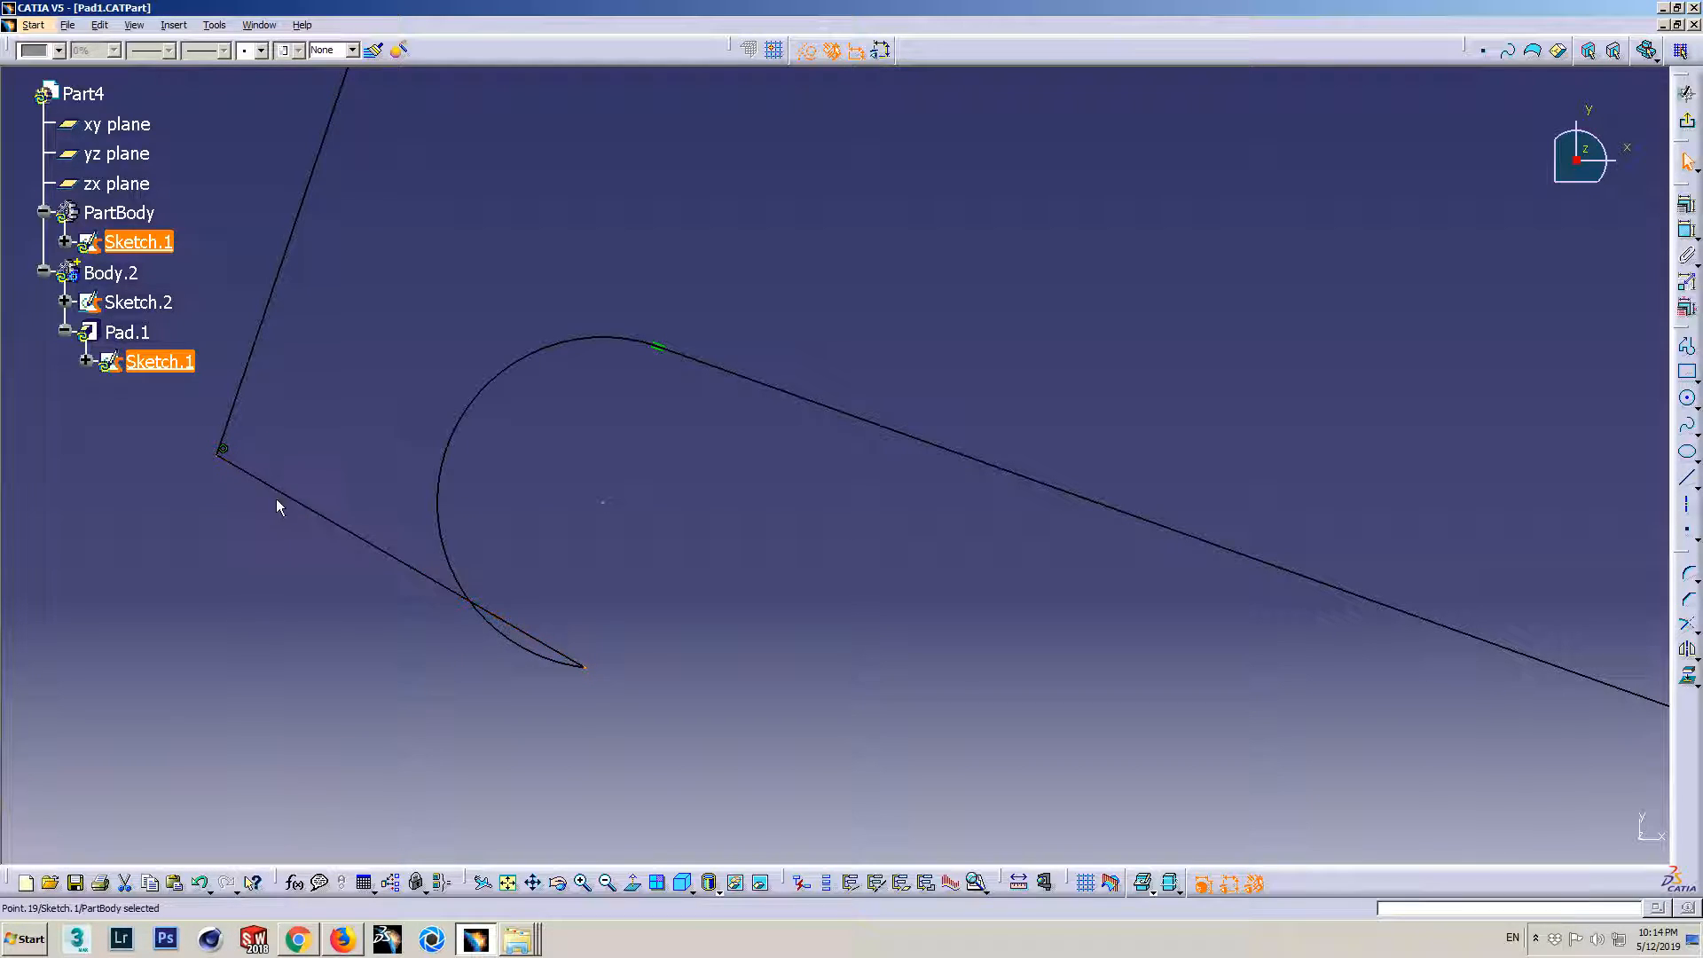
click(585, 671)
click(1695, 413)
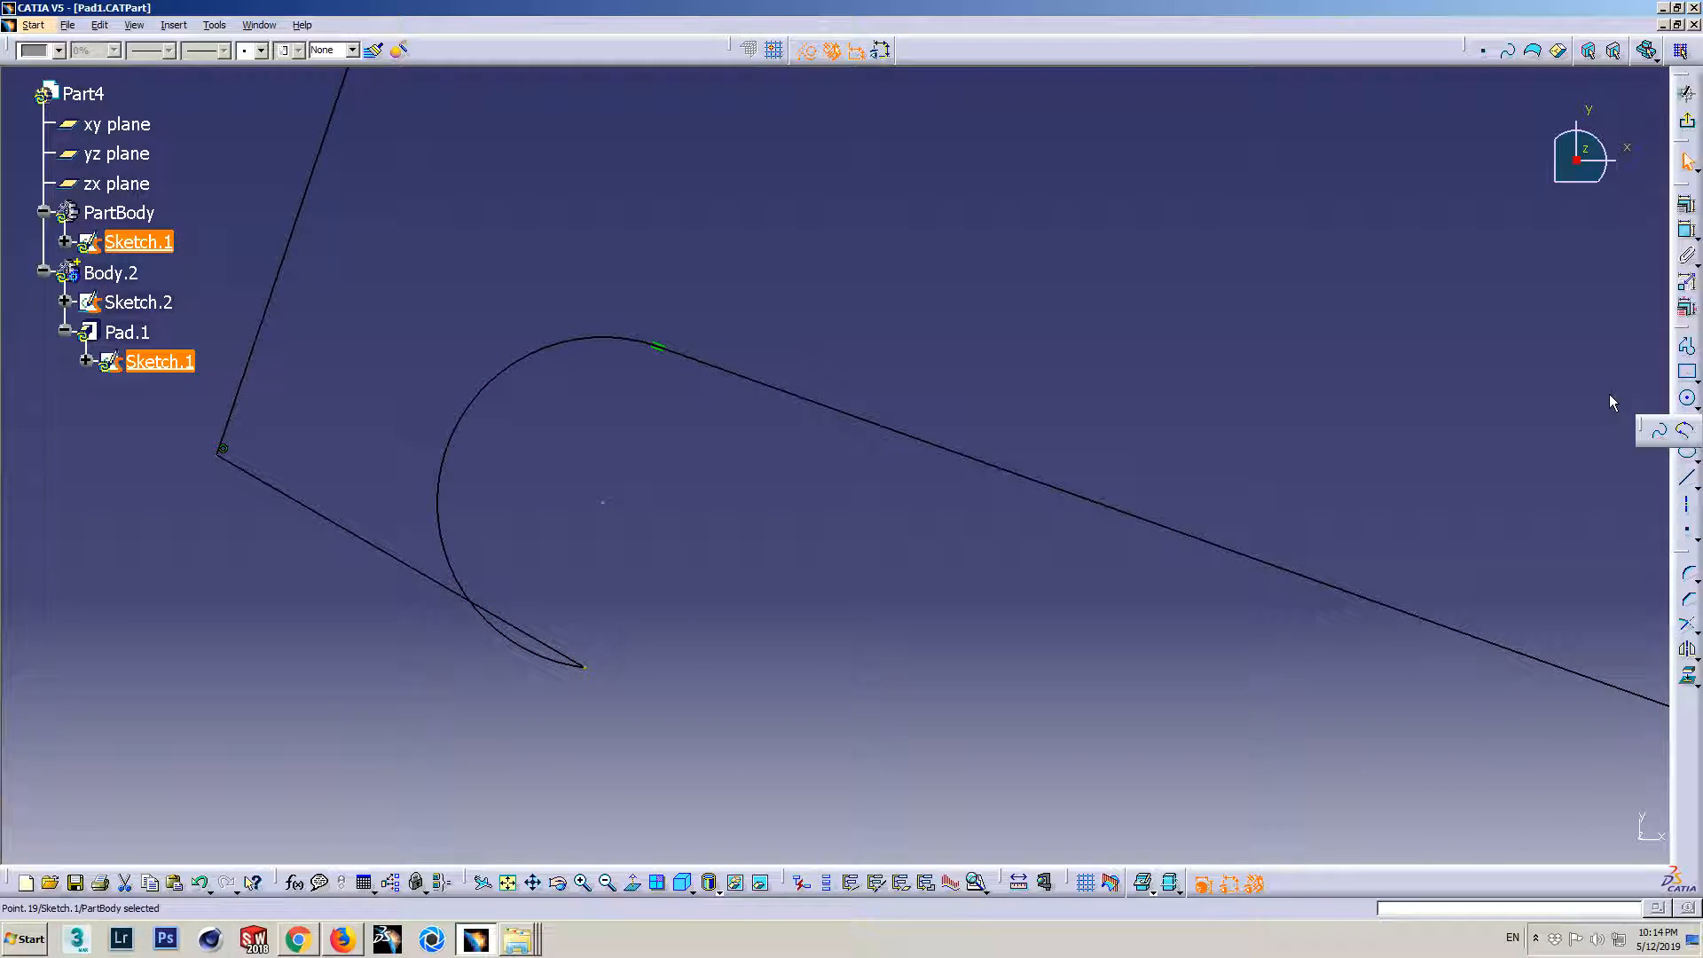
click(1694, 404)
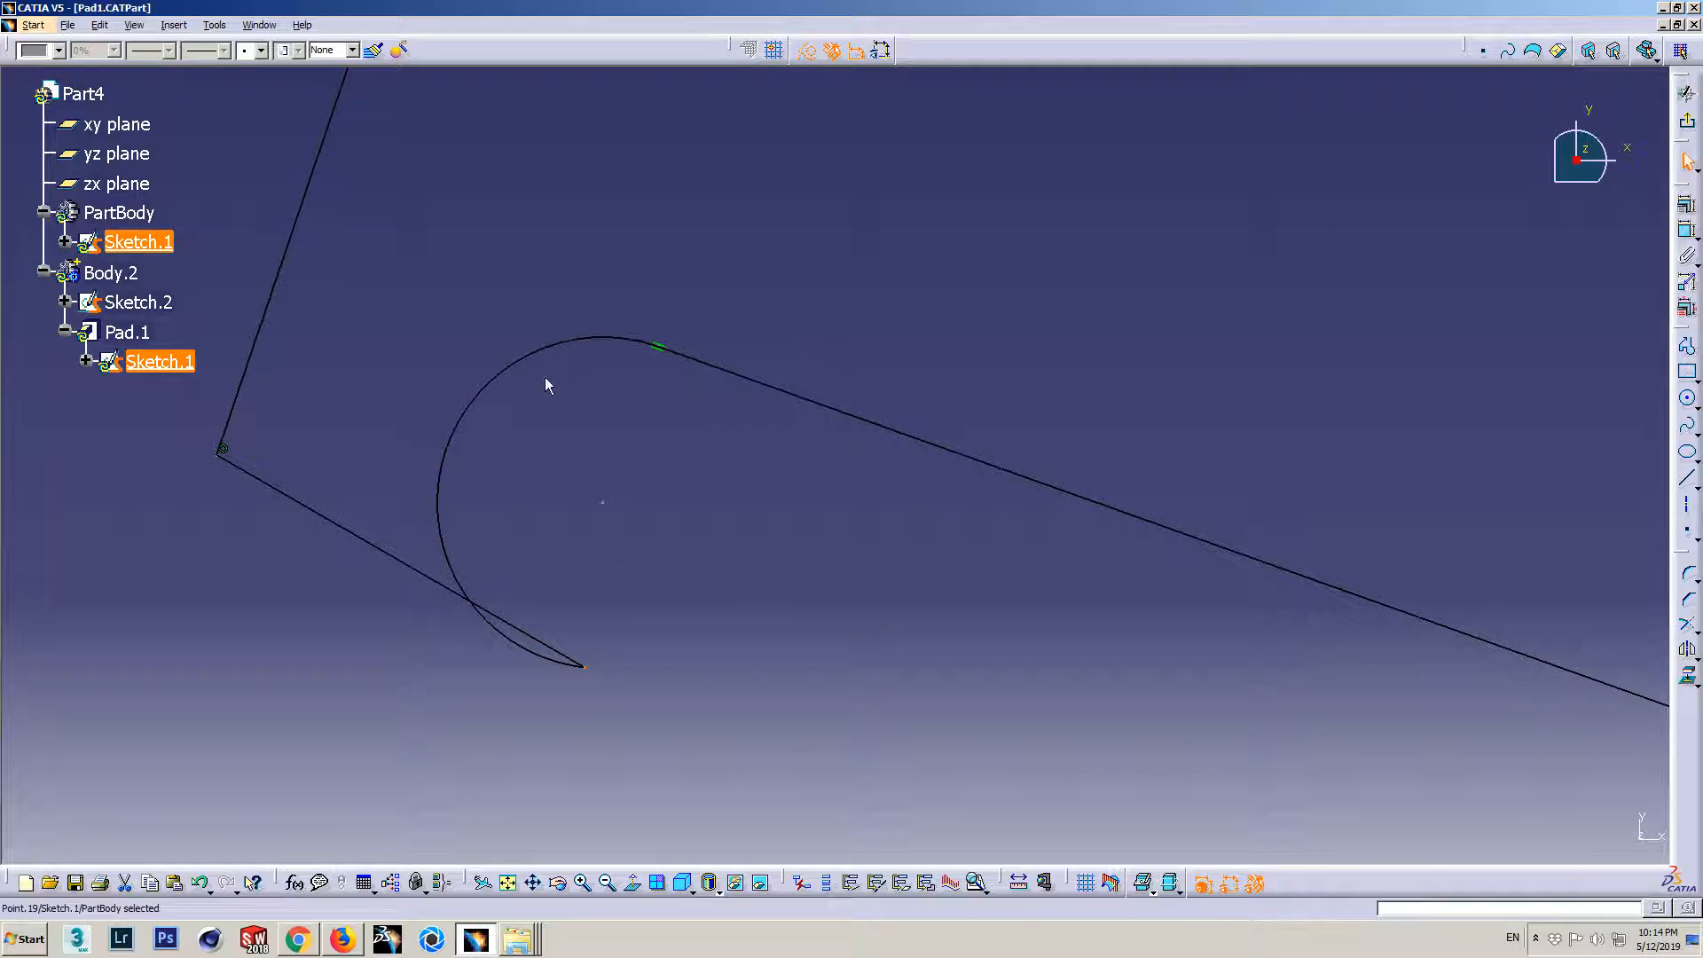
drag(587, 668, 429, 764)
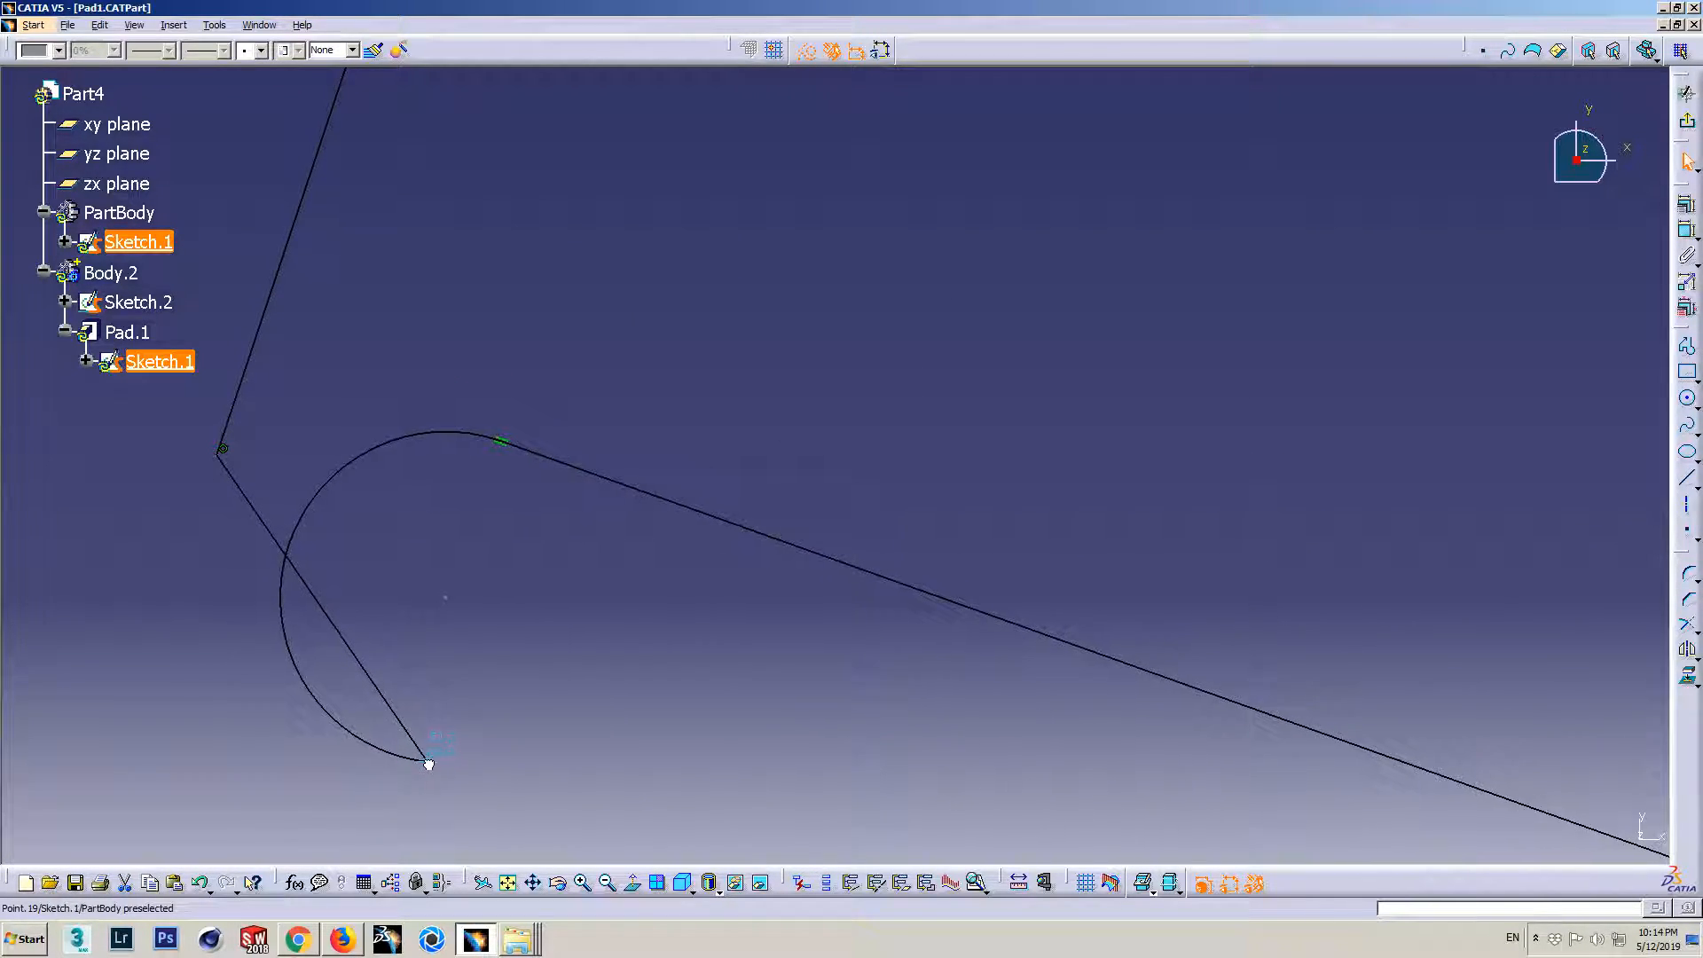
ctrl+middle_drag(761, 513, 768, 589)
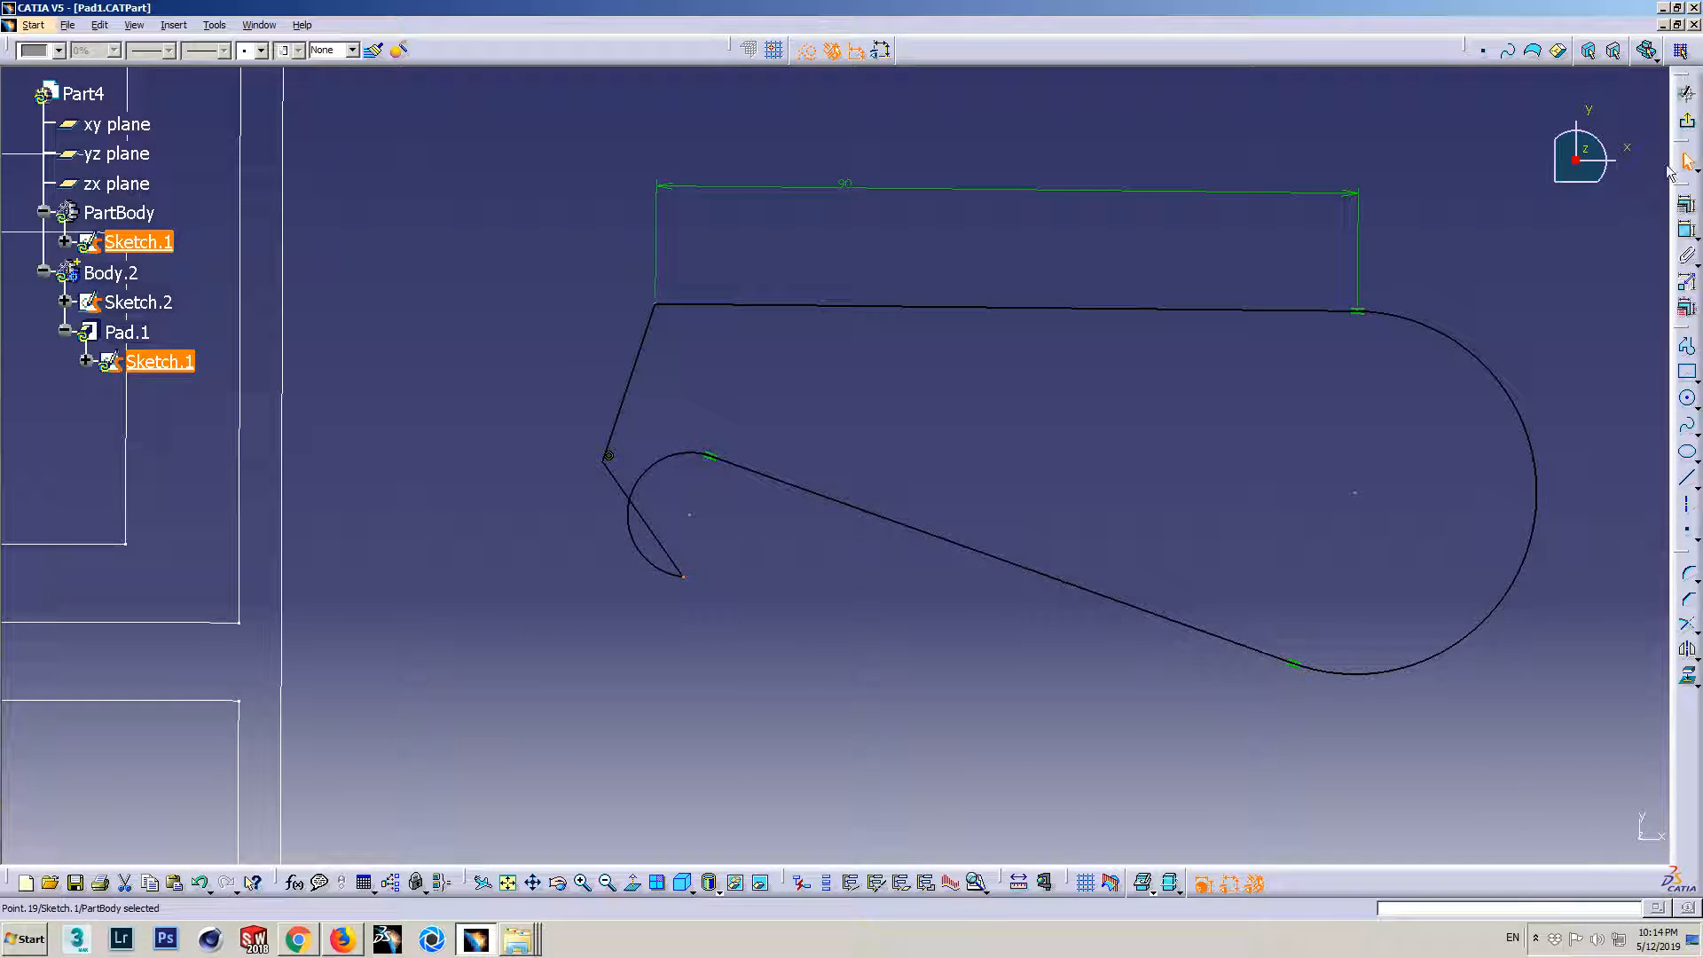
- Exit the sketch, update the part and move the update diagnosis aside to read the error on Pad.1
click(1690, 125)
middle_drag(752, 433, 733, 651)
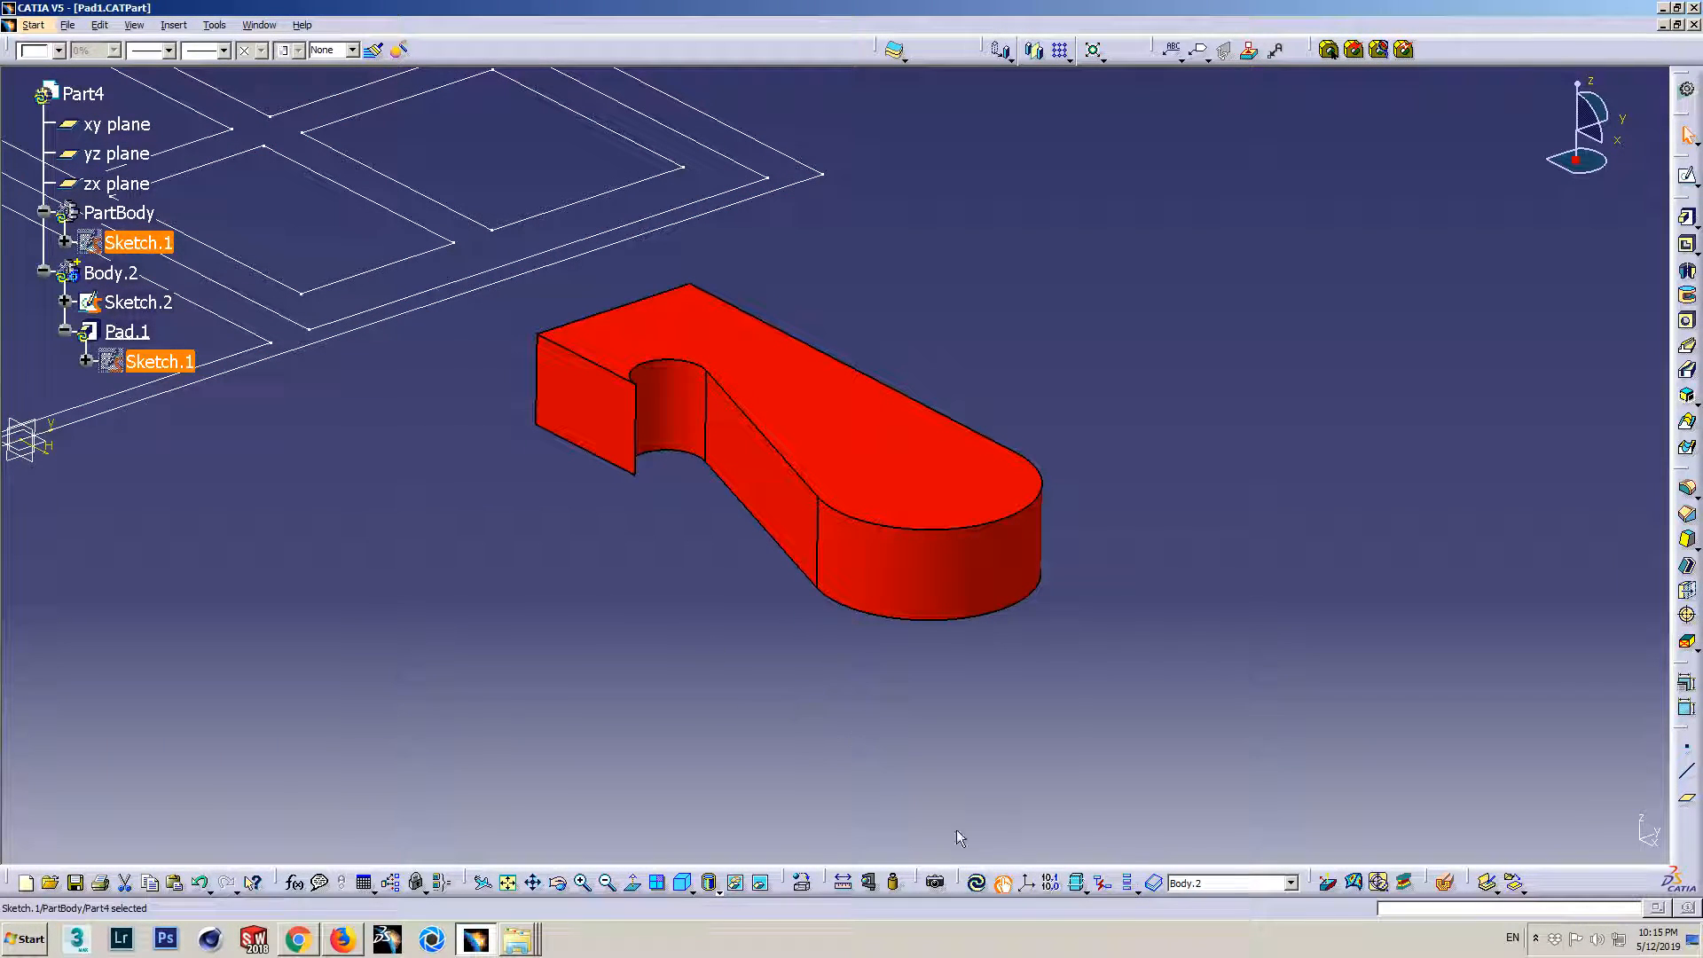
click(977, 885)
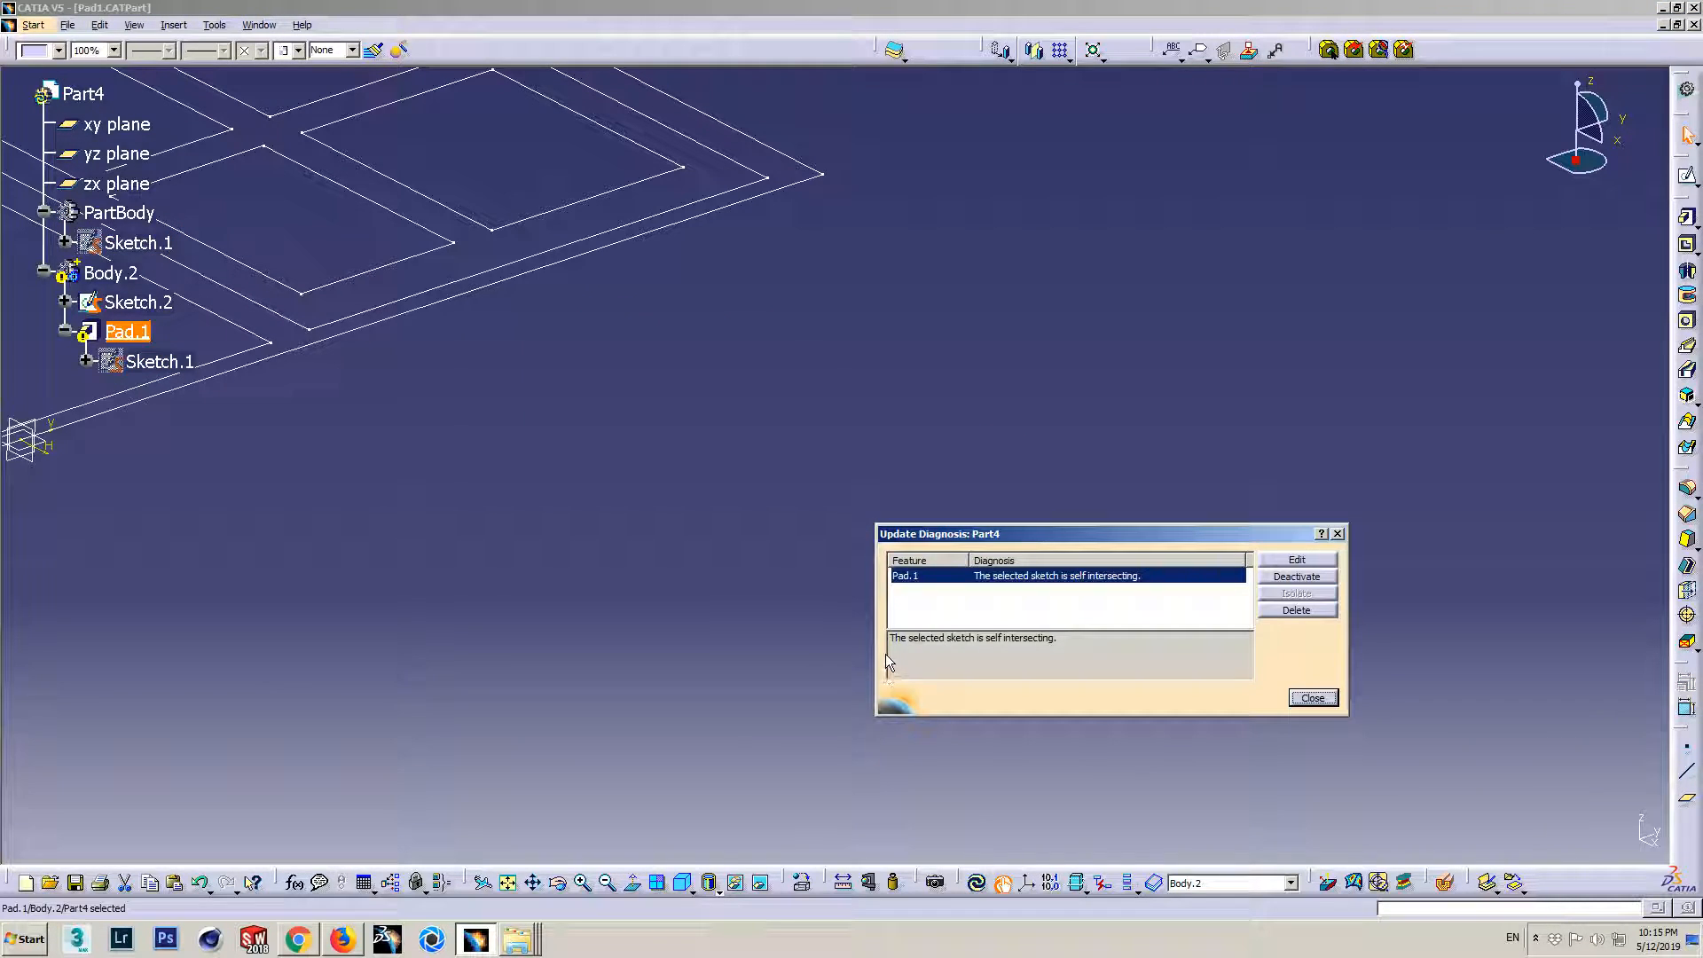
drag(979, 540, 715, 557)
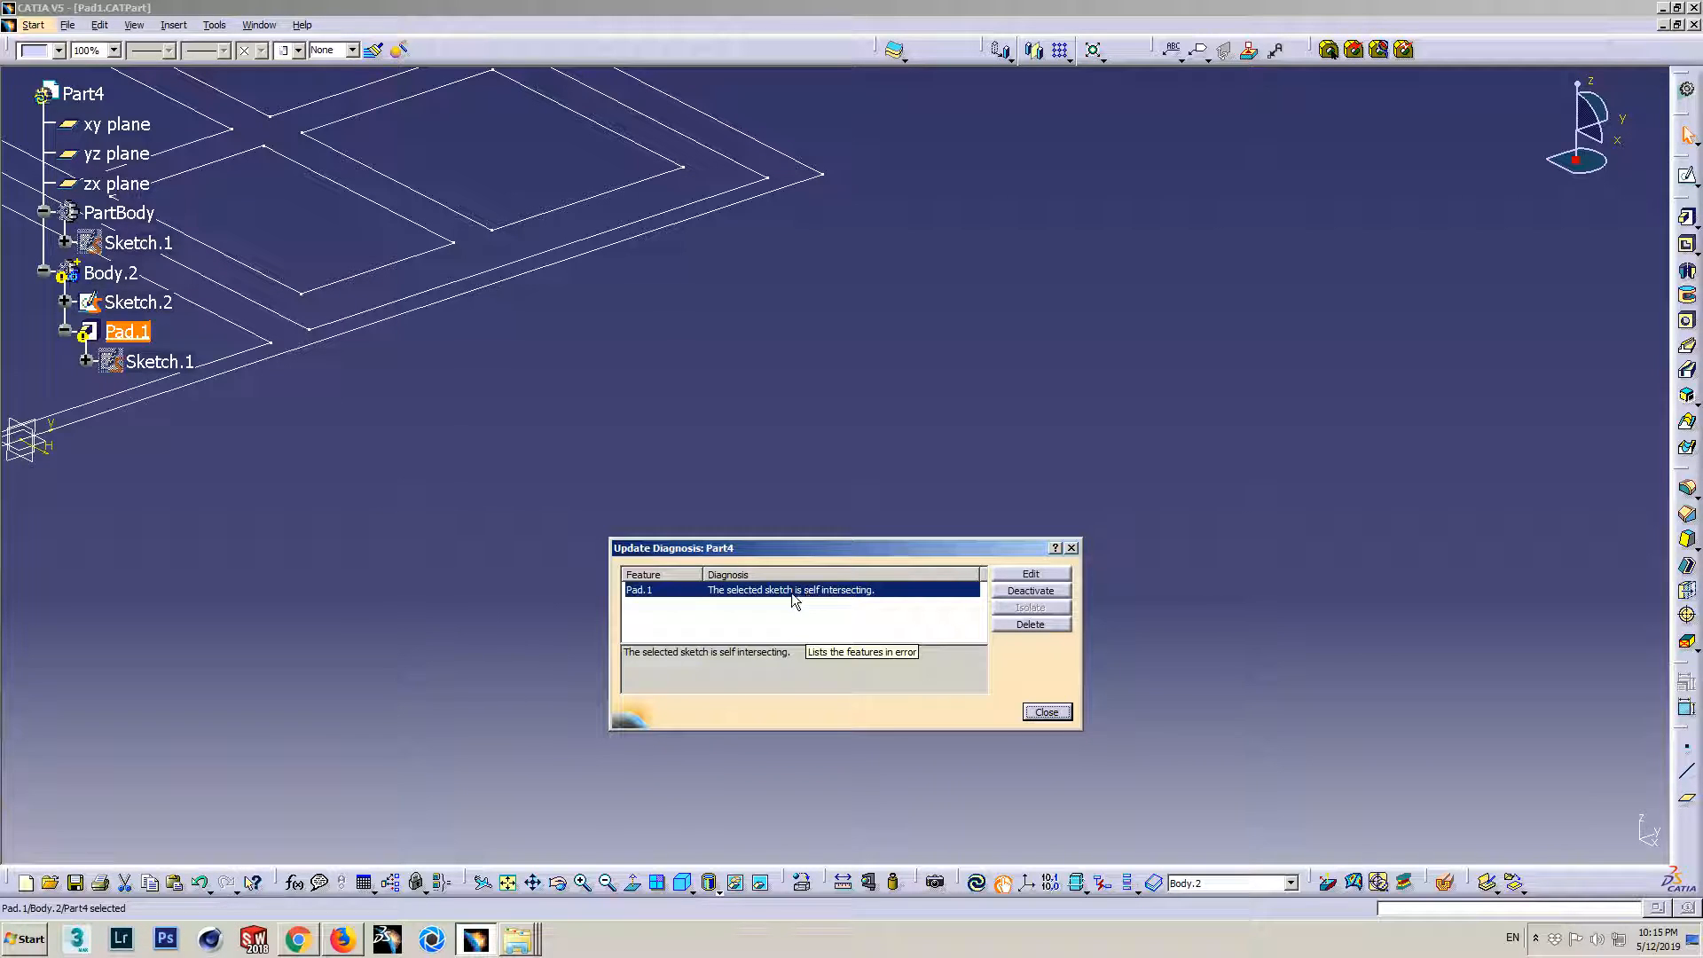
- Edit Pad.1 from the update diagnosis, close the diagnosis and reopen the pad's profile Sketch.1
click(1020, 574)
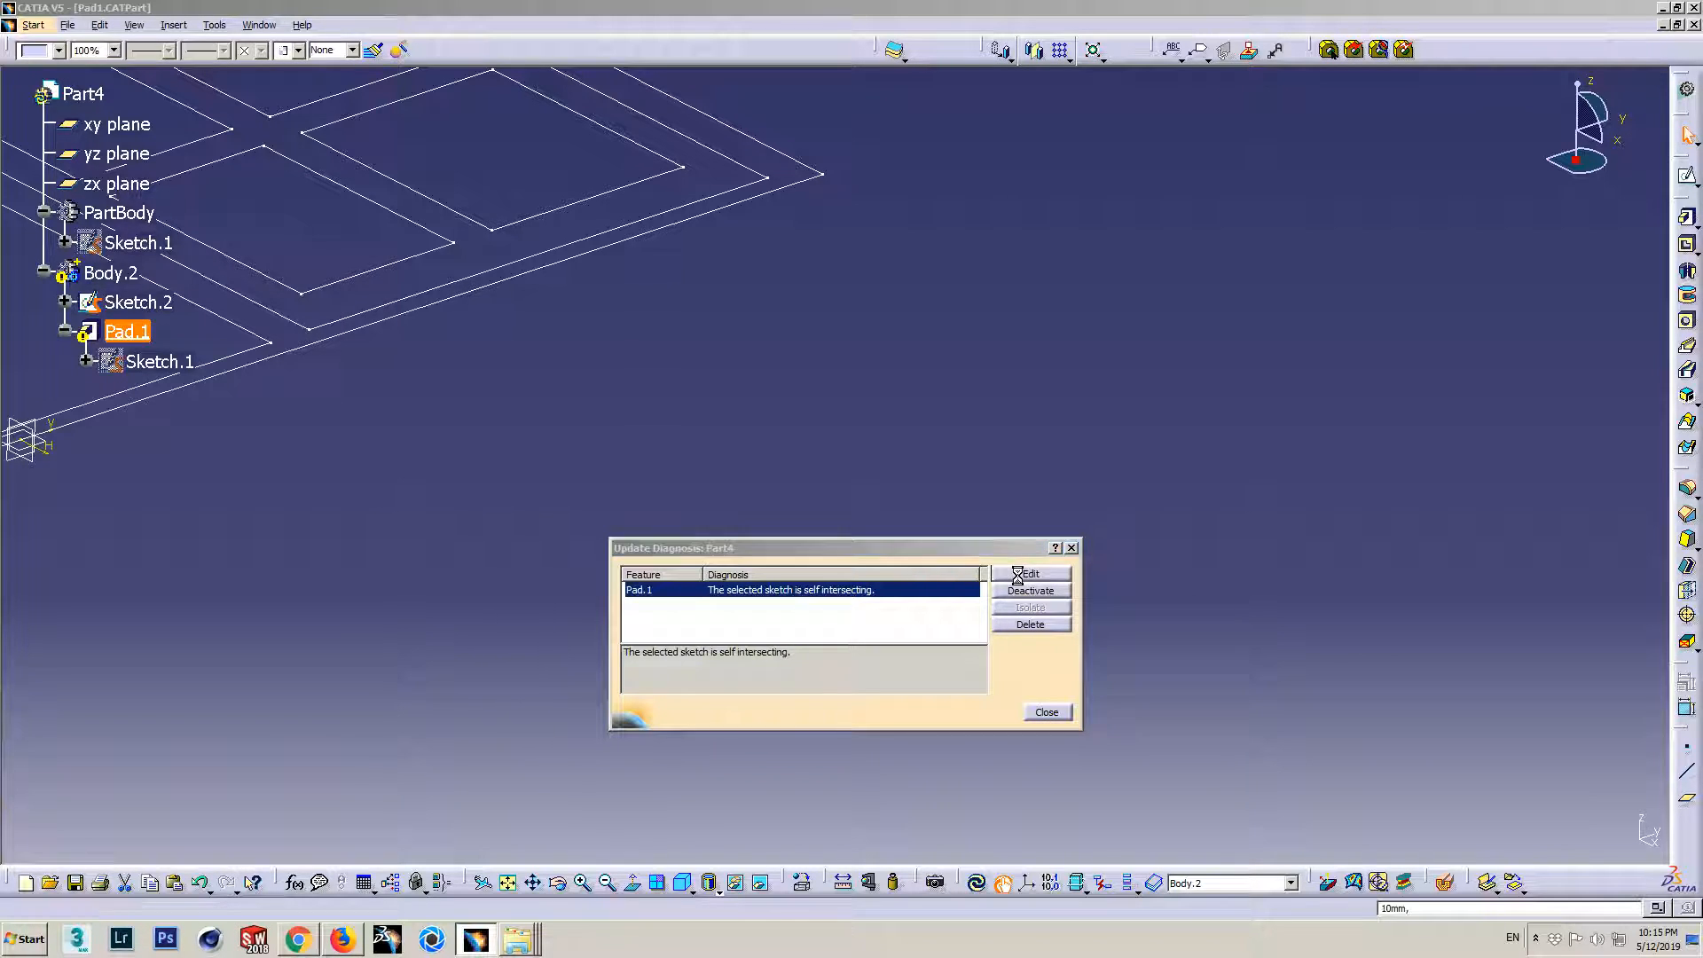
click(941, 506)
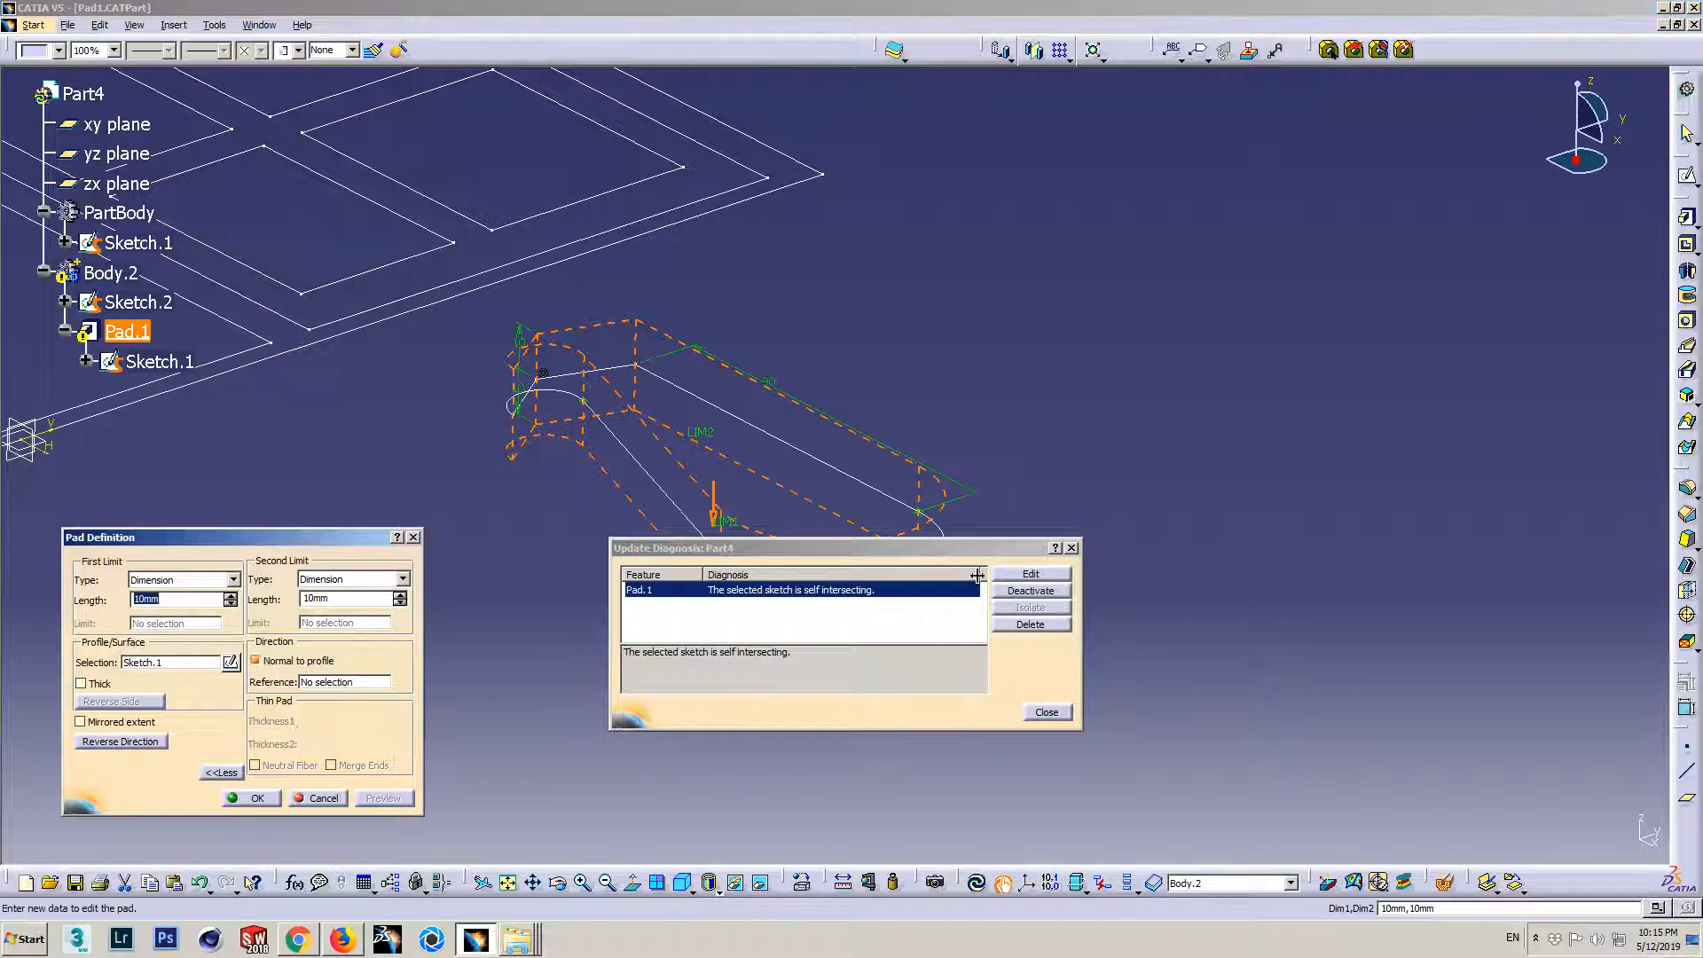
click(1035, 714)
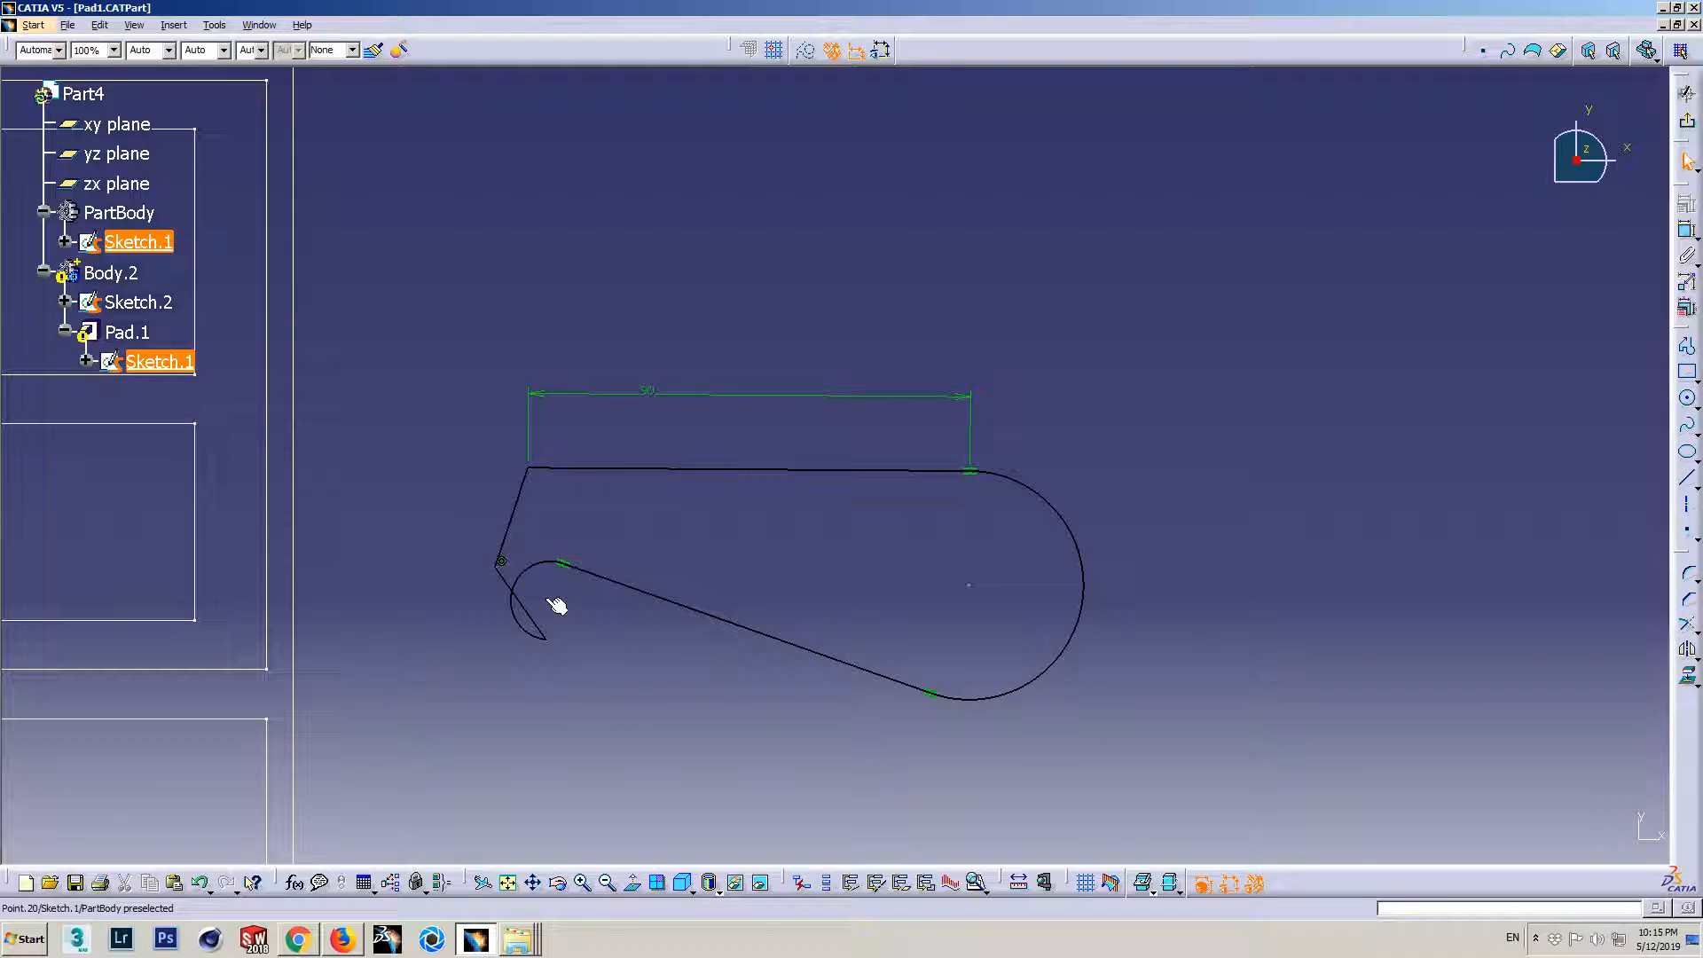
- Move the profile's small arc up and right until the short lower line stops crossing it, then exit the sketch and update the part
drag(550, 598, 646, 503)
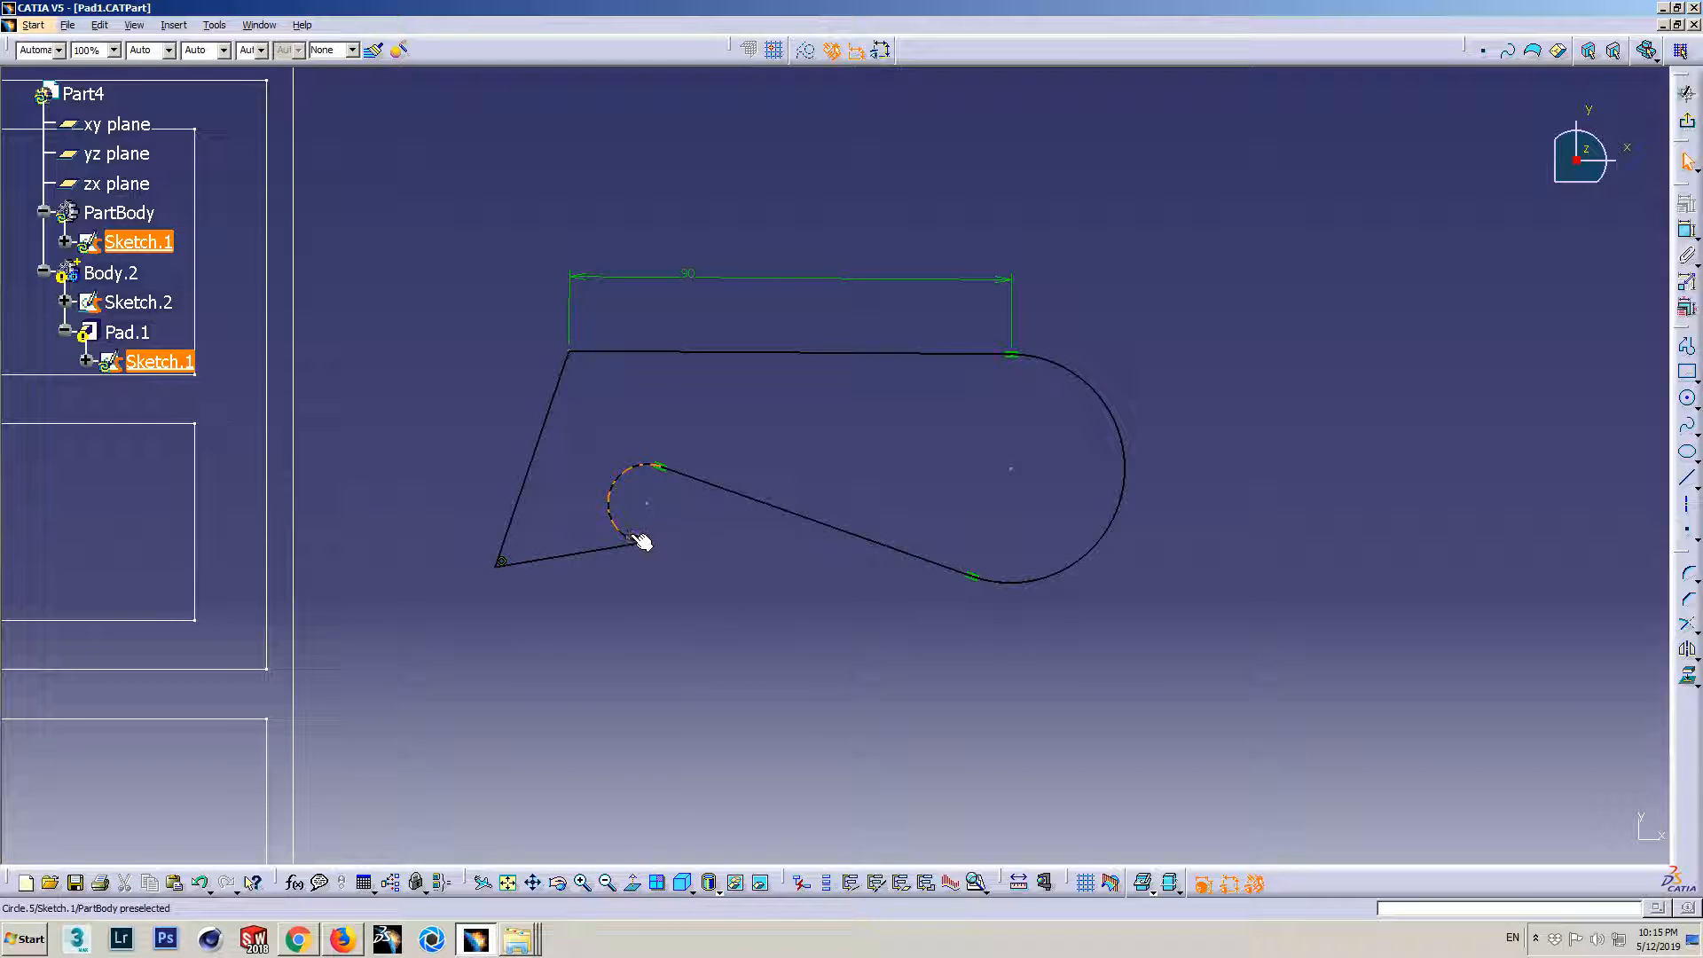
click(1686, 121)
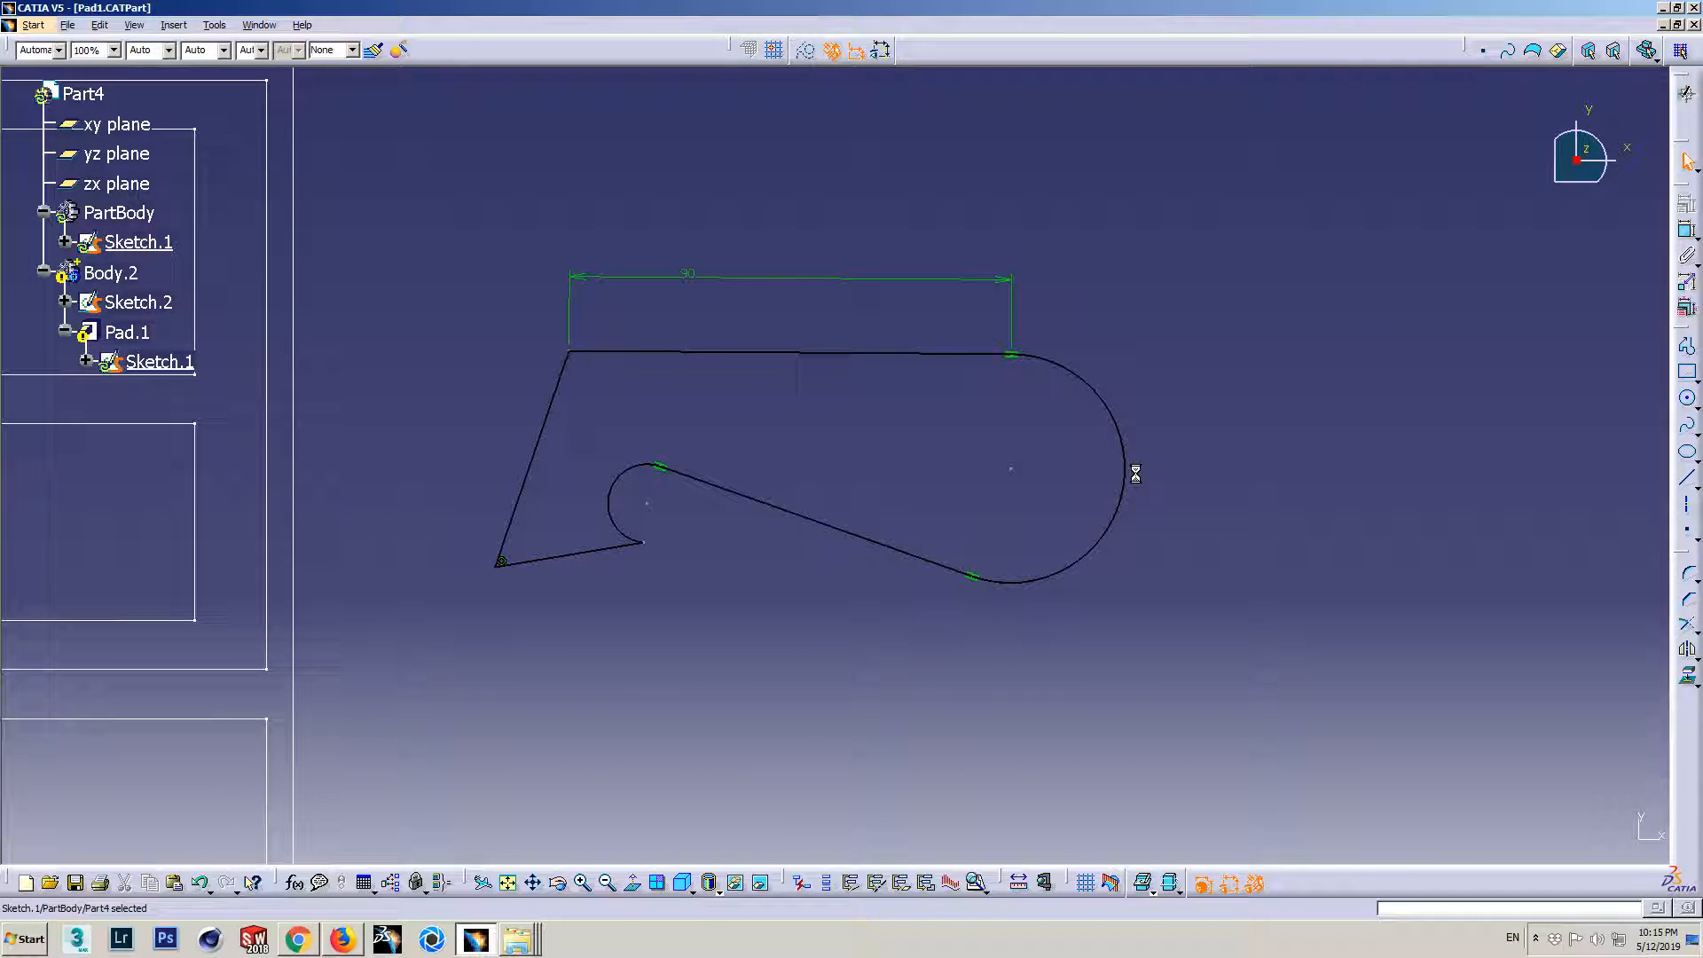
middle_drag(830, 477, 1017, 533)
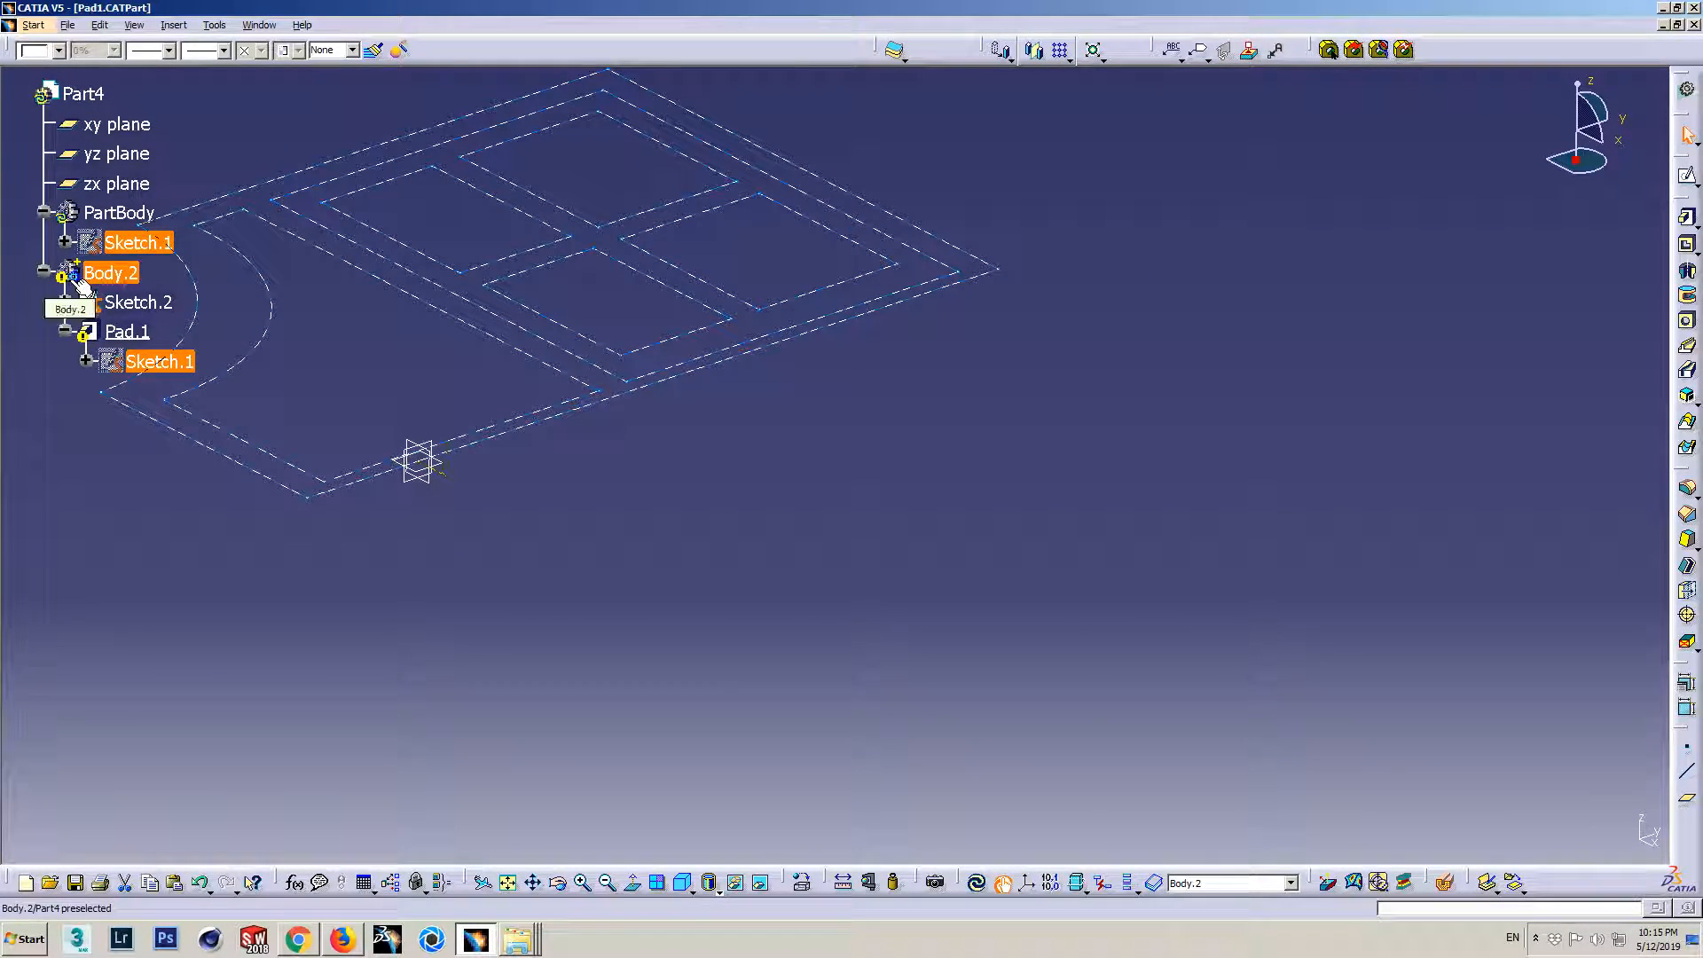
click(976, 881)
mouse_move(924, 504)
middle_down()
mouse_move(760, 704)
mouse_move(916, 657)
mouse_move(999, 556)
middle_up()
middle_drag(879, 582, 783, 575)
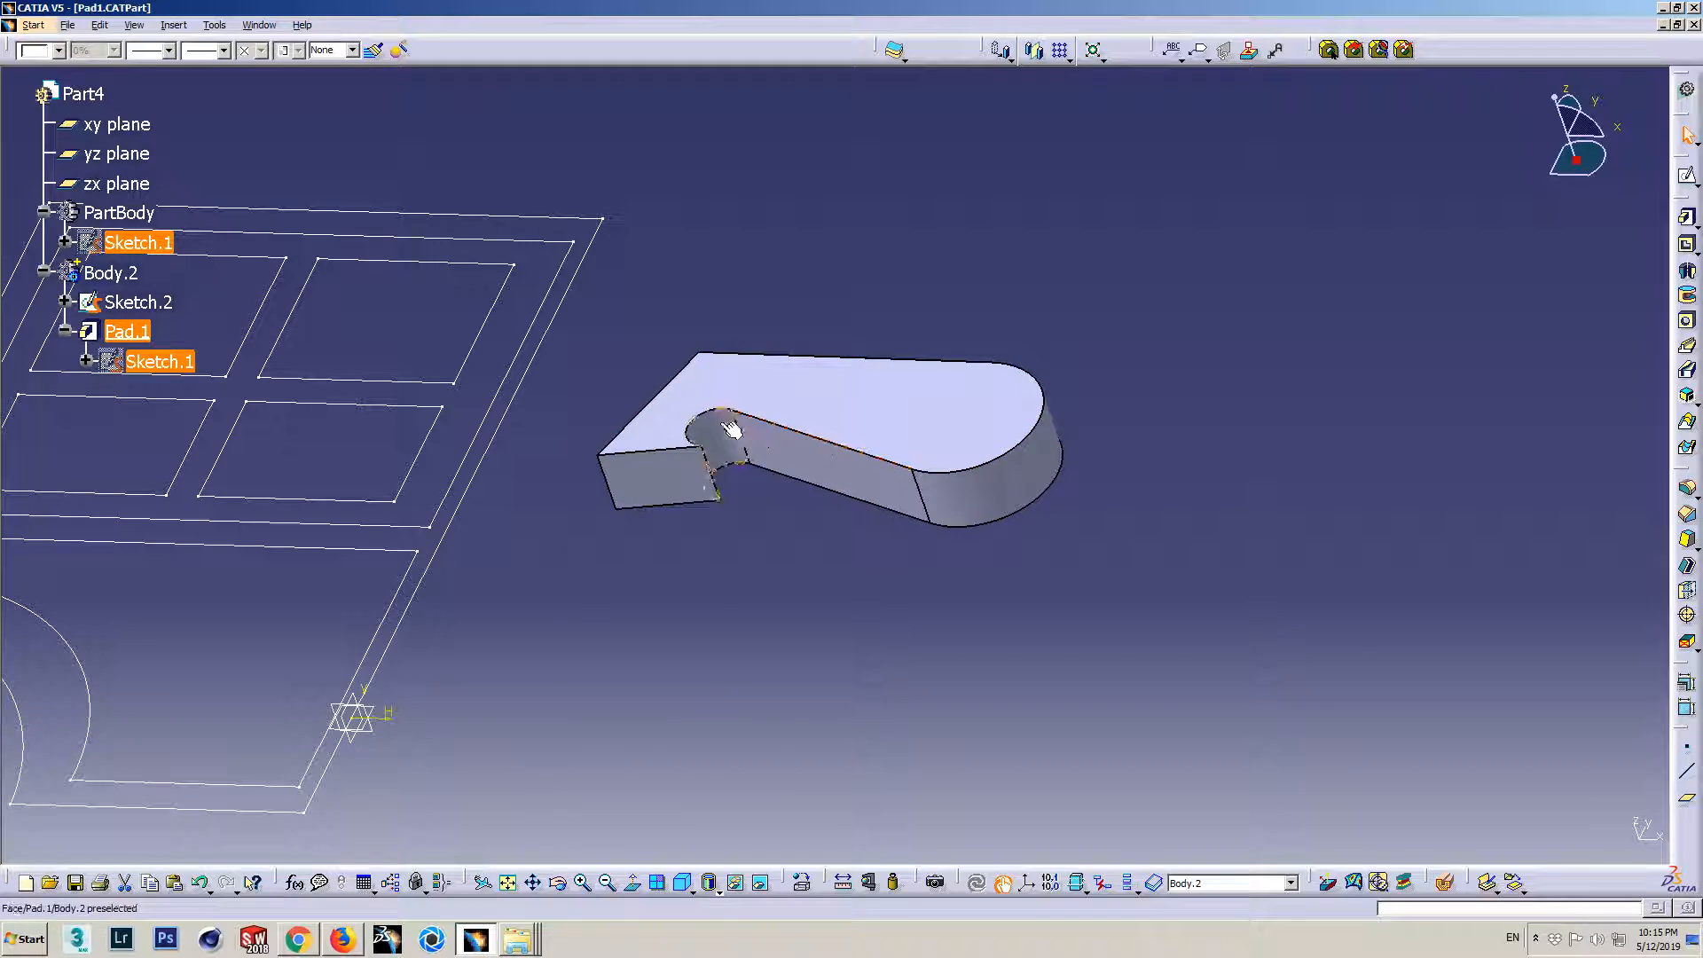
- Switch to the CATIA documentation in Firefox and read the About Profiles and Changing Profiles sections on creating pads
click(298, 938)
click(343, 942)
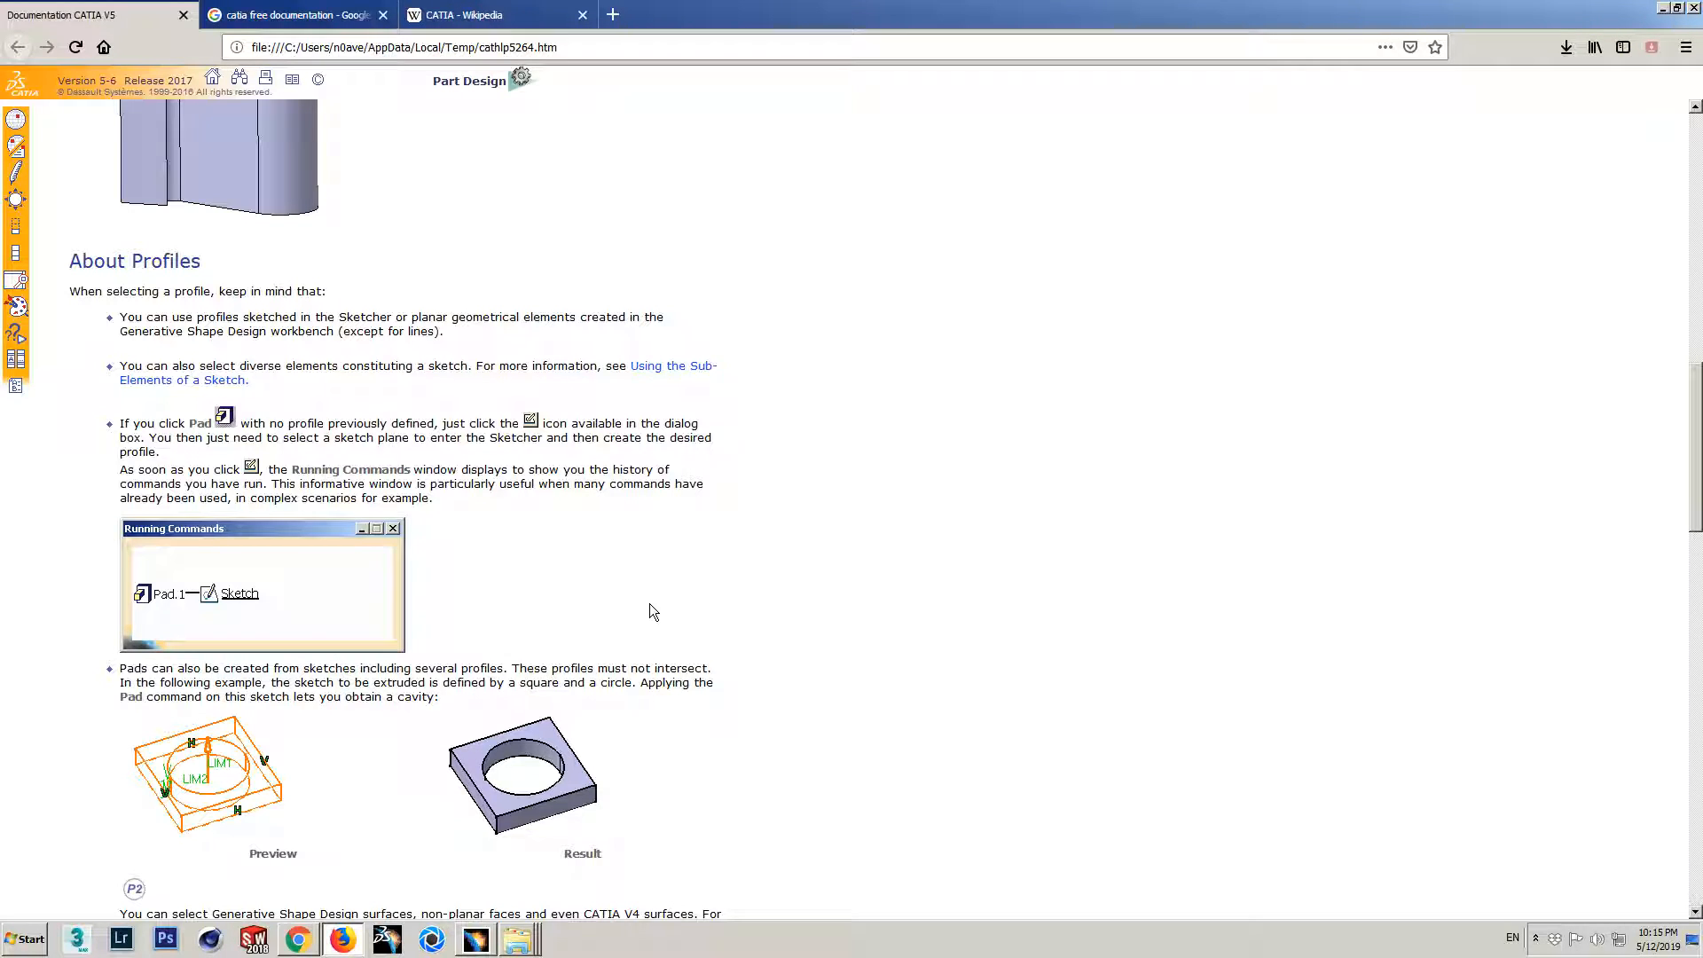
scroll(657, 564, down, 2)
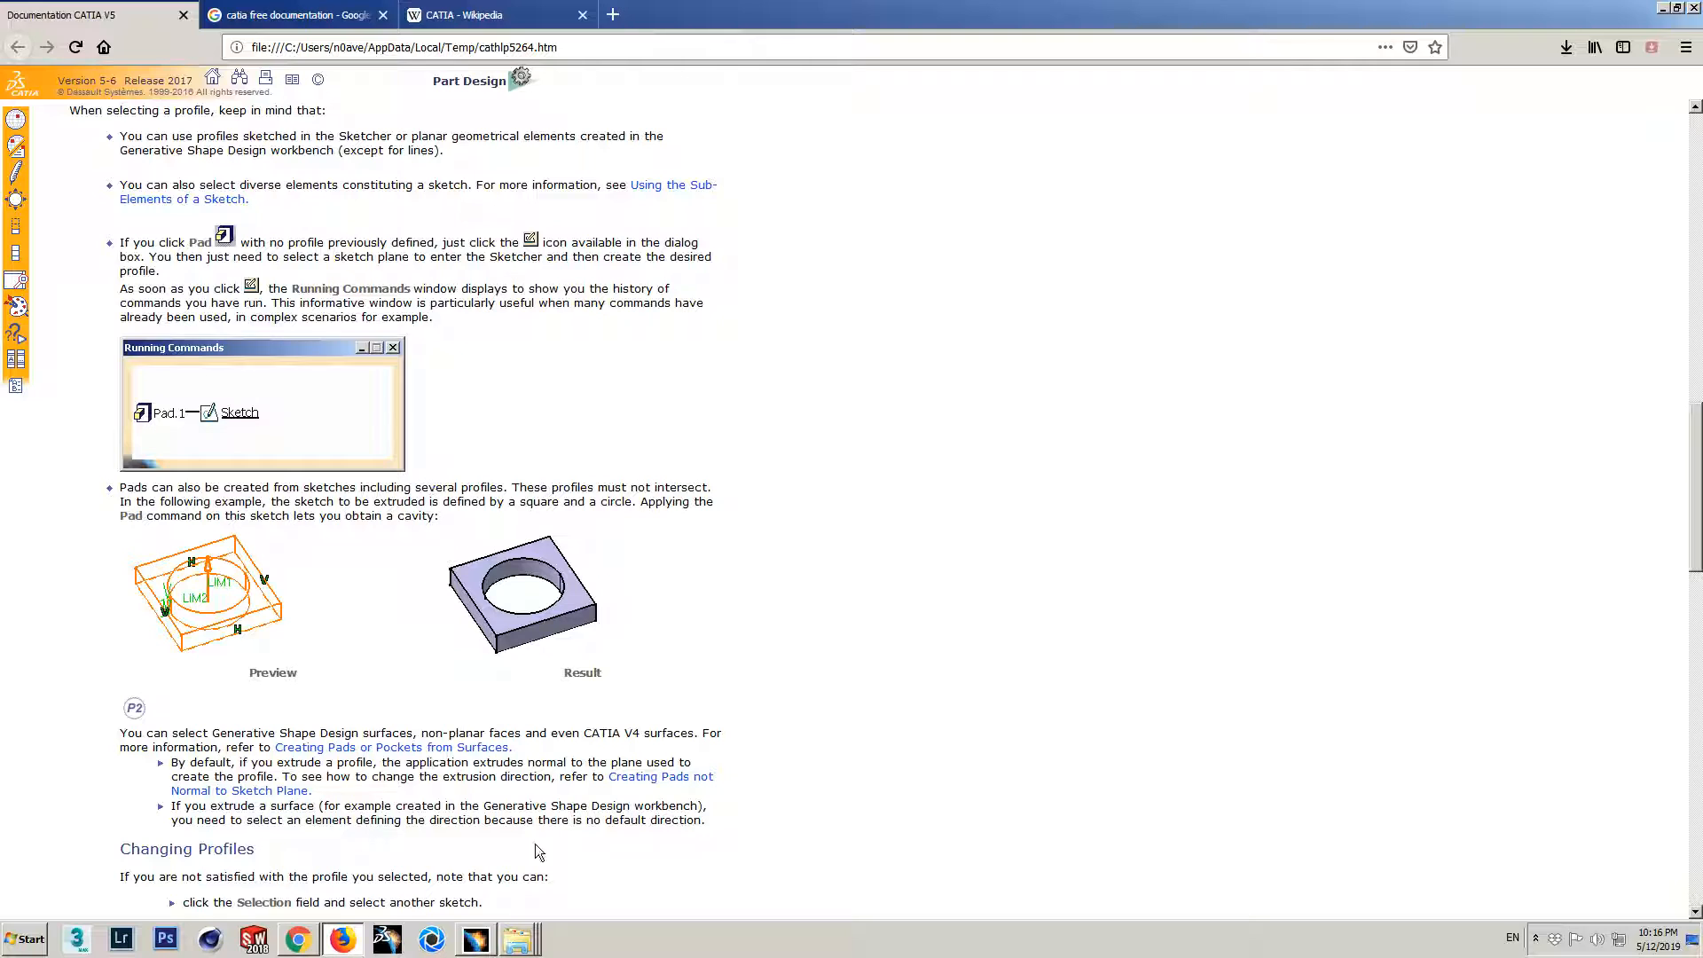
click(475, 939)
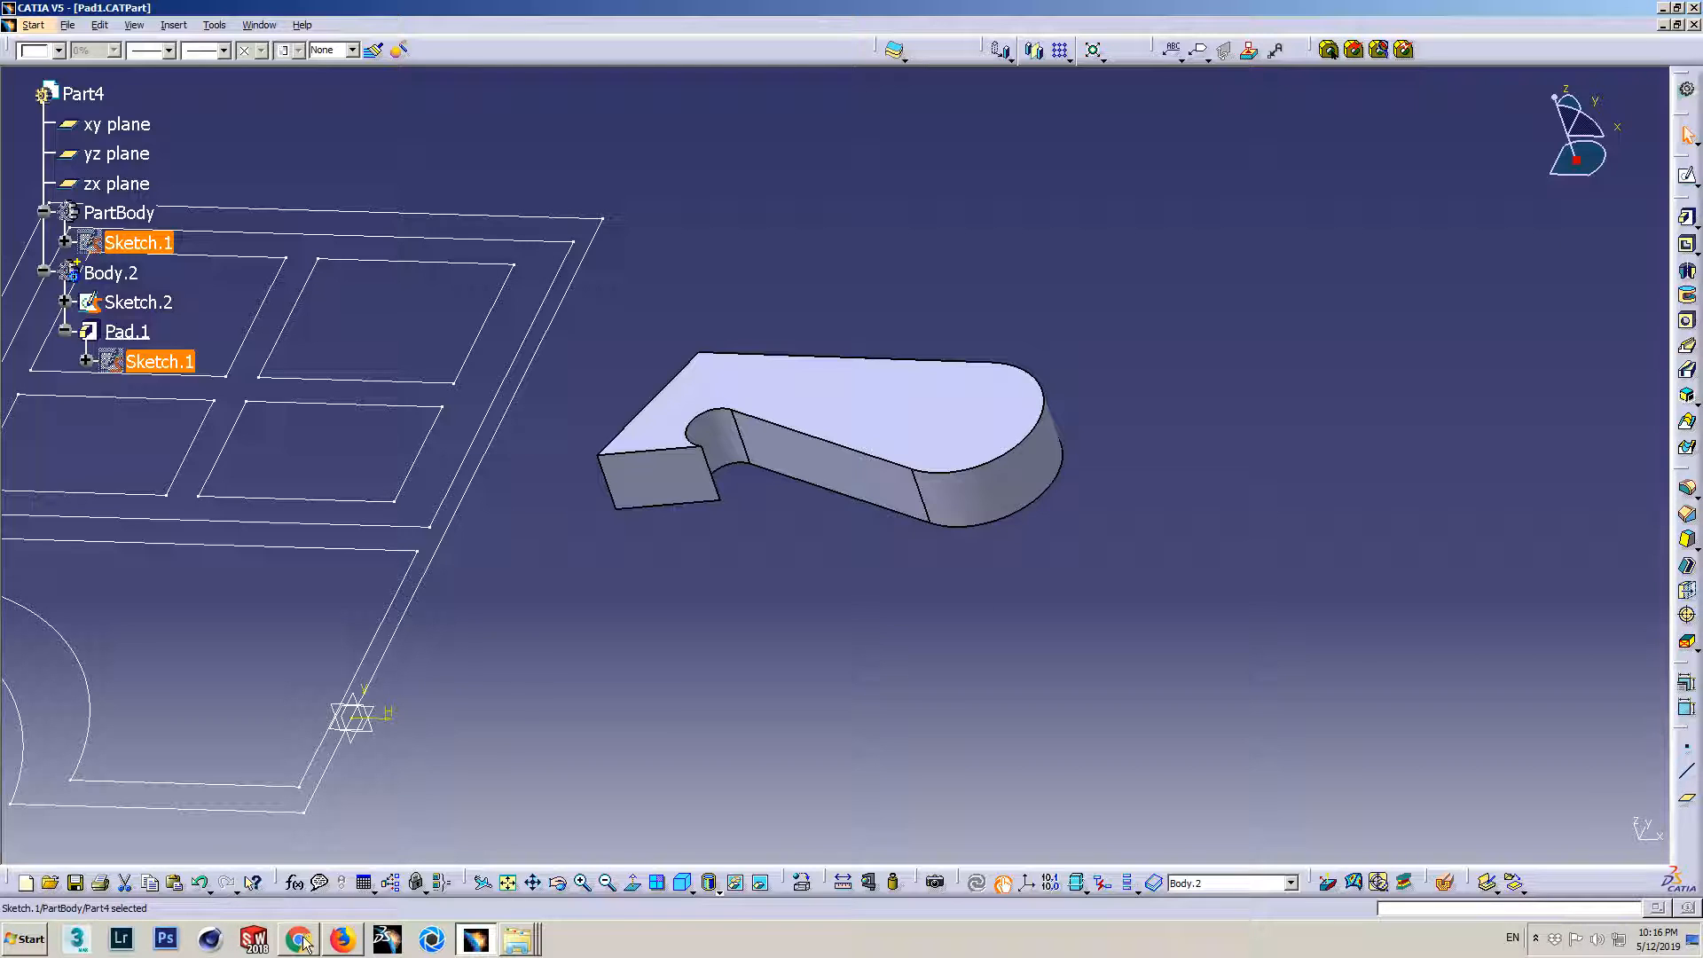
click(24, 28)
click(1100, 281)
click(292, 942)
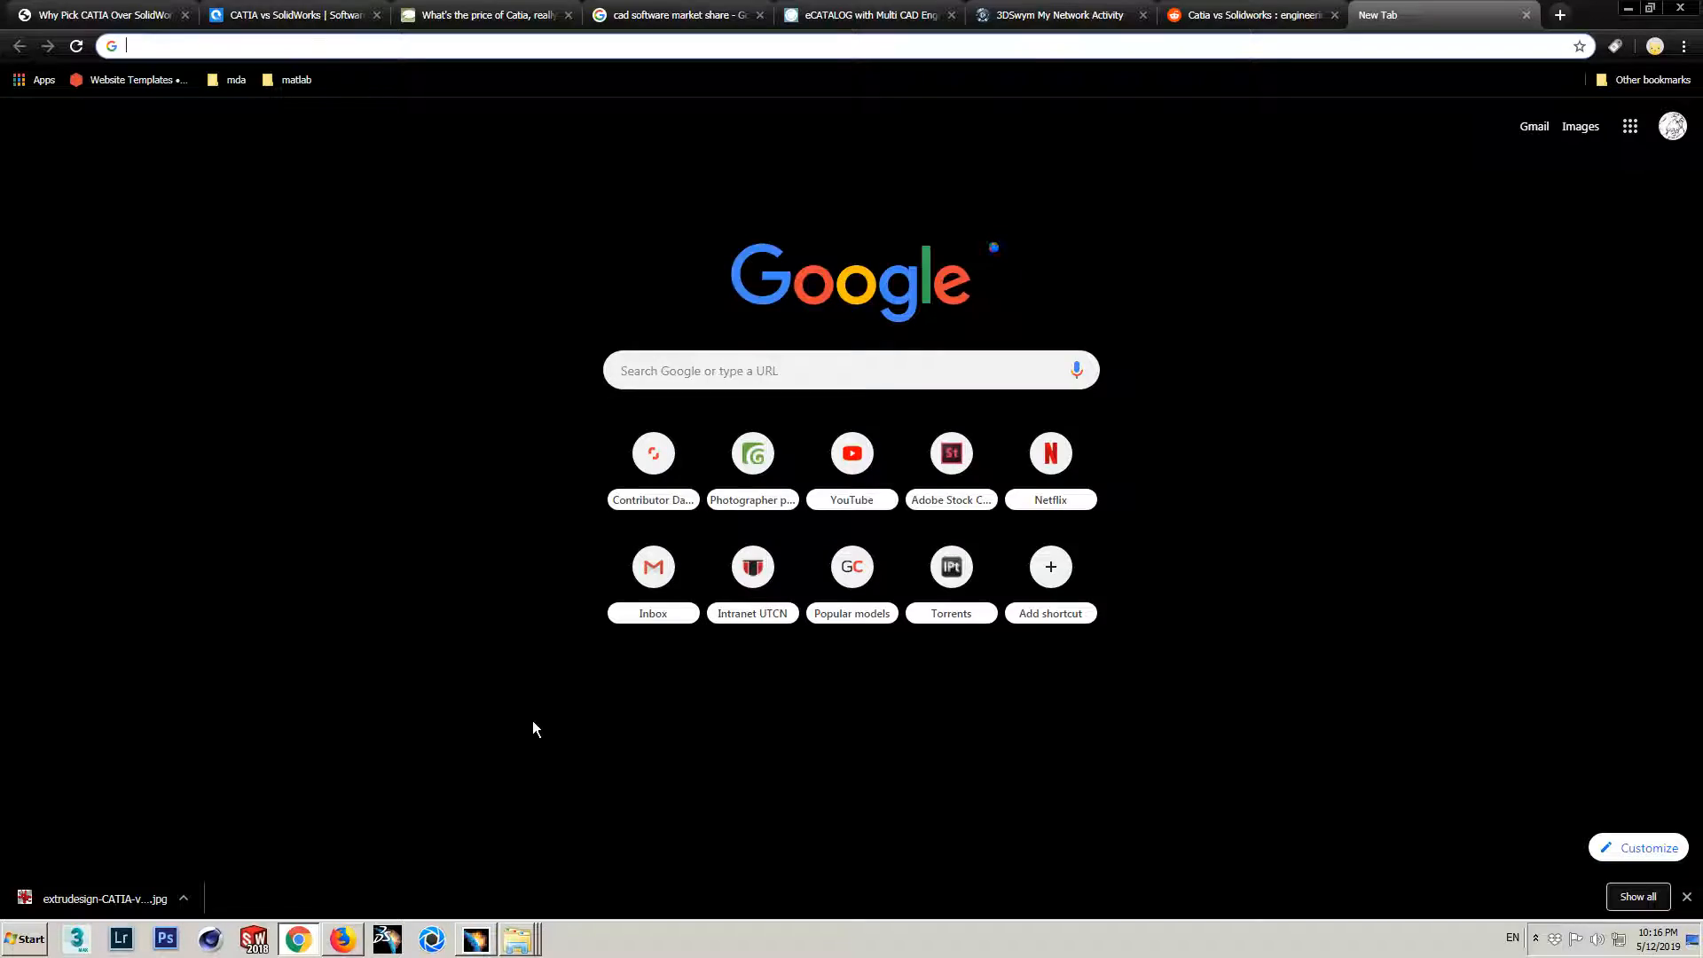
click(343, 939)
scroll(594, 710, down, 6)
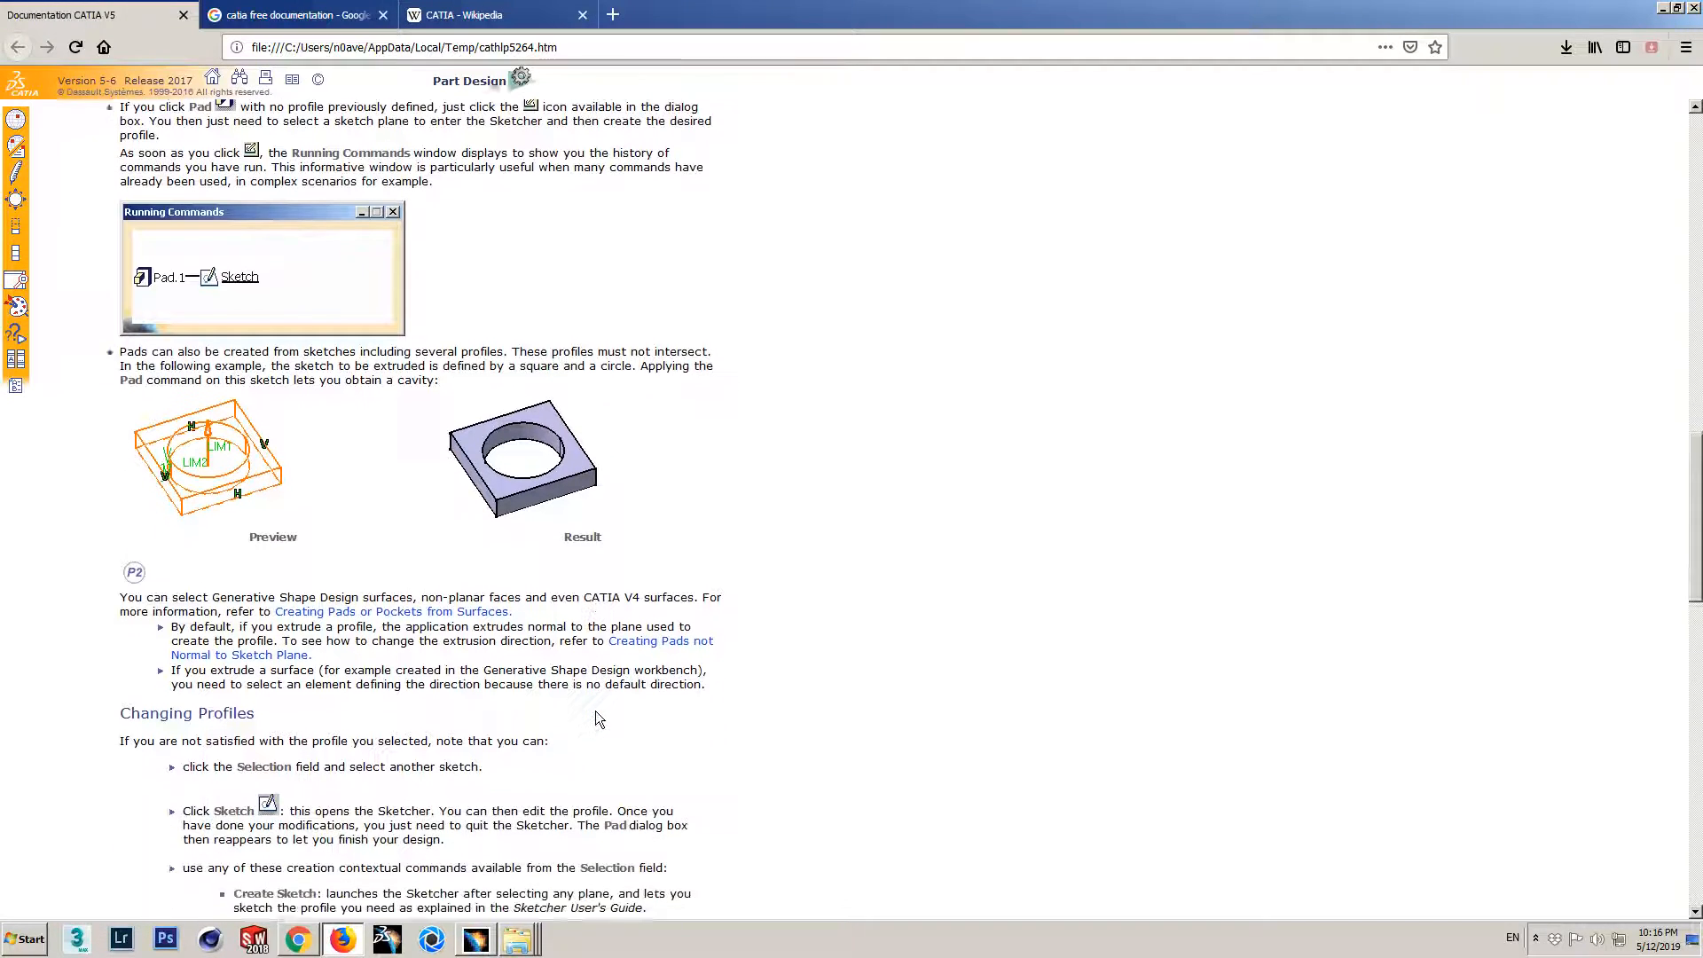
scroll(594, 715, down, 2)
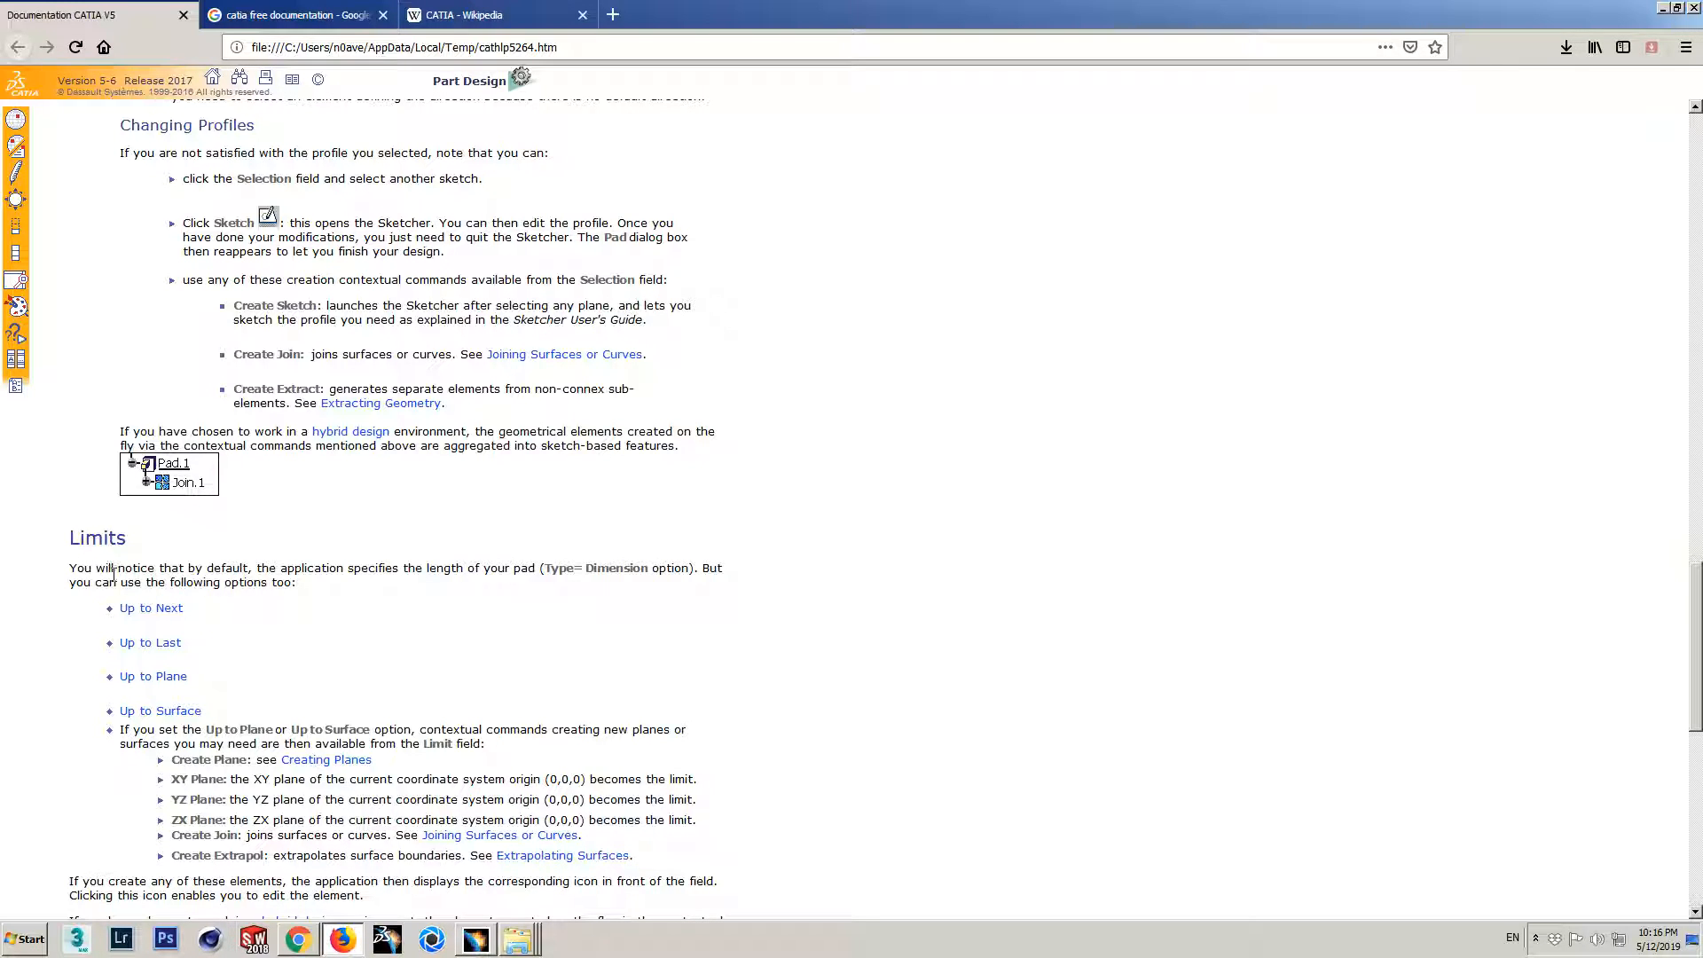
- Review the pad limit options in the documentation's Limits section and open the Up to Next page
click(149, 607)
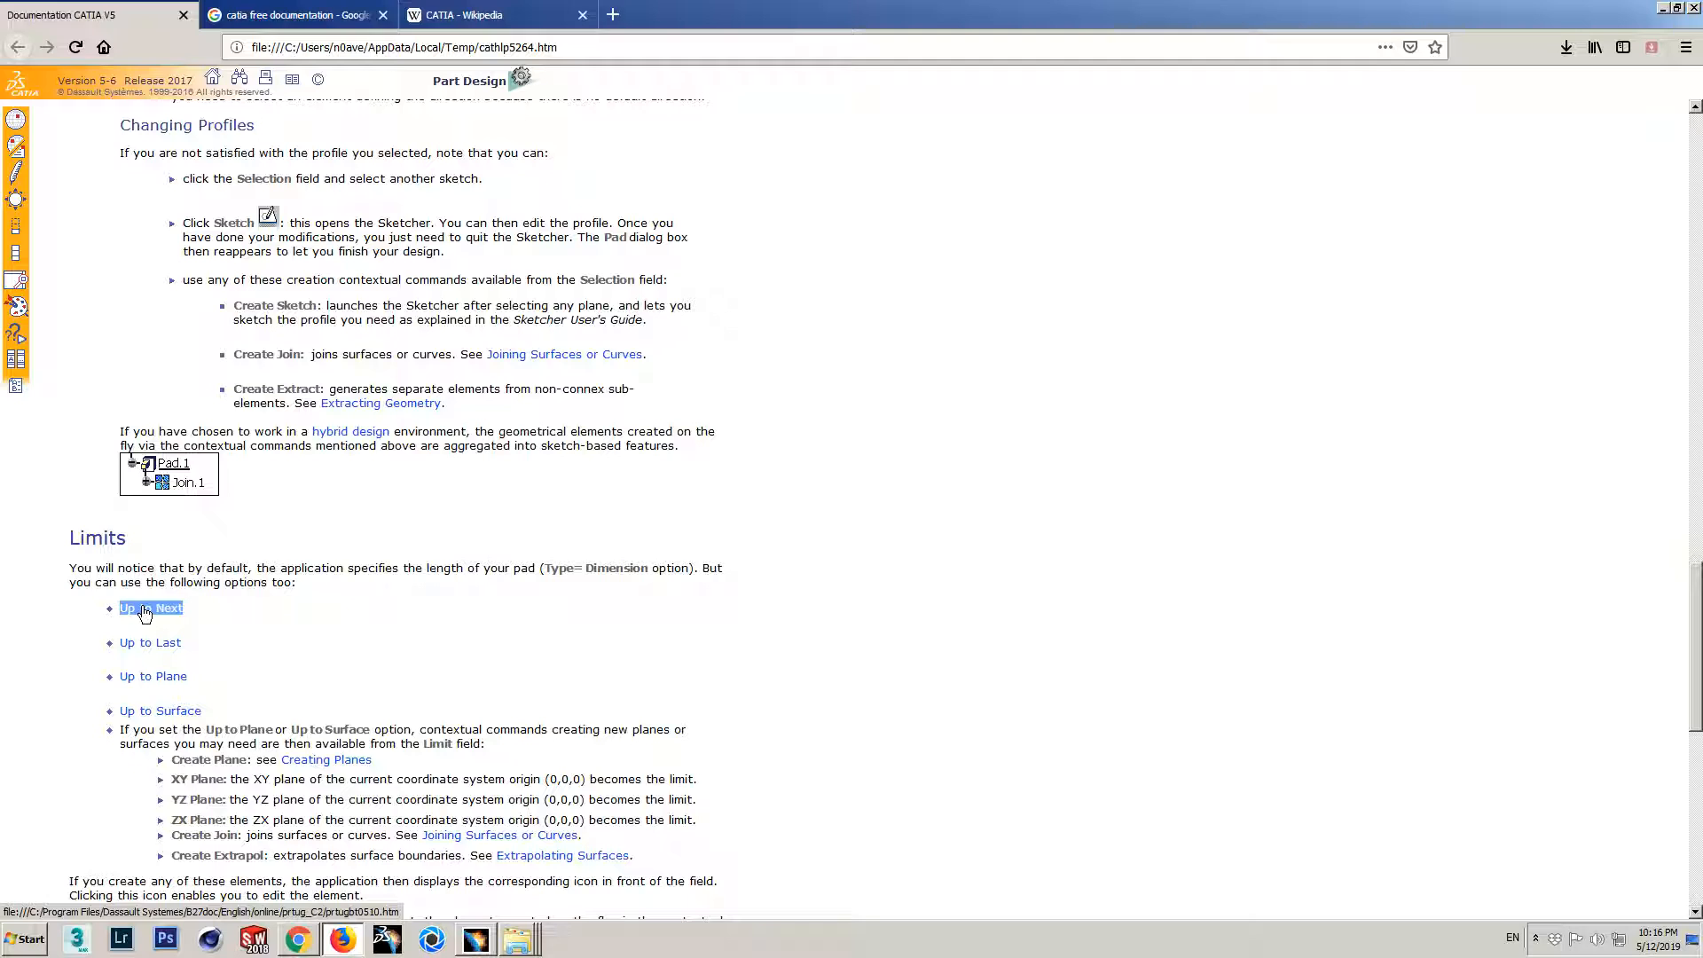
click(167, 644)
click(167, 678)
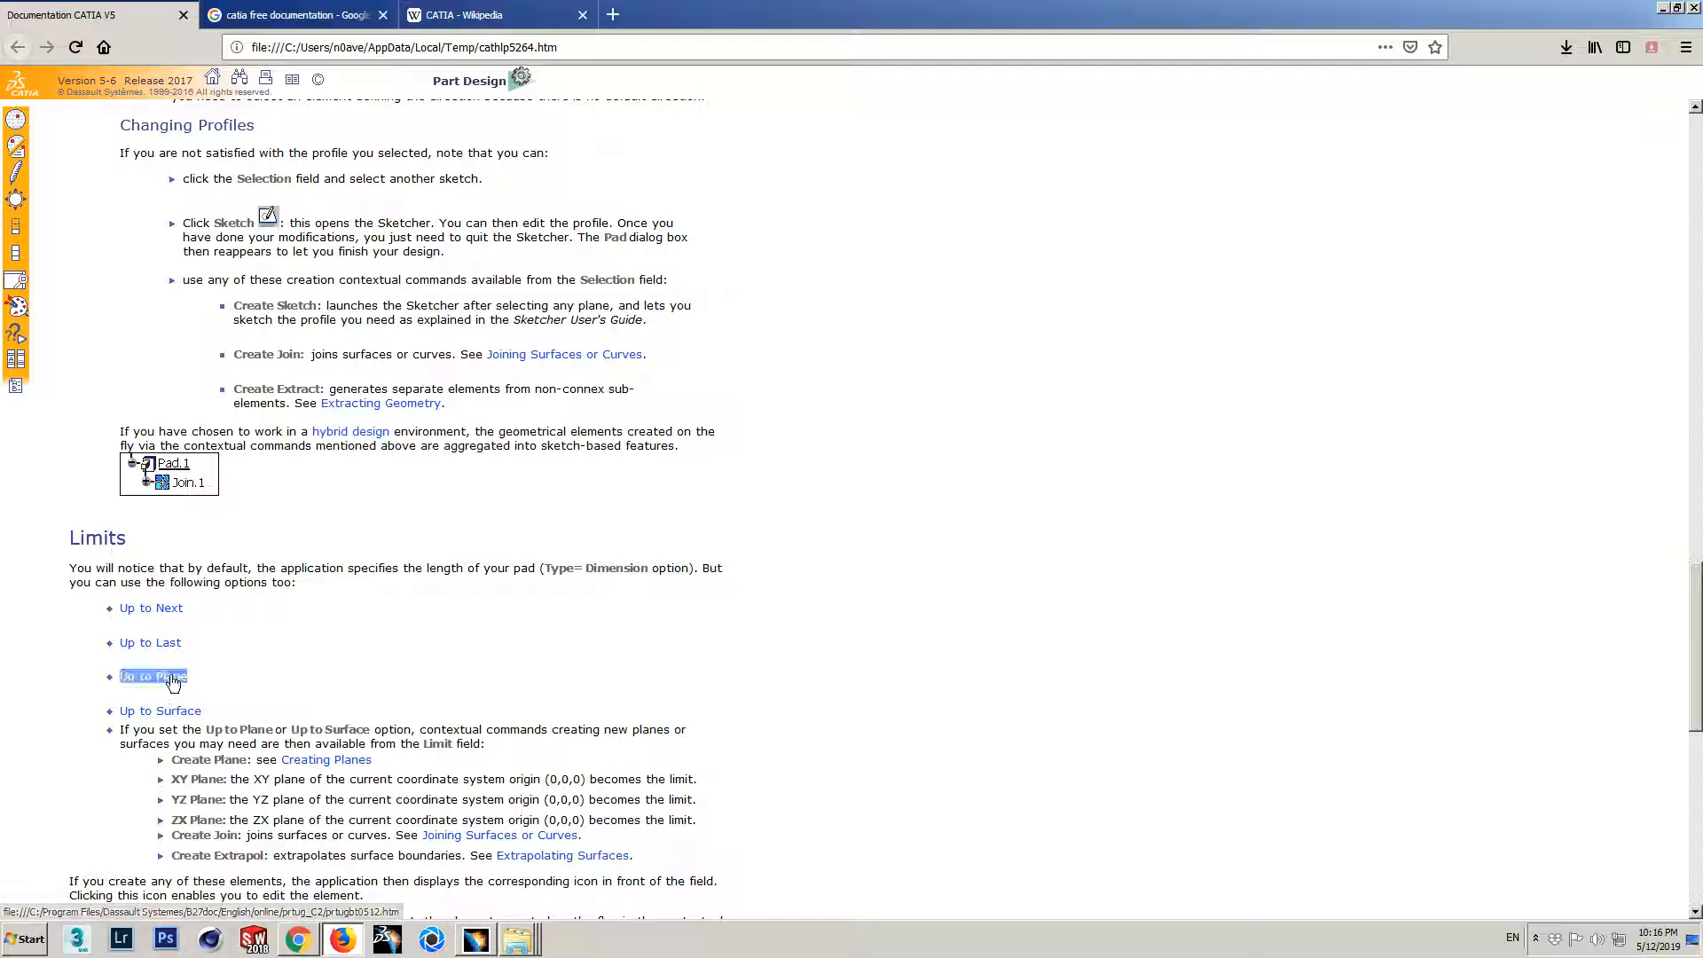
click(177, 712)
click(157, 645)
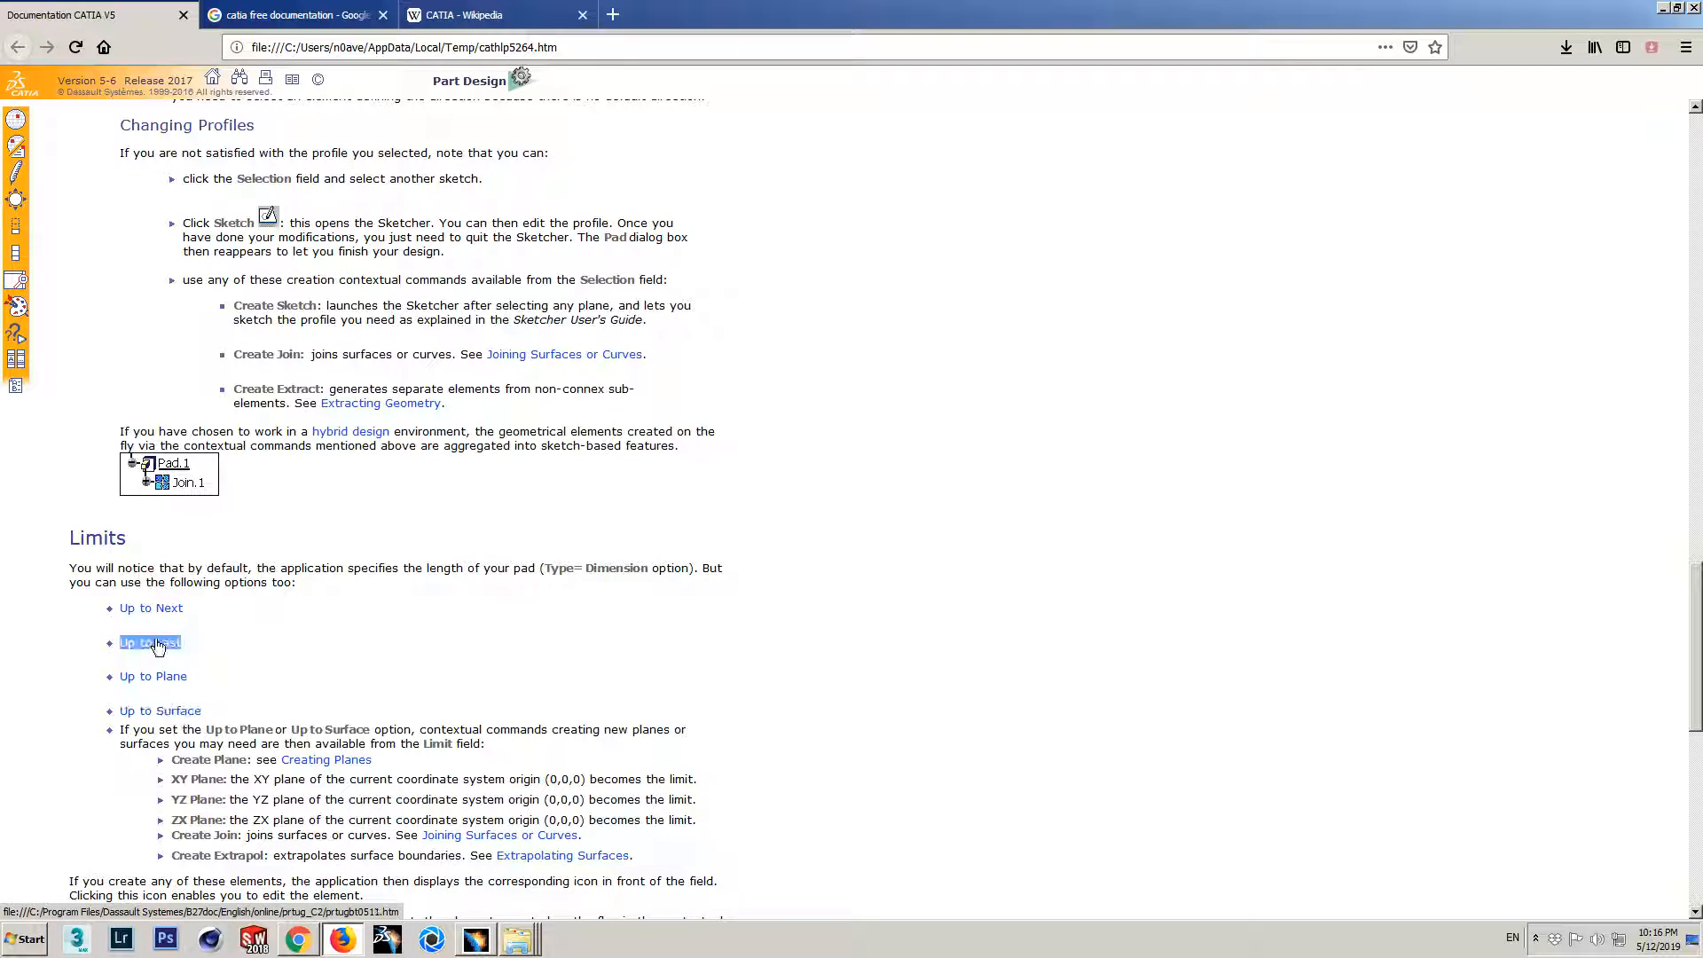
click(152, 609)
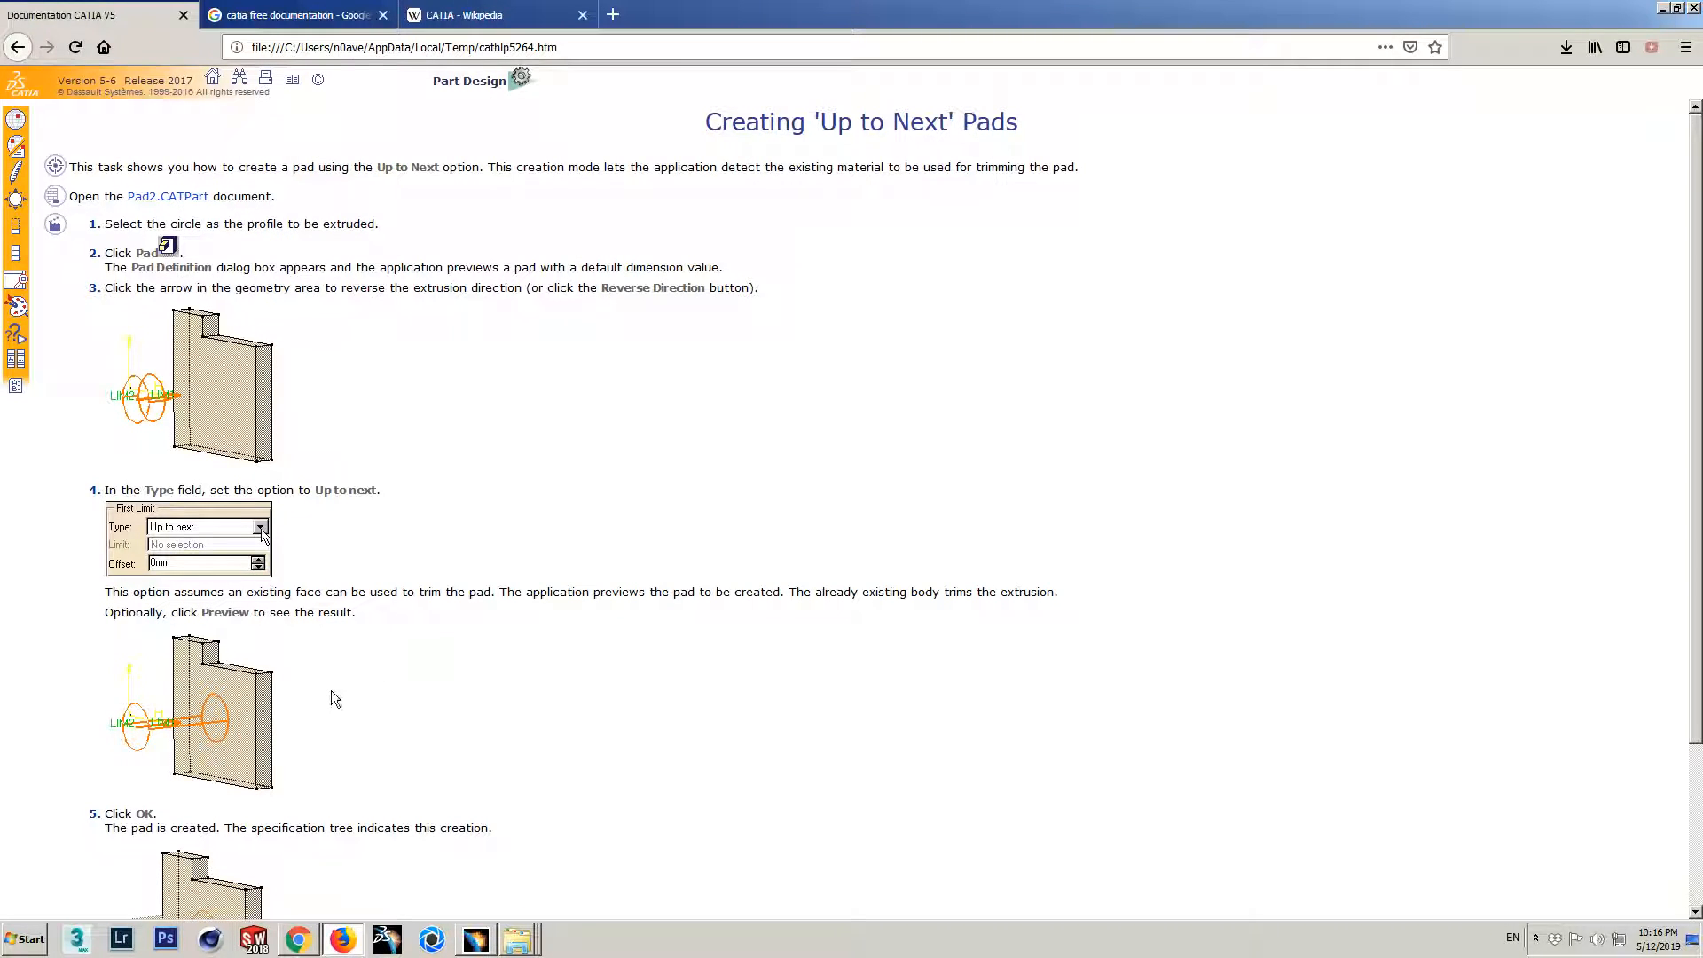
- Read the procedure for creating Up to Next pads and return to the Limits section of the pad documentation
scroll(332, 690, down, 3)
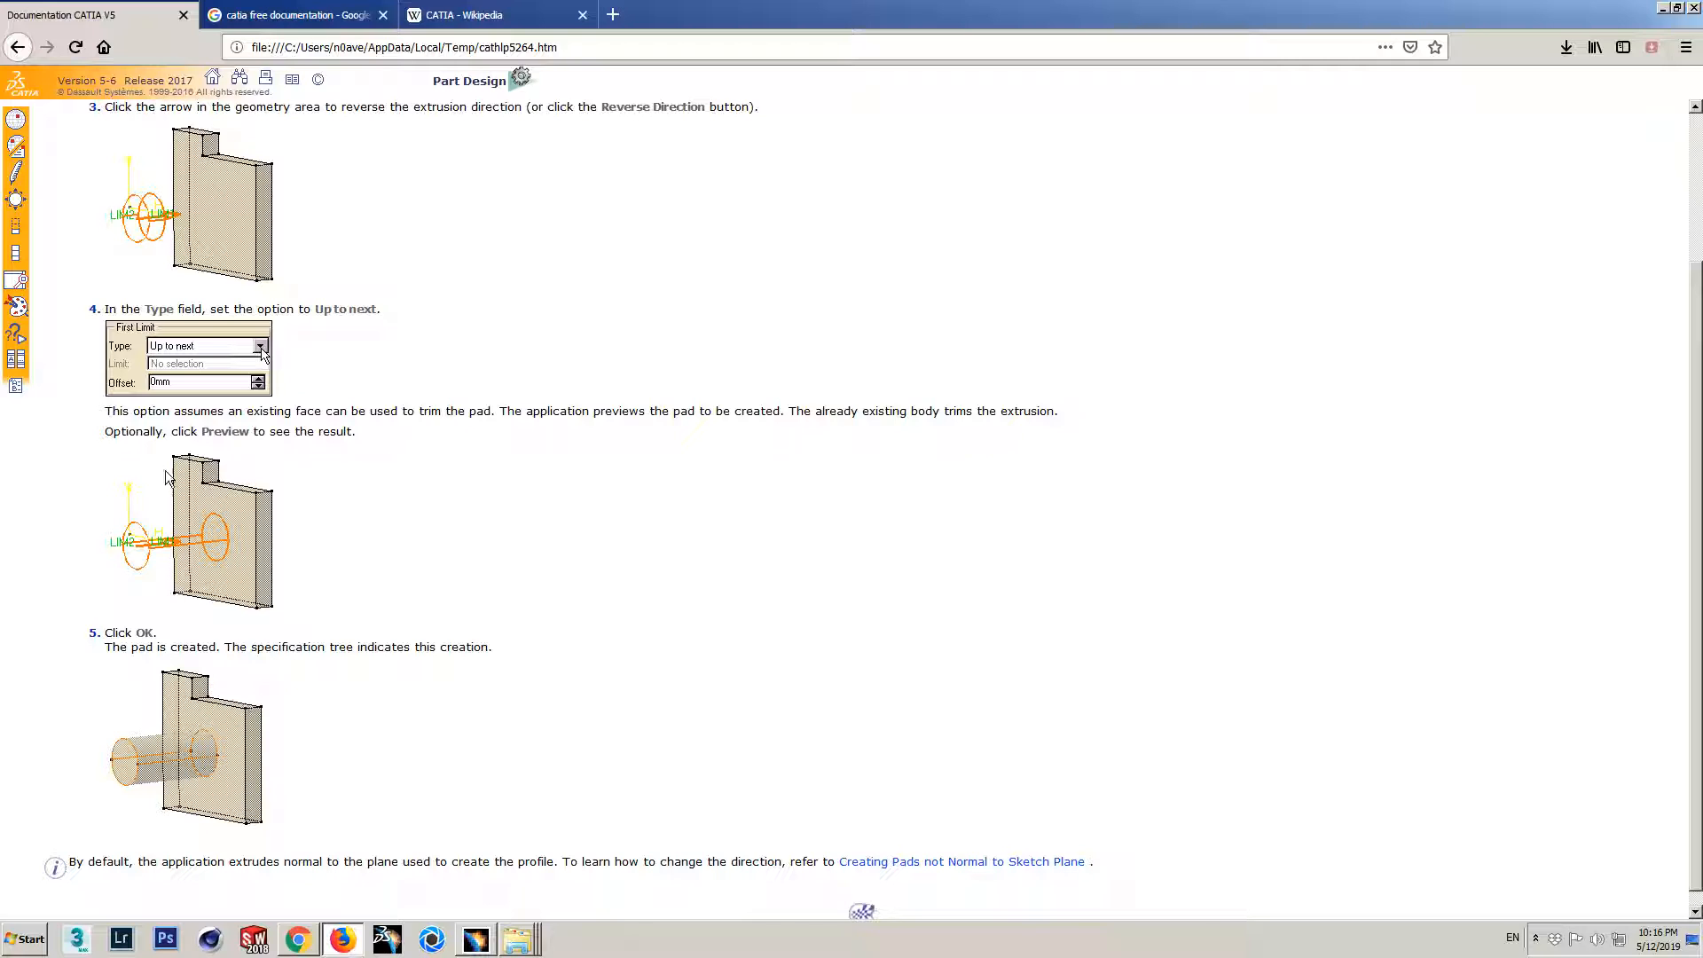
scroll(248, 643, up, 3)
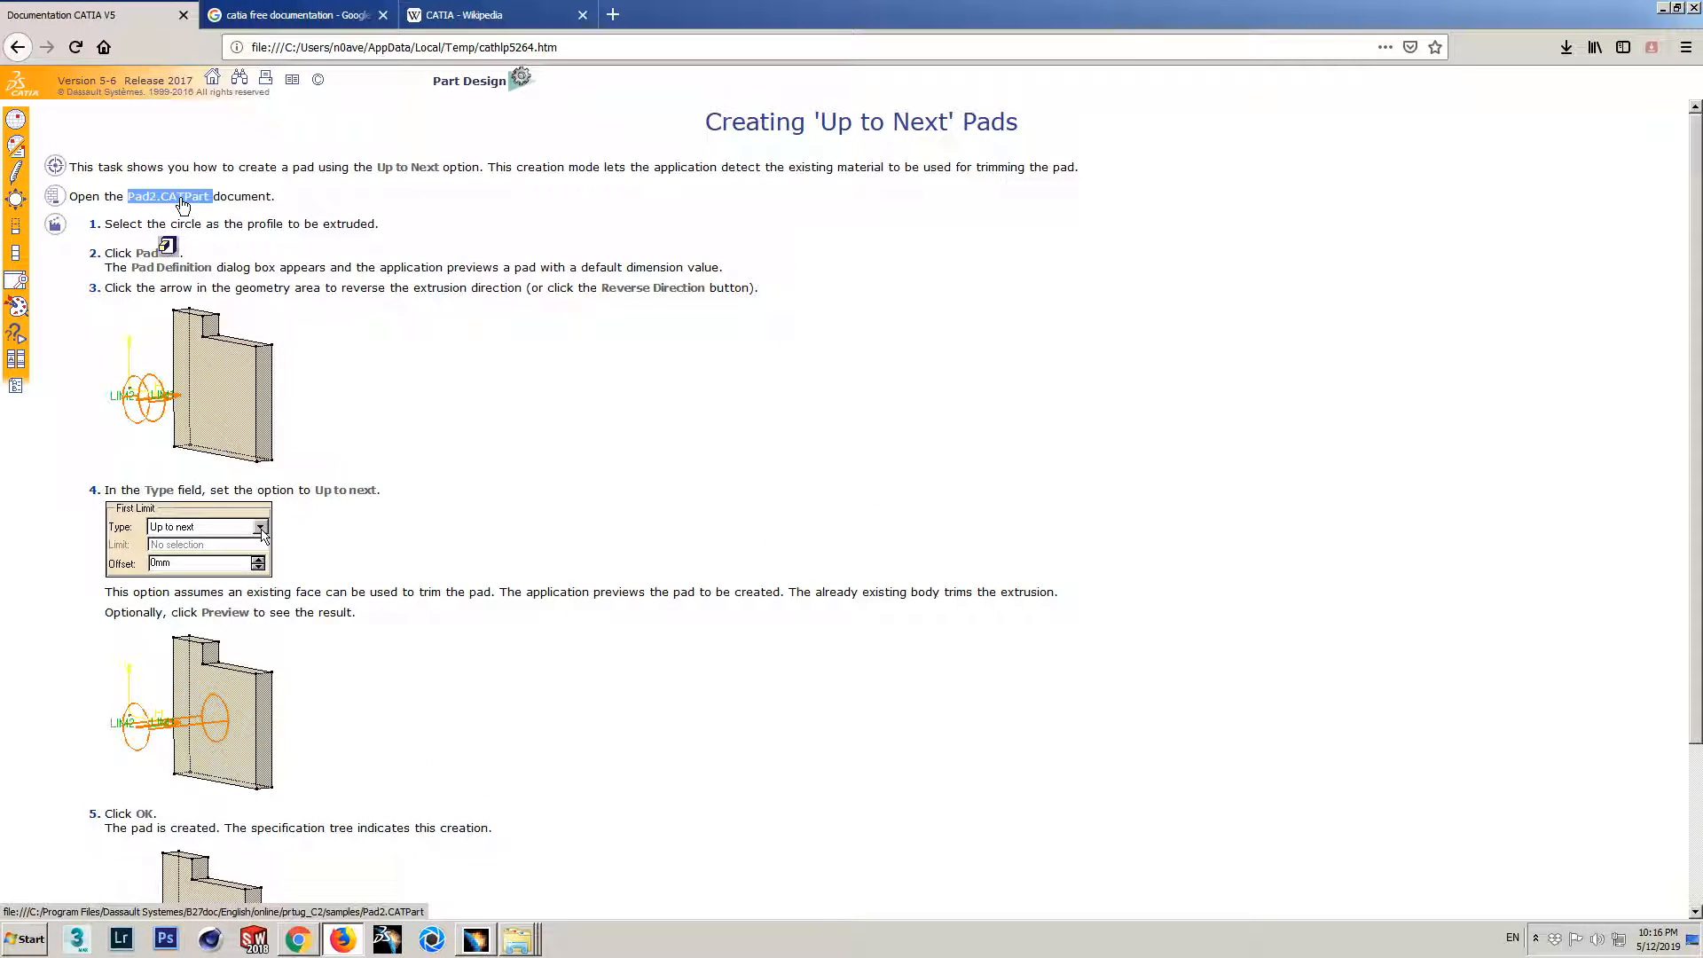
drag(270, 295, 414, 295)
click(305, 491)
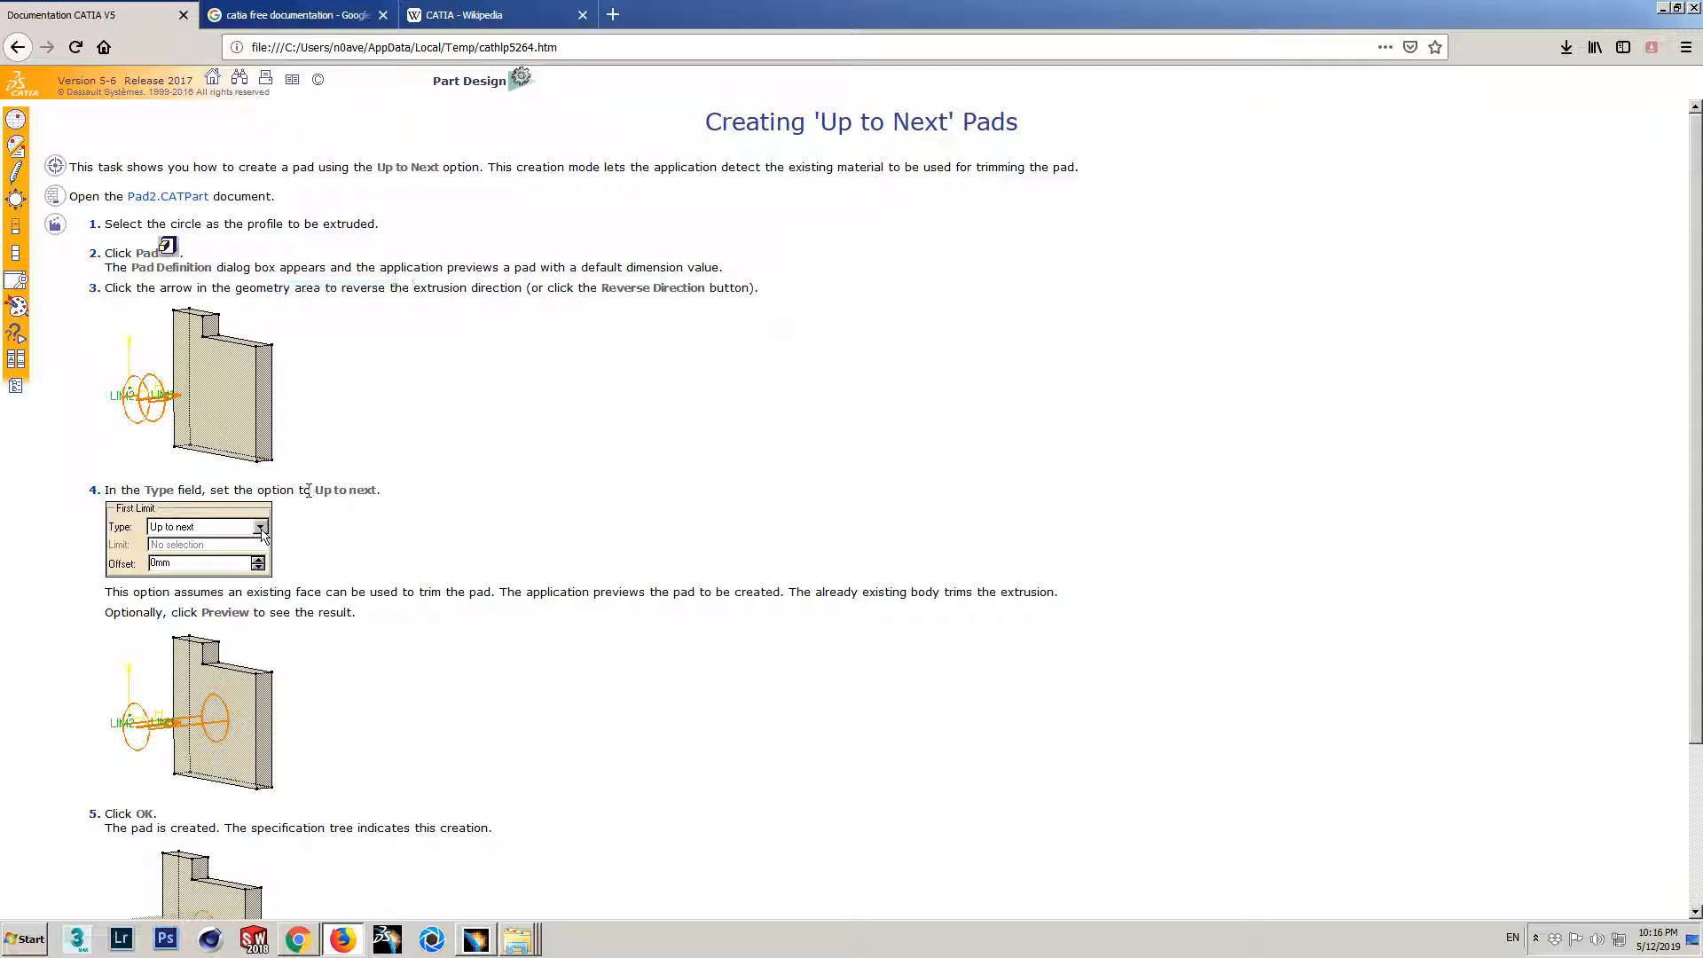
drag(299, 491, 373, 492)
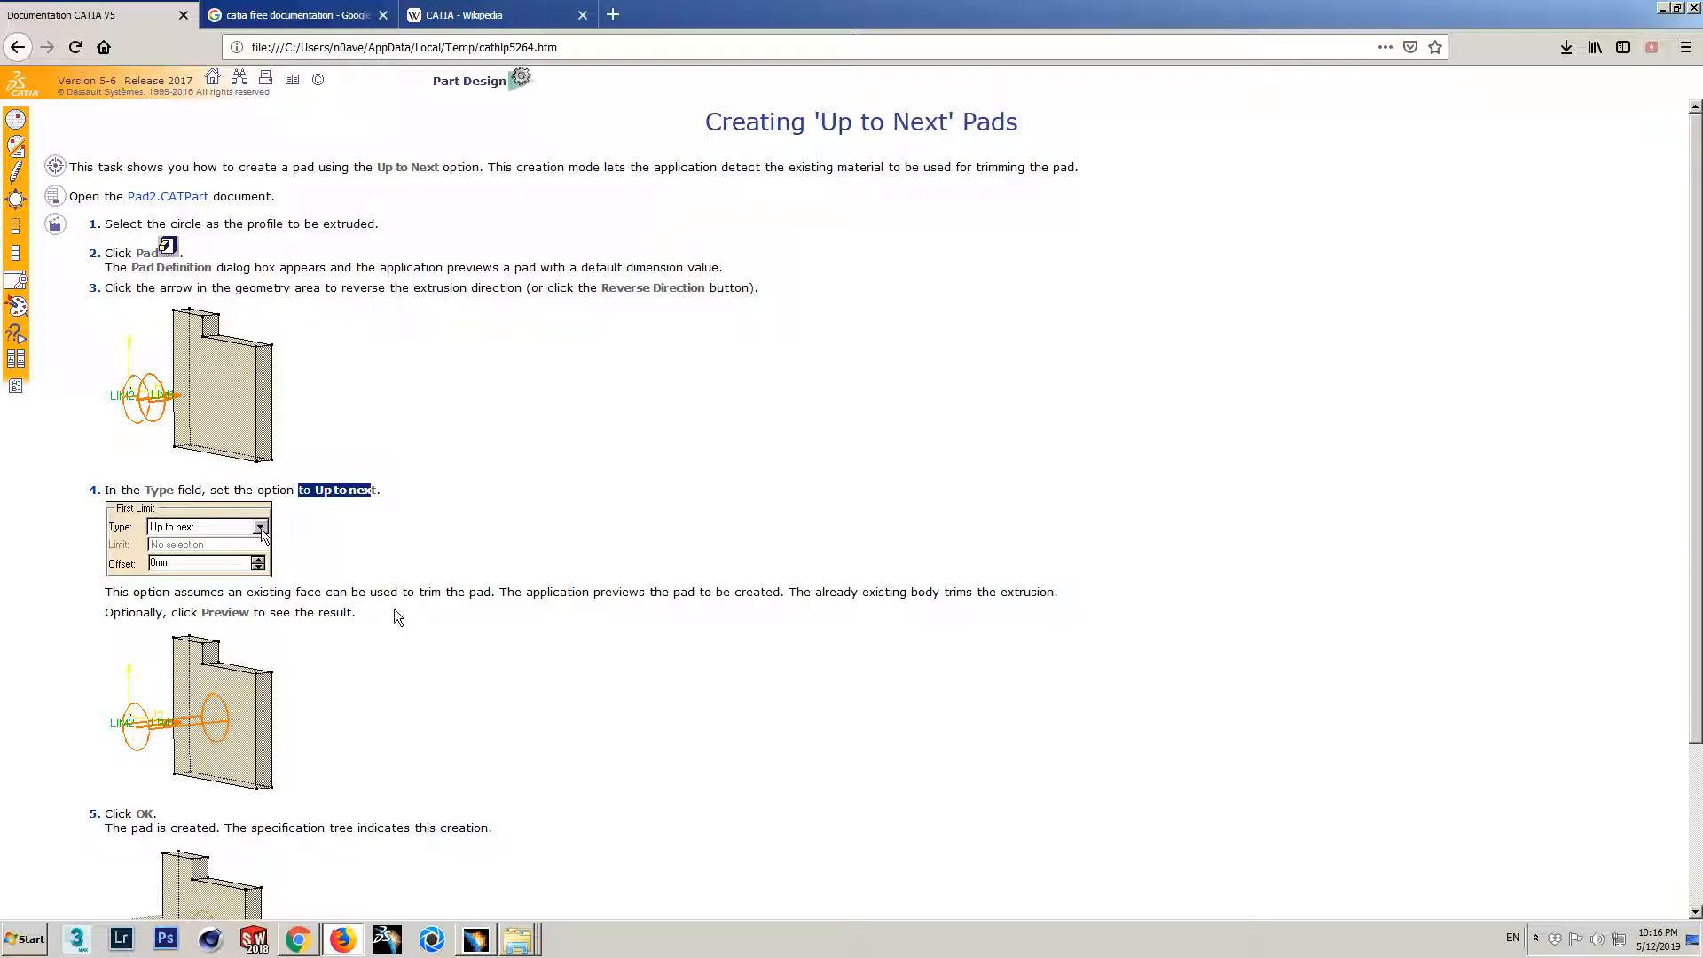
click(17, 48)
scroll(432, 618, down, 2)
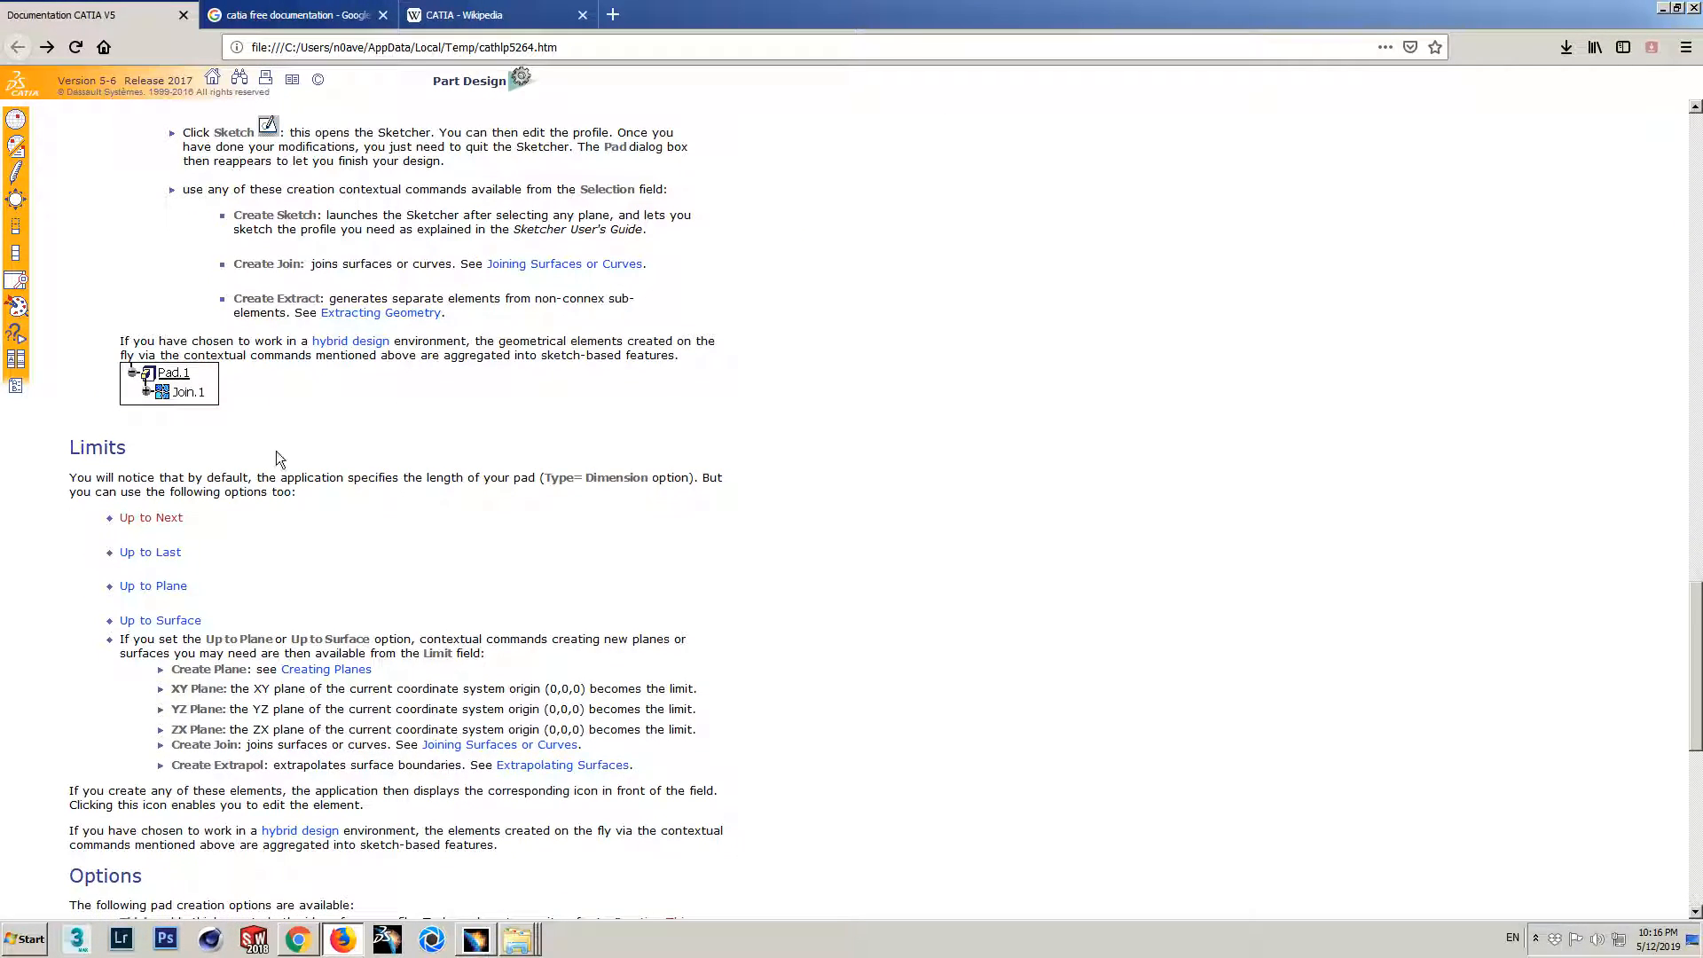
- Switch back to CATIA, open a new sketch on the zx plane and start the Profile tool with the existing pad in view
click(479, 932)
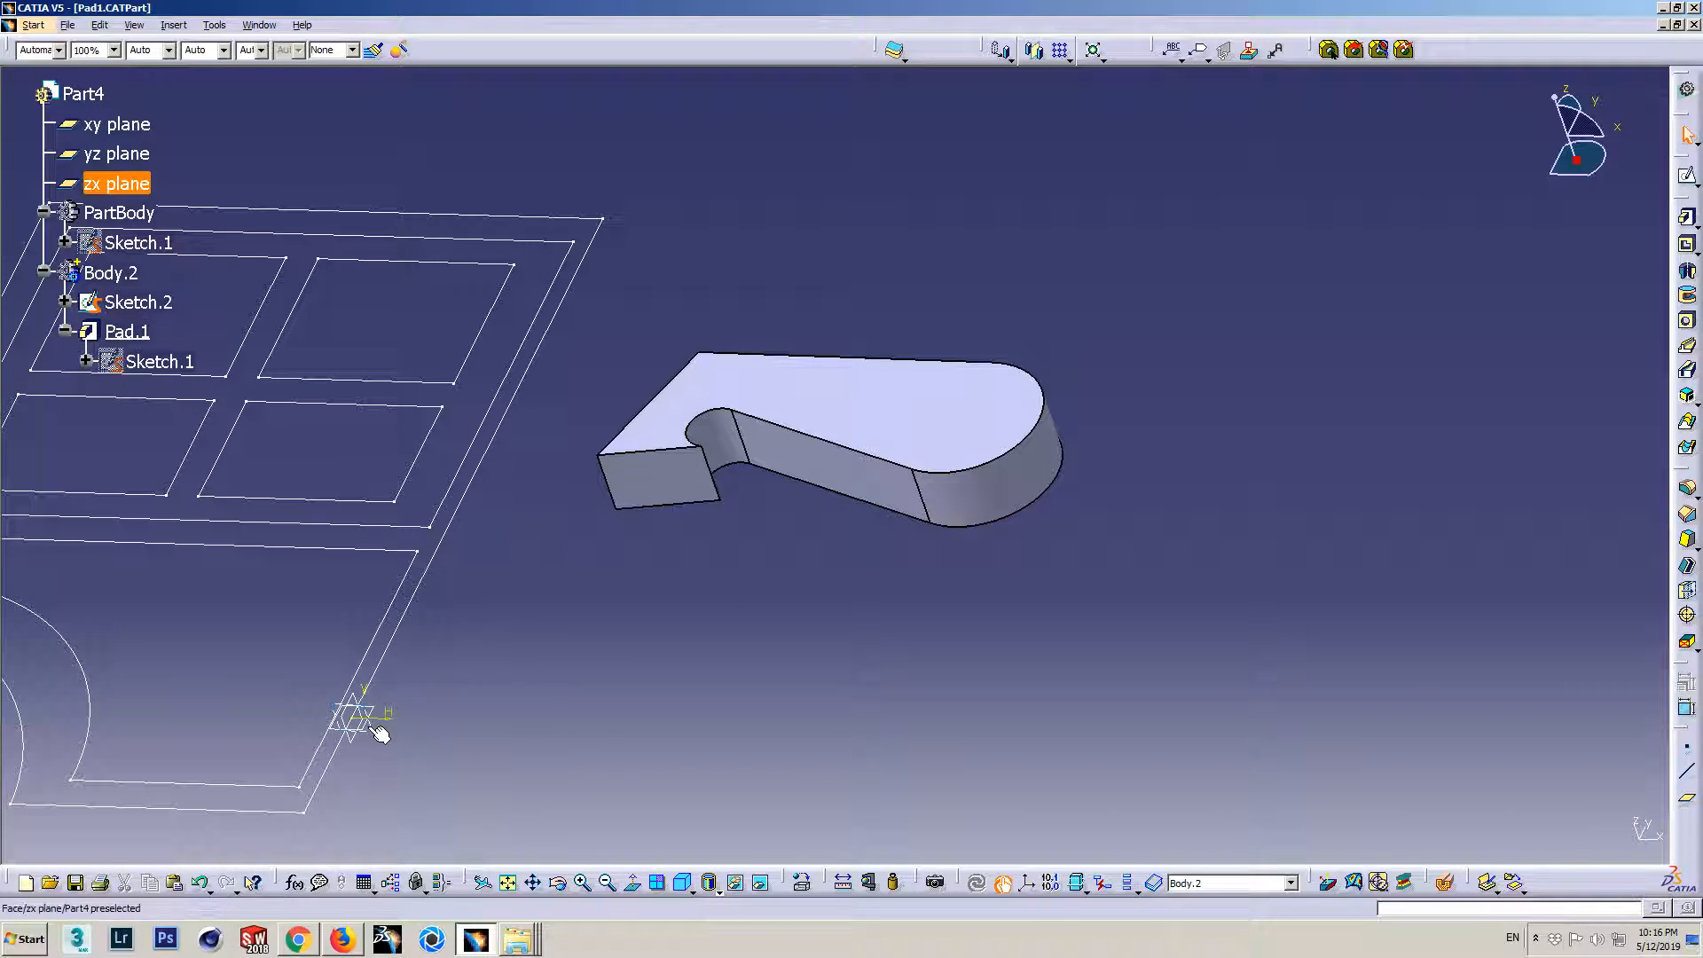
click(379, 733)
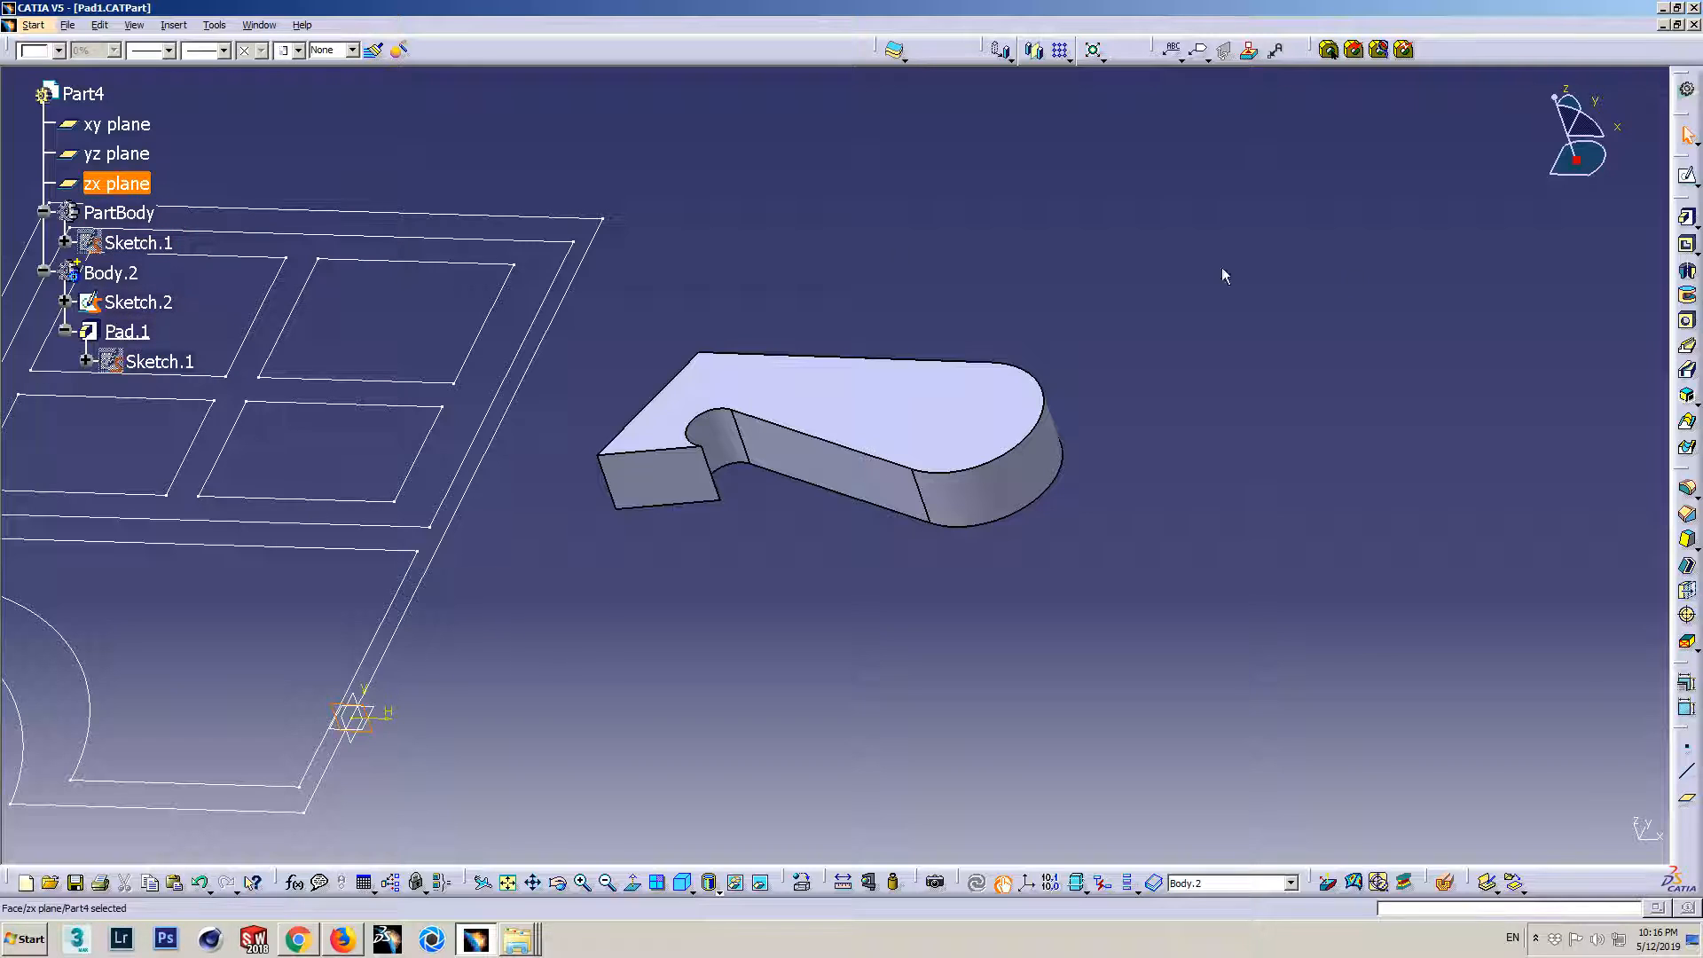
click(1687, 175)
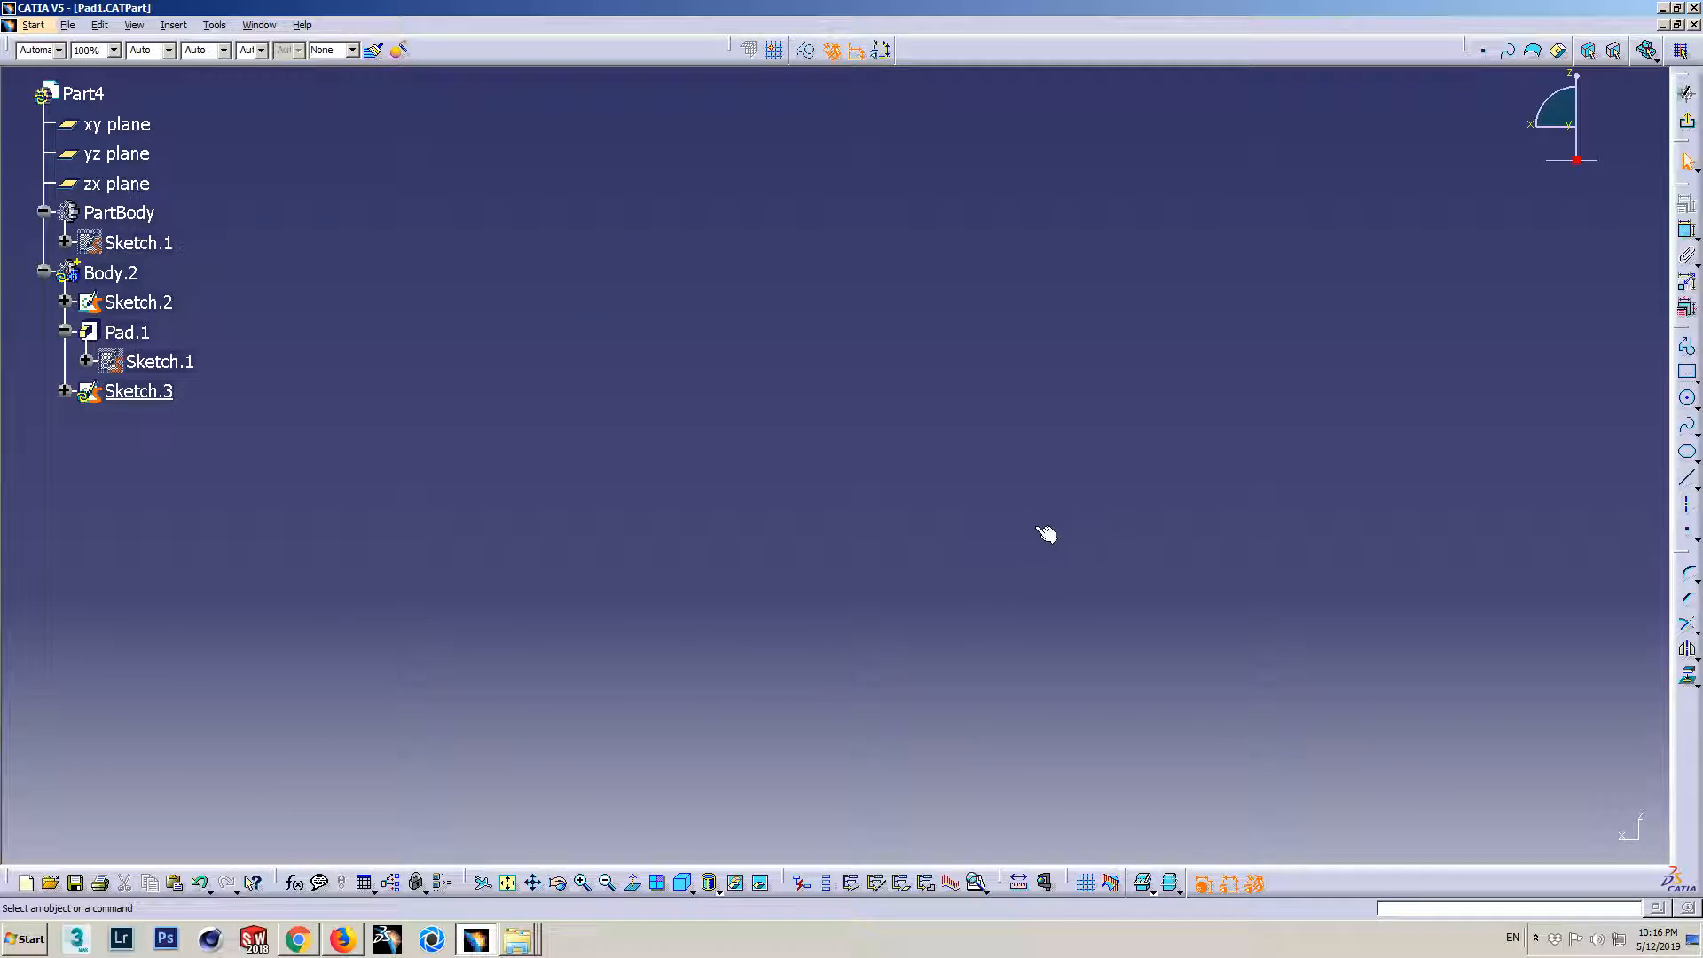
click(1687, 345)
middle_drag(781, 257, 873, 460)
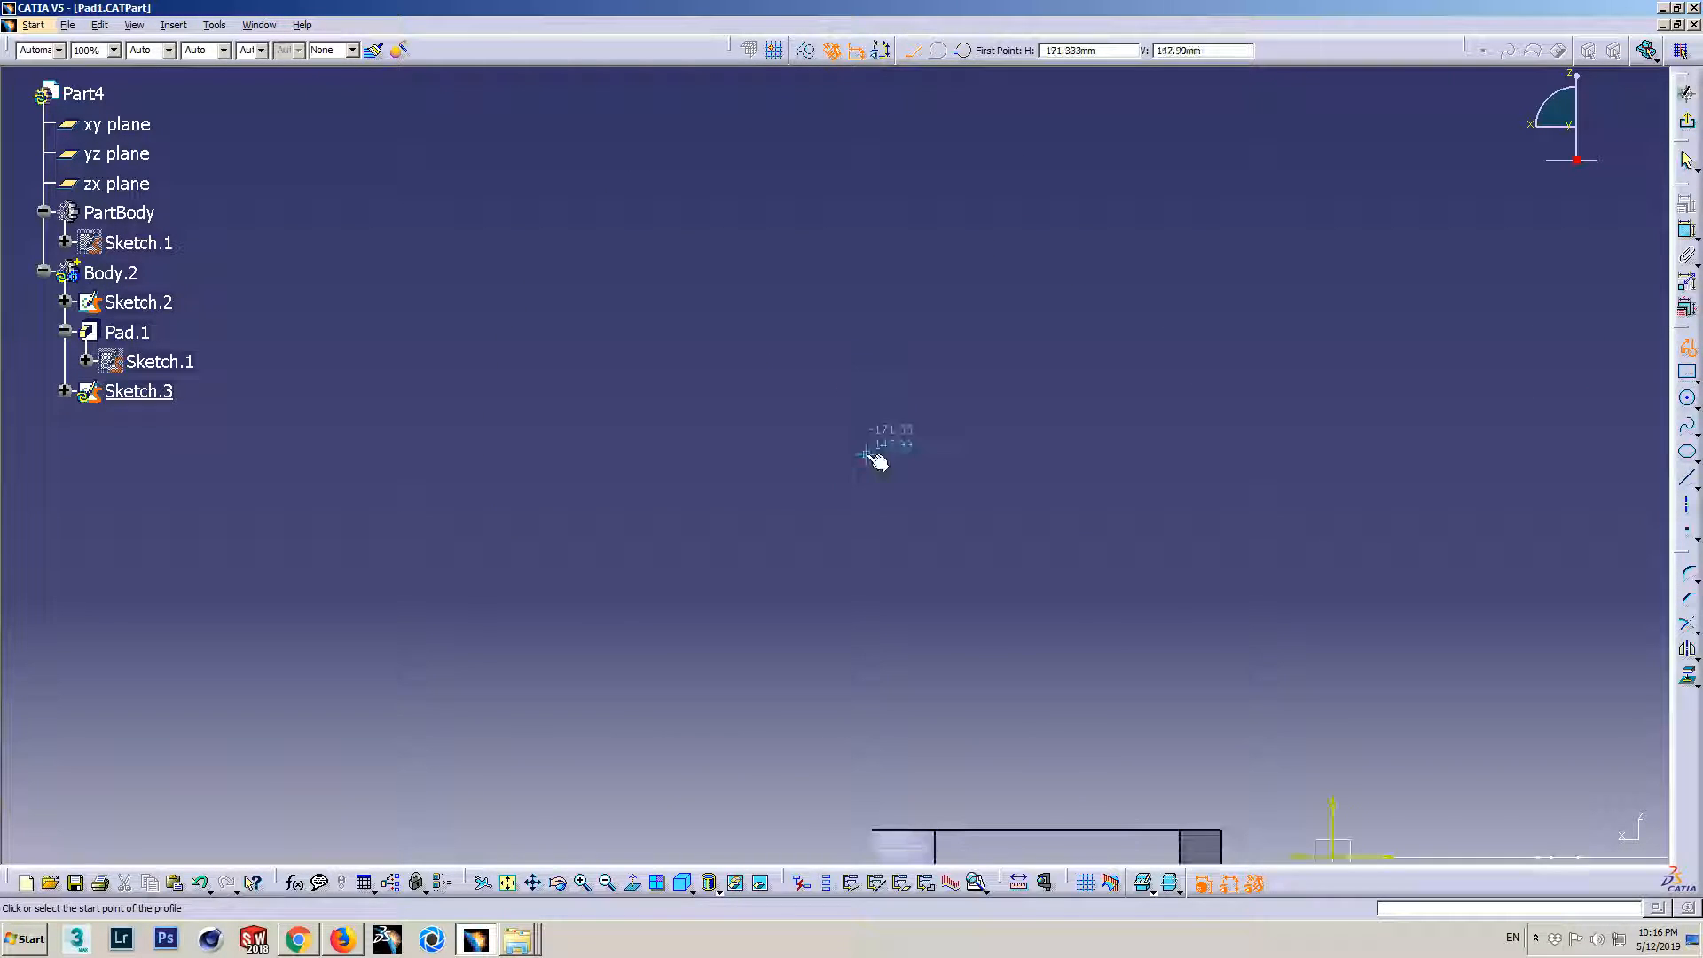
mouse_move(933, 335)
middle_down()
mouse_move(1040, 503)
mouse_move(816, 318)
middle_up()
middle_drag(816, 317, 866, 402)
- Draw the stepped side of the profile above the pad with alternating horizontal and vertical lines, making the inner recess about 63 mm high
click(786, 284)
click(909, 285)
click(909, 366)
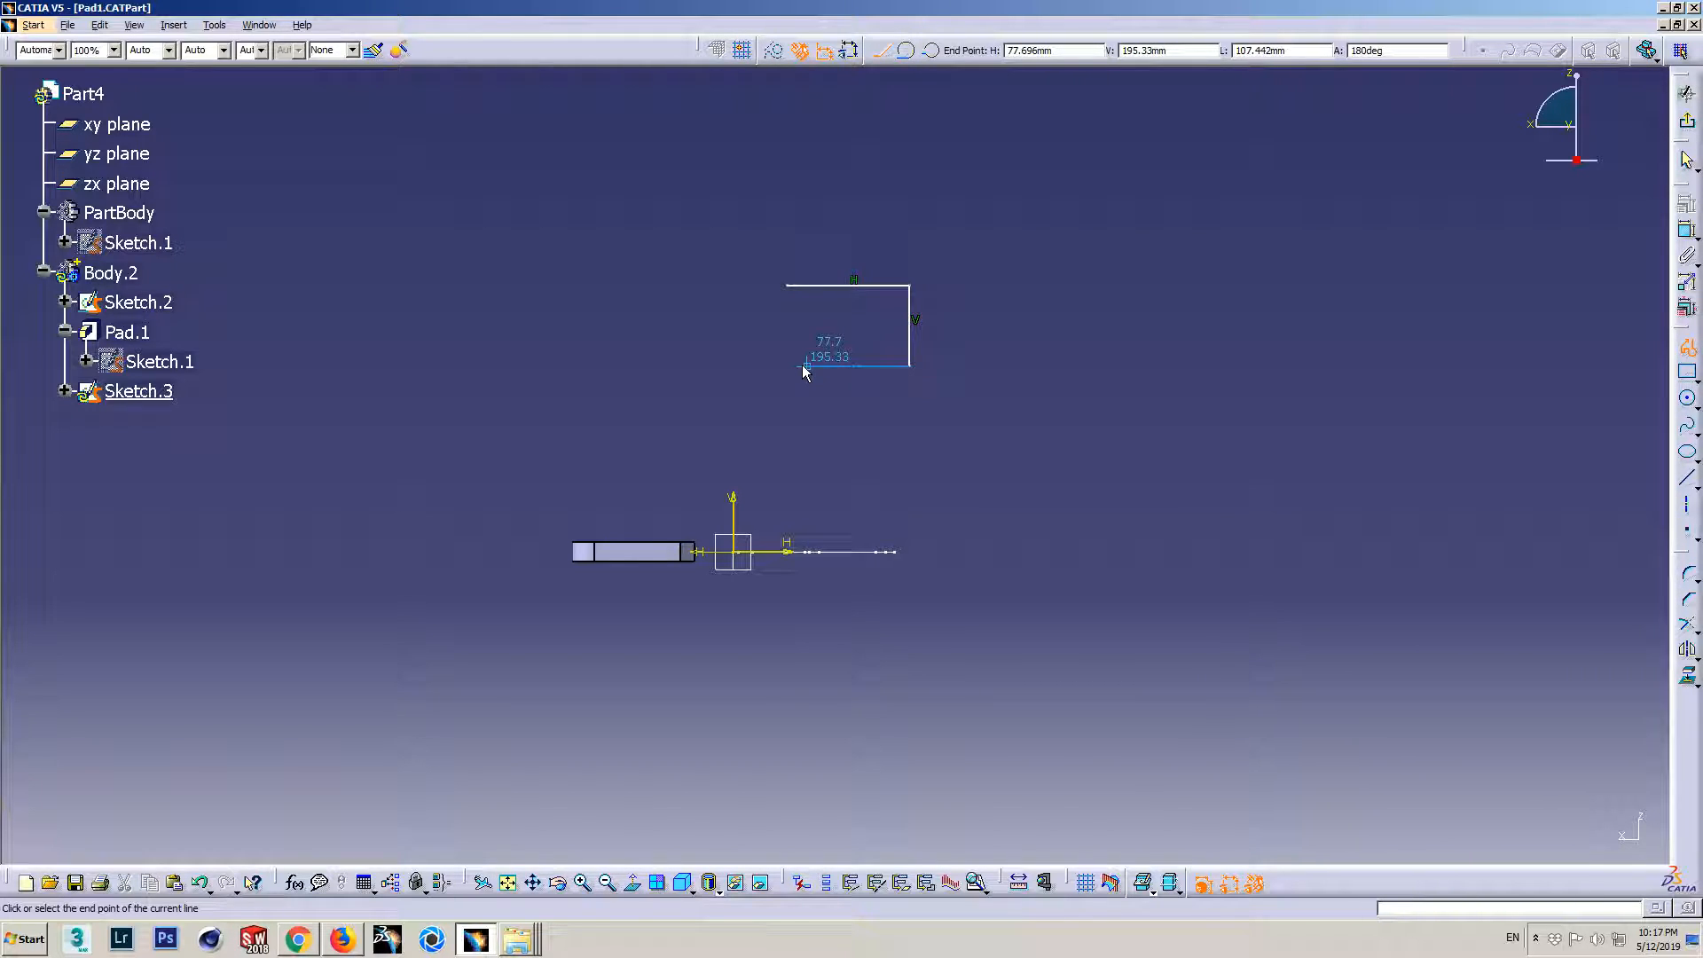
click(822, 365)
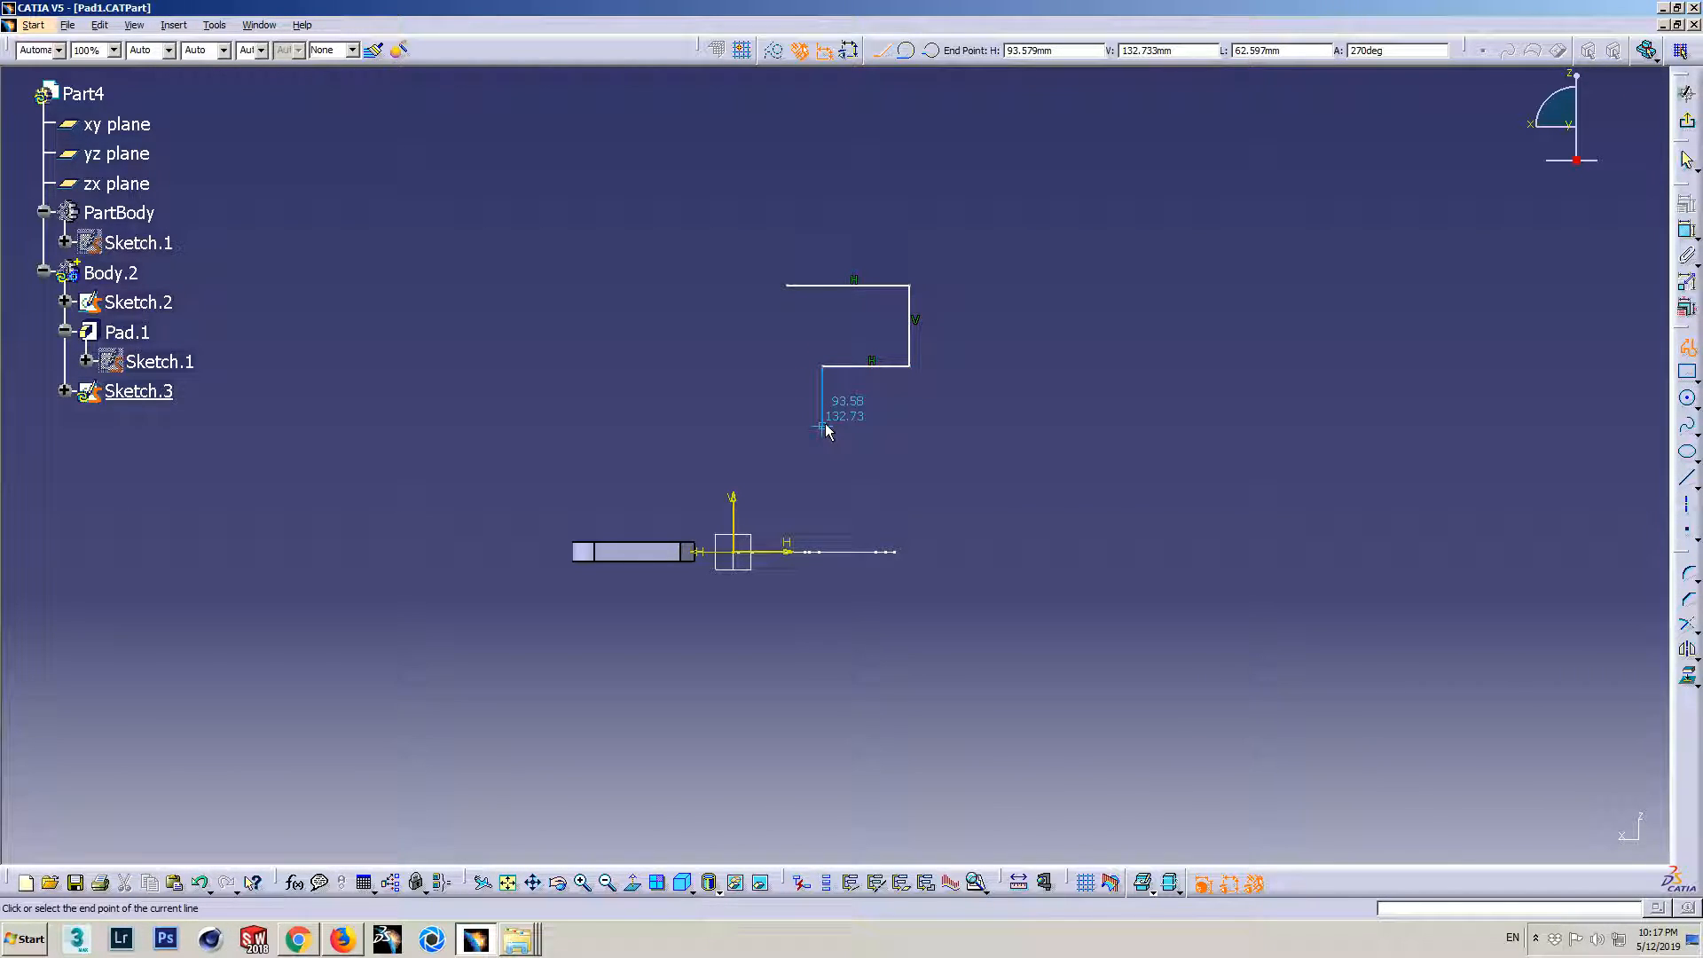
click(822, 426)
click(909, 426)
click(909, 498)
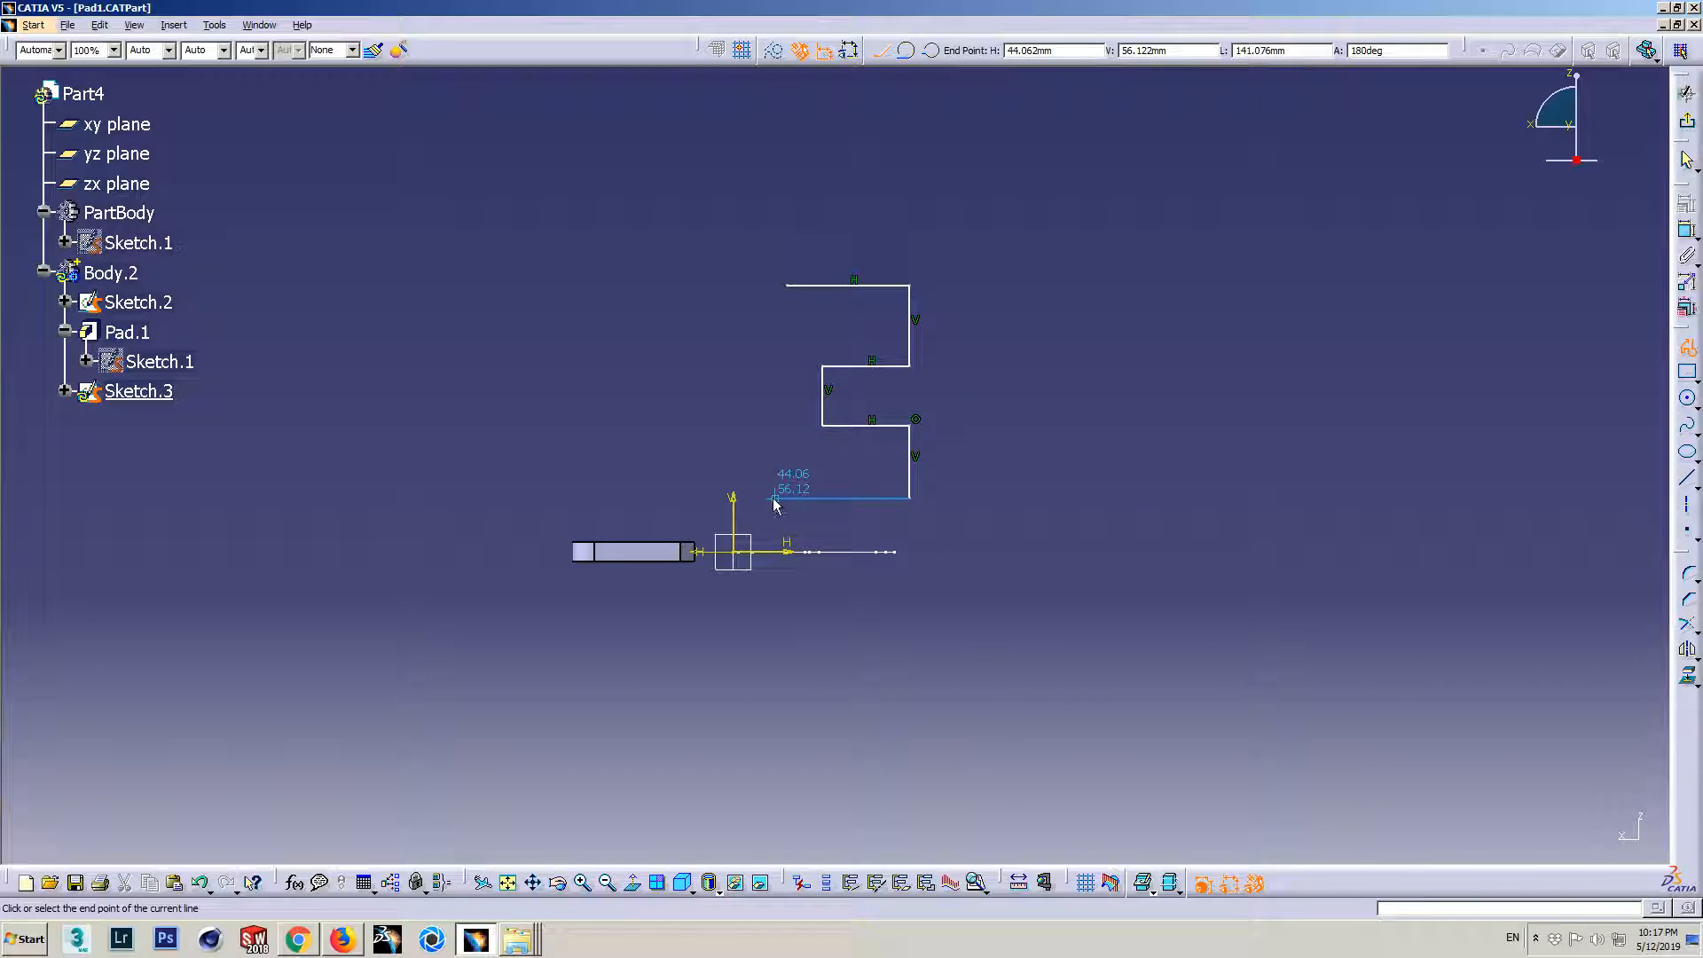
- Complete the comb-shaped profile with a bottom line about 222 mm long, a tall outer vertical line and a top line returning to the start
click(739, 498)
click(739, 527)
click(950, 527)
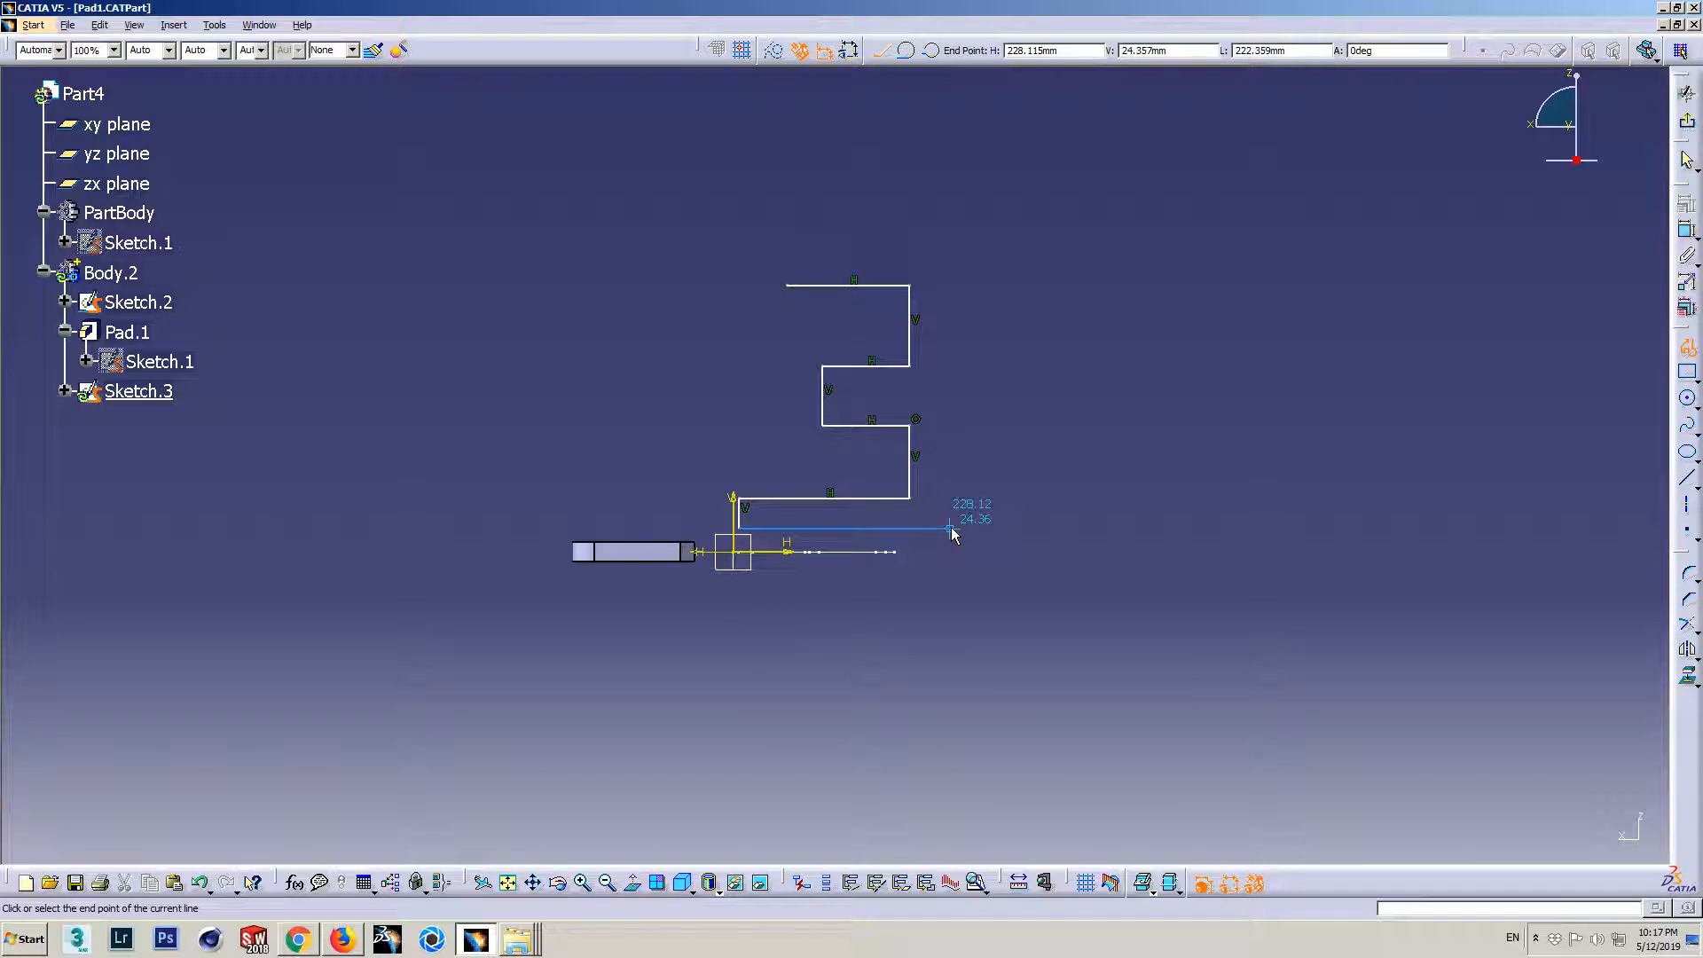
click(952, 254)
click(786, 254)
mouse_move(791, 304)
middle_down()
mouse_move(798, 372)
mouse_move(796, 288)
middle_up()
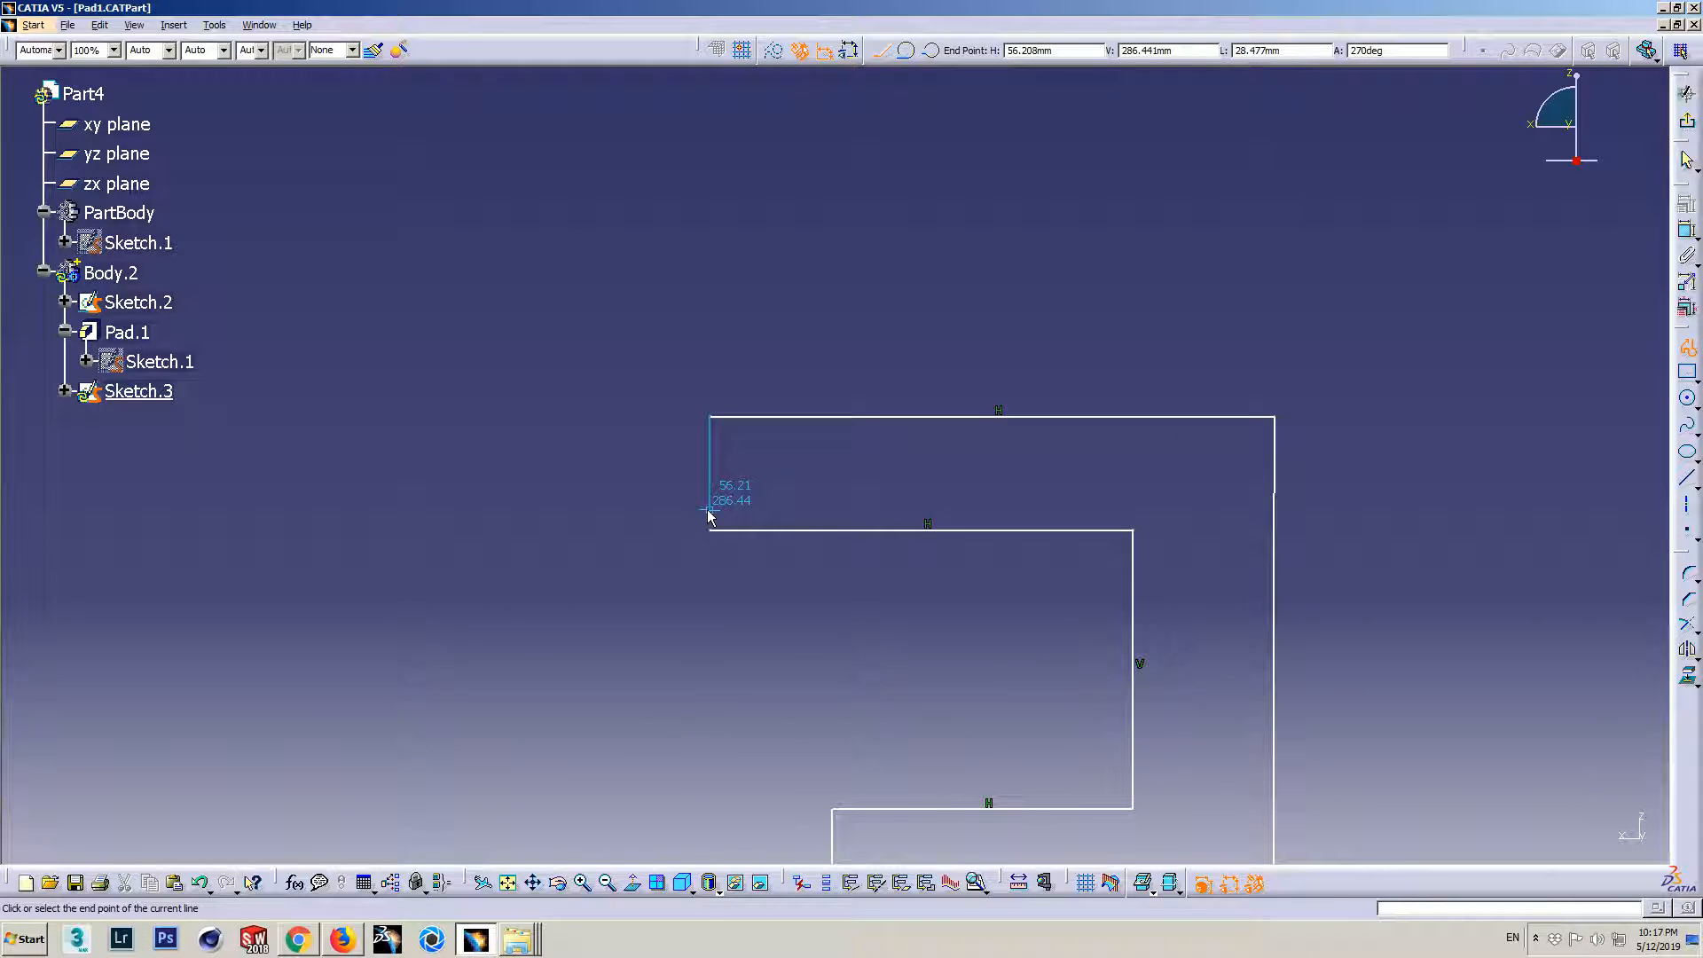
click(710, 529)
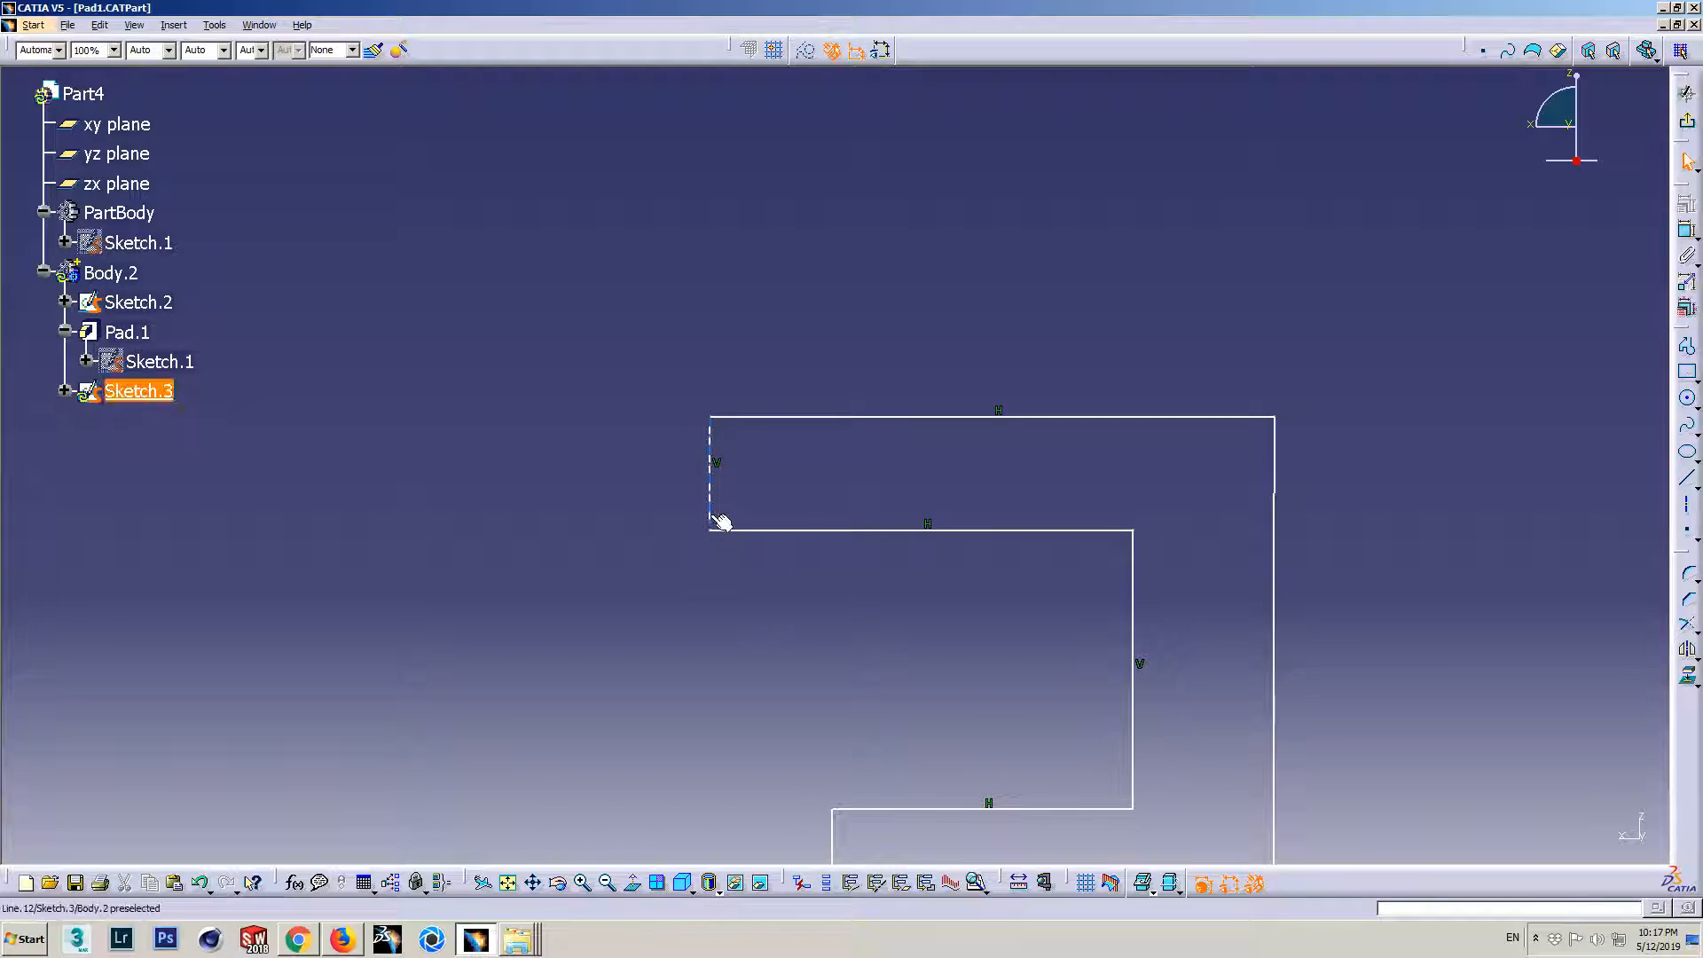
- Check the closure of the comb-shaped profile and exit the sketch to the 3D view
mouse_move(768, 656)
middle_down()
mouse_move(851, 349)
mouse_move(840, 610)
middle_up()
drag(689, 158, 688, 186)
middle_drag(931, 293, 1041, 606)
middle_drag(1054, 568, 912, 365)
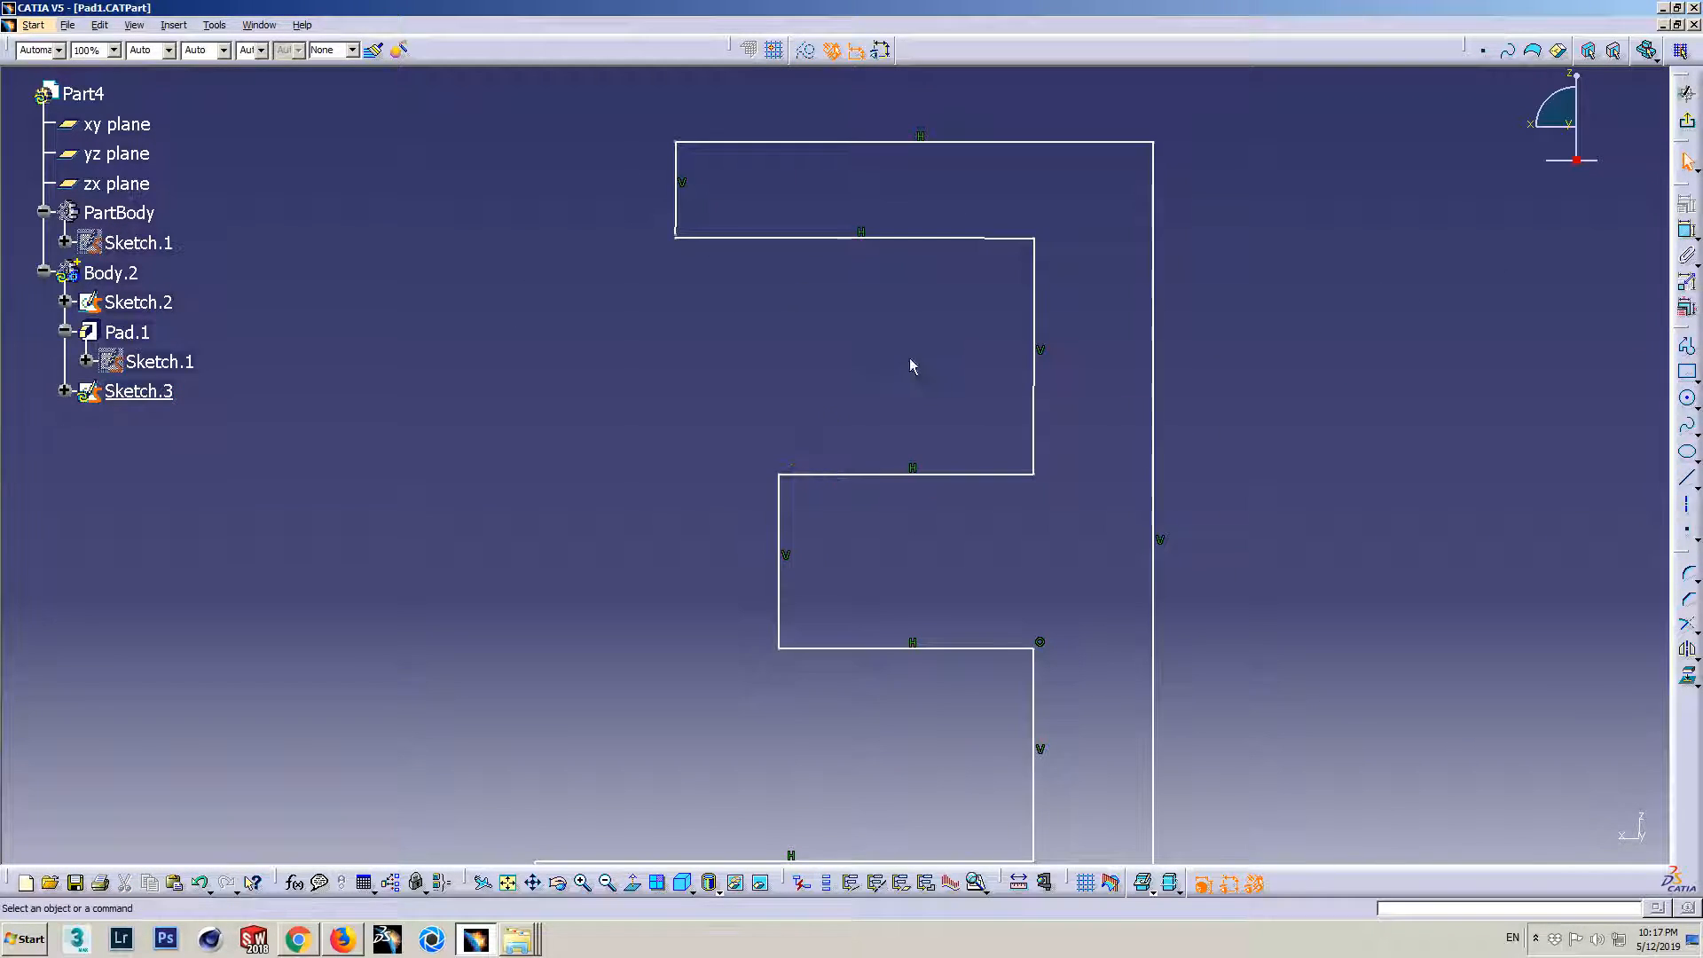
click(1687, 121)
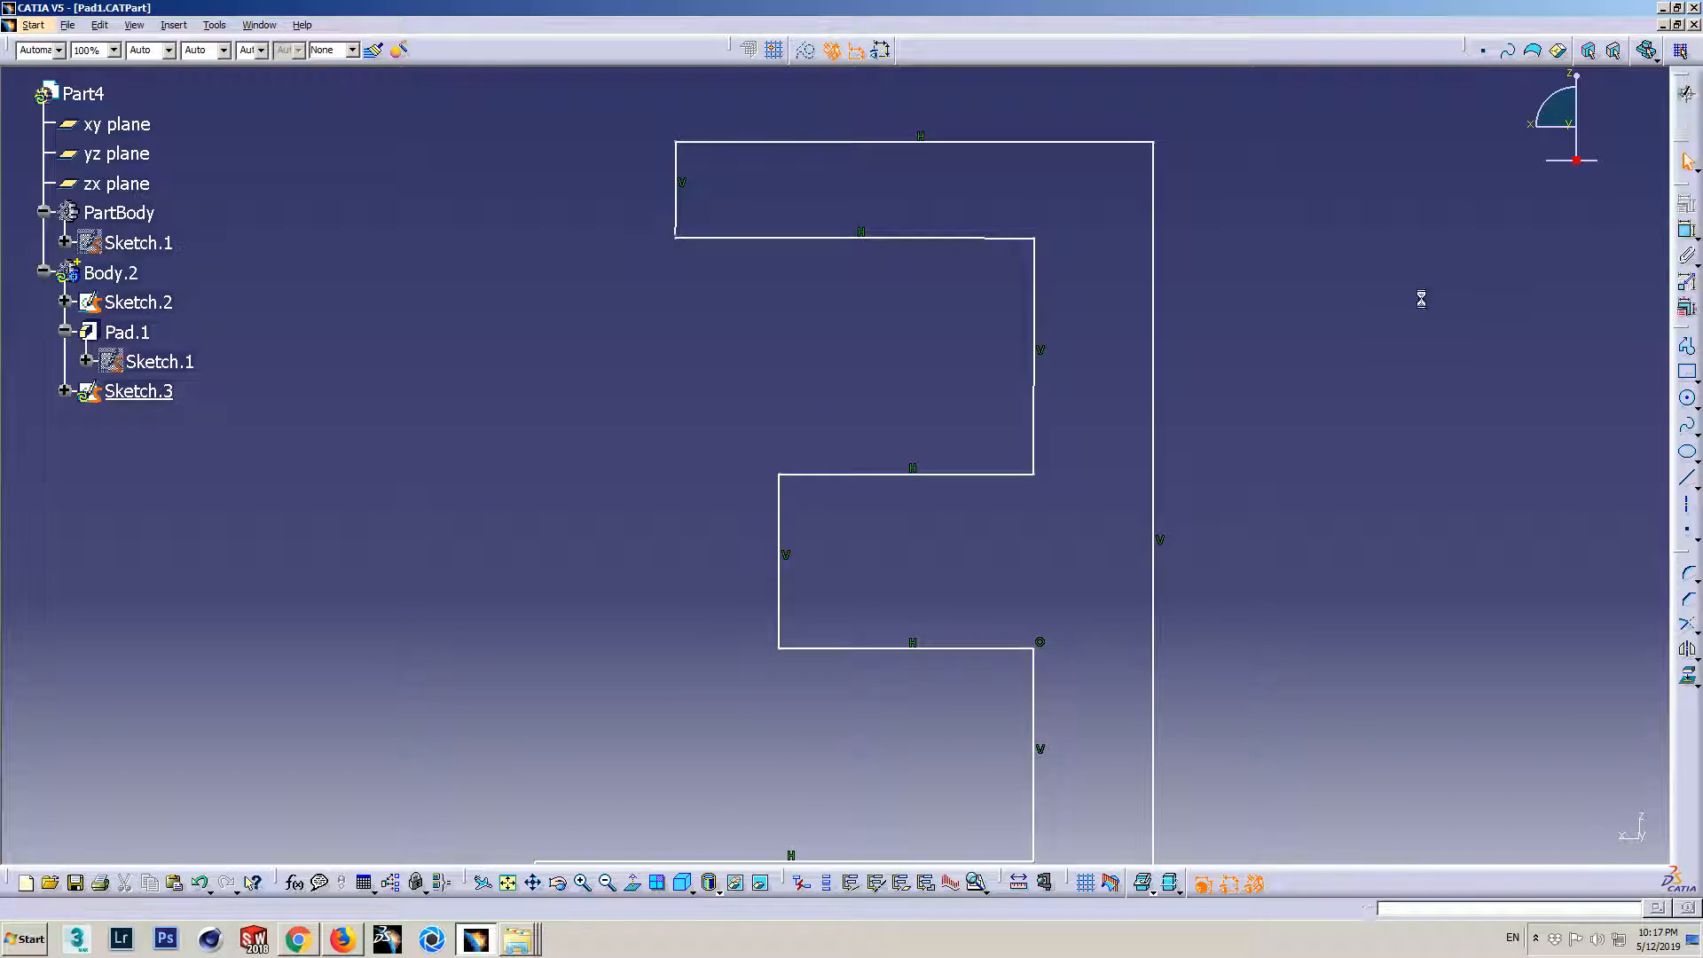
mouse_move(982, 345)
middle_down()
mouse_move(1005, 513)
mouse_move(928, 396)
mouse_move(1015, 397)
middle_up()
mouse_move(959, 583)
middle_down()
mouse_move(1042, 598)
mouse_move(715, 705)
mouse_move(943, 639)
mouse_move(742, 621)
middle_up()
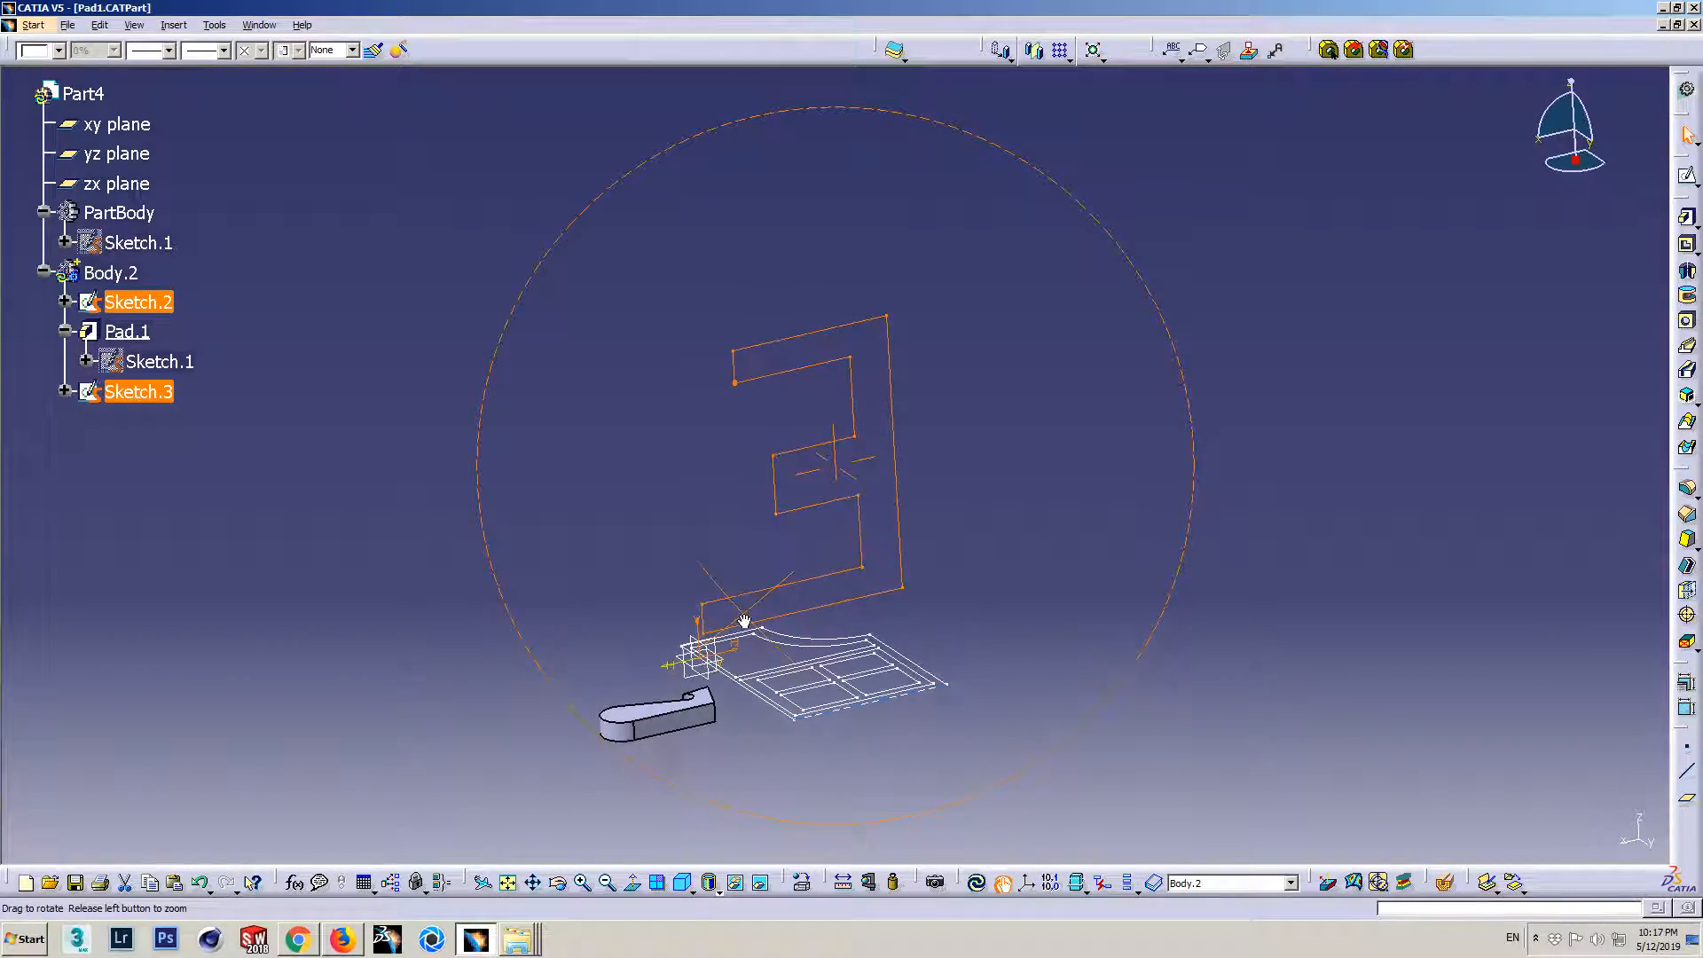
- Start a pad from the comb-shaped sketch and examine the open corner of its profile up close
click(1687, 217)
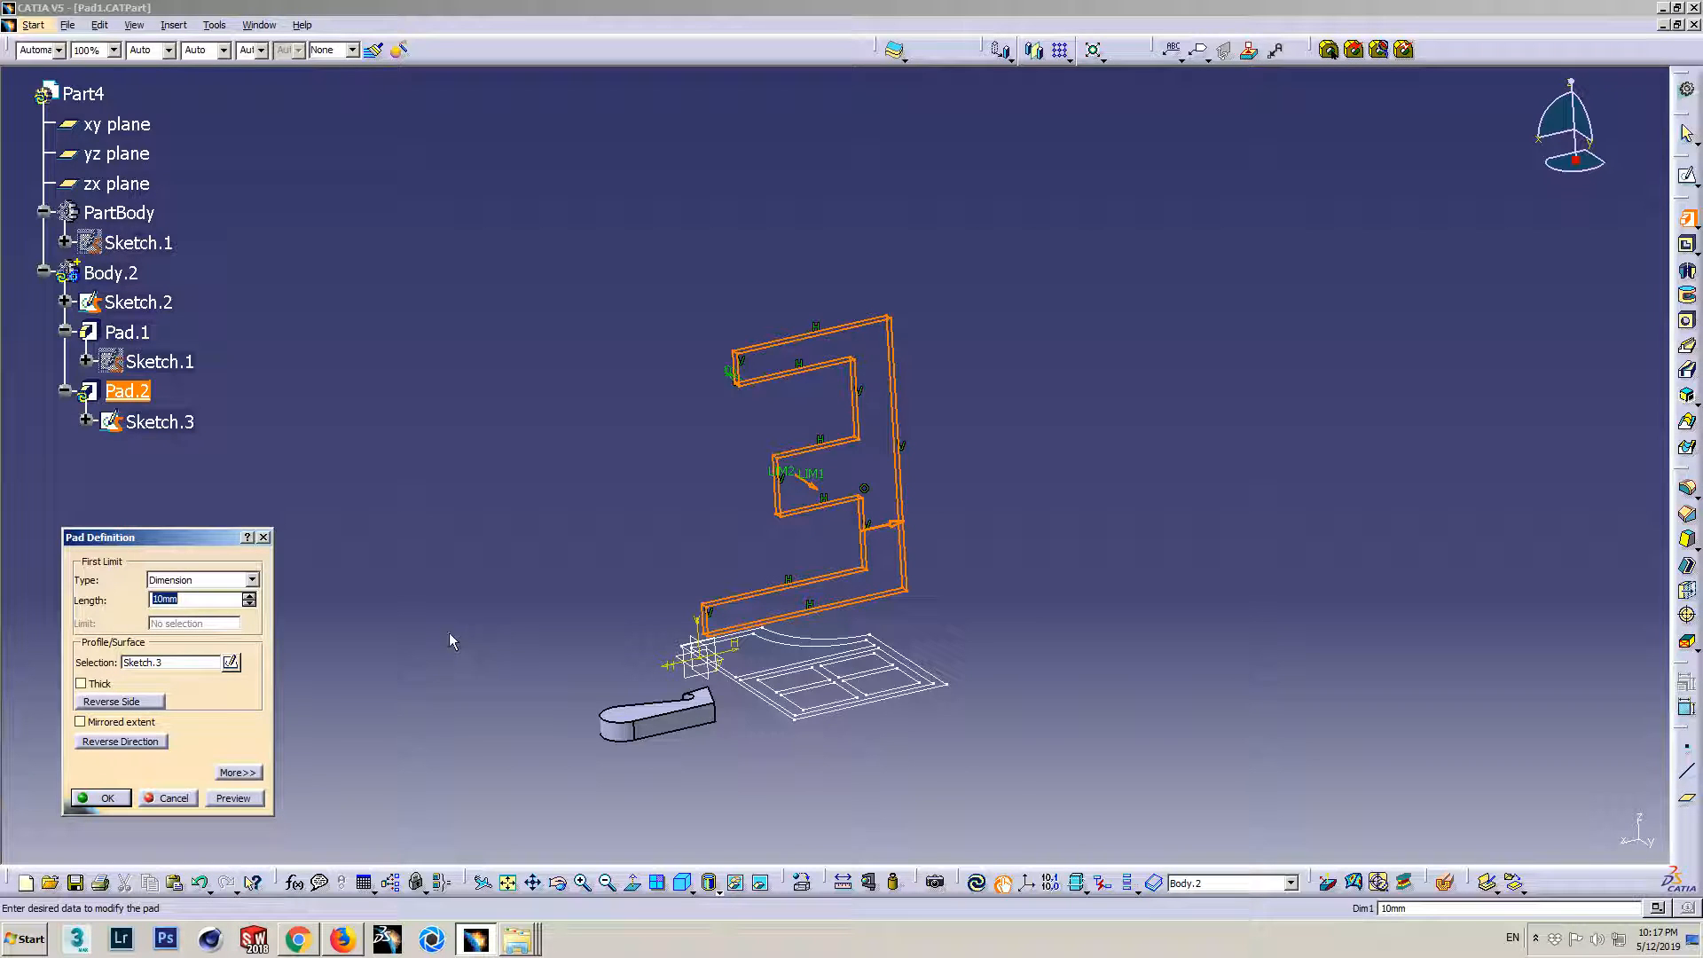
middle_drag(823, 475, 618, 452)
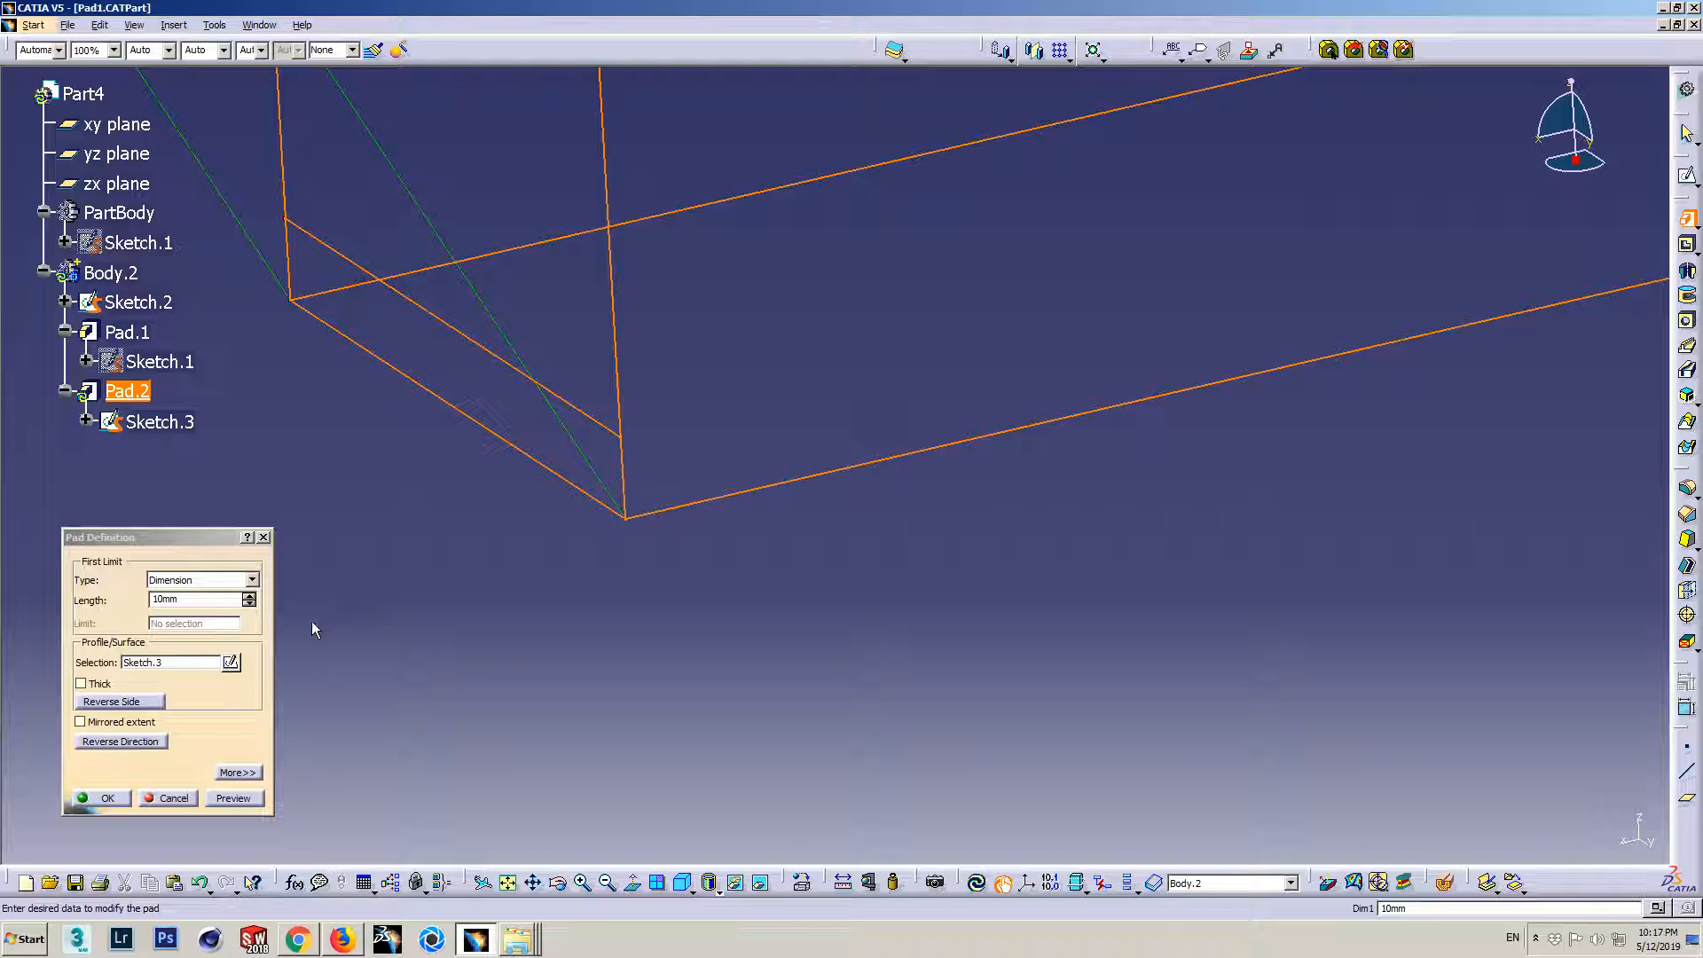
click(134, 539)
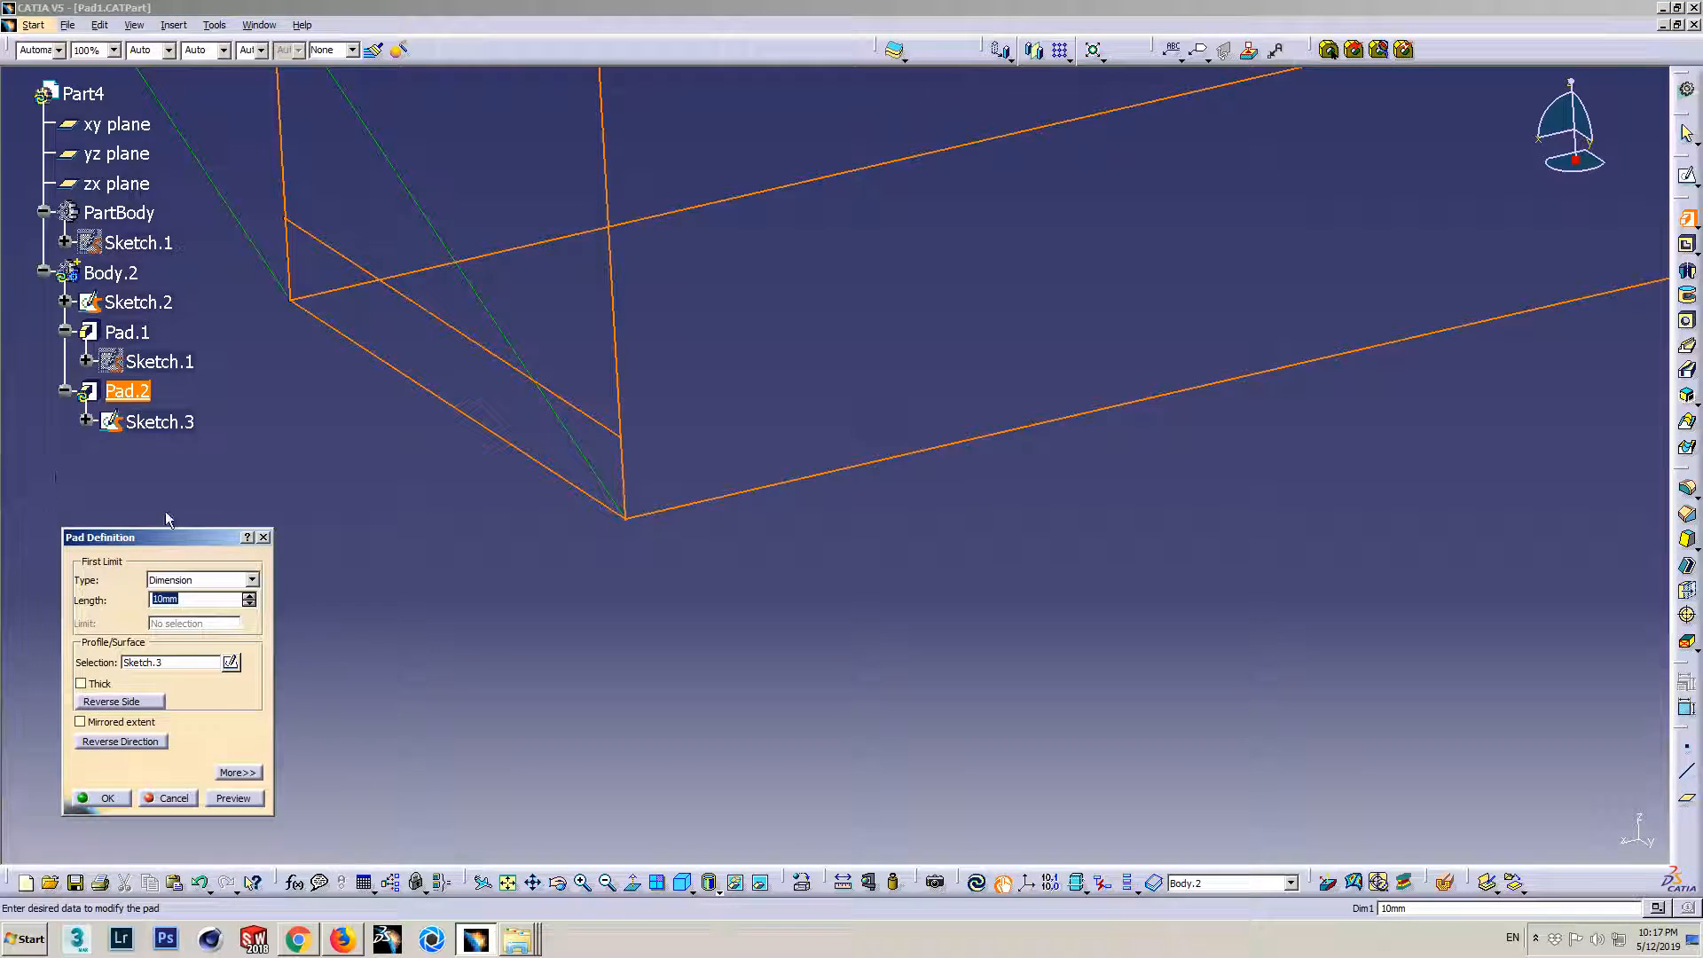
- Switch to the documentation in Firefox, read the section "A Few Notes About Pads", and return to CATIA
click(343, 939)
scroll(371, 686, down, 6)
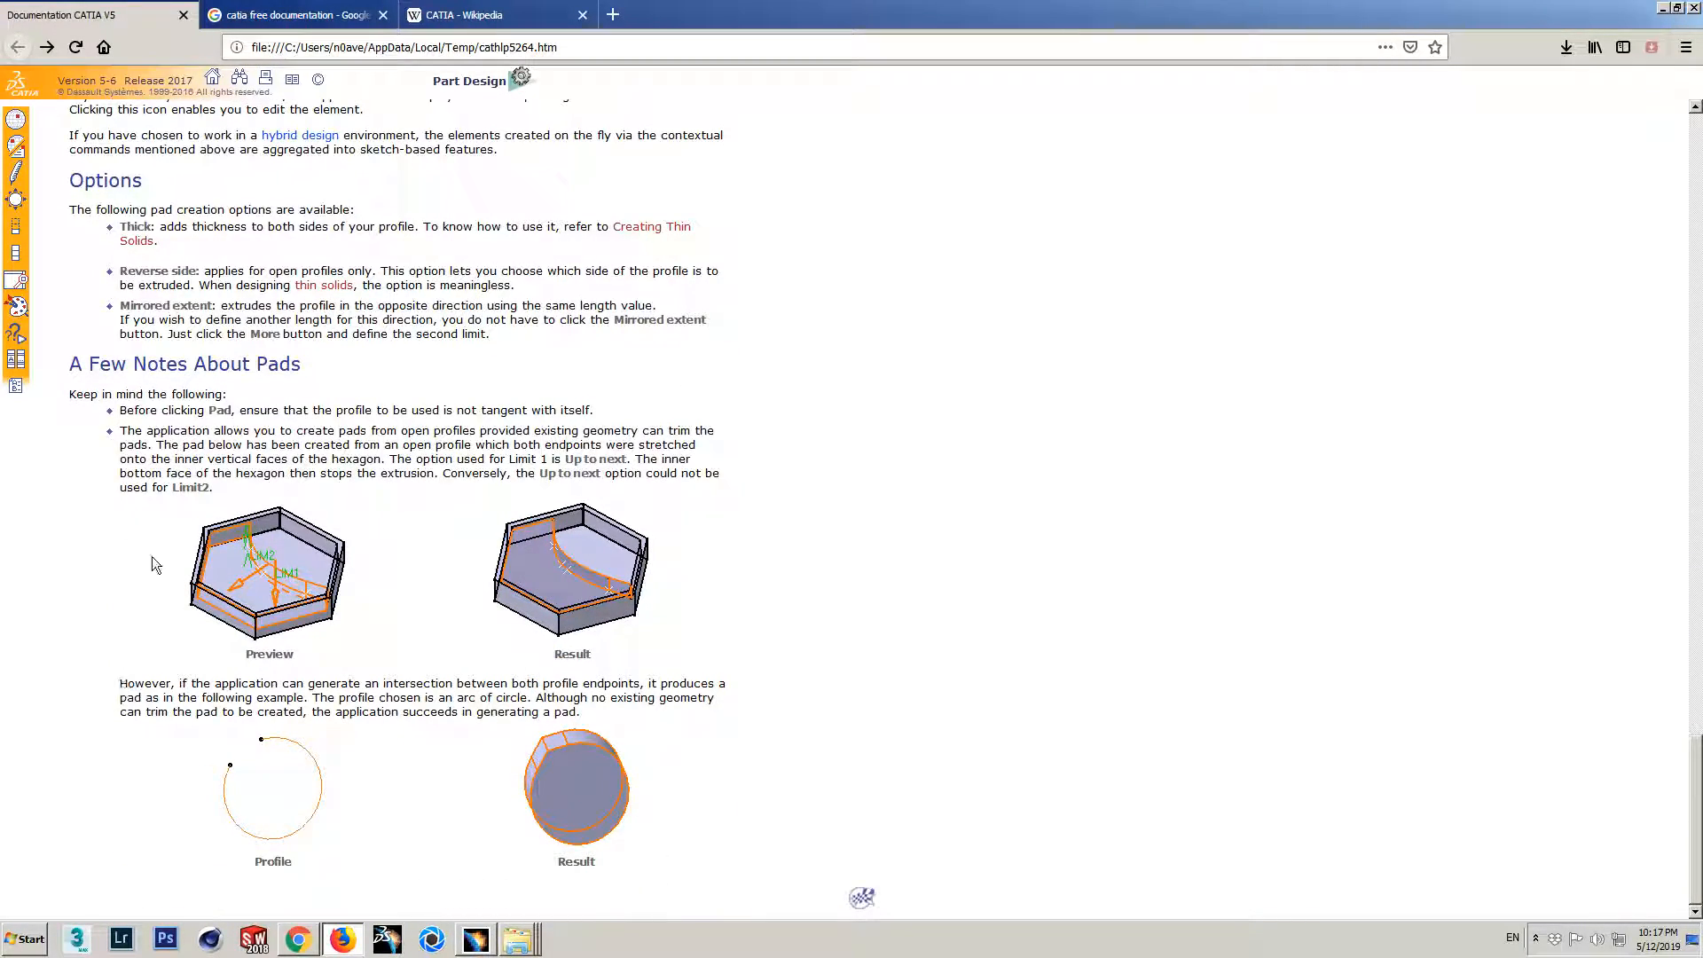
drag(71, 363, 328, 358)
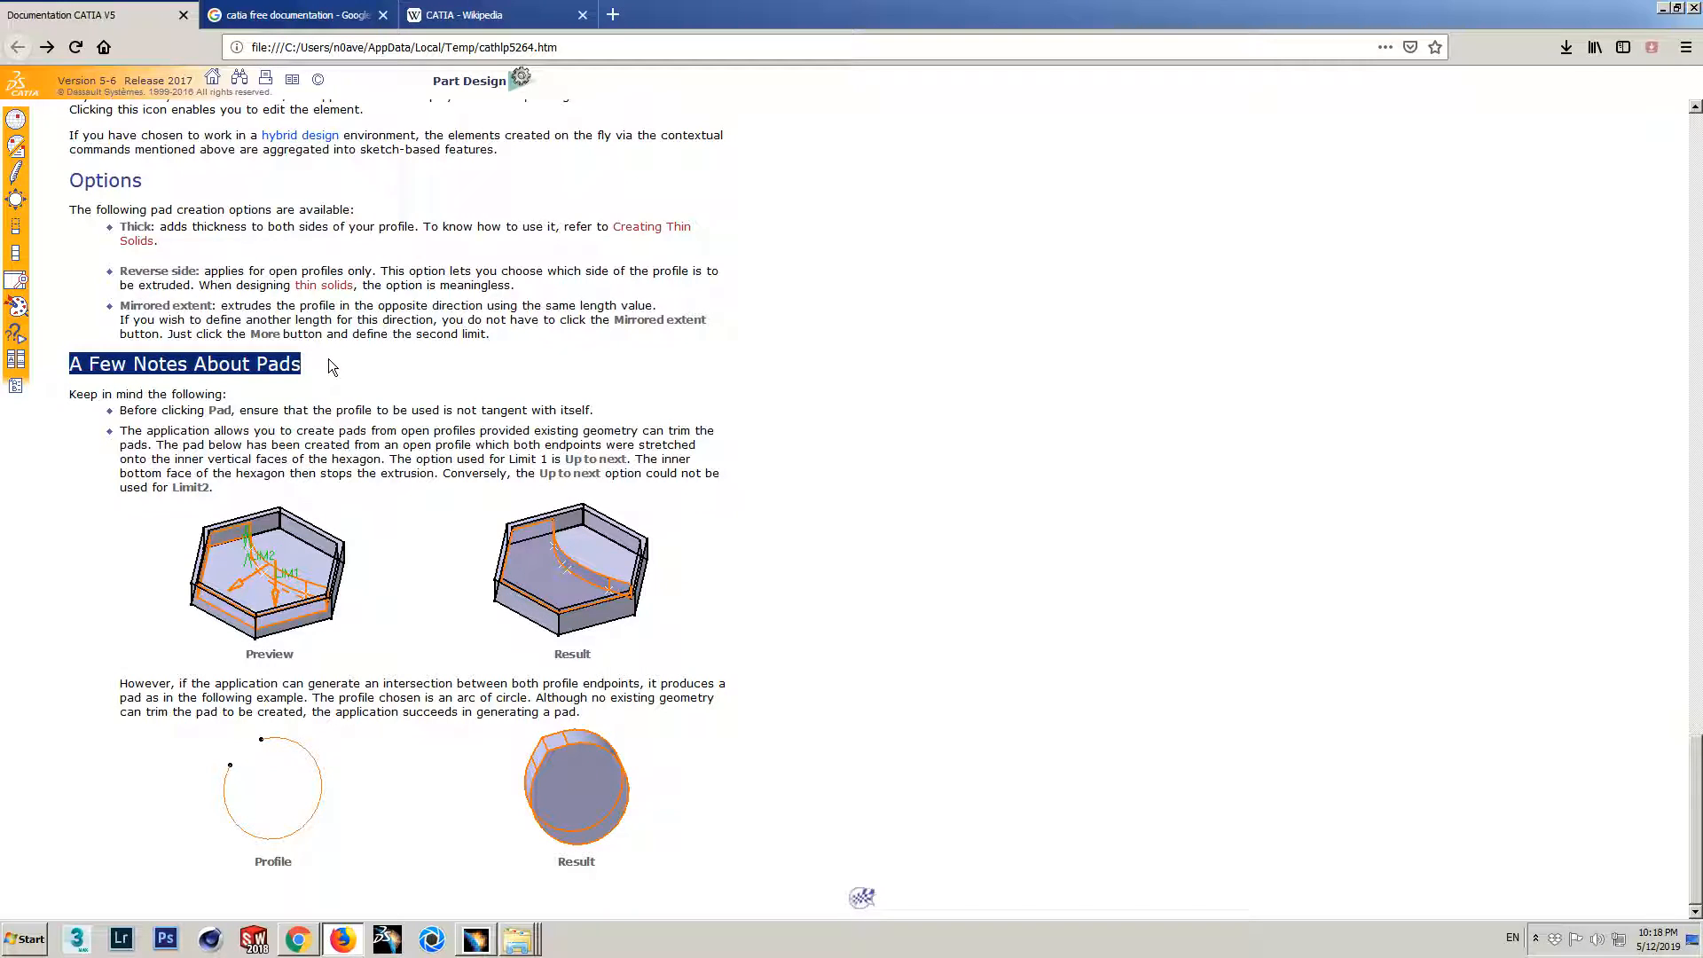
click(328, 358)
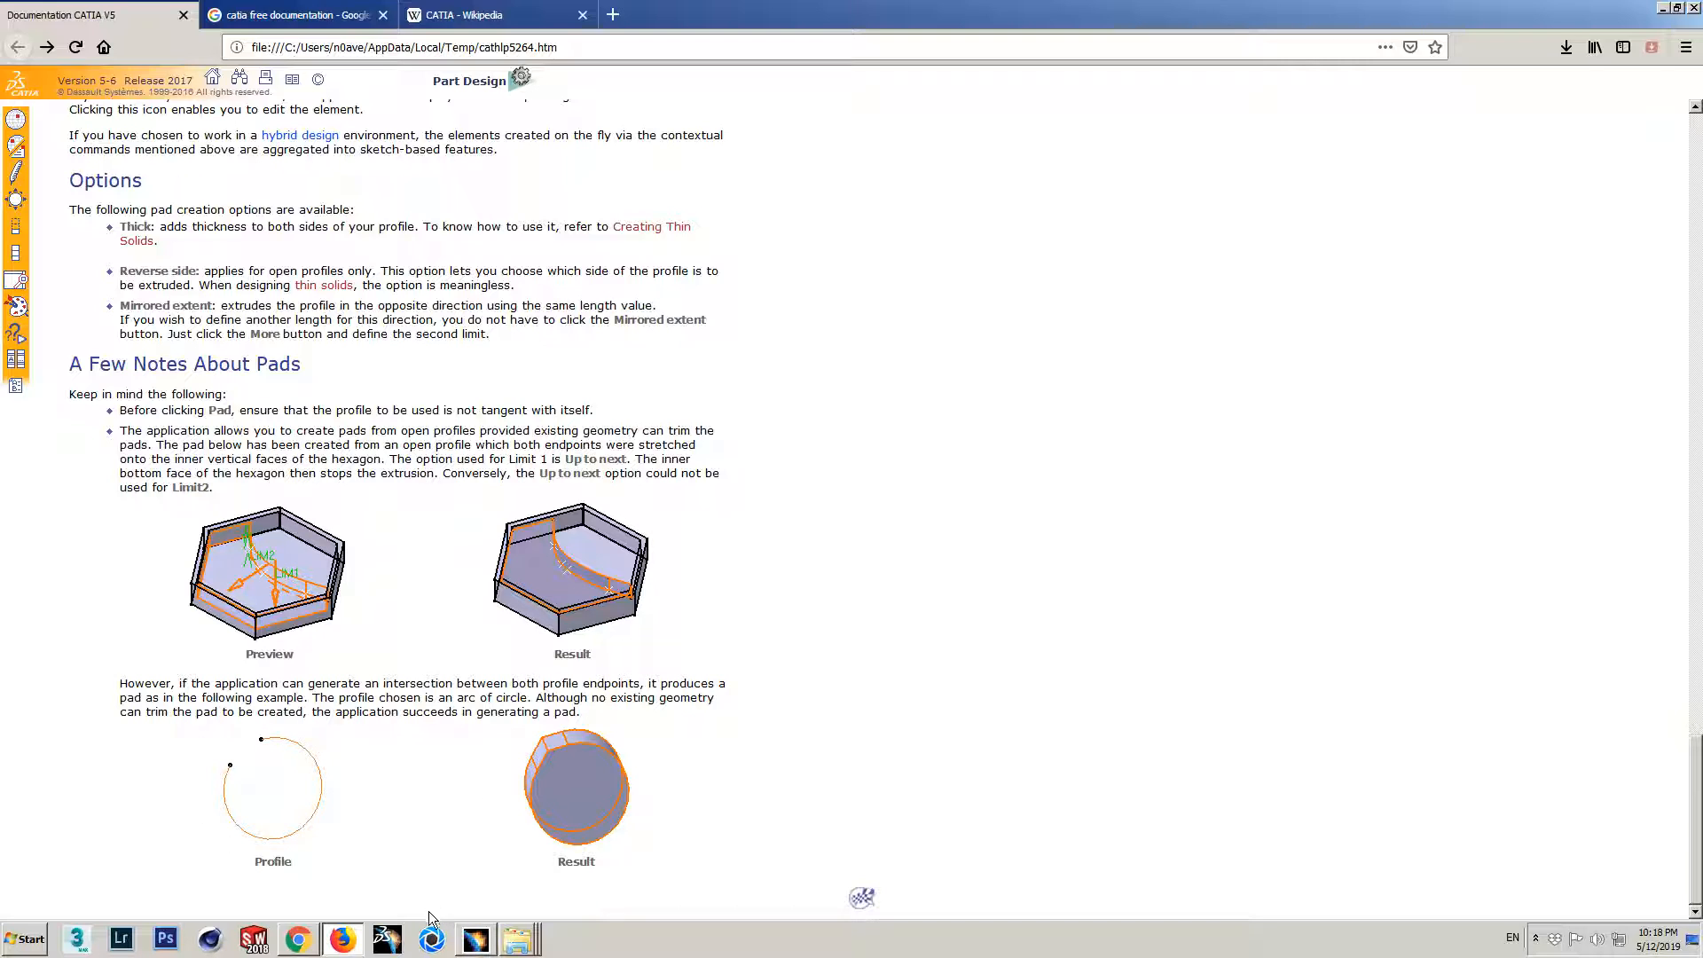
click(474, 938)
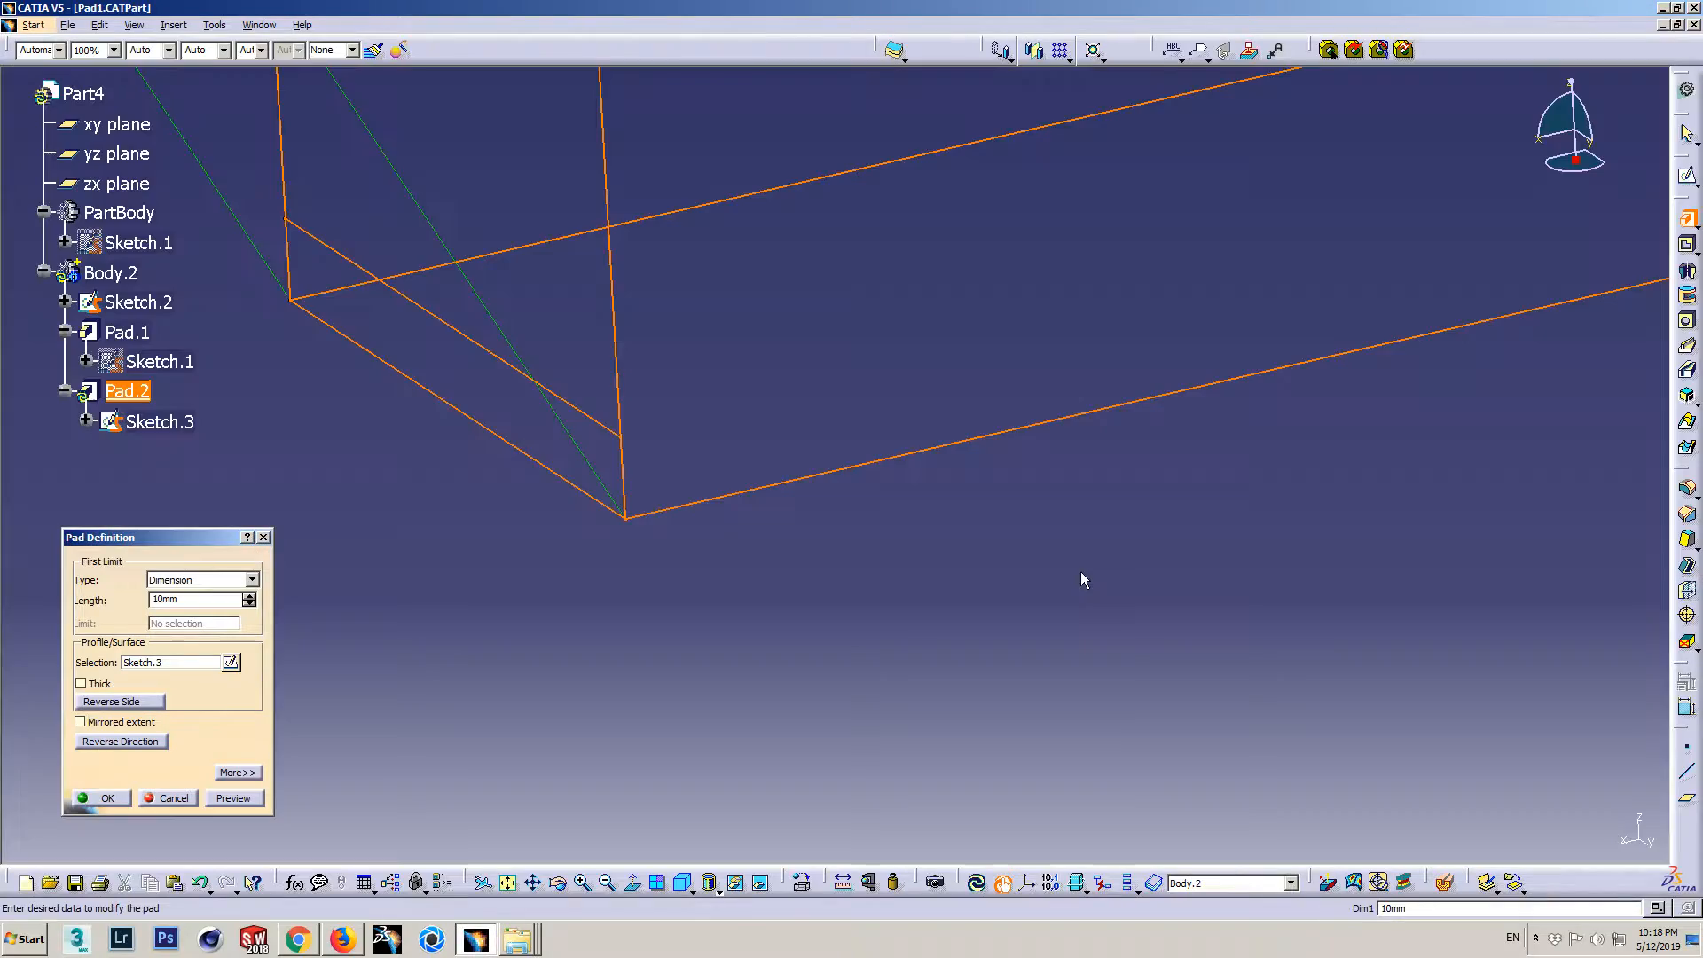
- Inspect the profile's end gap by opening its sketch from the pad definition, exit the sketch, and preview the 10 mm pad
middle_drag(699, 216, 887, 630)
middle_drag(991, 411, 688, 322)
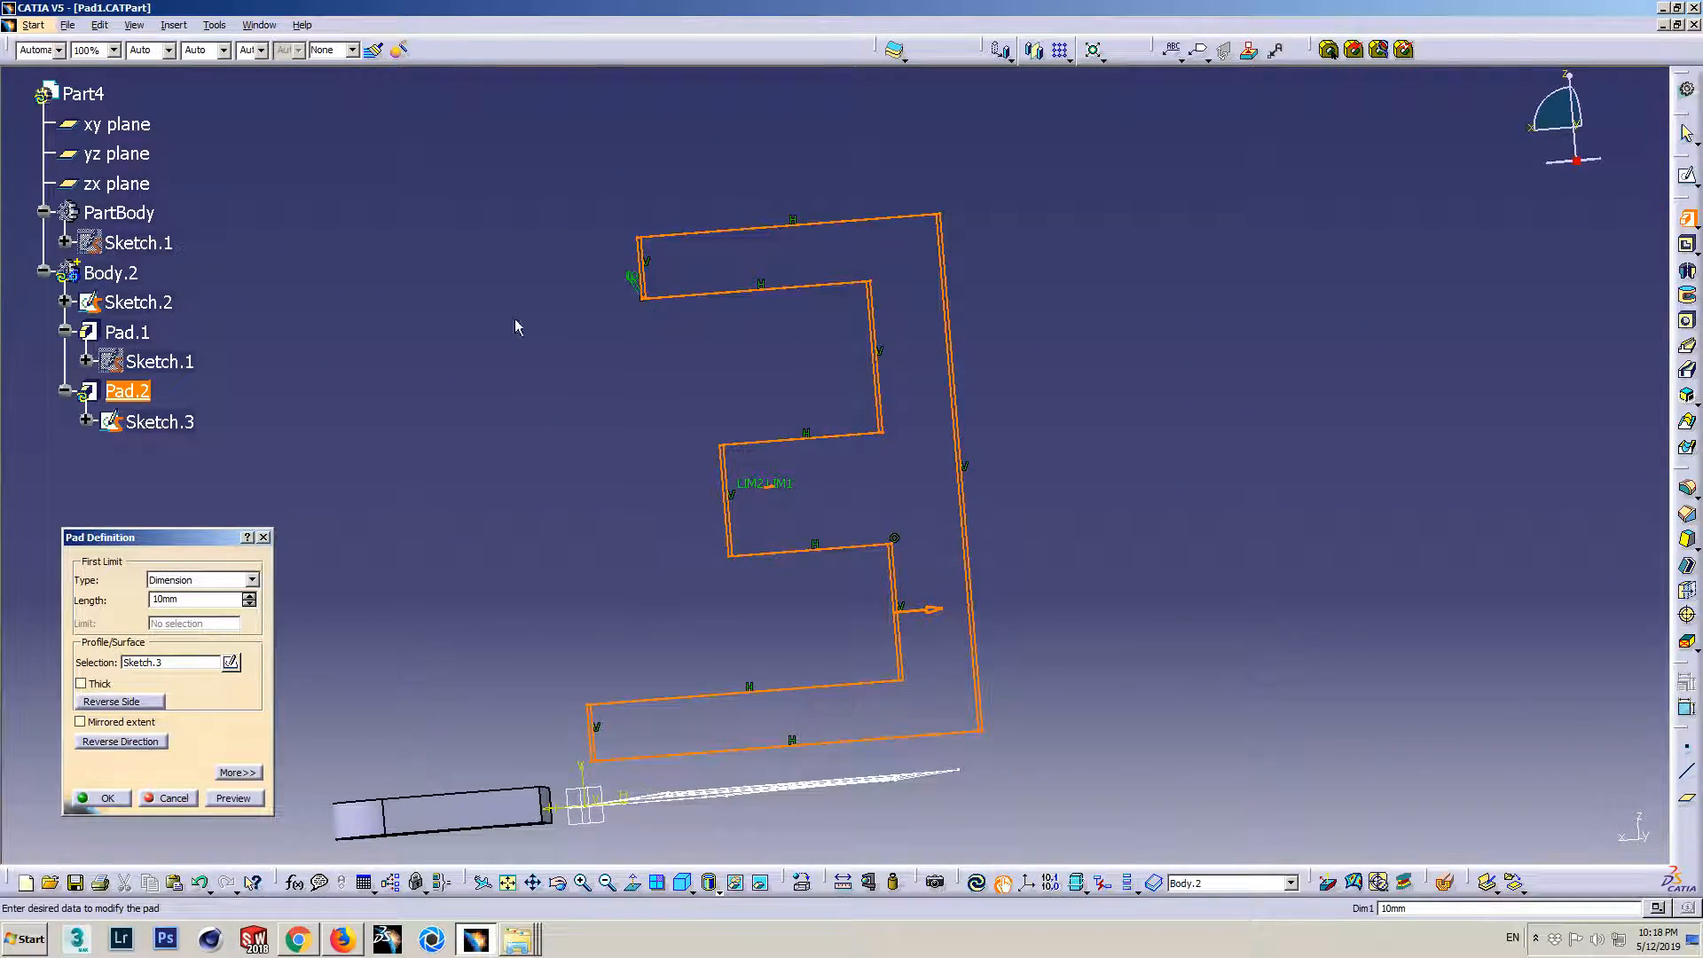
click(230, 662)
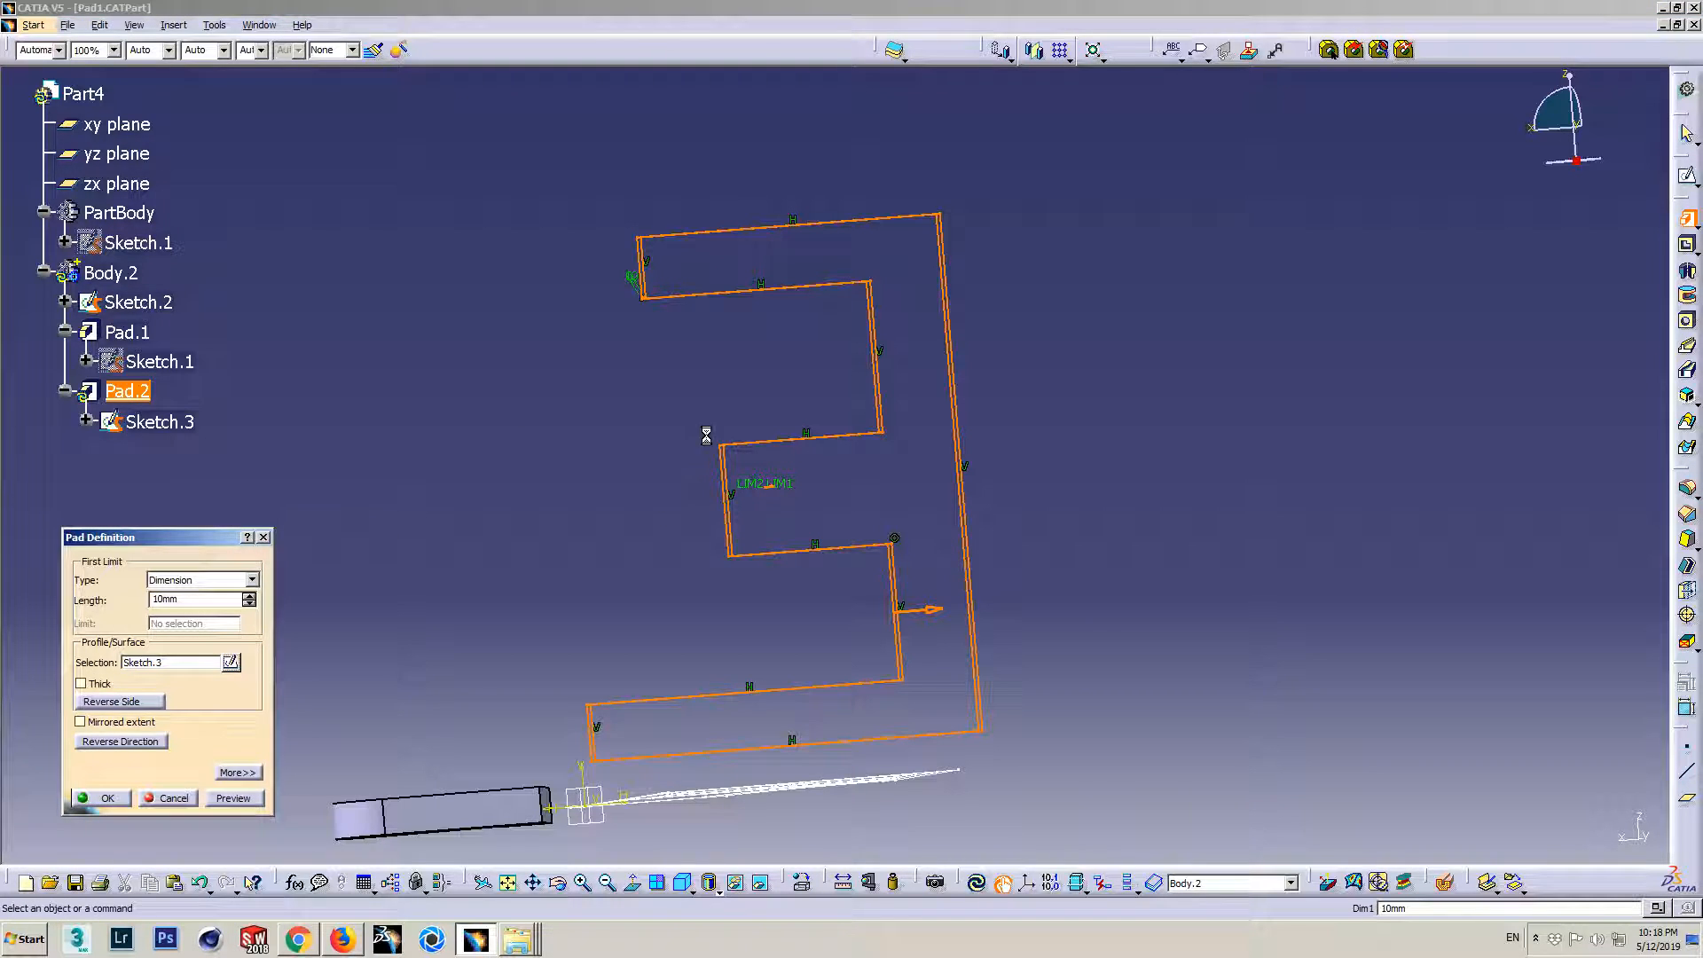
mouse_move(738, 334)
middle_down()
mouse_move(841, 532)
mouse_move(464, 482)
middle_up()
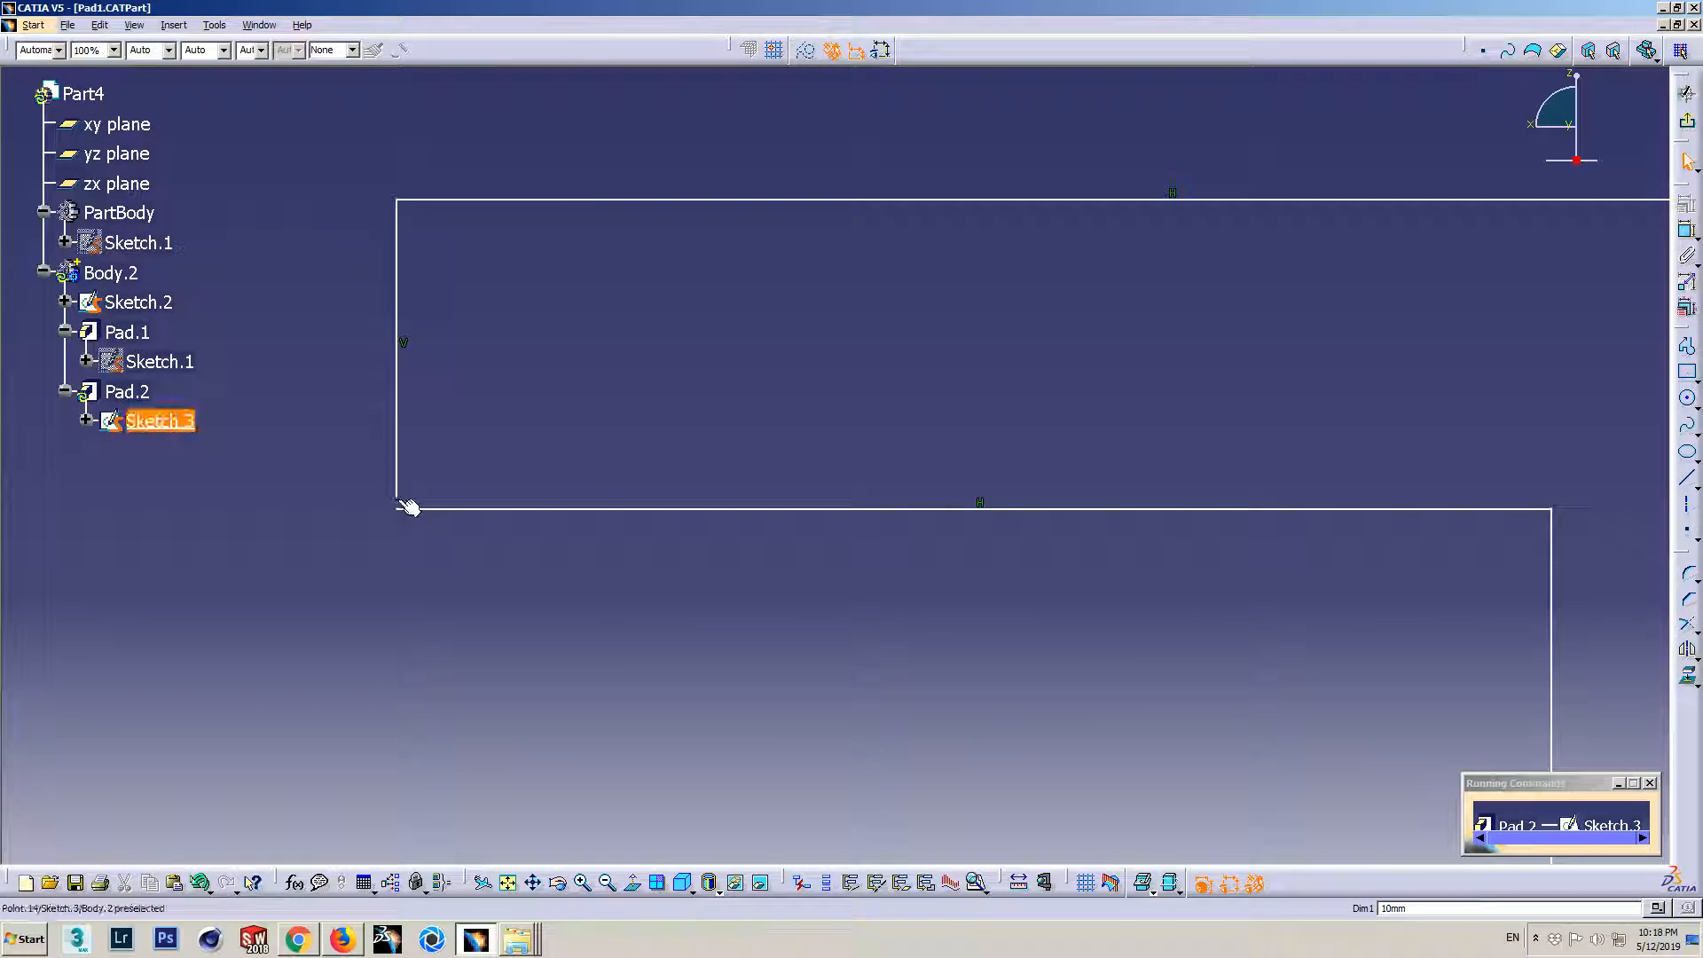
click(1687, 122)
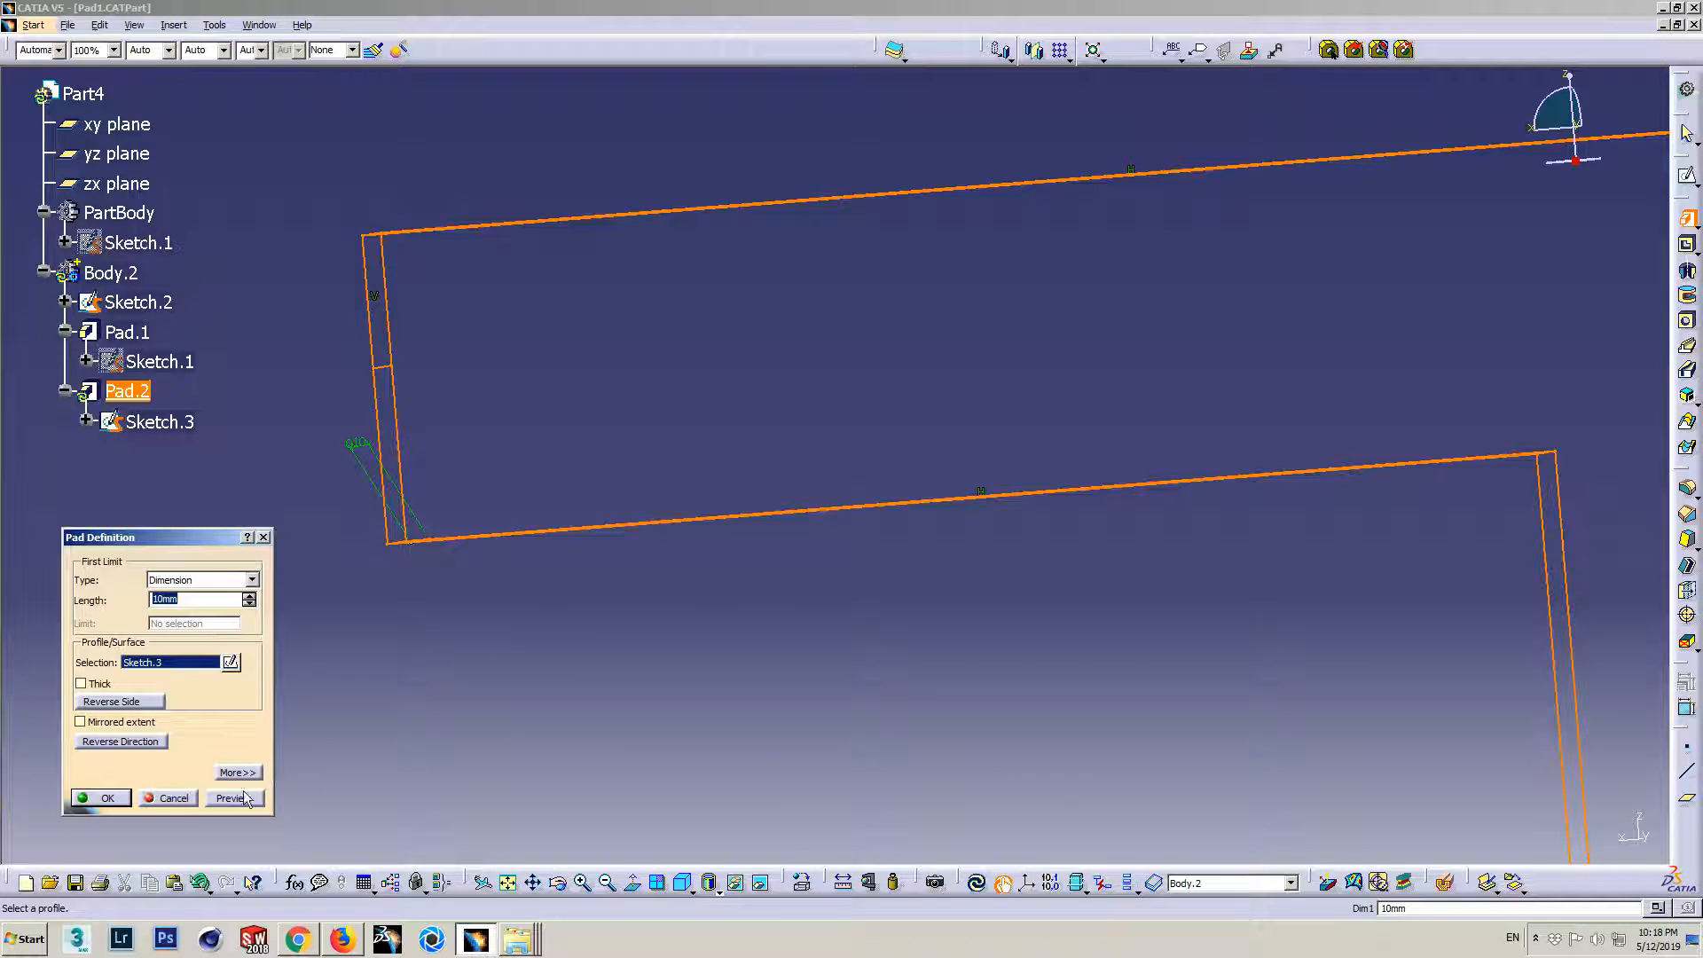
click(244, 797)
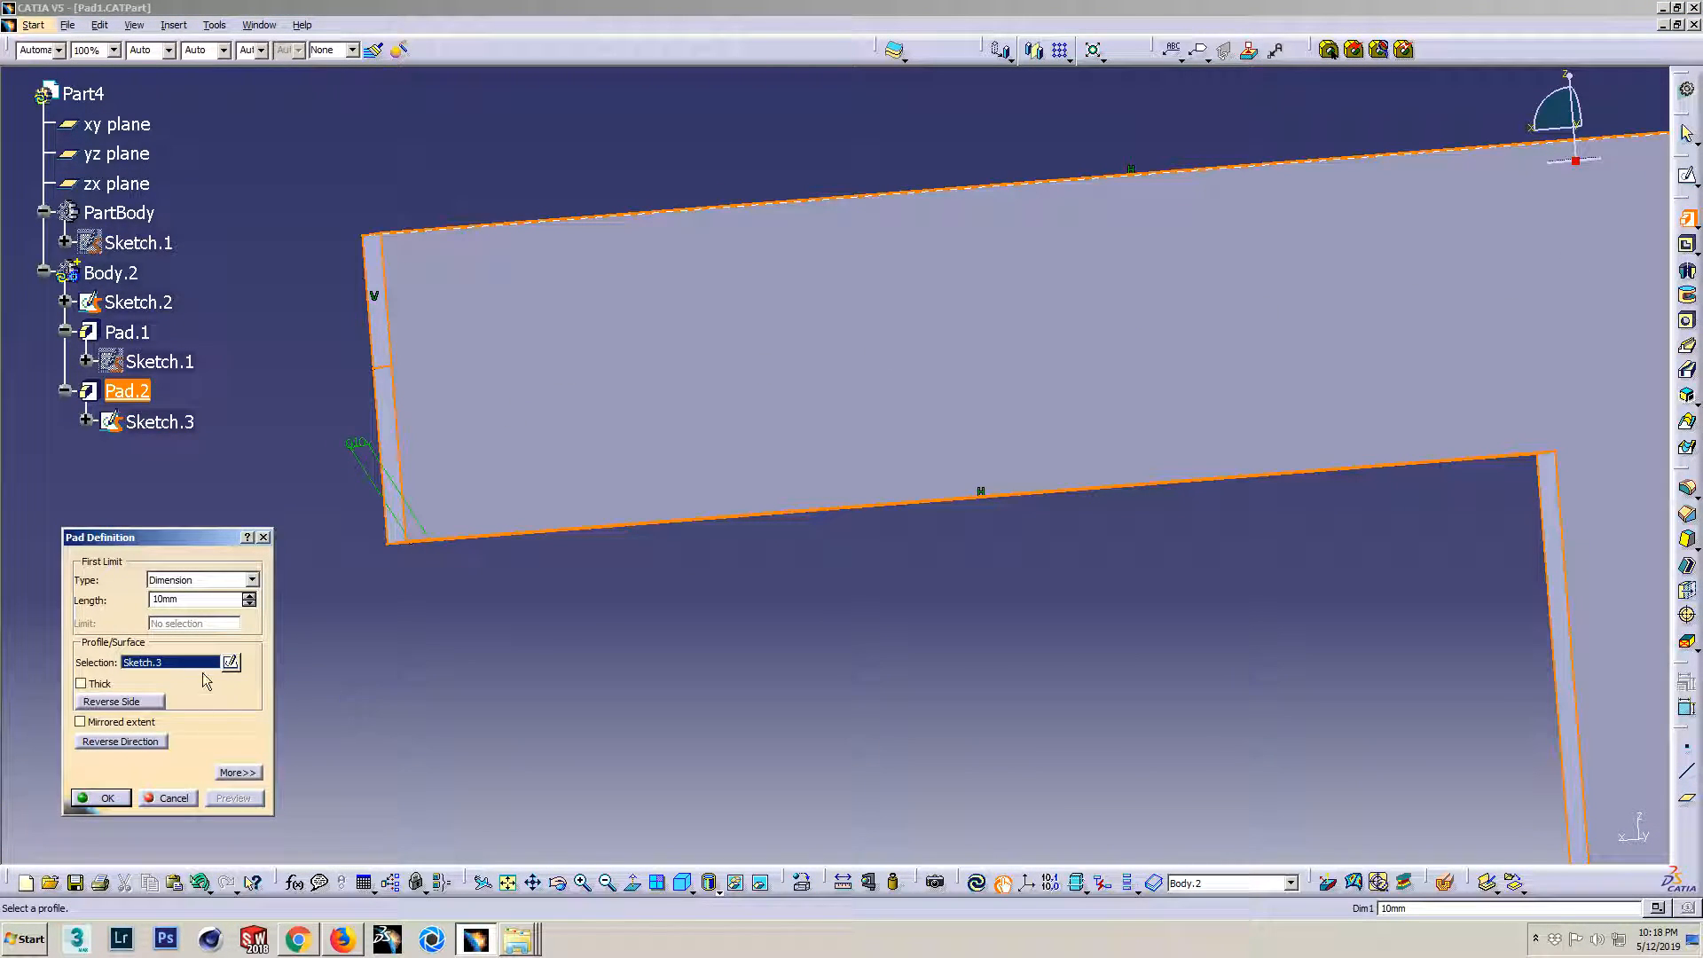
- Edit the pad's sketch, delete the short vertical line at the open end of the profile, and exit the sketch to update the pad
click(100, 797)
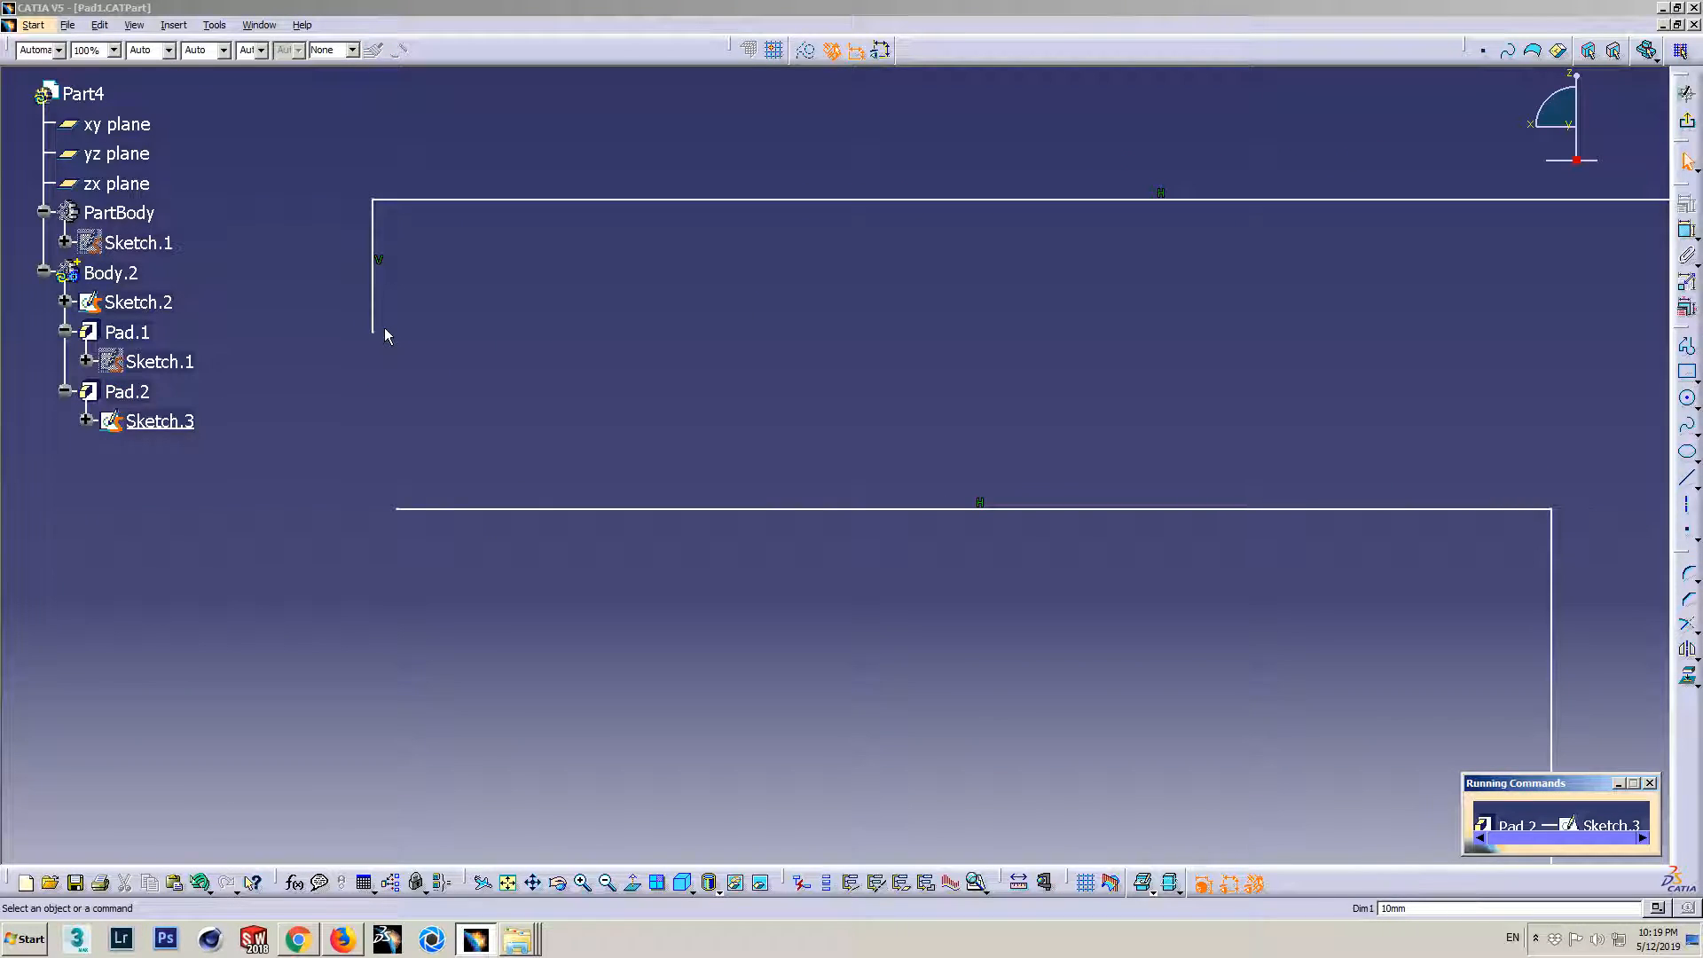
click(373, 309)
key(Delete)
click(1683, 130)
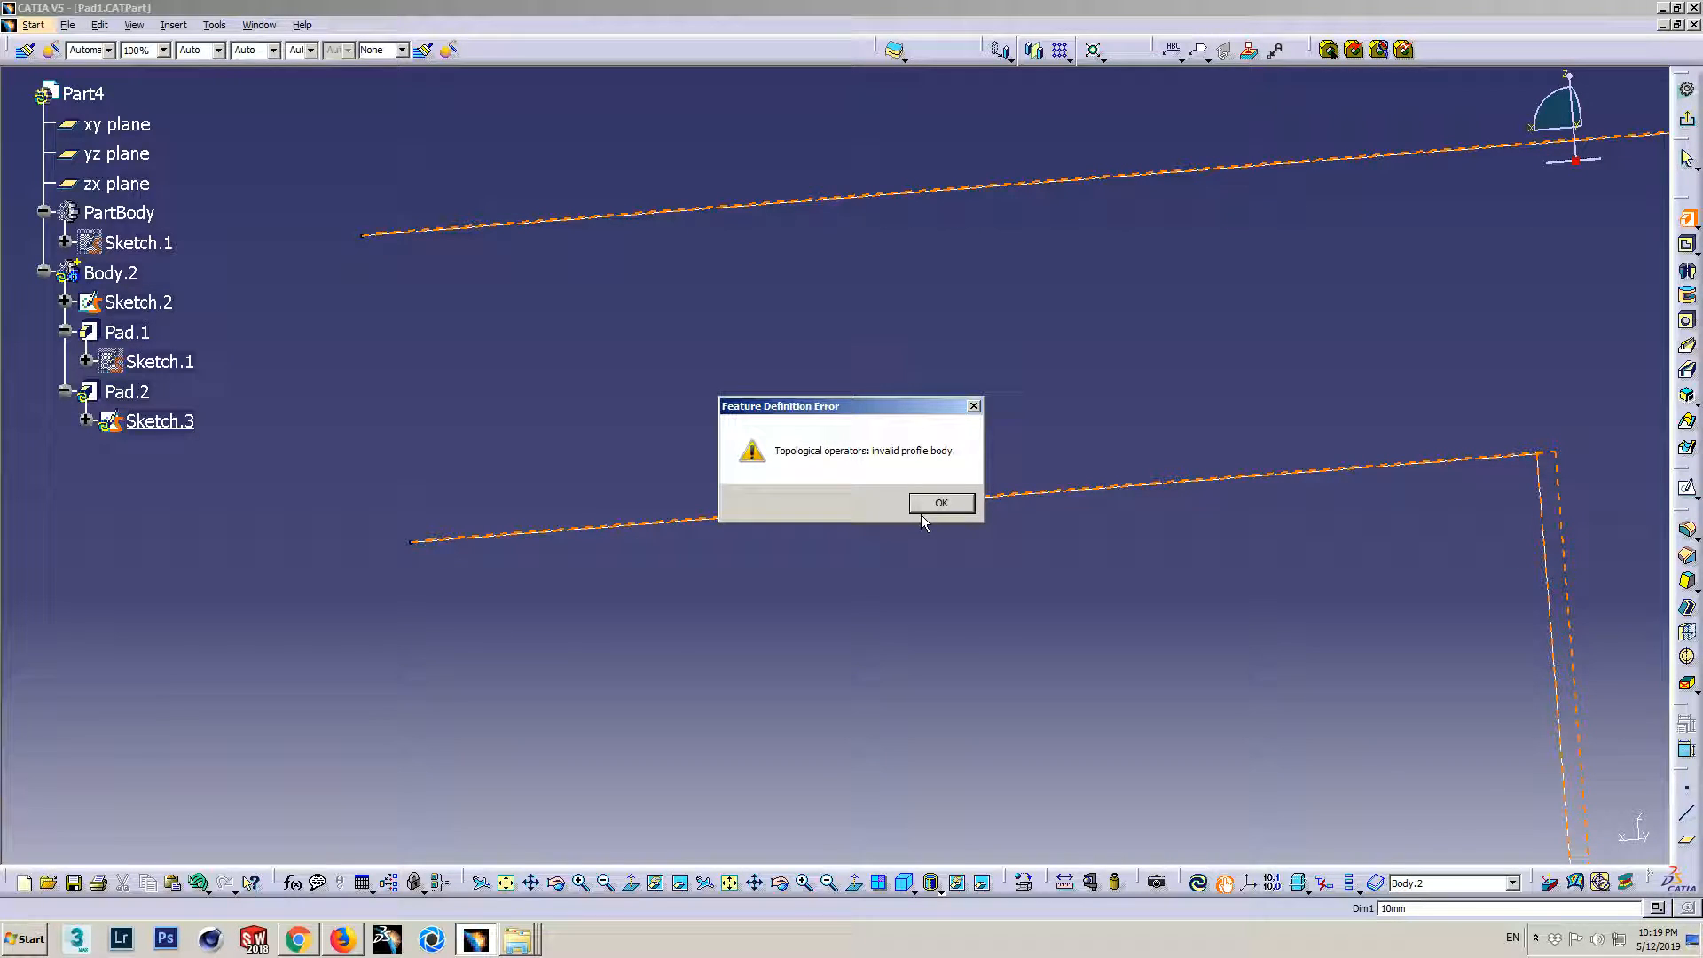
click(942, 504)
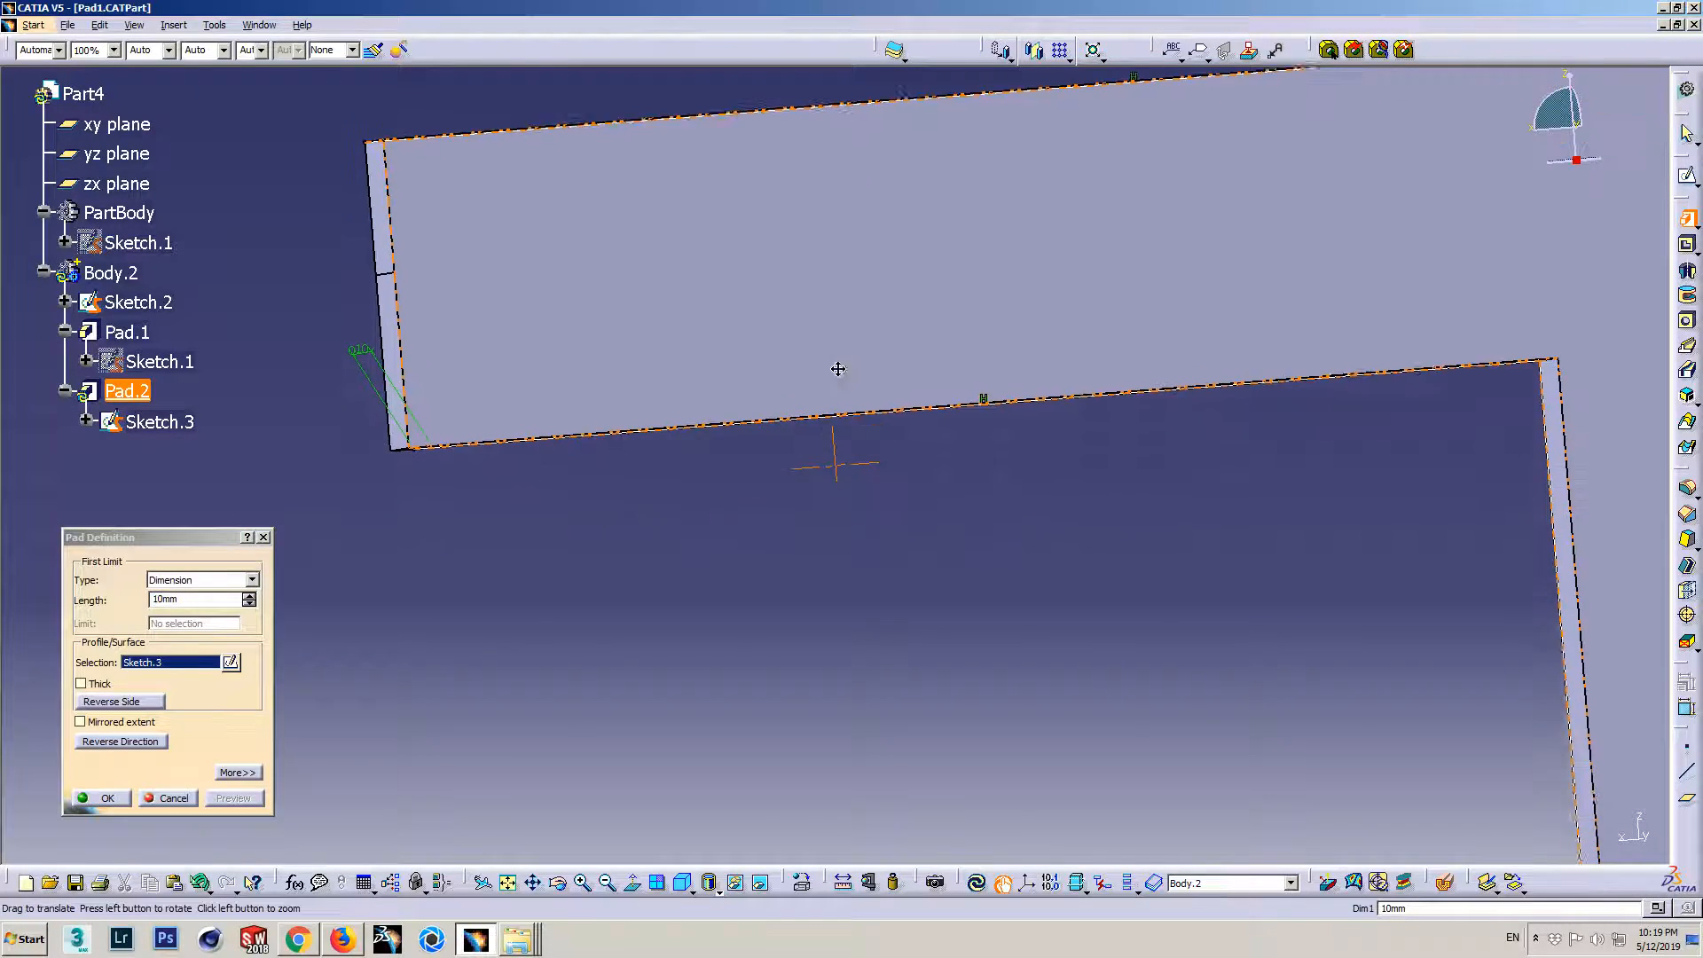
- Try to create the 10 mm pad from the profile without its end line, and cancel the pad definition
click(774, 420)
click(1006, 504)
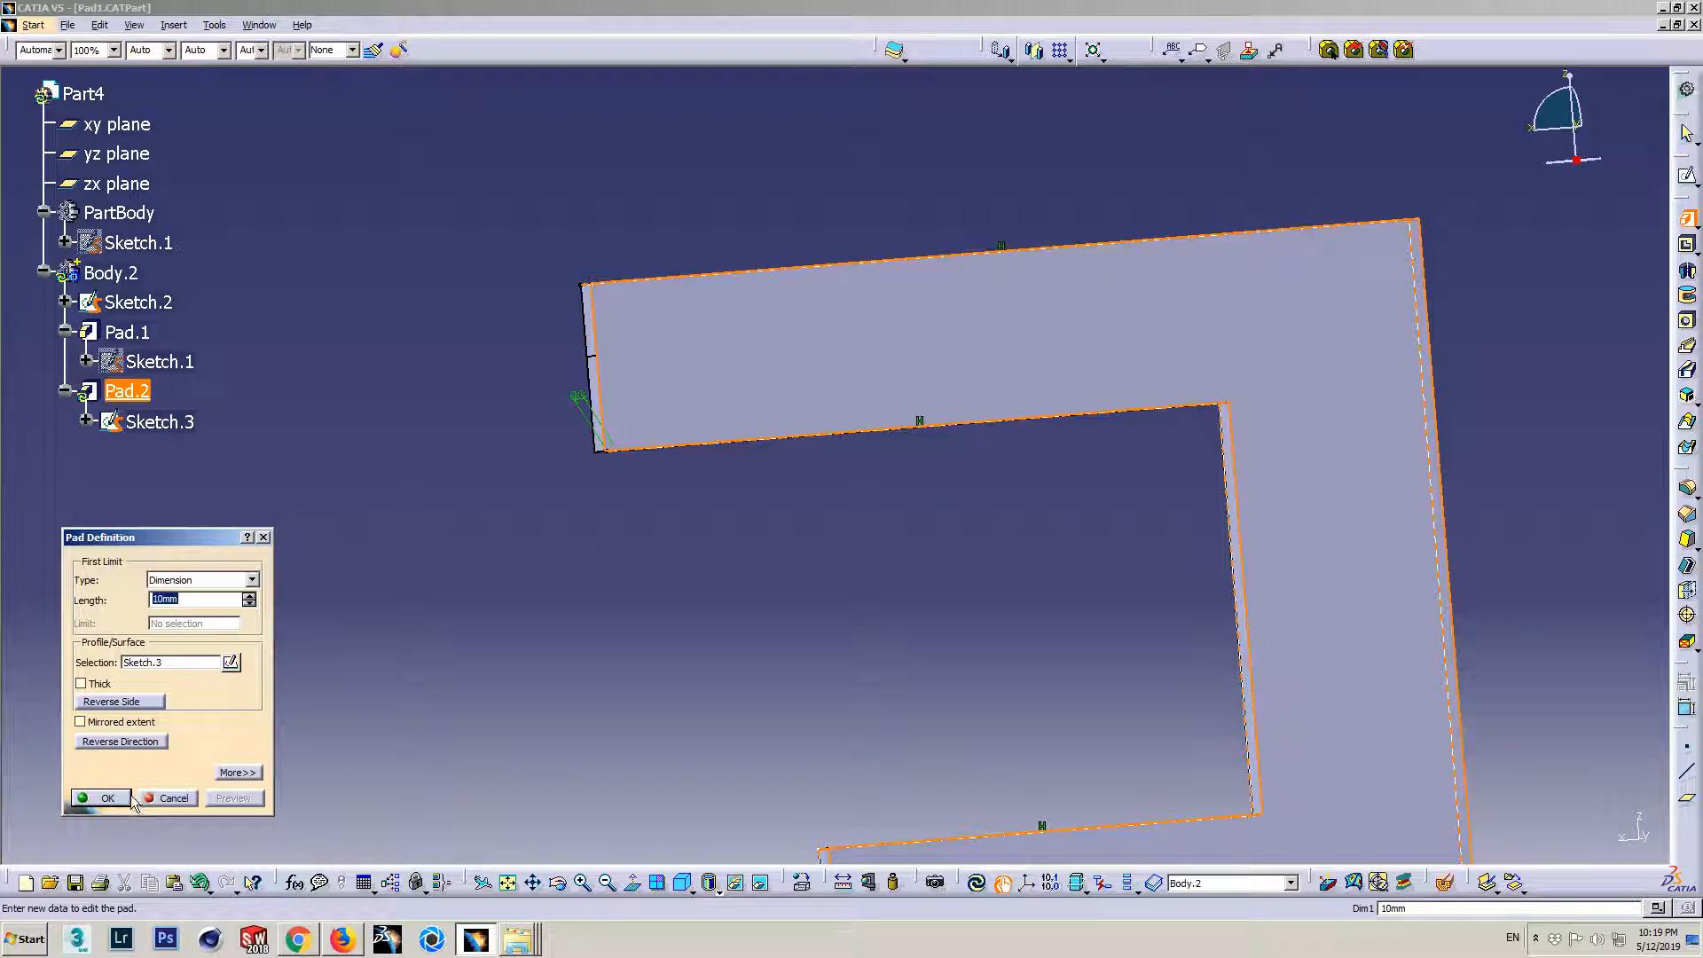
click(105, 798)
click(940, 504)
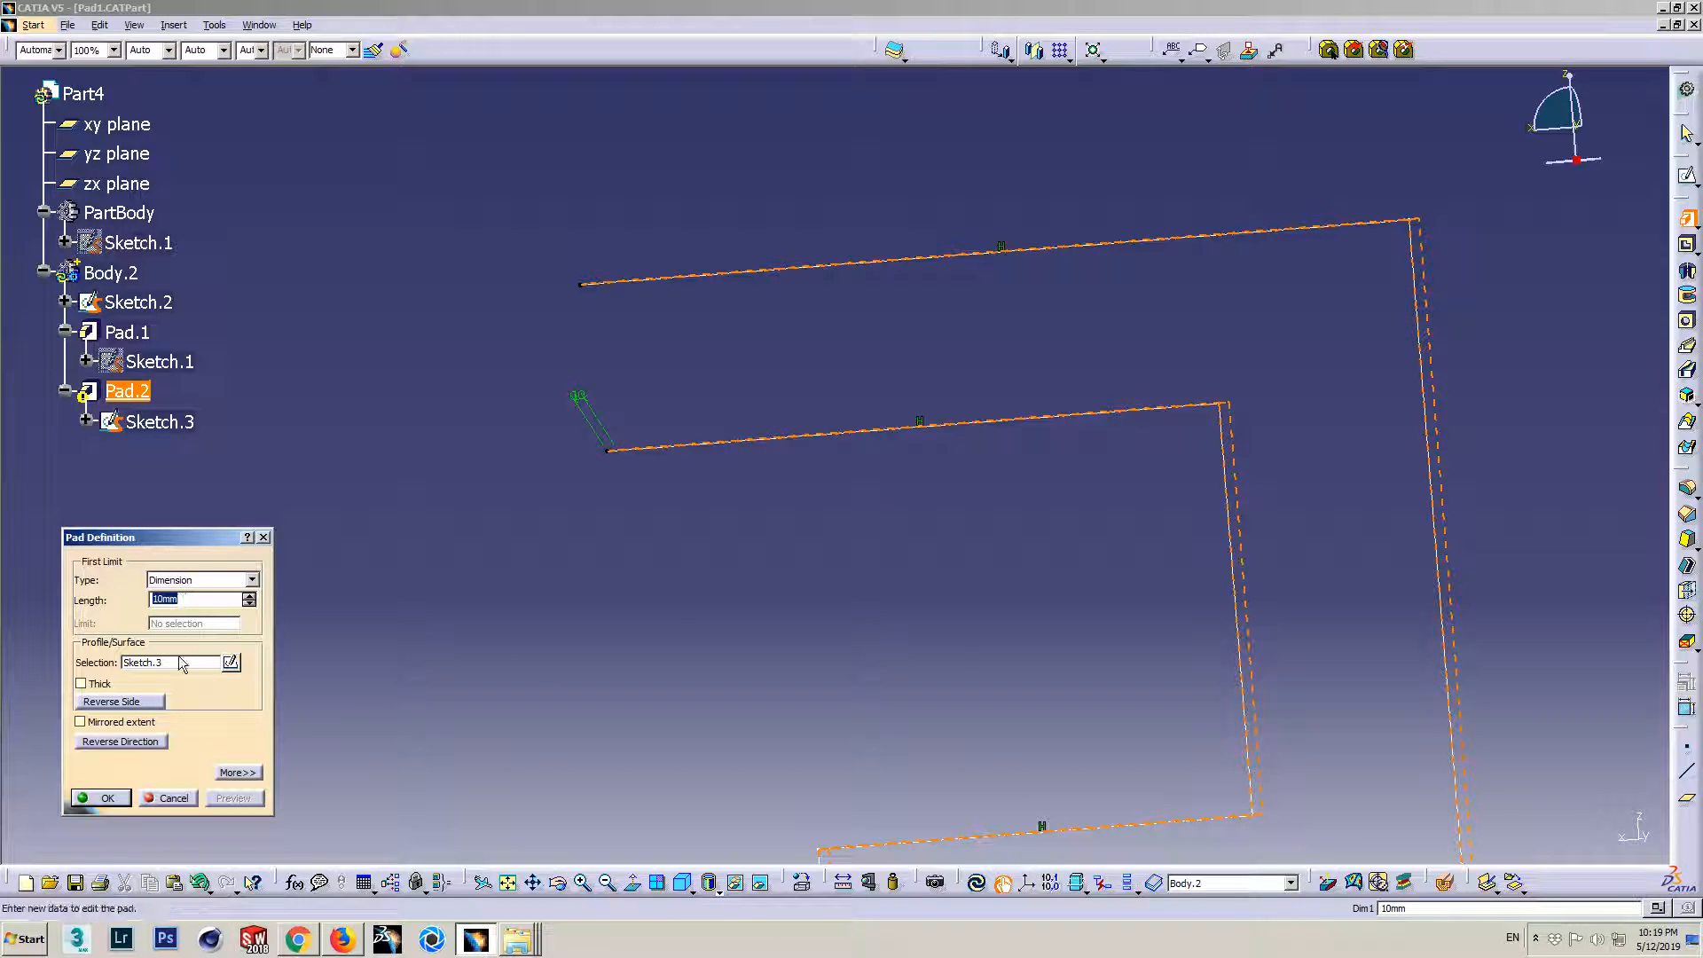
middle_drag(895, 560, 798, 523)
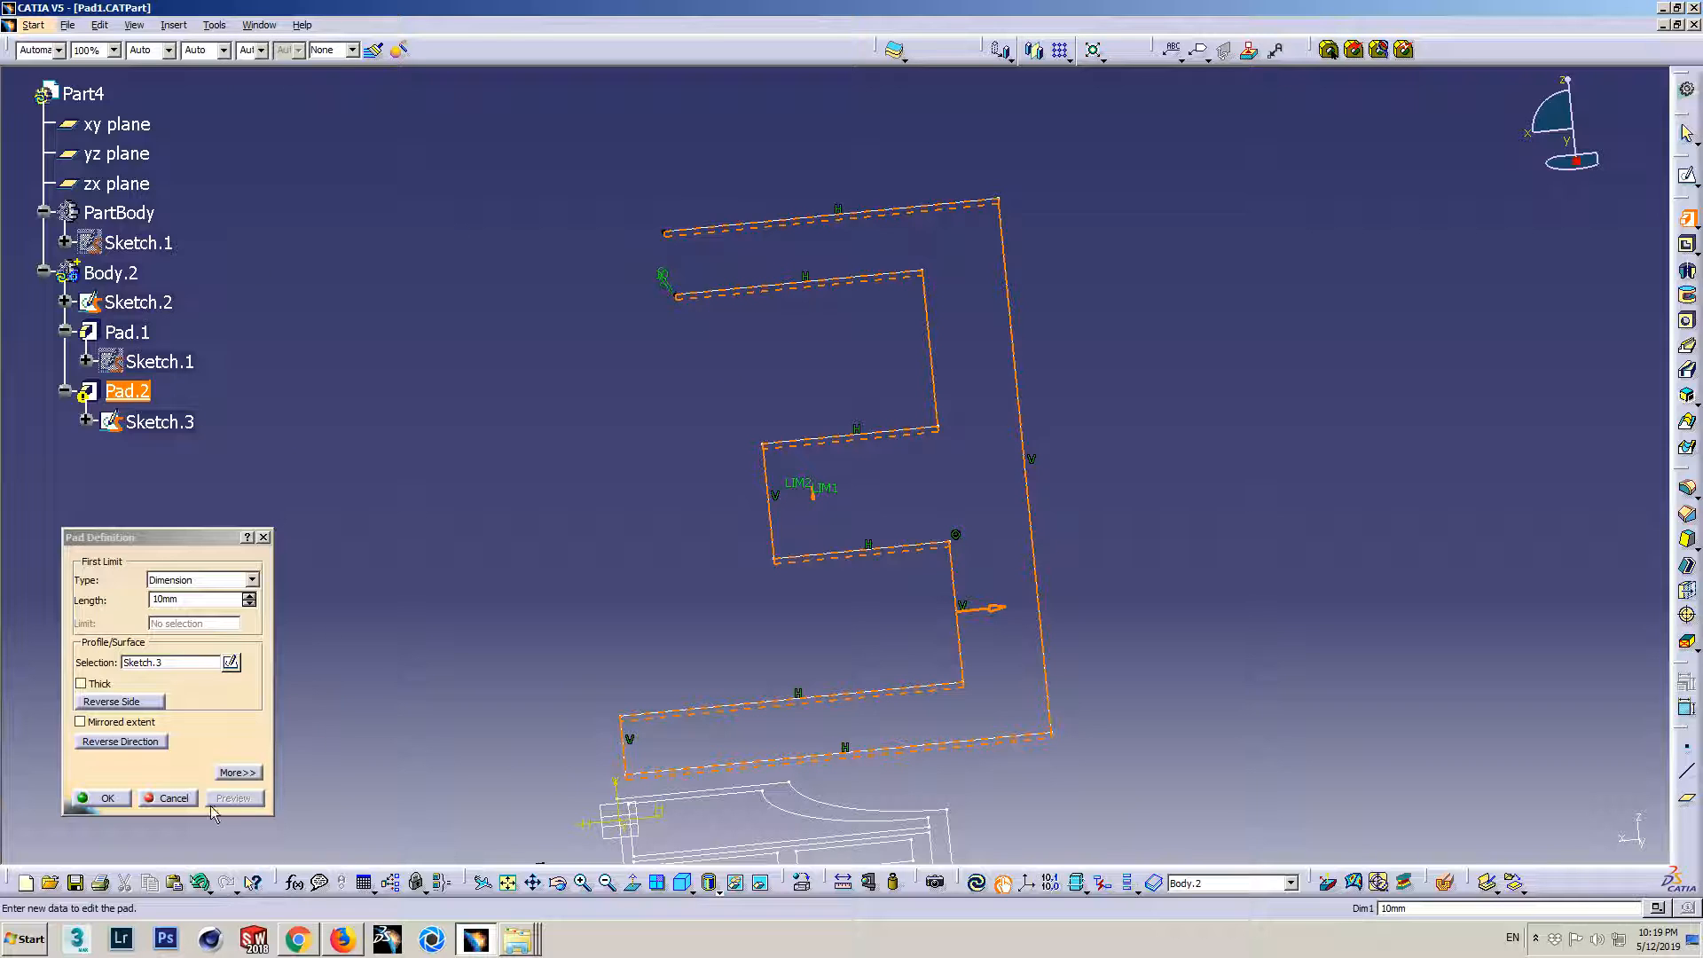
click(107, 798)
click(935, 499)
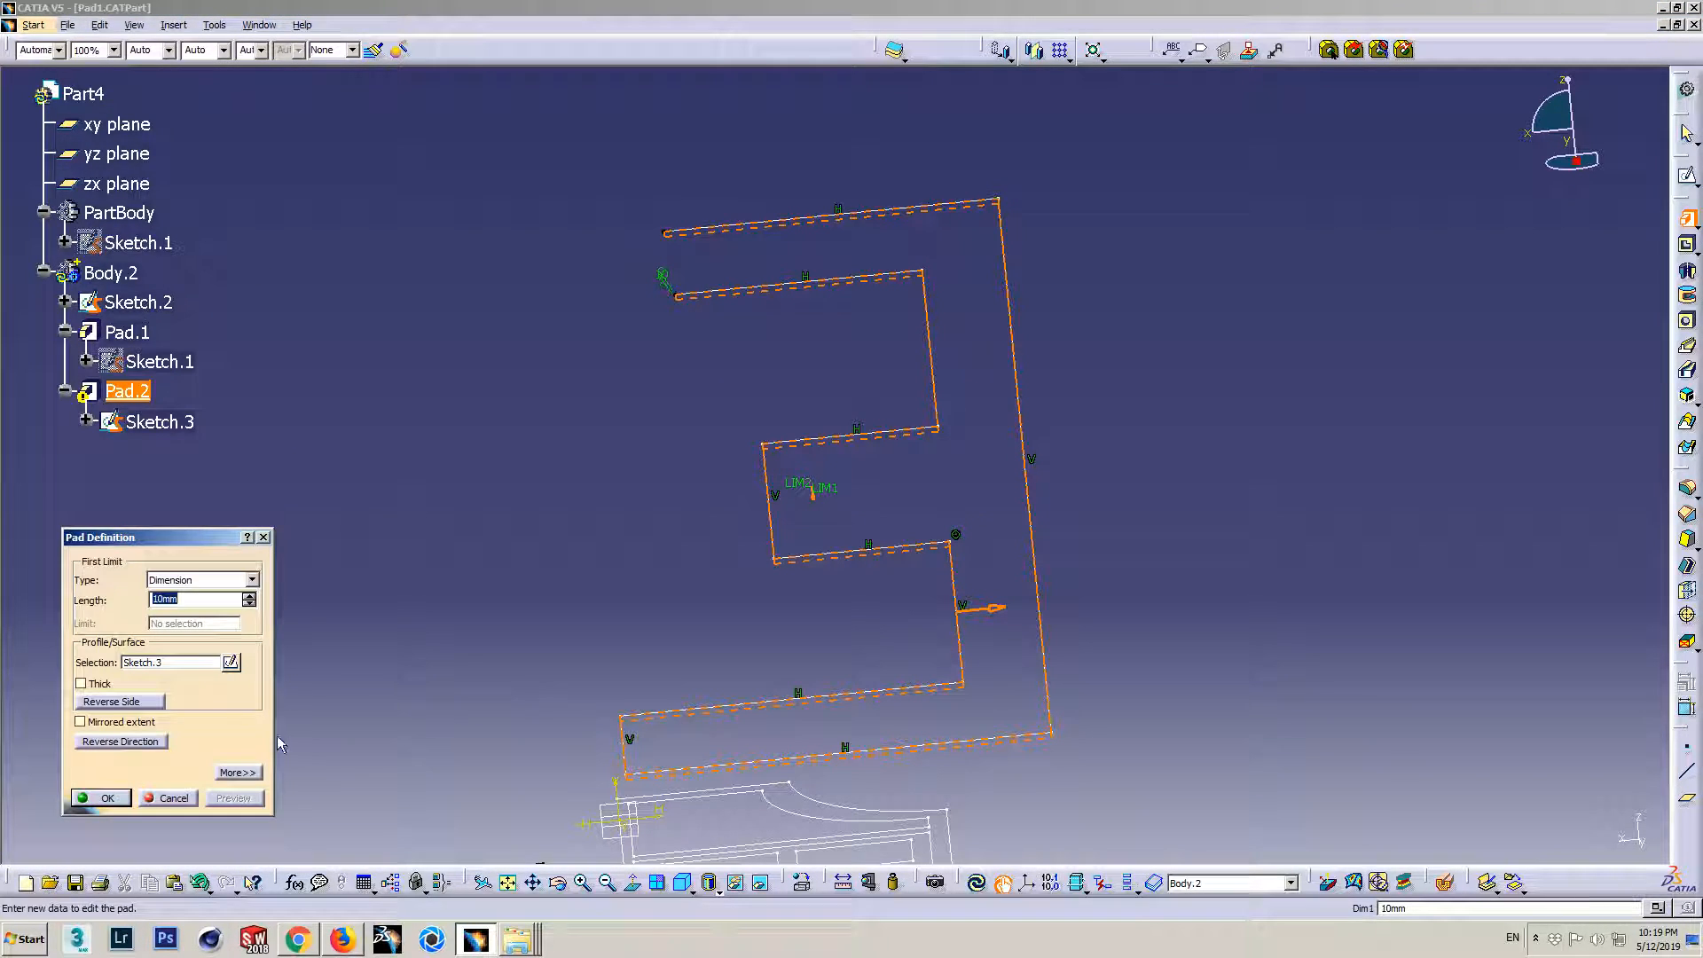
click(169, 798)
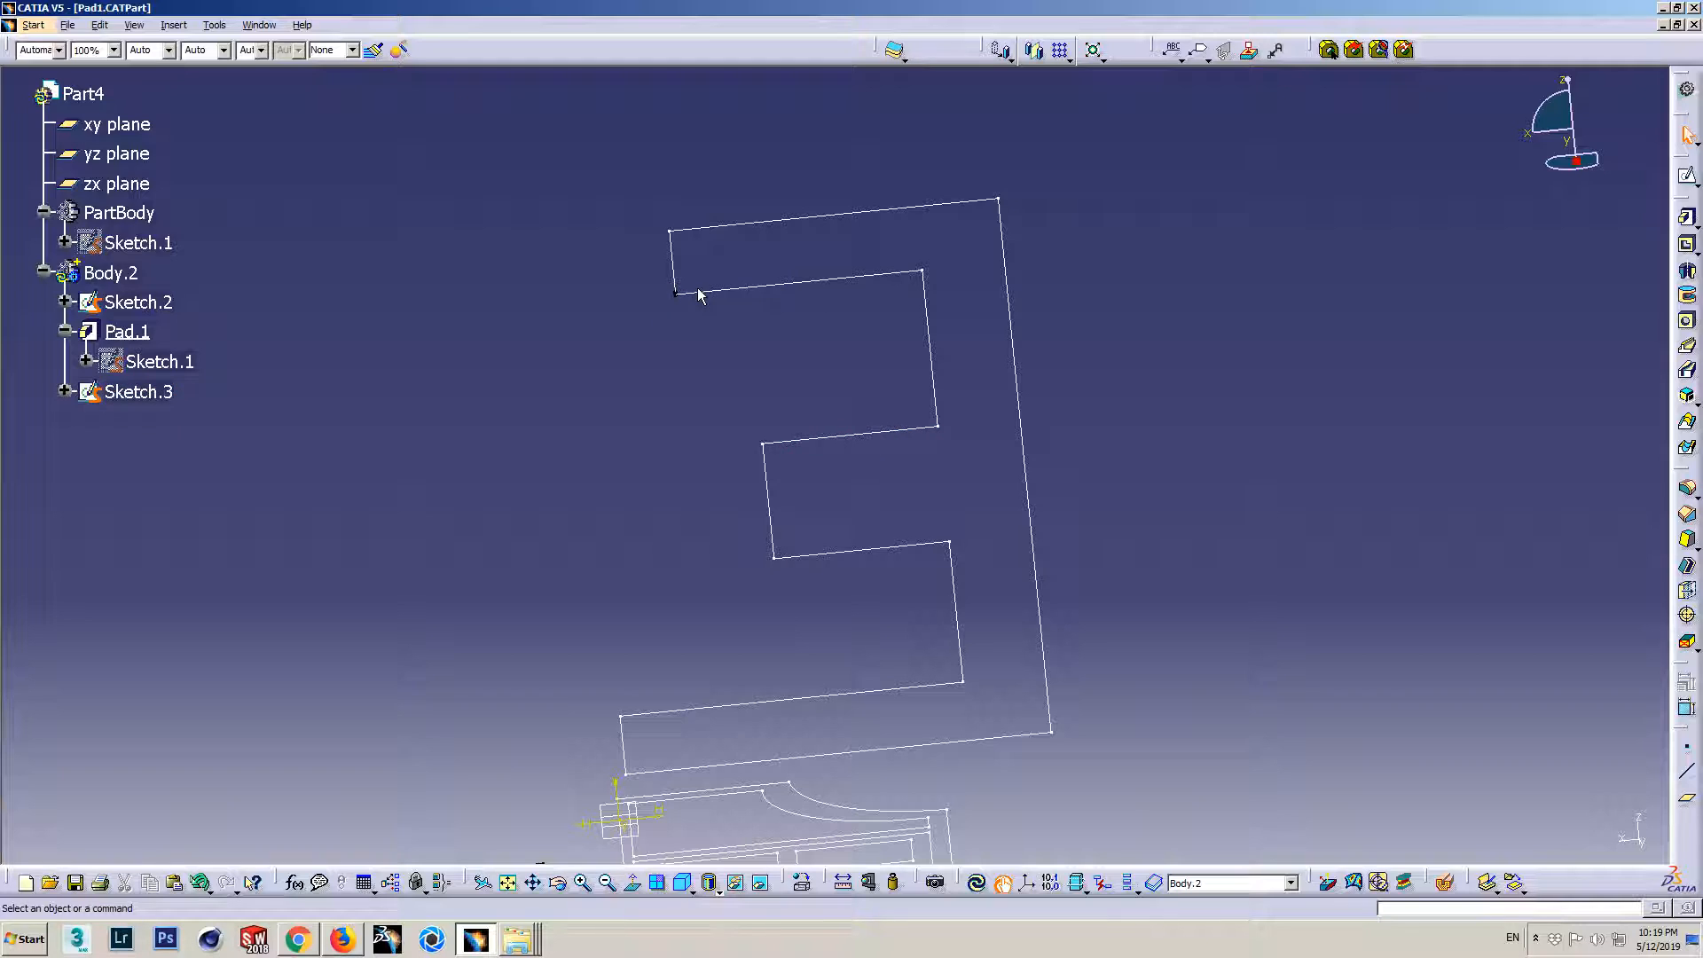
- Reopen the comb-shaped profile's sketch and run Sketch Analysis, making the full comment on the implicit profile readable
click(133, 392)
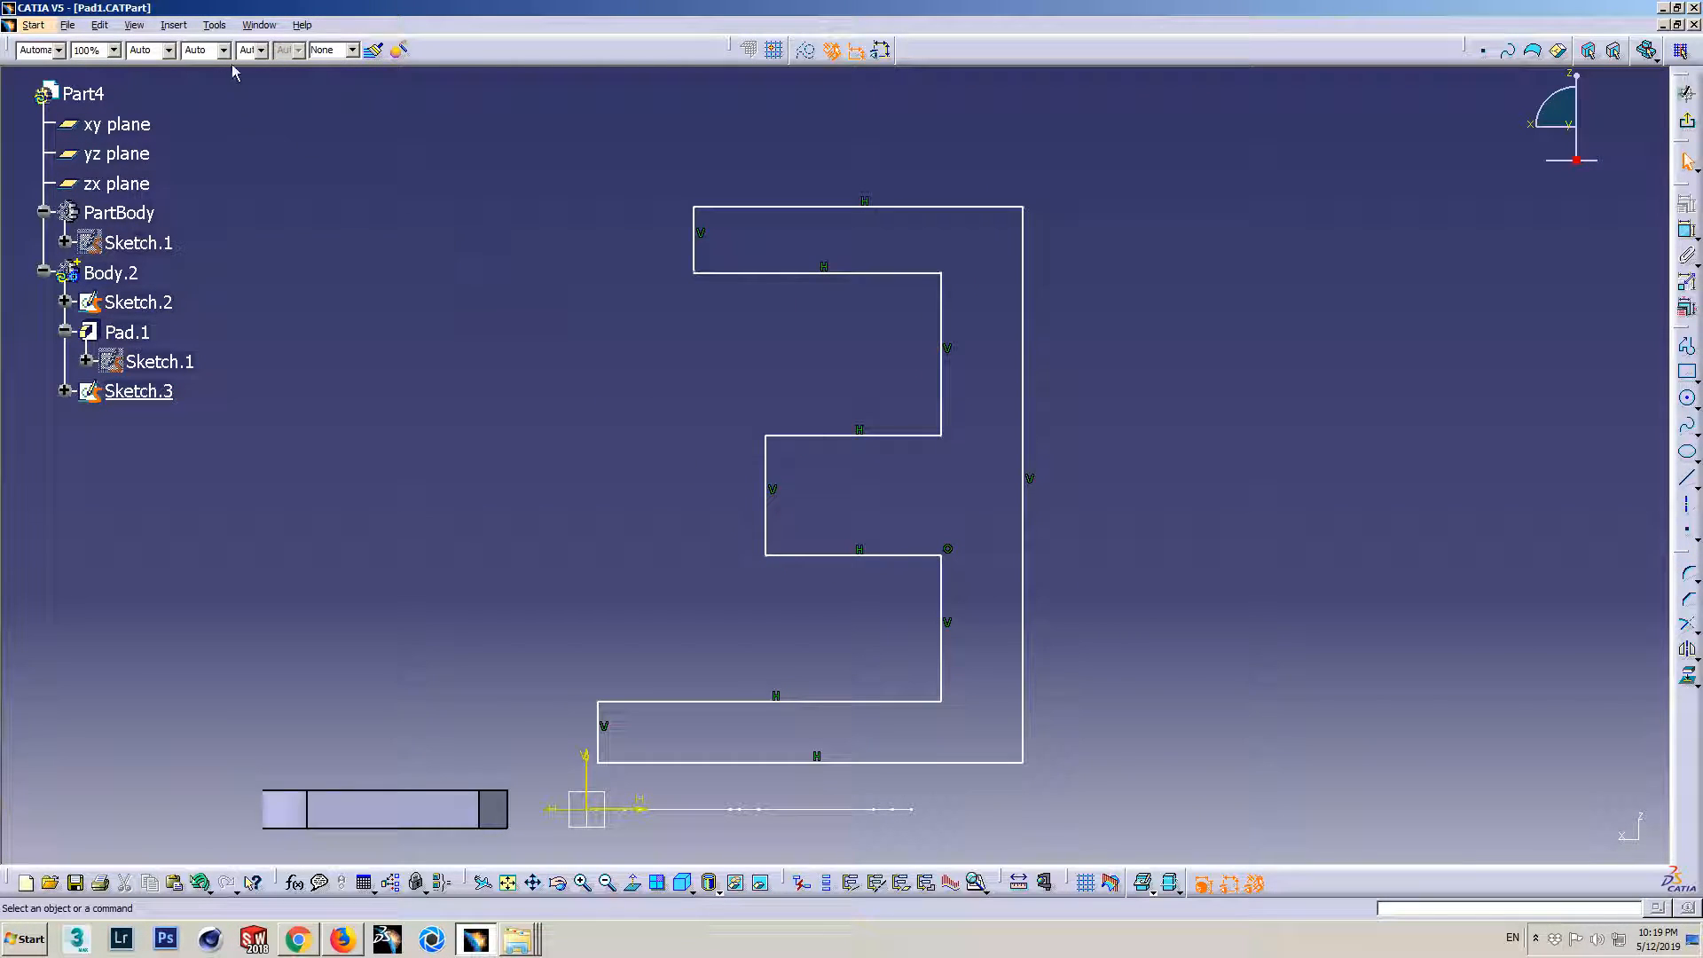
click(218, 28)
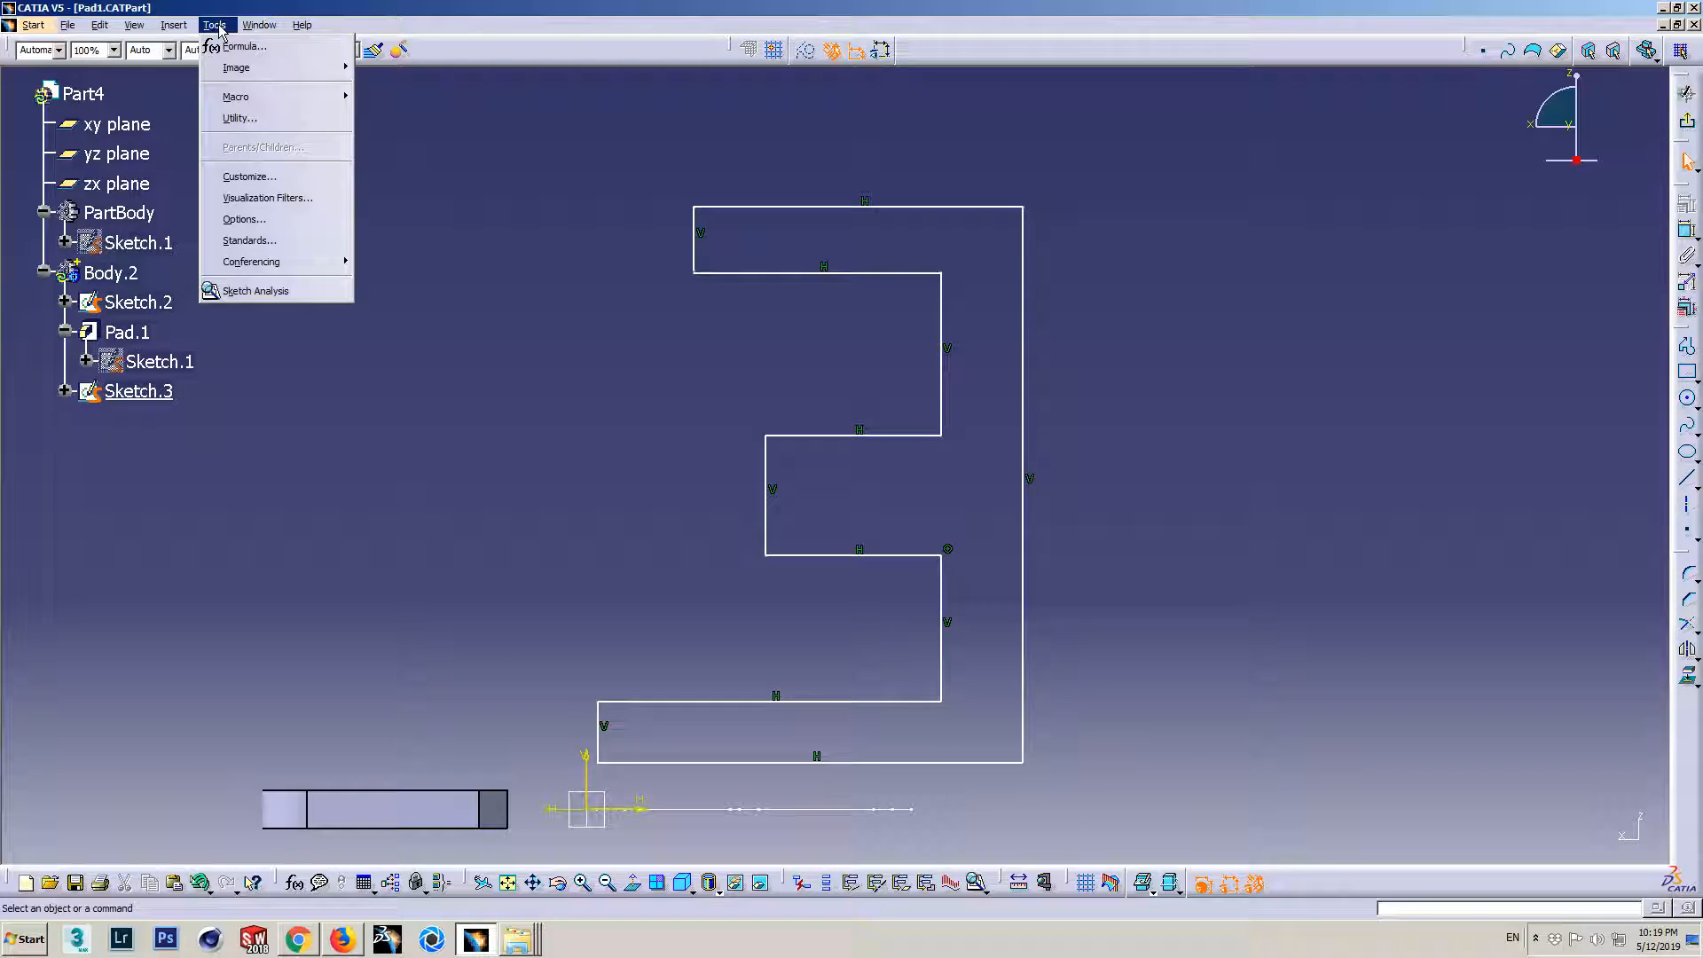
click(258, 295)
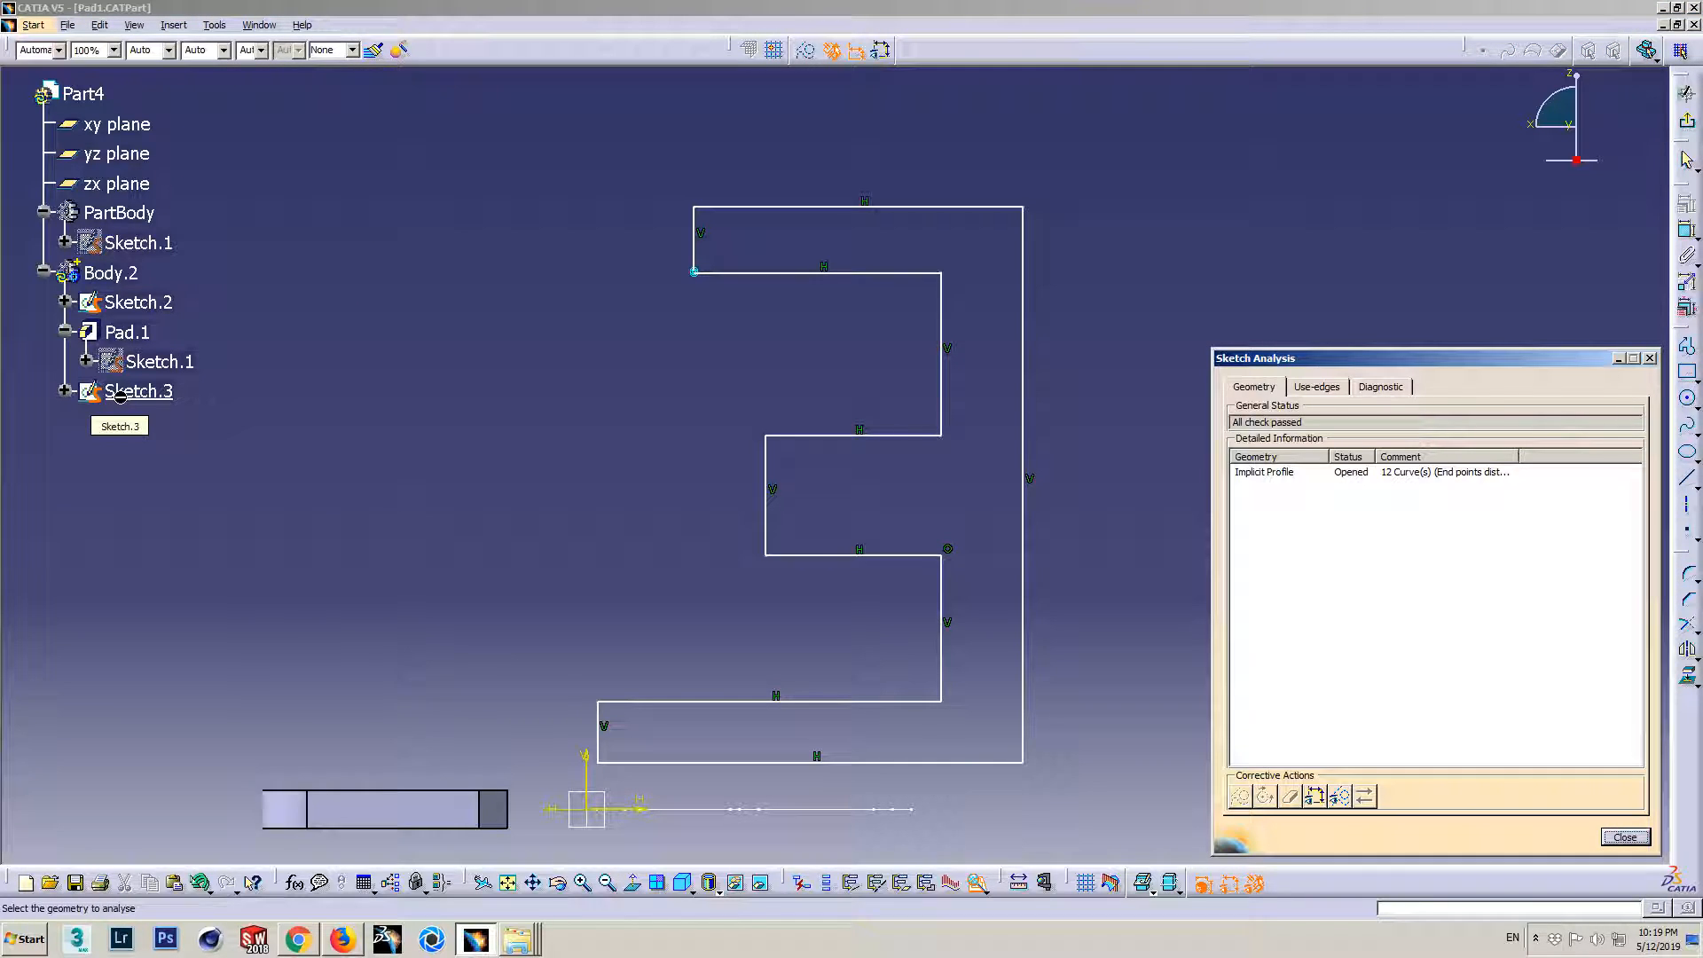
drag(1298, 358, 1277, 118)
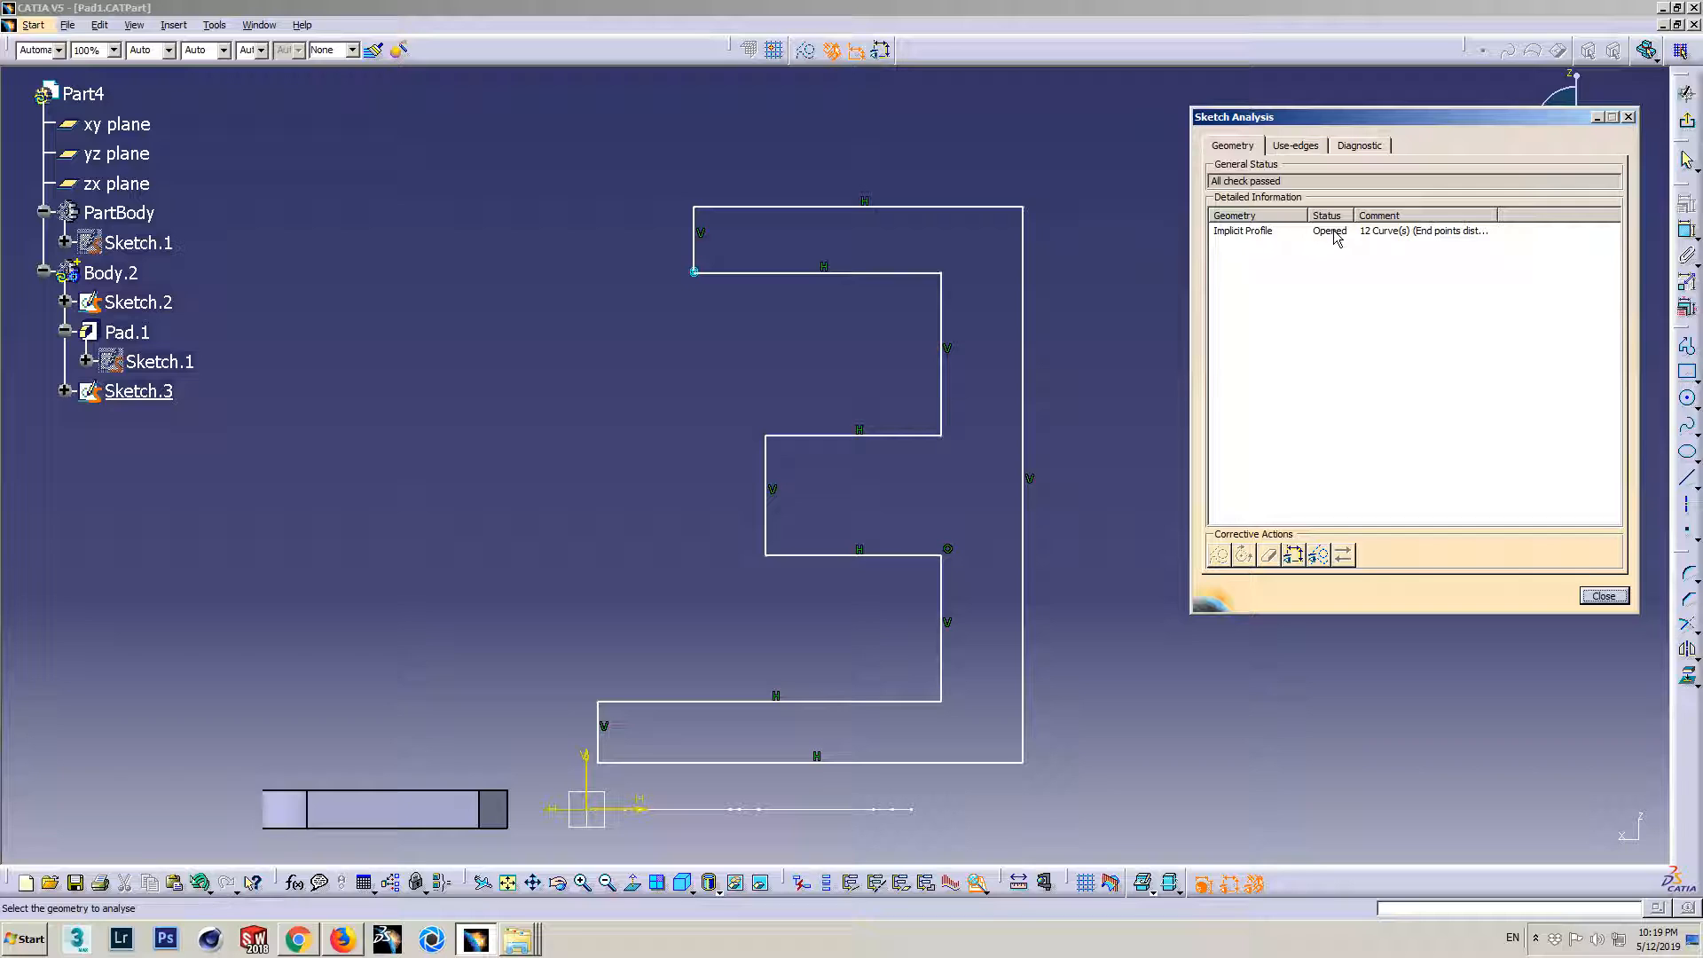
drag(1497, 216, 1587, 202)
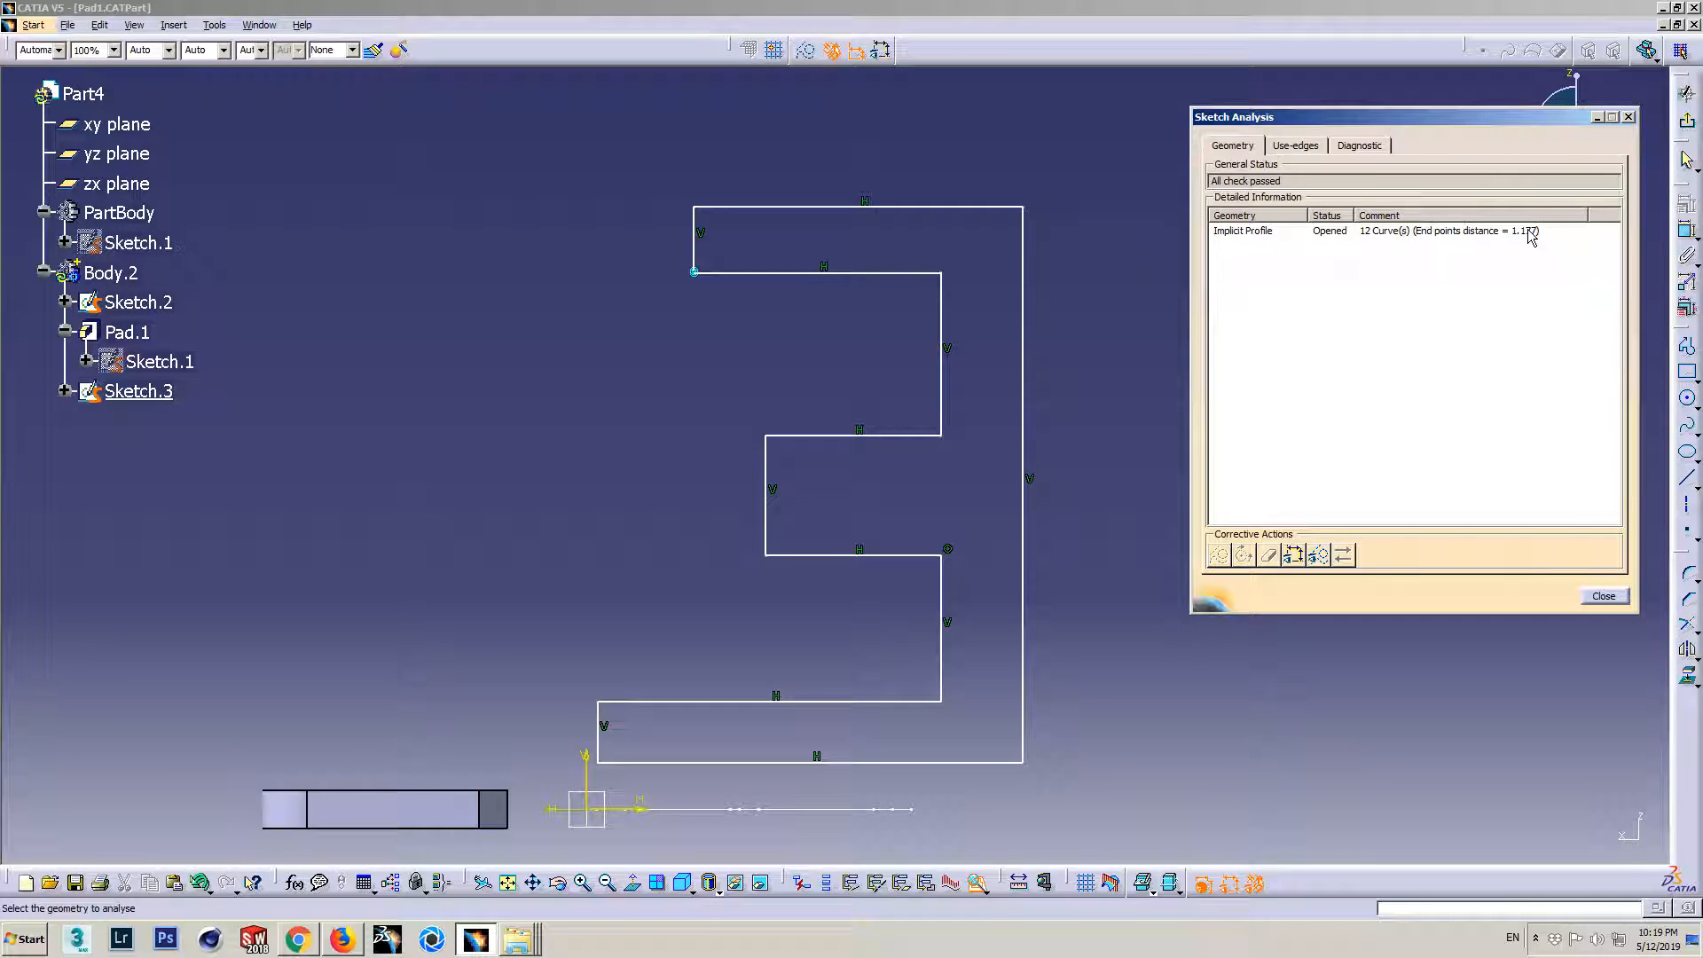
- Highlight the implicit profile from the analysis results and examine its open corner
mouse_move(845, 354)
middle_down()
mouse_move(860, 444)
mouse_move(817, 331)
middle_up()
scroll(555, 467, up, 1)
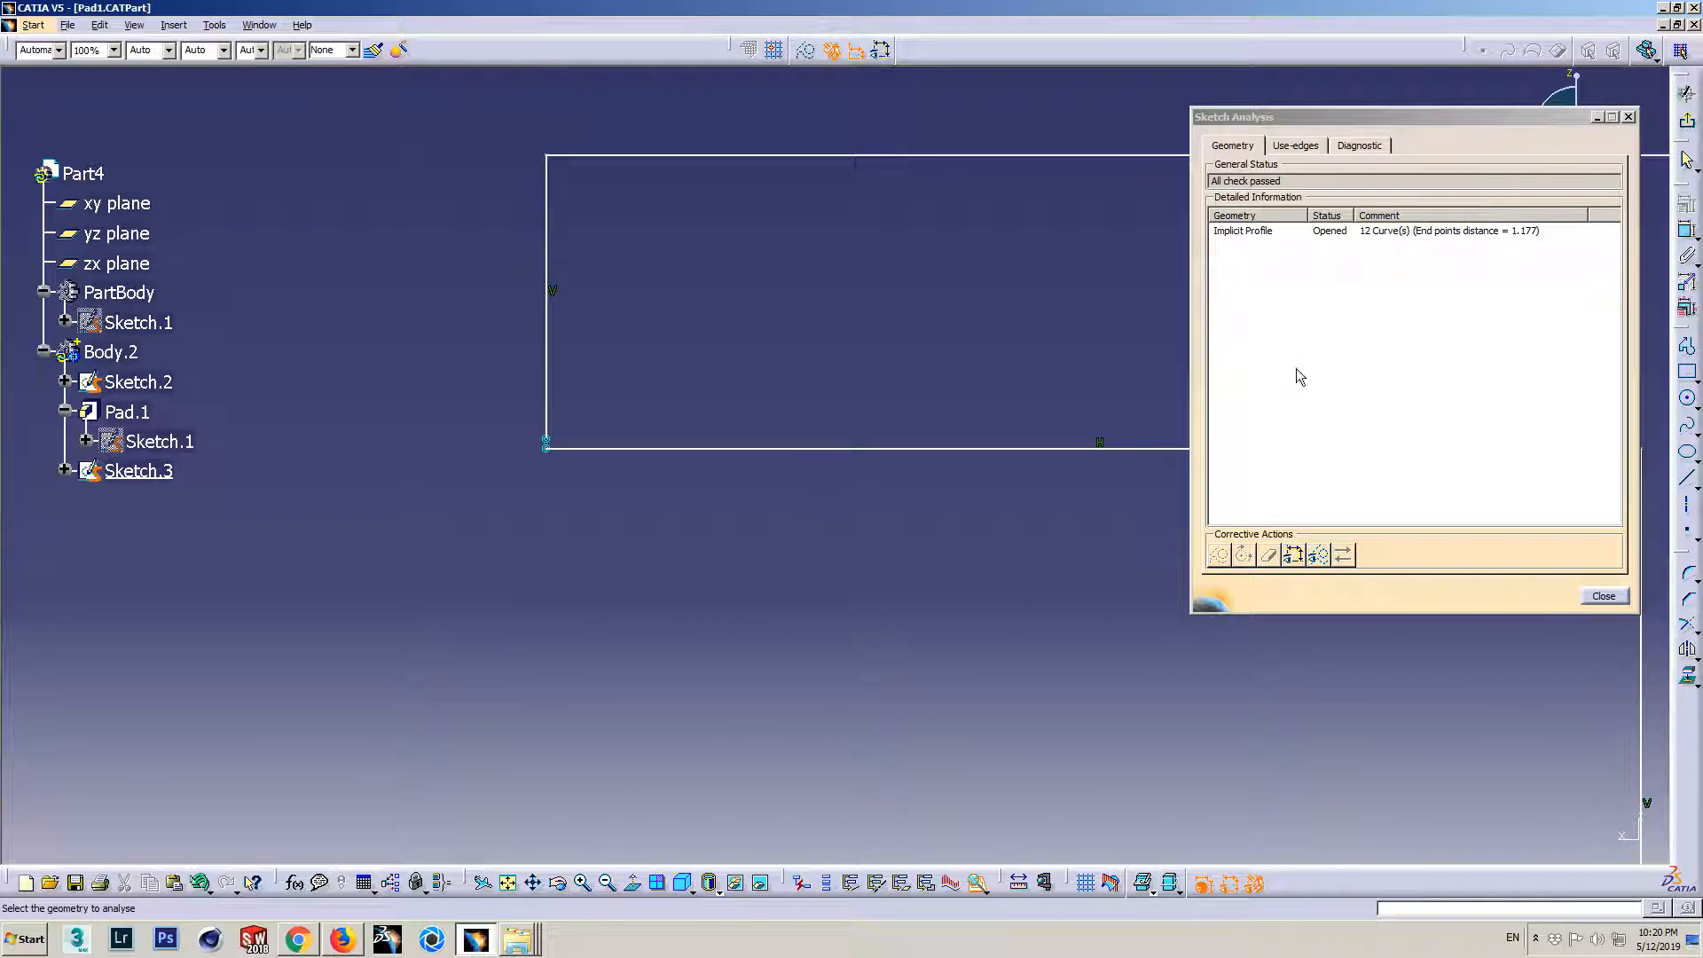
click(1418, 233)
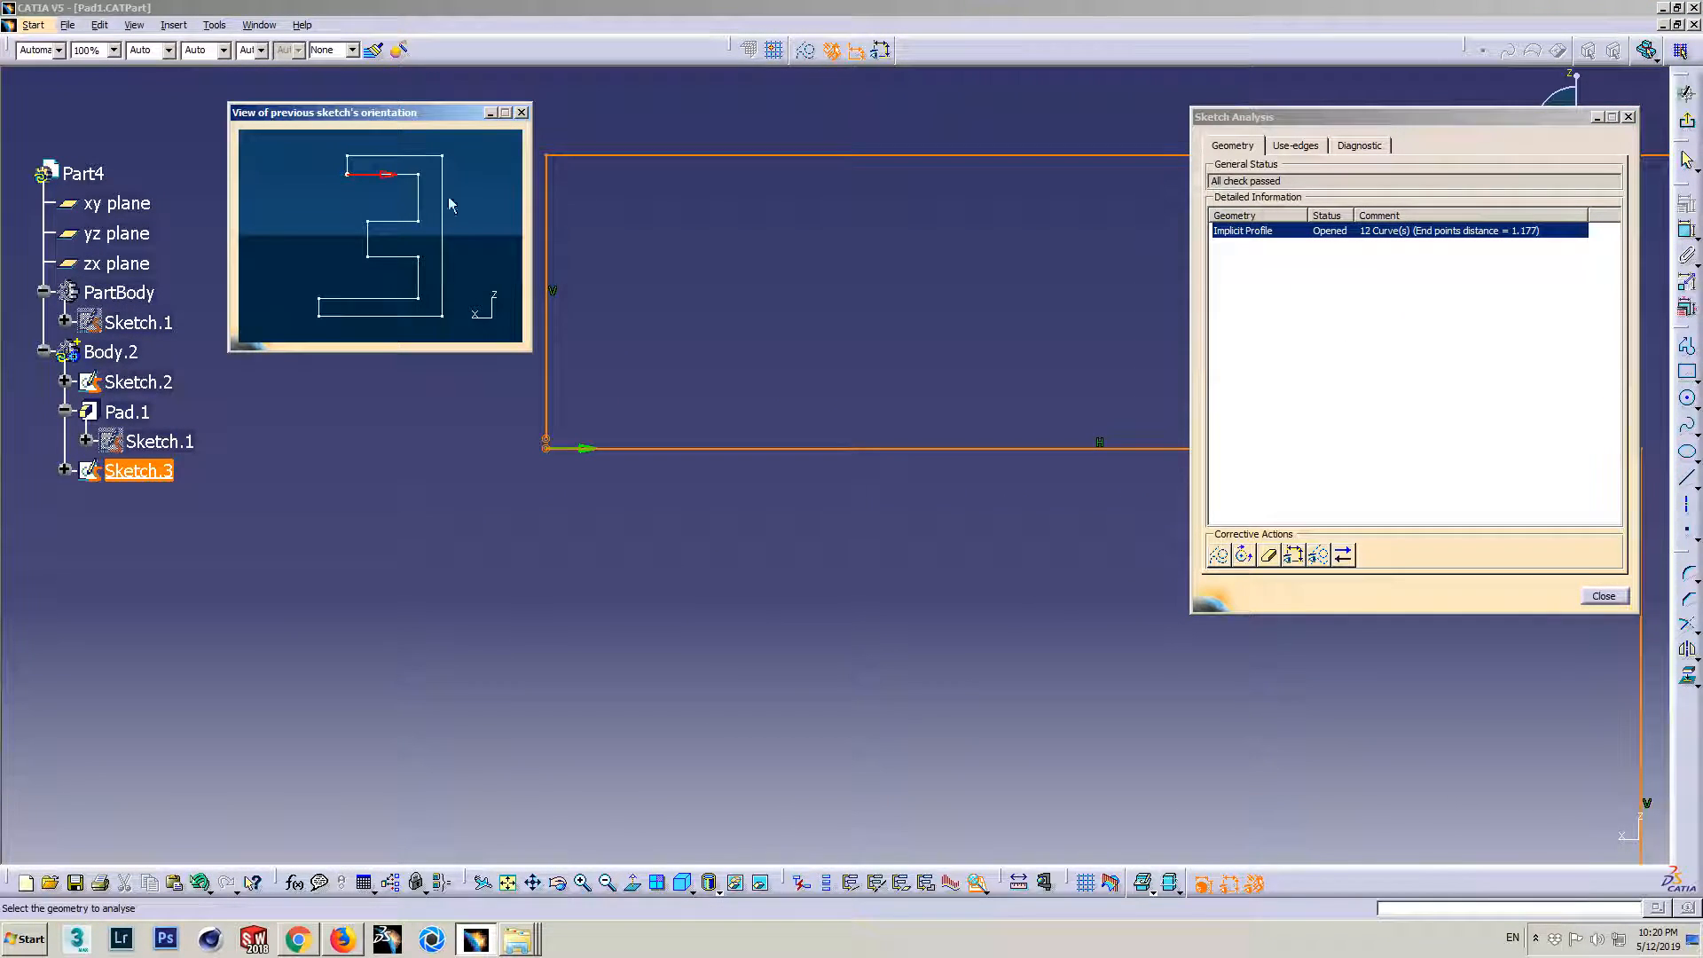
mouse_move(386, 117)
mouse_down()
mouse_move(363, 588)
mouse_move(327, 538)
mouse_up()
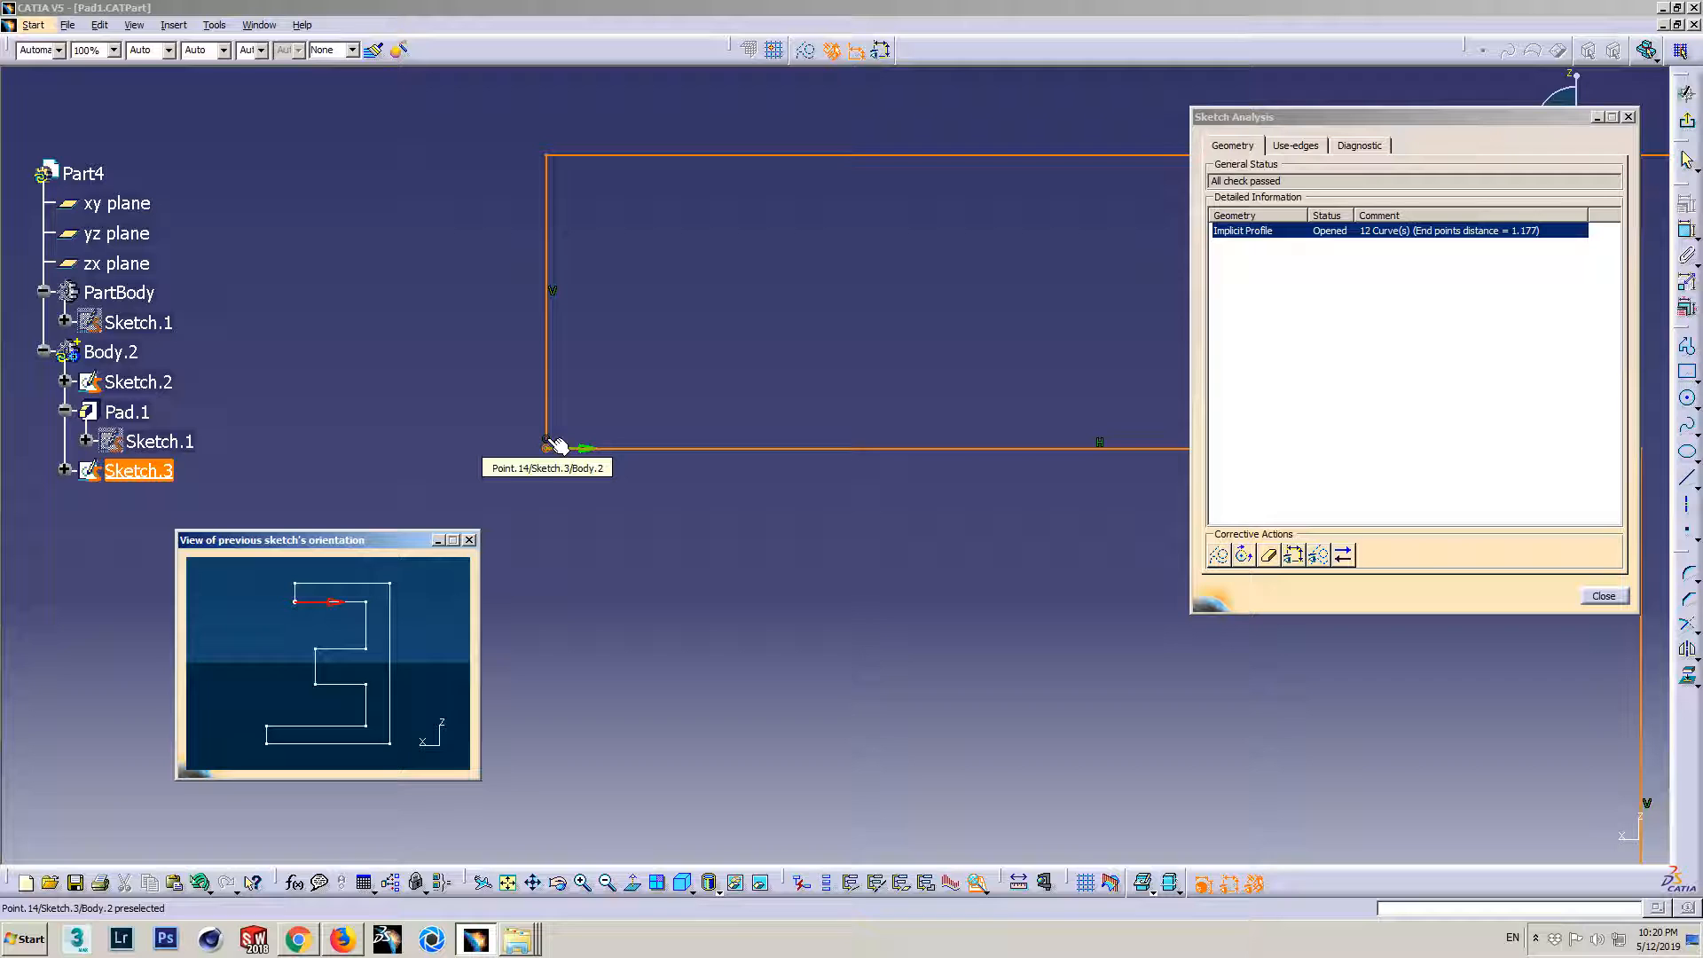
- Switch to the documentation in Firefox, reread the note about profiles with intersecting endpoints, and return to CATIA
click(351, 936)
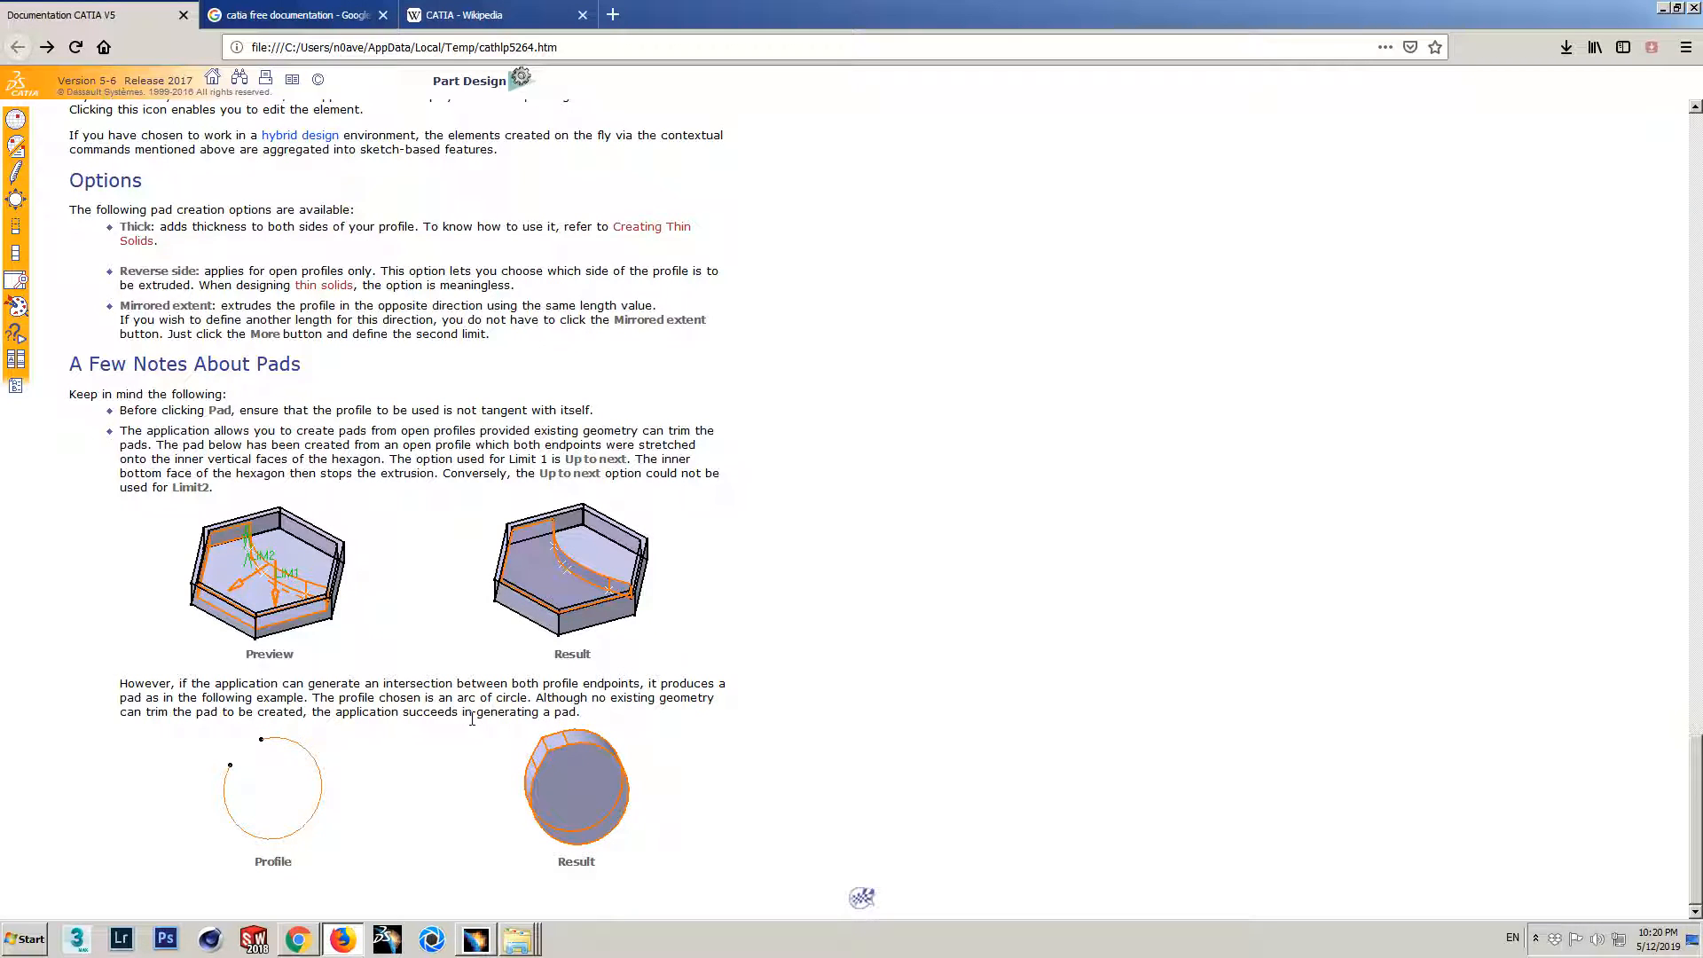
drag(465, 717, 586, 720)
click(572, 729)
click(476, 938)
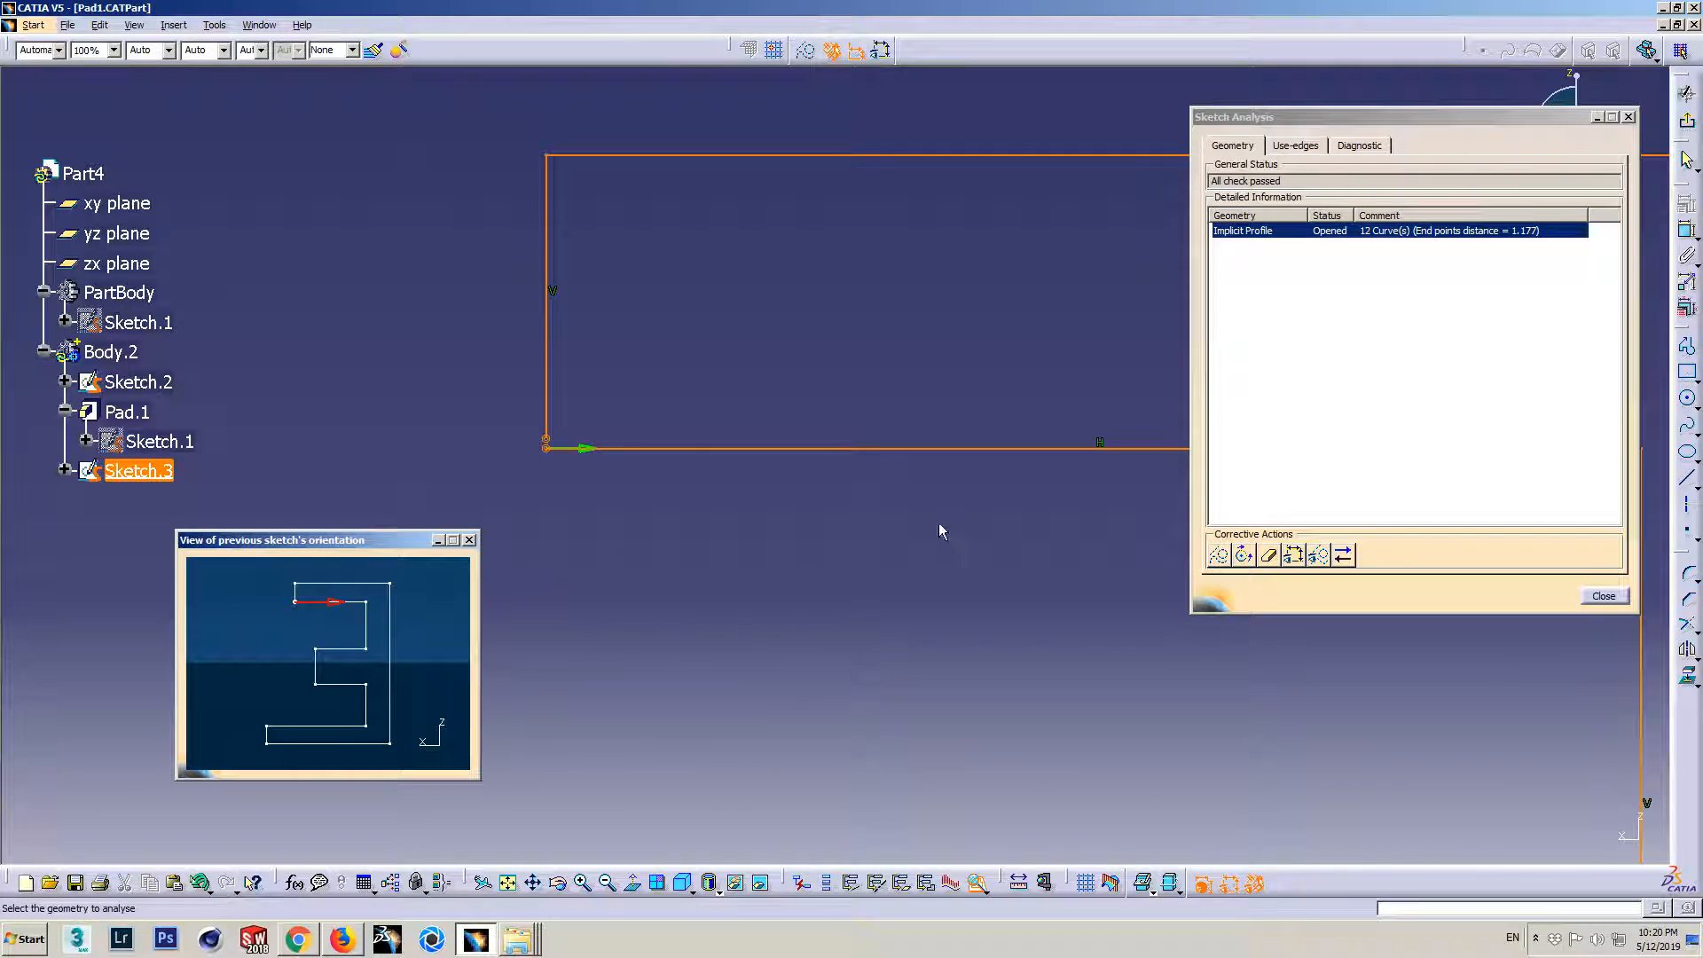
- Close the sketch analysis and apply a coincidence constraint between the two open endpoints of the comb-shaped profile
click(1604, 596)
mouse_move(645, 487)
middle_down()
mouse_move(847, 445)
mouse_move(577, 477)
middle_up()
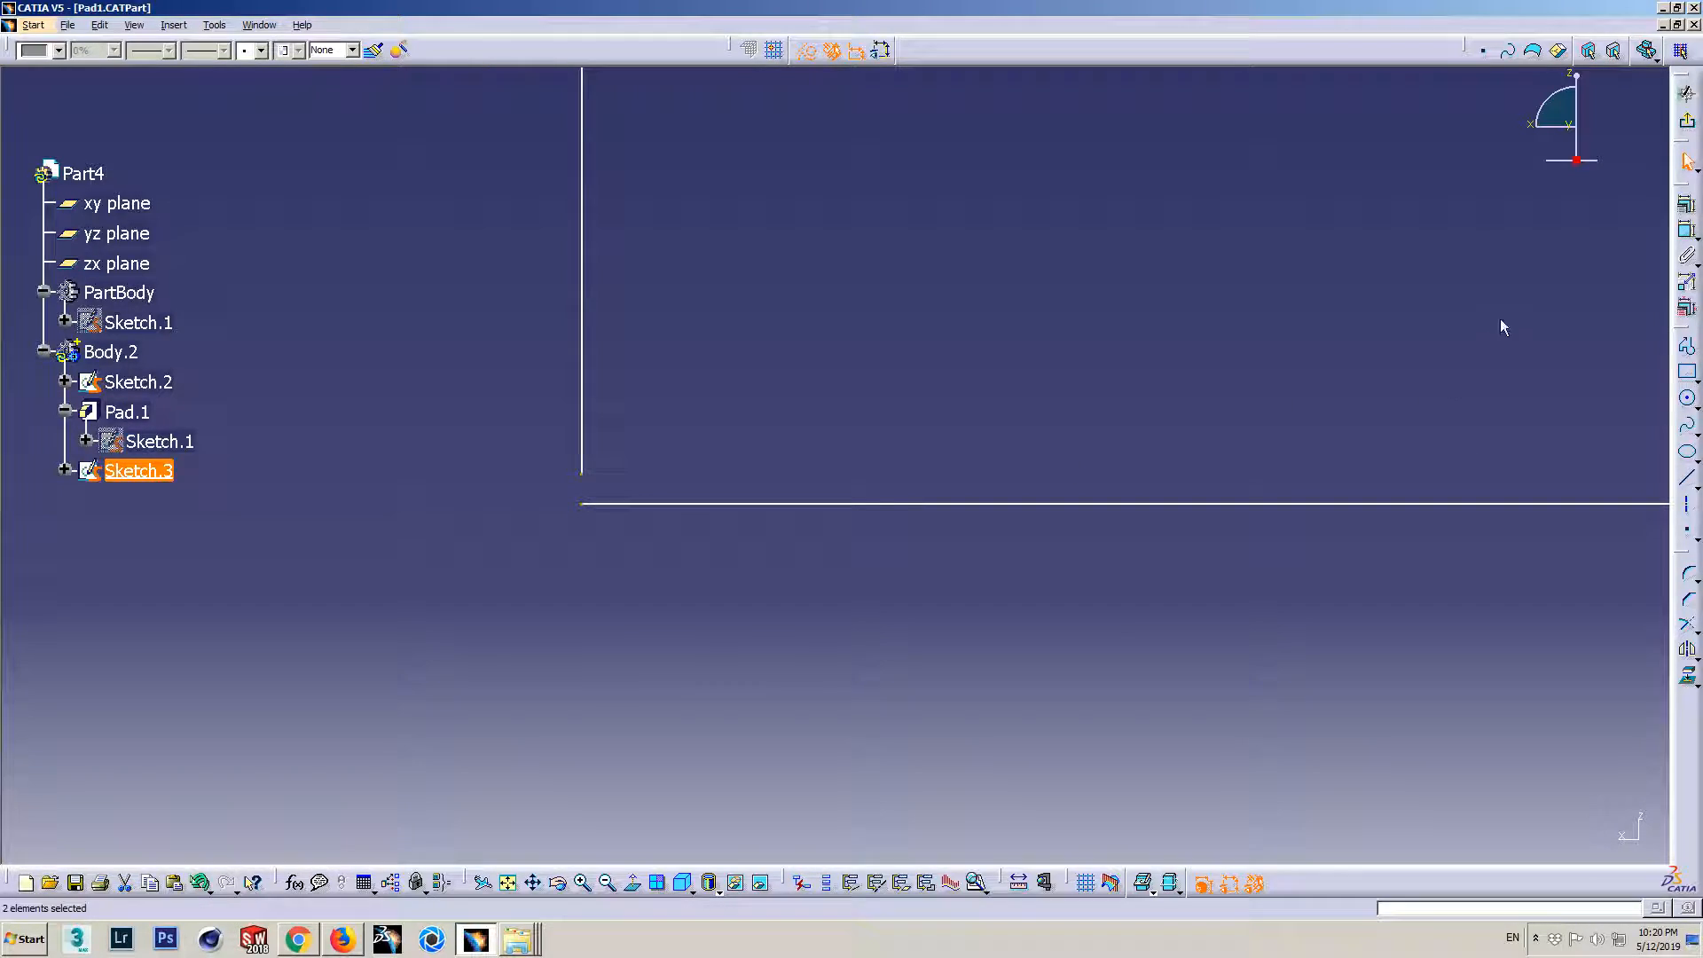
click(1684, 204)
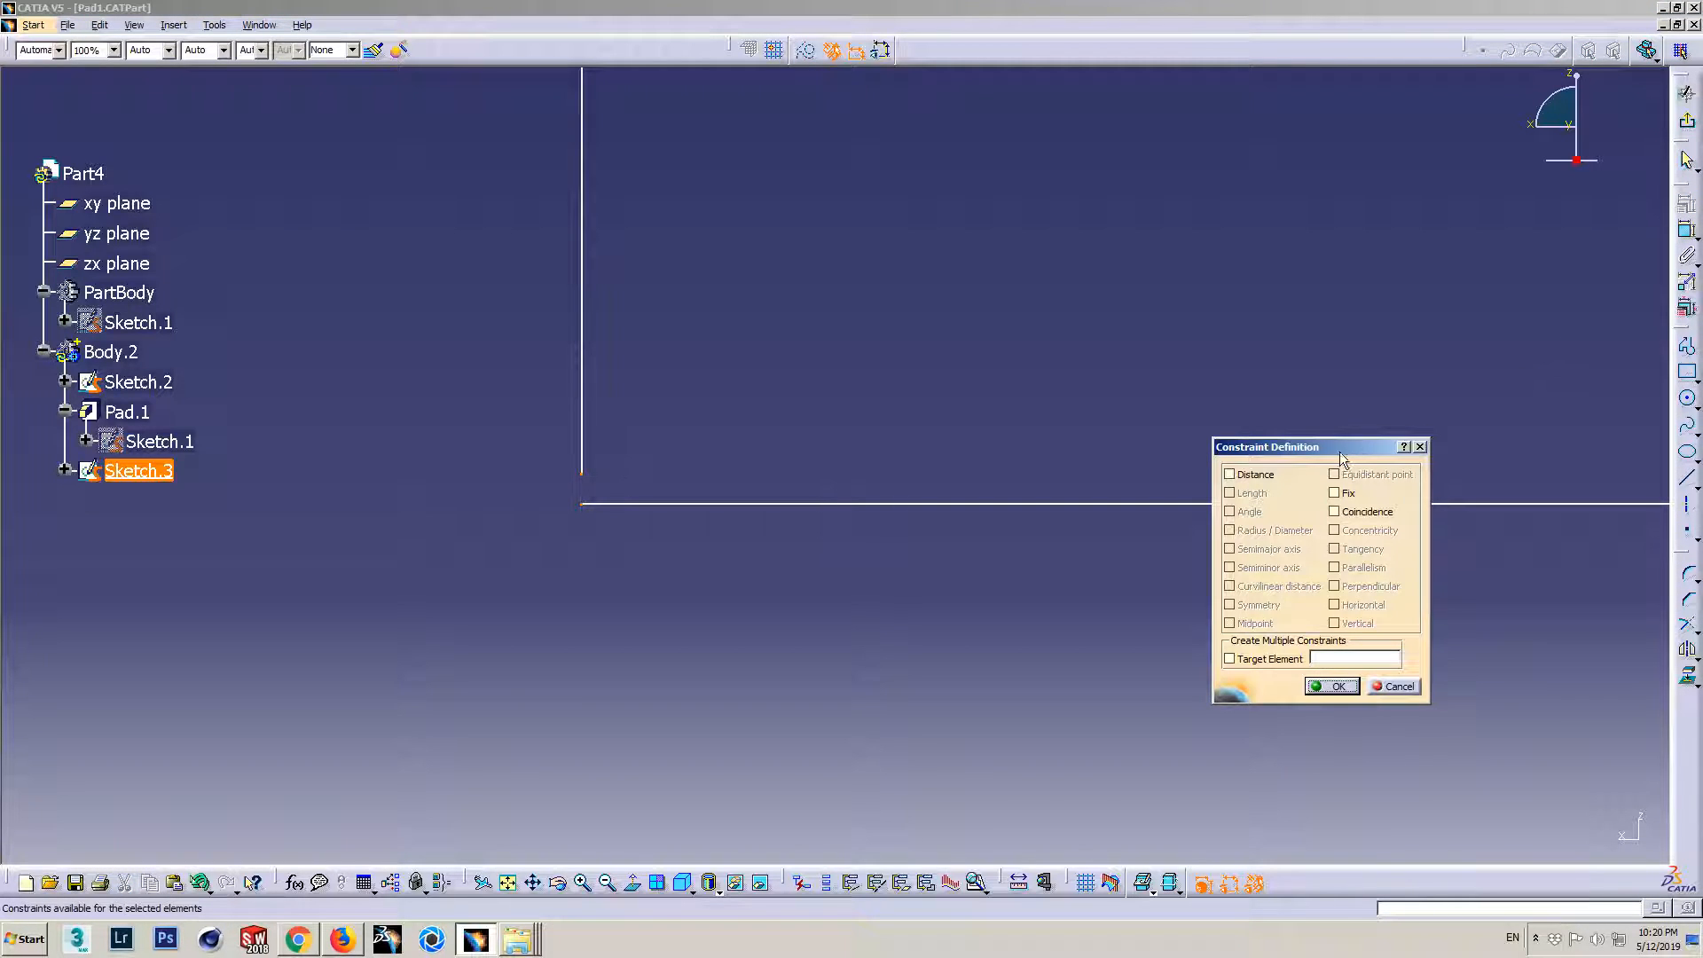
click(1337, 511)
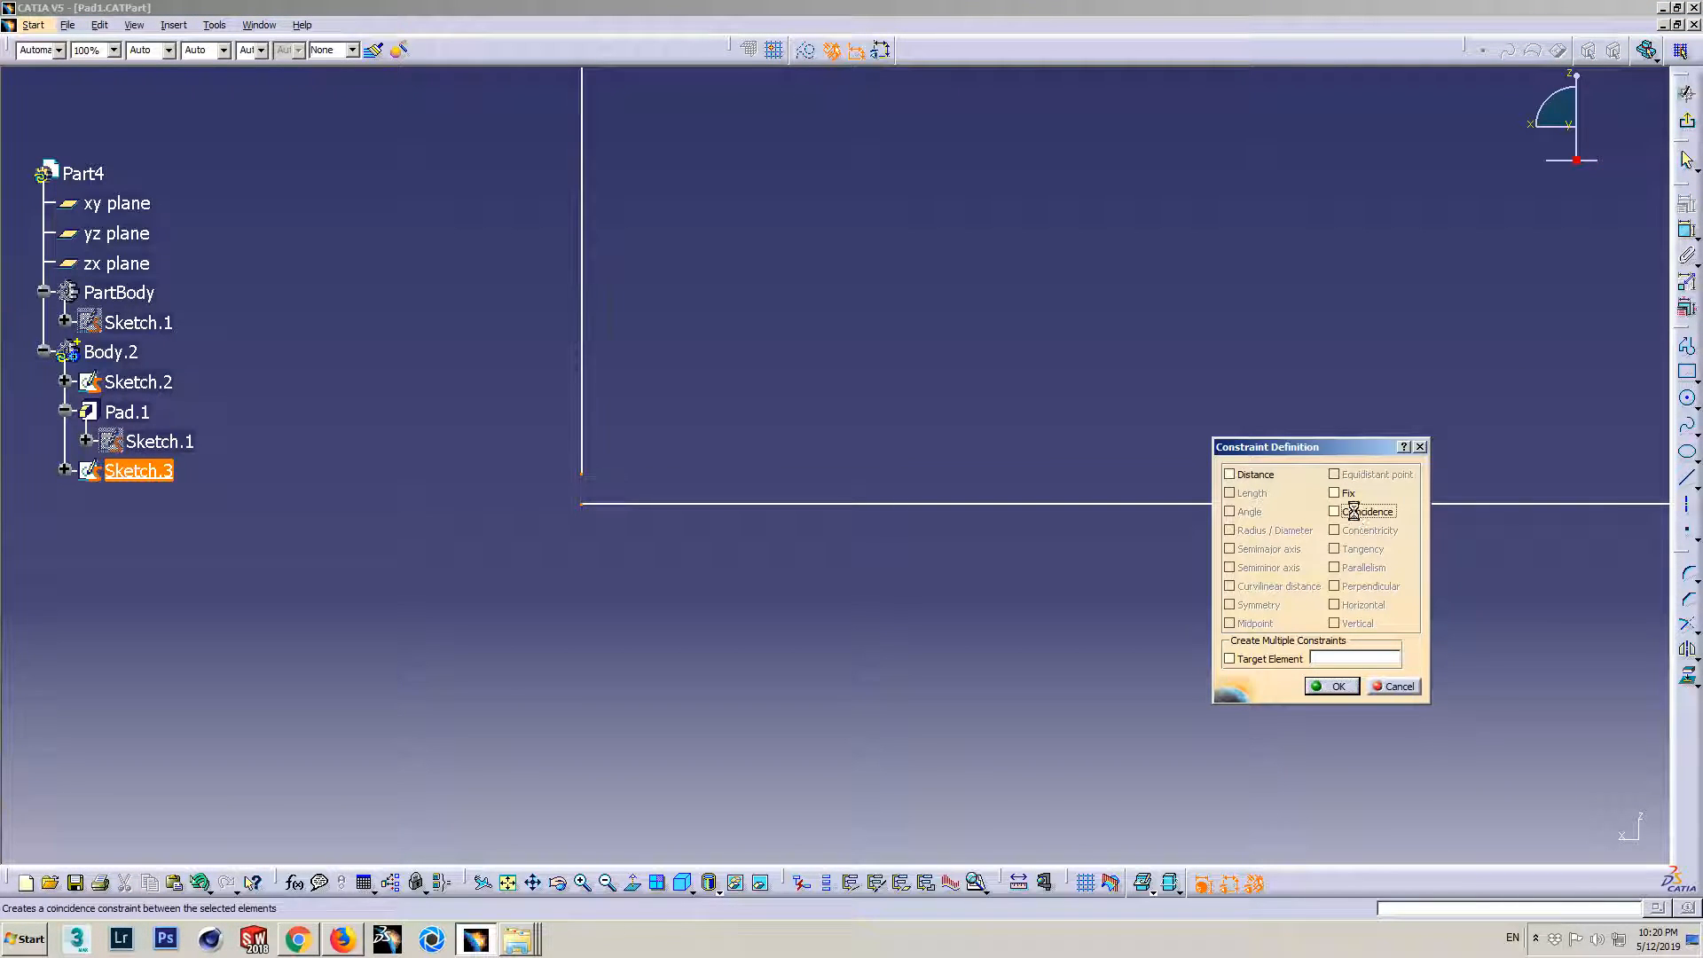
click(1333, 686)
- Run Sketch Analysis again and select the implicit profile to check whether the comb-shaped profile is closed
mouse_move(1184, 381)
middle_down()
mouse_move(1109, 373)
mouse_move(1162, 578)
mouse_move(1136, 392)
middle_up()
click(214, 25)
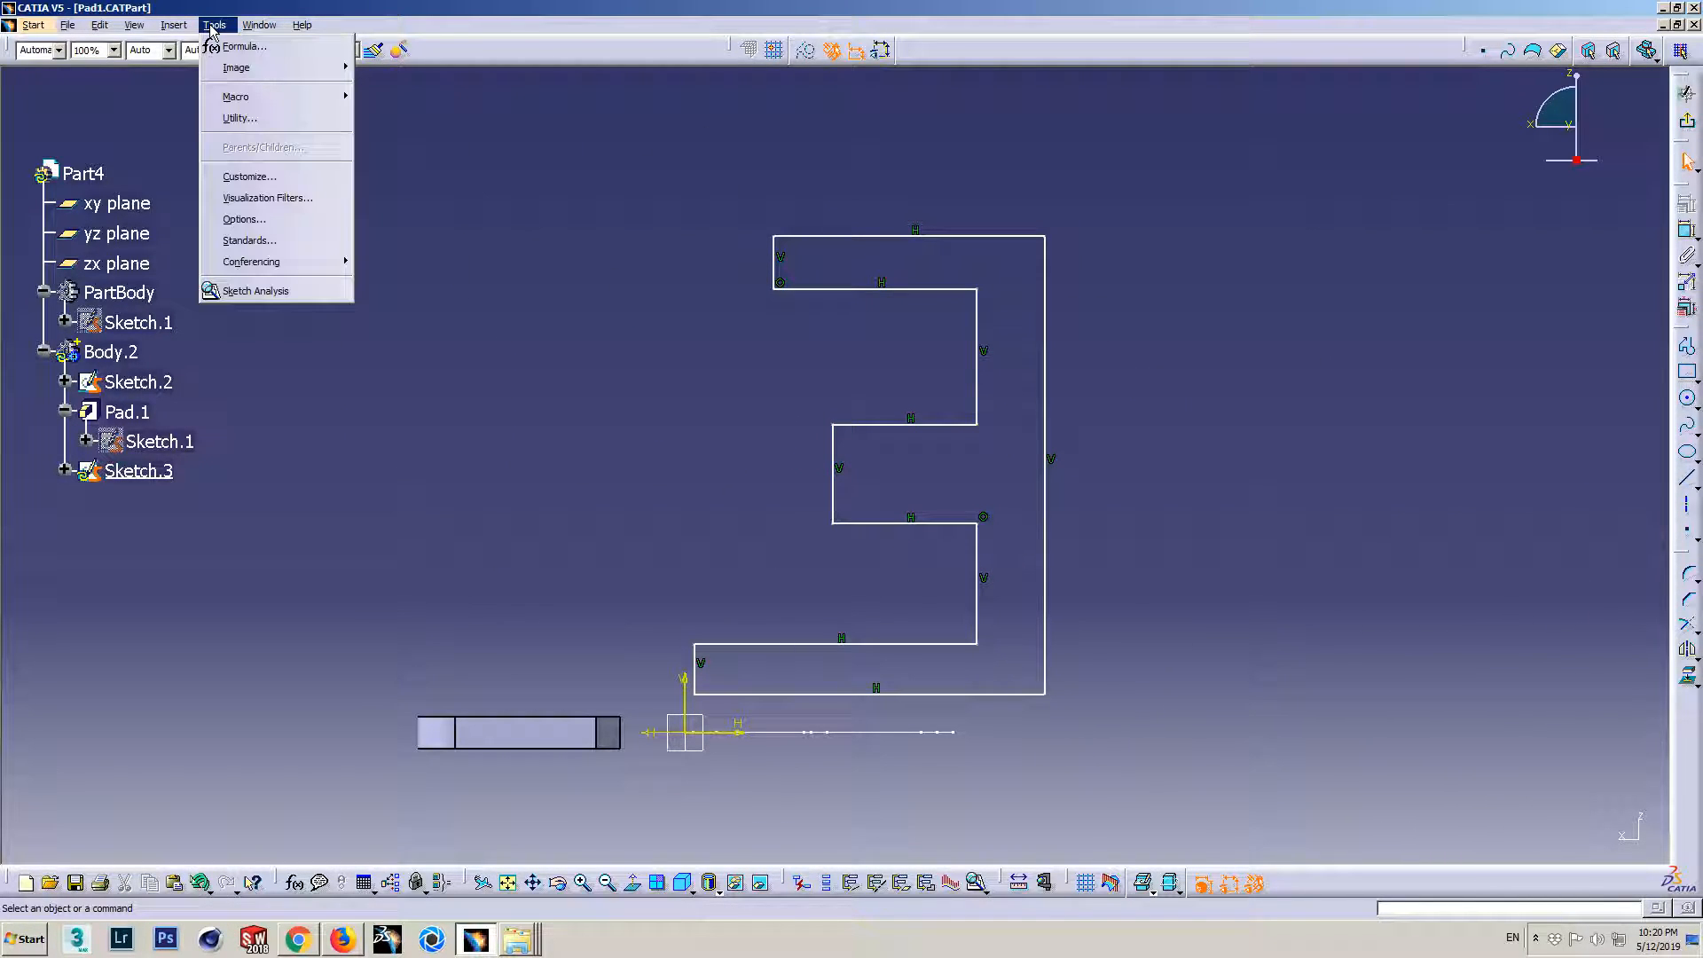
click(256, 290)
drag(1374, 117, 1321, 182)
click(1262, 296)
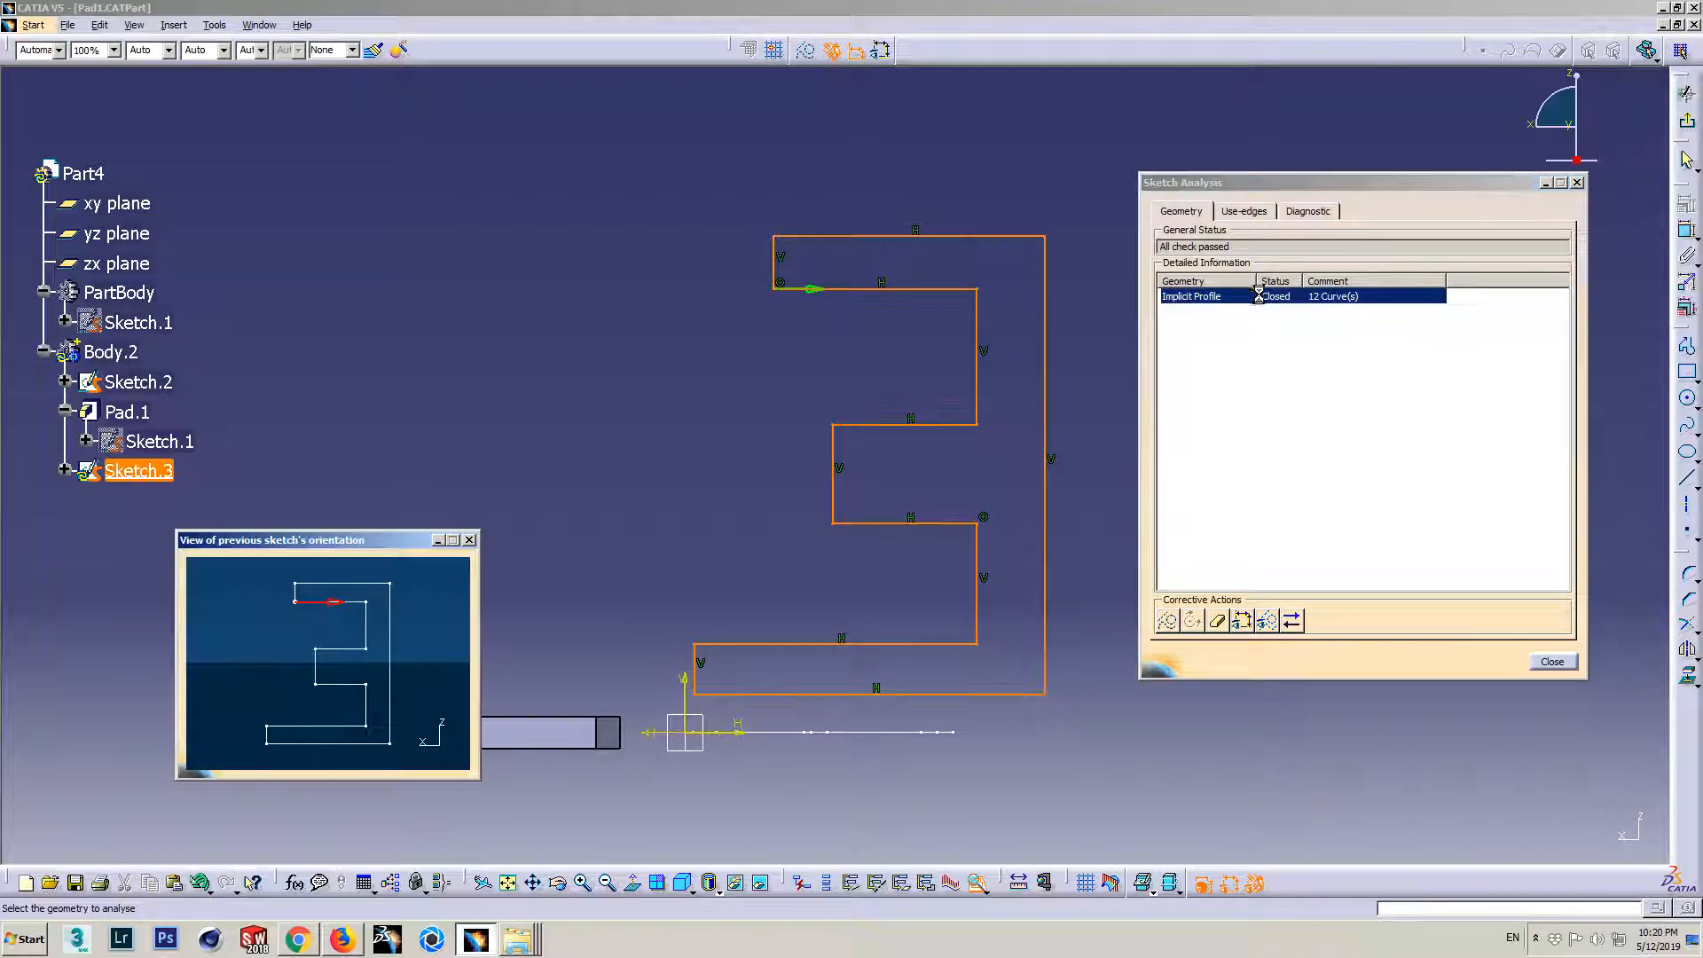
- Close the sketch analysis, leave the sketch, and extrude the closed comb-shaped profile as a pad with a length of 40 mm
click(1552, 662)
click(1687, 120)
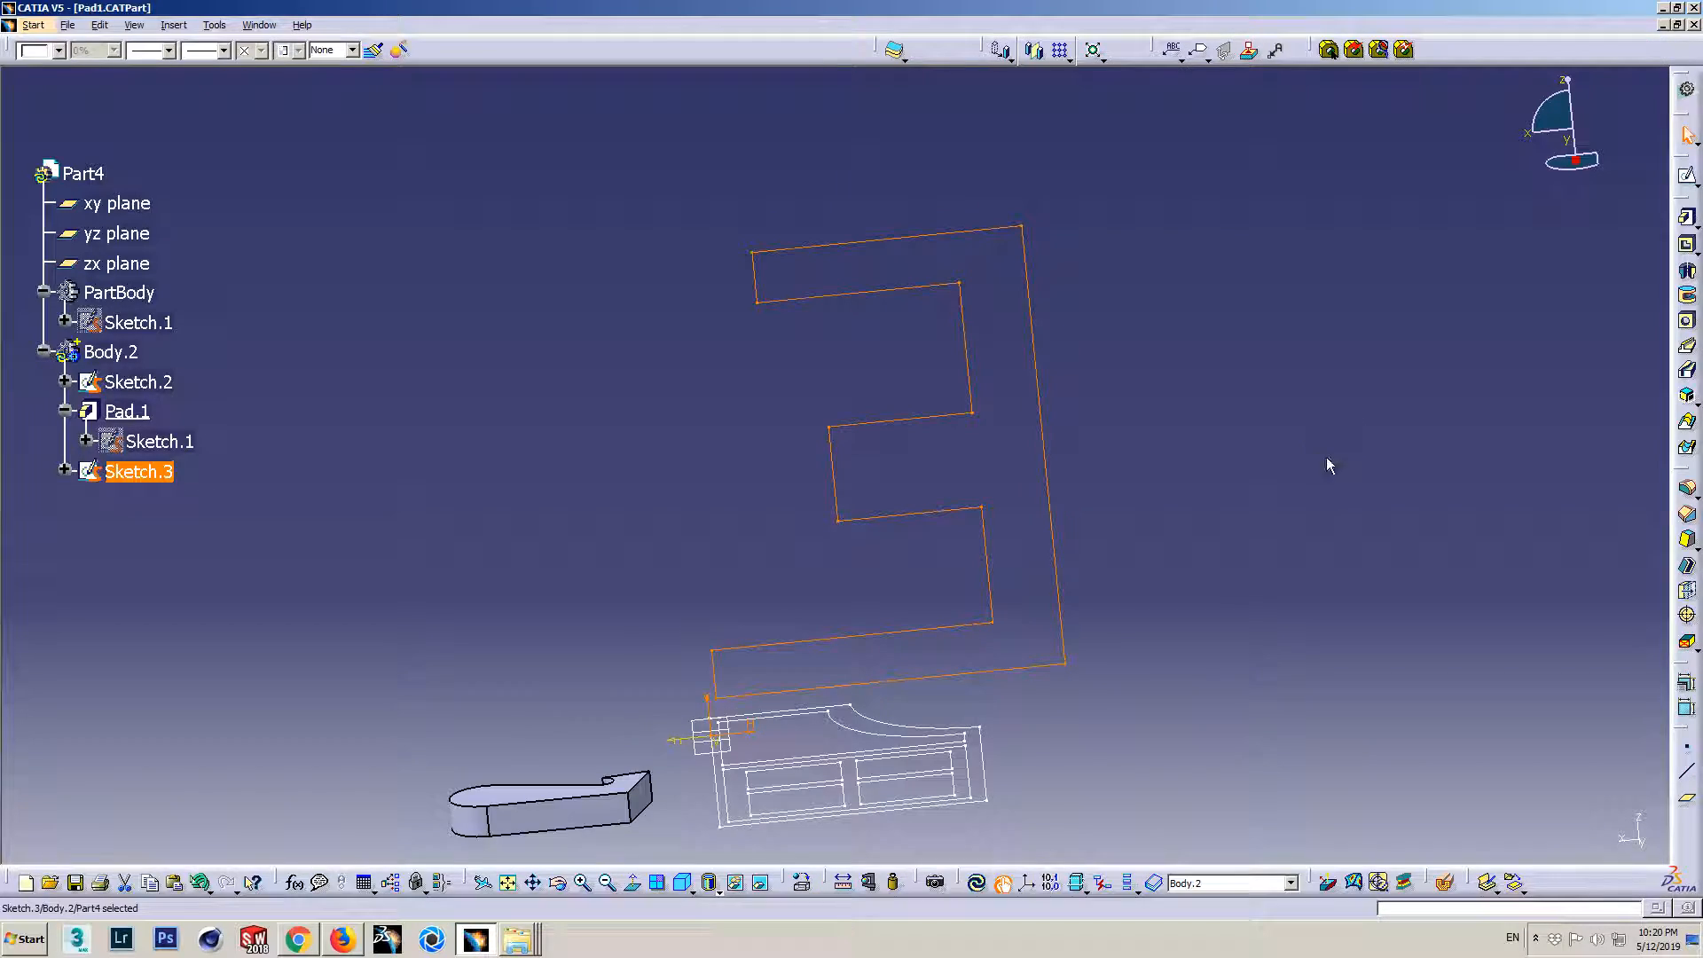
click(1686, 216)
mouse_move(825, 506)
middle_down()
mouse_move(825, 482)
mouse_move(1023, 488)
mouse_move(1011, 435)
middle_up()
drag(190, 600, 87, 608)
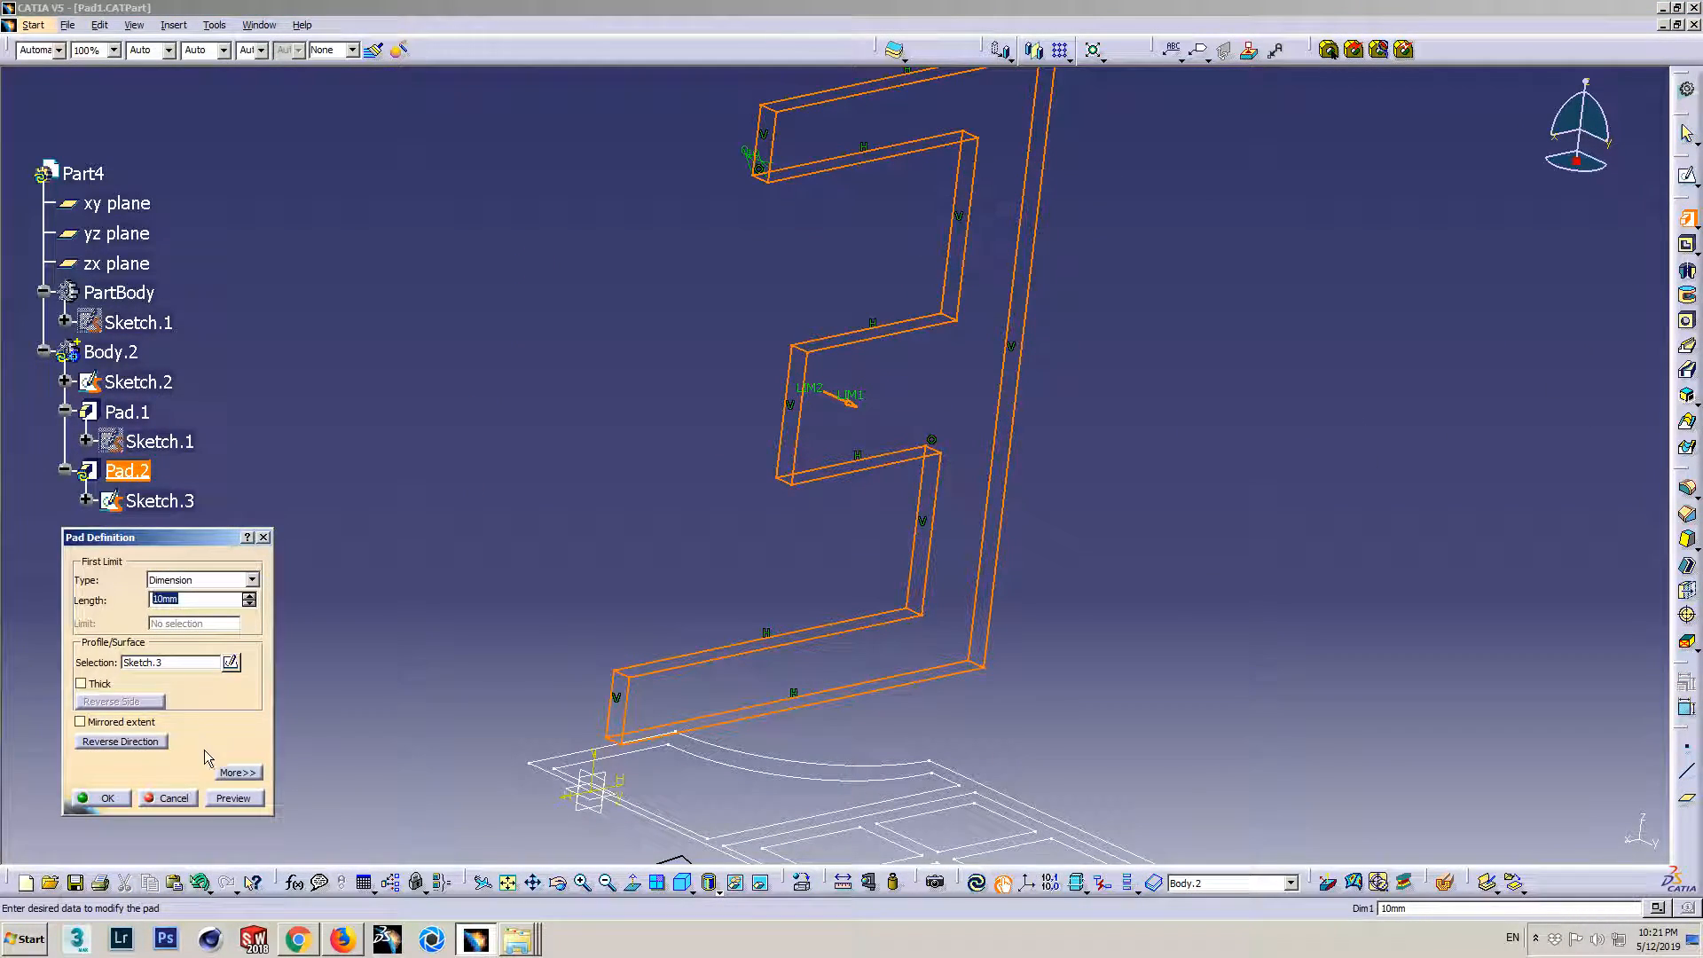
text(40)
click(232, 797)
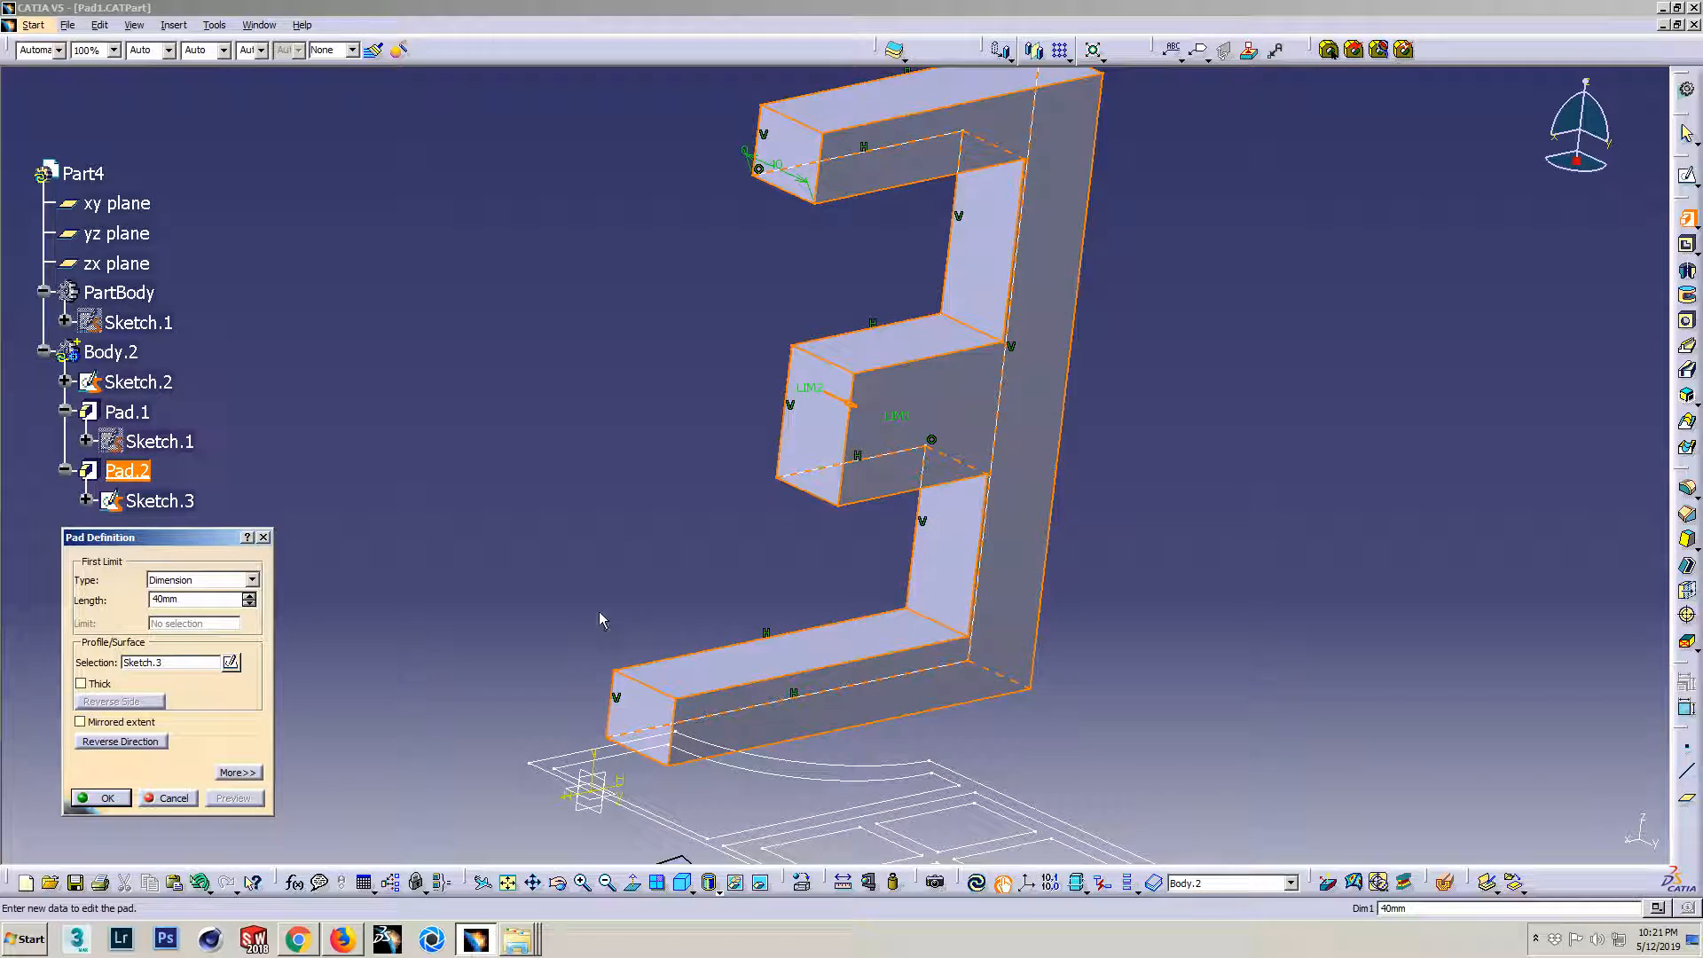
click(126, 801)
click(640, 517)
middle_drag(1003, 484, 772, 525)
- Switch to the documentation in Firefox, read the Limits section about the default Dimension type, and return to CATIA
click(329, 942)
scroll(505, 507, up, 10)
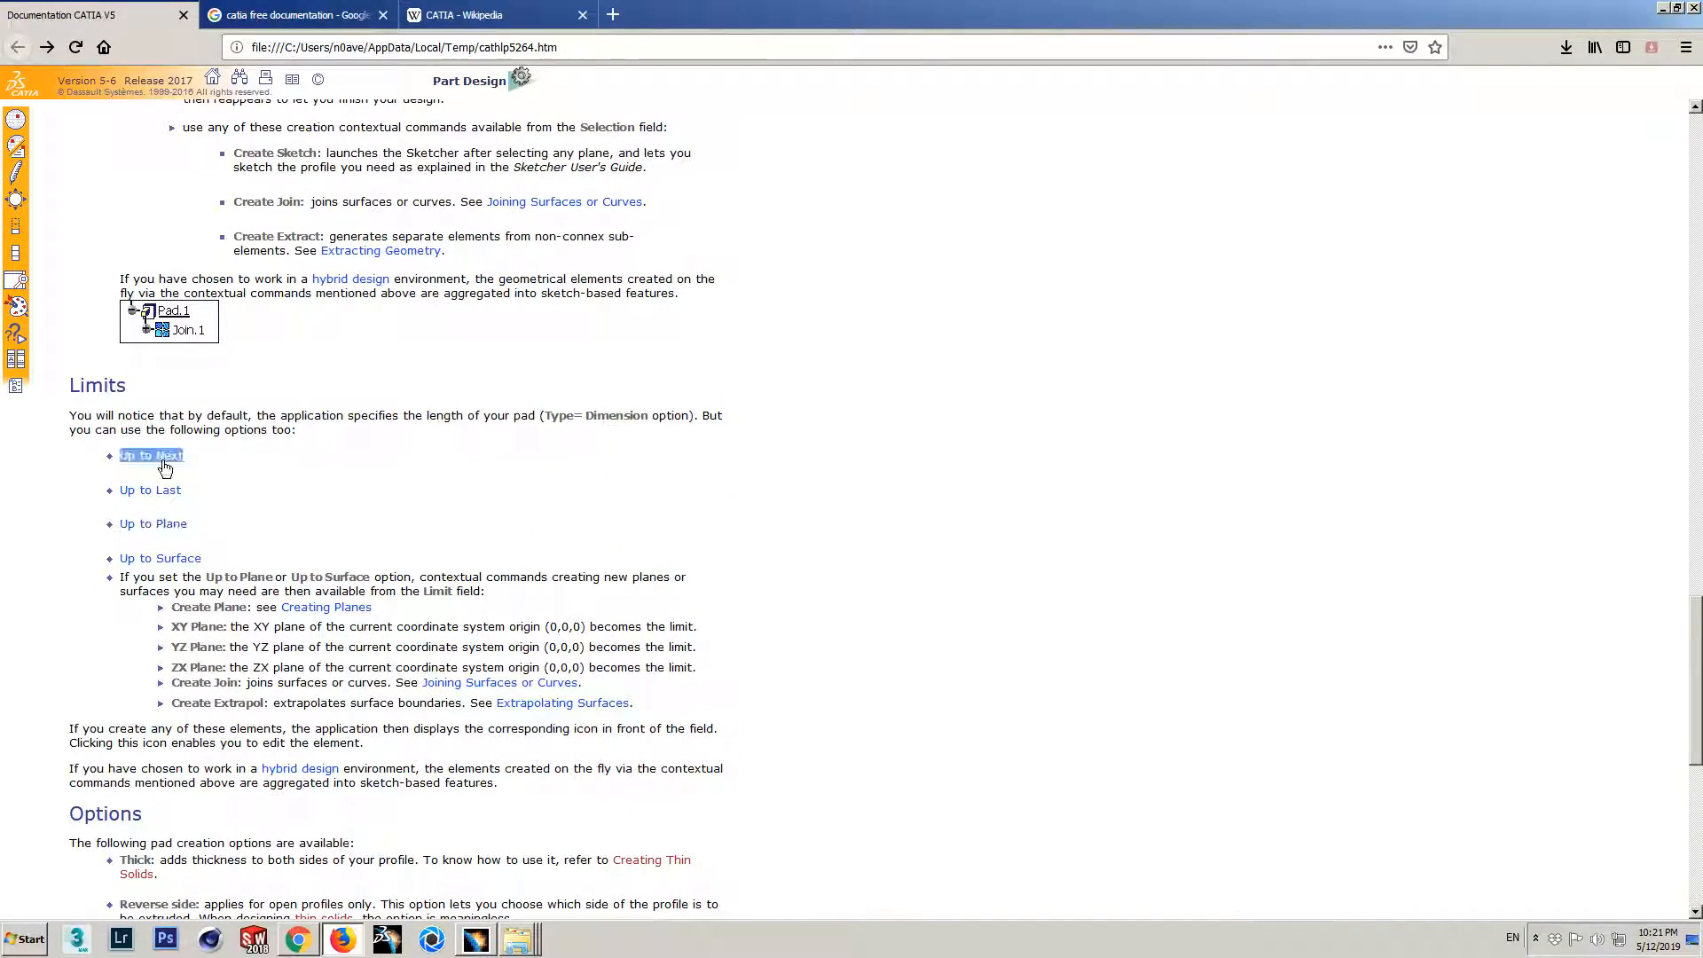
double_click(84, 388)
click(96, 415)
drag(593, 415, 636, 415)
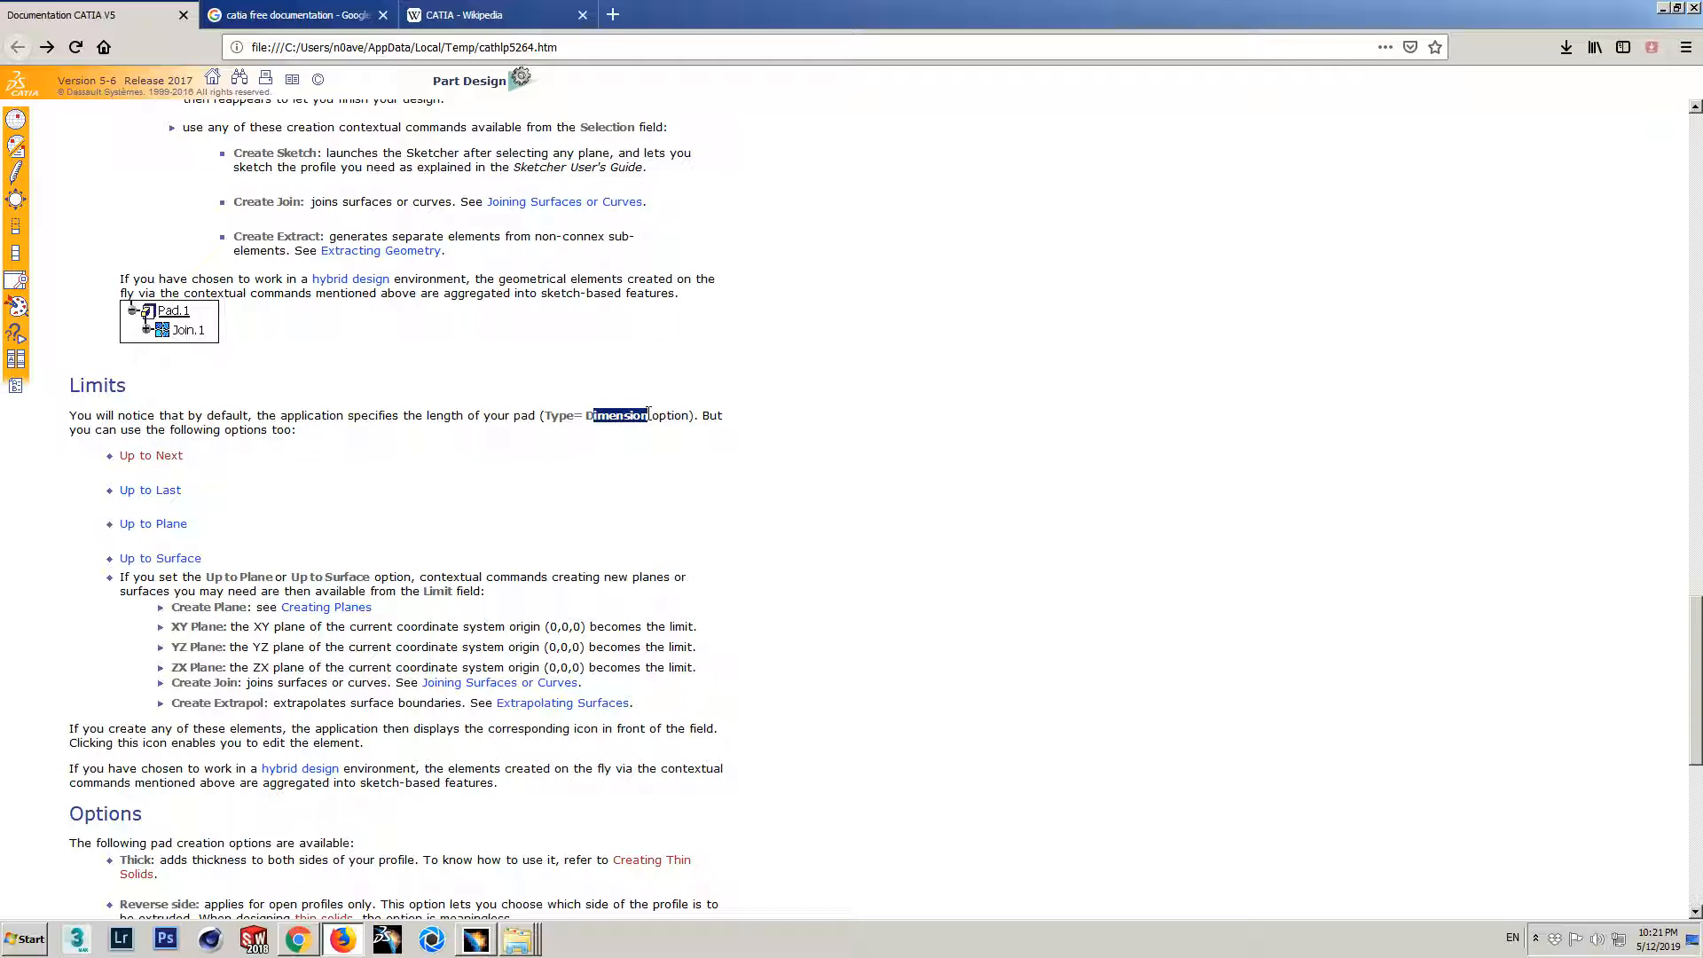
click(646, 474)
click(476, 938)
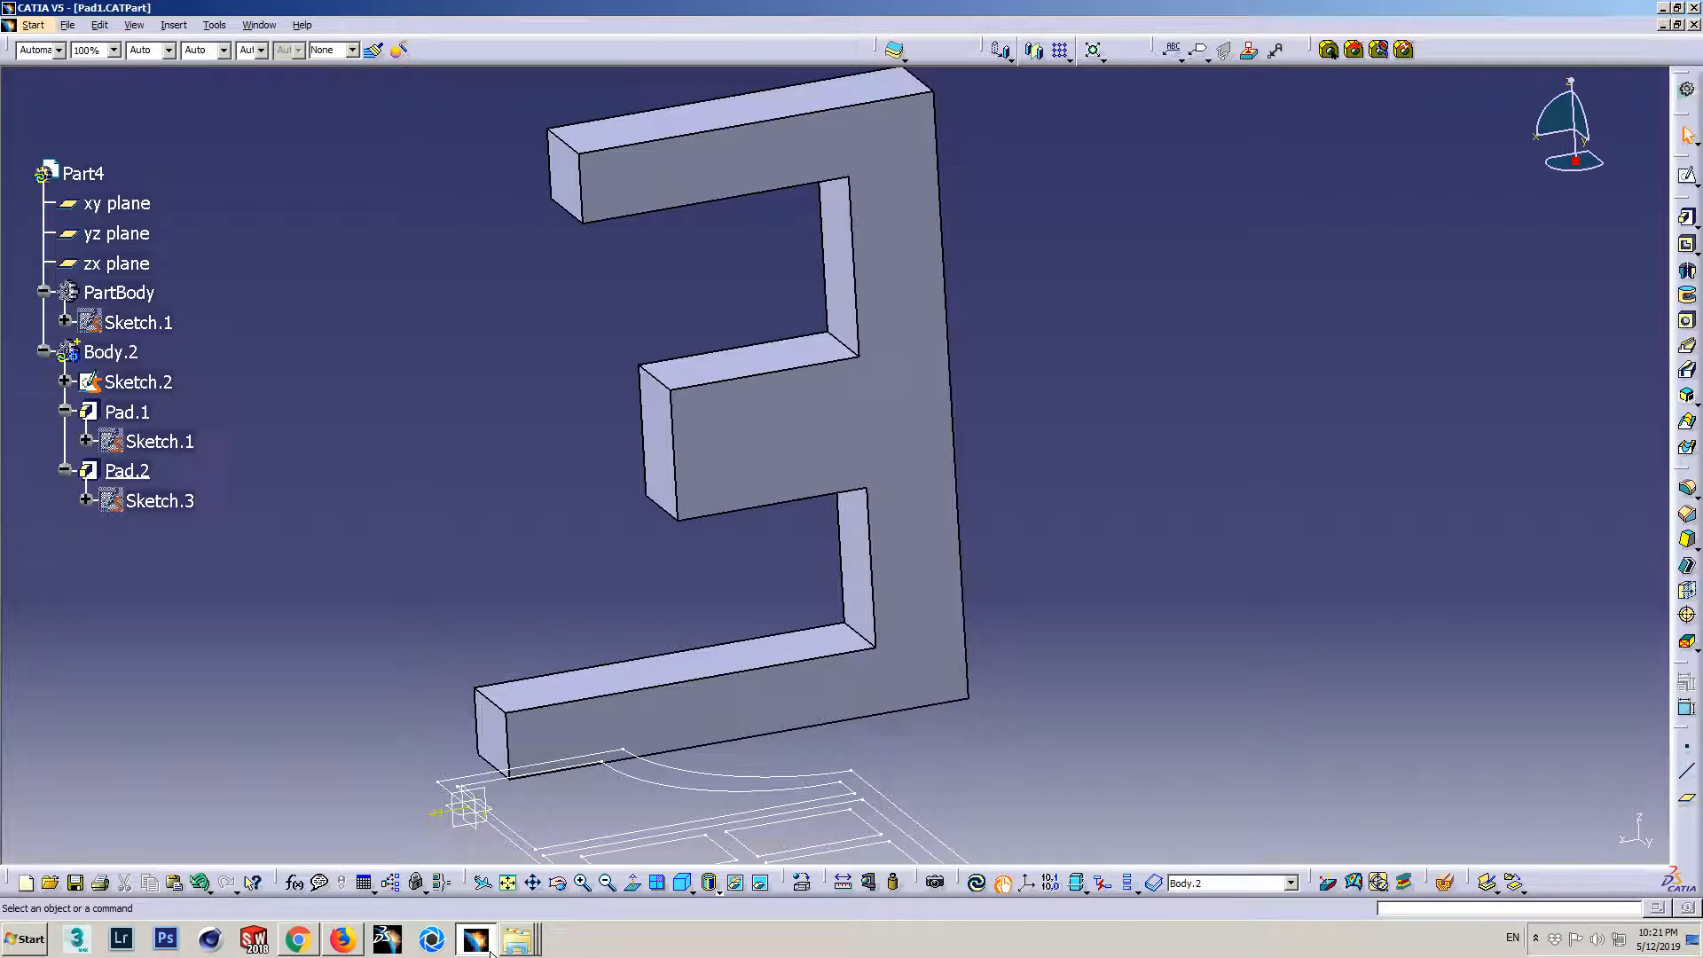
- Open the comb-shaped pad's definition and examine how its Dimension limit and length relate to the solid
double_click(127, 470)
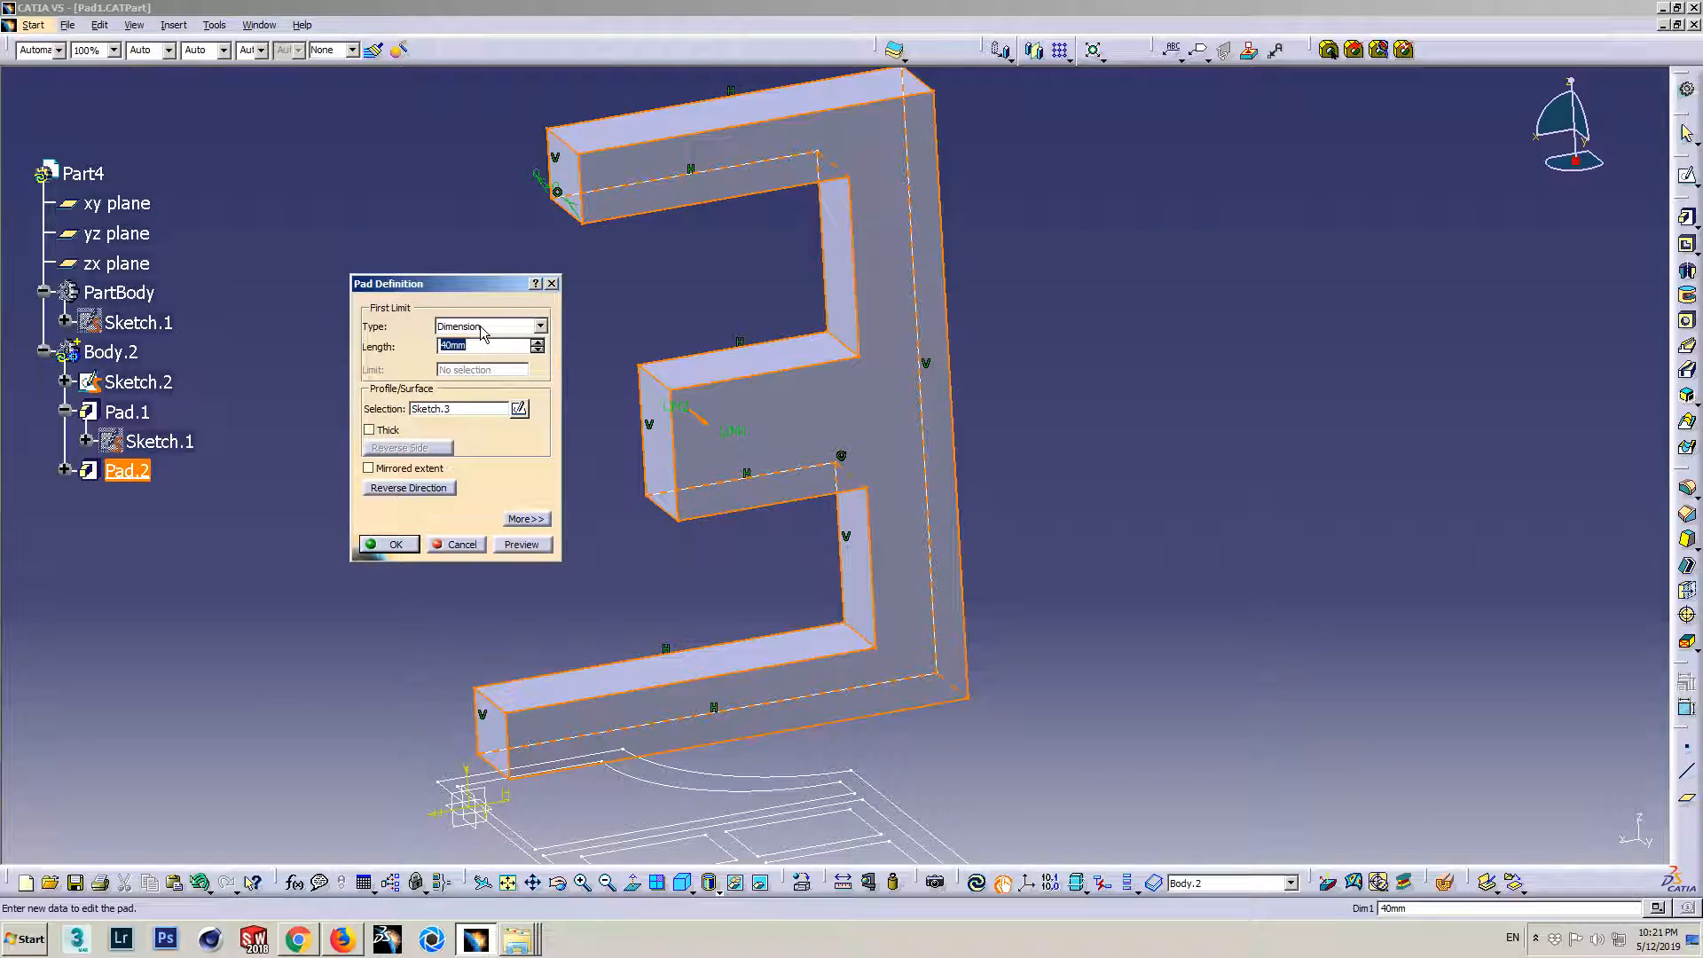
middle_drag(735, 450, 861, 452)
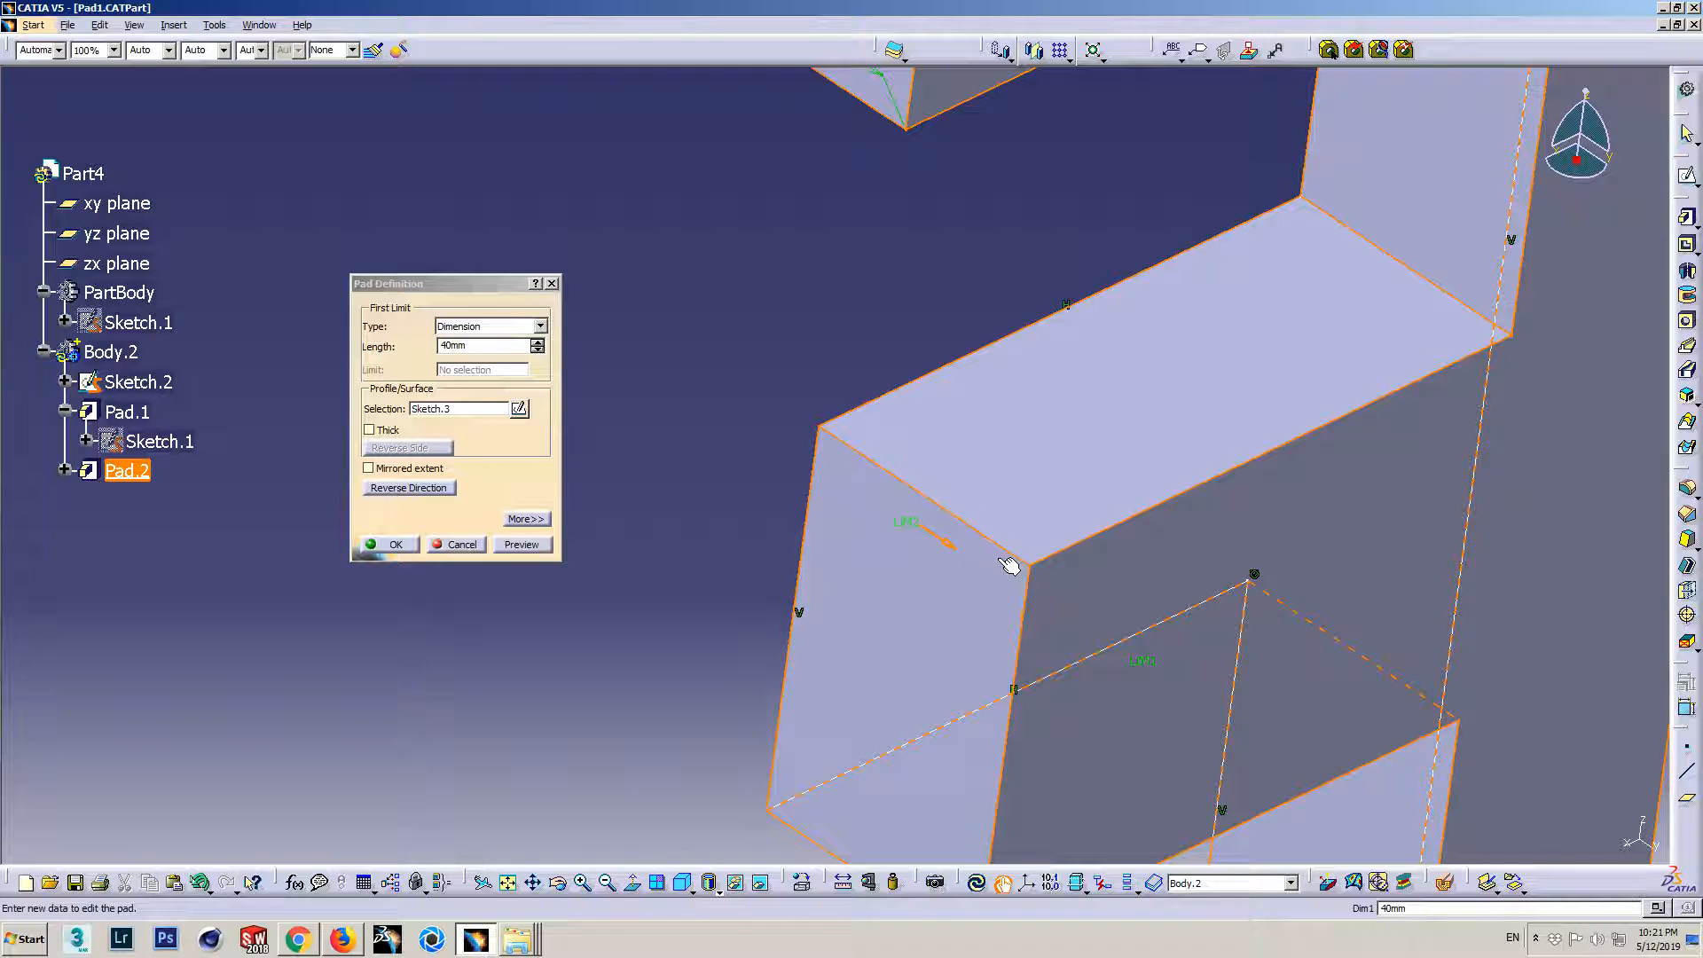
click(443, 311)
drag(443, 284, 205, 533)
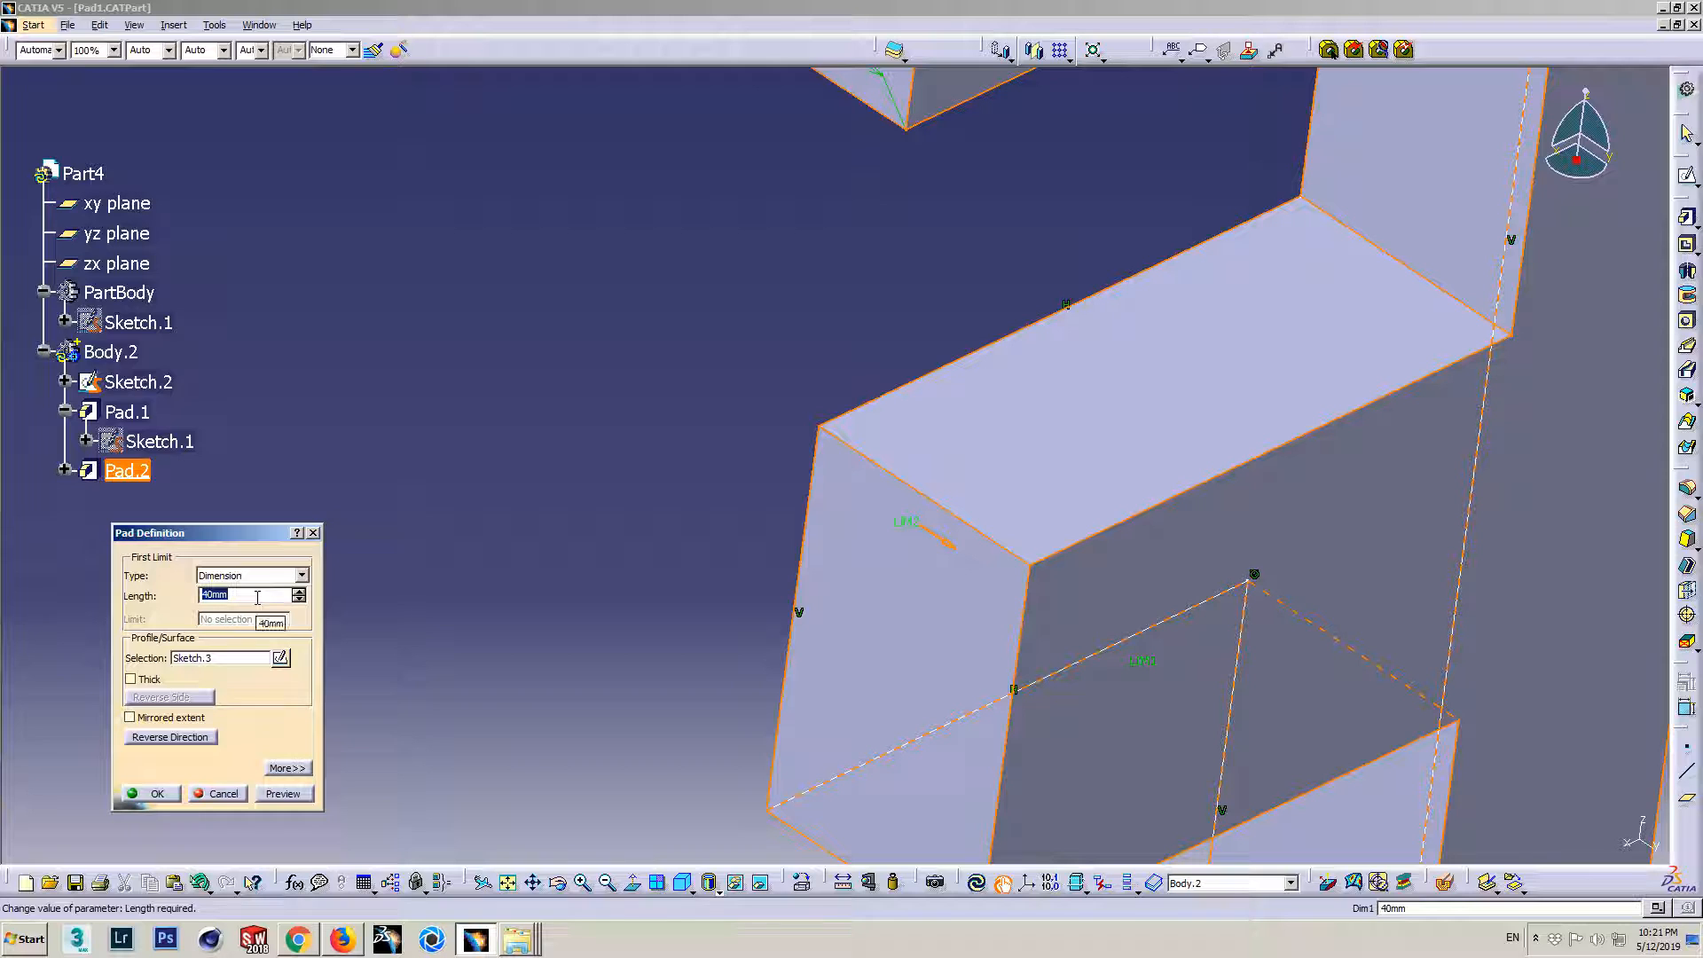
middle_drag(874, 492, 782, 541)
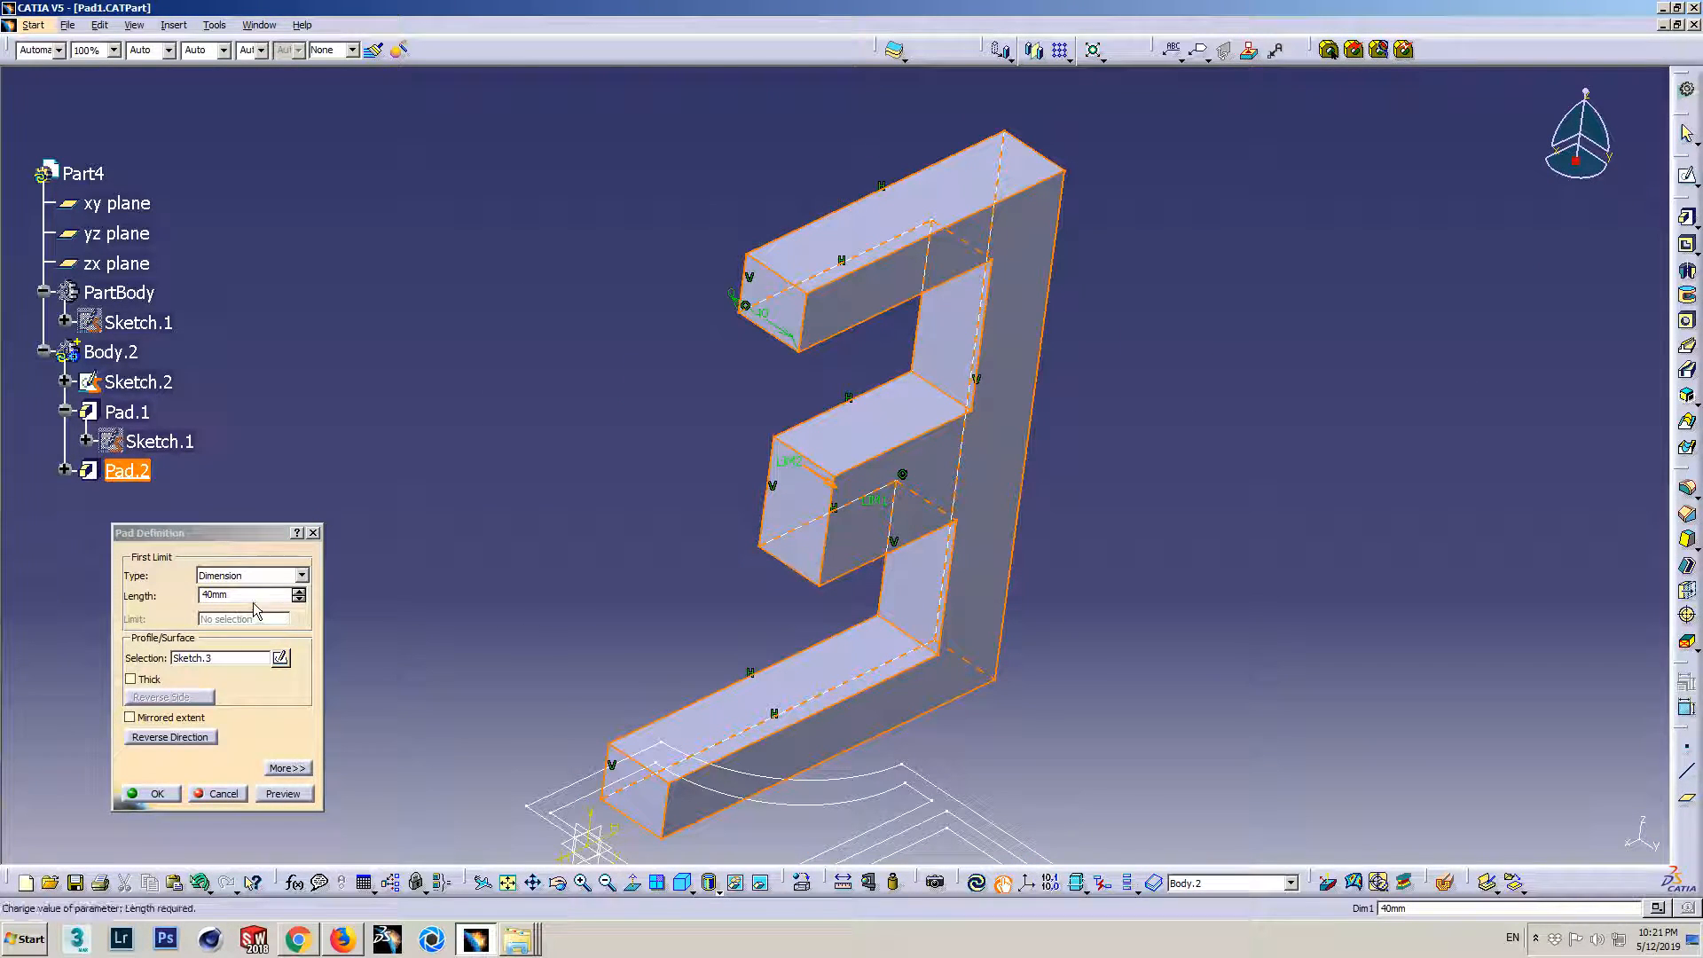
drag(251, 597, 110, 590)
middle_drag(641, 493, 856, 605)
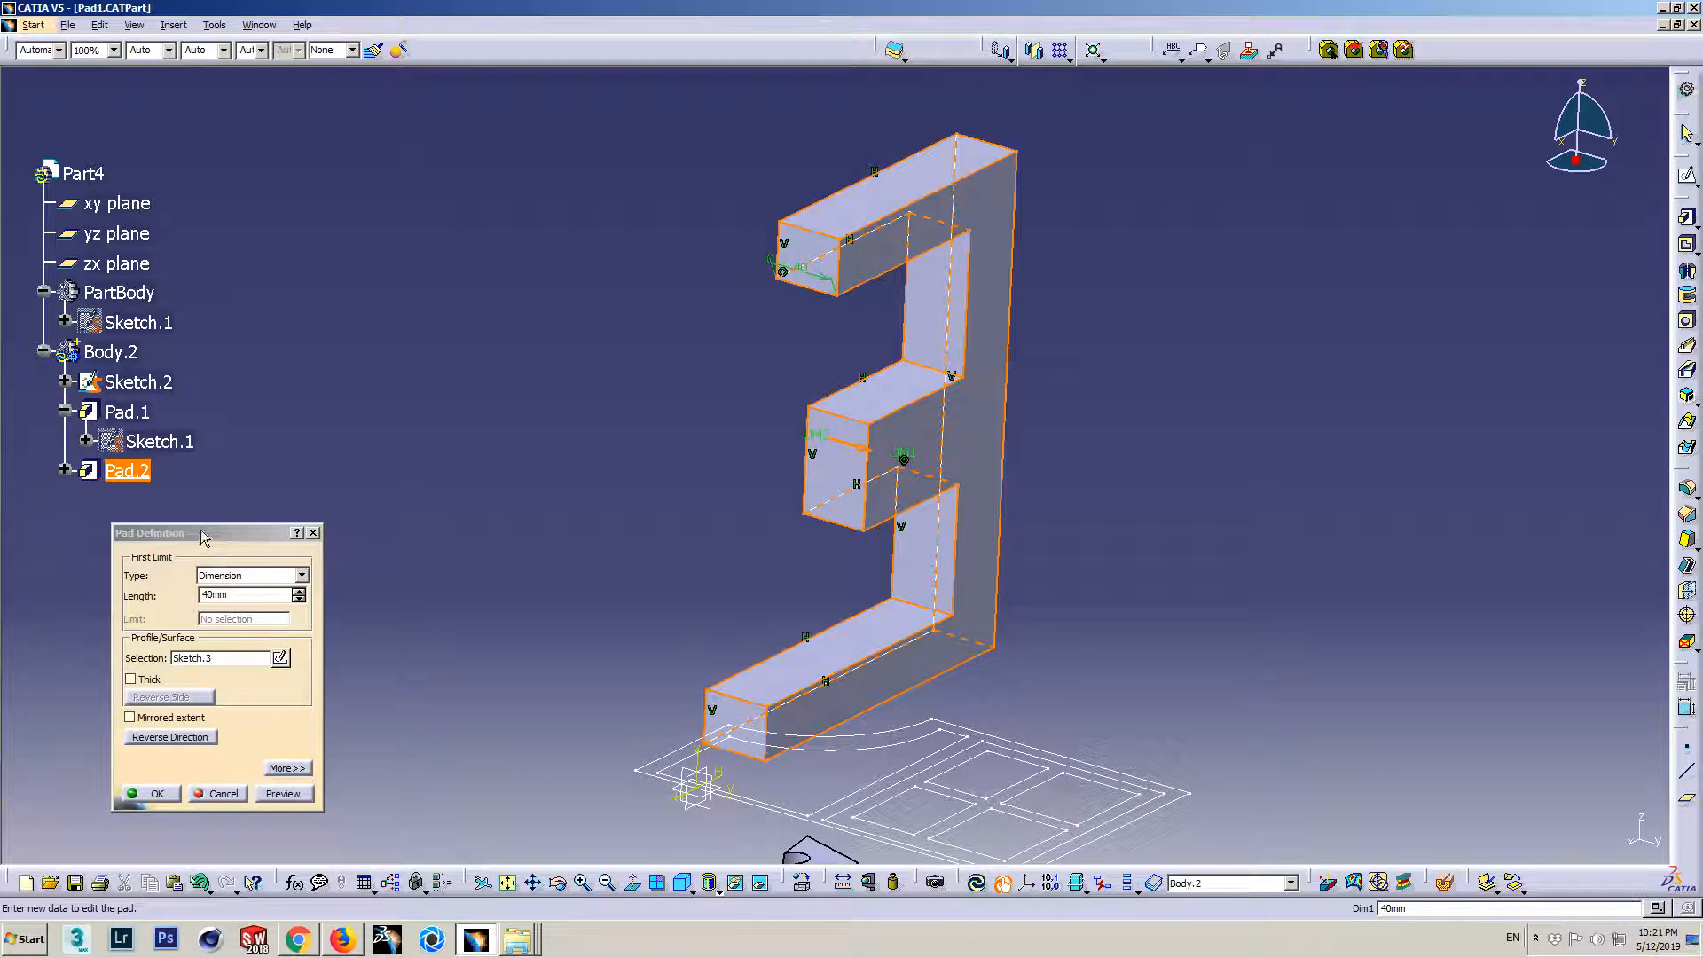
drag(199, 536, 457, 430)
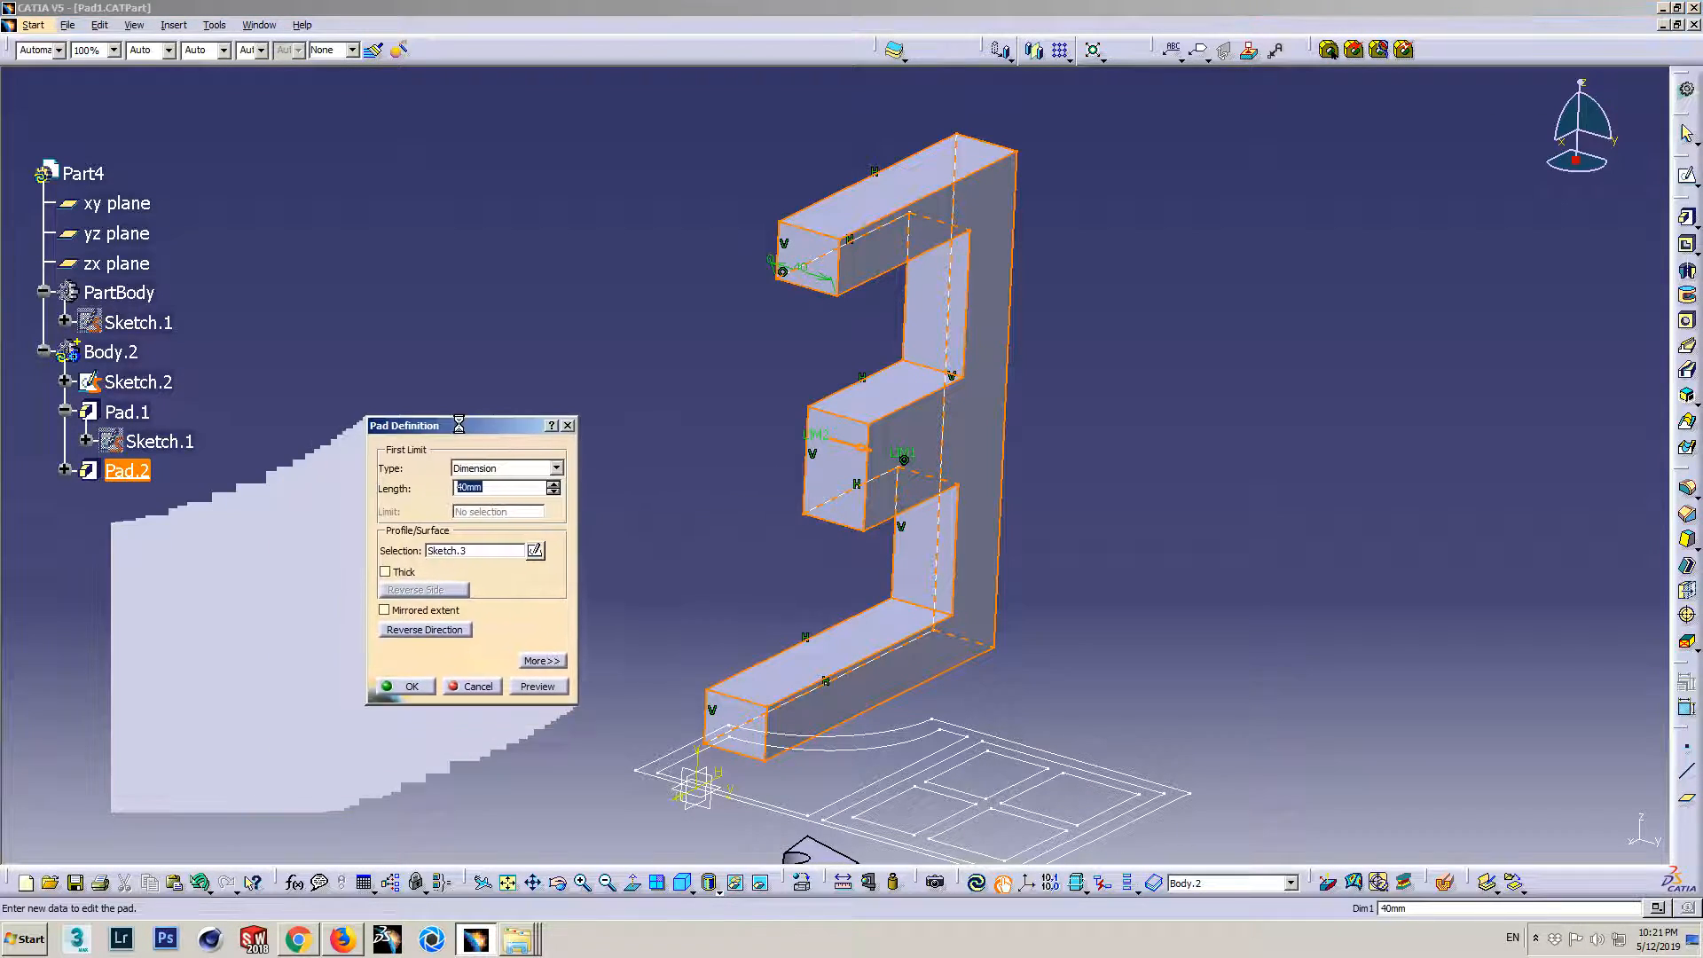
click(404, 682)
- Start a sketch on the upper face of the comb's lowest arm and cut the part by the sketch plane
middle_drag(741, 521, 845, 558)
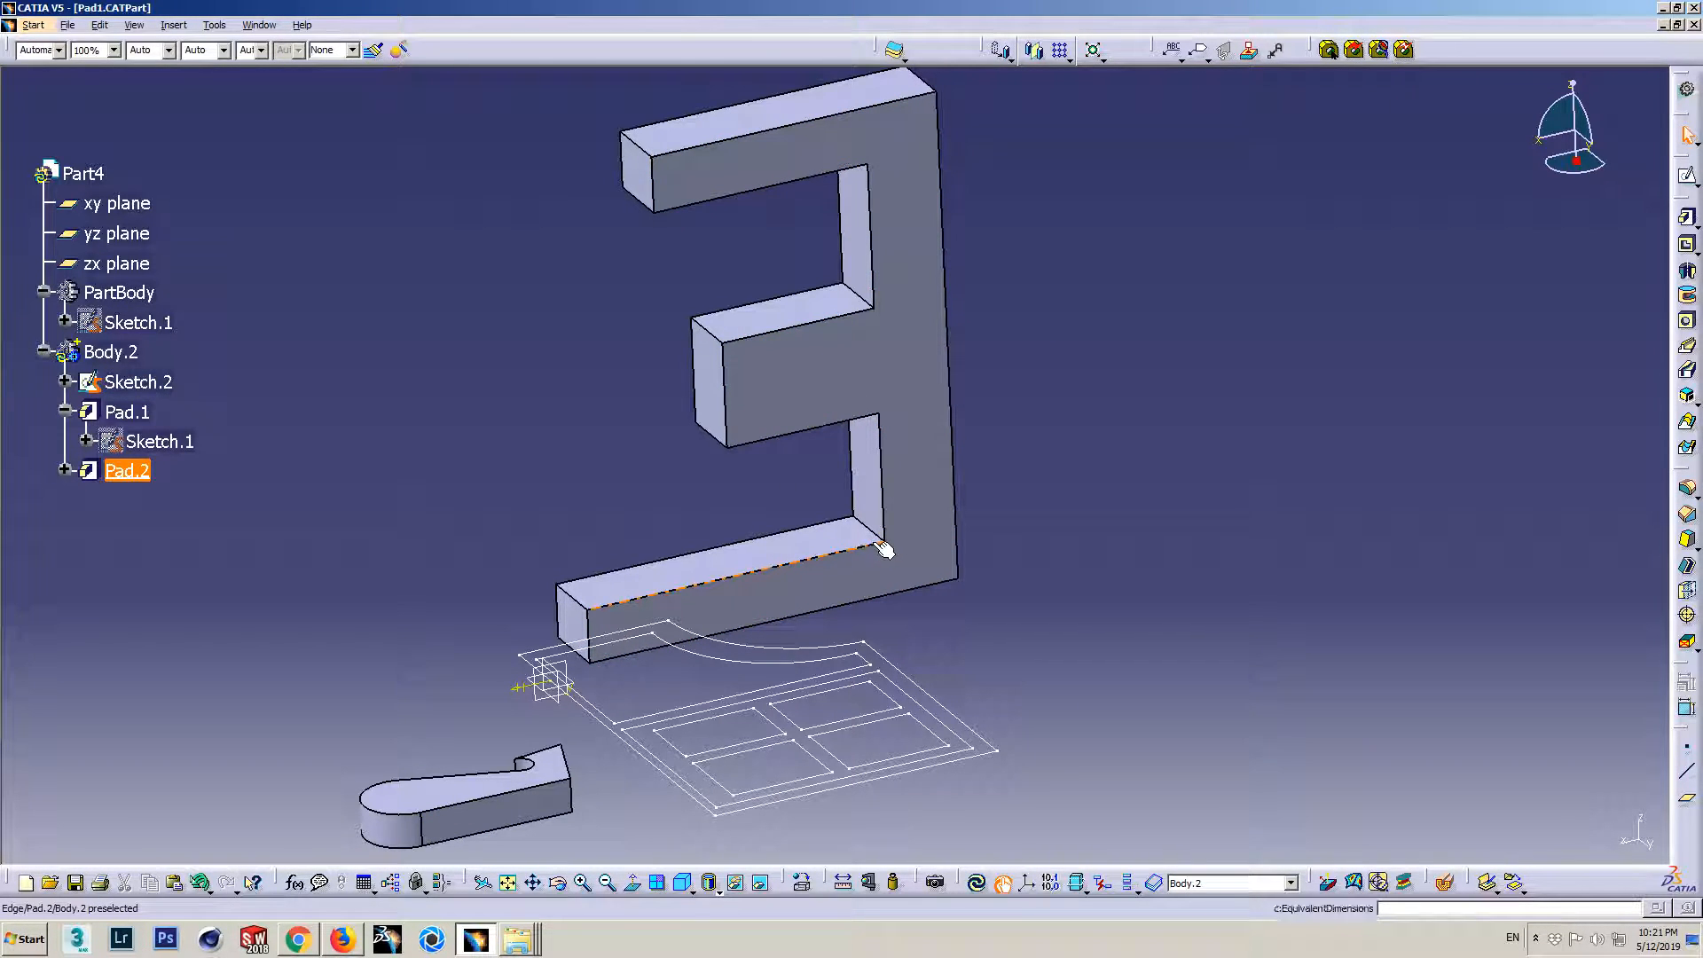
middle_drag(792, 480, 852, 525)
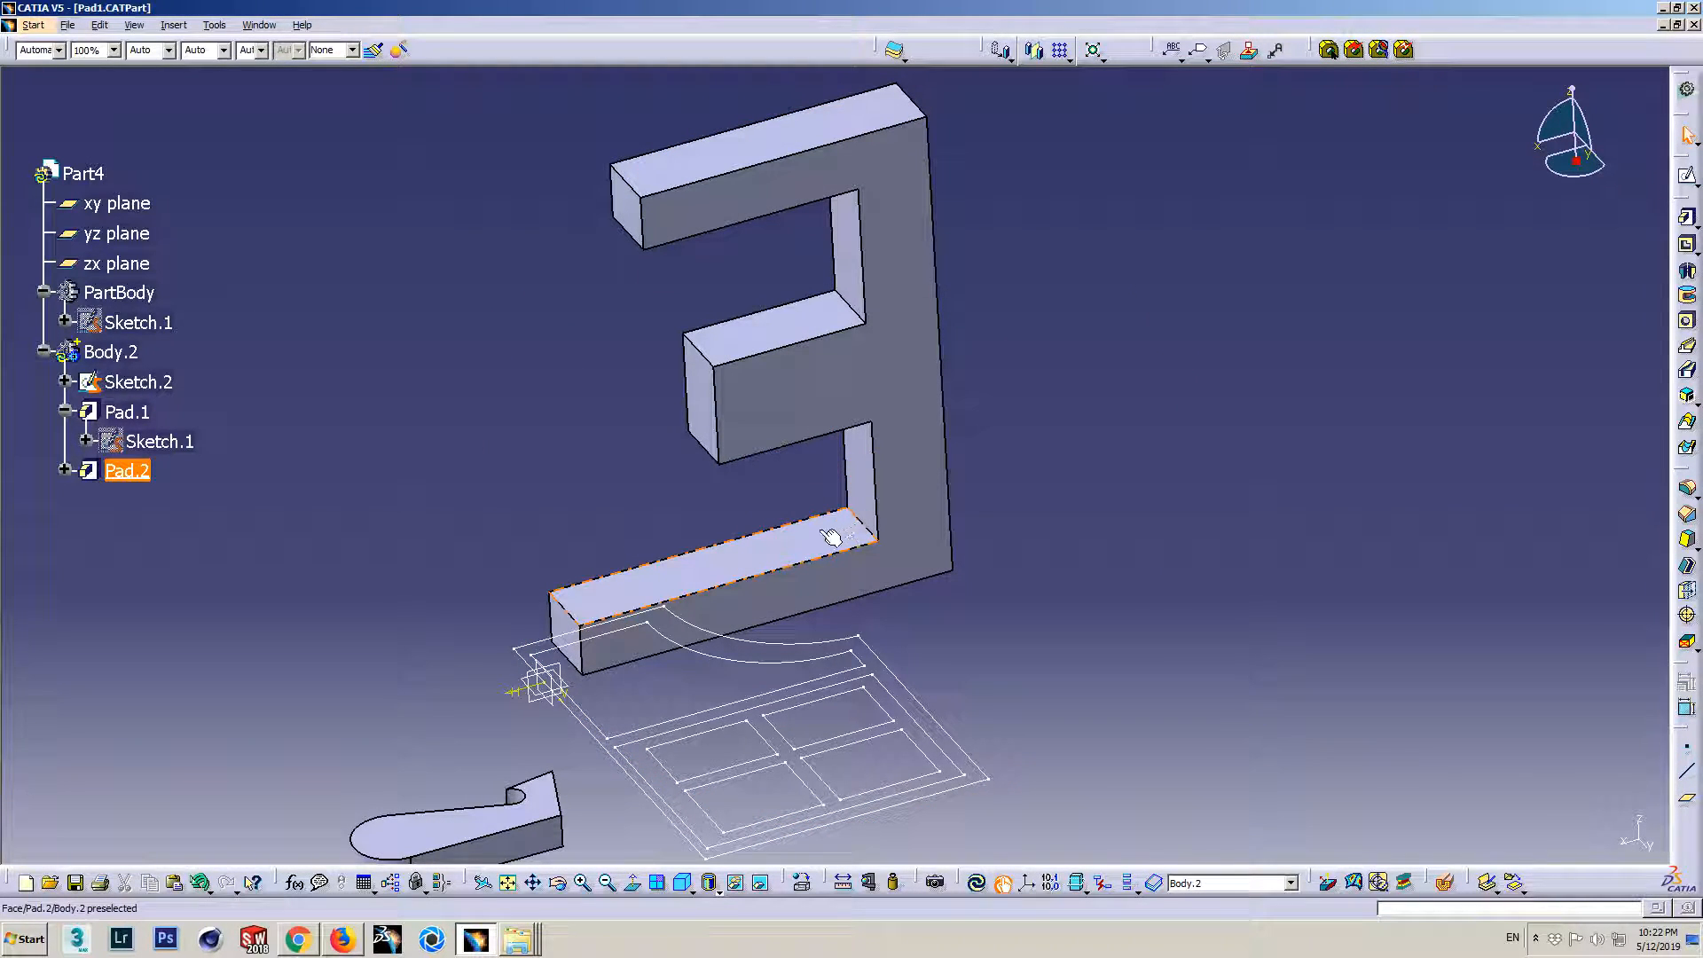
click(823, 534)
click(1686, 175)
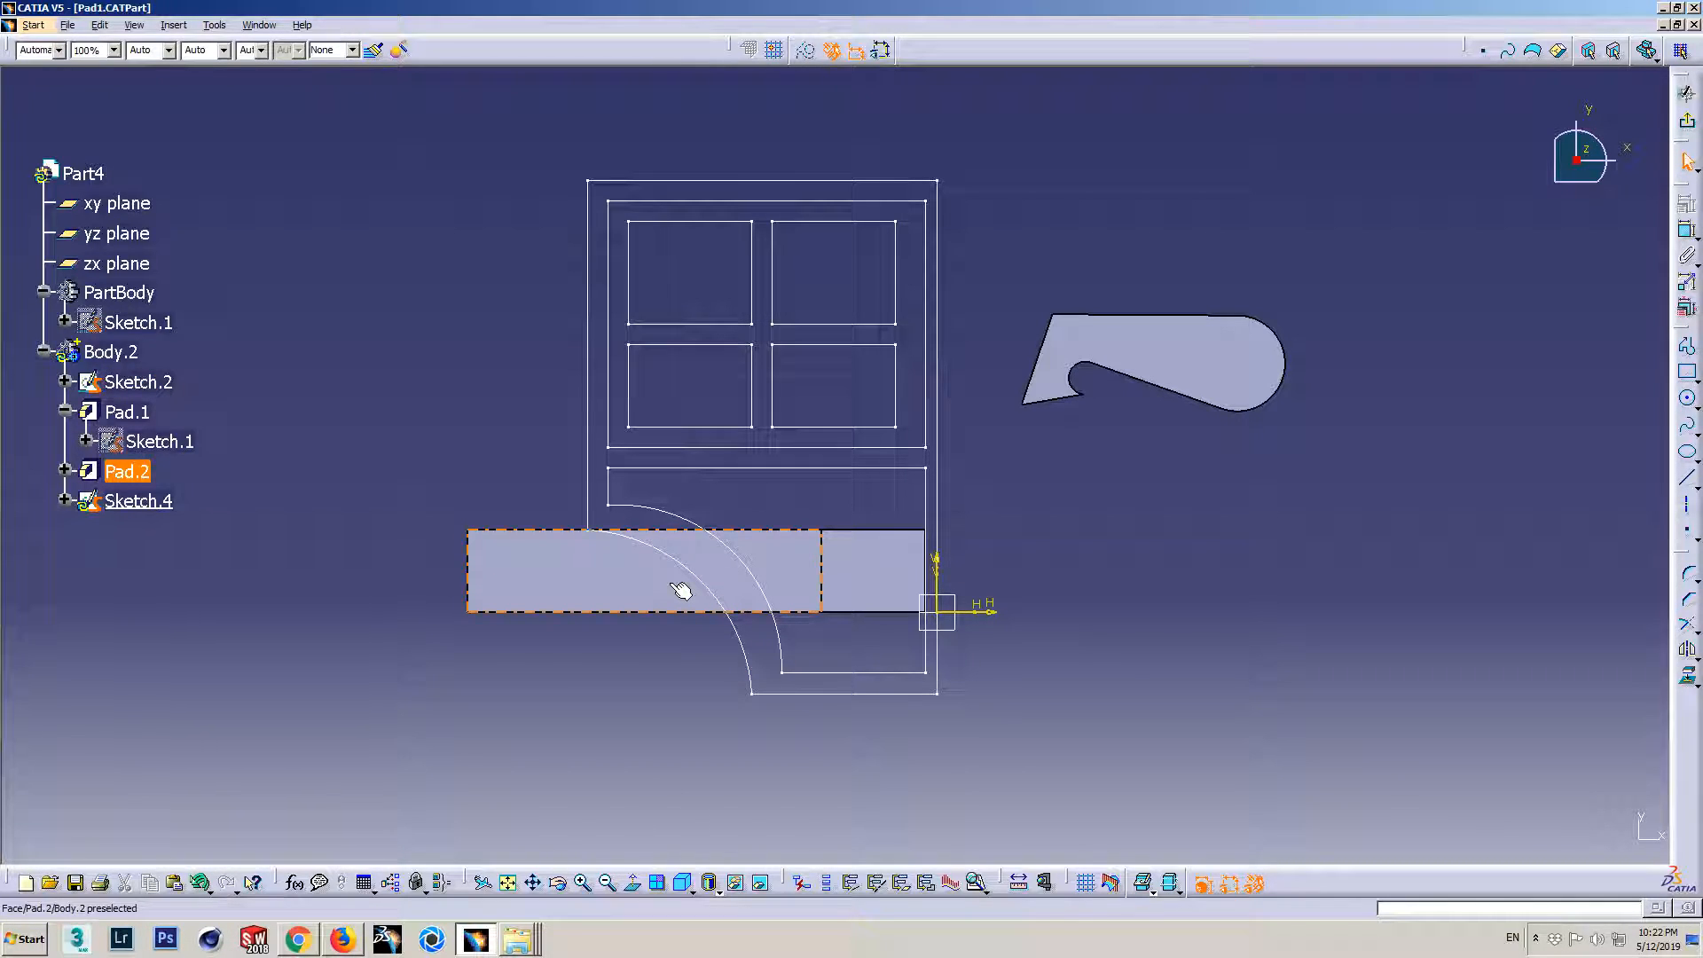
click(1111, 887)
mouse_move(807, 748)
middle_down()
mouse_move(812, 327)
mouse_move(699, 346)
mouse_move(635, 456)
mouse_move(875, 494)
mouse_move(996, 597)
mouse_move(973, 544)
middle_up()
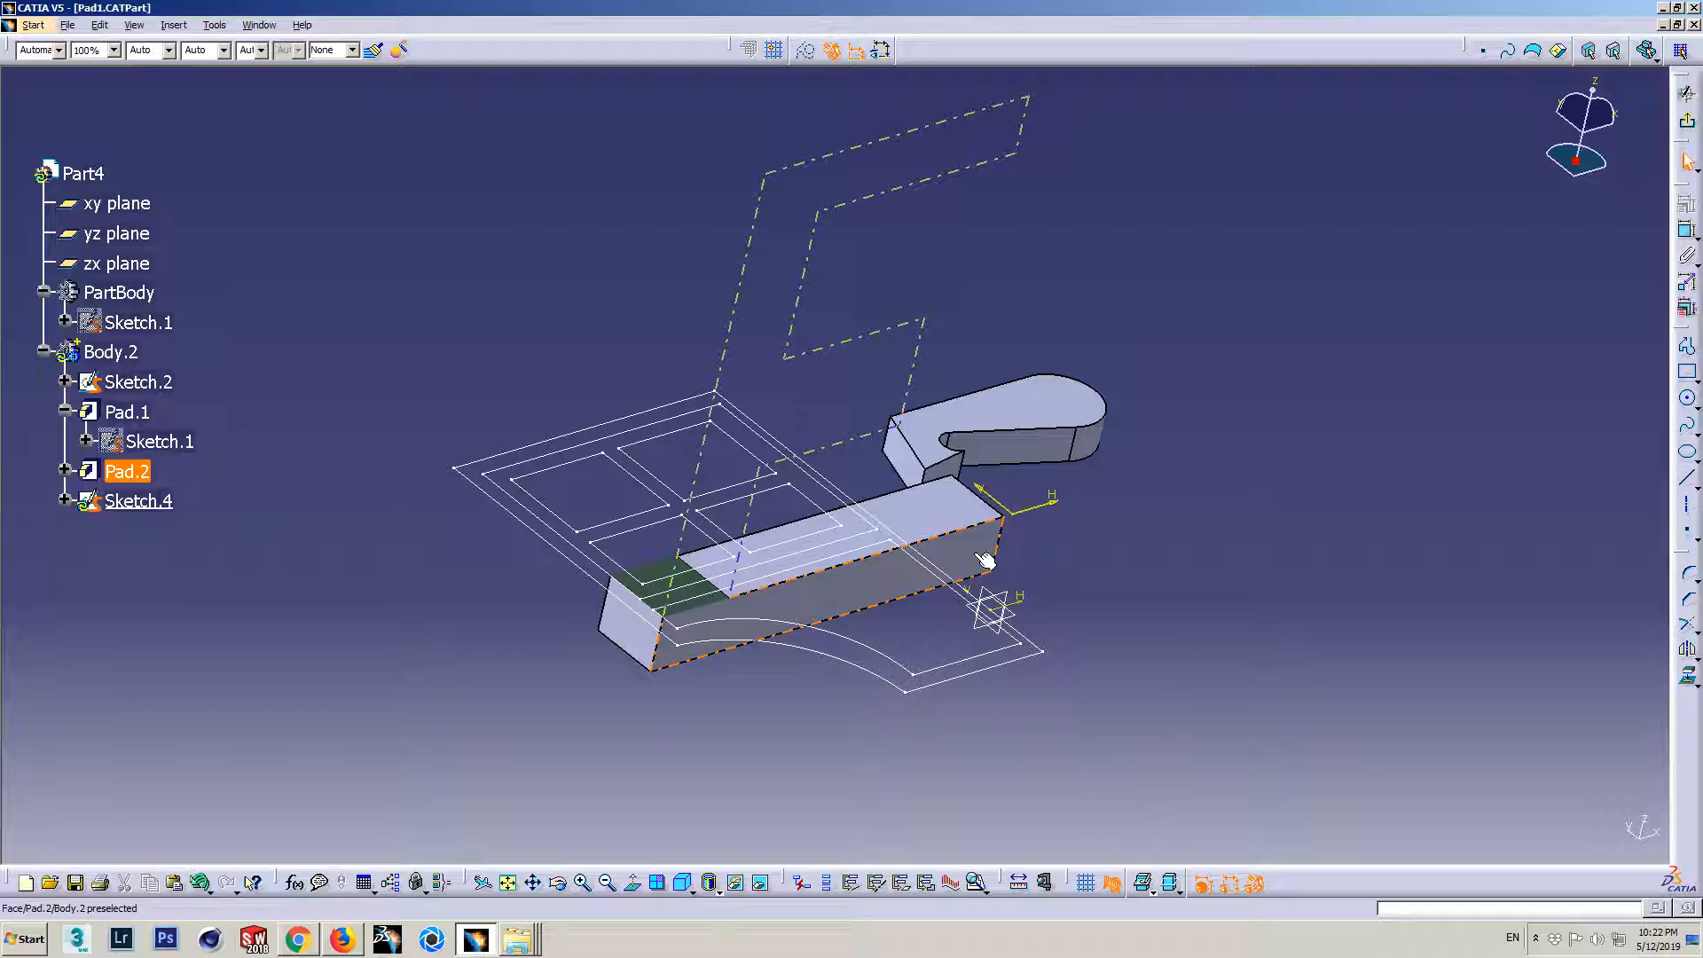
- Sketch a circle with a radius of about 16 mm on the arm's upper face
click(1686, 397)
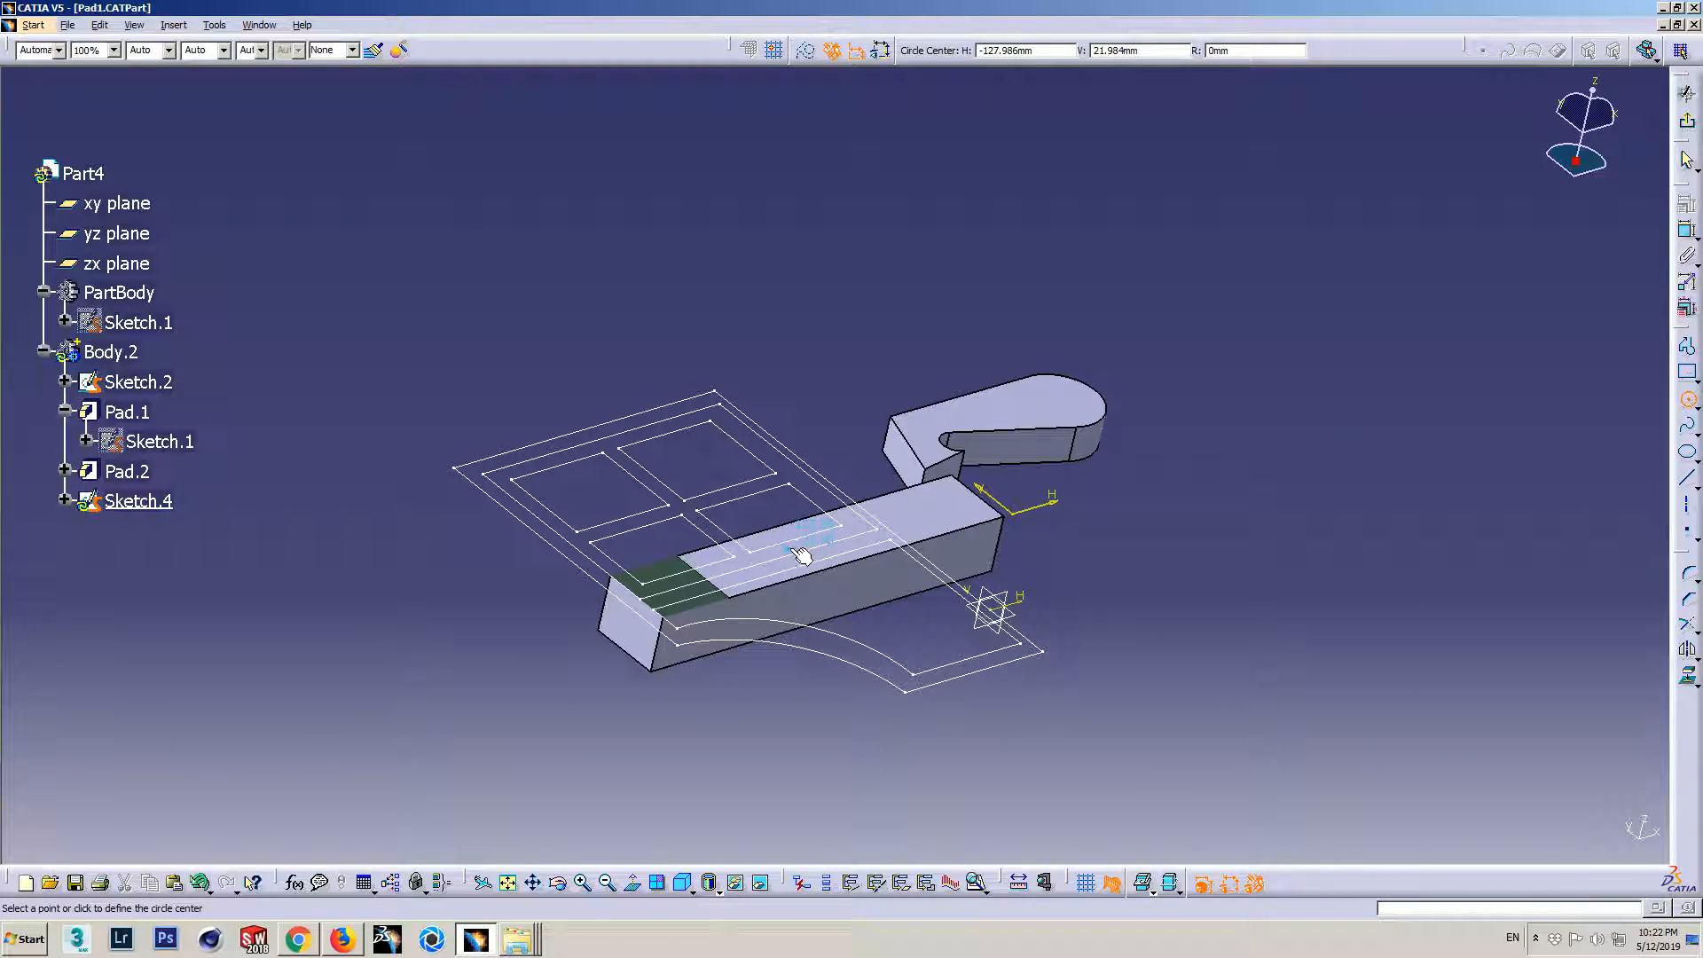
click(799, 553)
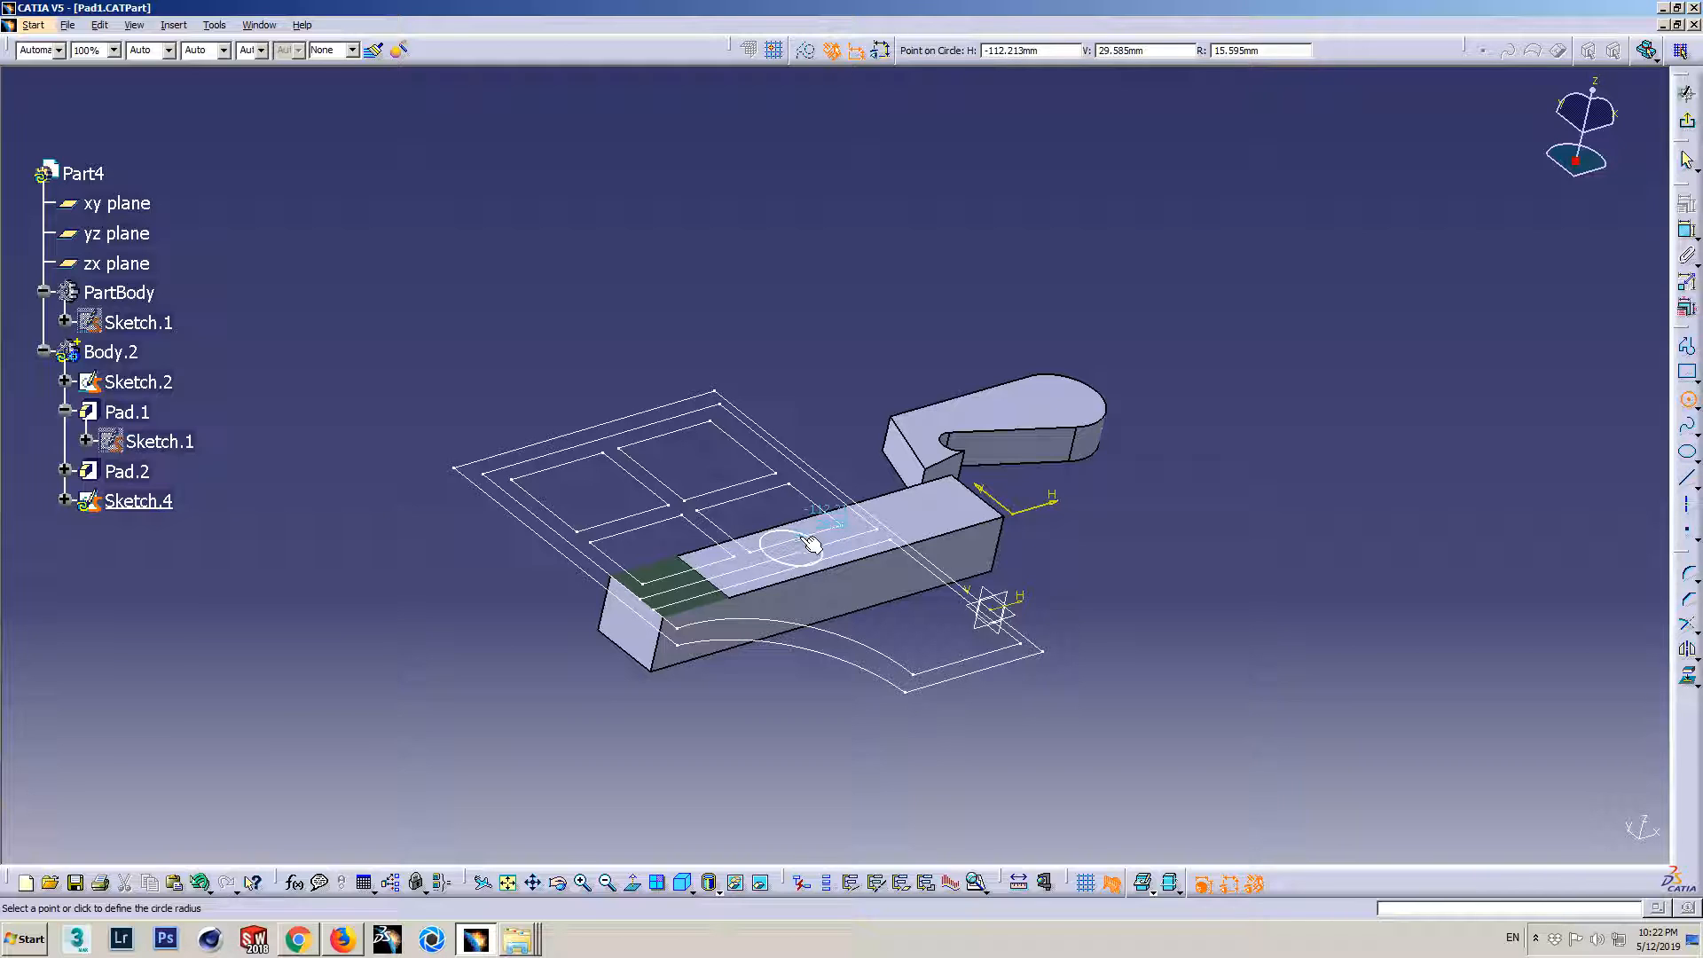
click(812, 543)
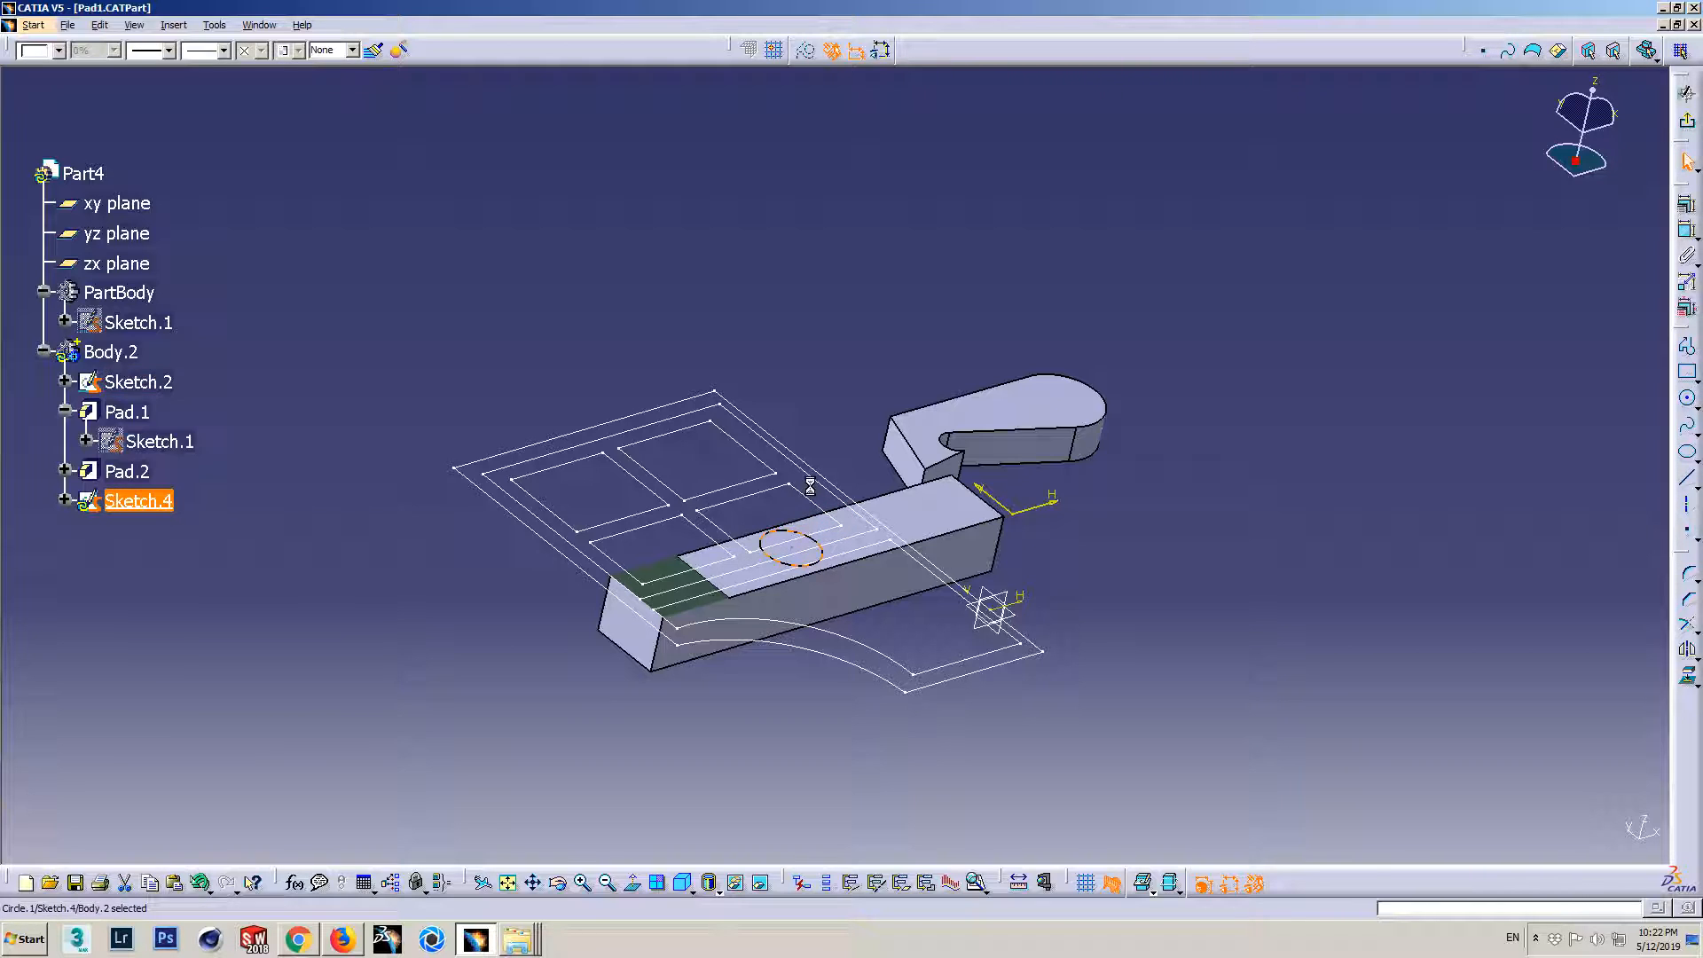
- Hide Sketch.2 to leave the new circle unobstructed on the arm's face
right_click(169, 387)
click(228, 437)
mouse_move(839, 487)
middle_down()
mouse_move(742, 598)
mouse_move(761, 592)
middle_up()
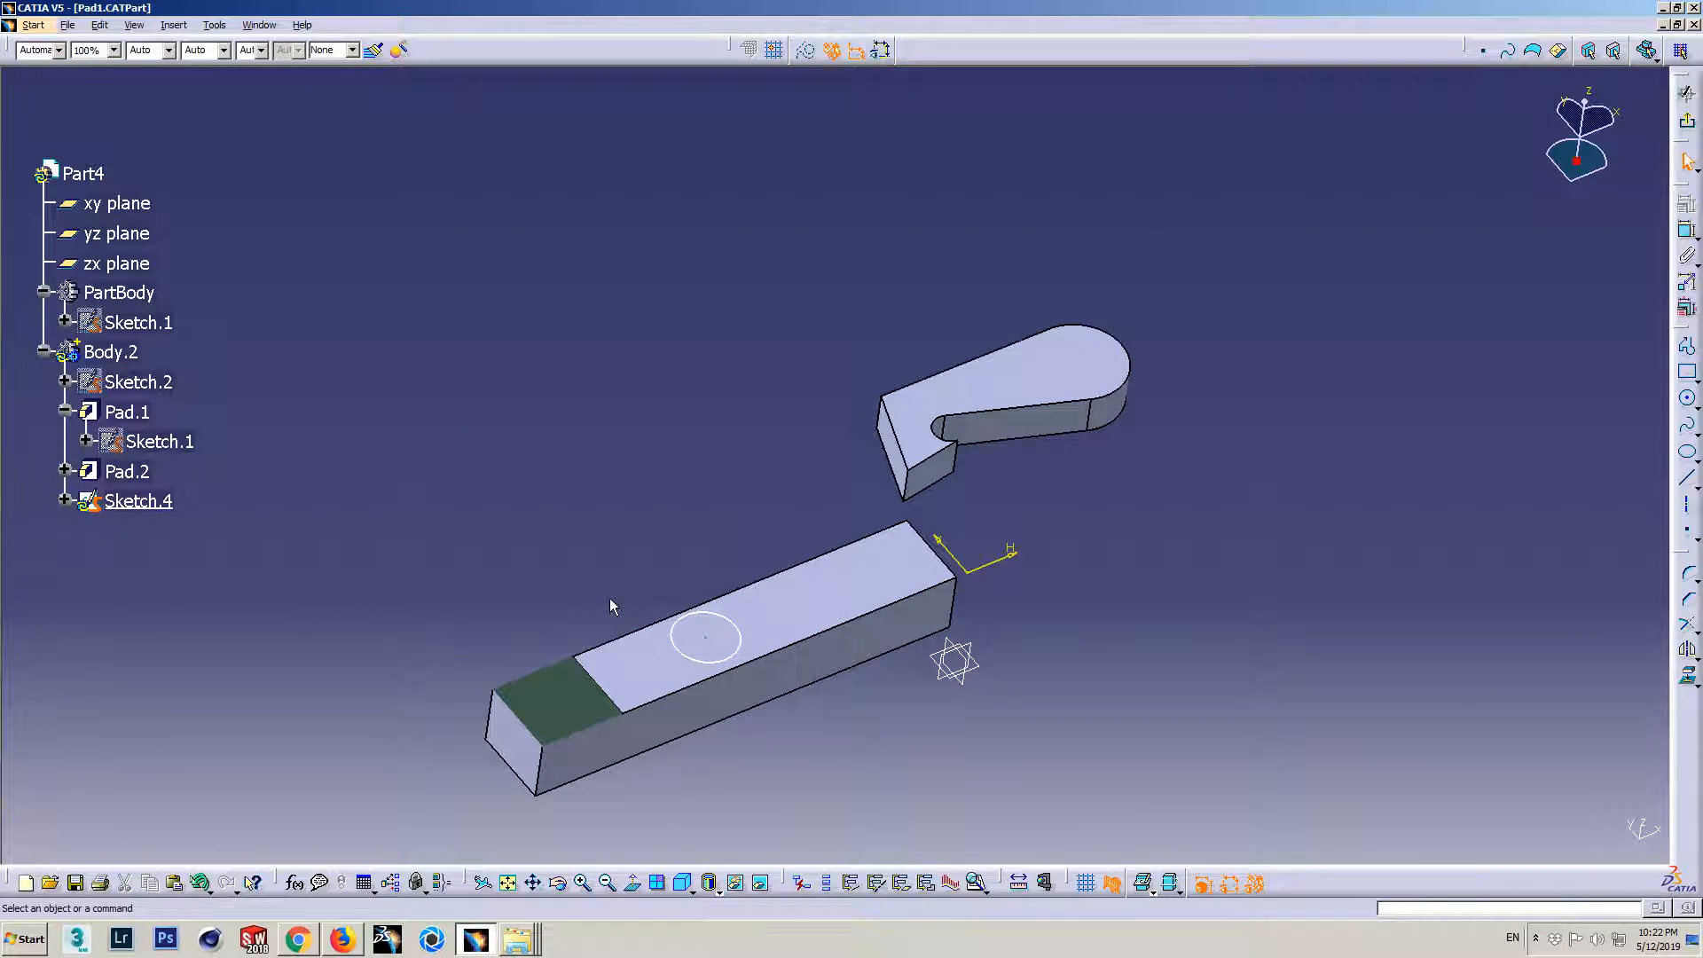
middle_drag(837, 688, 760, 468)
middle_drag(734, 571, 783, 540)
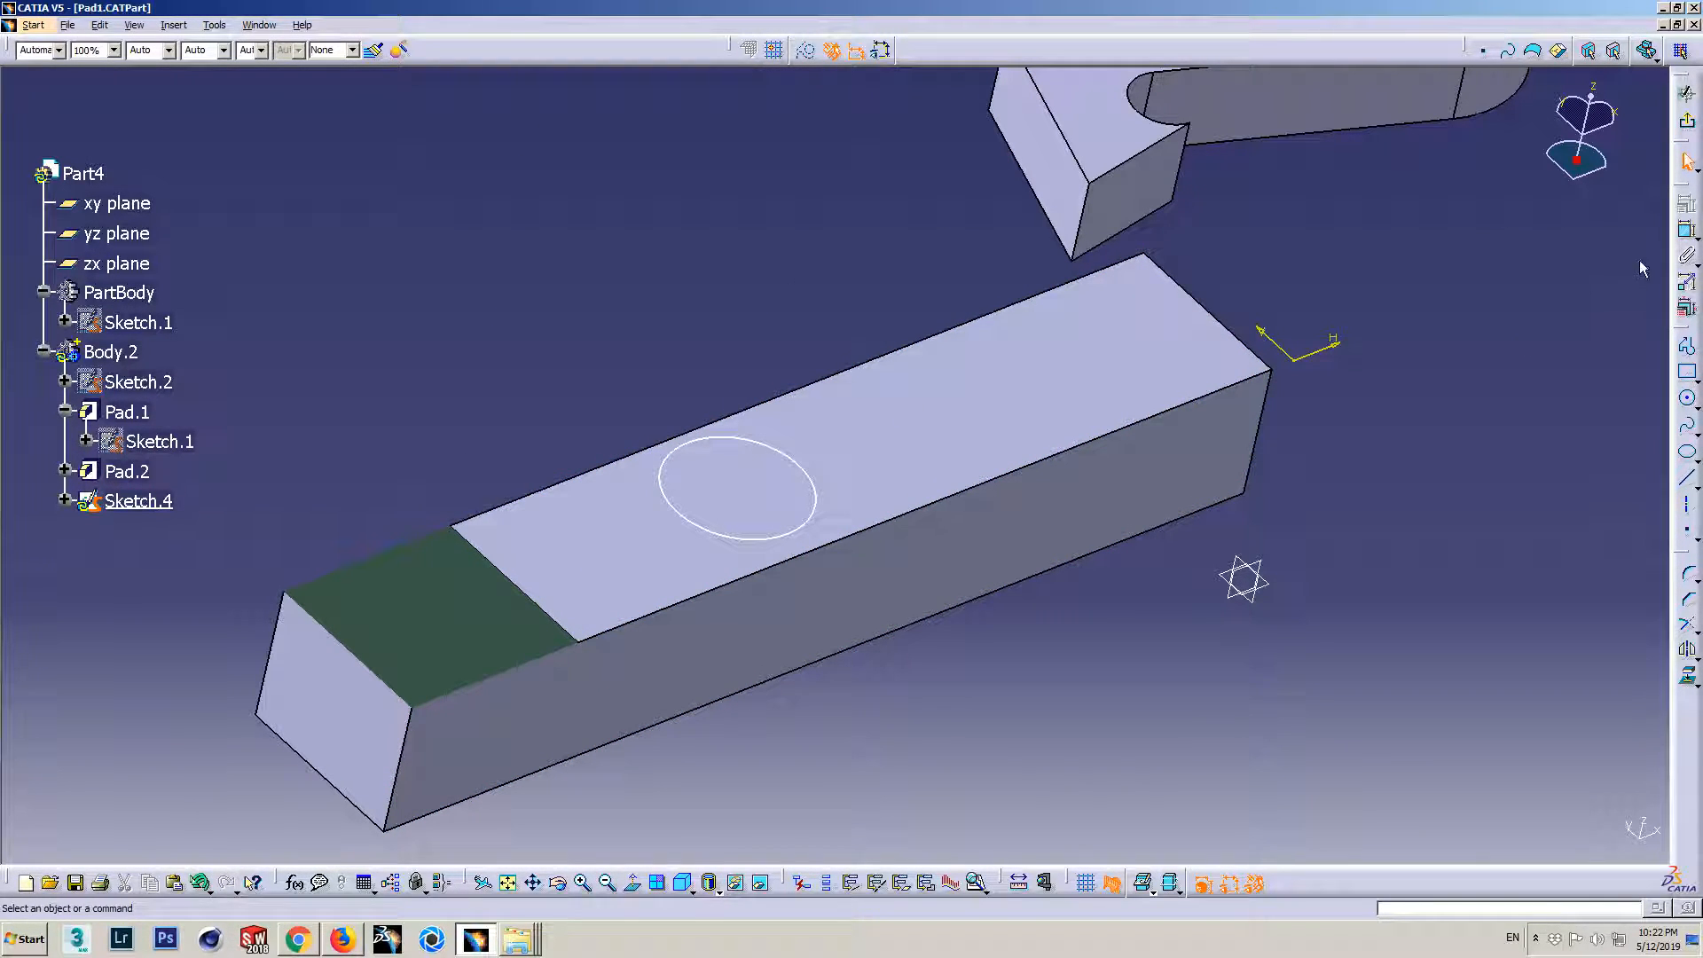
- Dimension the circle's centre from the arm's far long edge and set the distance to 20 mm
click(1686, 233)
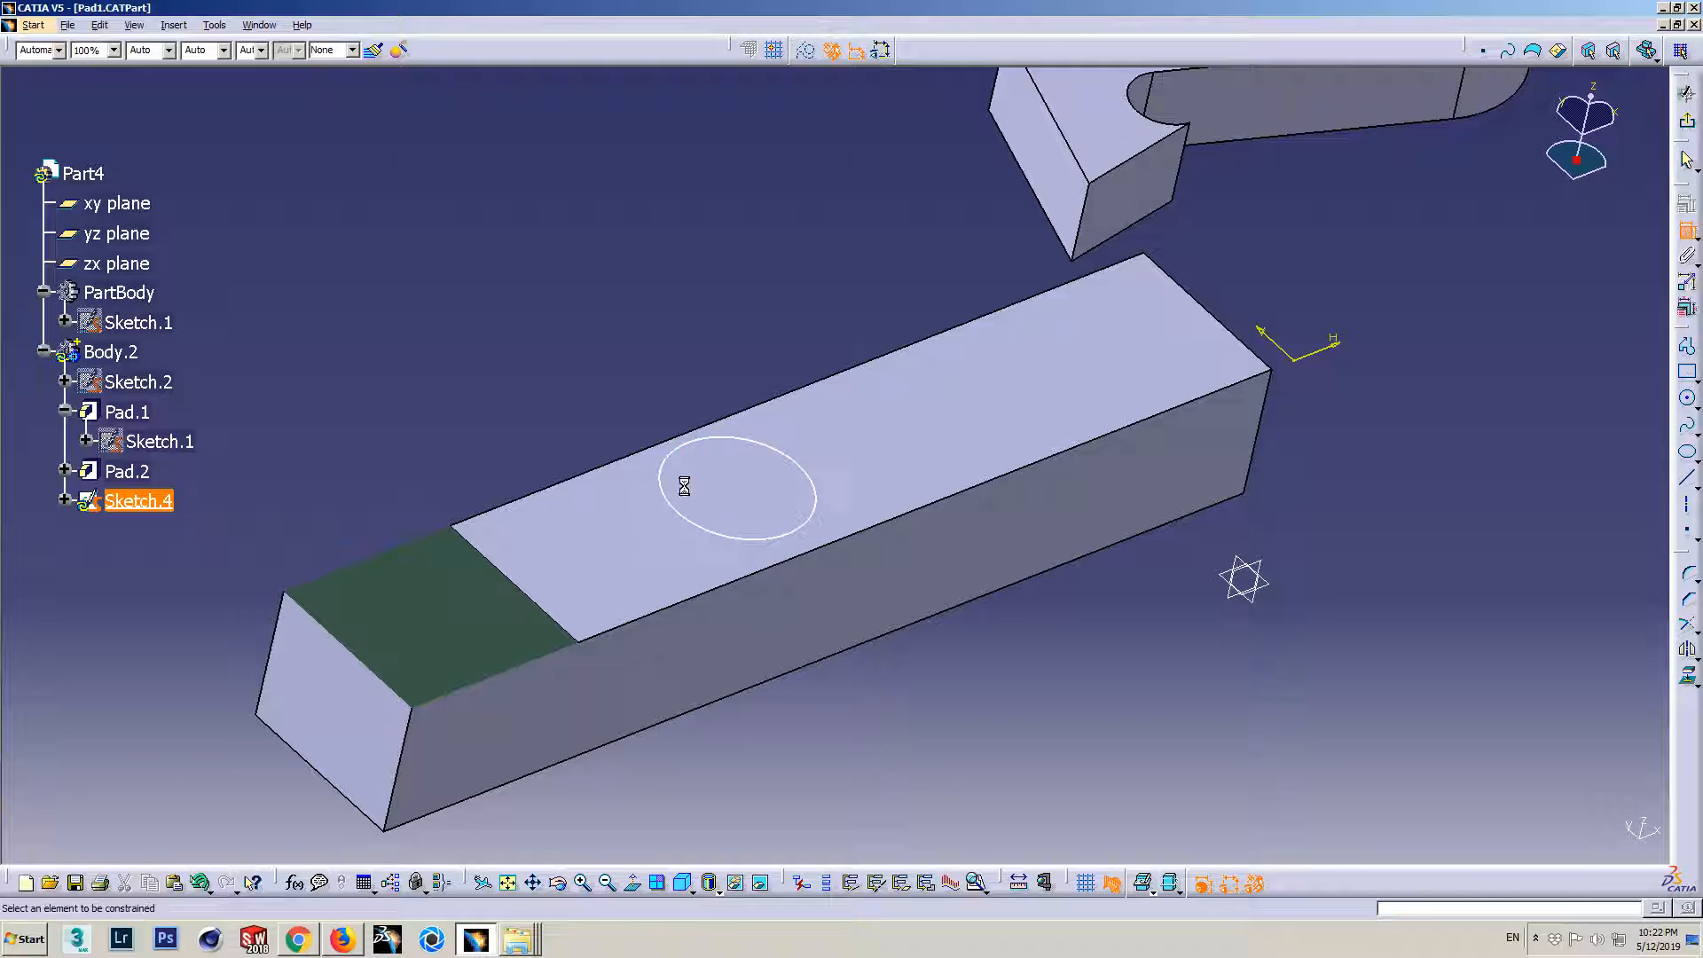
click(743, 485)
click(730, 420)
click(716, 380)
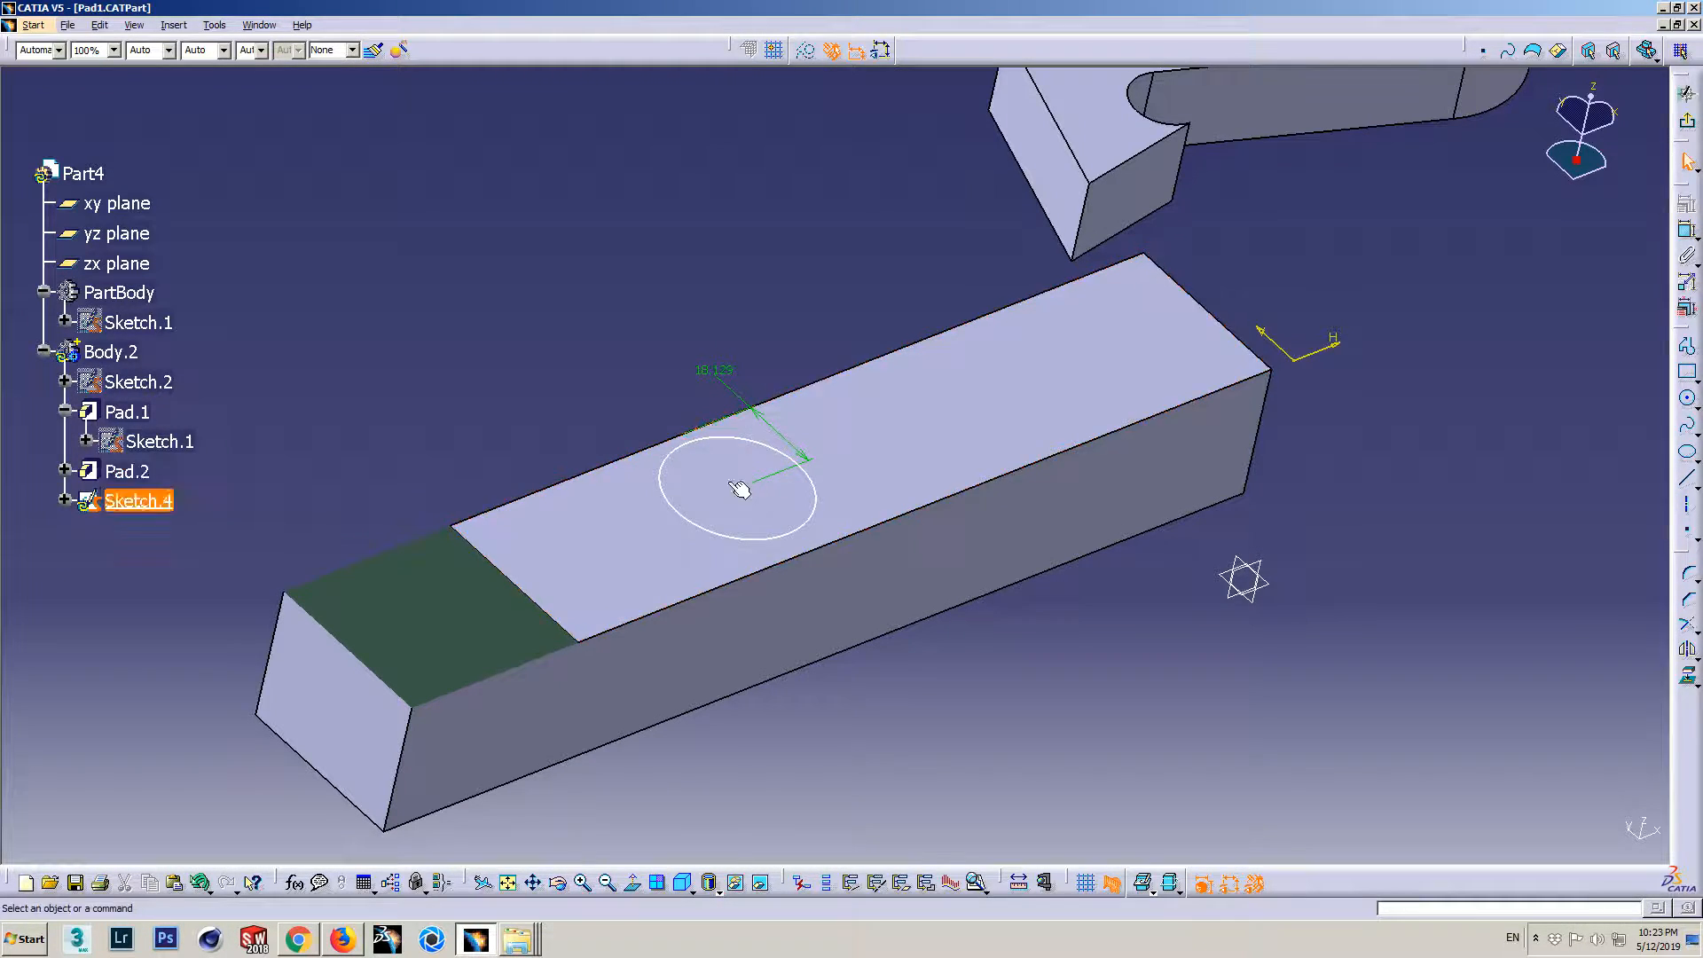
double_click(719, 373)
text(20)
key(Return)
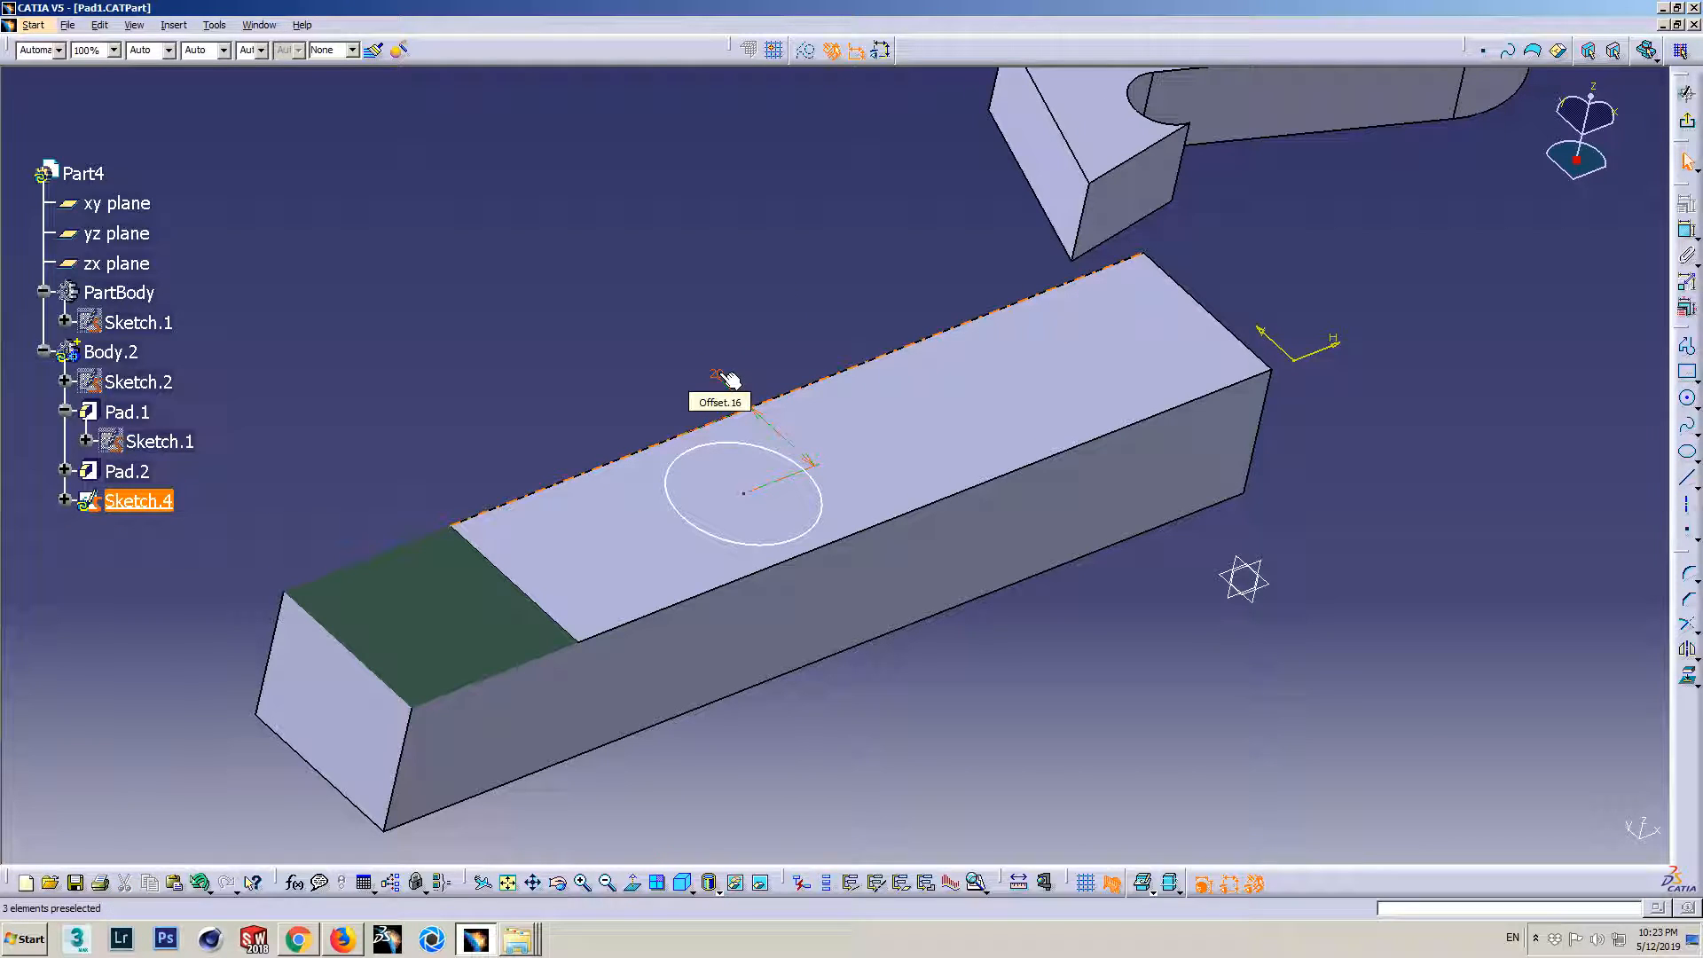
key(Escape)
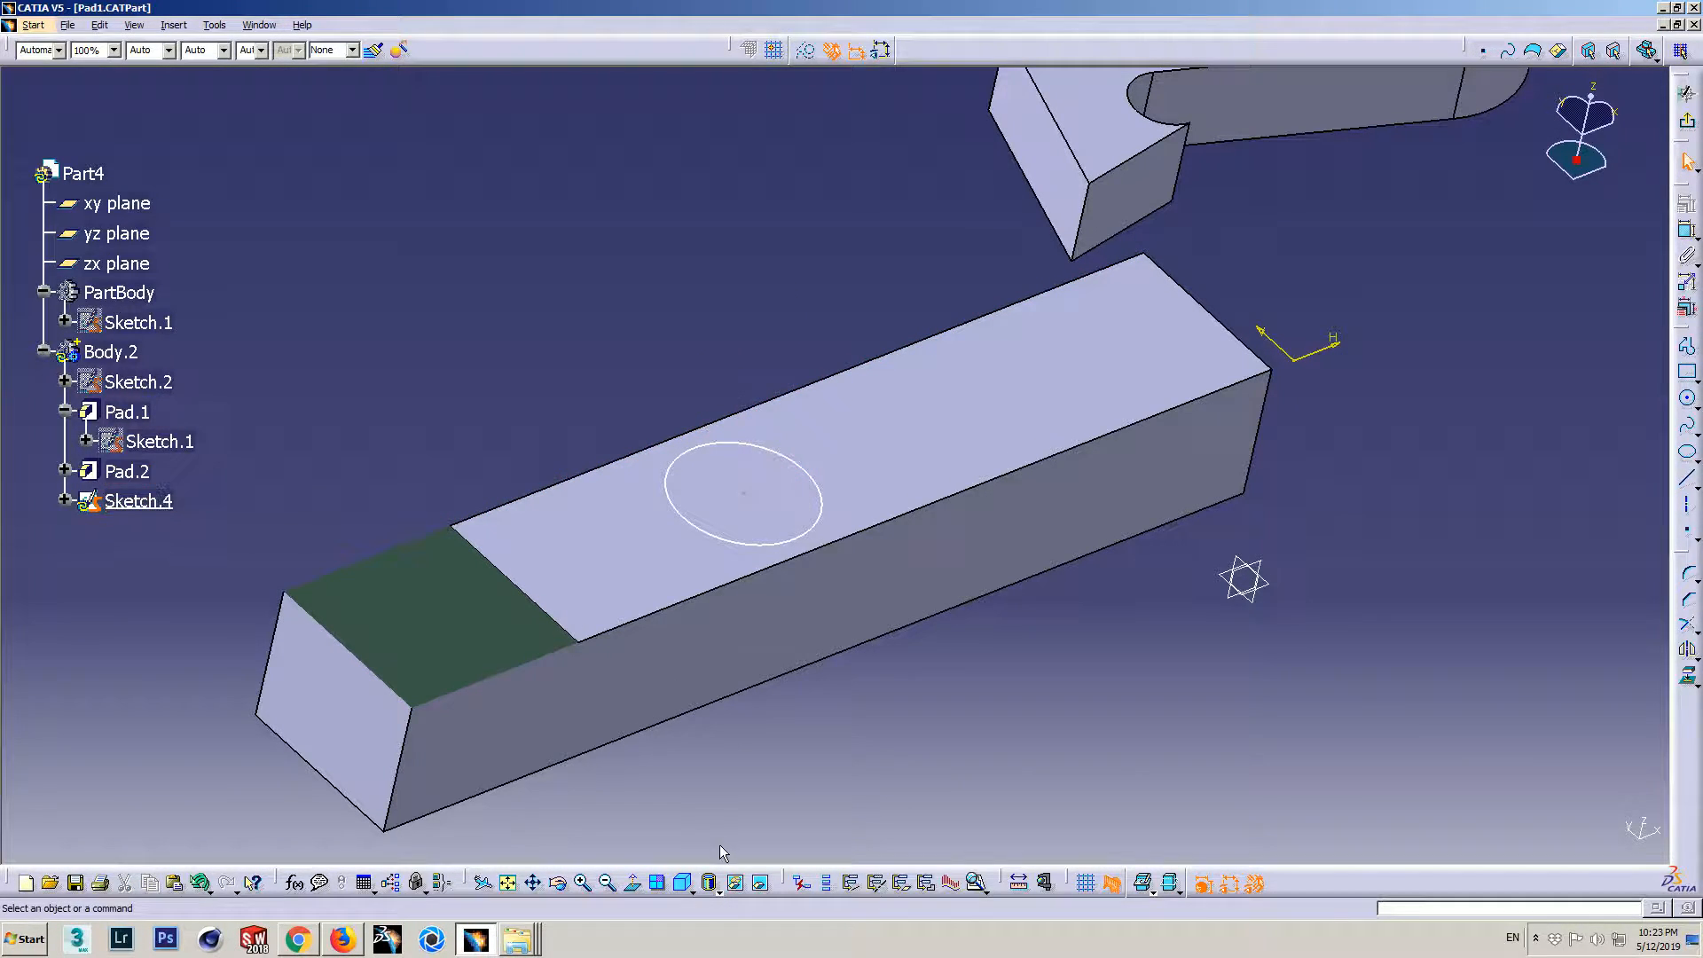
- Measure the distance between the two long side faces of the arm, and close the measurement without keeping it
click(1018, 883)
click(845, 542)
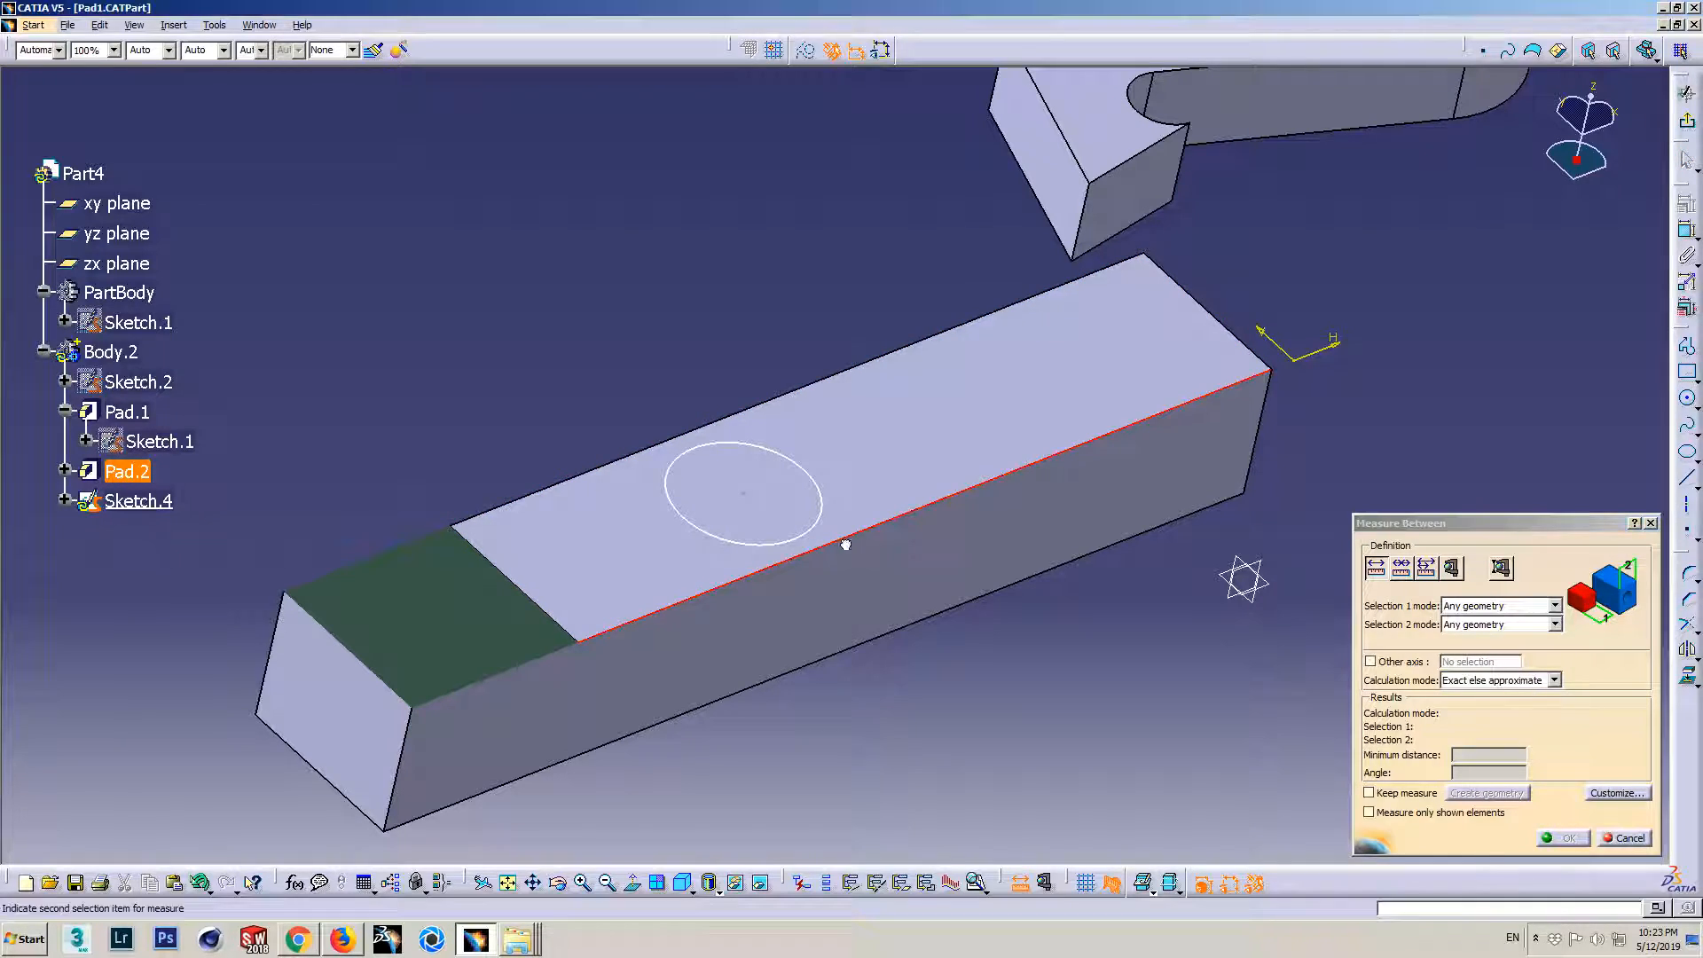
click(784, 400)
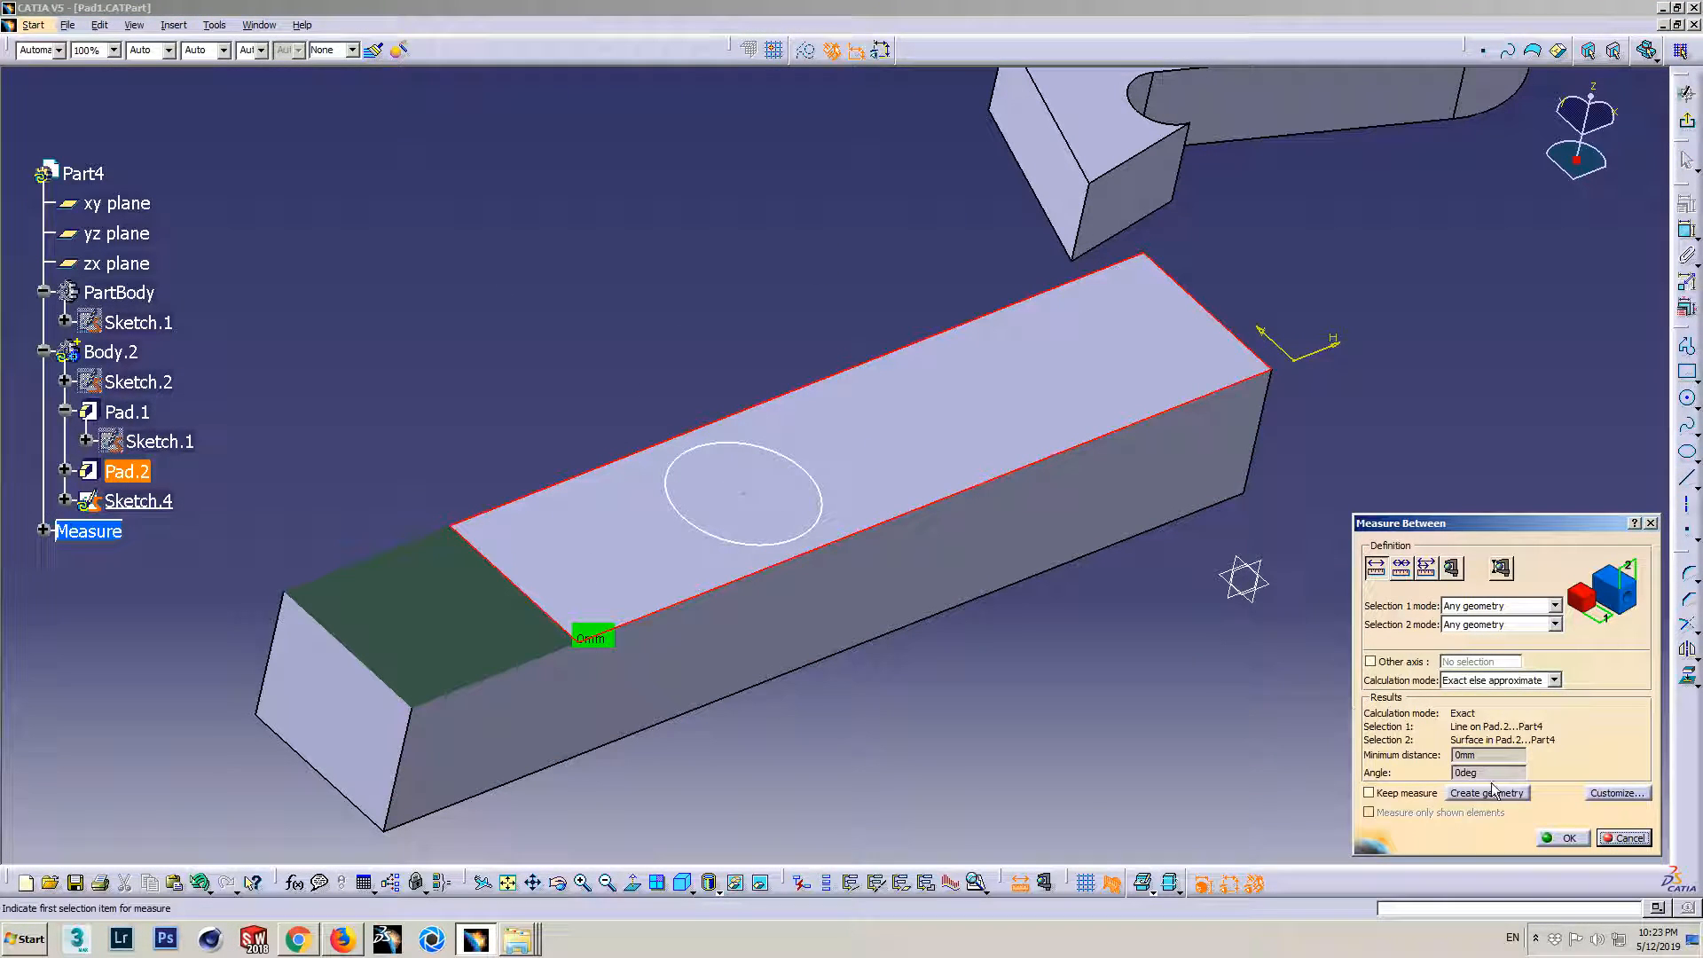
click(1612, 834)
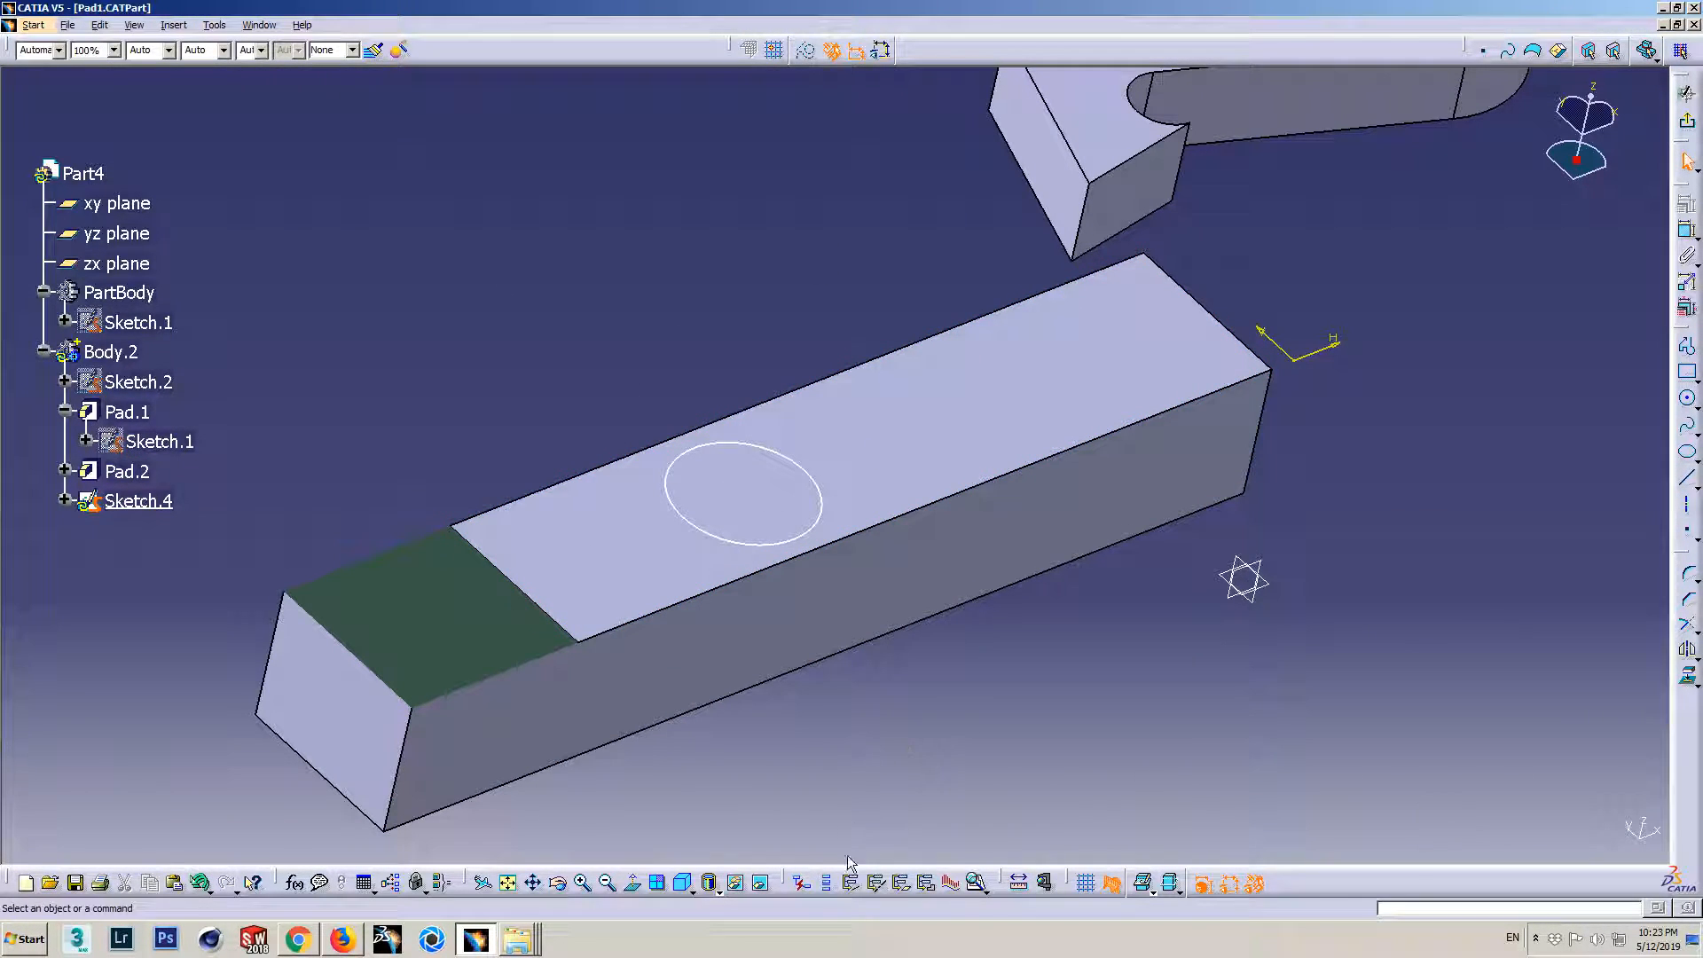
click(1017, 885)
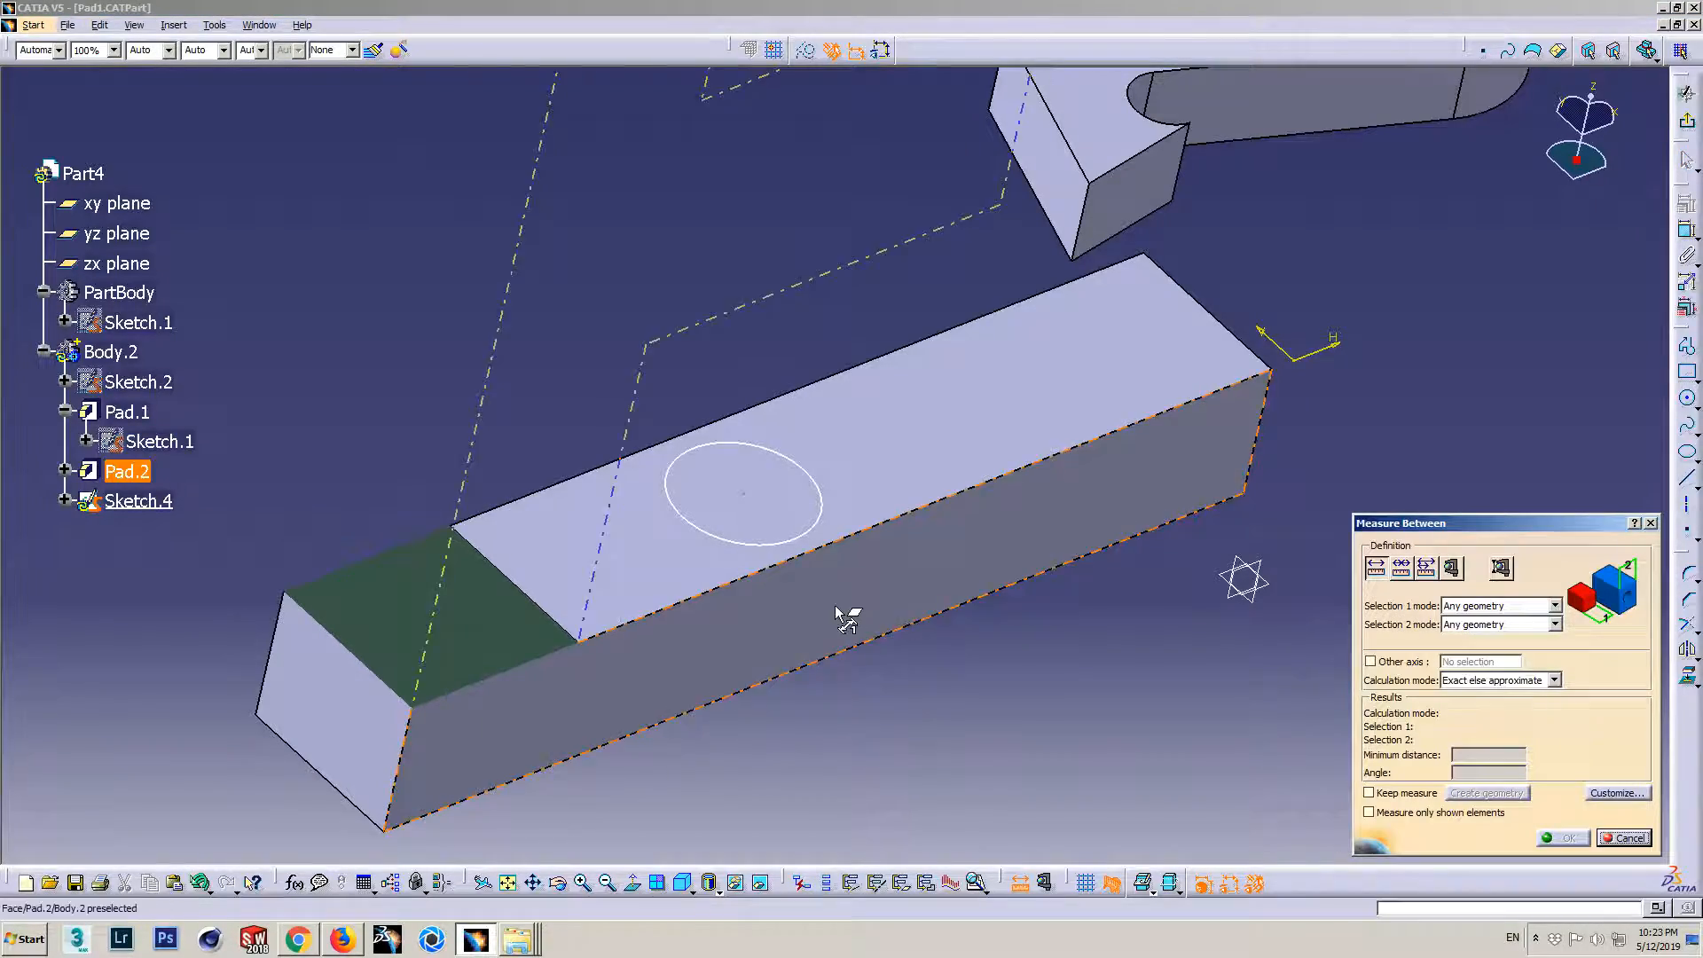
middle_drag(544, 559, 871, 572)
click(931, 630)
middle_drag(1130, 532, 1114, 684)
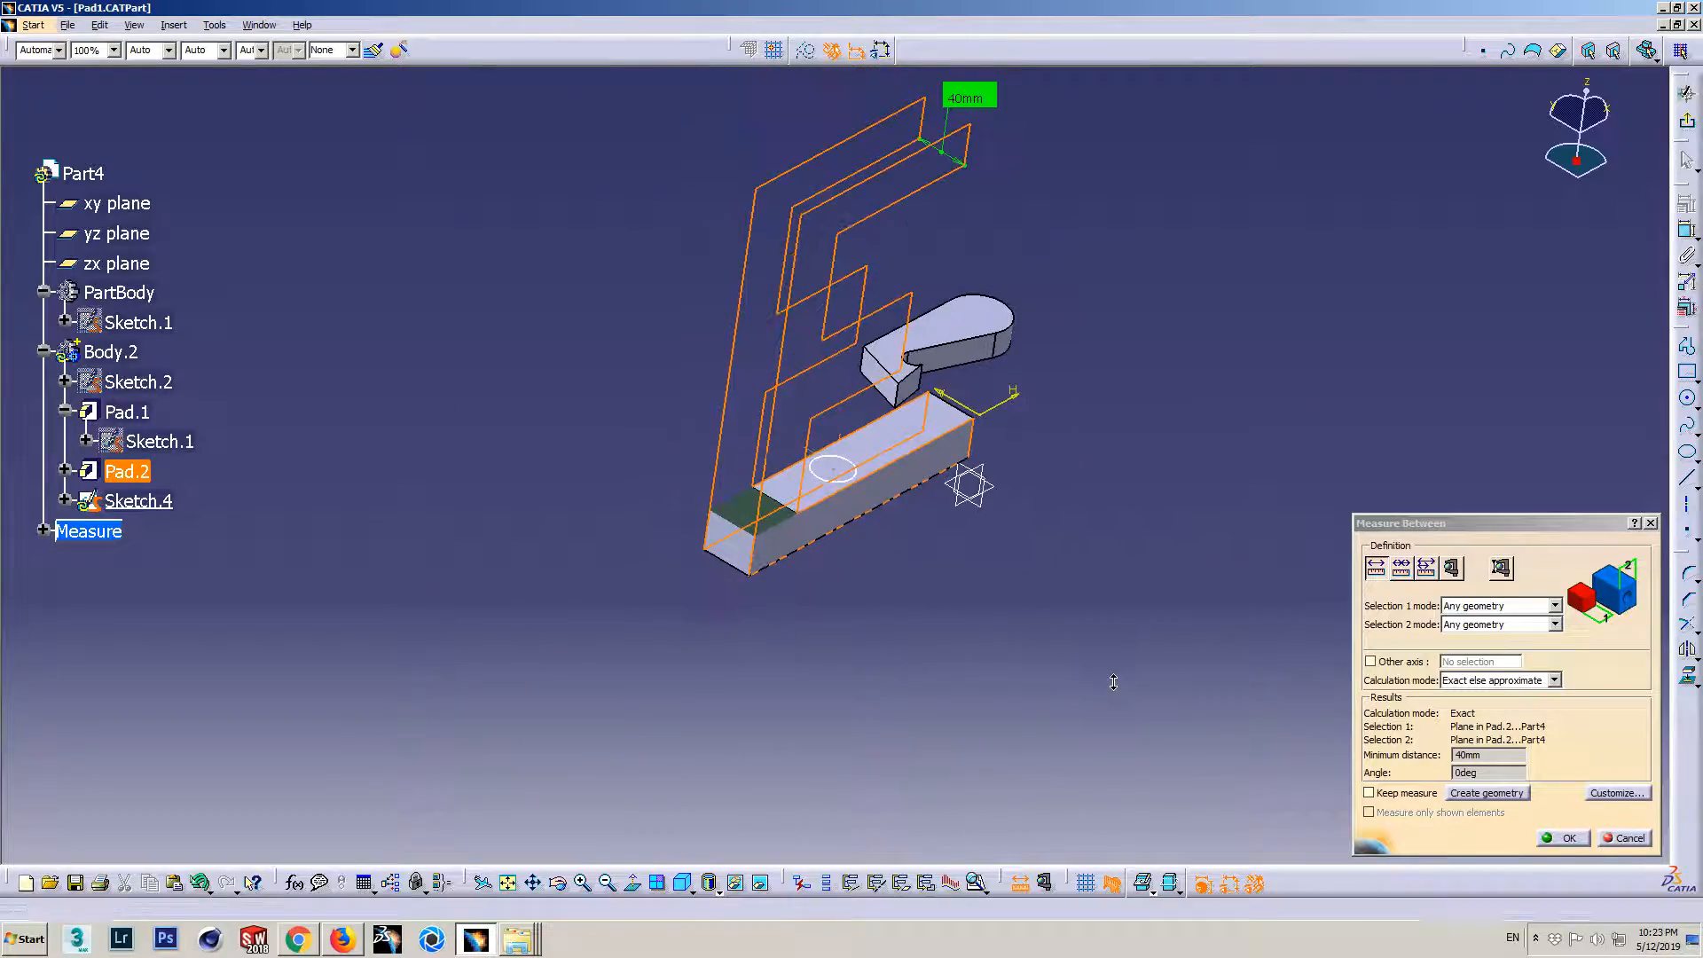
middle_drag(940, 336, 905, 451)
drag(931, 208, 1121, 601)
key(Escape)
- Constrain the circle's centre as an equidistant point between the two long edges of the arm's upper face
middle_drag(914, 683, 570, 582)
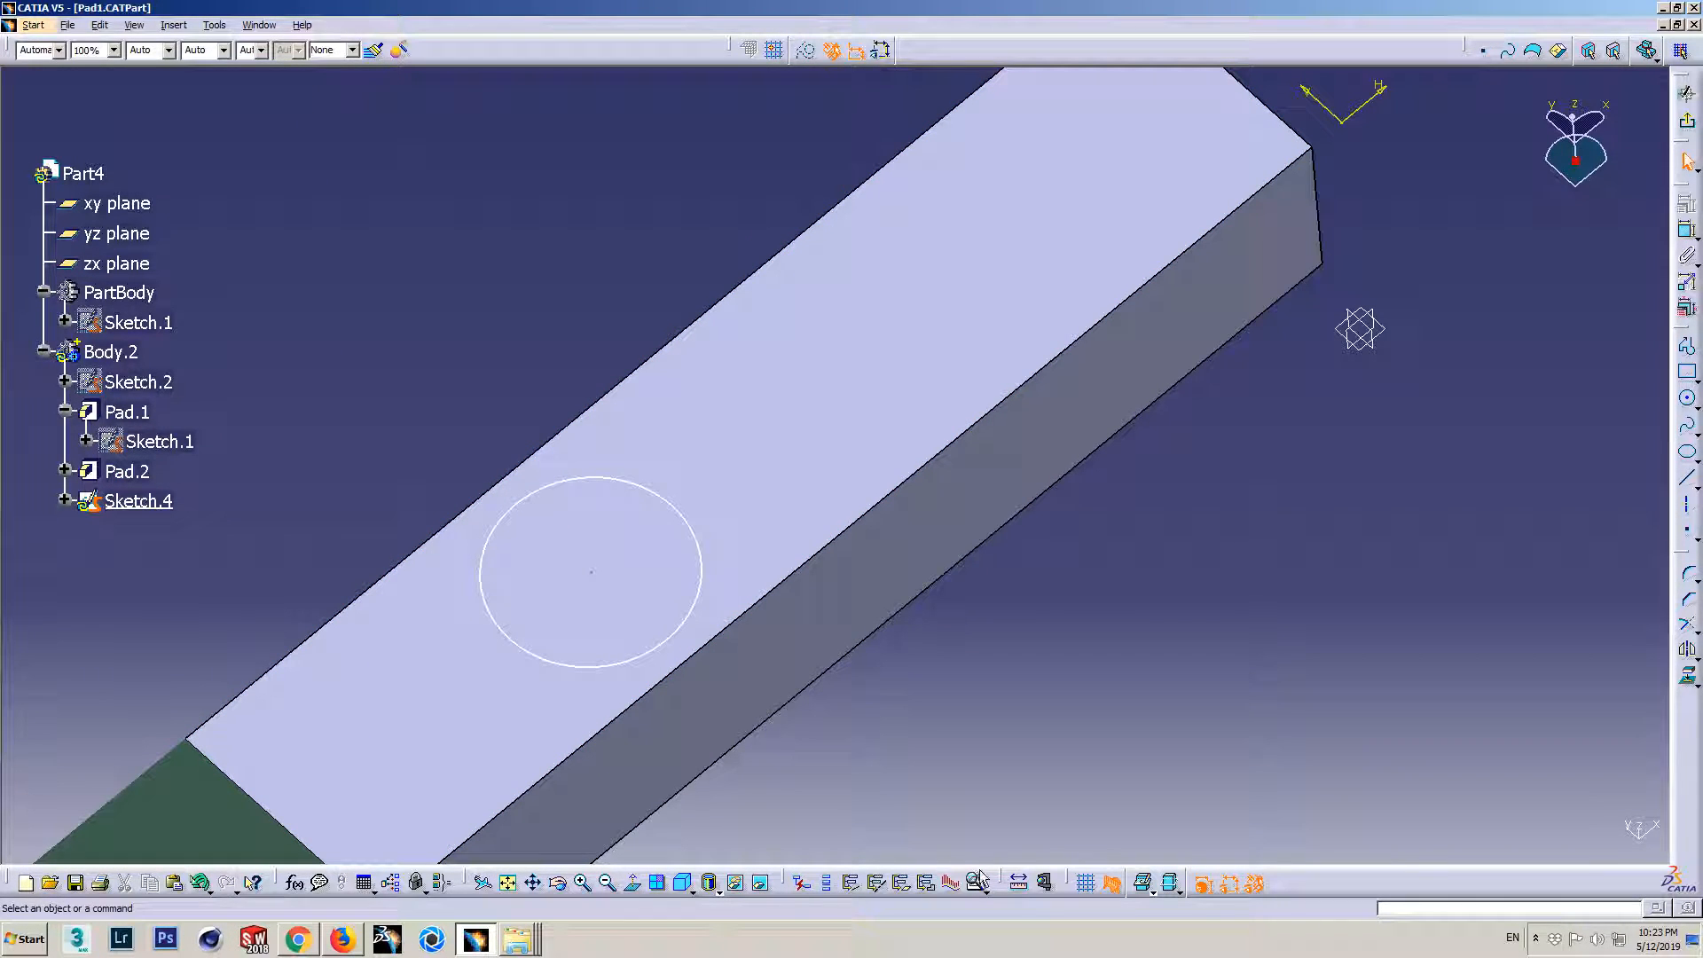
middle_drag(784, 647, 907, 565)
click(665, 369)
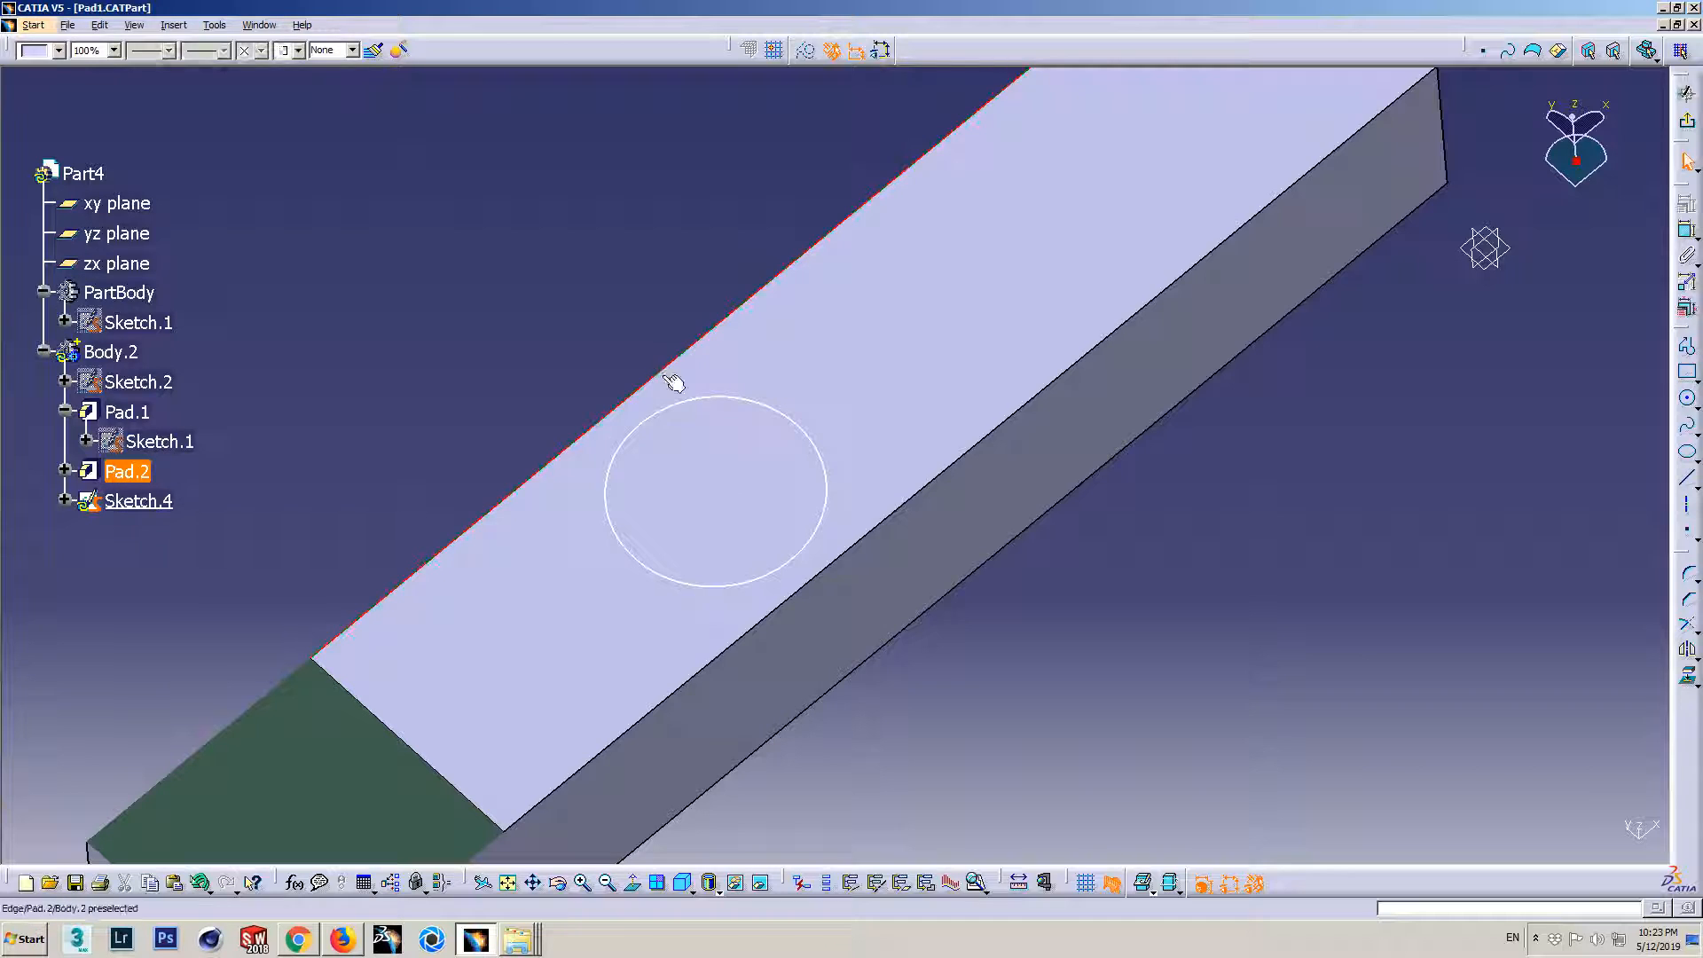
click(838, 575)
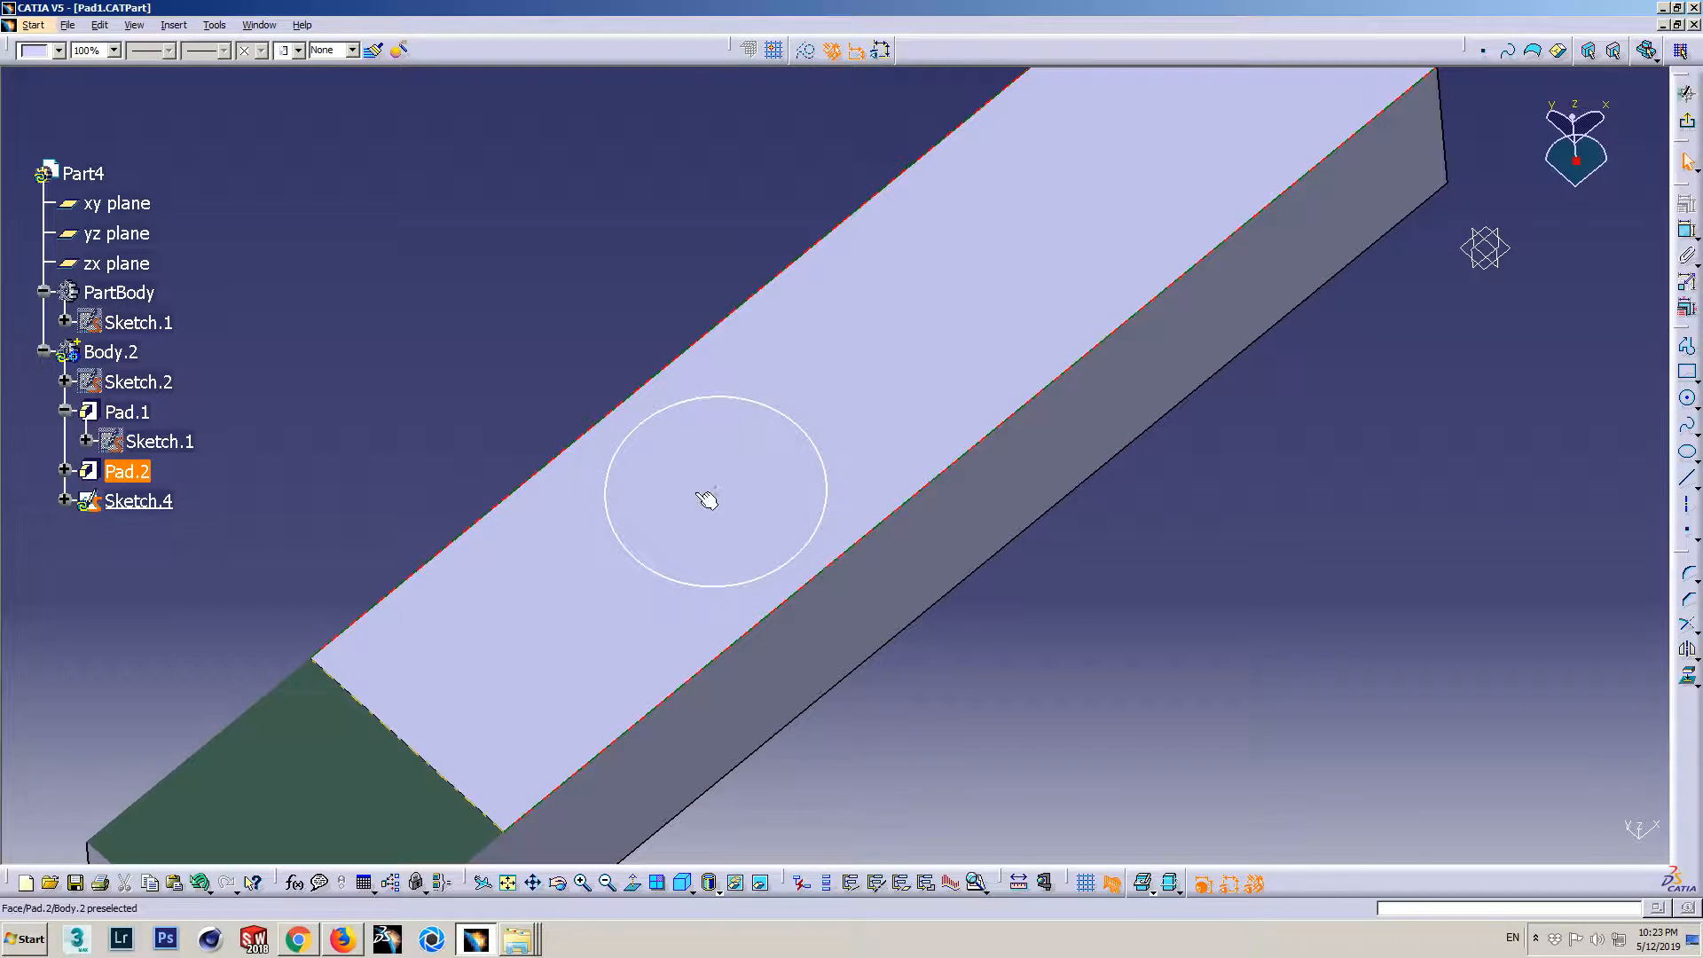
click(725, 497)
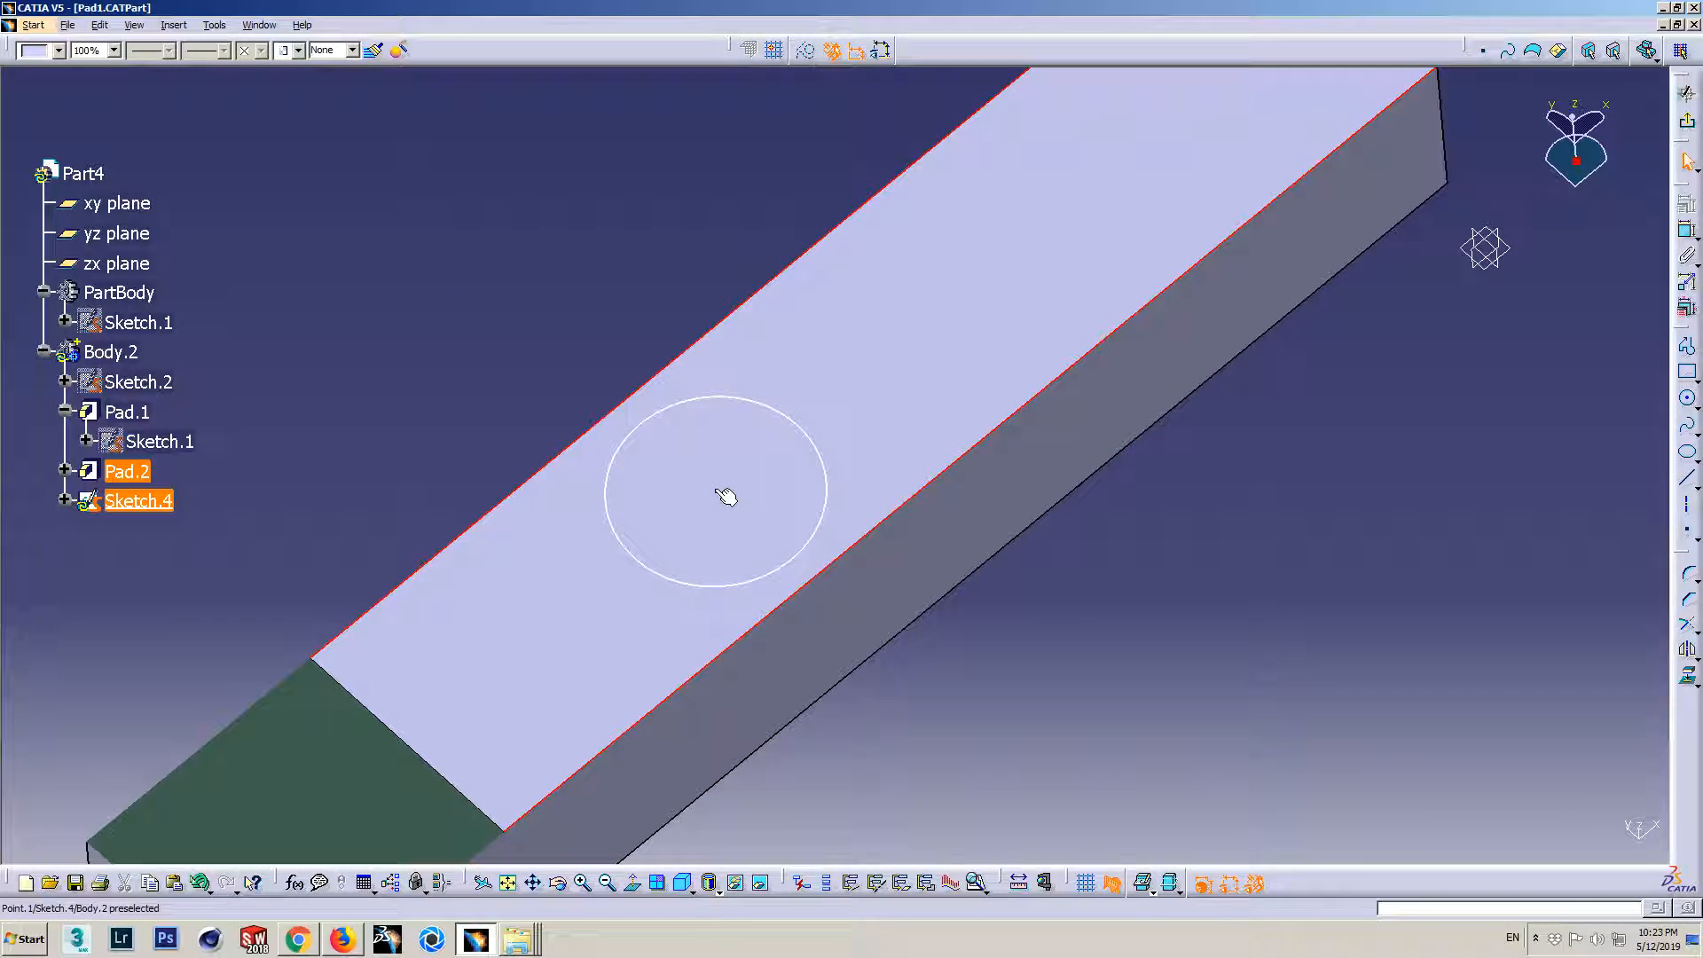
ctrl+click(716, 489)
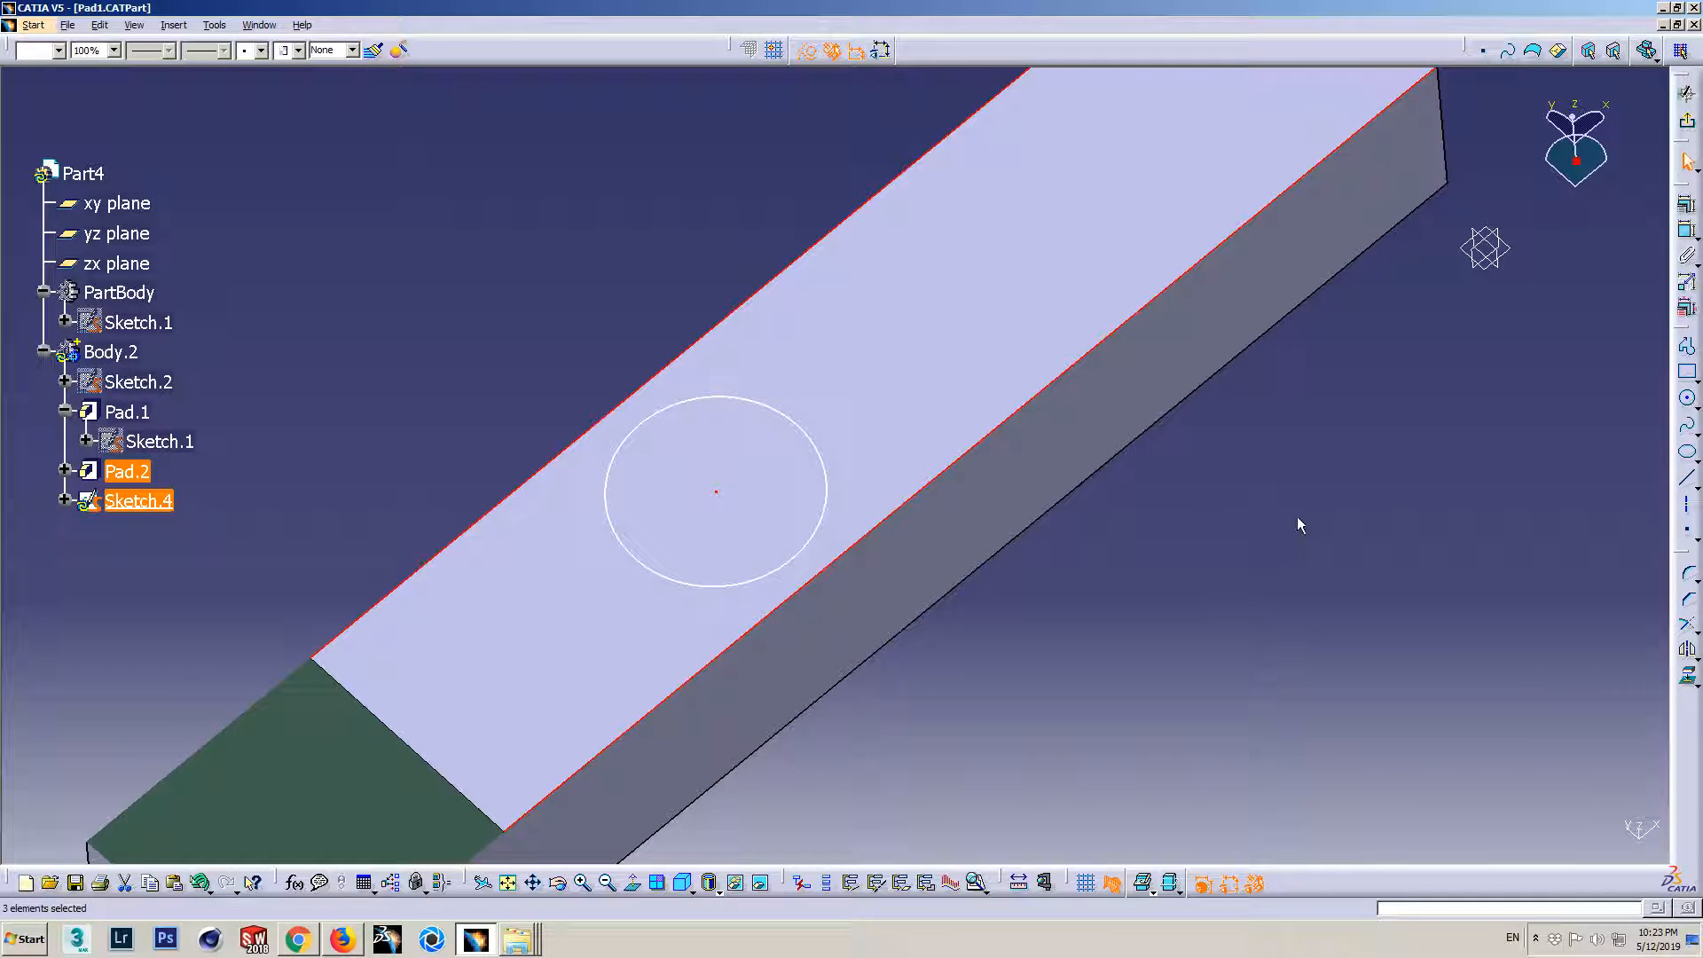
click(1686, 208)
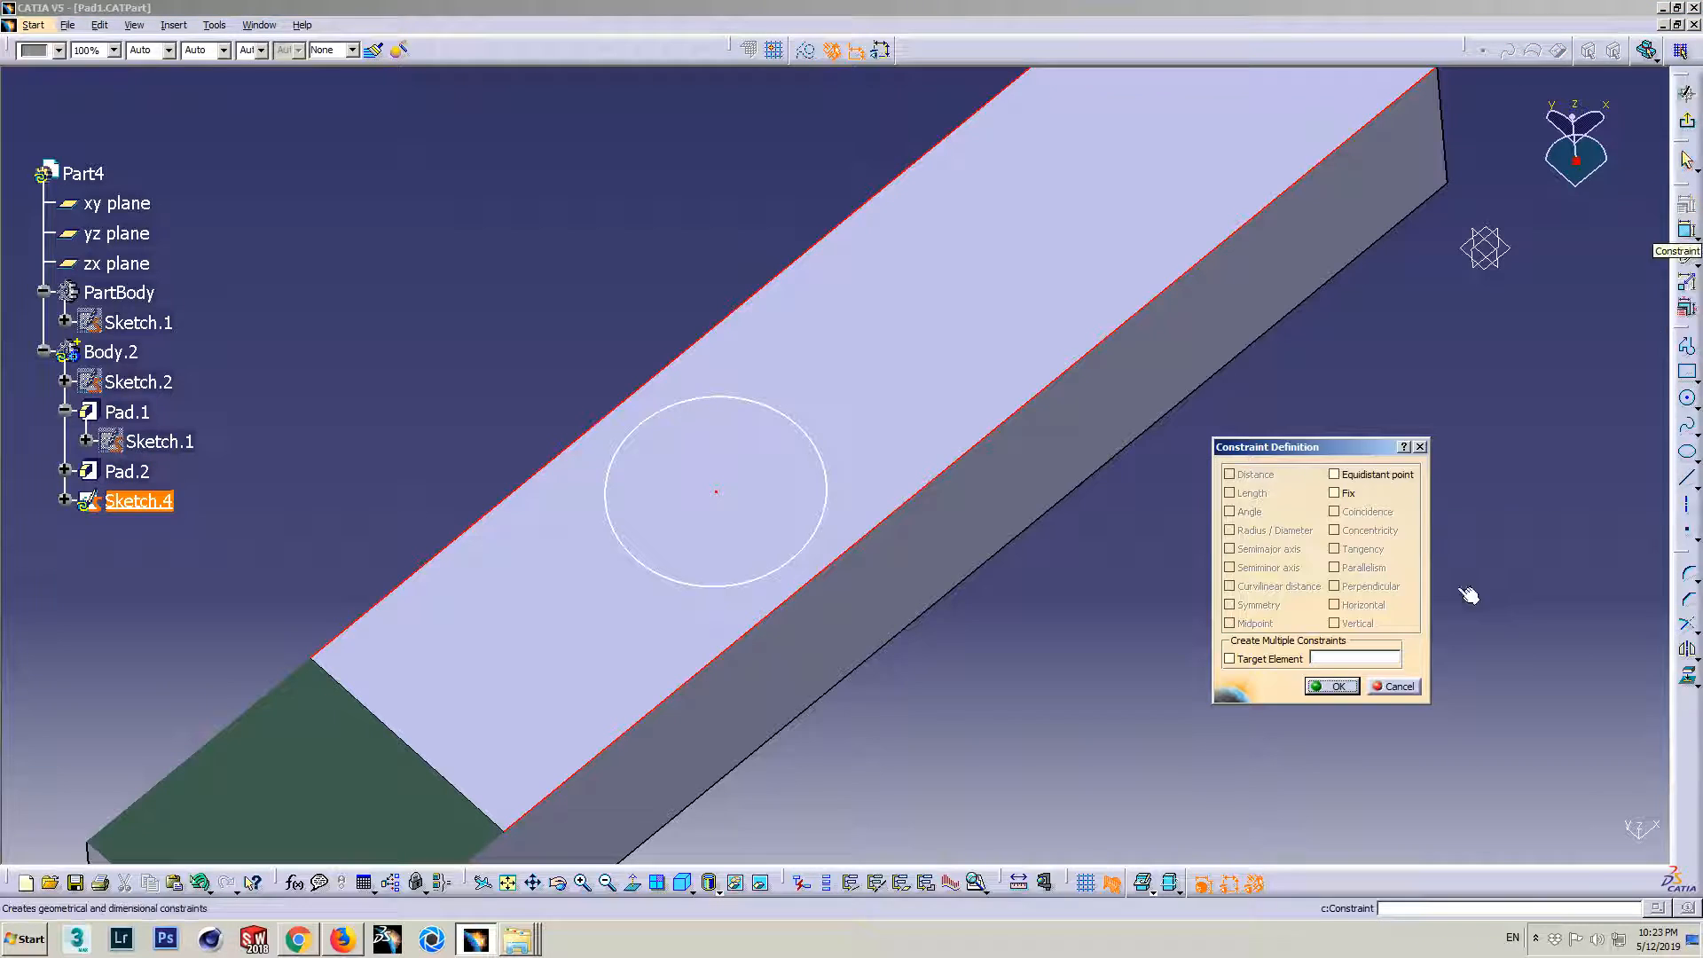
click(1334, 474)
click(1321, 684)
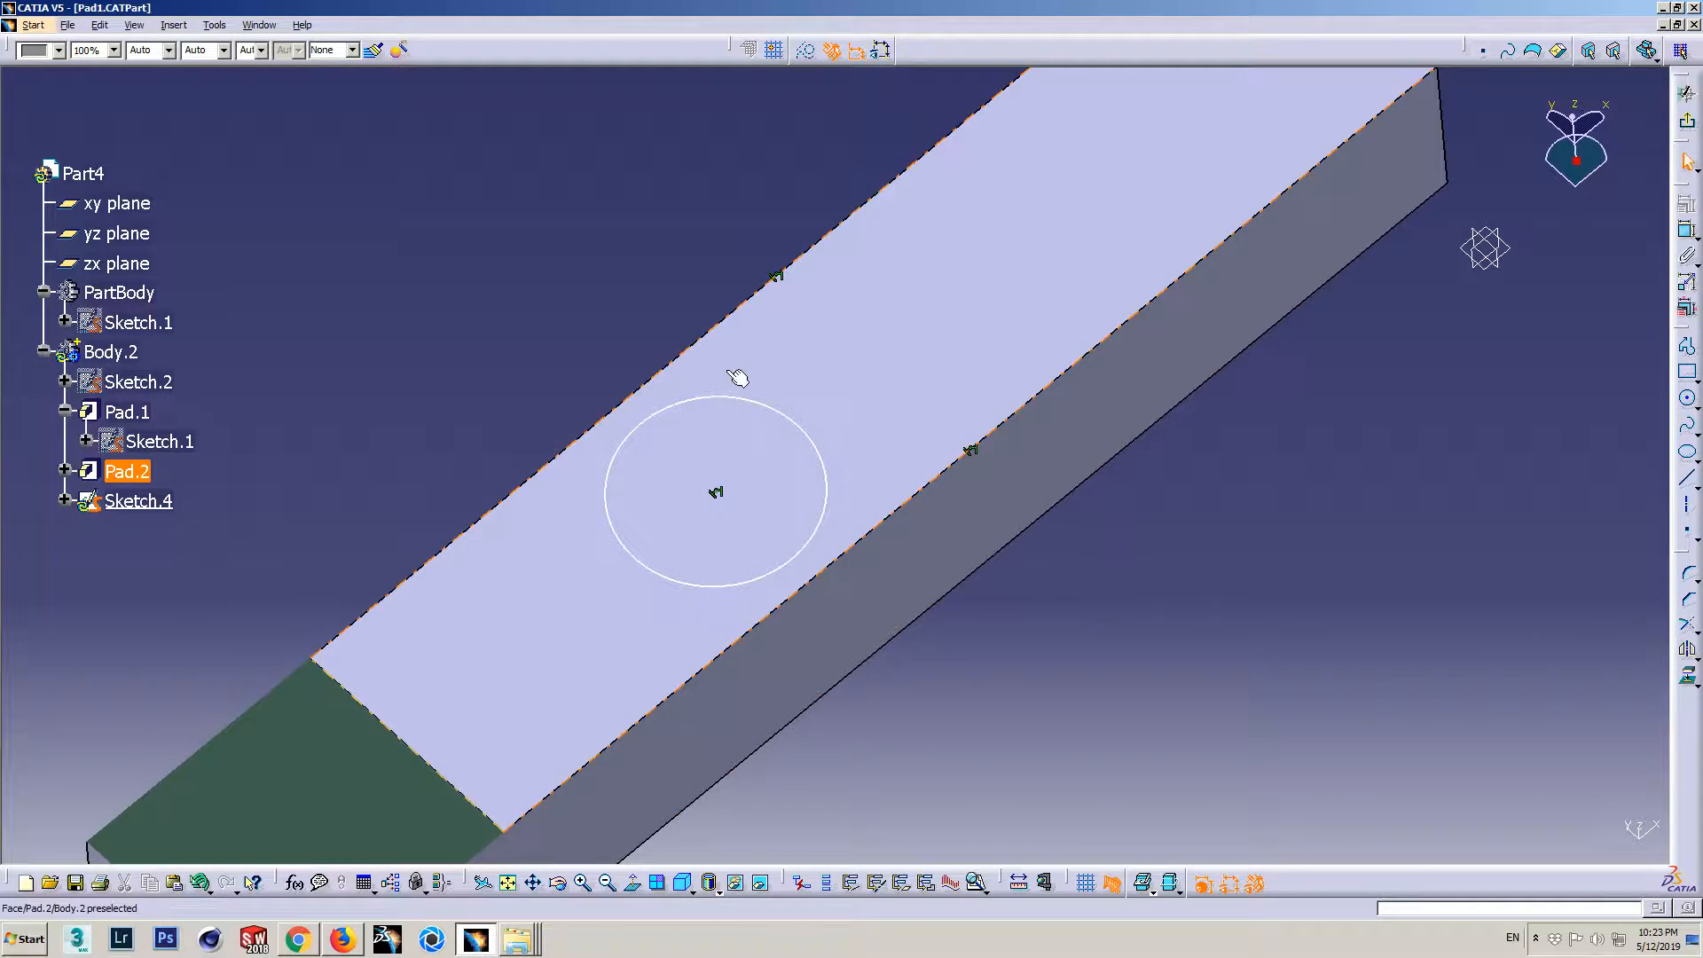
ctrl+middle_drag(738, 376, 738, 457)
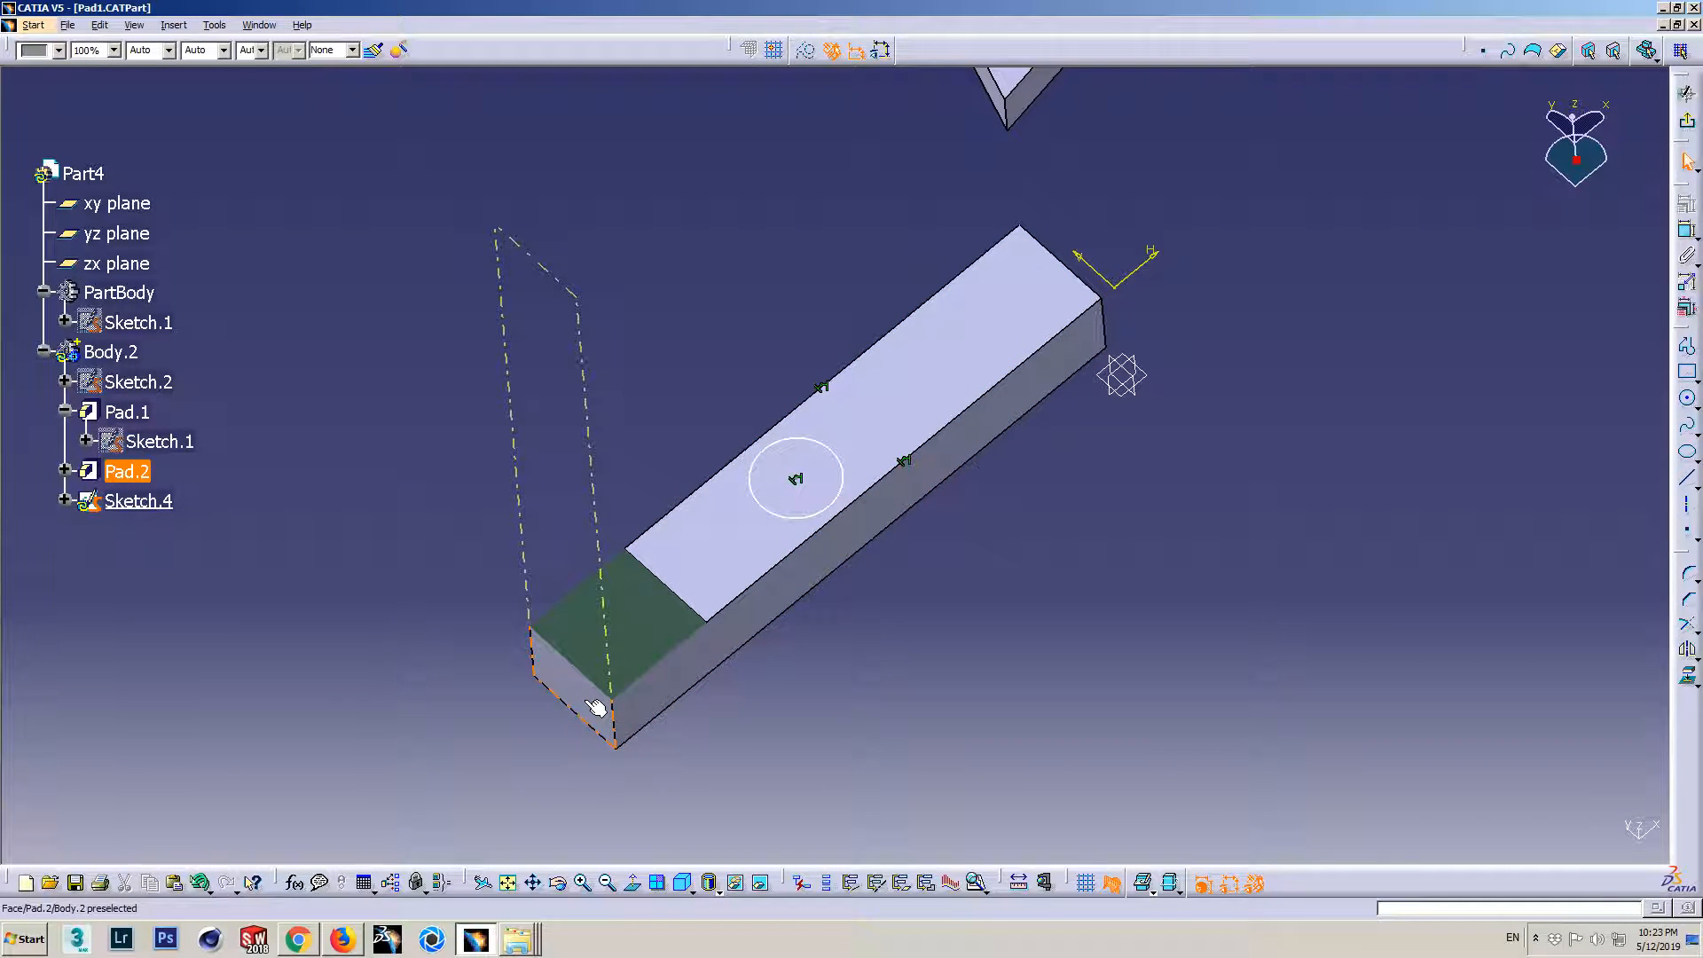
- Constrain the circle's centre as an equidistant point between the arm's two end faces
middle_drag(1208, 369, 912, 444)
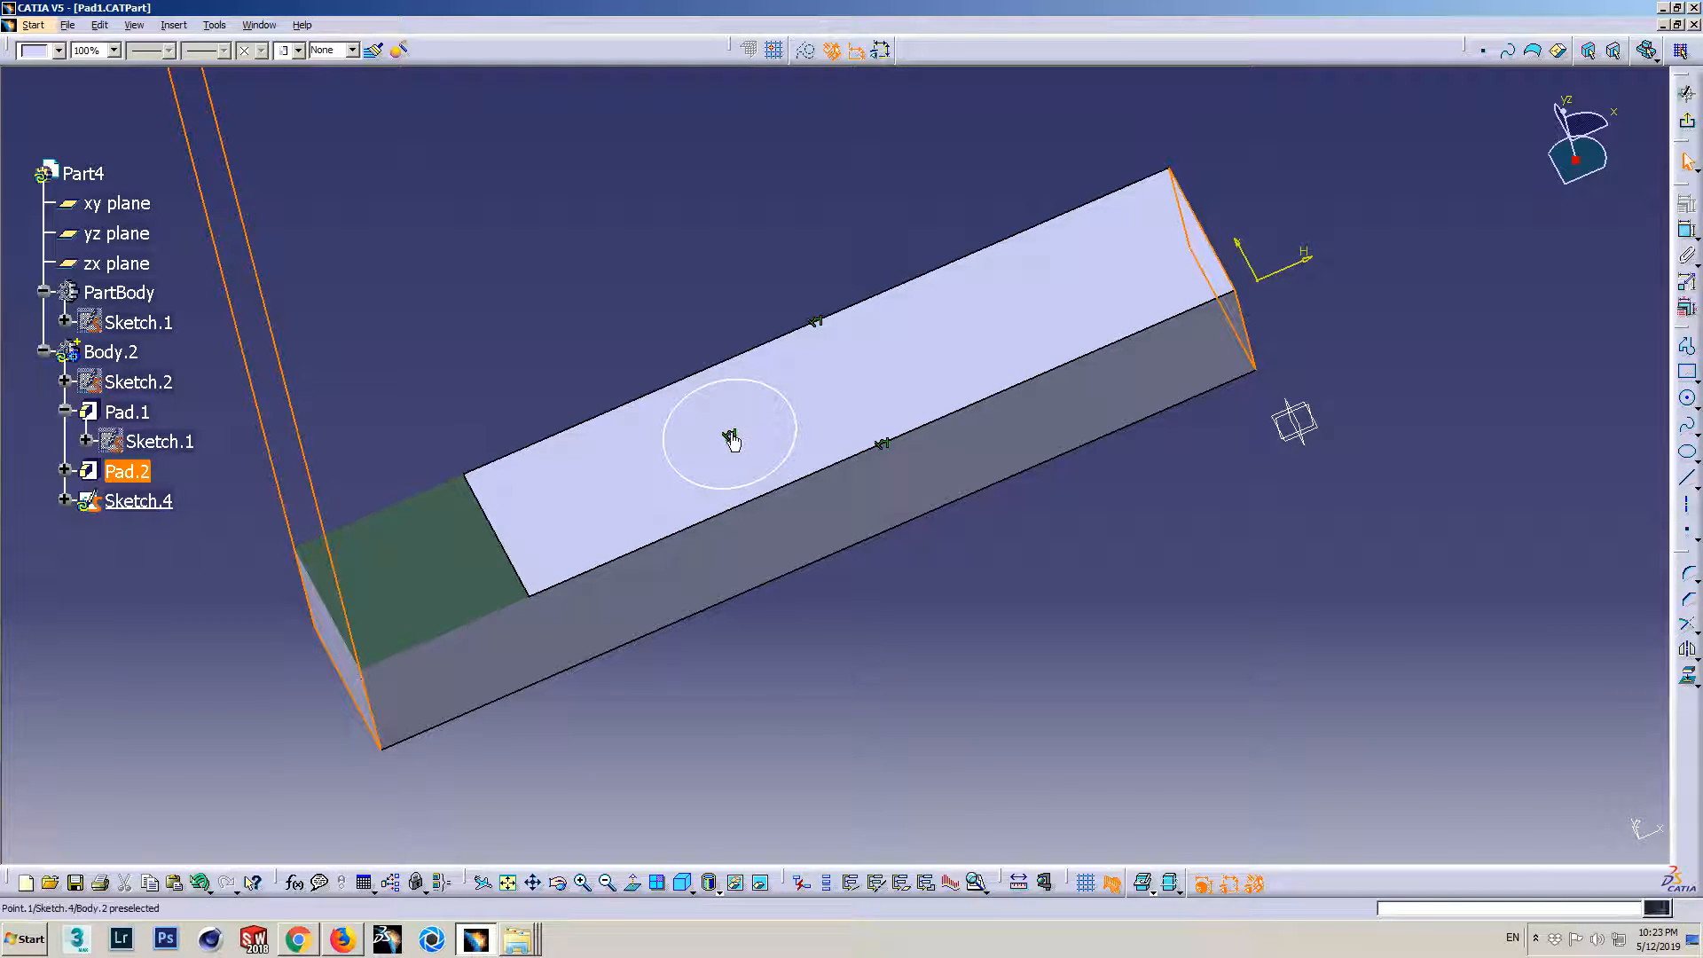
ctrl+click(736, 436)
click(1687, 205)
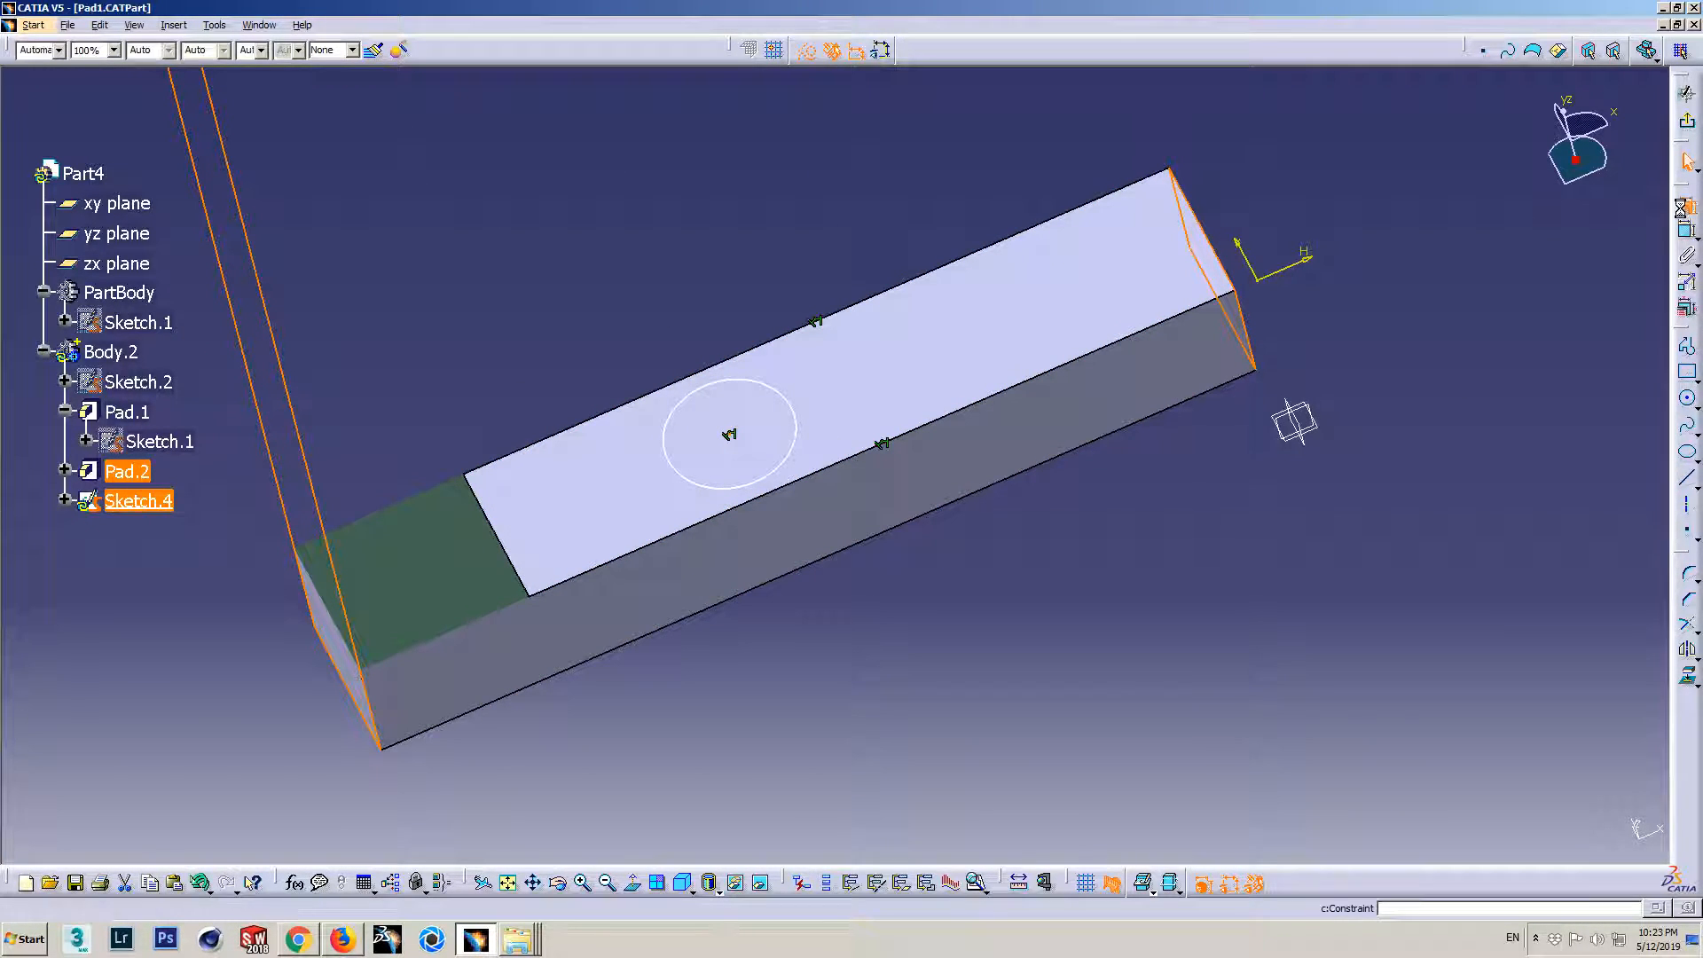
click(1368, 478)
click(1341, 686)
middle_drag(1312, 669, 761, 634)
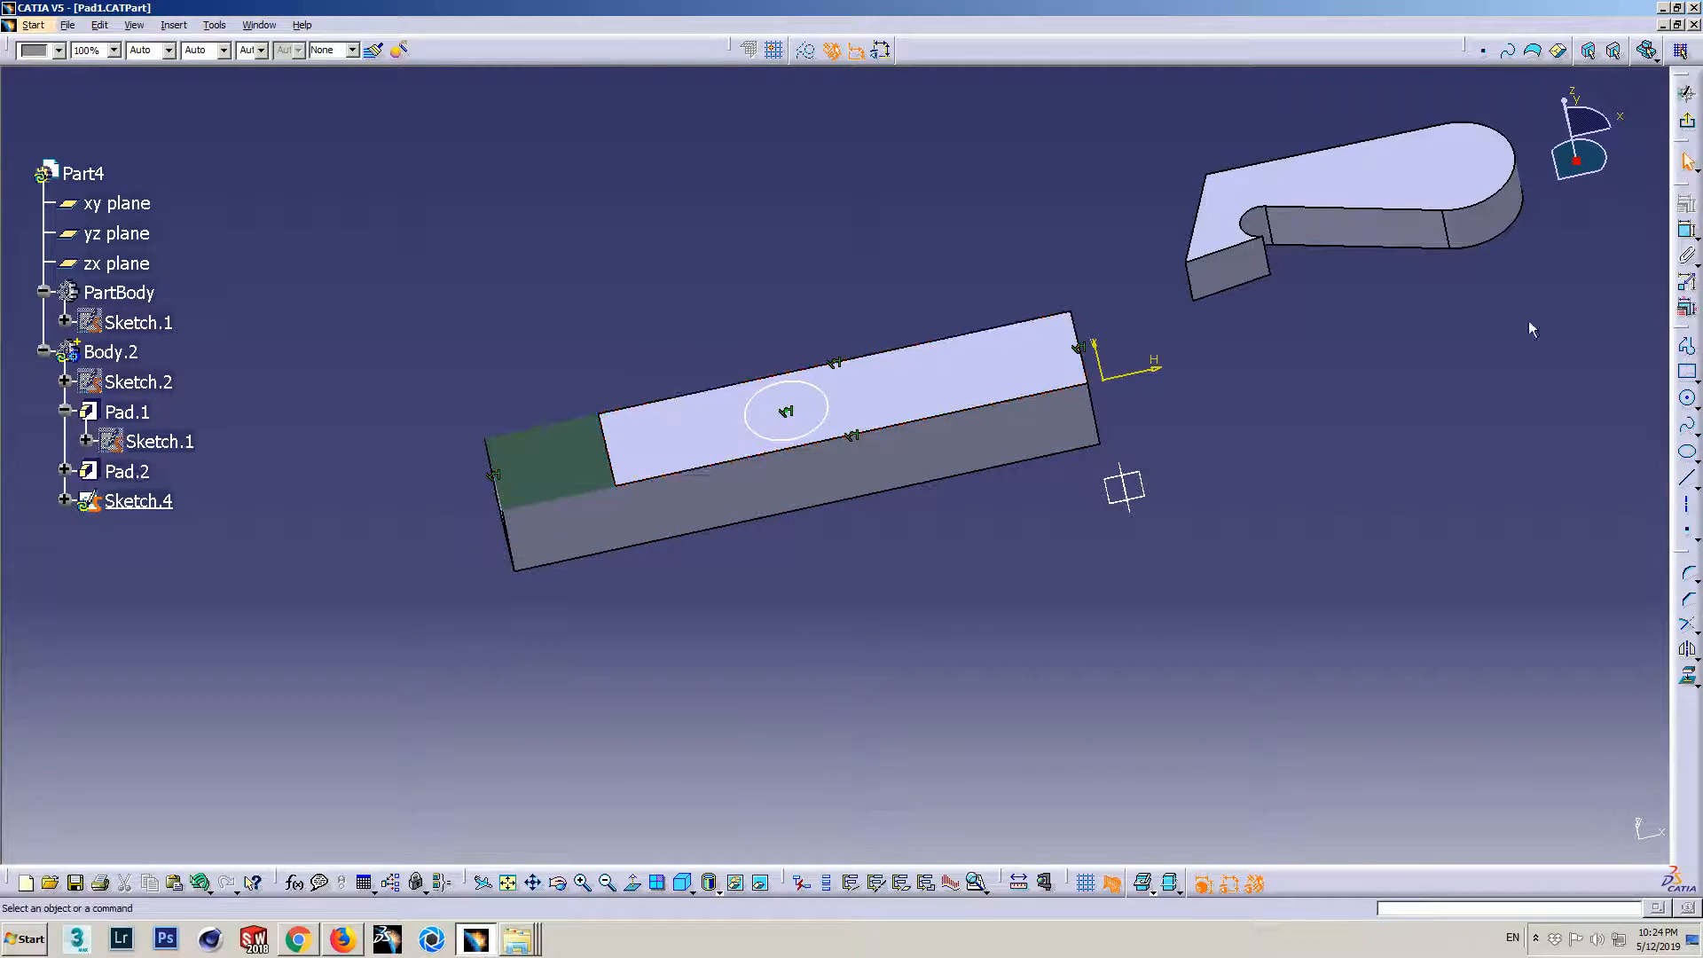
- Exit the sketch and preview a 50 mm Pad of the circle rising from the lowest arm
click(1687, 122)
mouse_move(863, 673)
middle_down()
mouse_move(875, 607)
mouse_move(973, 620)
middle_up()
click(1687, 218)
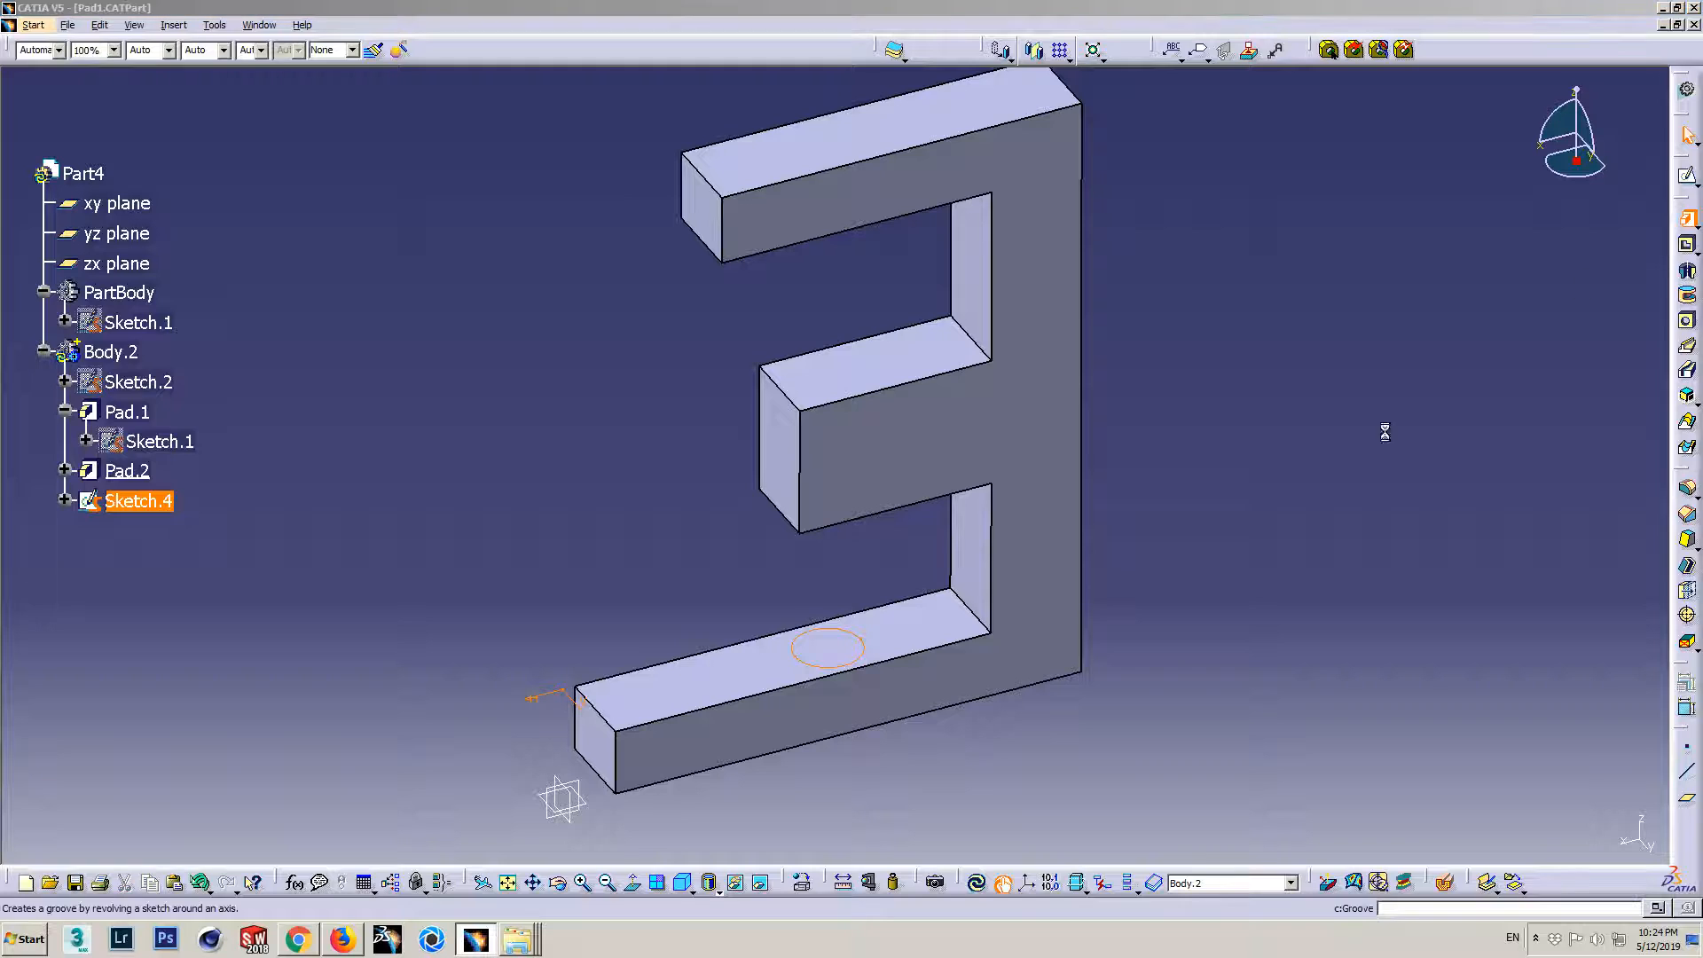
middle_drag(956, 732, 499, 513)
click(555, 683)
middle_drag(754, 532, 876, 373)
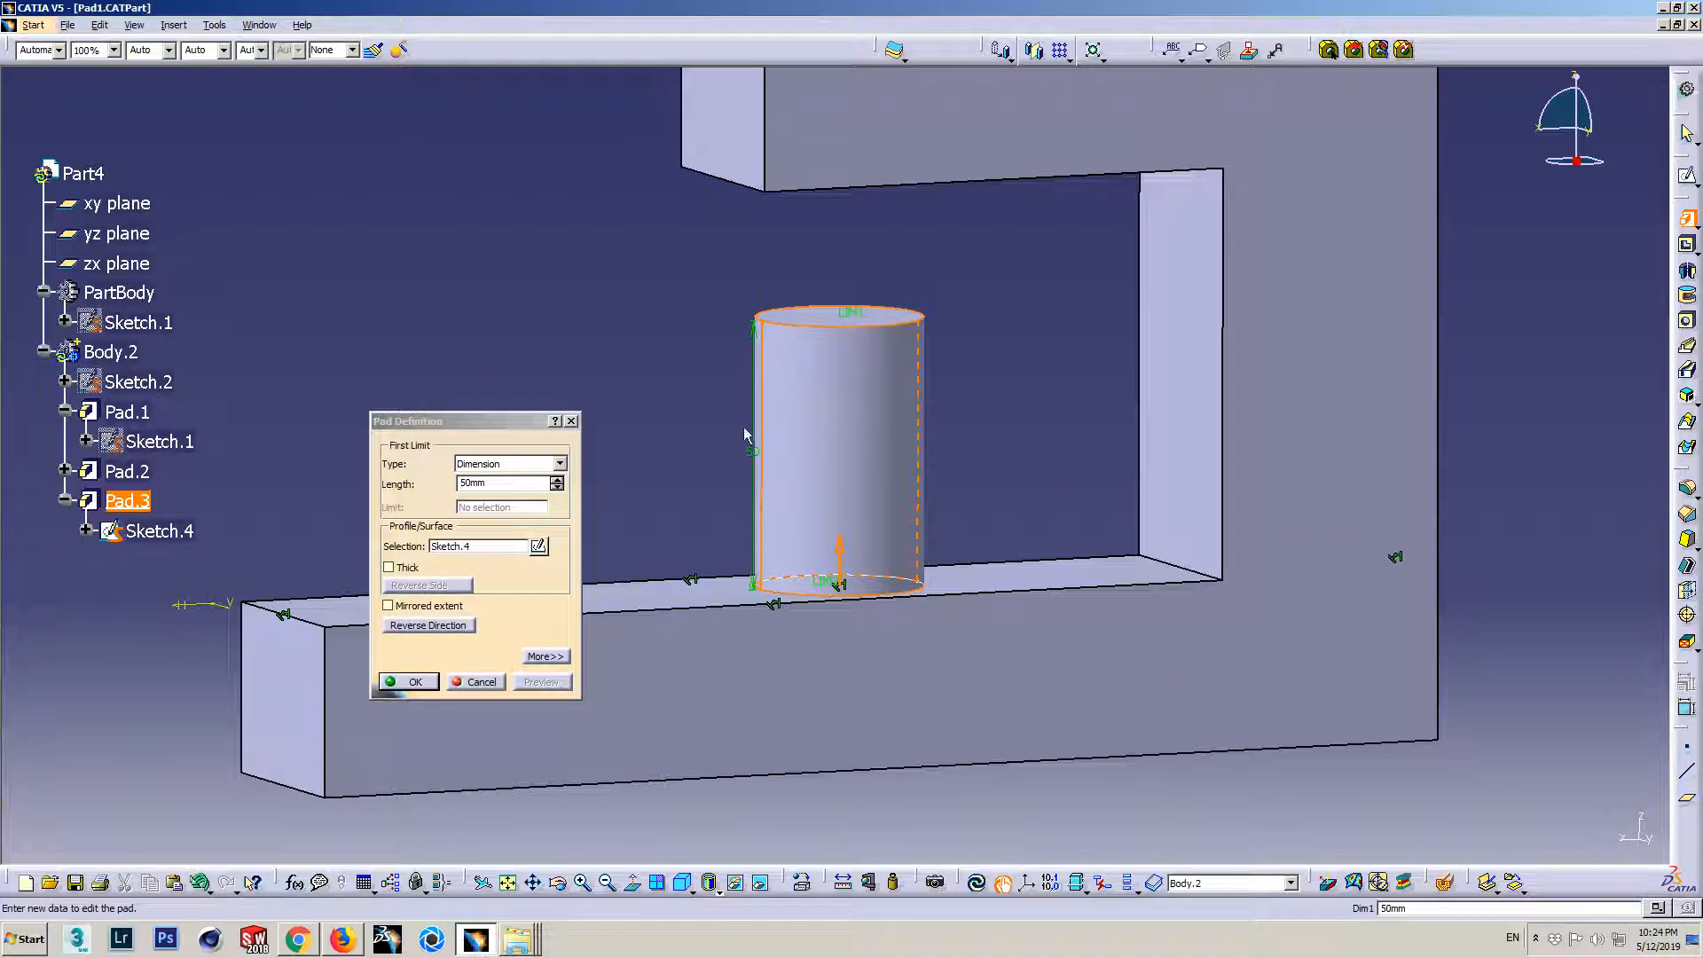
- Raise the cylindrical pad's length to 55 mm in 1 mm increments
click(556, 478)
click(556, 478)
click(556, 479)
click(556, 479)
click(556, 479)
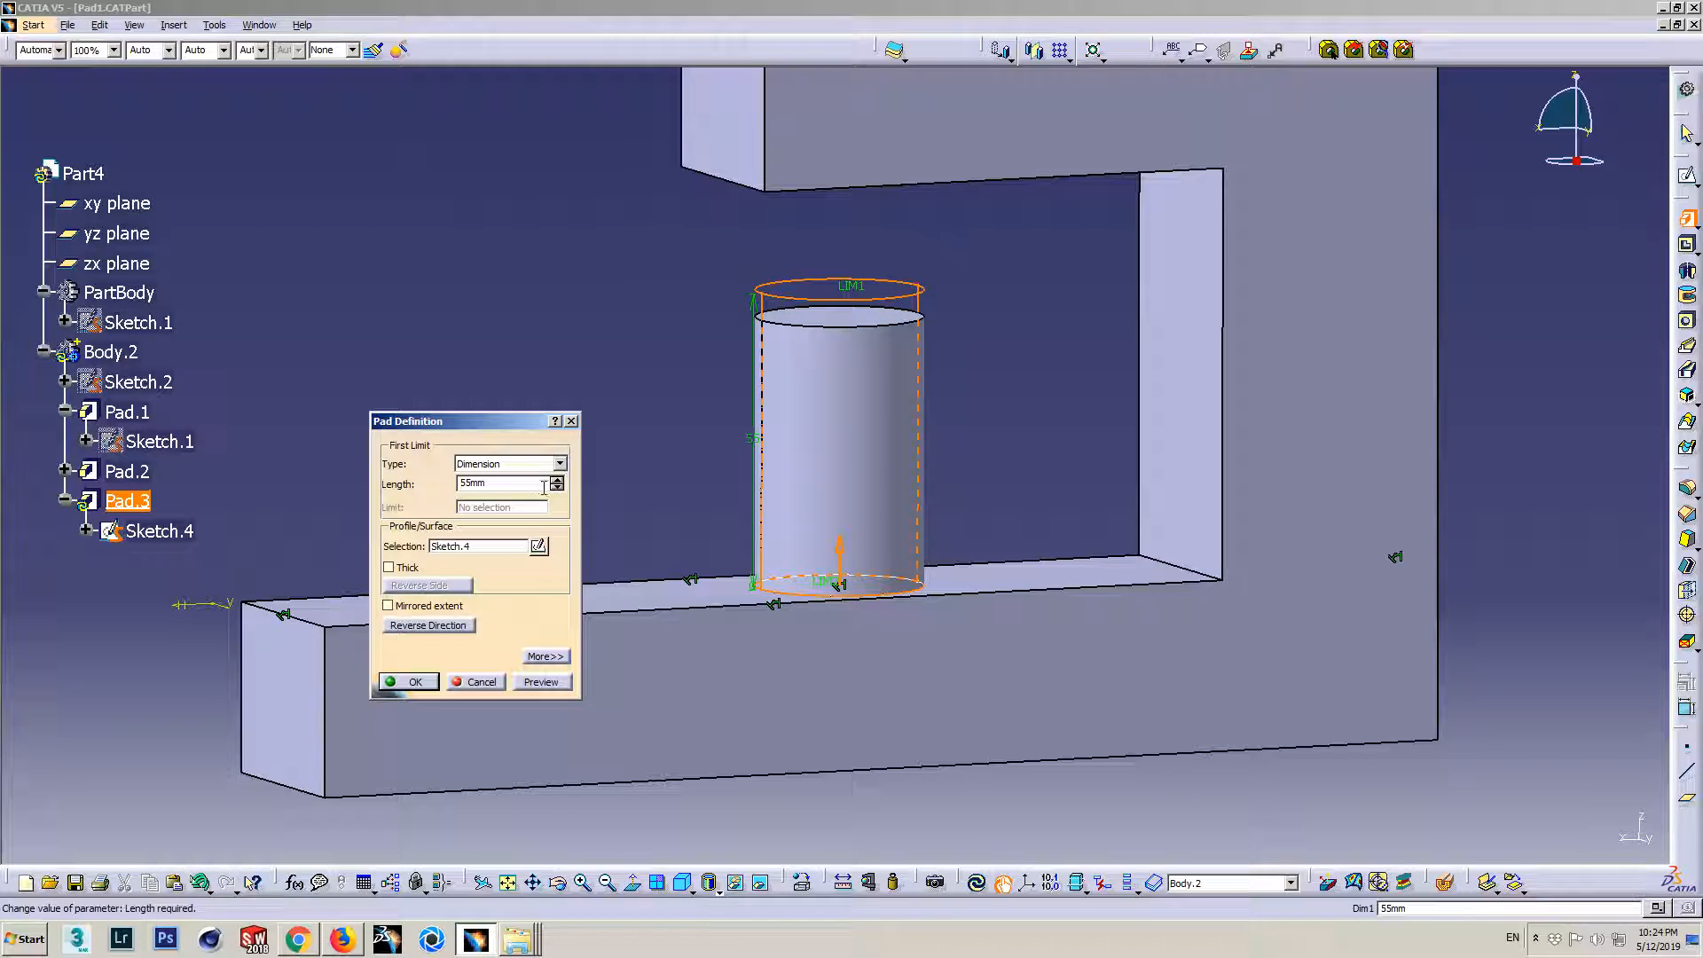
- Set the cylindrical pad's length to 80 mm through its dimension in the model and inspect its reach into the middle arm
double_click(752, 438)
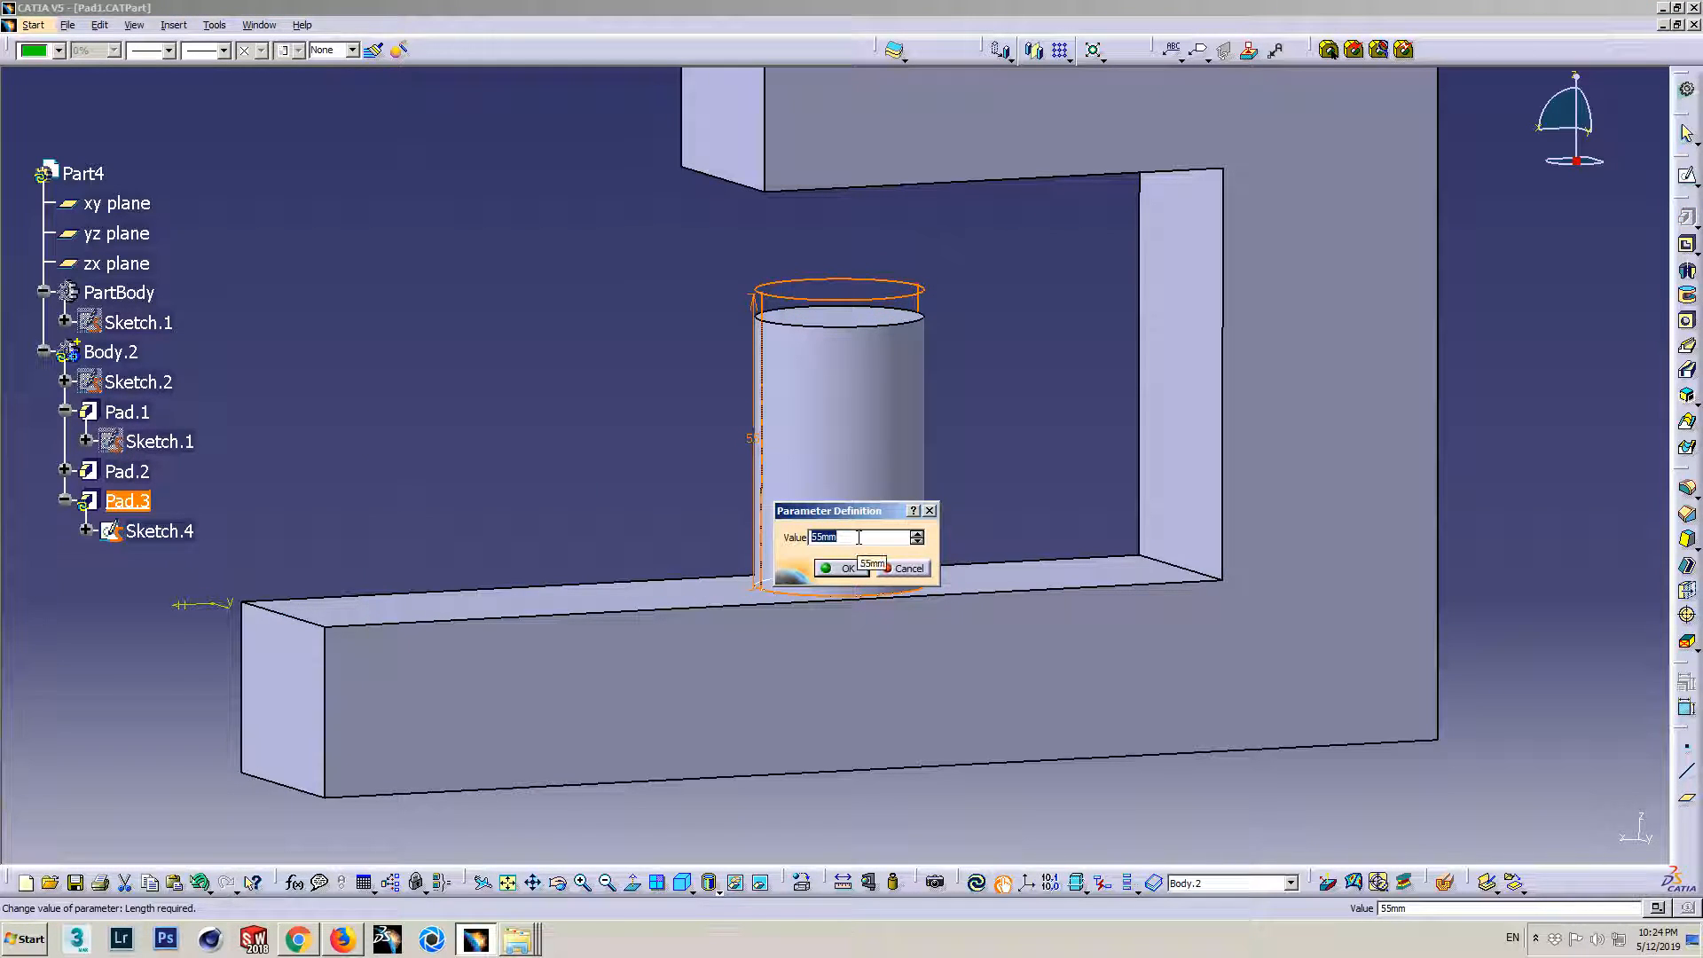
text(80)
key(Return)
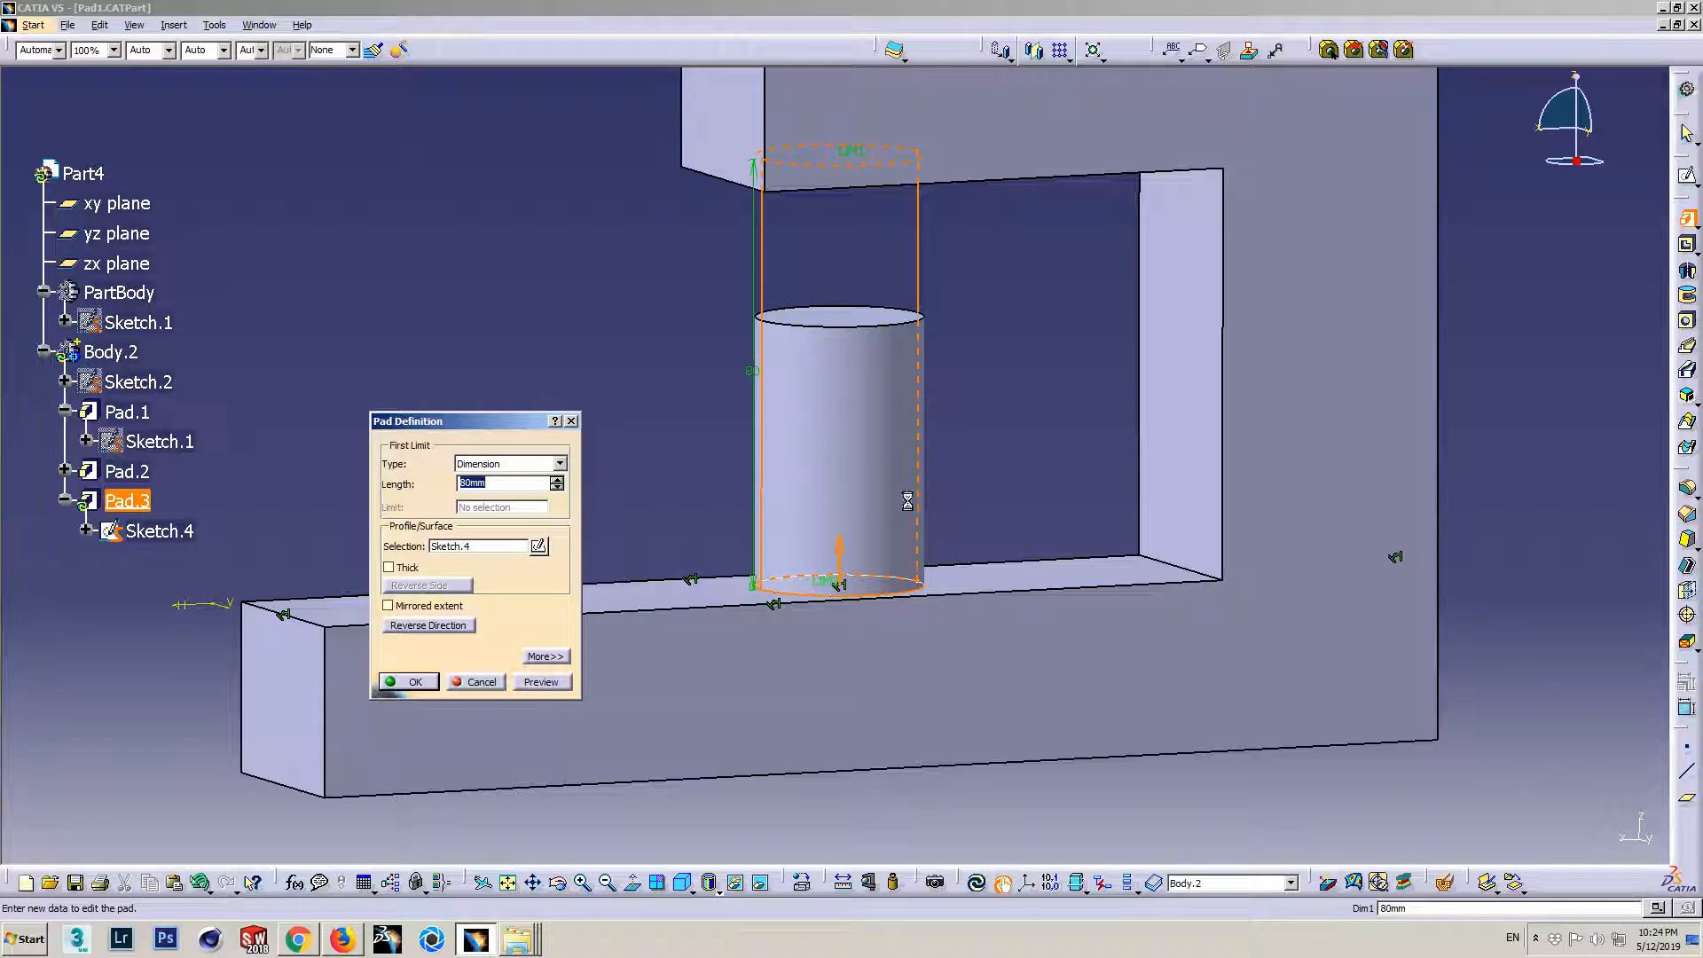
middle_drag(878, 395, 769, 191)
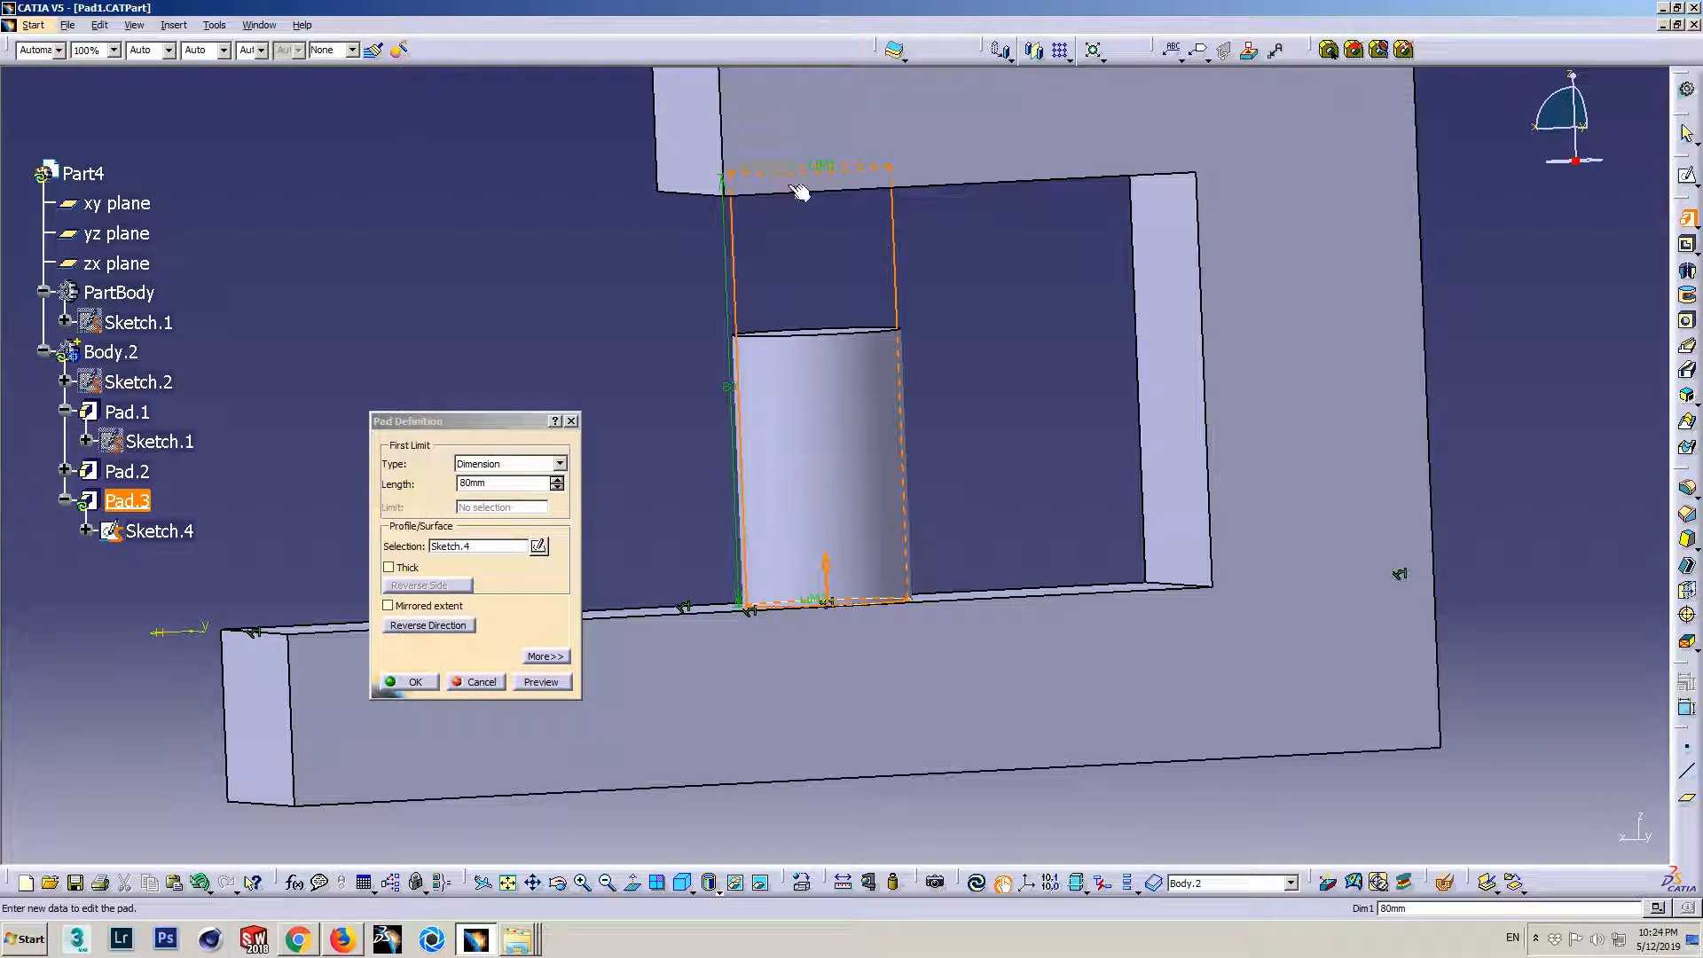
middle_drag(781, 186, 812, 339)
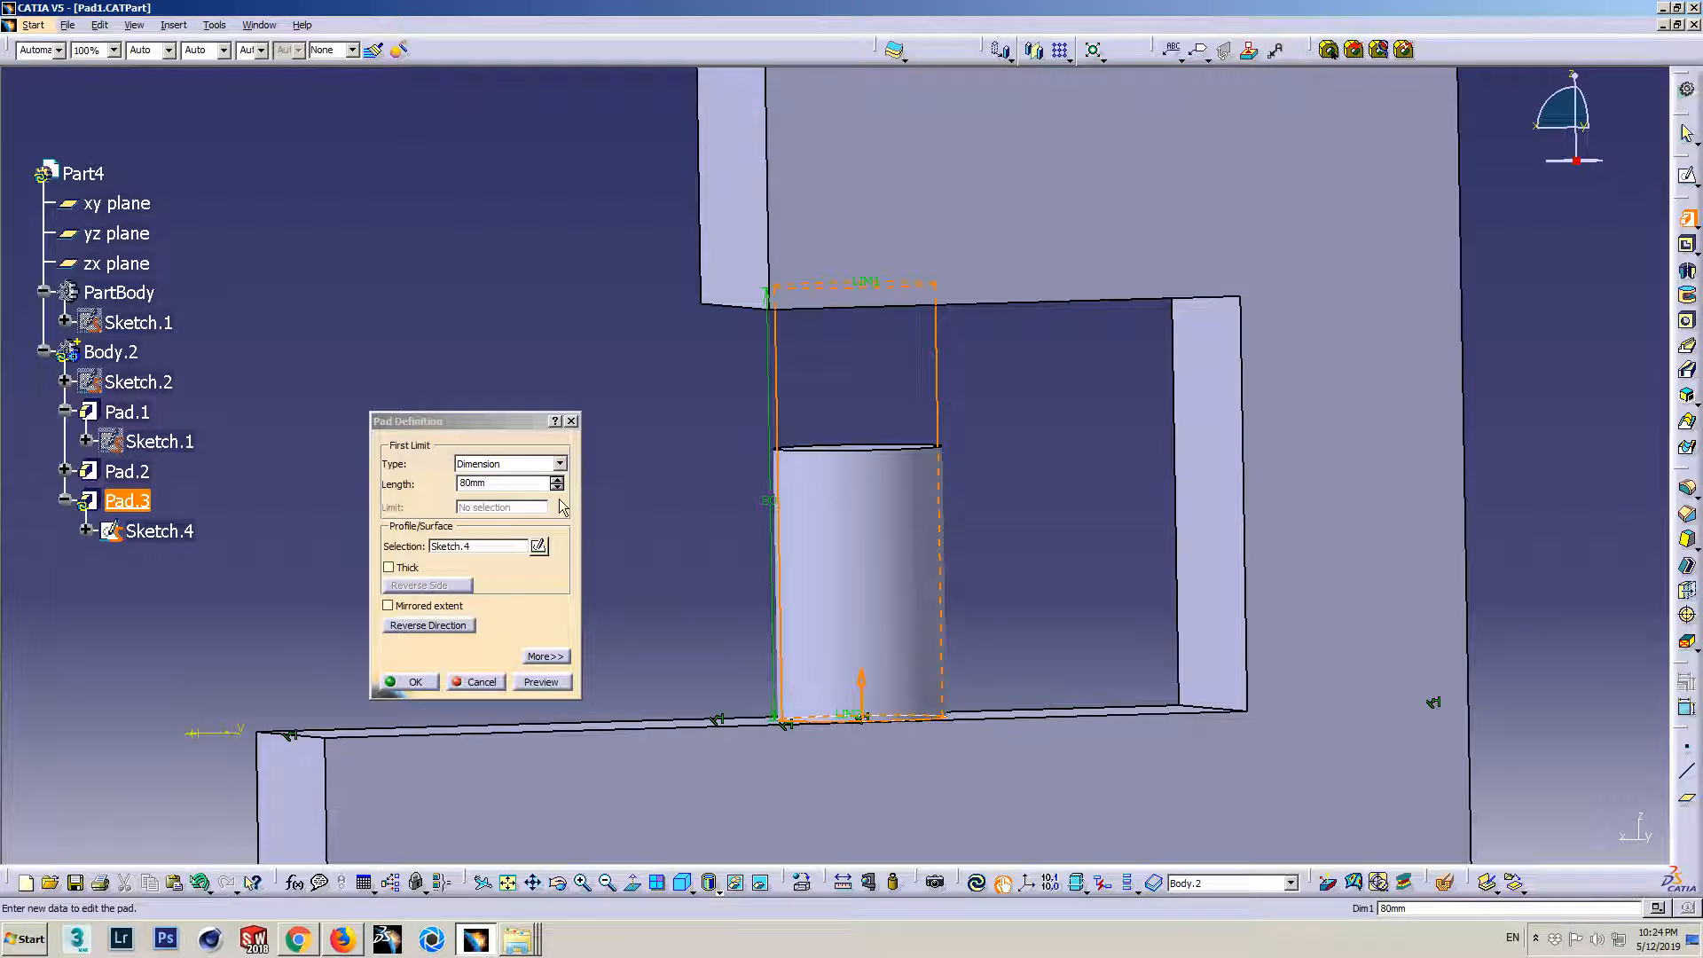
- Set the cylindrical pad's length to 20 mm and preview it
drag(525, 482, 354, 487)
text(20)
click(542, 681)
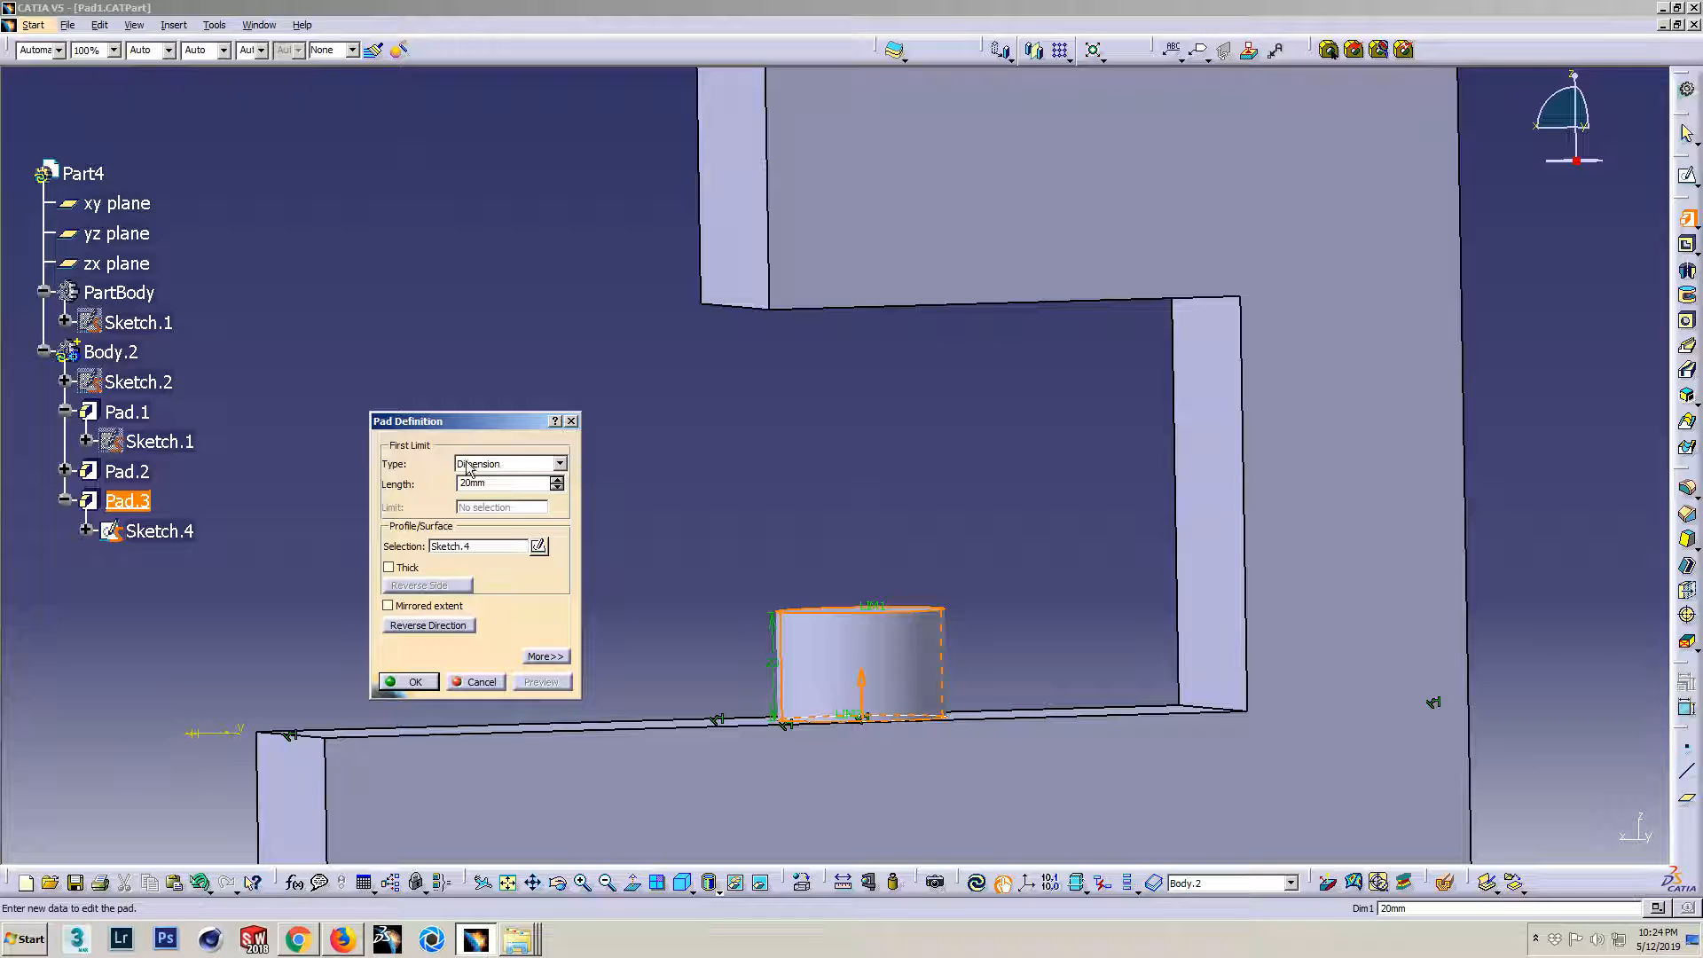
- Change the cylindrical pad's first limit type to Up to next and preview it
click(508, 464)
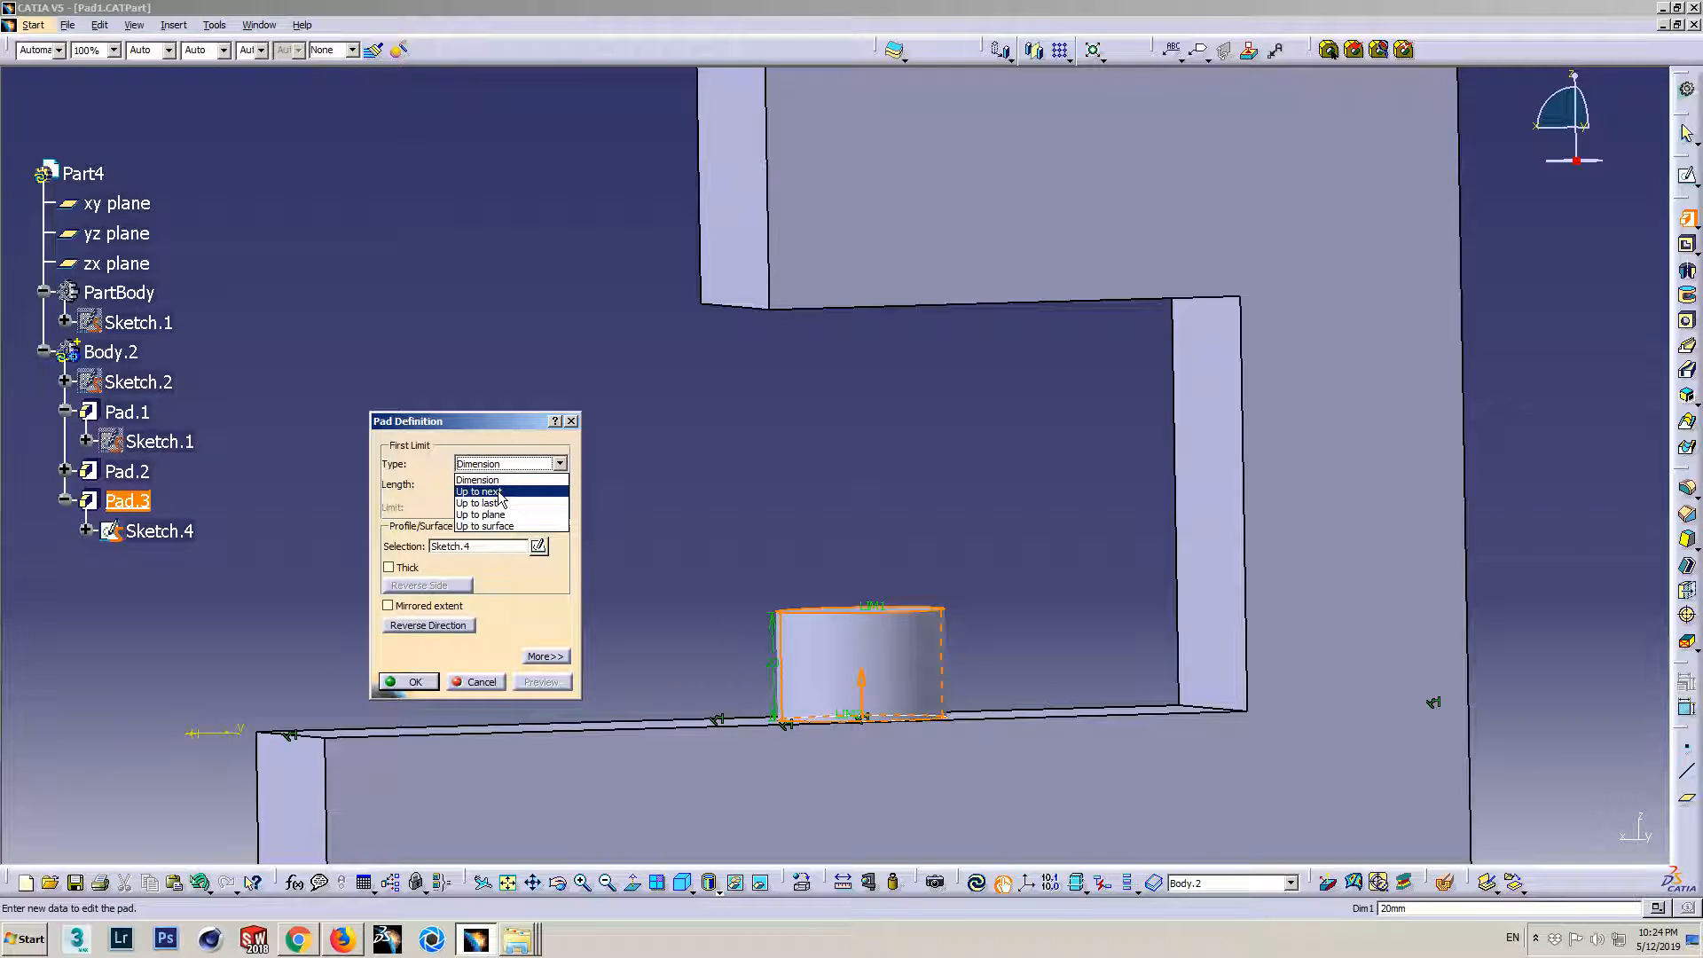
click(803, 463)
middle_drag(803, 464, 908, 518)
middle_drag(783, 232, 908, 391)
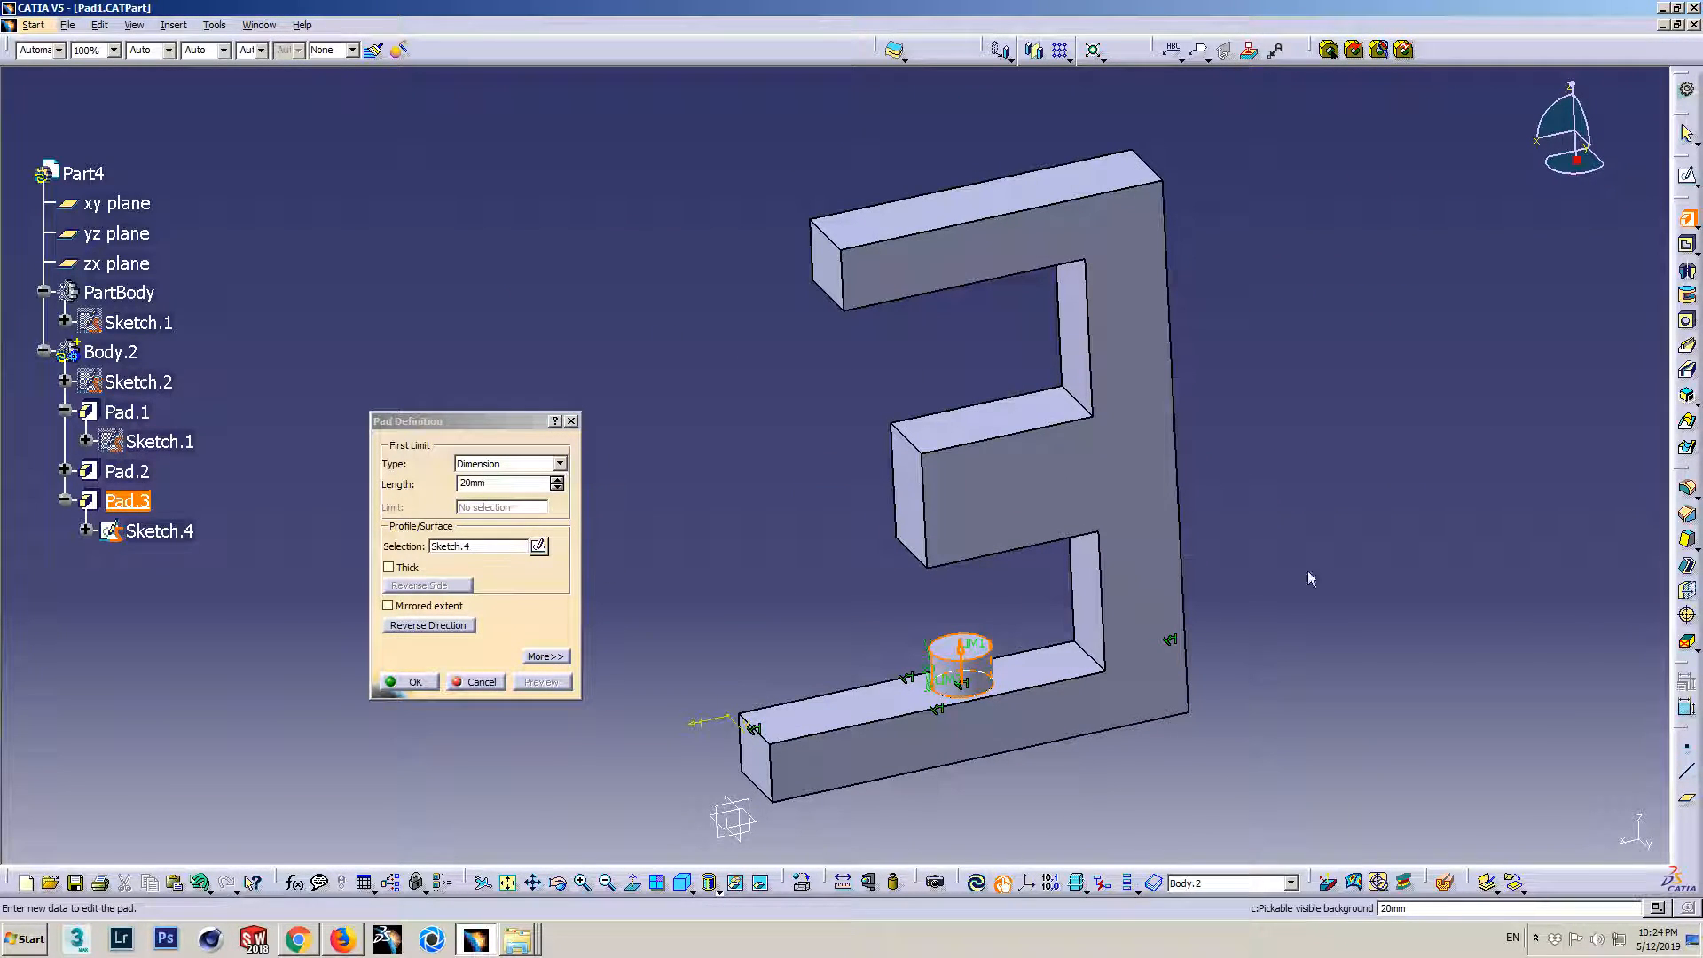
middle_drag(1013, 659, 1007, 490)
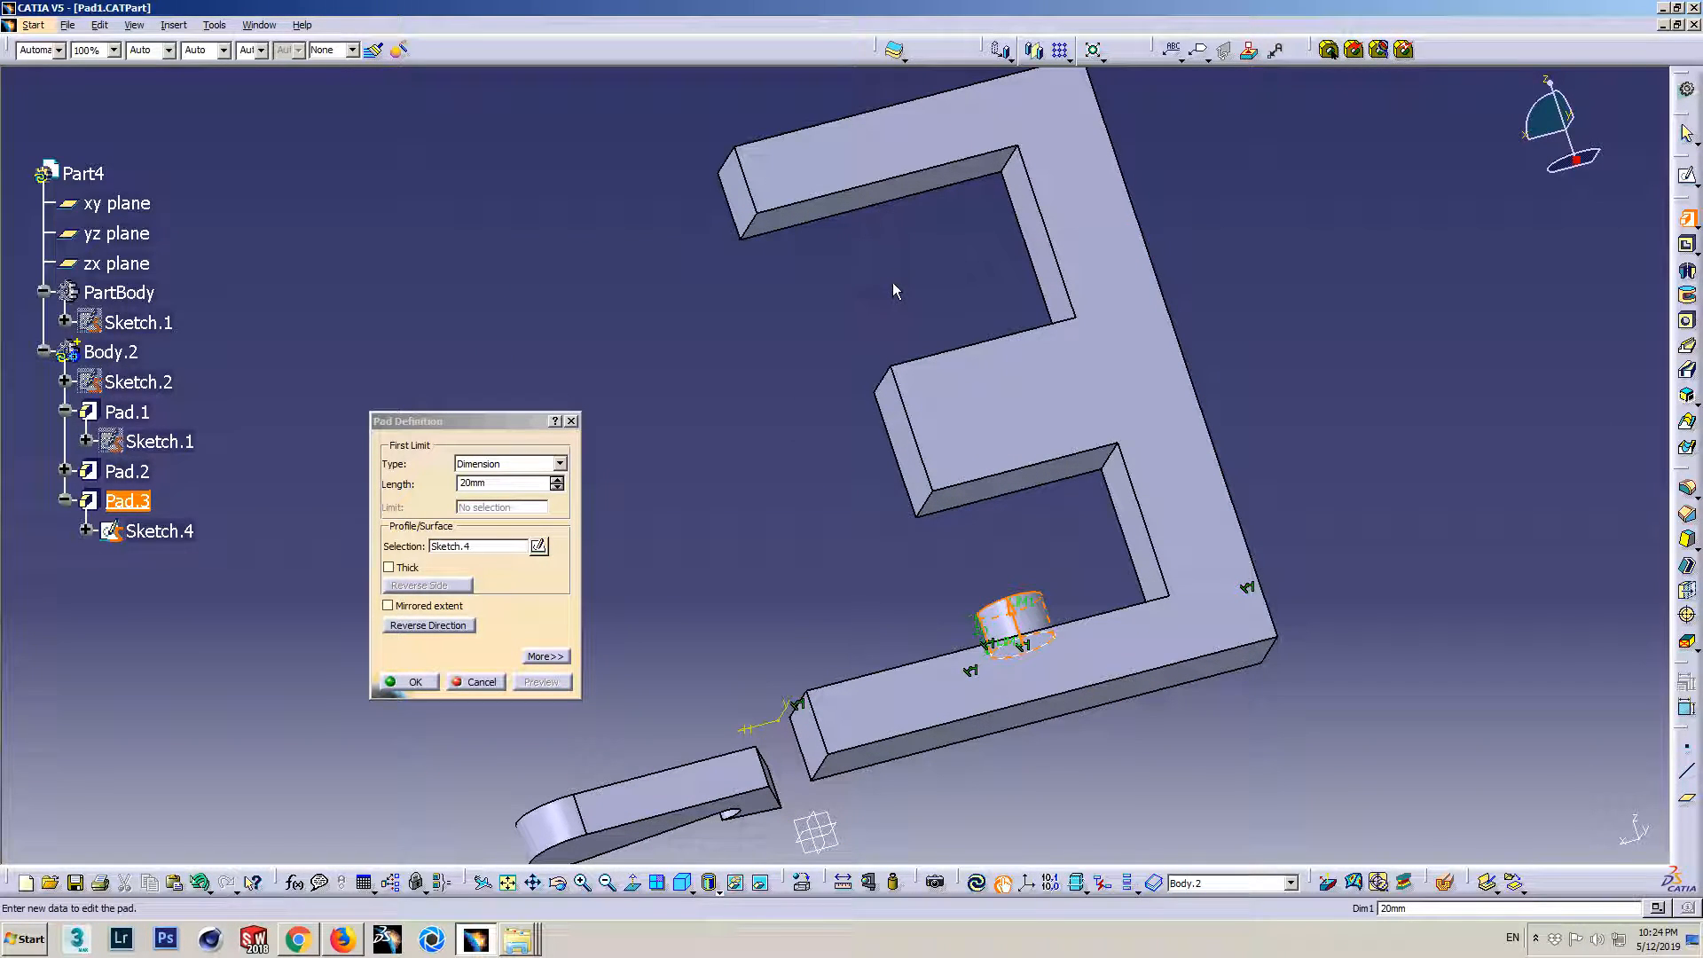
click(530, 463)
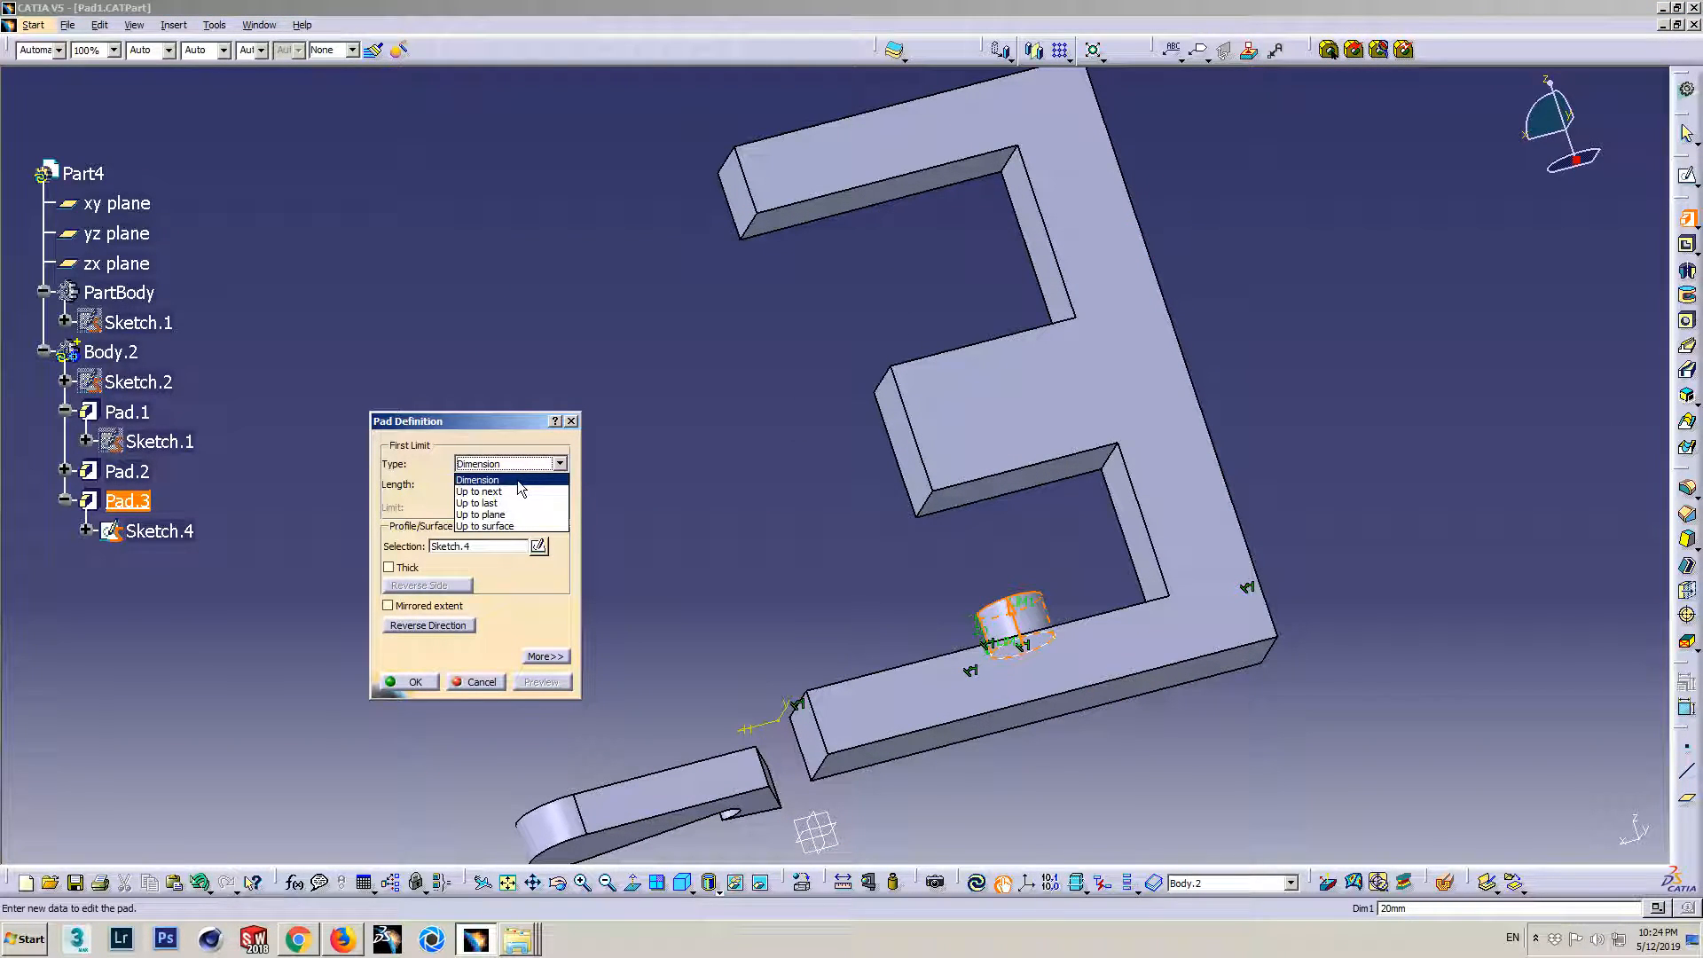
click(521, 490)
middle_drag(958, 621, 963, 716)
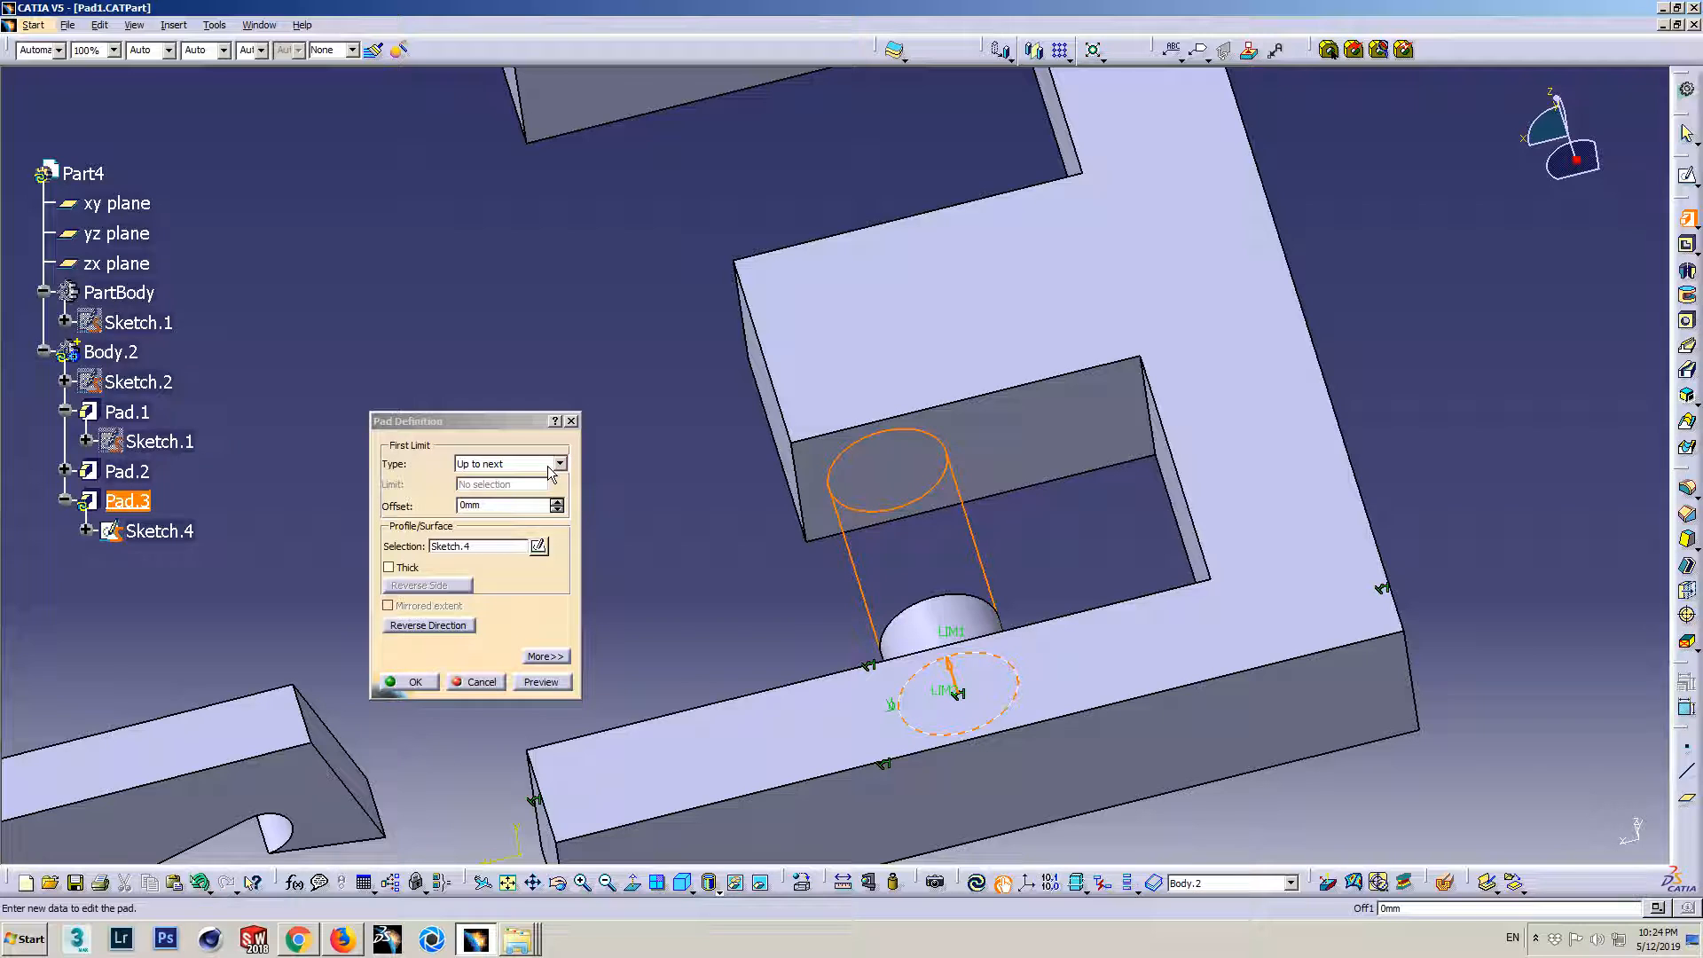
click(542, 683)
middle_drag(855, 391, 853, 635)
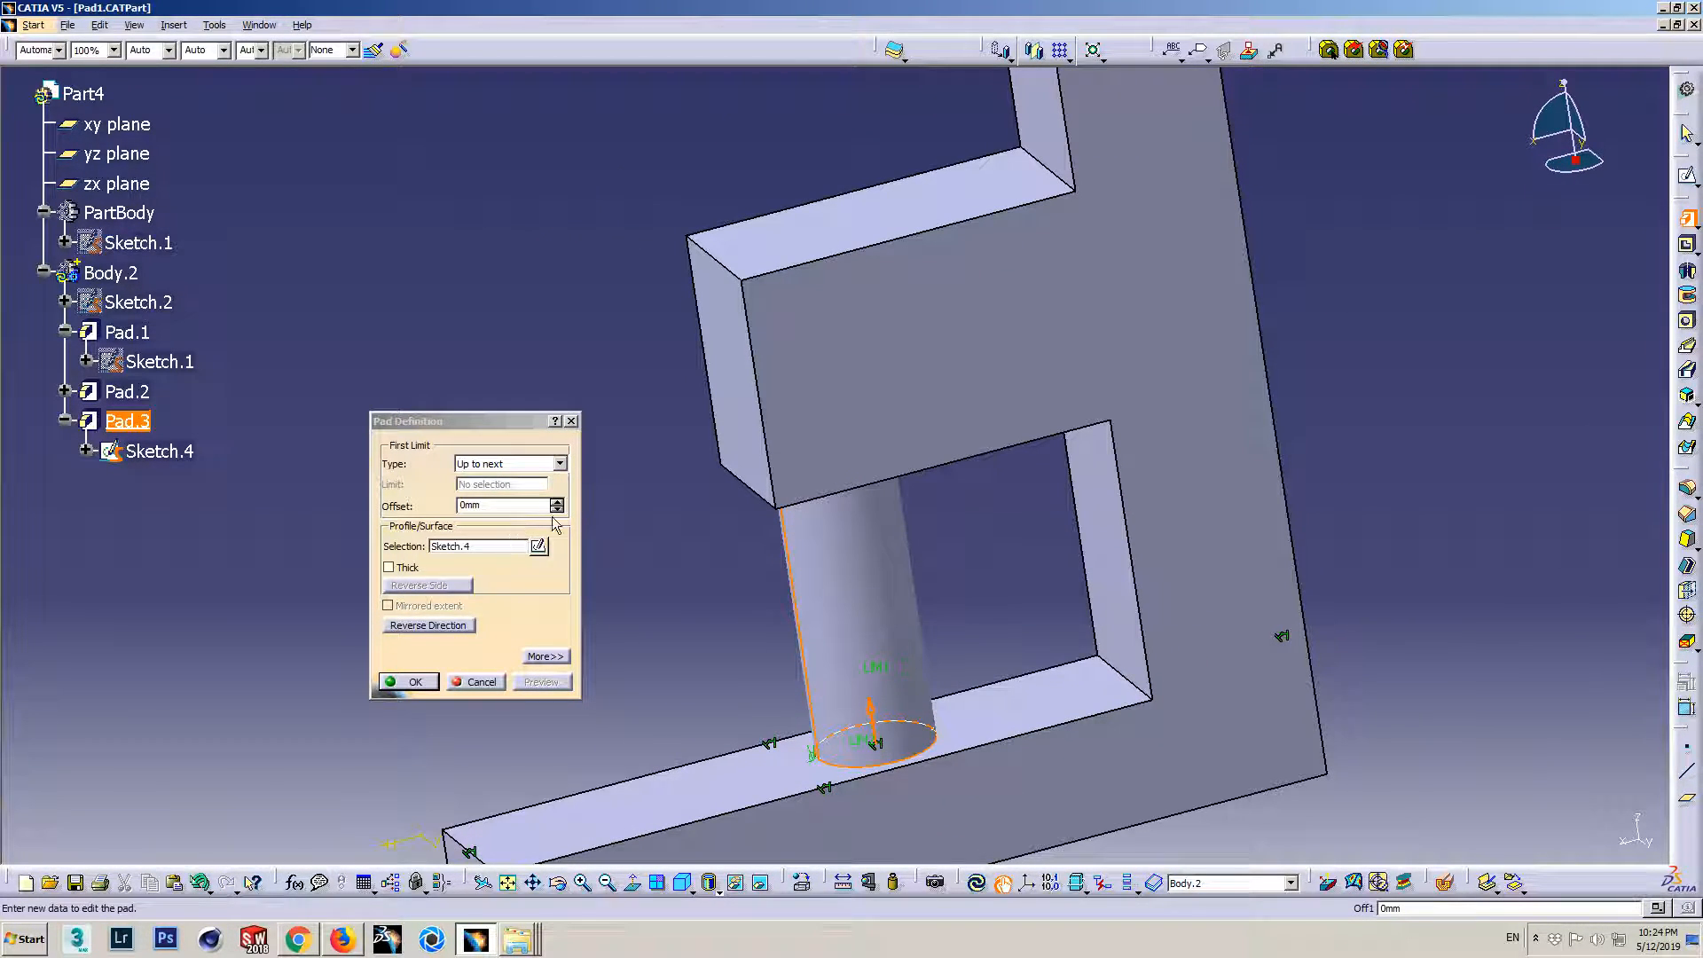
- Change the cylindrical pad's first limit type to Up to last and inspect its outline at the uppermost arm
click(526, 465)
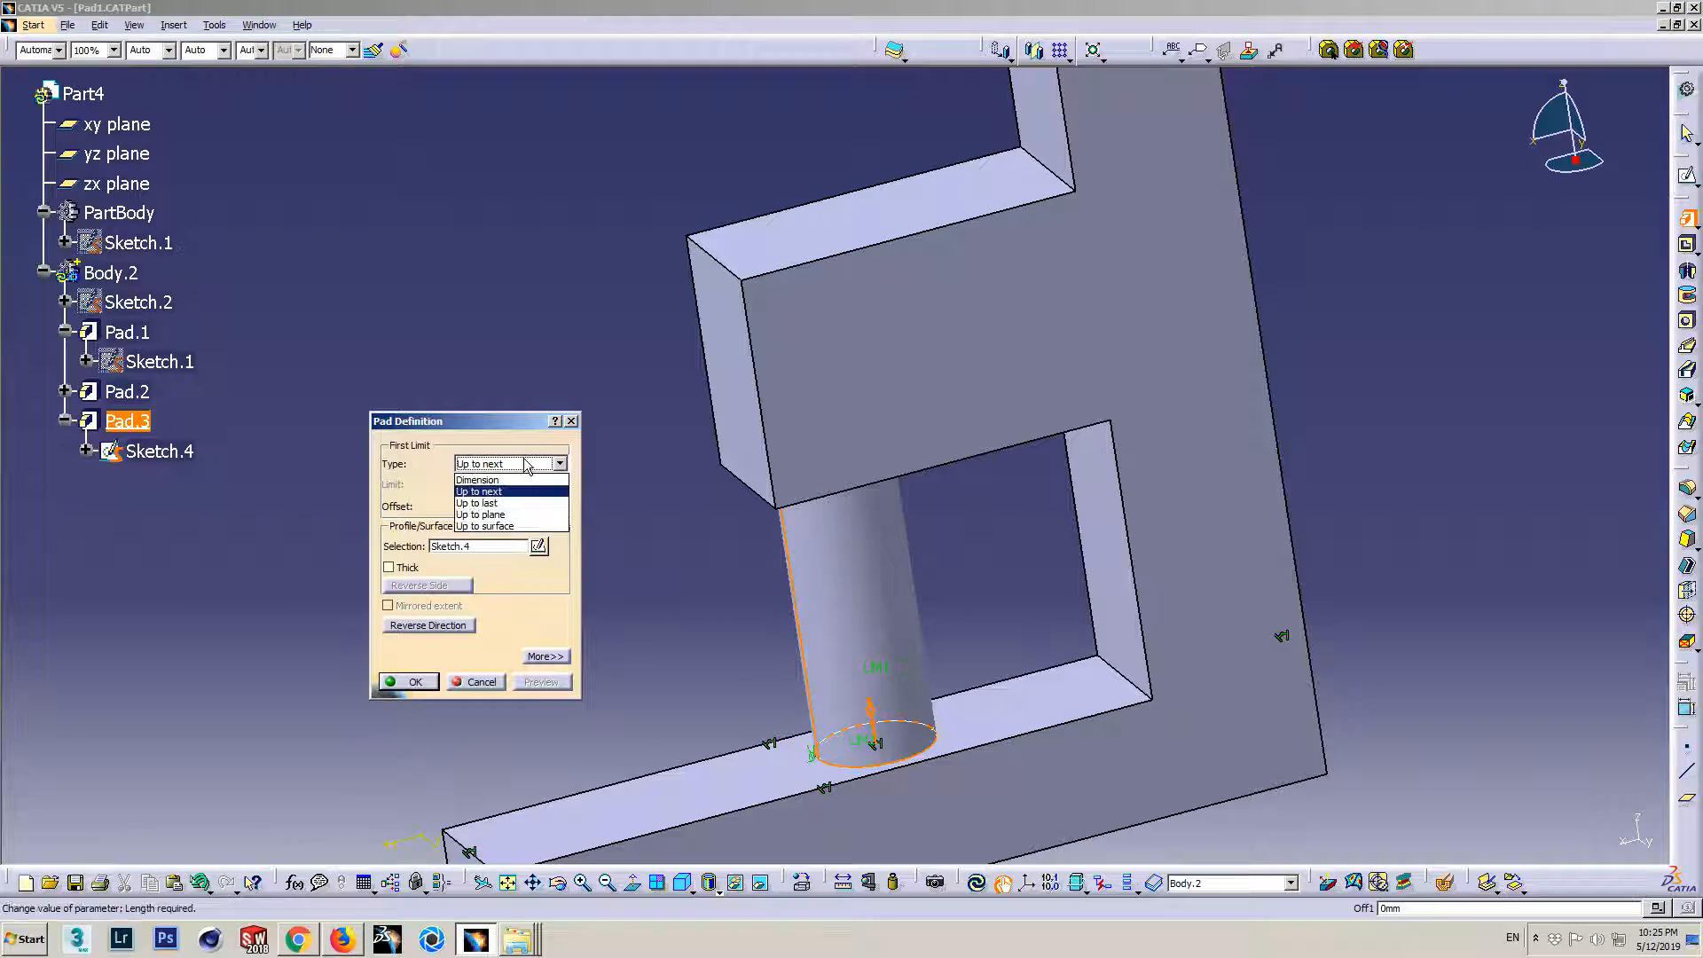
click(503, 506)
middle_drag(833, 296, 919, 415)
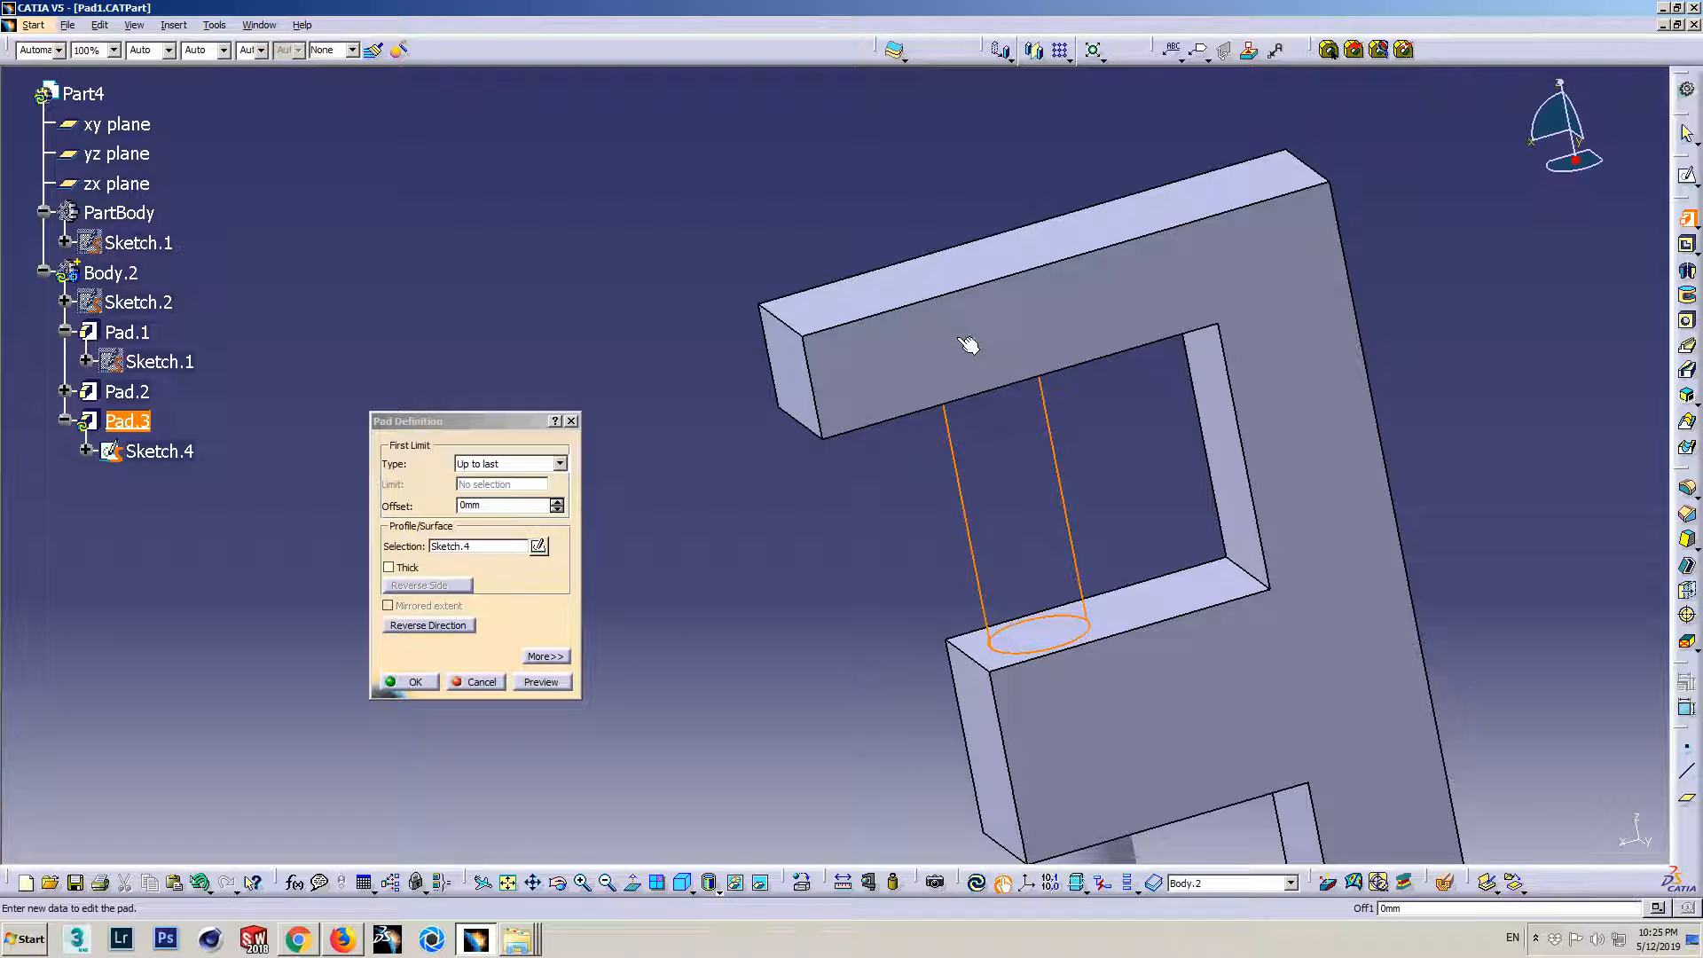
middle_drag(950, 328, 997, 588)
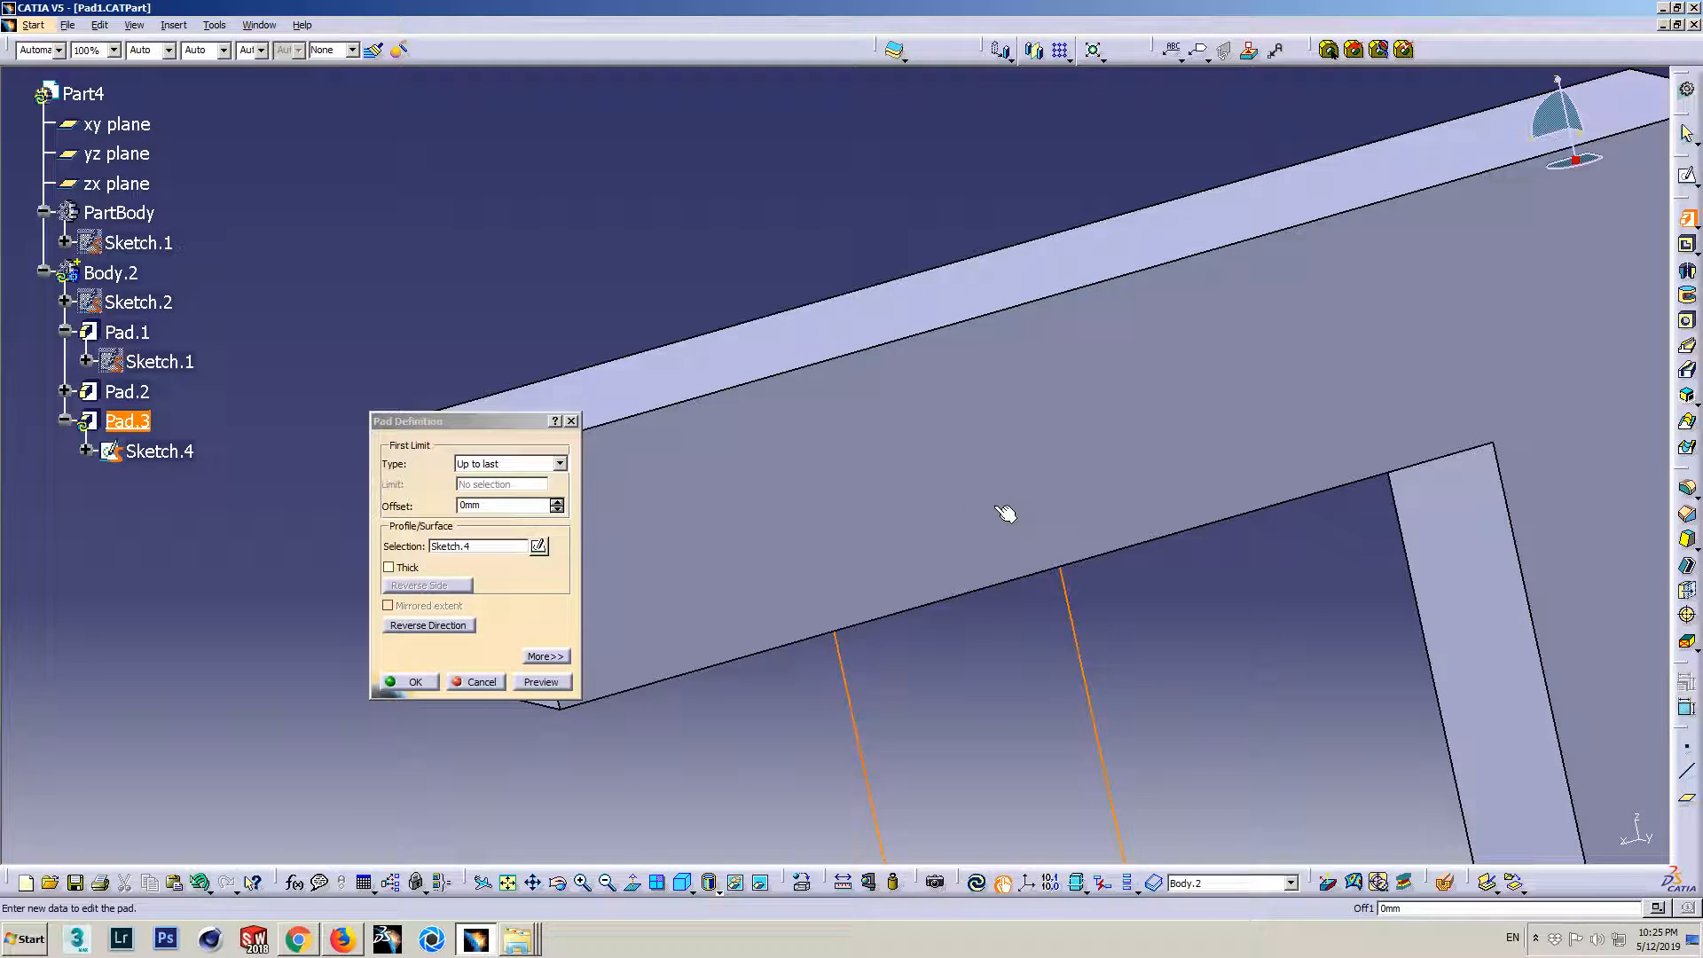
- Change the first limit type to Up to plane and pick the middle arm's upper face as the limit
click(512, 464)
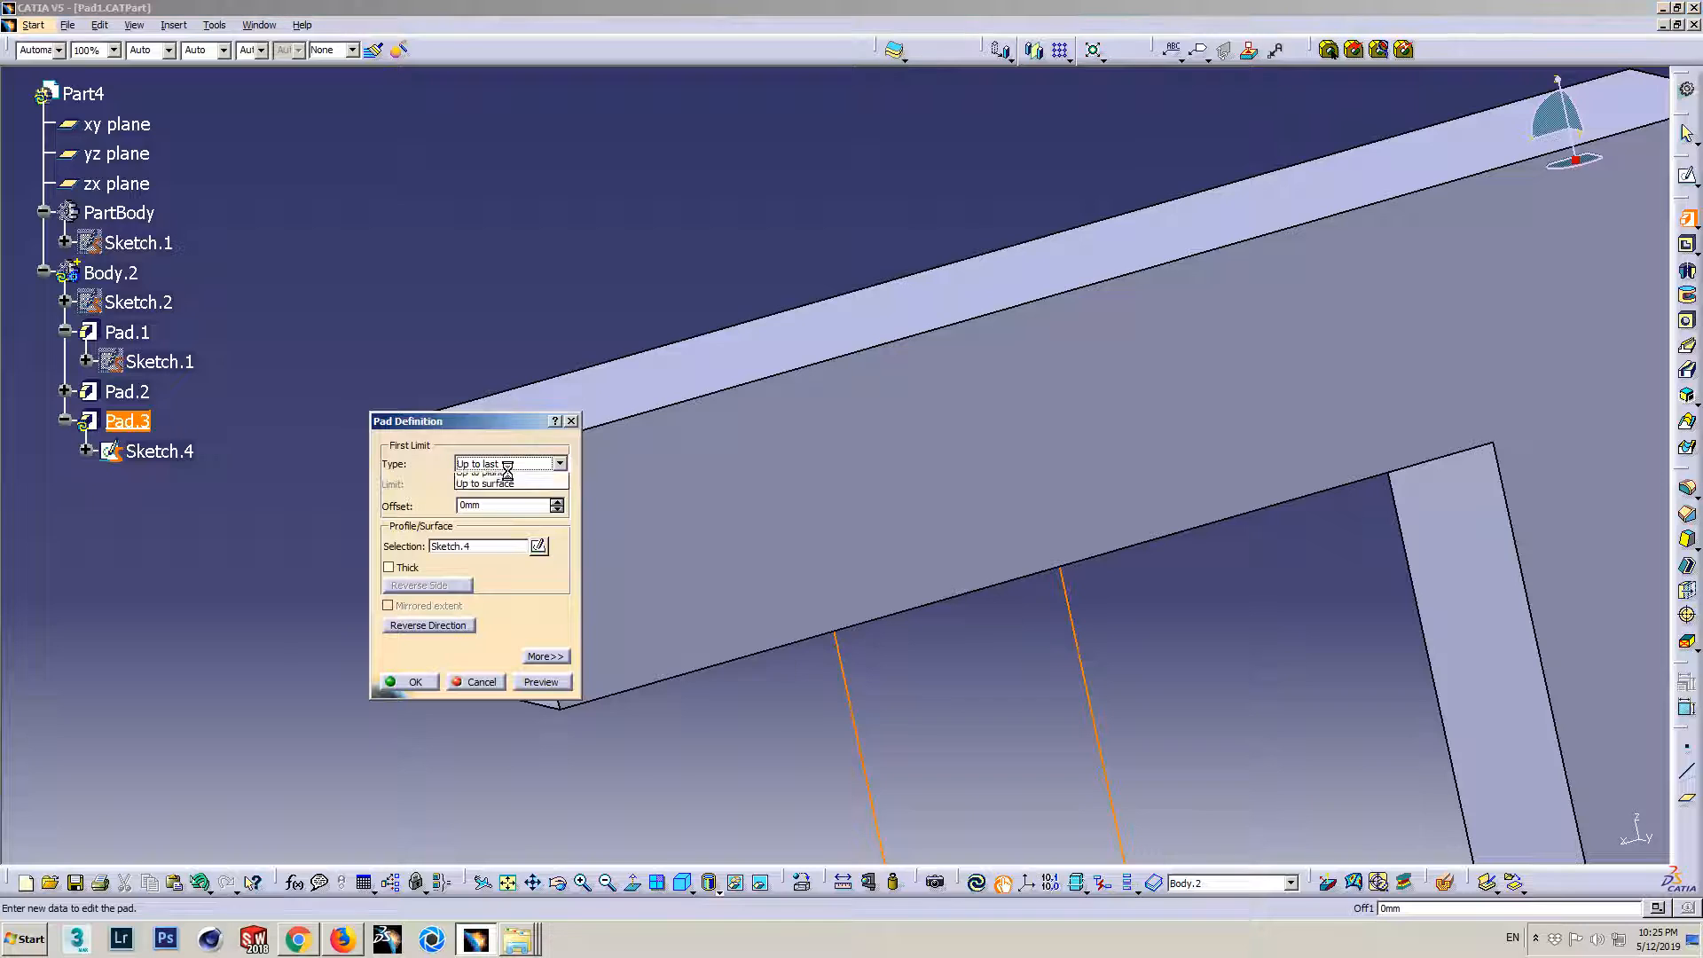
click(505, 517)
middle_drag(1222, 522, 1152, 597)
click(1024, 674)
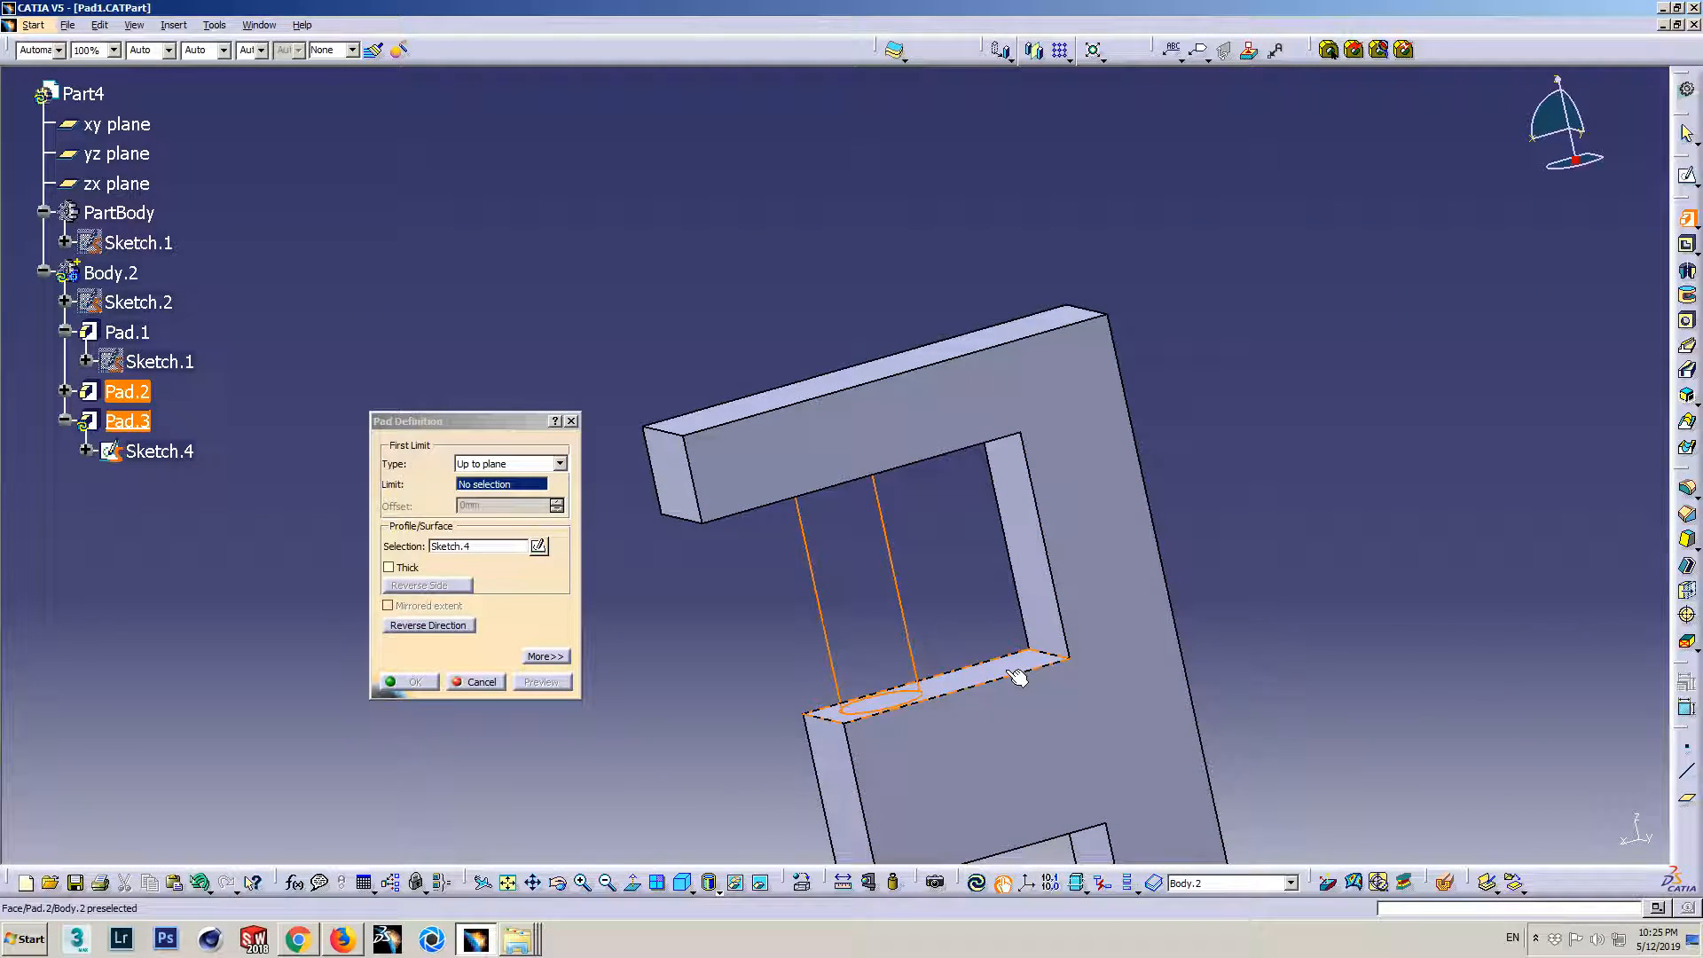
middle_drag(1064, 684, 957, 561)
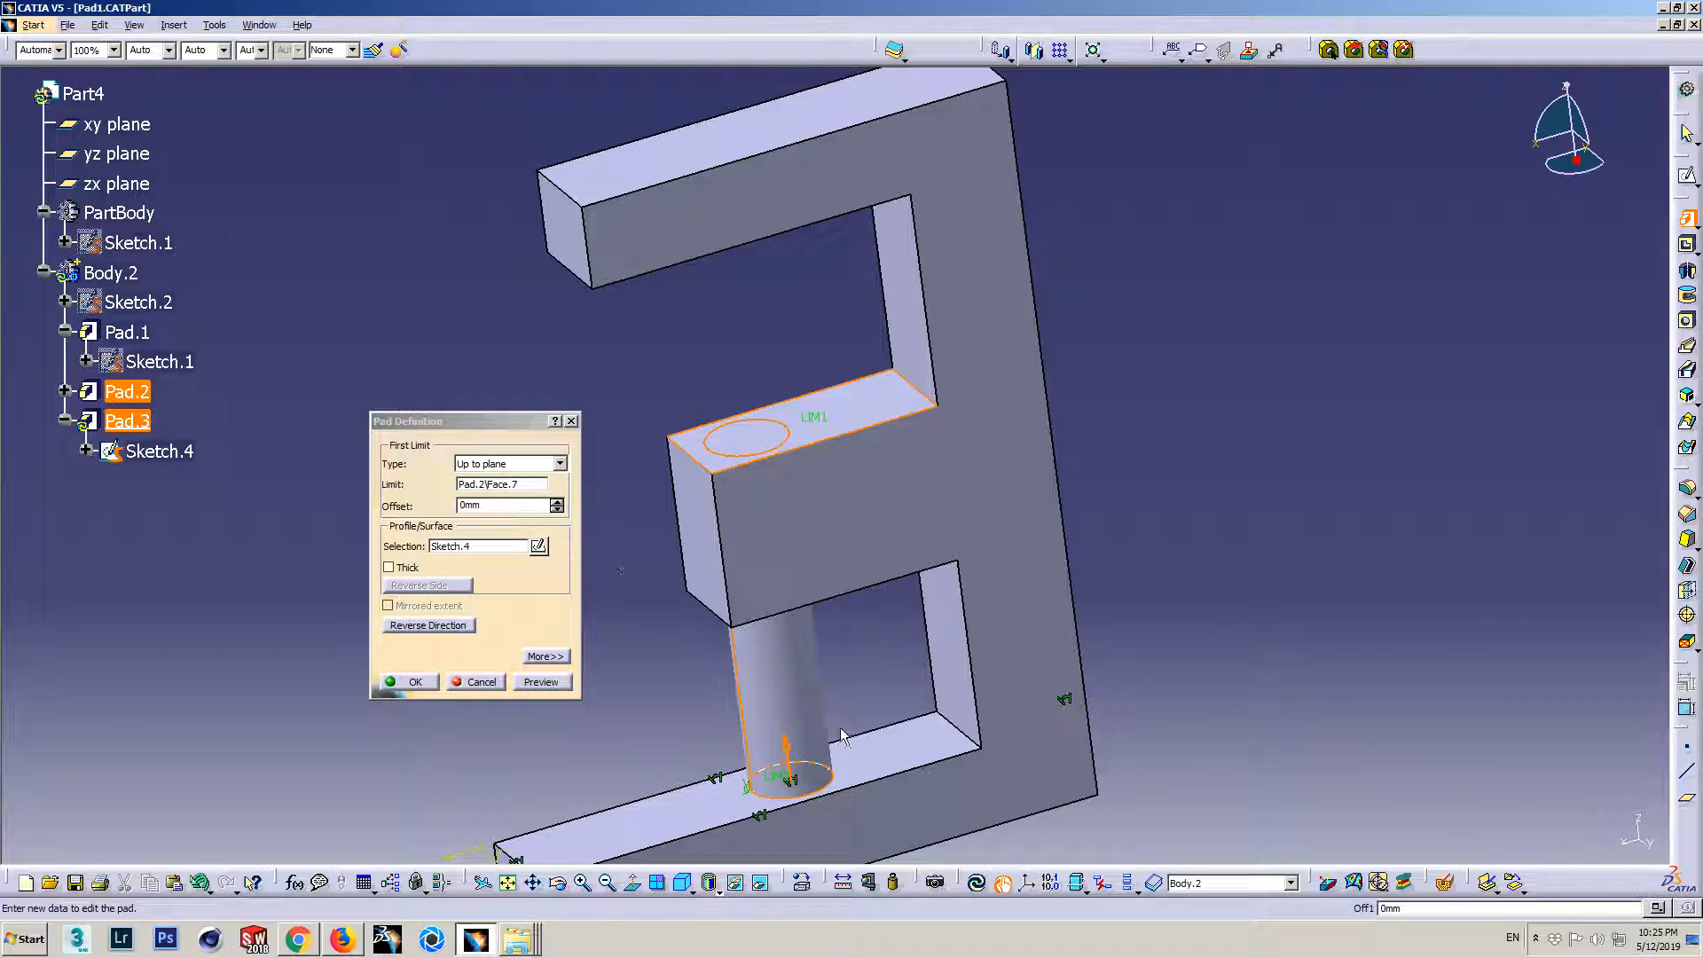
- Change the first limit type to Up to surface and pick the uppermost arm's underside as the limit
click(506, 464)
click(502, 526)
middle_drag(798, 408, 891, 528)
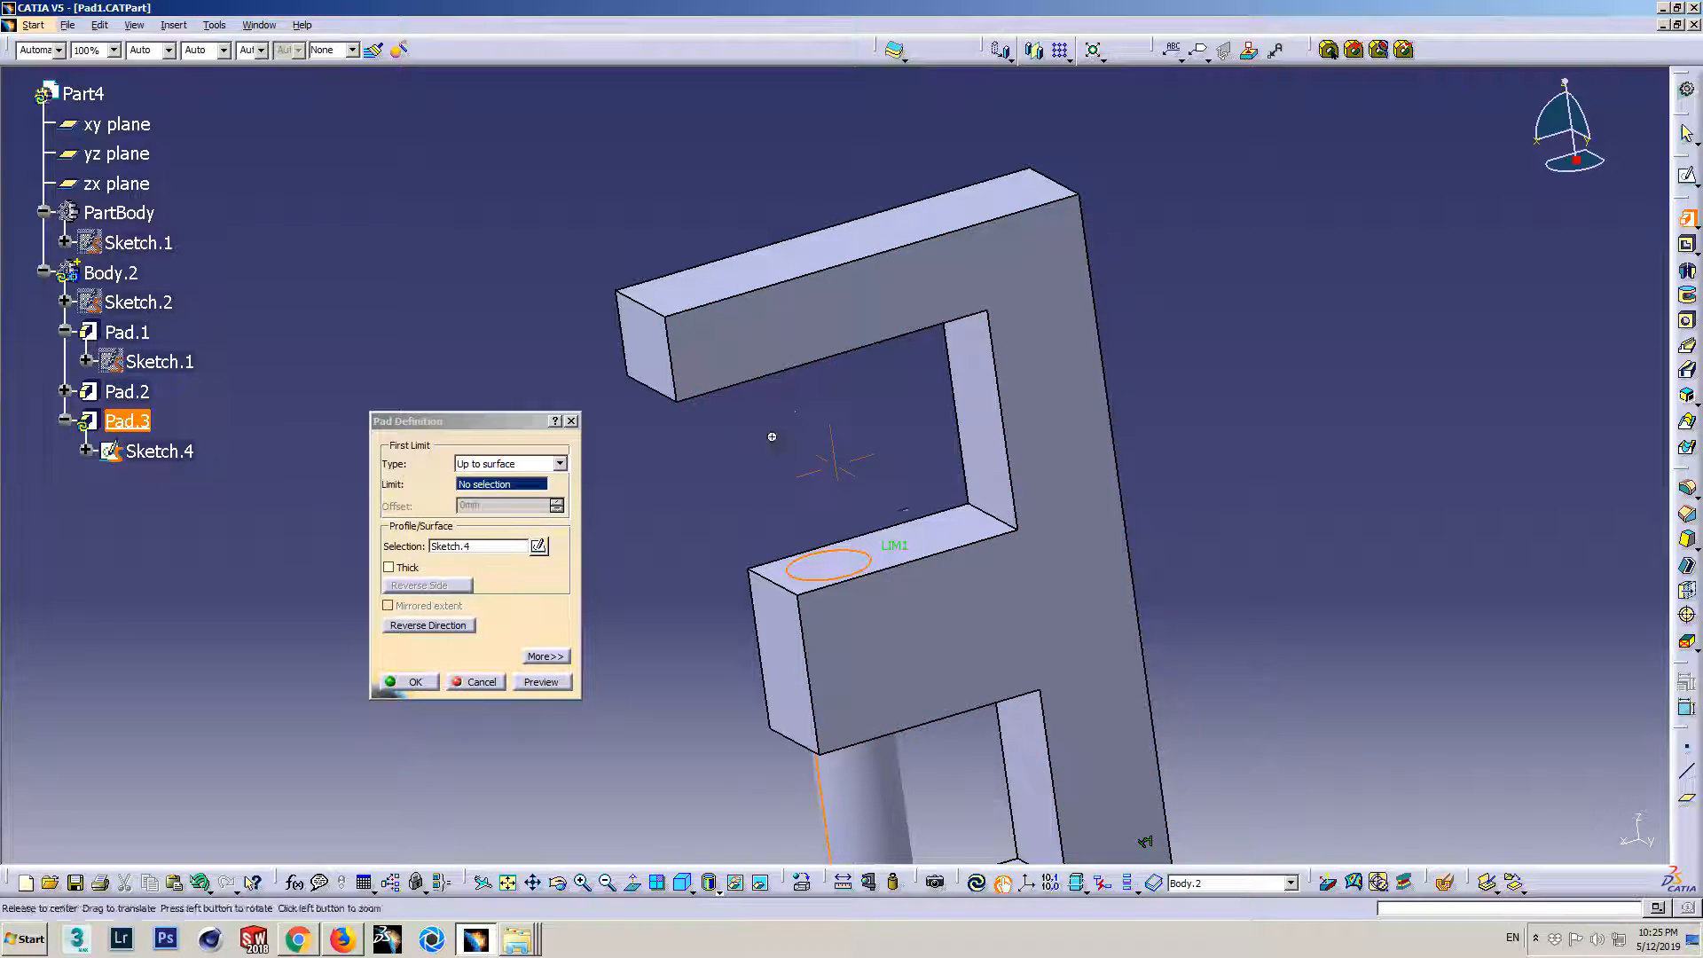
middle_drag(772, 436, 868, 221)
click(866, 282)
middle_drag(1027, 601, 874, 416)
- Replace the cylinder's Up to surface limit with the middle arm's upper face, preview it and accept the pad
click(507, 464)
click(532, 462)
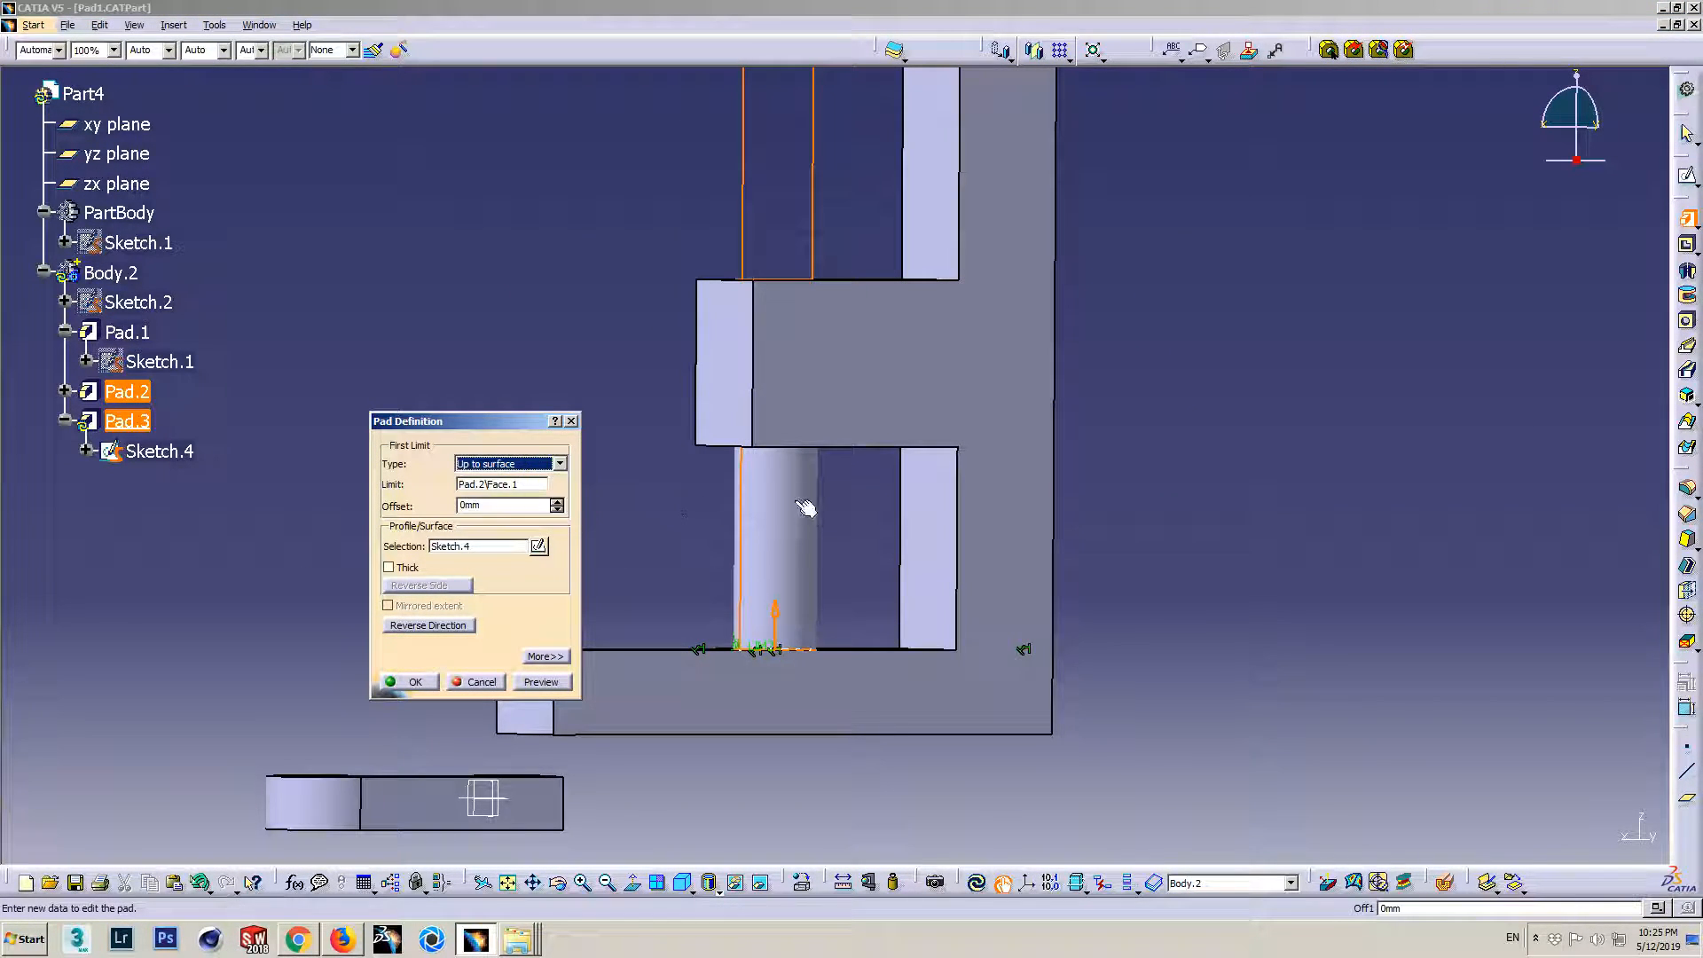
middle_drag(803, 511, 875, 589)
click(493, 459)
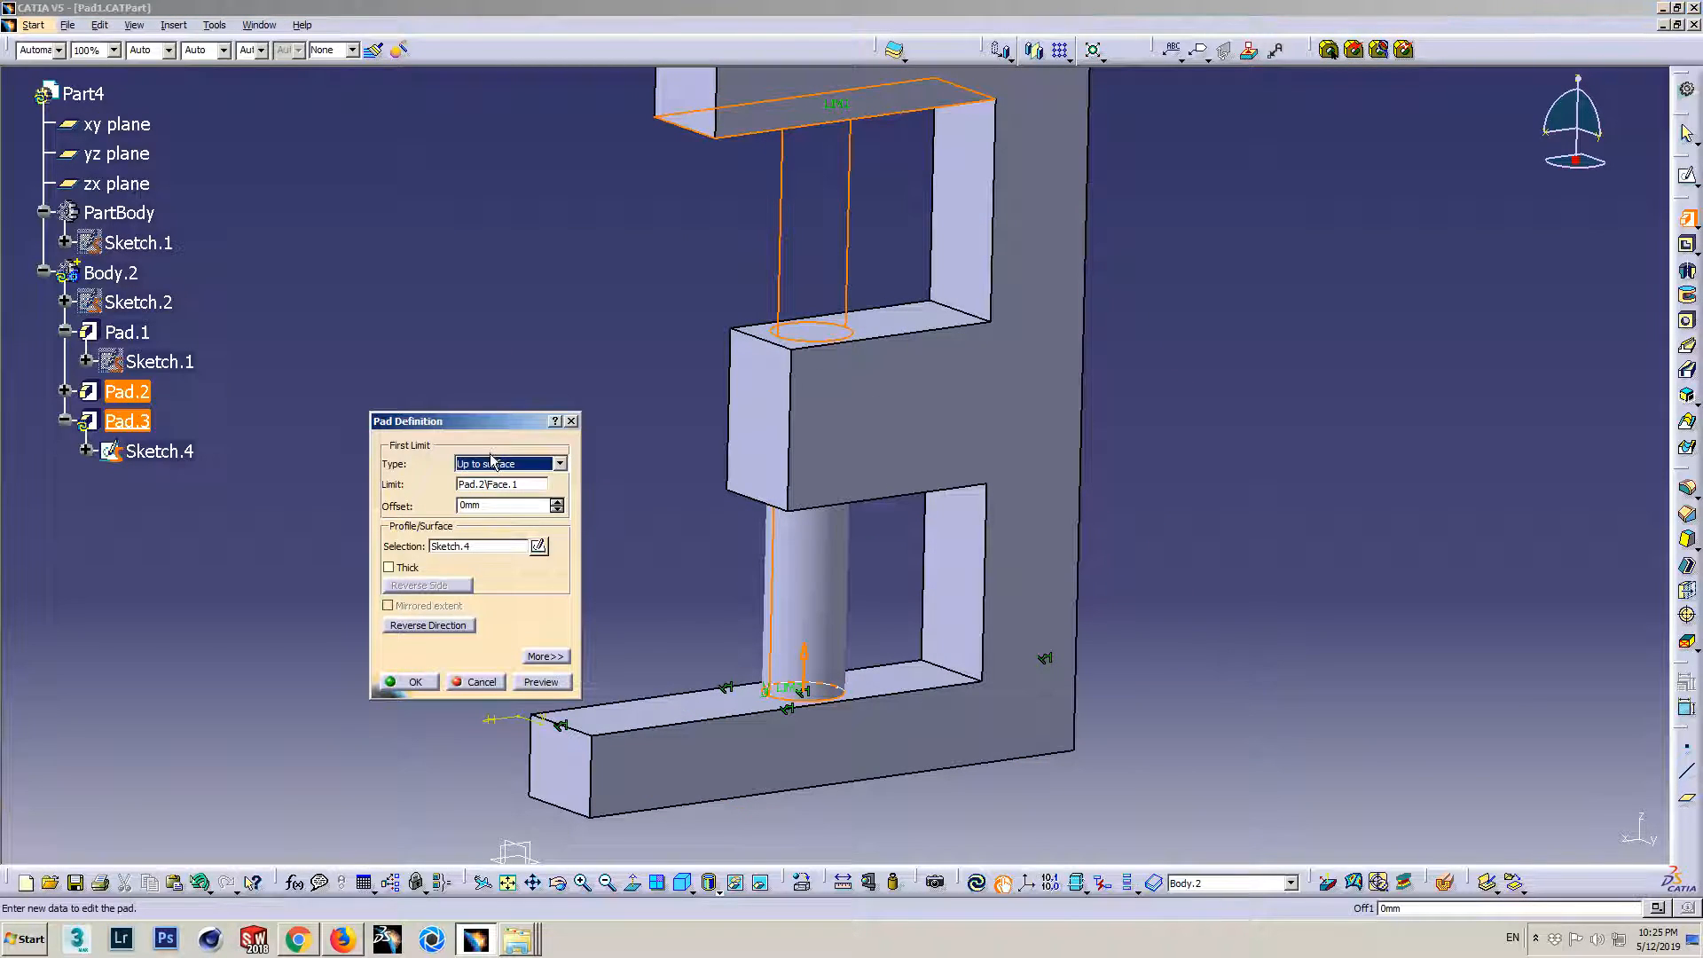
click(495, 487)
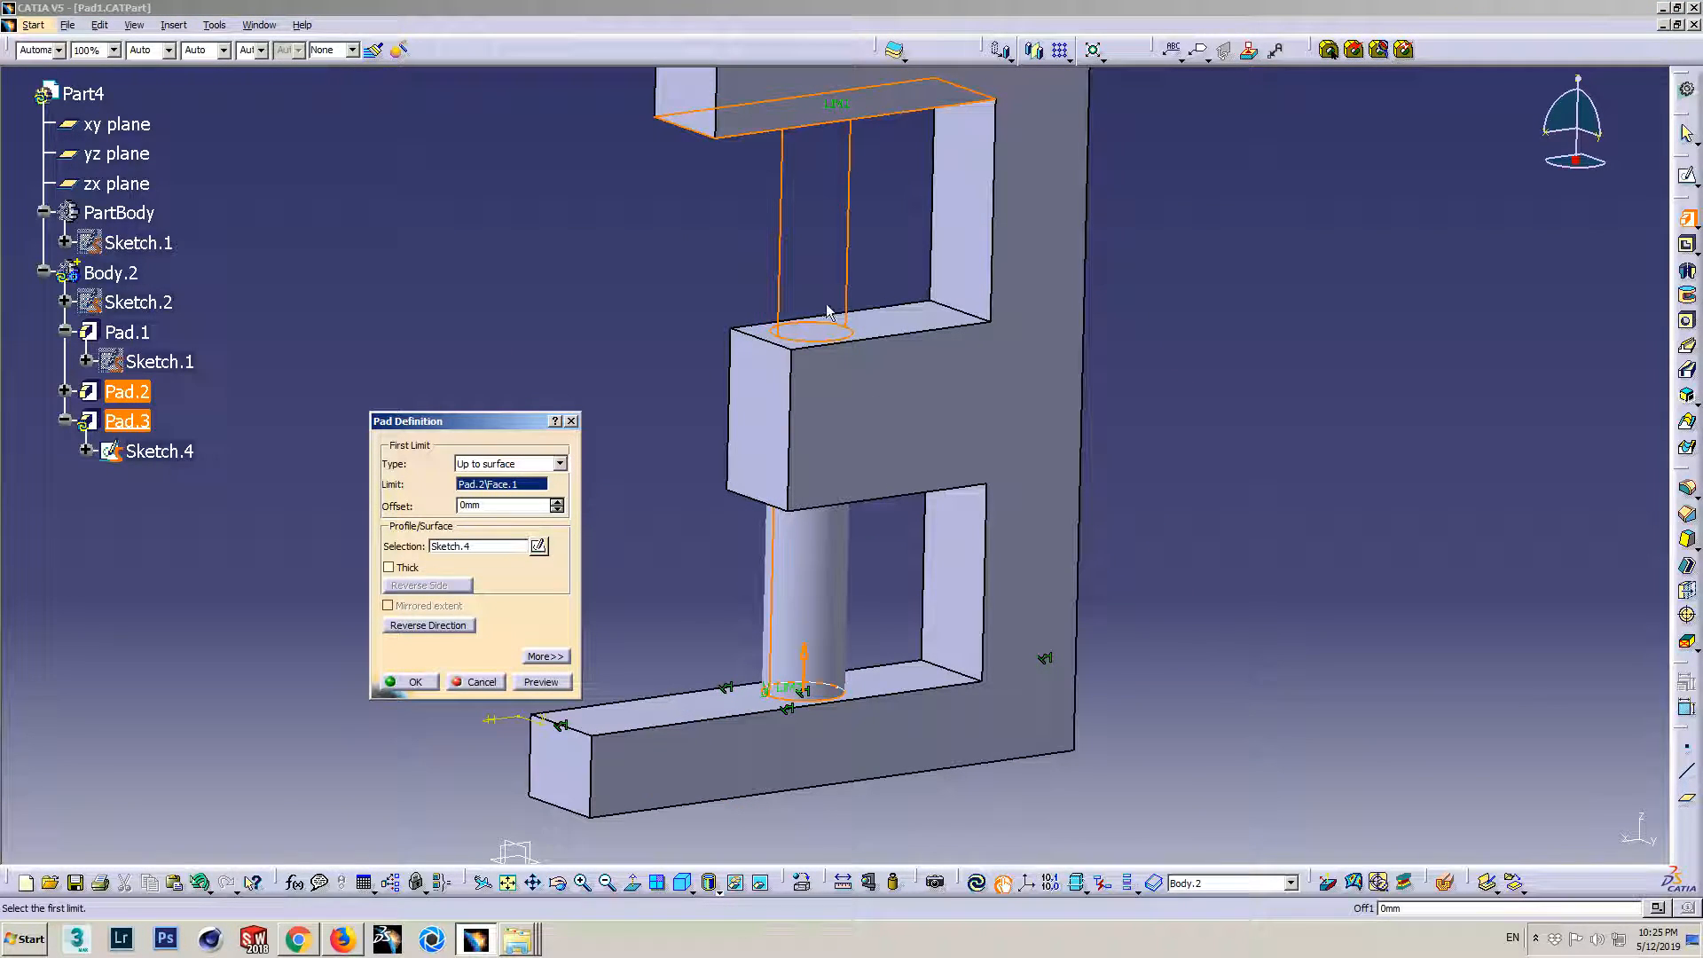
click(914, 325)
click(531, 683)
middle_drag(813, 551, 777, 362)
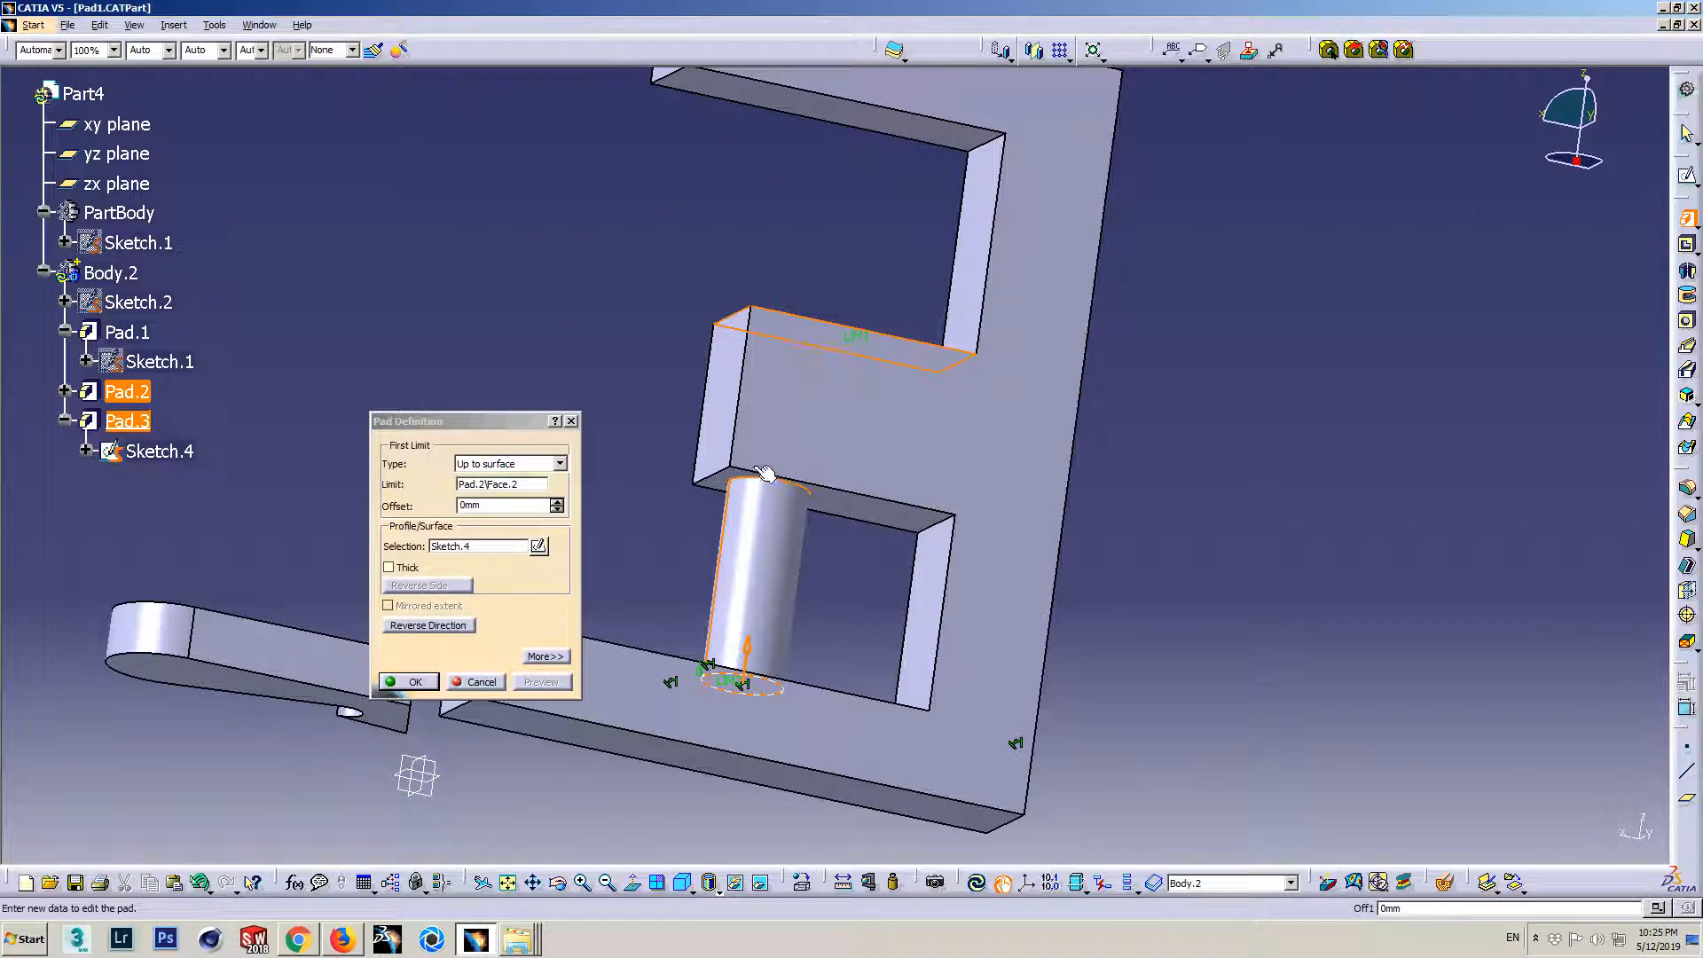
middle_drag(886, 531, 862, 361)
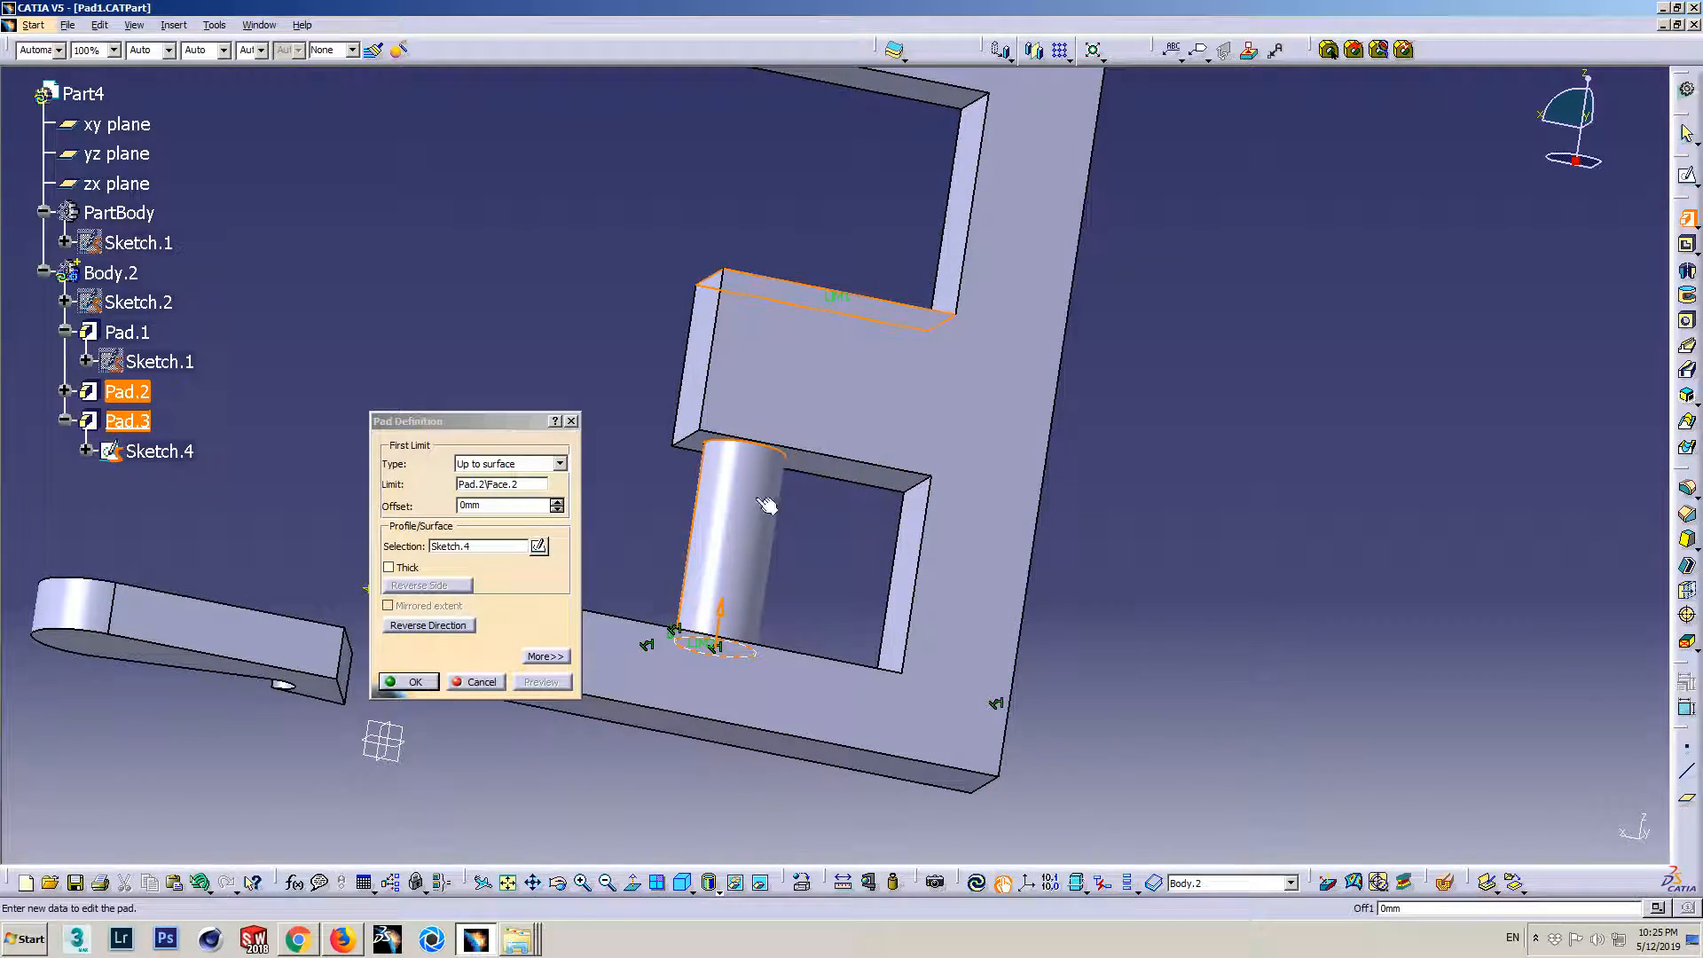
click(422, 684)
middle_drag(658, 399, 923, 563)
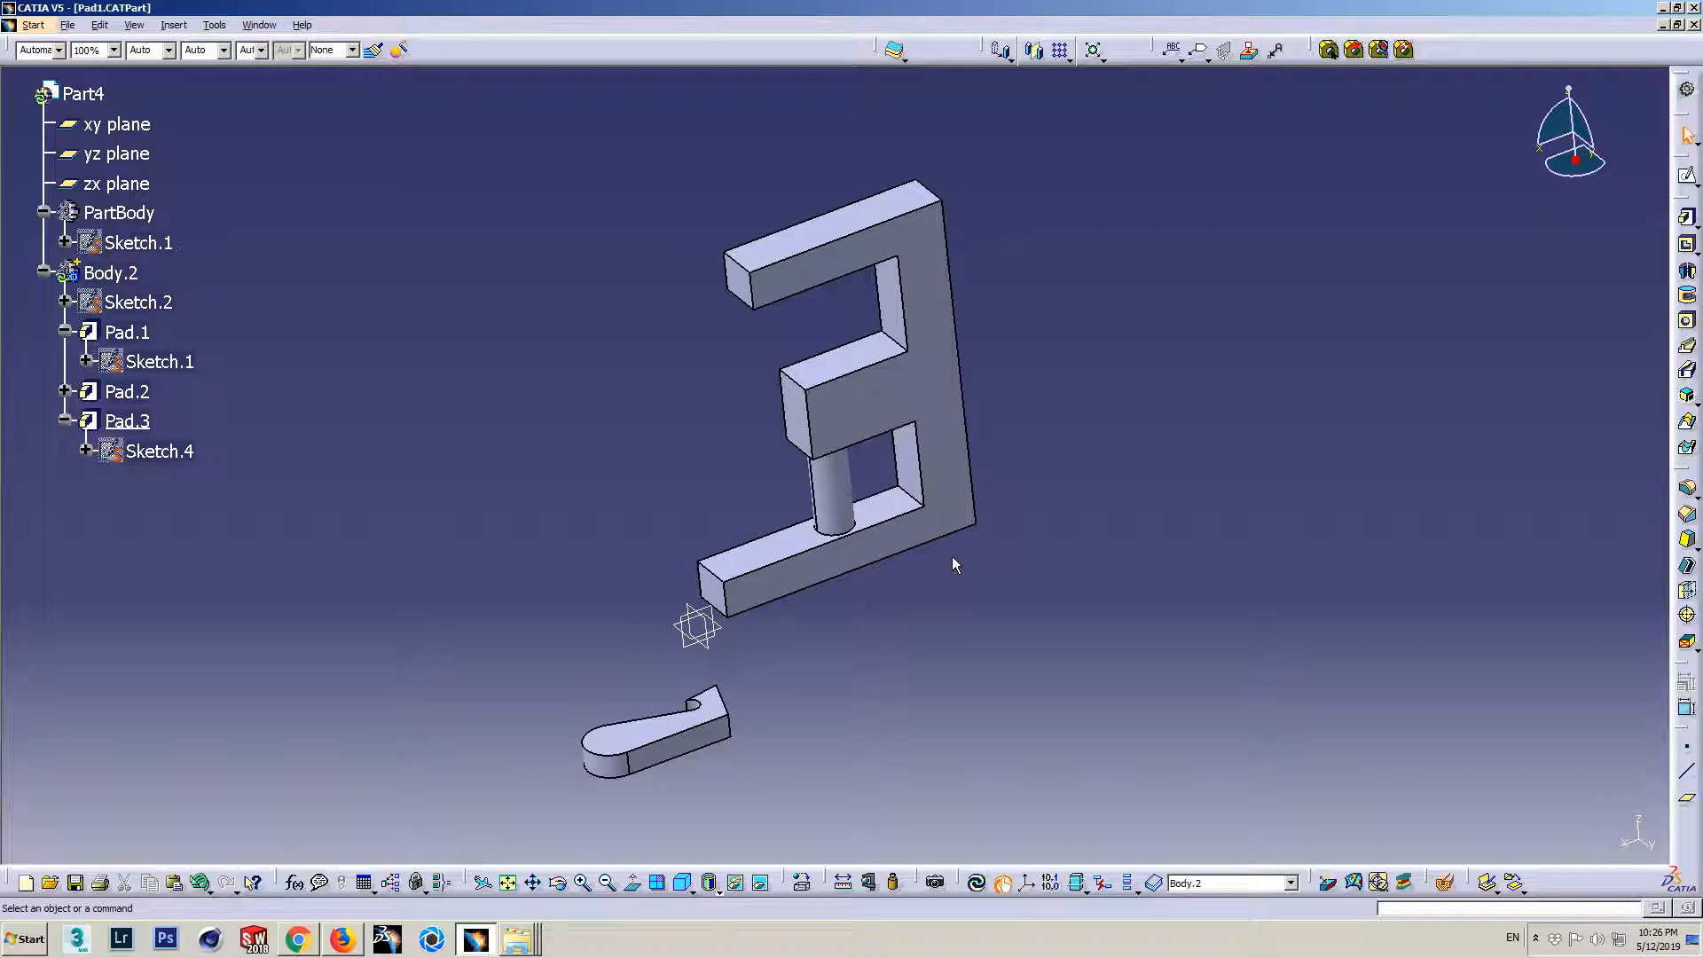
- Reopen the comb-shaped pad's definition, enable the Thick option and preview the thin pad
double_click(763, 604)
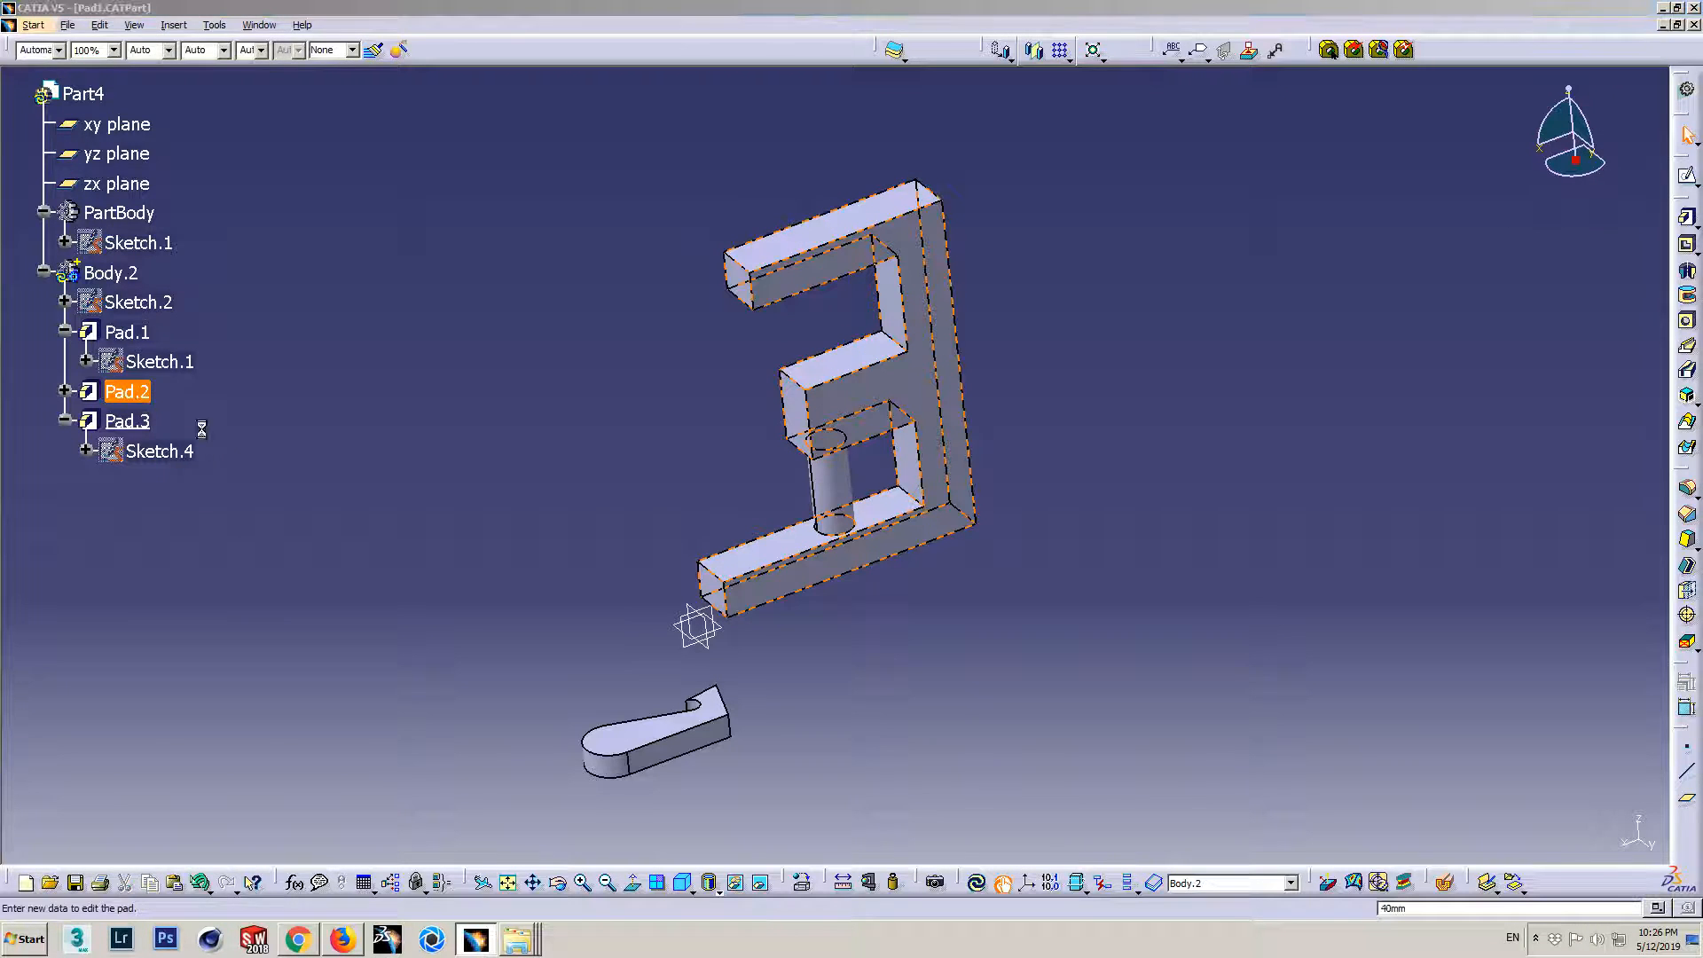
click(389, 606)
click(443, 605)
click(408, 568)
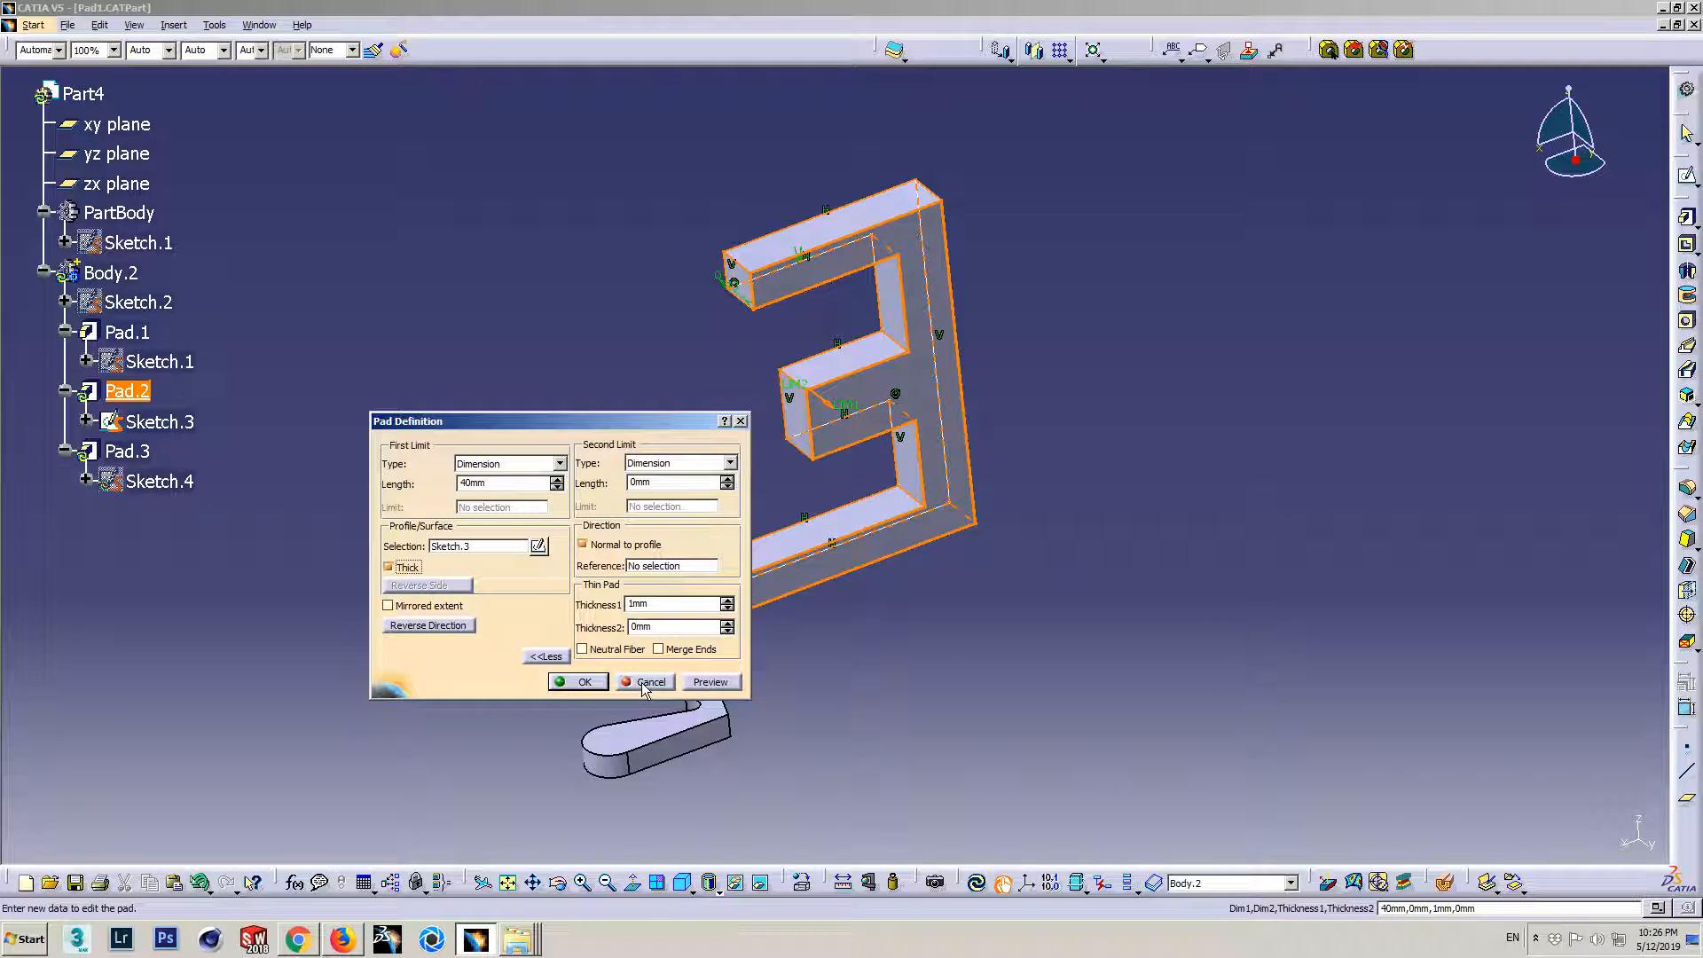
click(711, 682)
- Set the thin pad's Thickness1 to 10 mm and preview the wall
middle_drag(927, 580, 802, 494)
drag(564, 419, 427, 235)
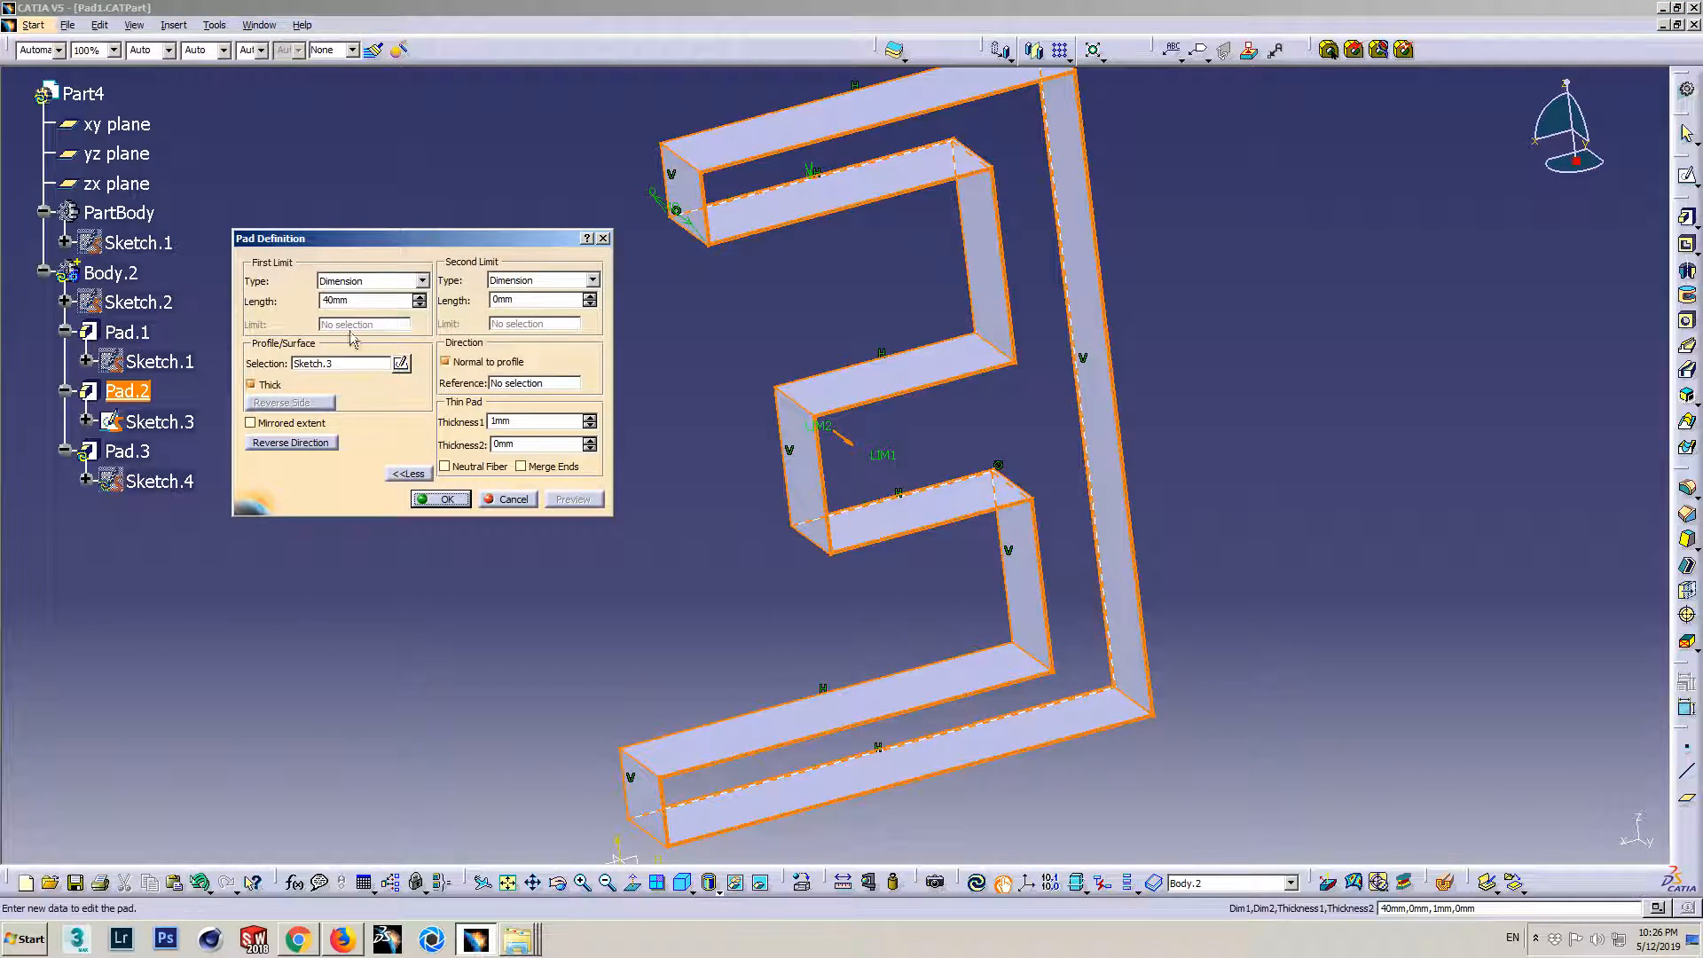
middle_drag(887, 497, 755, 345)
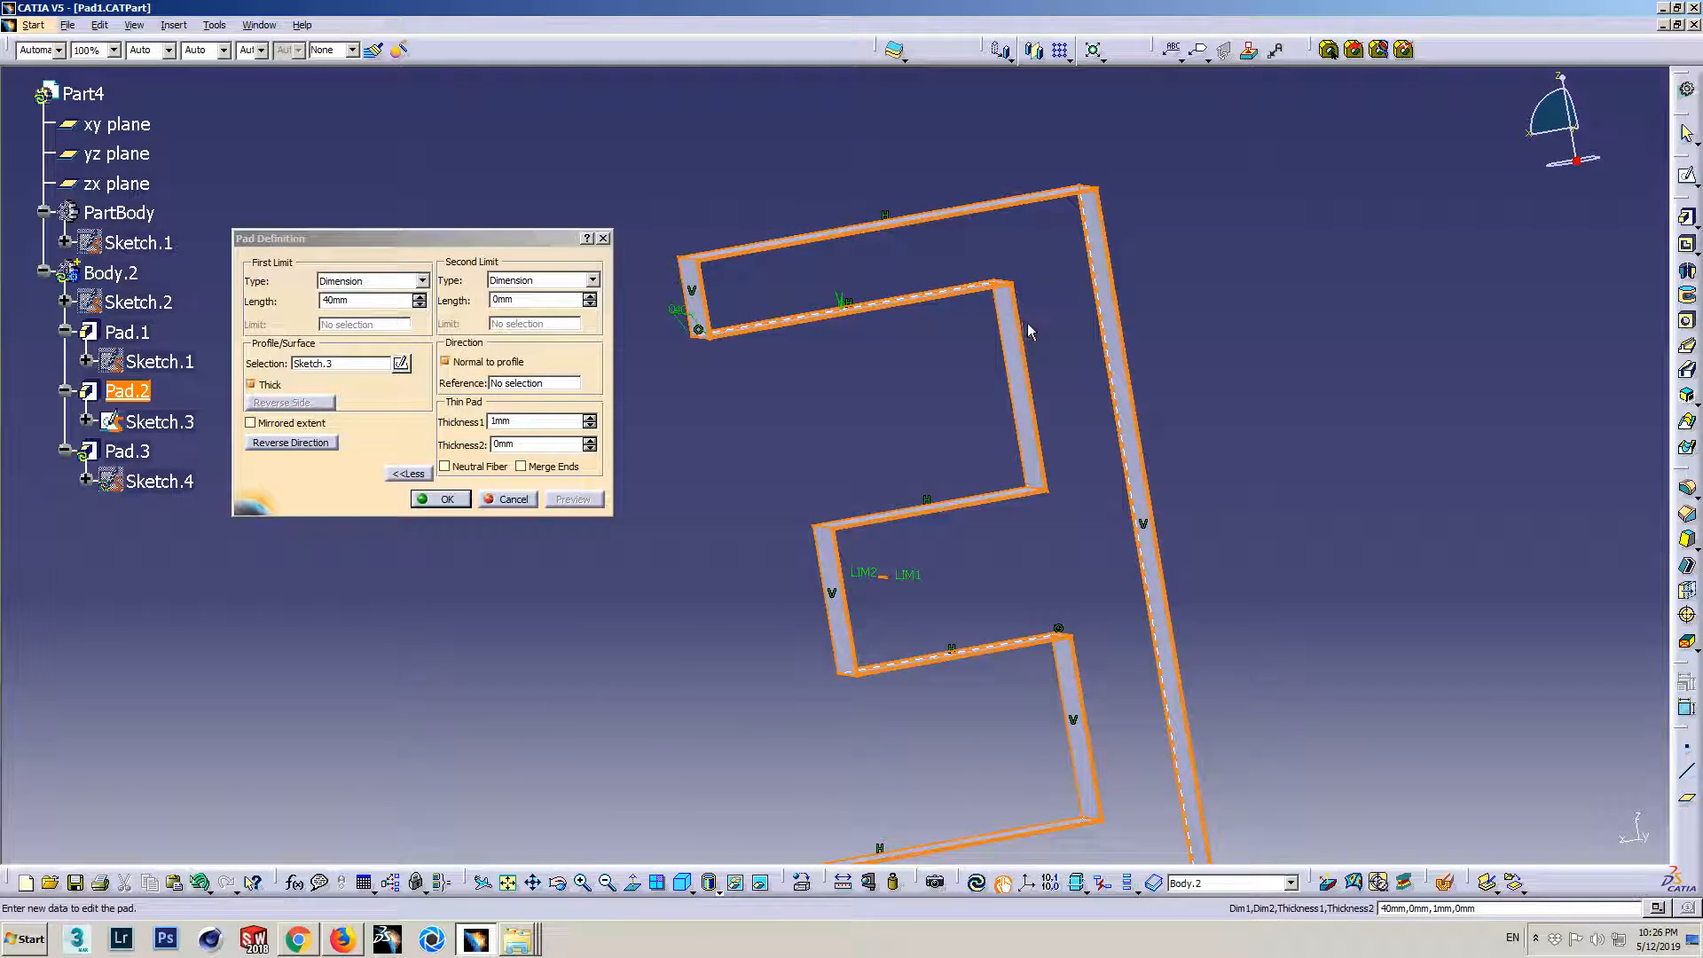
middle_drag(1073, 713, 933, 515)
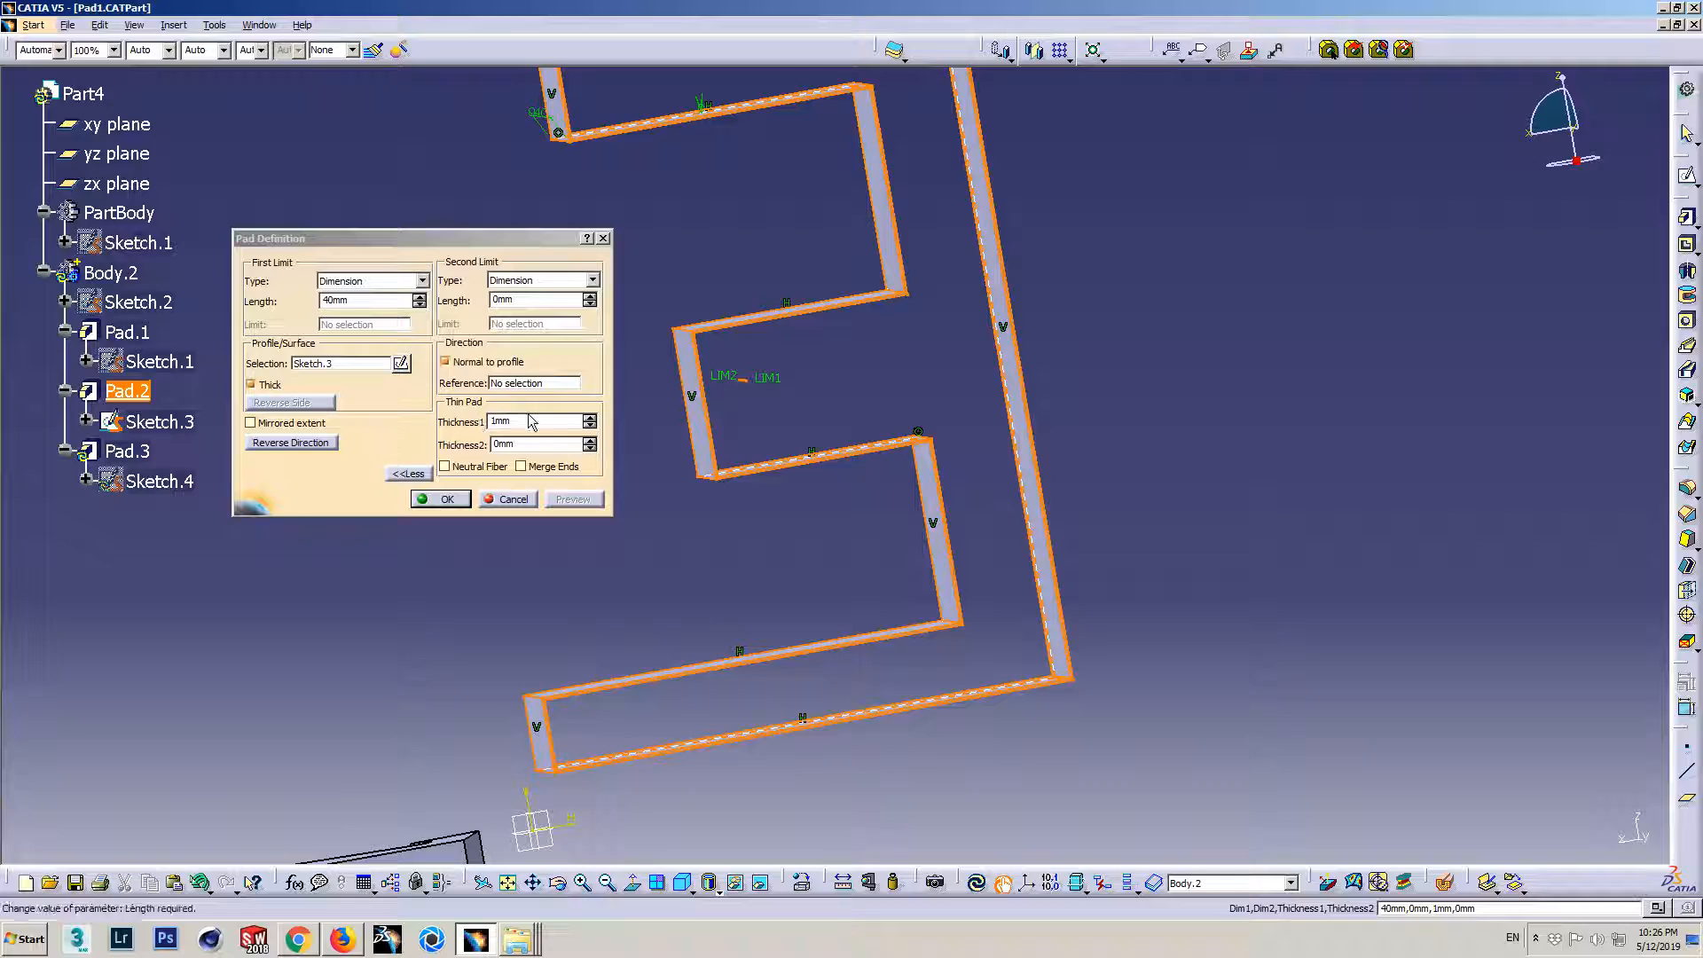
middle_drag(909, 426, 923, 650)
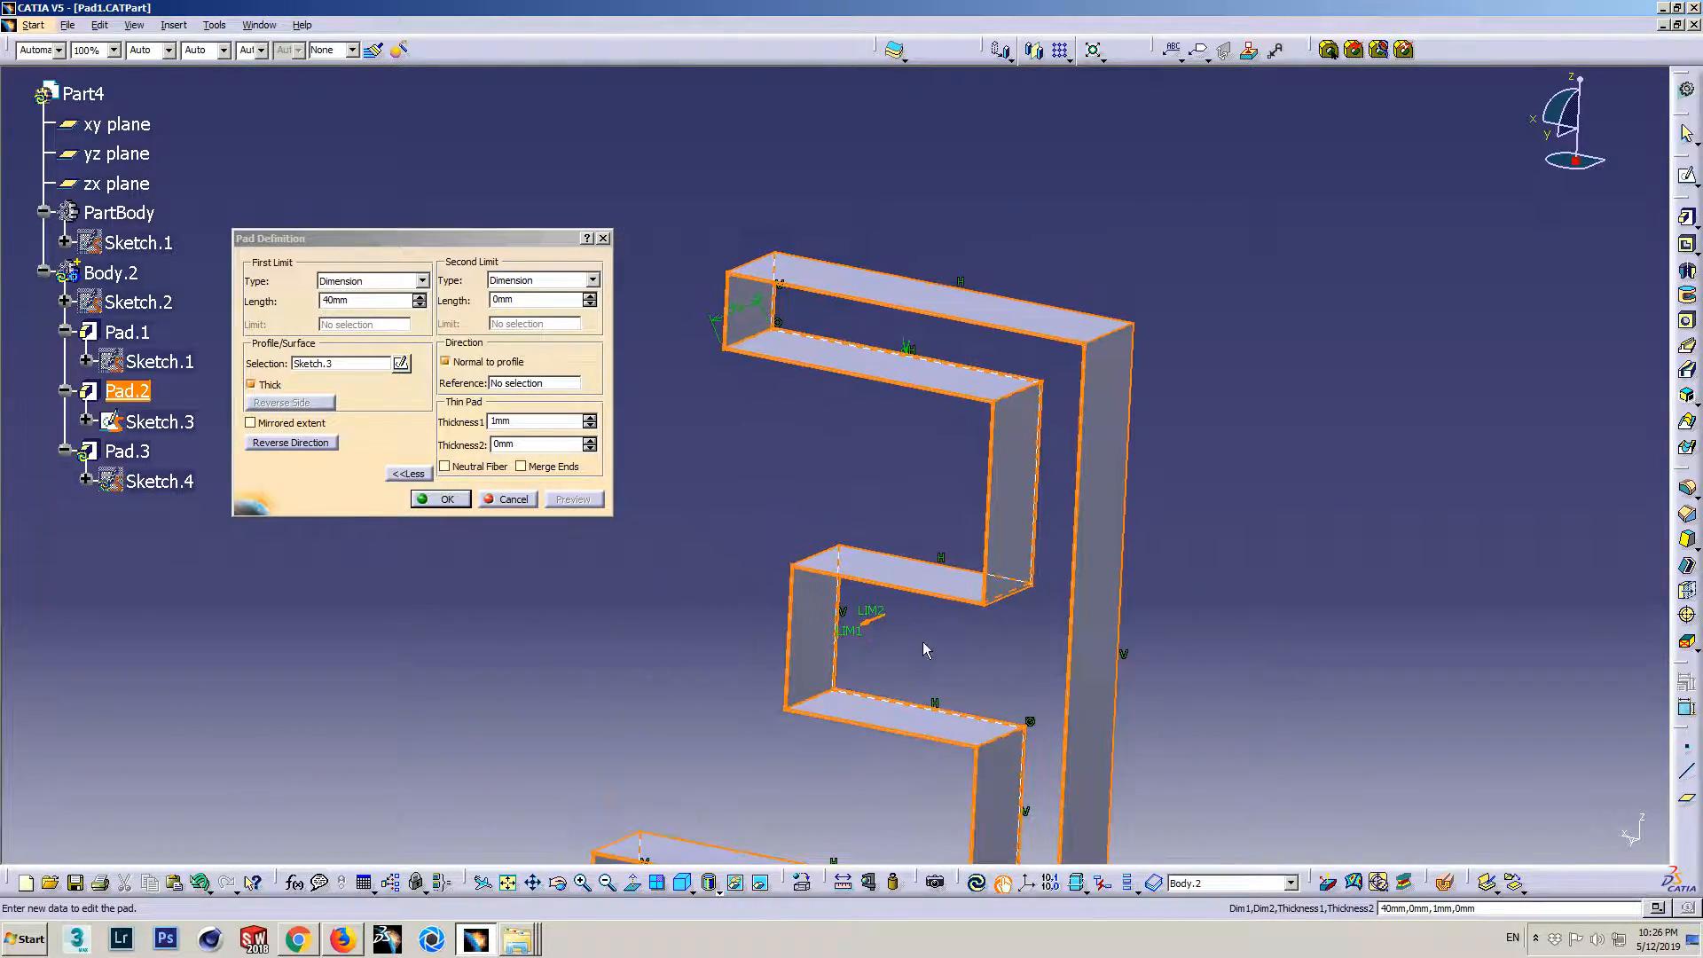
double_click(529, 422)
text(10)
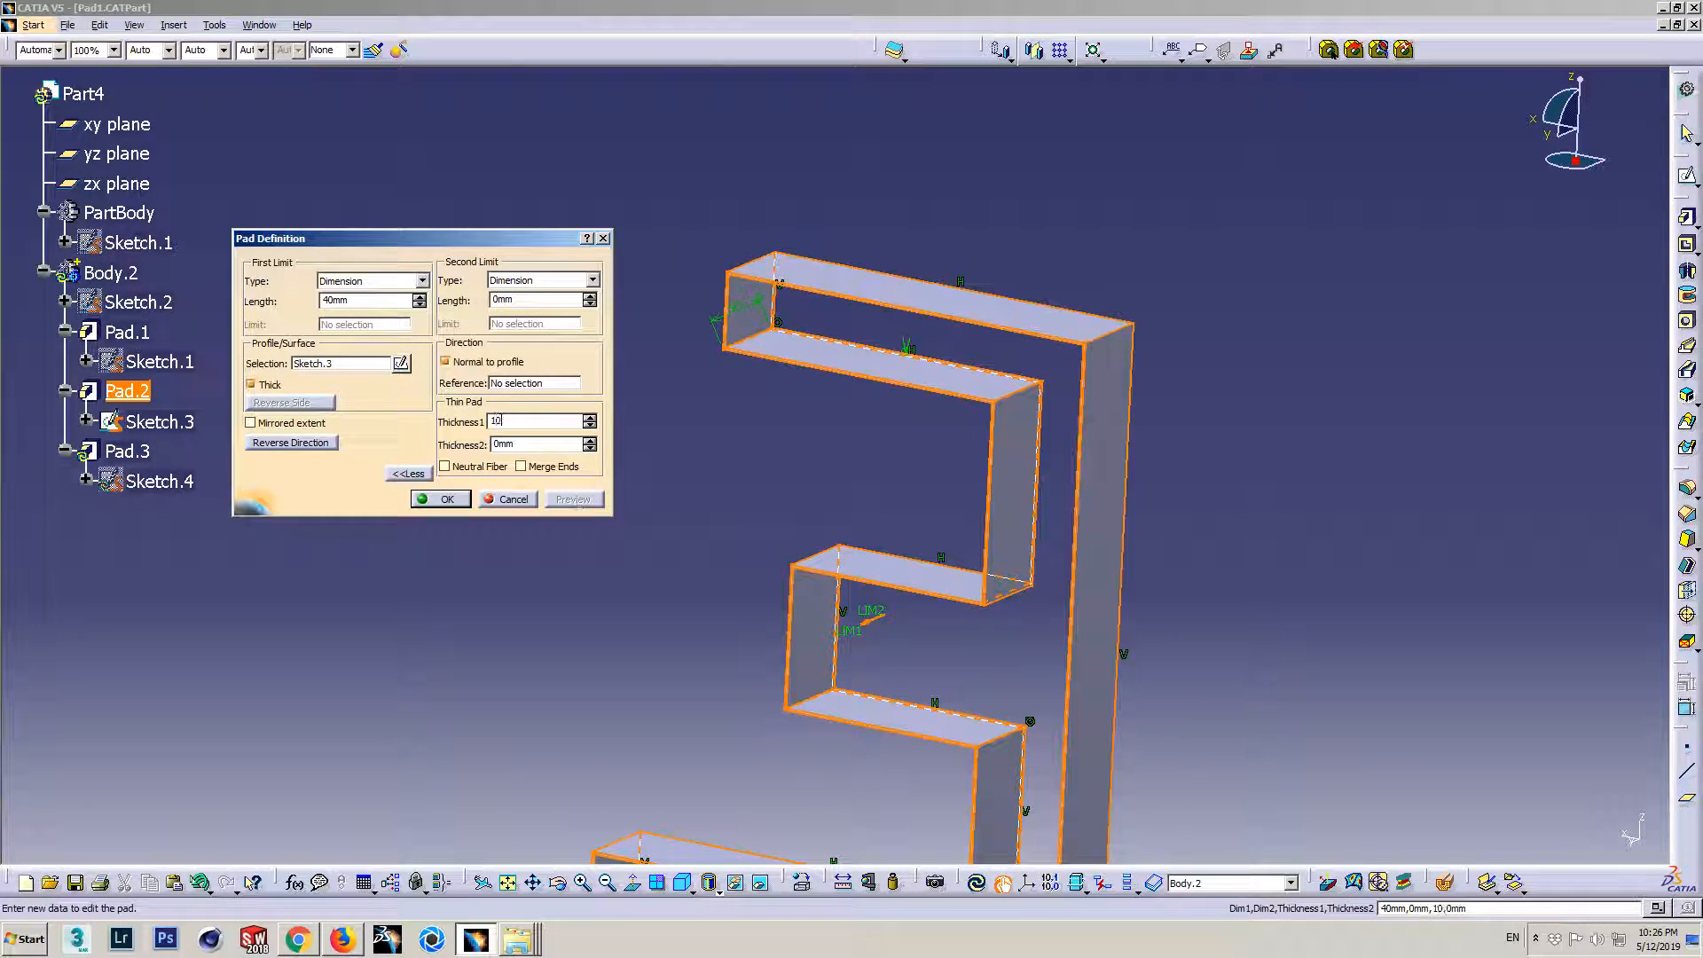
click(580, 506)
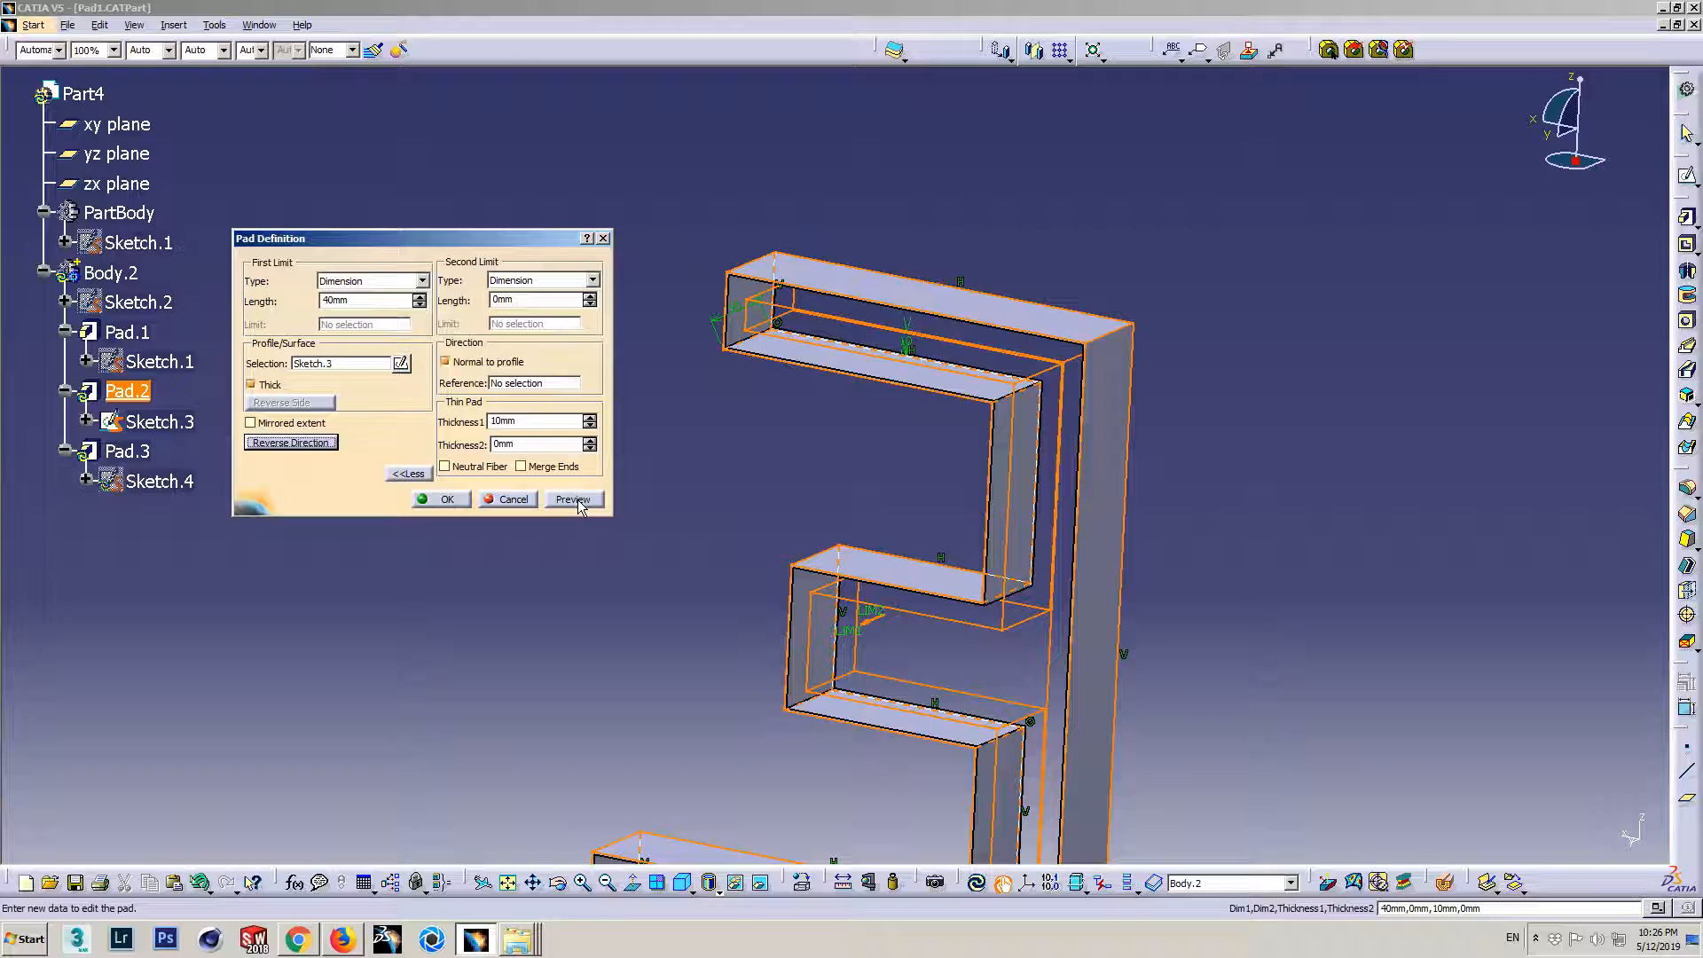
- Set the thin pad's Thickness2 to 10 mm and Thickness1 to 1 mm, and preview the wall offset
mouse_move(905, 567)
middle_down()
mouse_move(900, 524)
mouse_move(928, 543)
middle_up()
drag(530, 422, 483, 423)
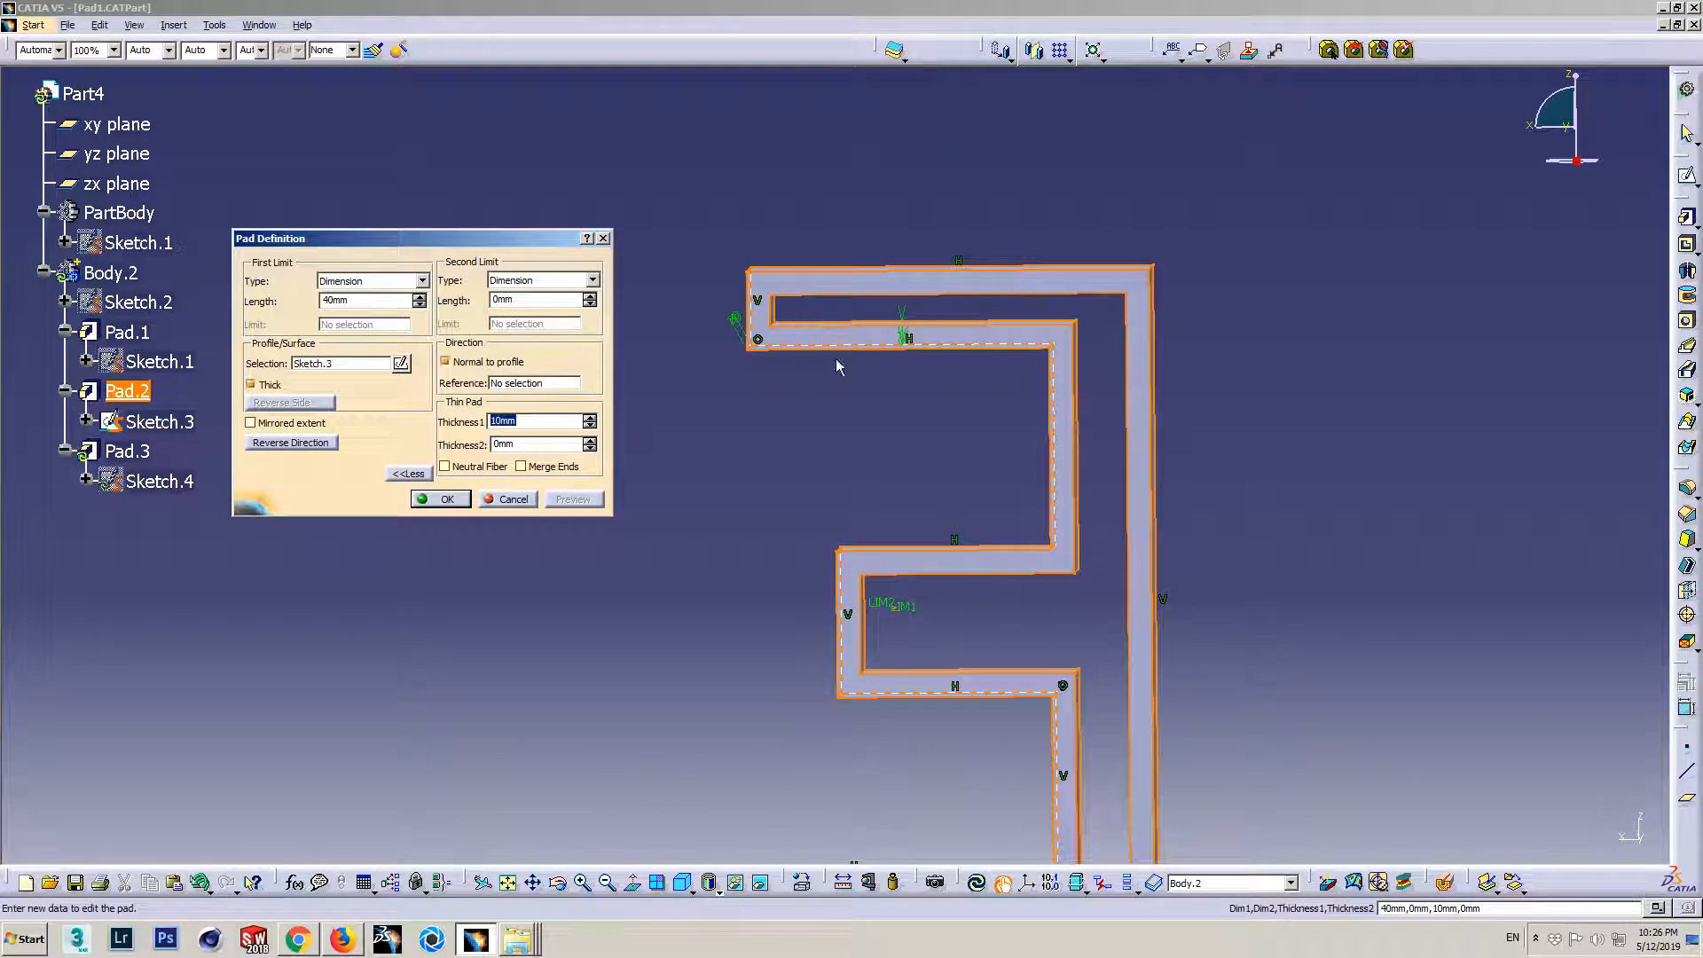
double_click(535, 444)
text(10)
double_click(541, 423)
text(1)
click(569, 499)
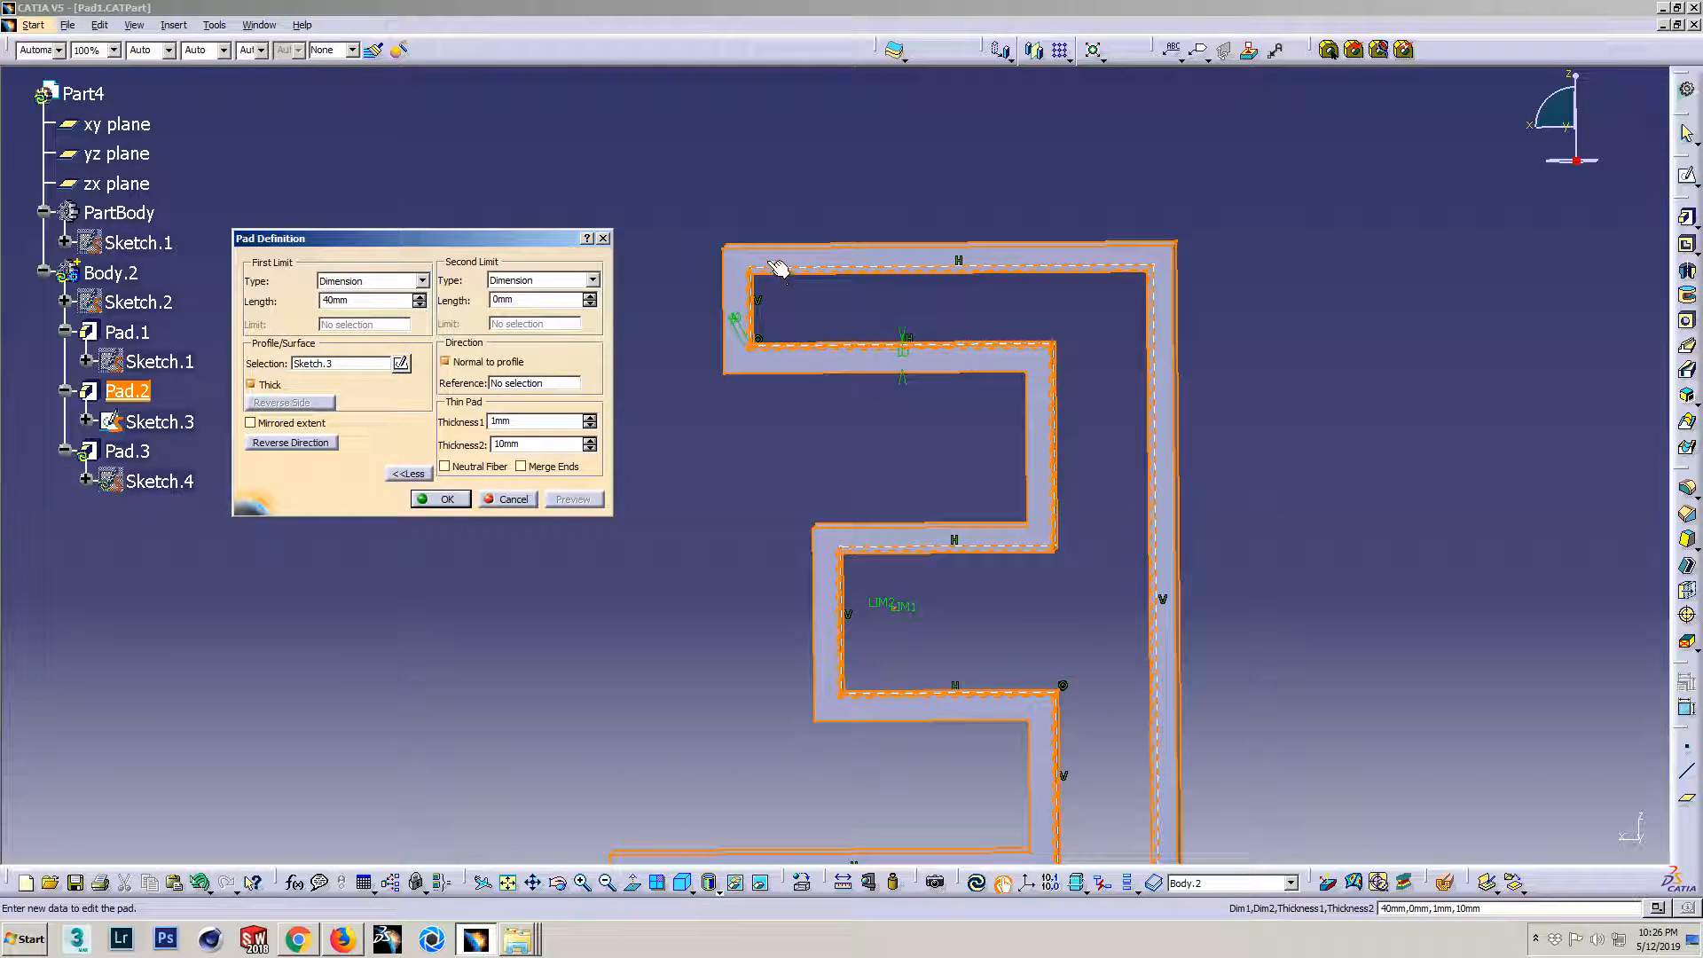
- Enable Neutral Fiber for the thin pad and preview the wall centred on the profile
middle_drag(852, 366, 857, 254)
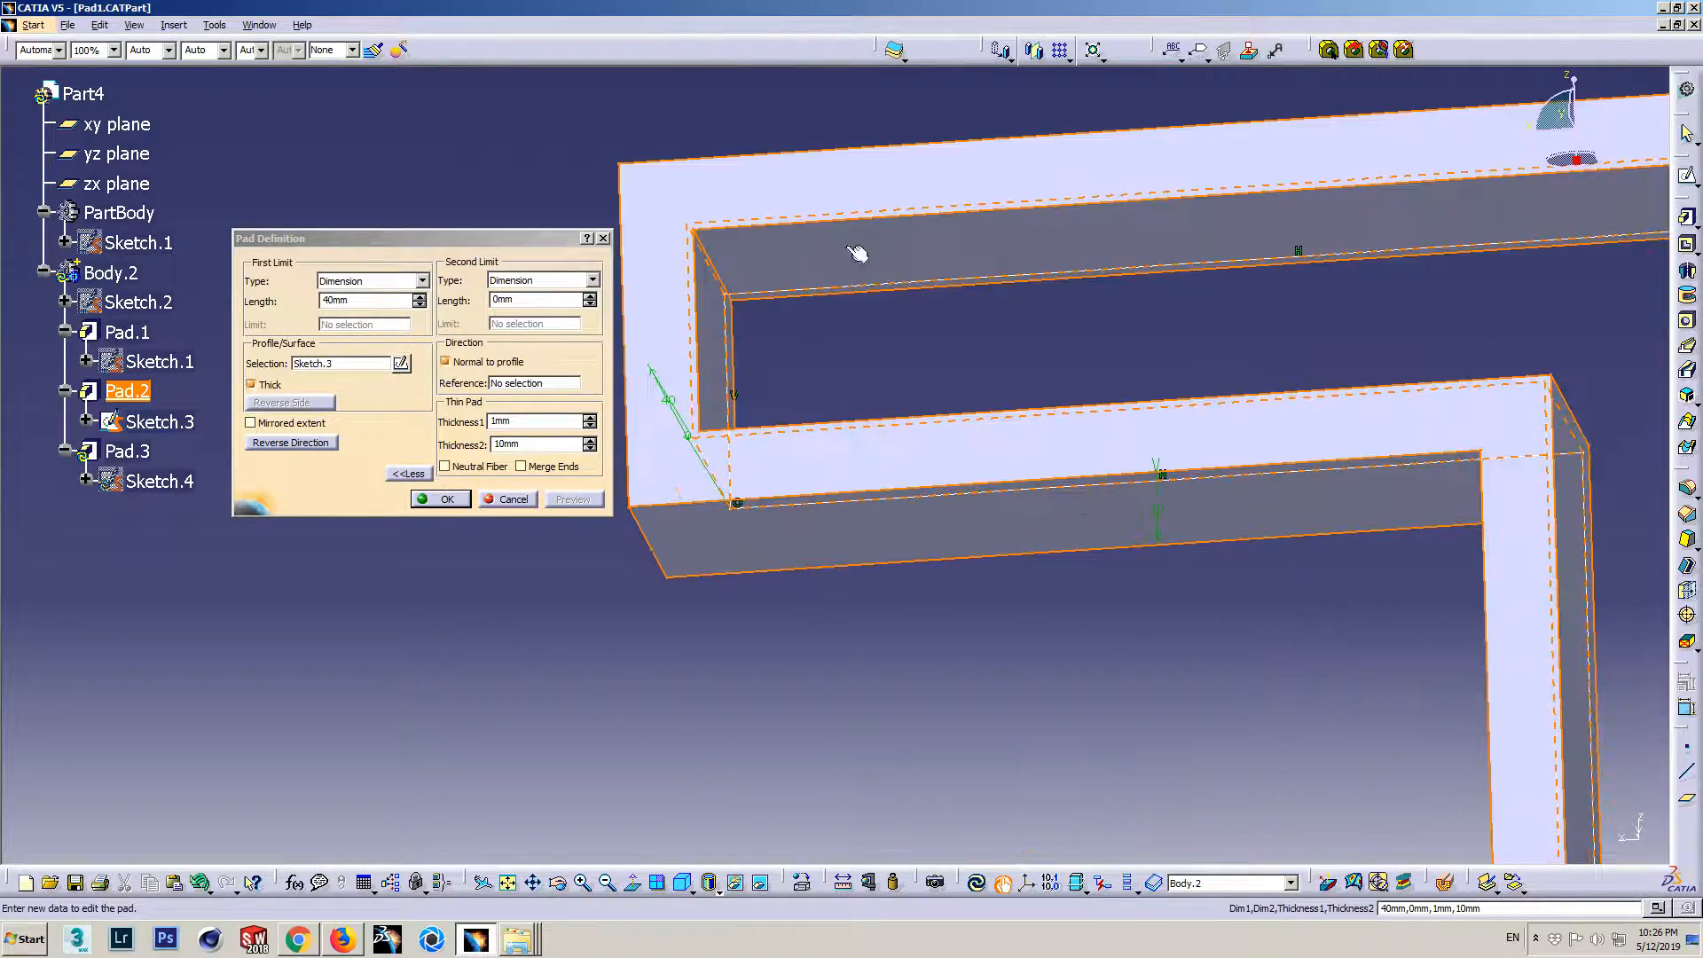
middle_drag(942, 399, 769, 428)
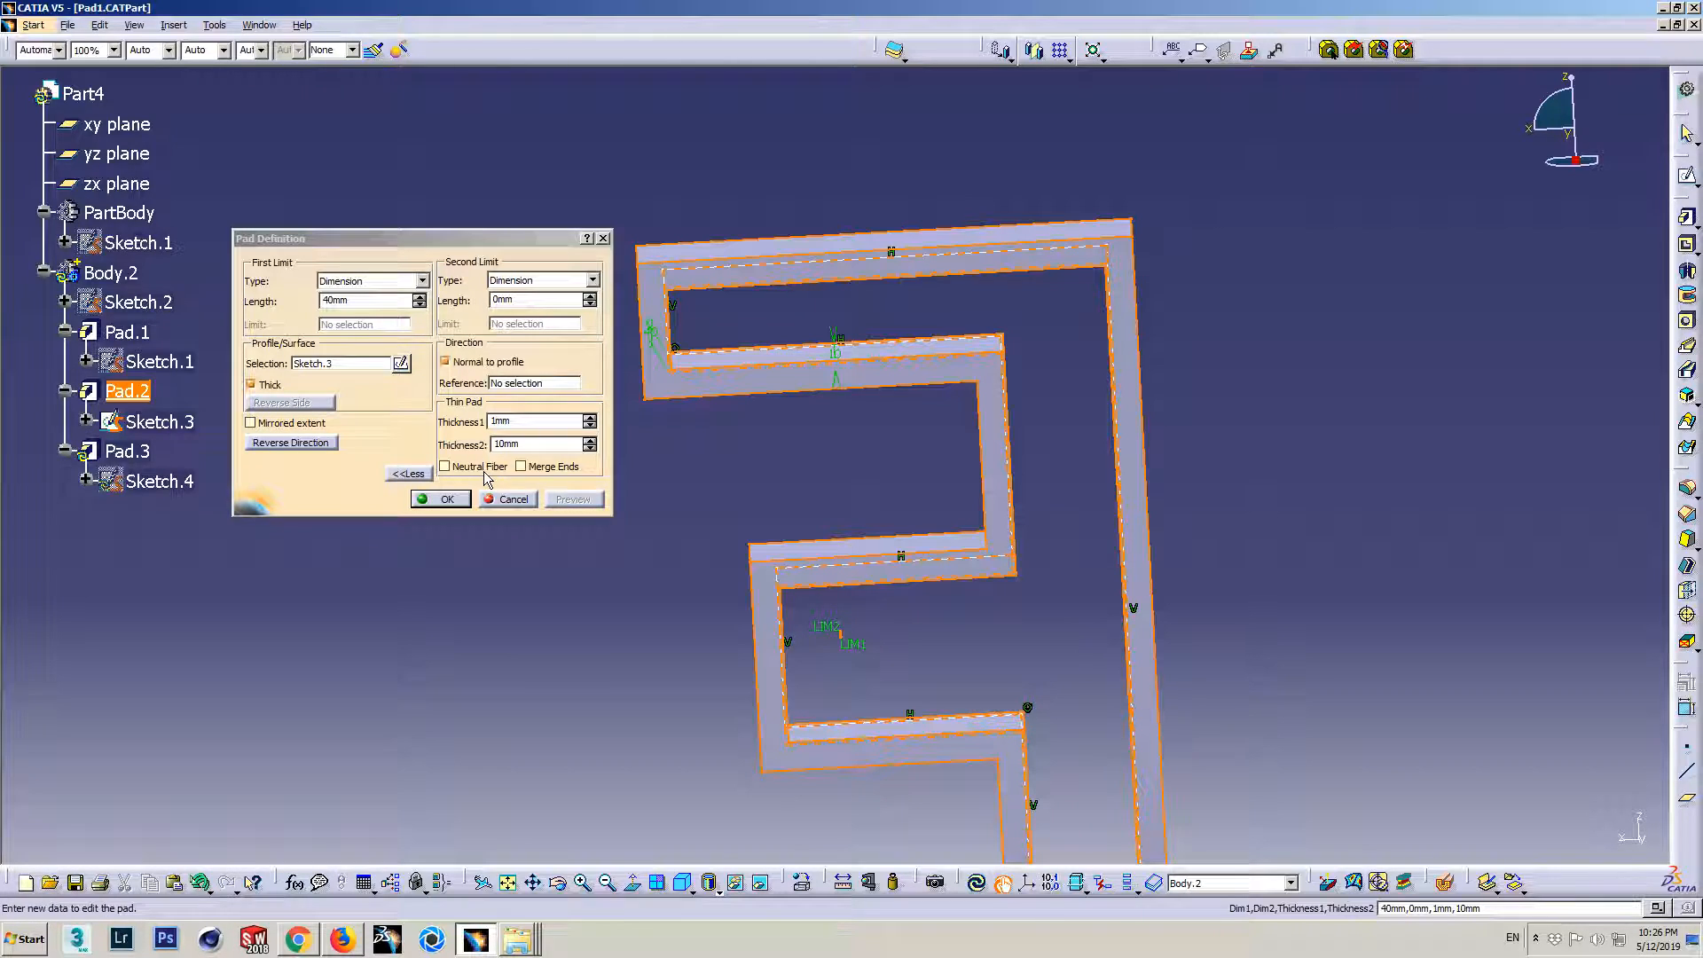
click(484, 470)
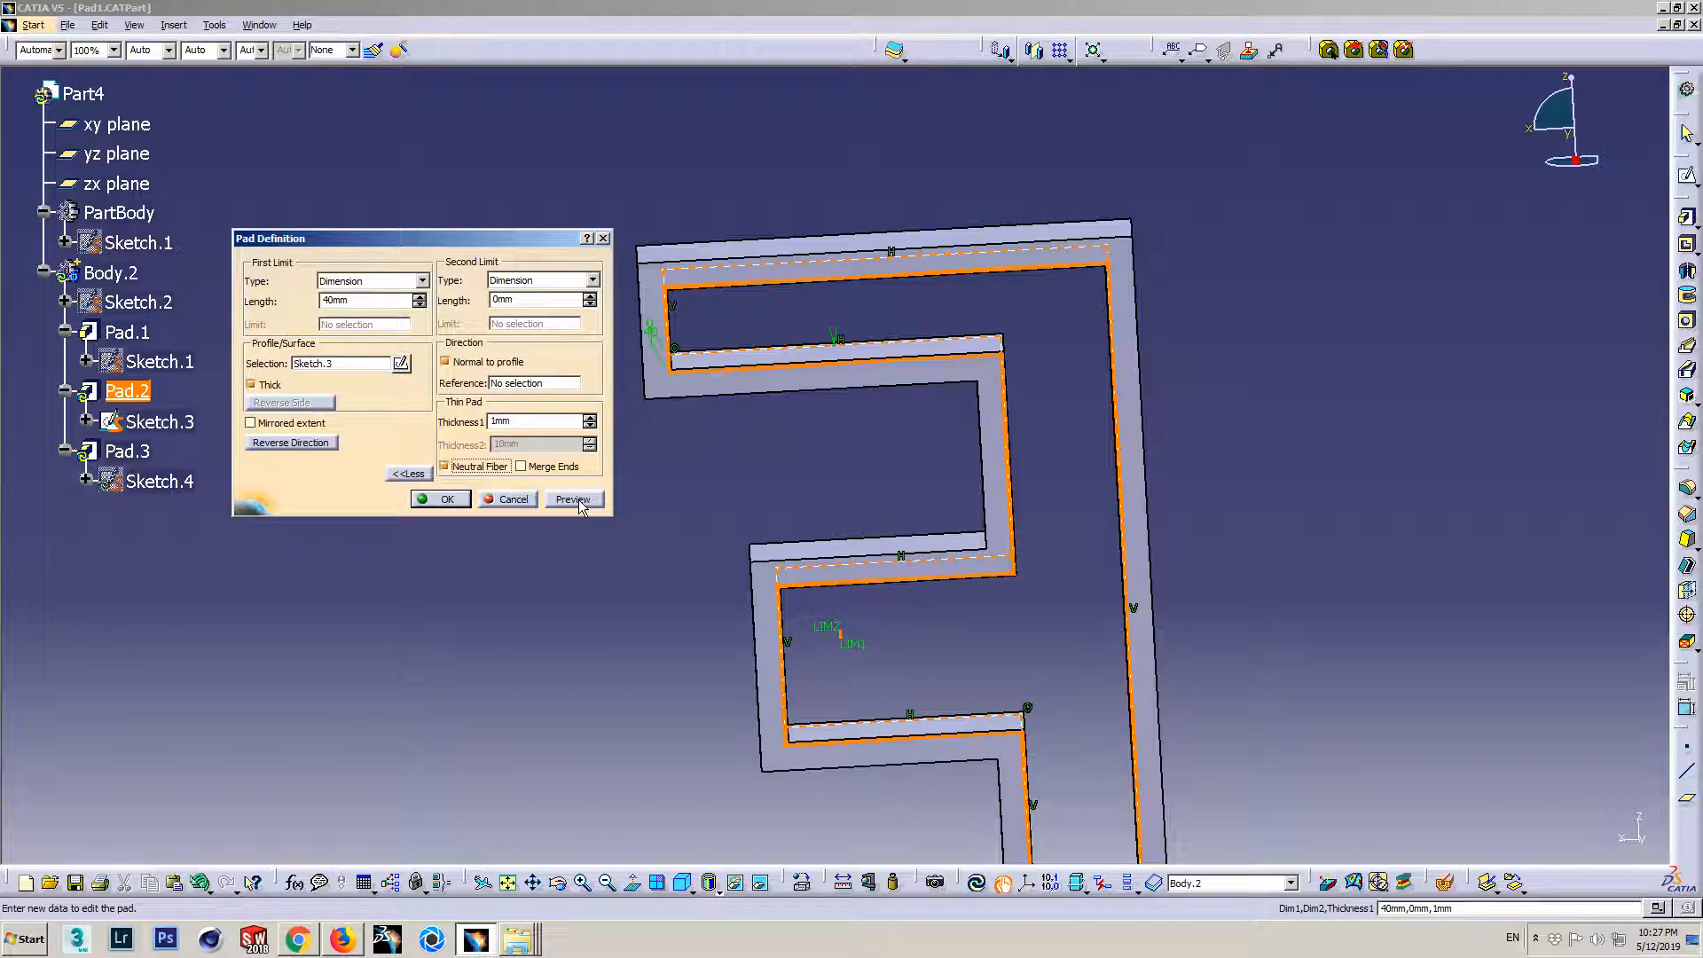
click(573, 499)
middle_drag(798, 399, 843, 429)
middle_drag(1042, 763, 967, 537)
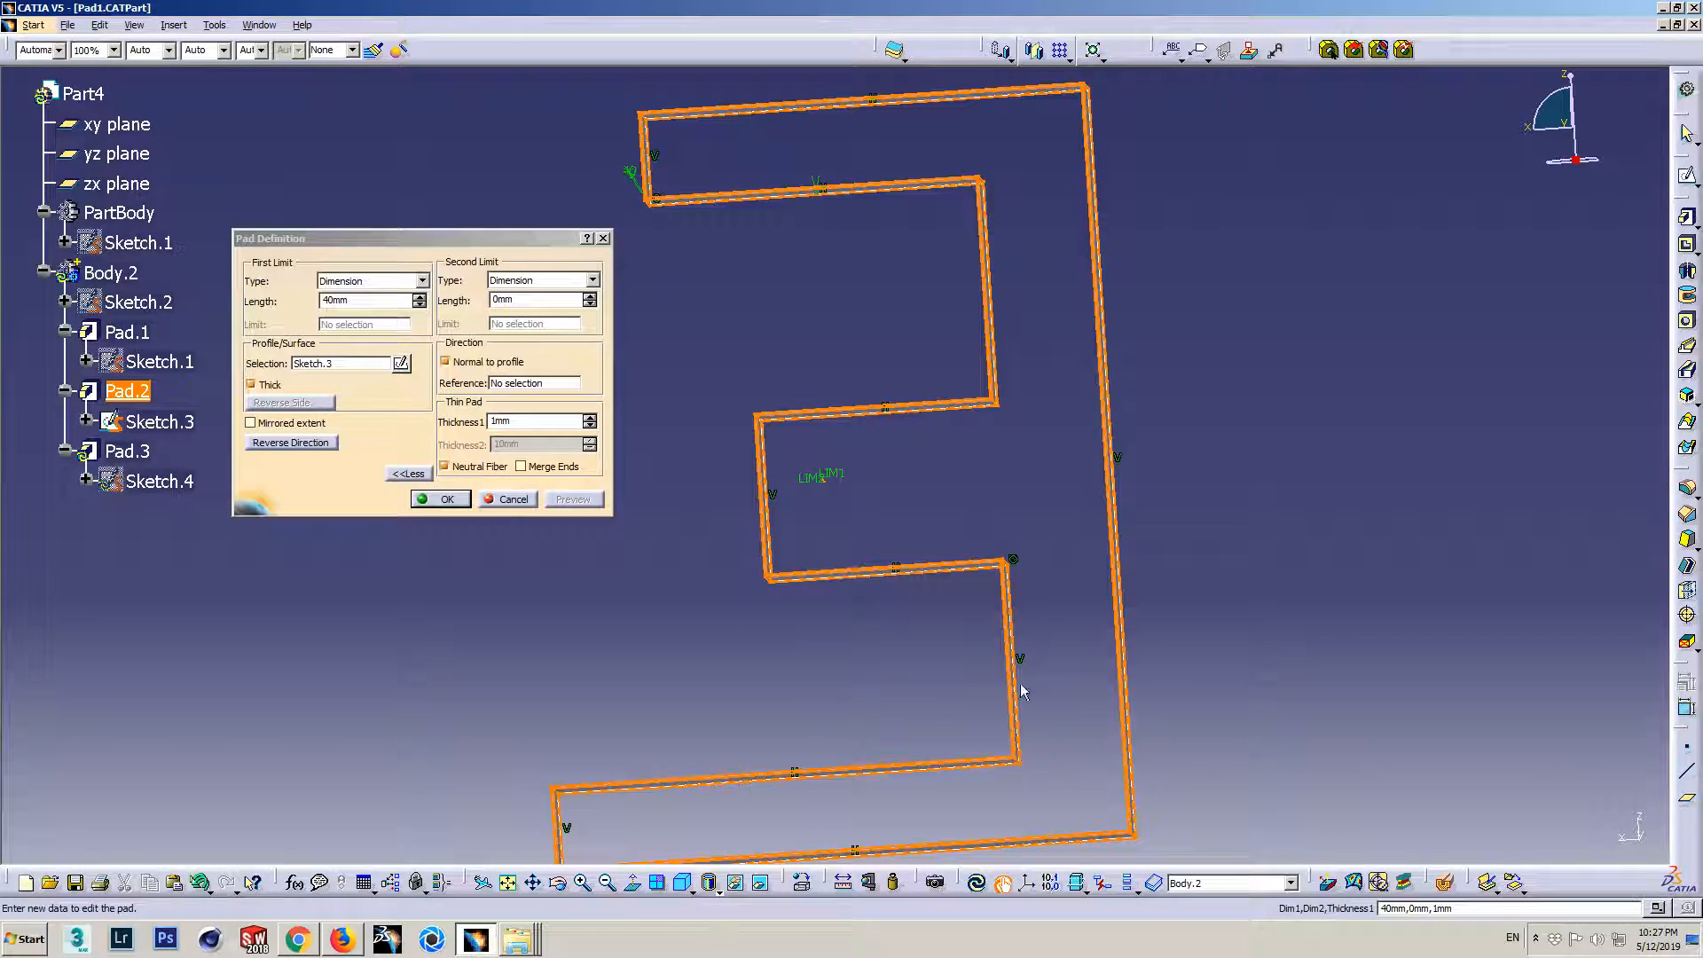
- Set the neutral-fiber wall's Thickness1 to 5 mm and preview it
double_click(528, 421)
text(5)
click(568, 501)
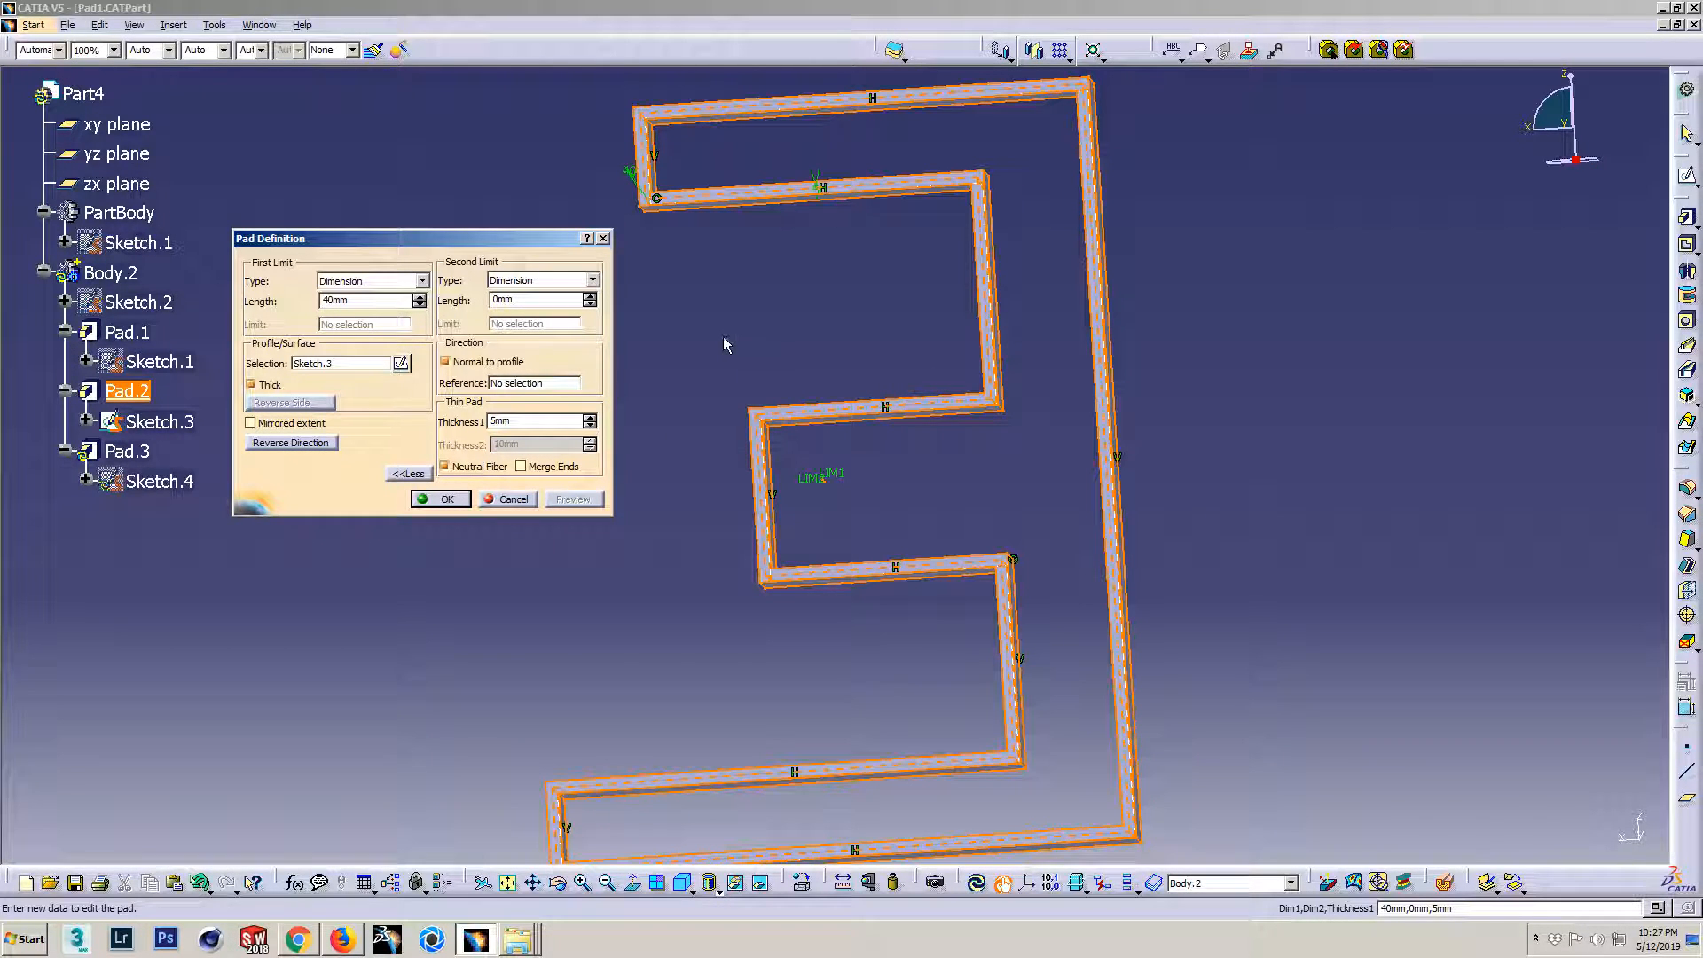
middle_drag(924, 300, 965, 493)
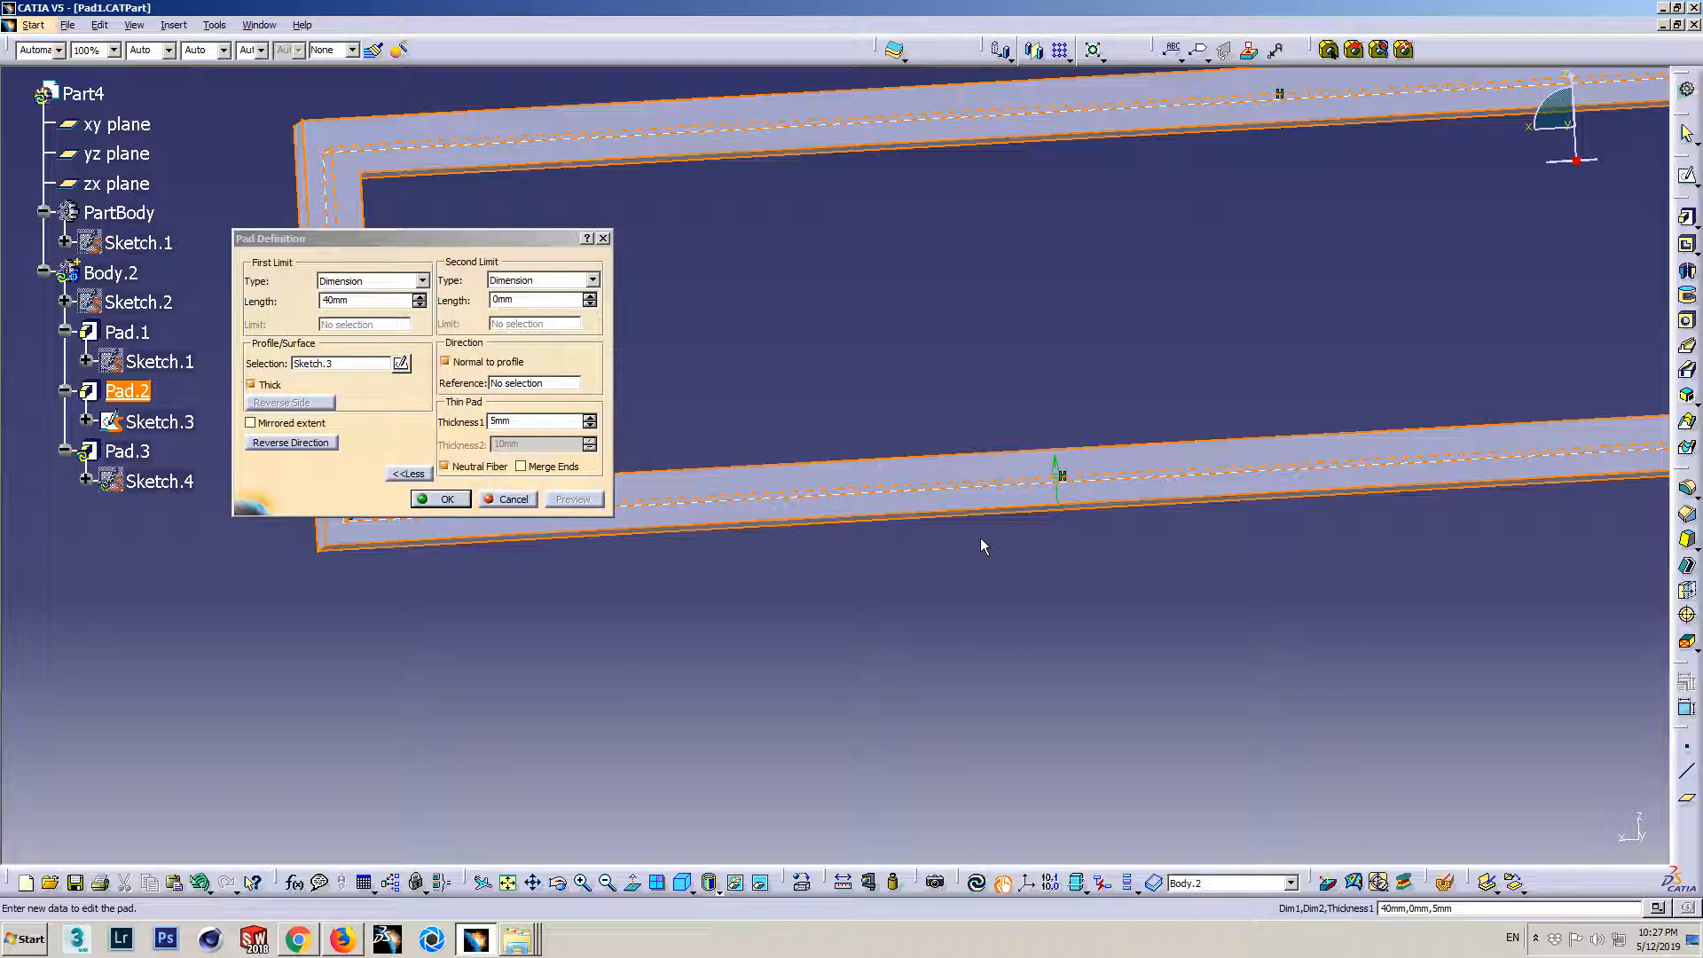
middle_drag(1019, 483, 843, 448)
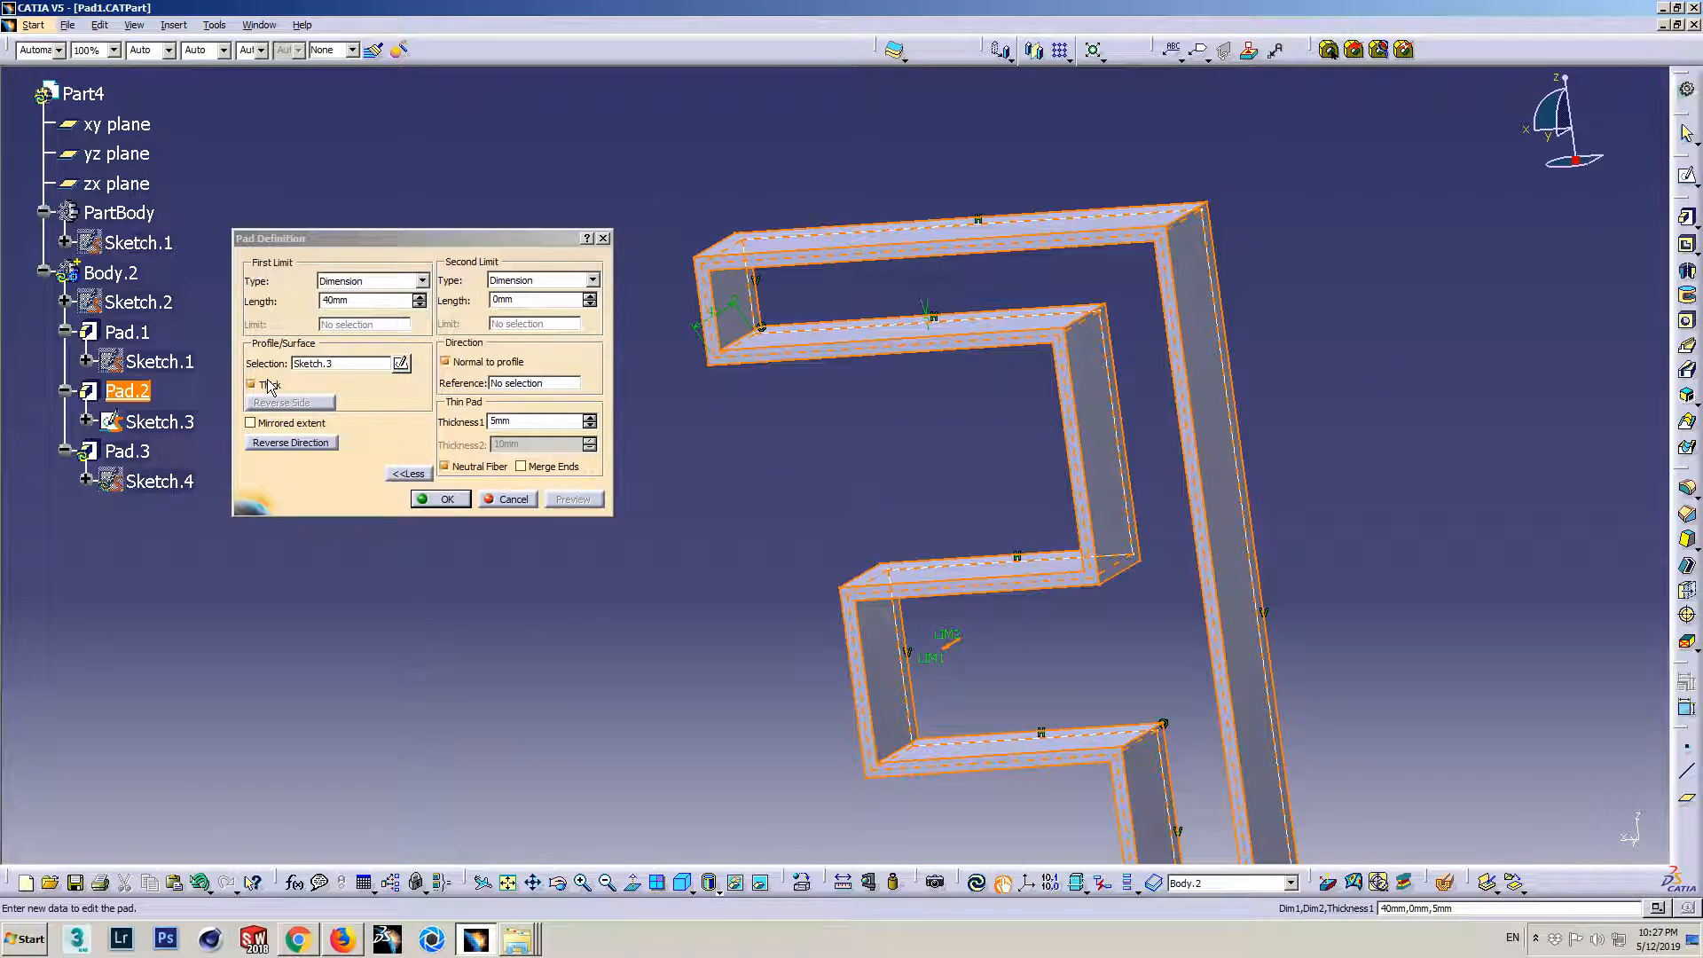
- Accept the comb's thin pad definition, update the part and close the update diagnosis
click(446, 499)
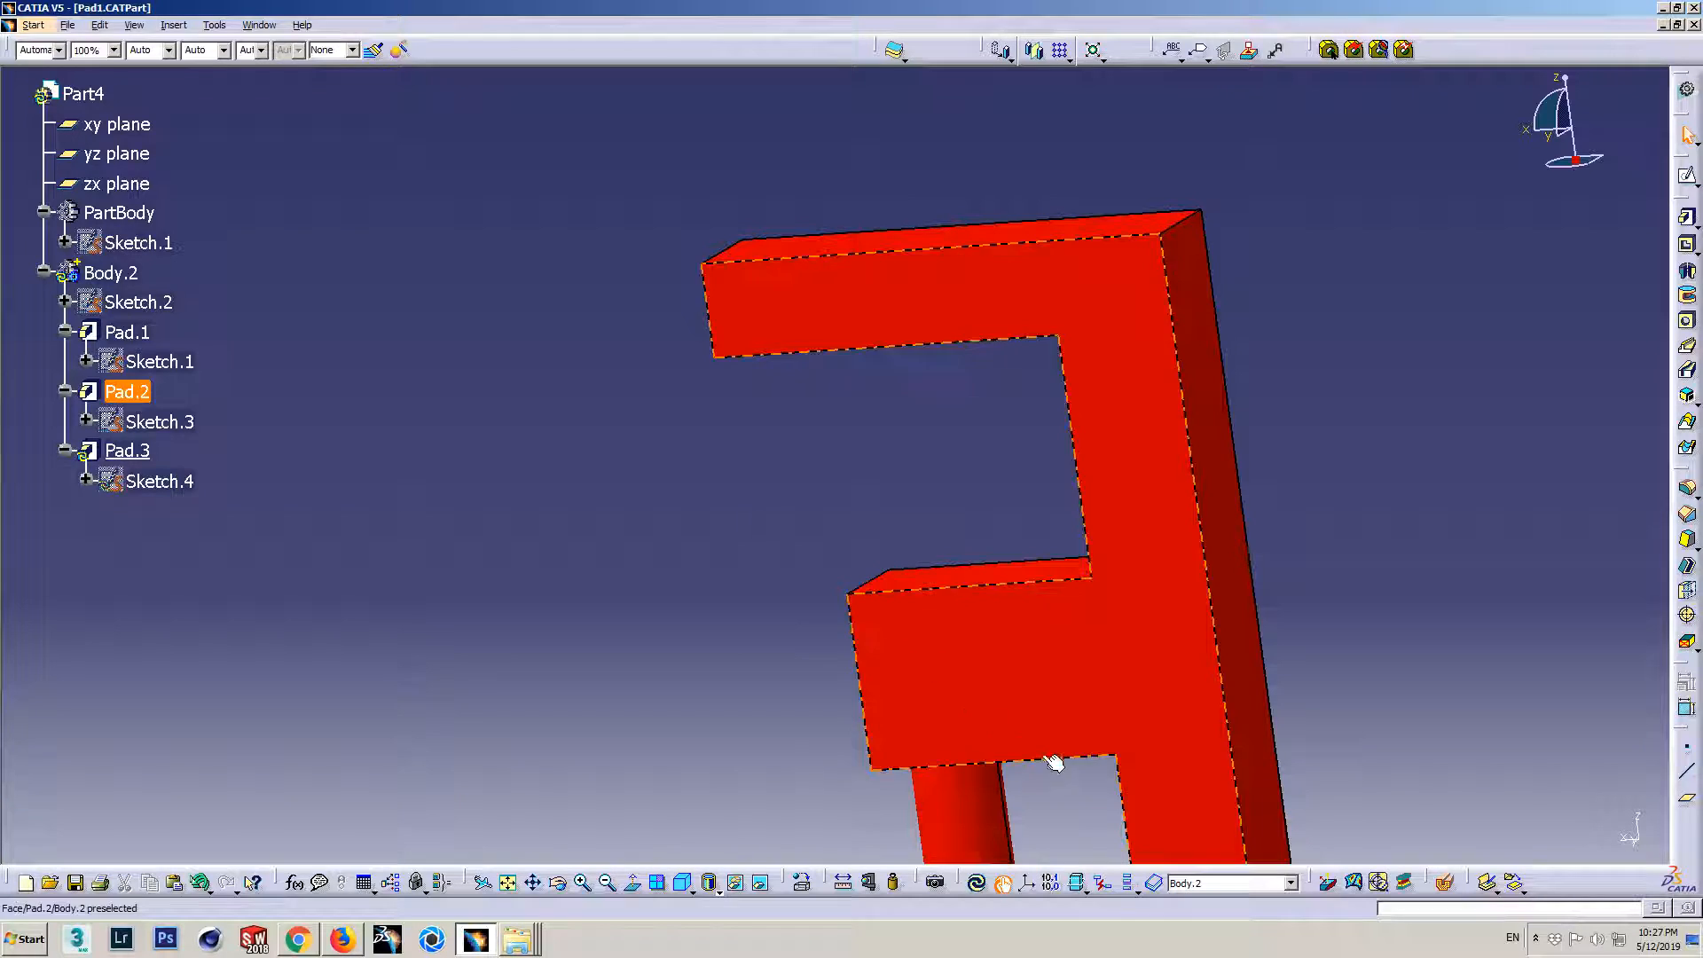
click(979, 885)
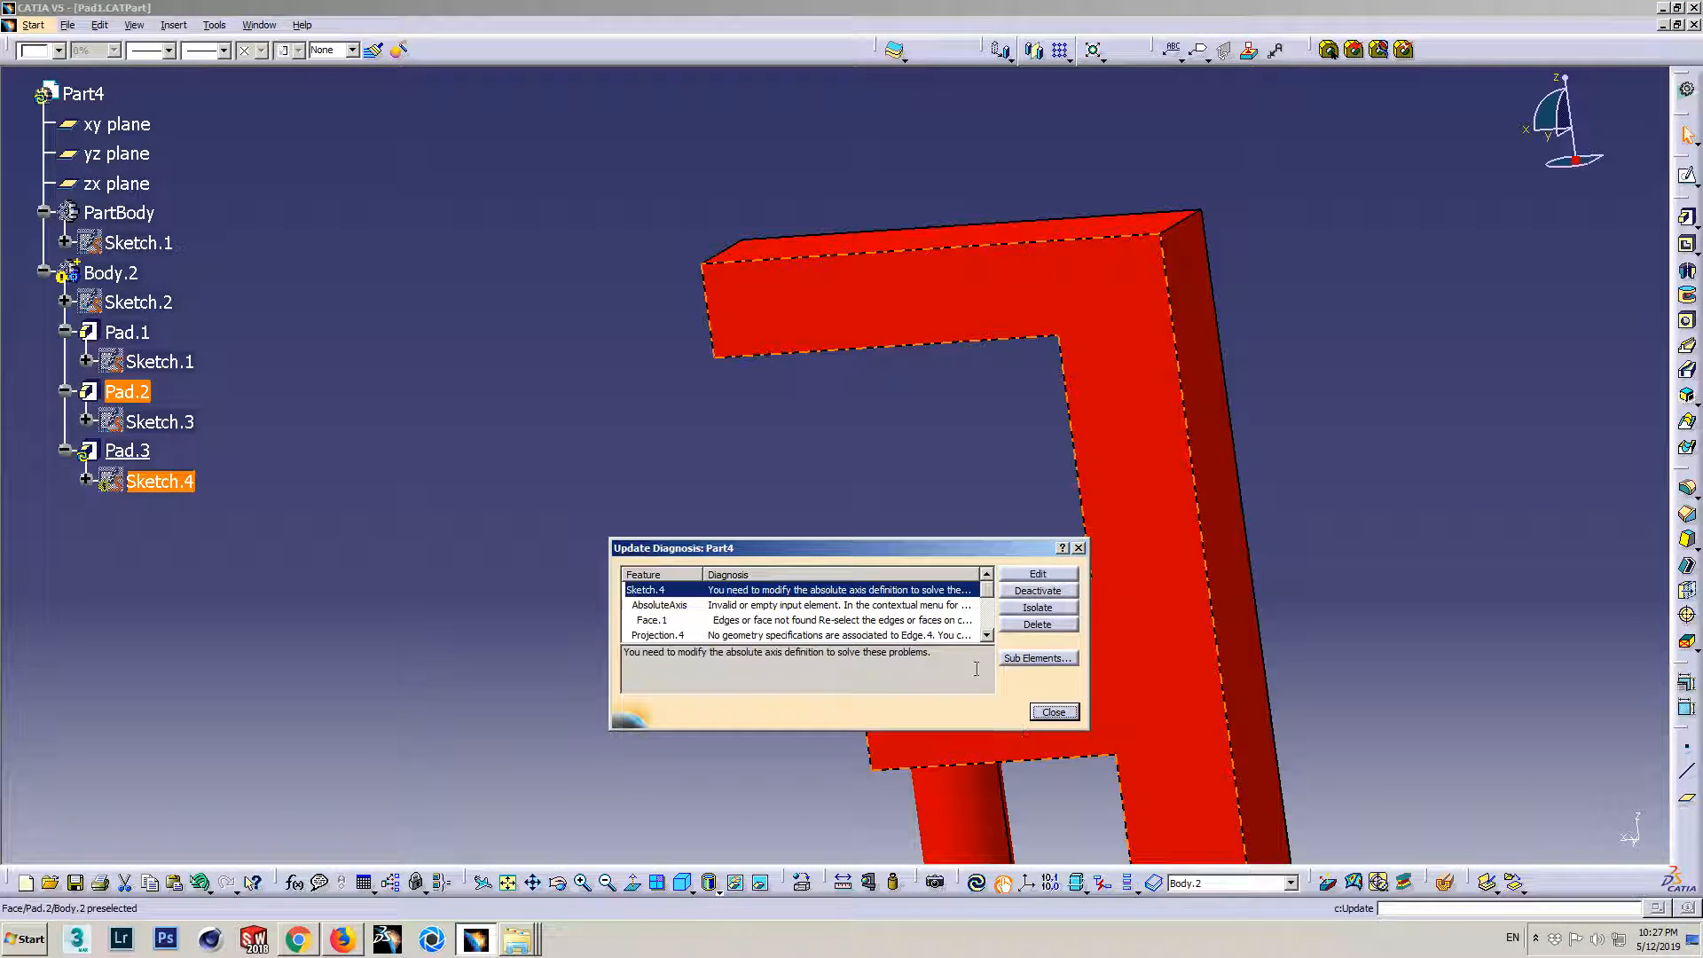
click(1052, 712)
- Open the cylindrical pad's circle sketch for editing
middle_drag(967, 683, 850, 427)
double_click(155, 482)
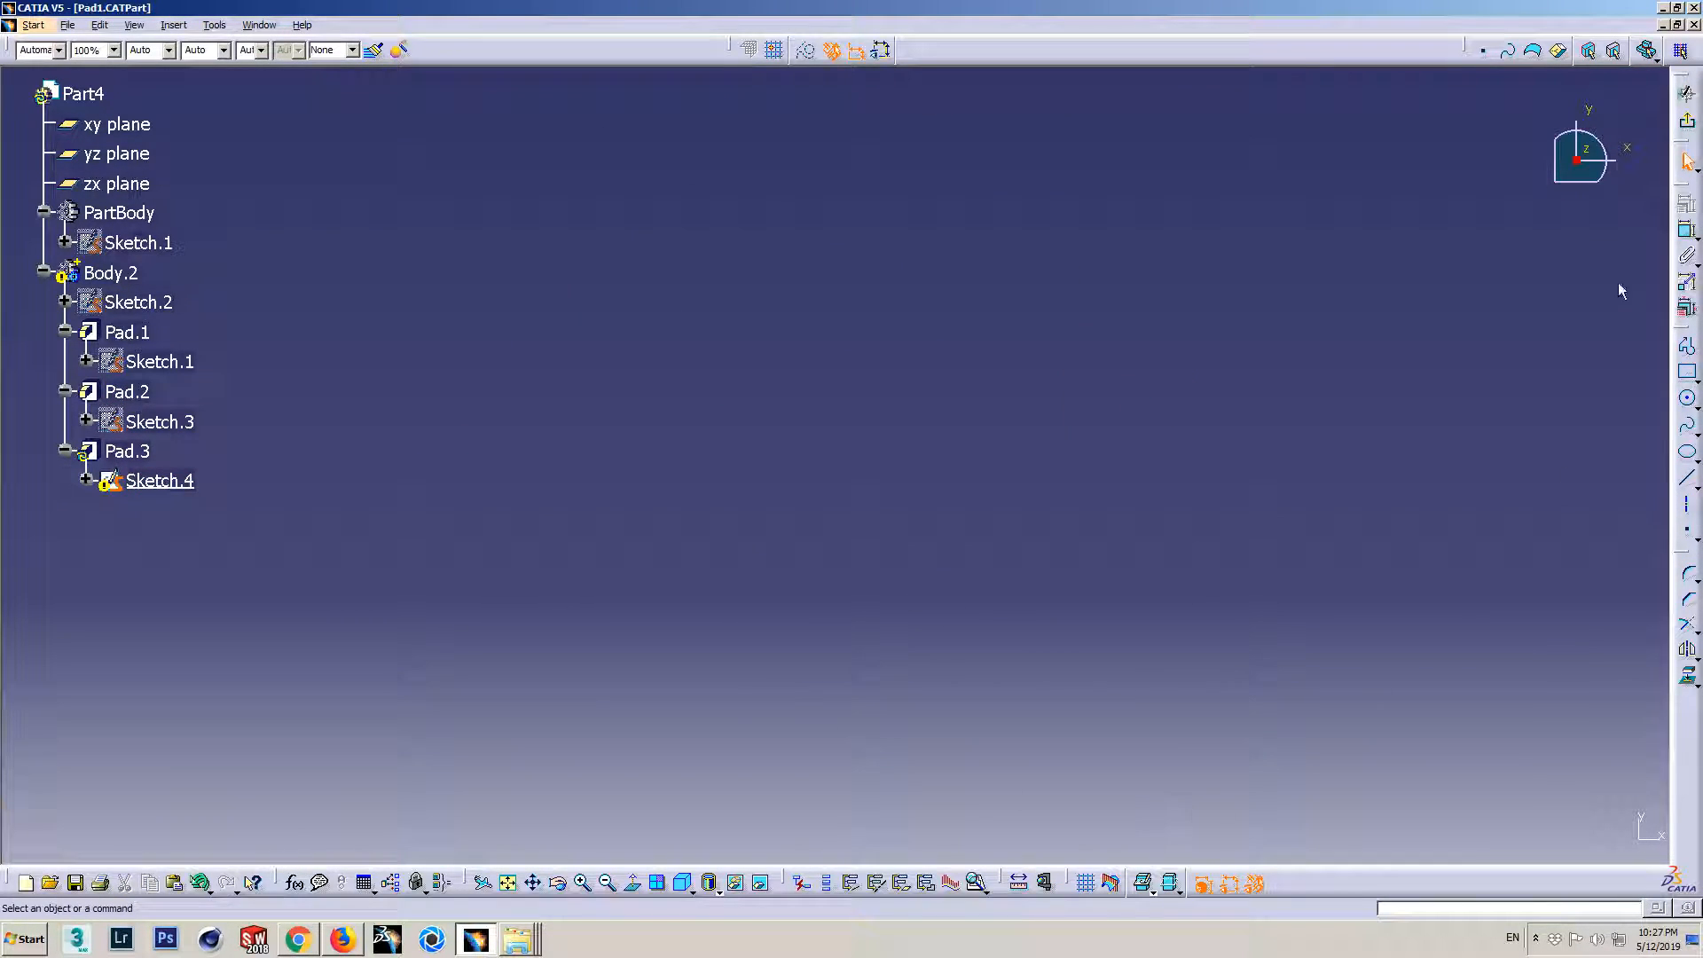
click(508, 883)
- Delete the outdated projected edges at the lowest arm from the circle sketch
mouse_move(802, 490)
middle_down()
mouse_move(822, 388)
mouse_move(739, 562)
mouse_move(828, 733)
mouse_move(931, 456)
mouse_move(646, 612)
mouse_move(691, 476)
mouse_move(578, 512)
middle_up()
drag(579, 512, 582, 512)
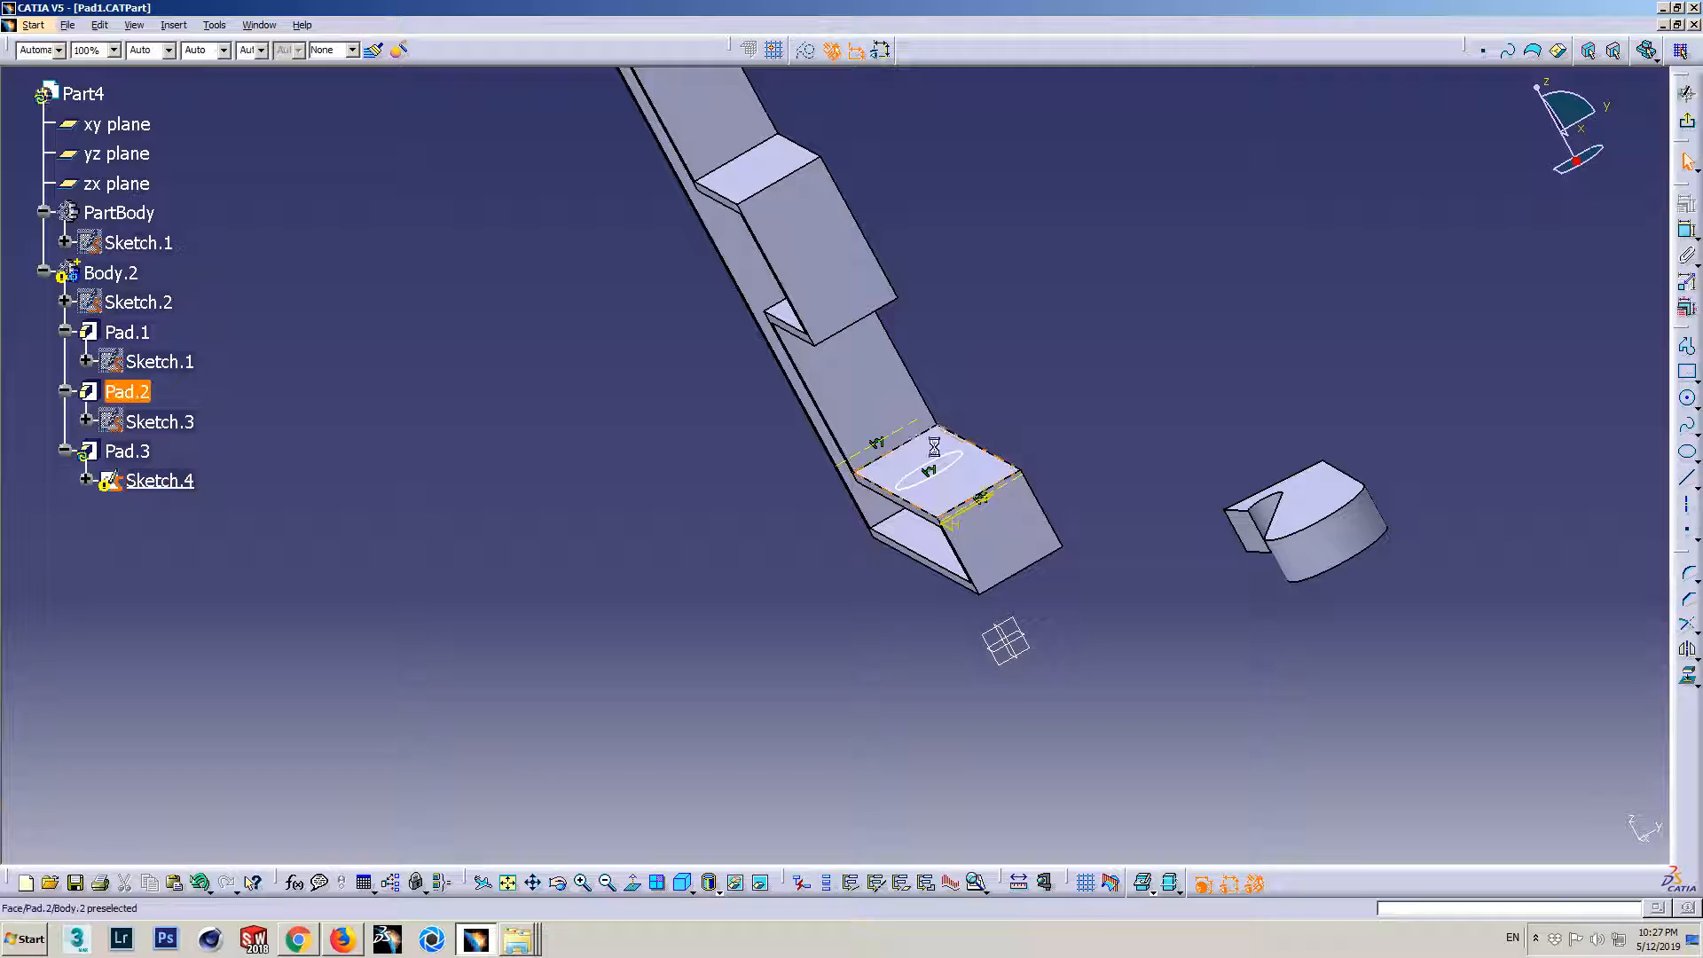
middle_drag(923, 557, 1312, 461)
click(1315, 462)
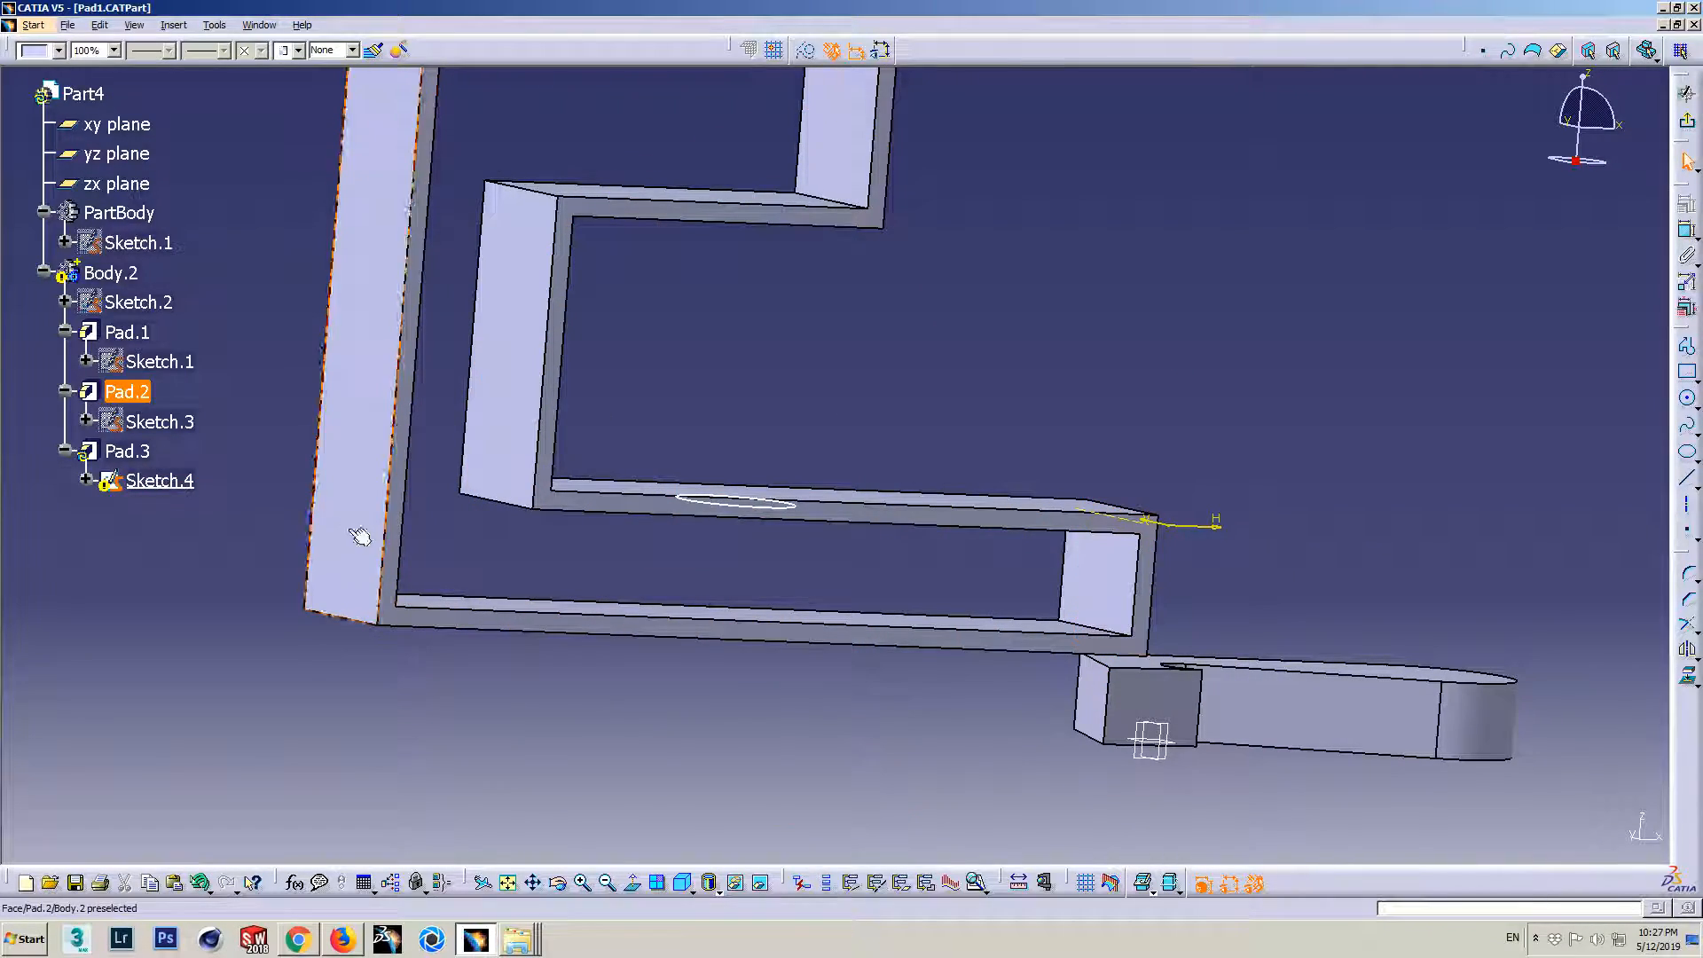
click(943, 561)
mouse_move(1068, 460)
middle_down()
mouse_move(737, 630)
mouse_move(705, 627)
middle_up()
mouse_move(1066, 561)
middle_down()
mouse_move(905, 570)
mouse_move(852, 381)
middle_up()
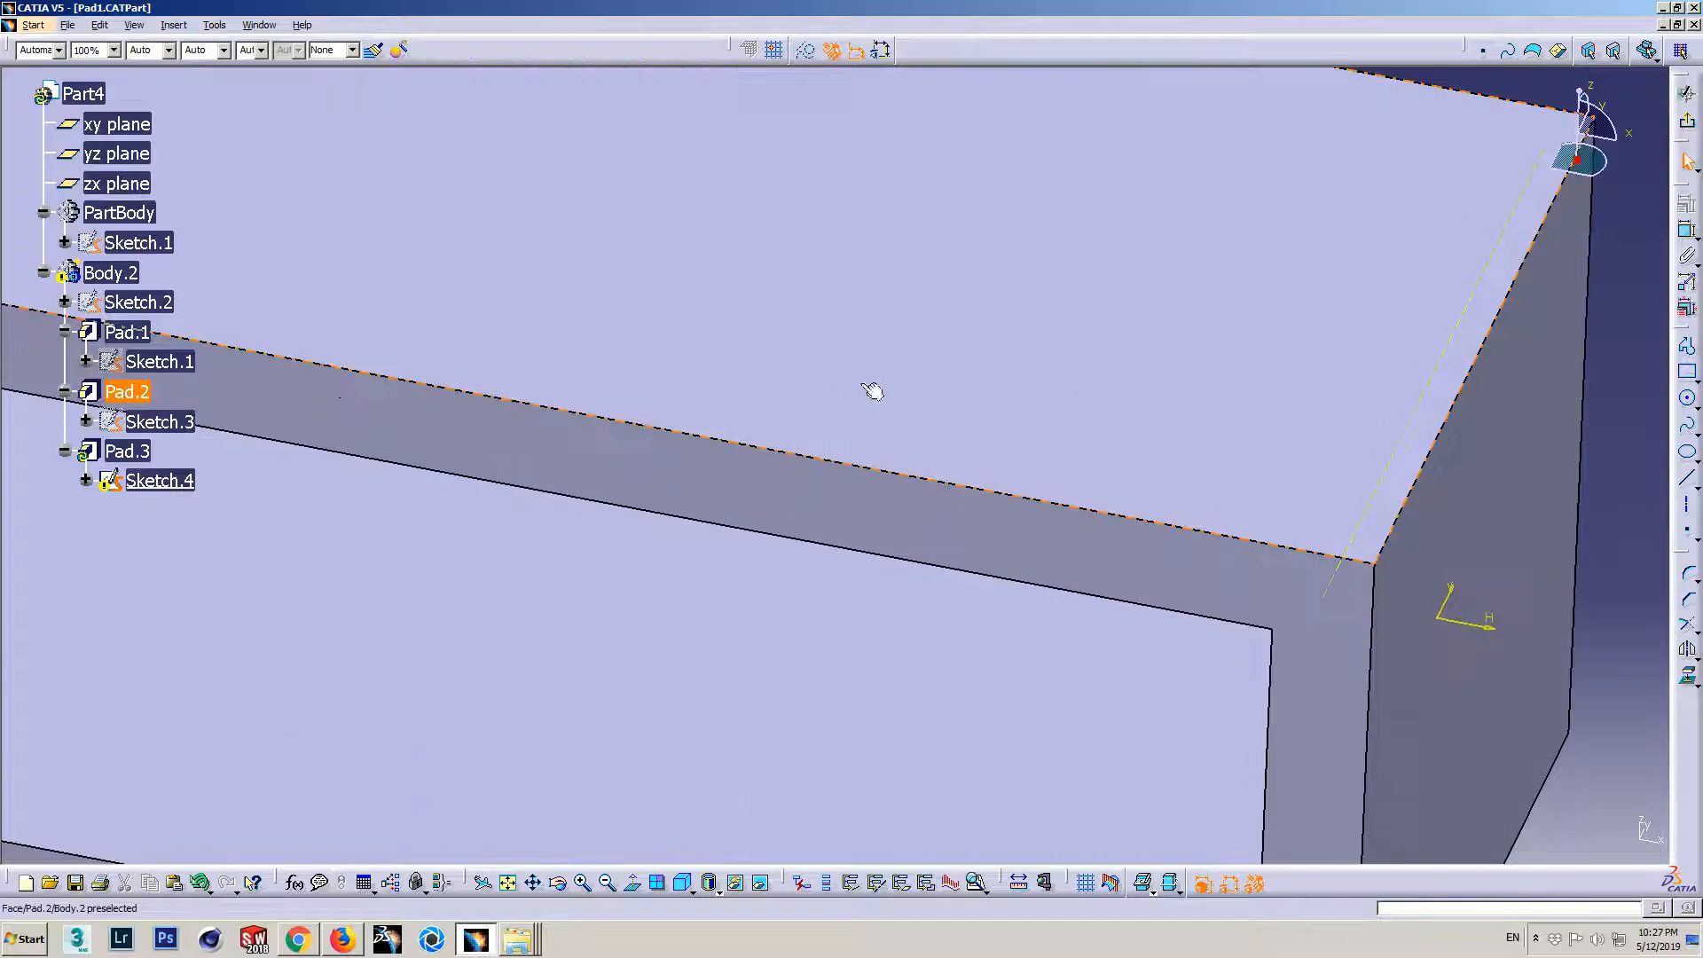
click(1355, 543)
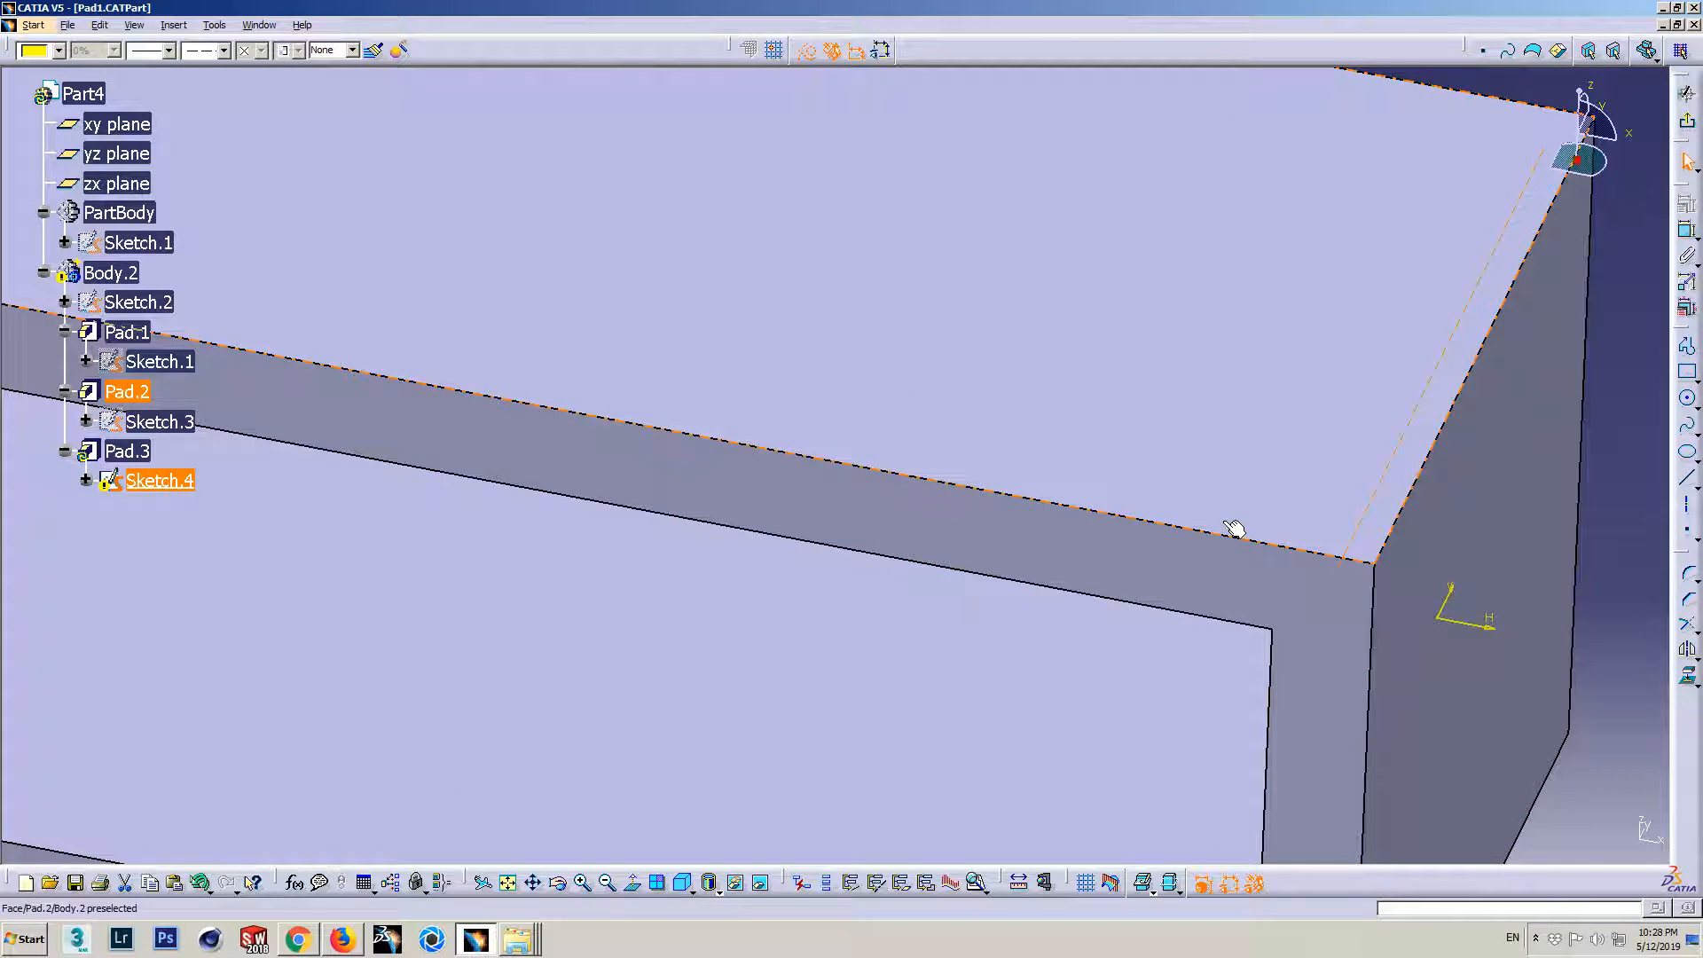
key(Escape)
- Constrain the circle's centre midway between the lowest arm's end face and the comb's outer back face, and exit the sketch
middle_drag(942, 374, 818, 508)
mouse_move(696, 475)
middle_down()
mouse_move(931, 538)
mouse_move(877, 468)
mouse_move(977, 429)
mouse_move(863, 490)
mouse_move(400, 407)
middle_up()
click(884, 471)
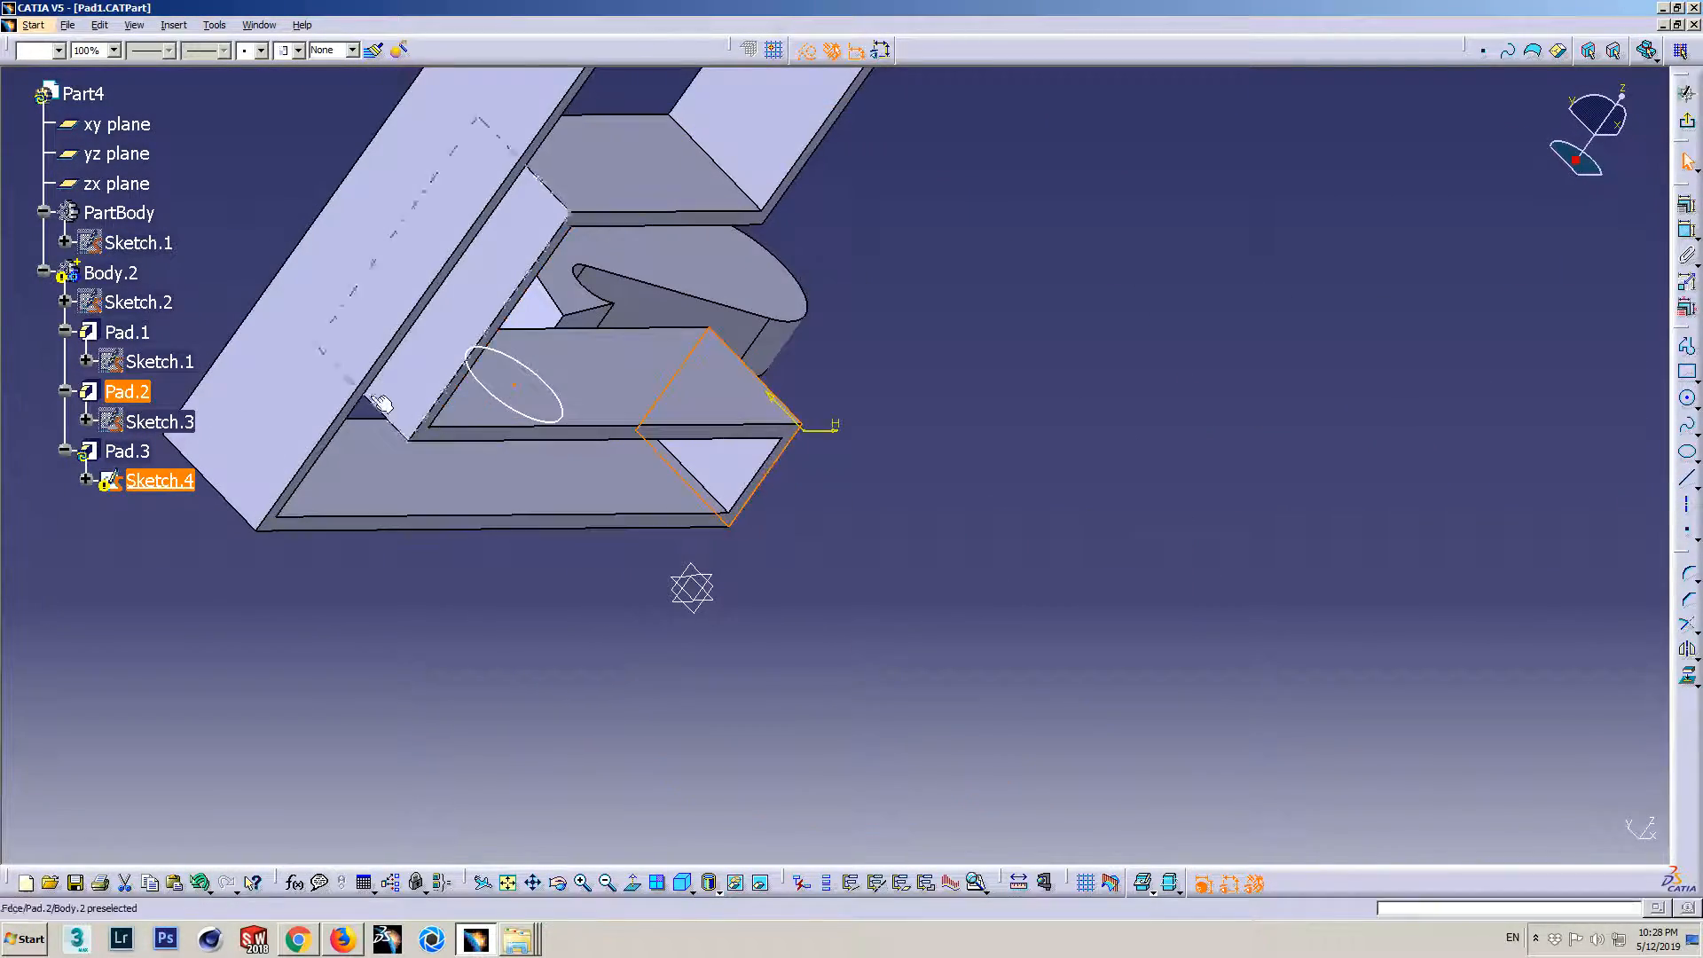
middle_drag(951, 466, 993, 467)
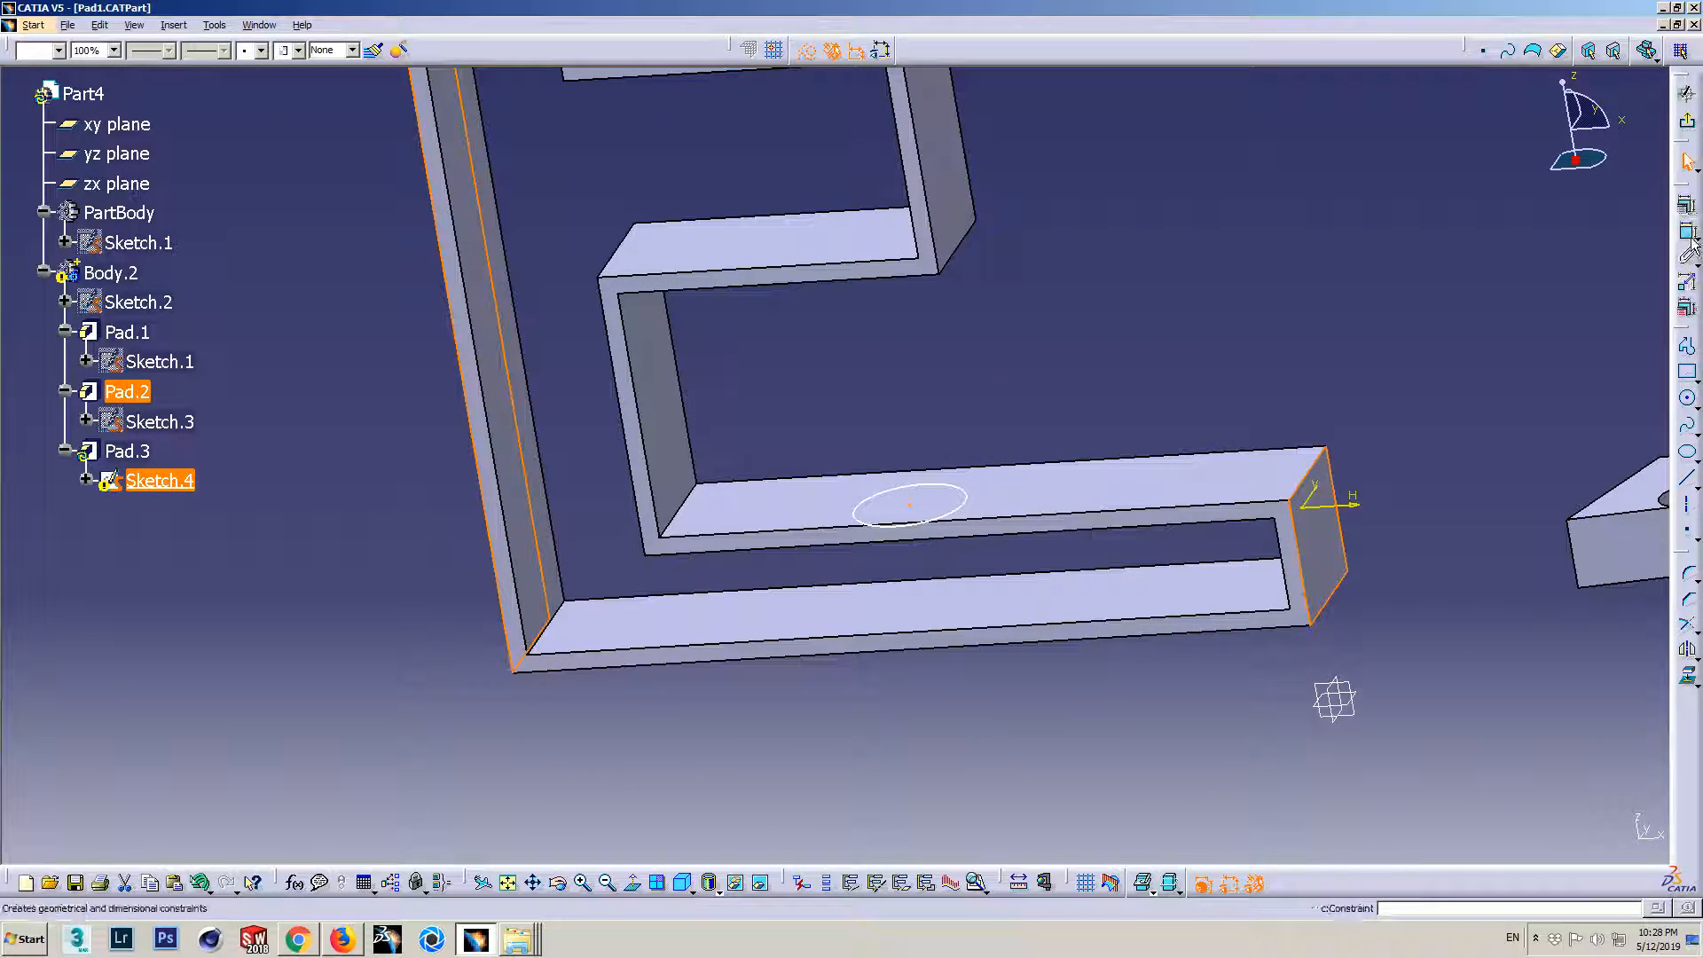
click(1687, 205)
click(1396, 685)
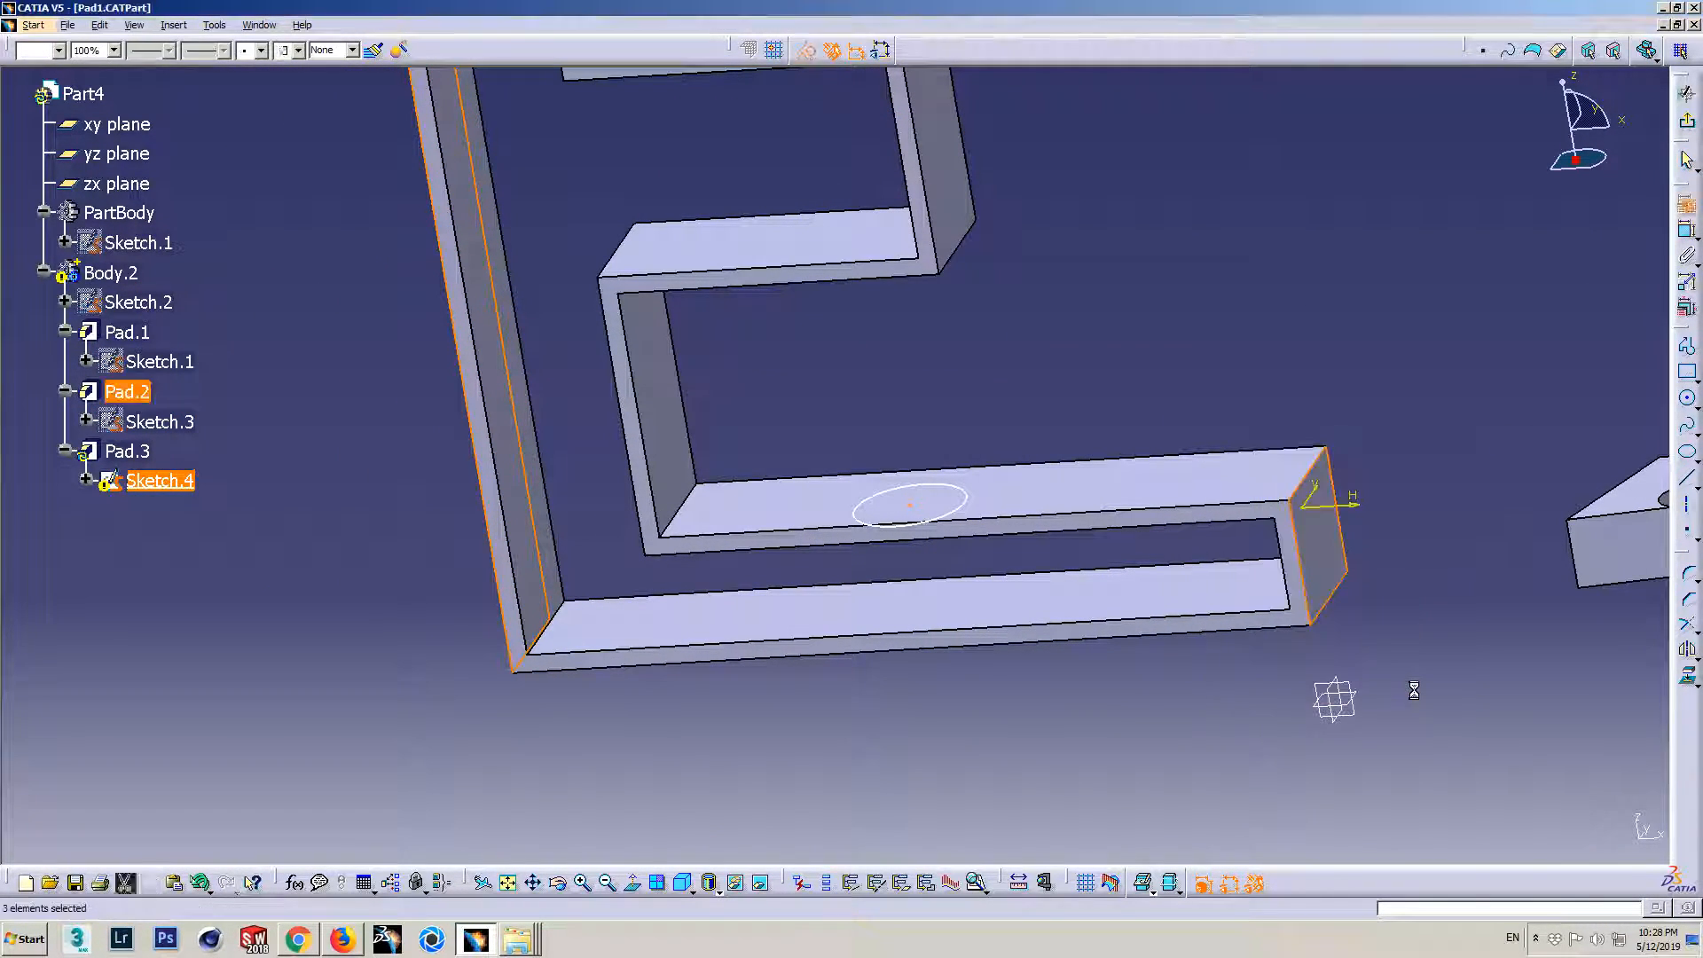
middle_drag(562, 544, 735, 557)
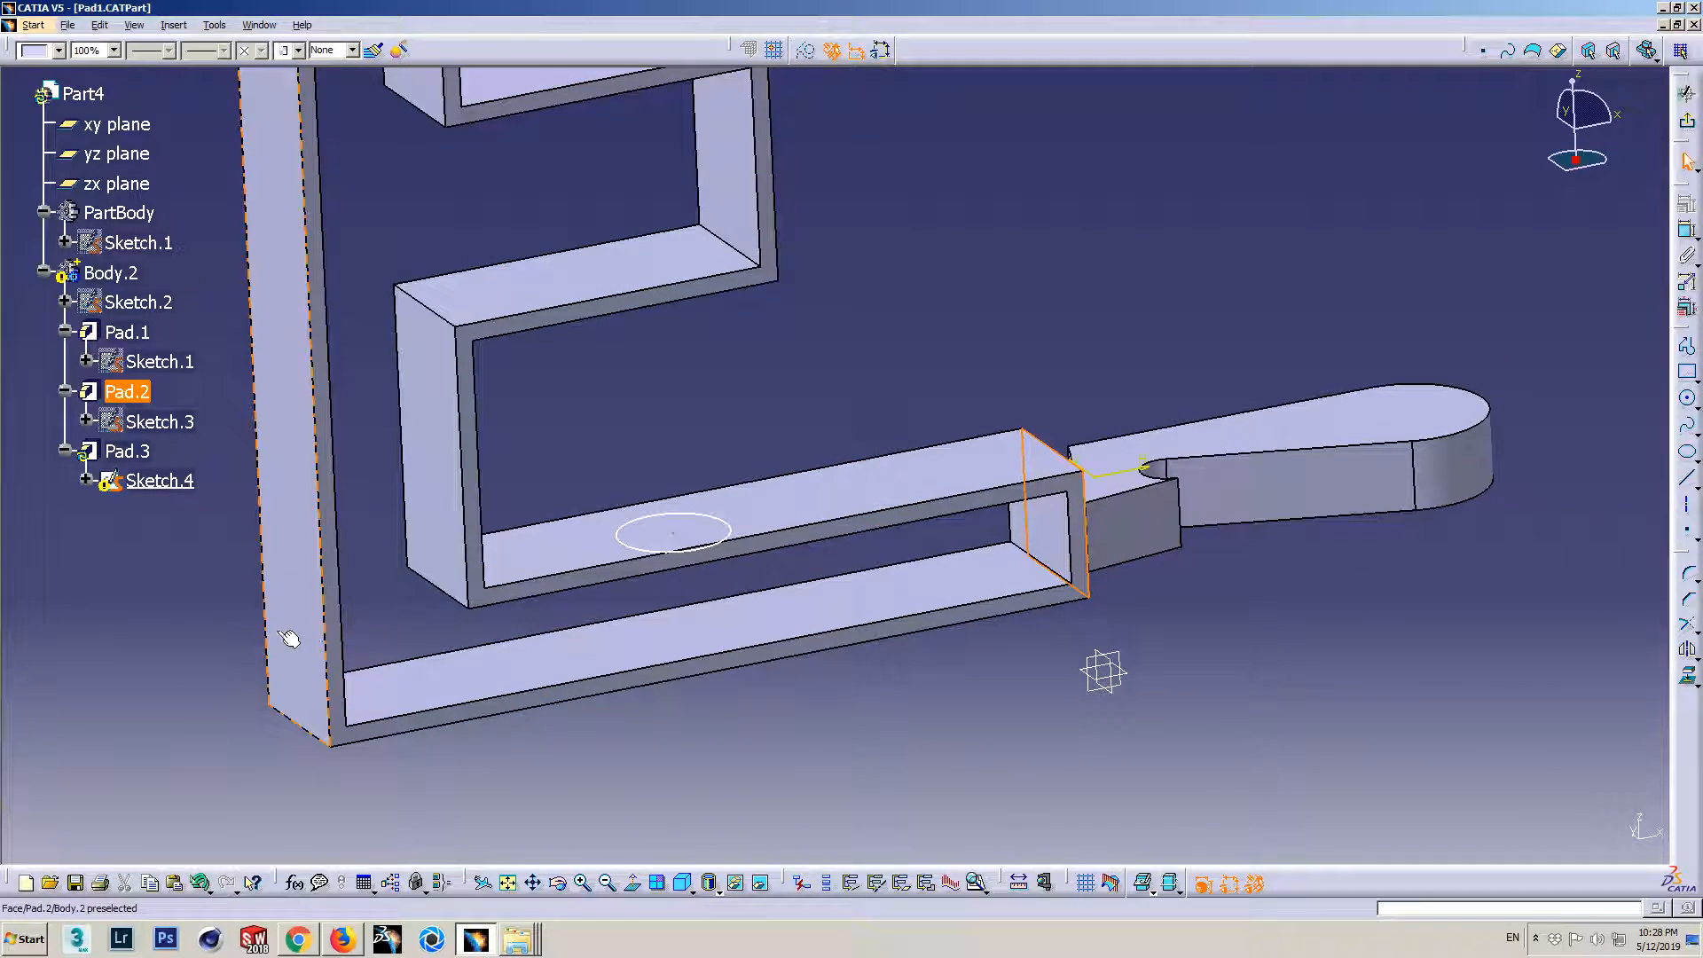
click(684, 536)
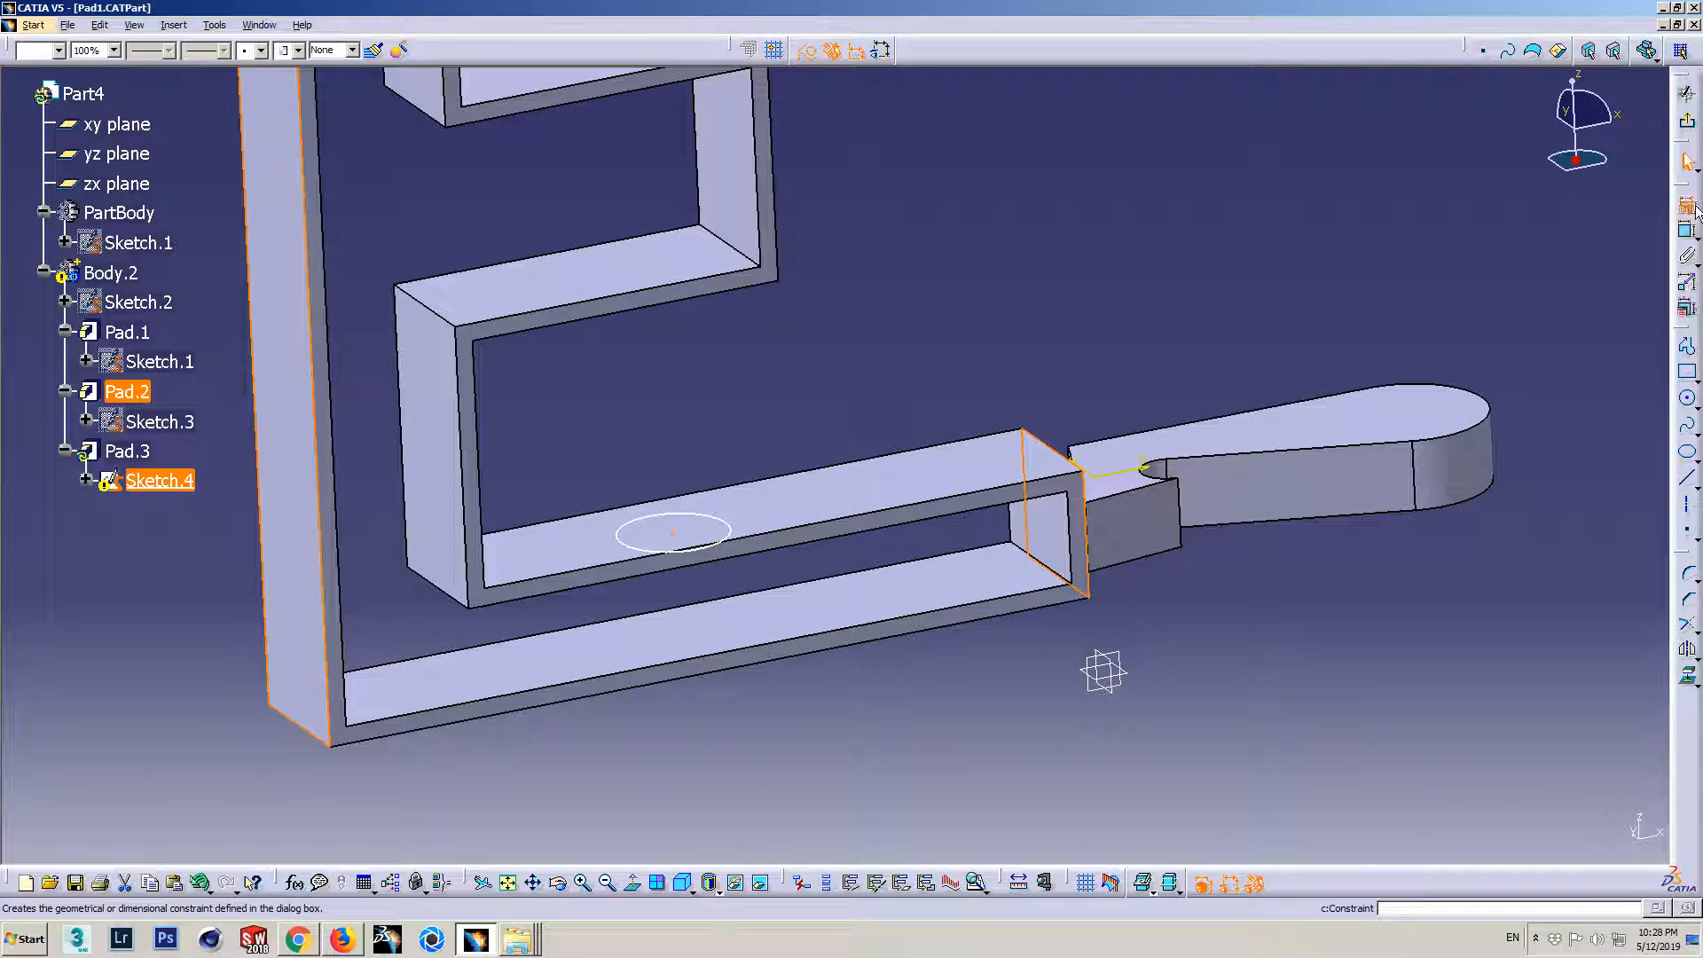
click(1338, 688)
scroll(838, 541, up, 1)
middle_drag(838, 541, 738, 644)
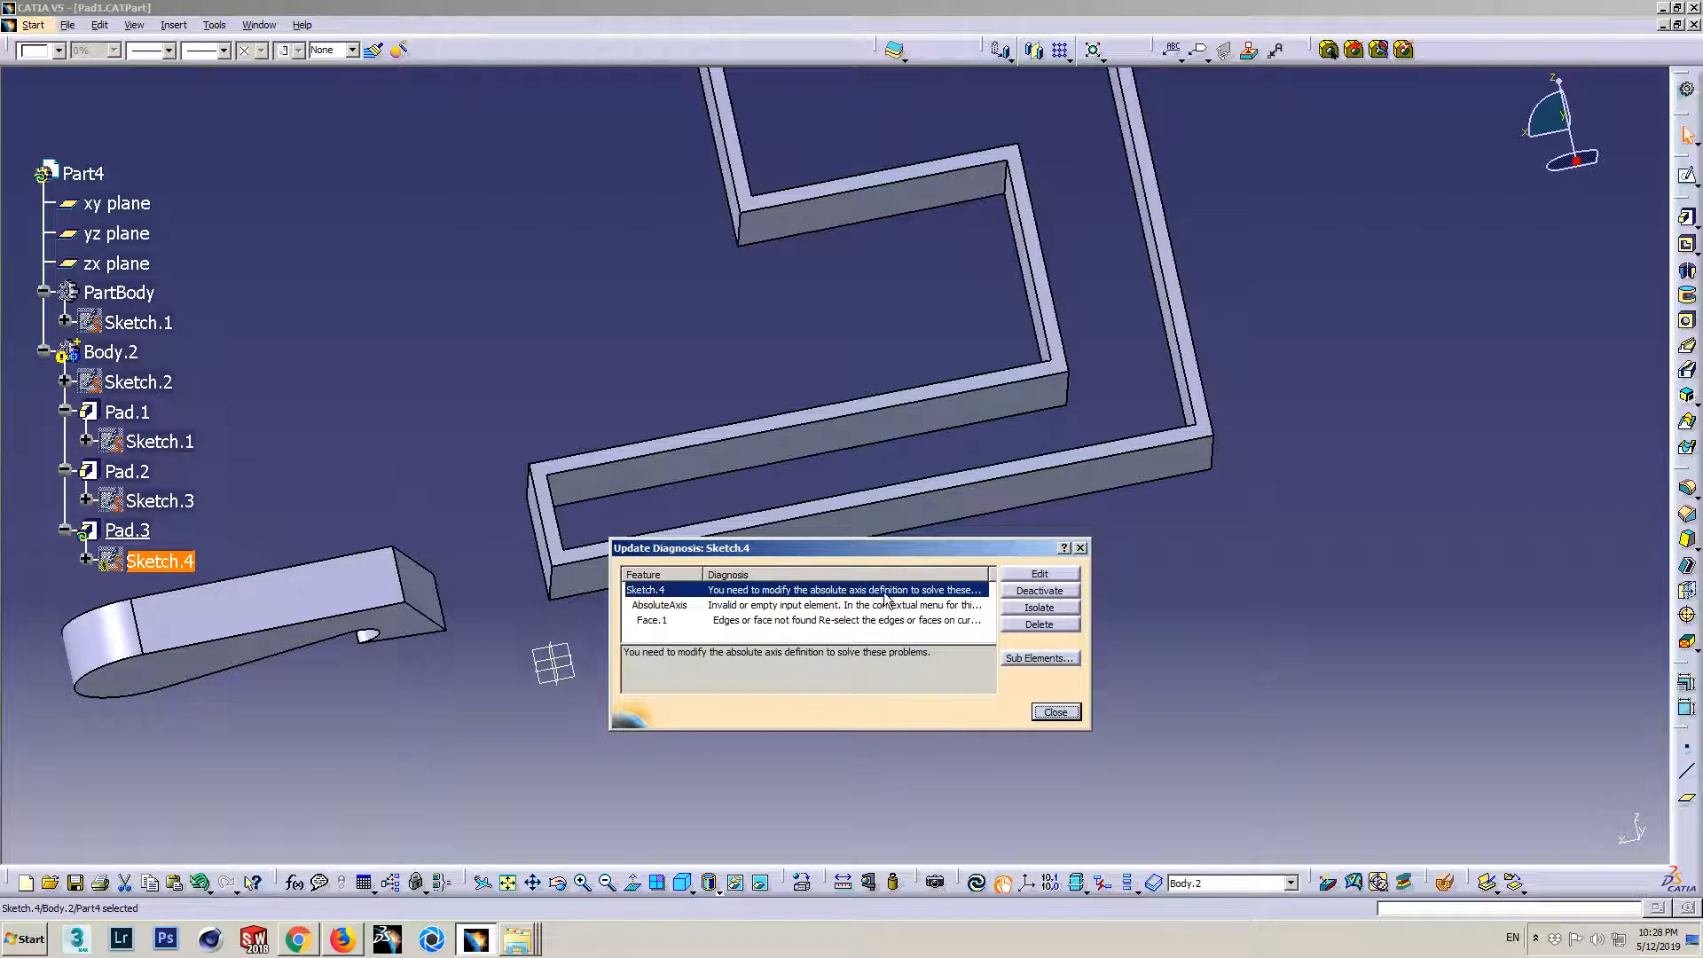
- Reopen the circle sketch from the update diagnosis to inspect its constraints, exit it and close the diagnosis
click(1038, 574)
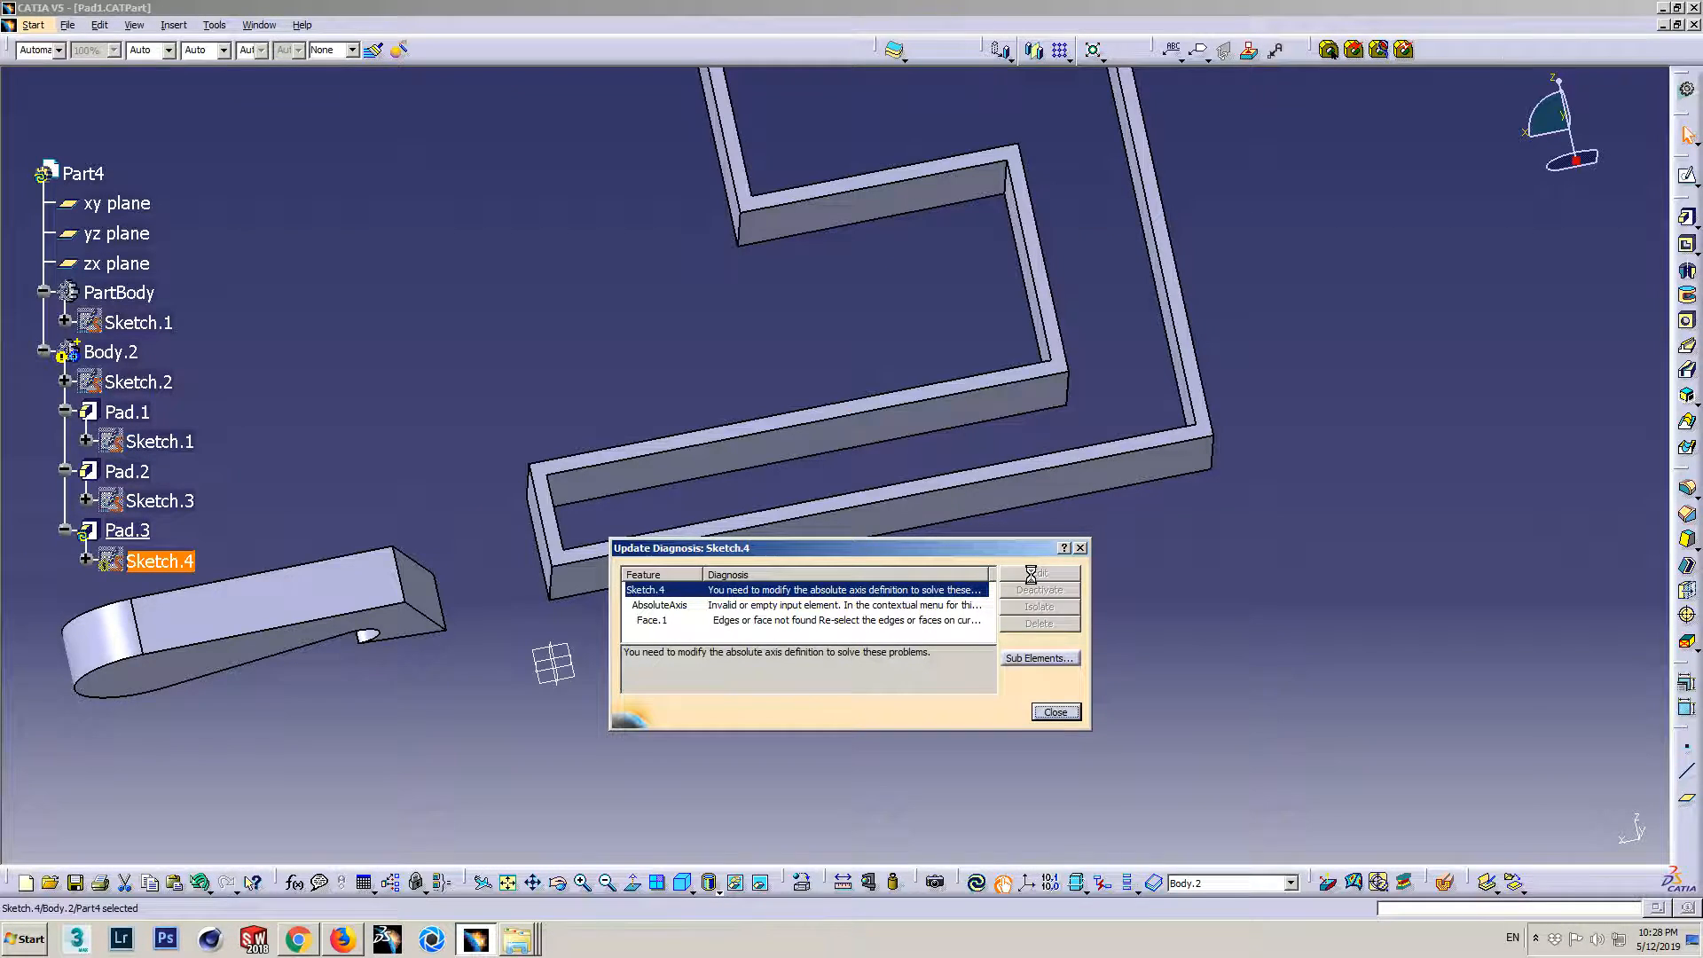
click(1054, 712)
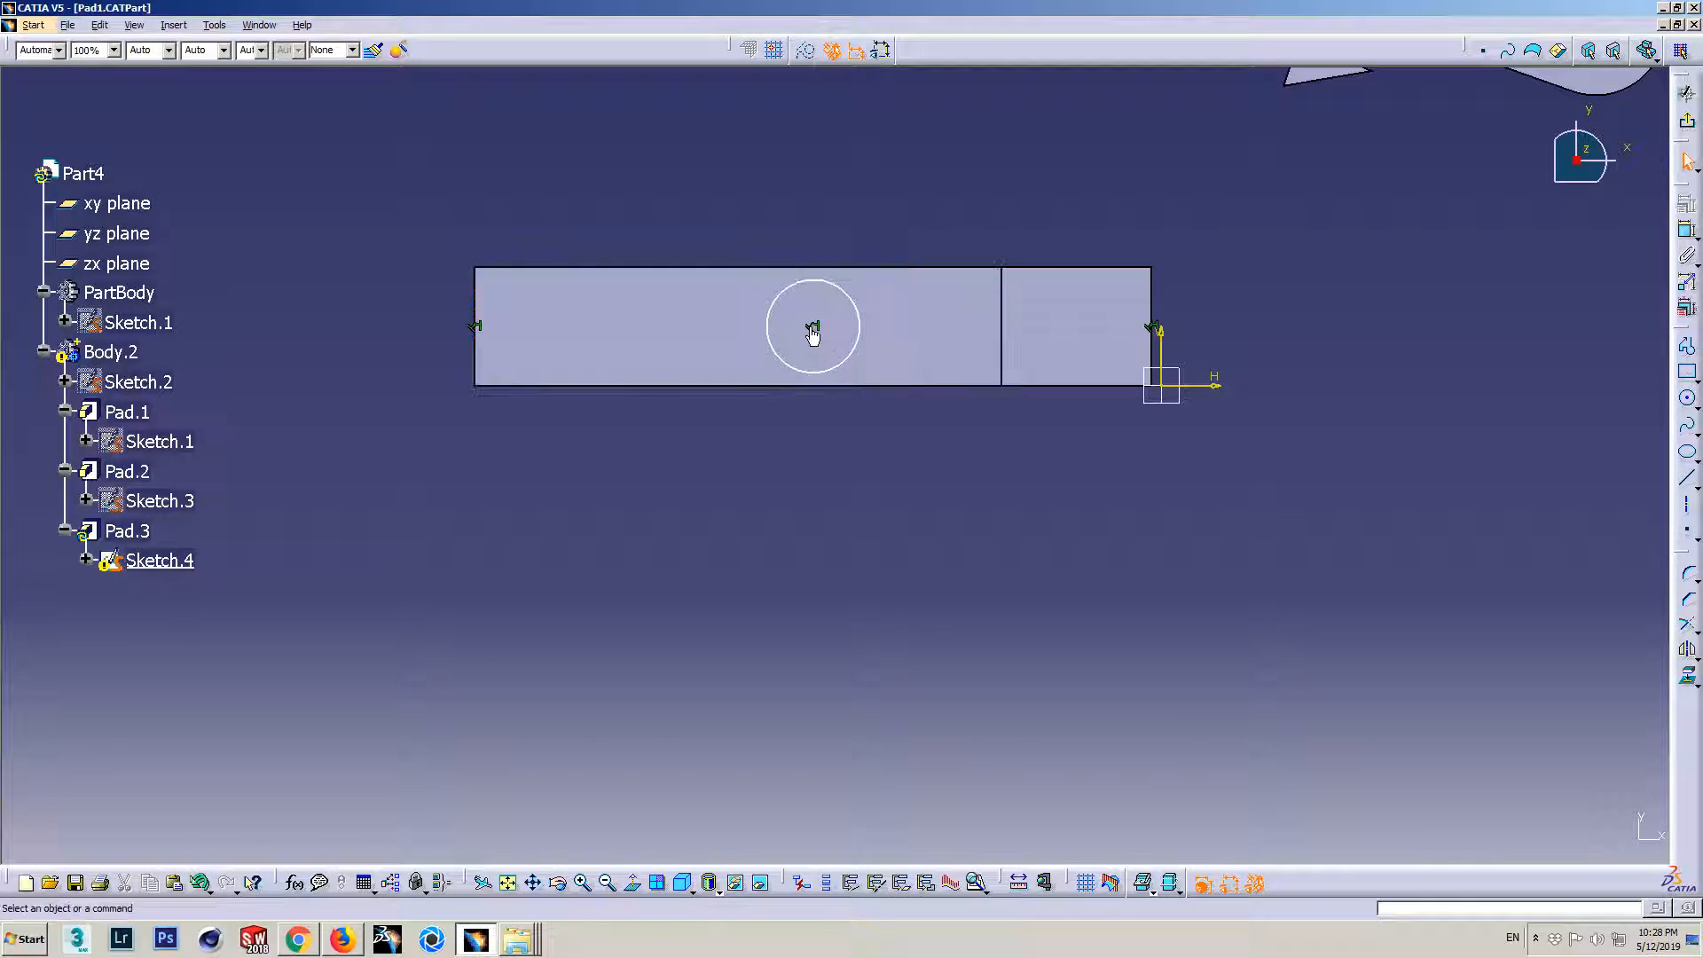
click(1685, 122)
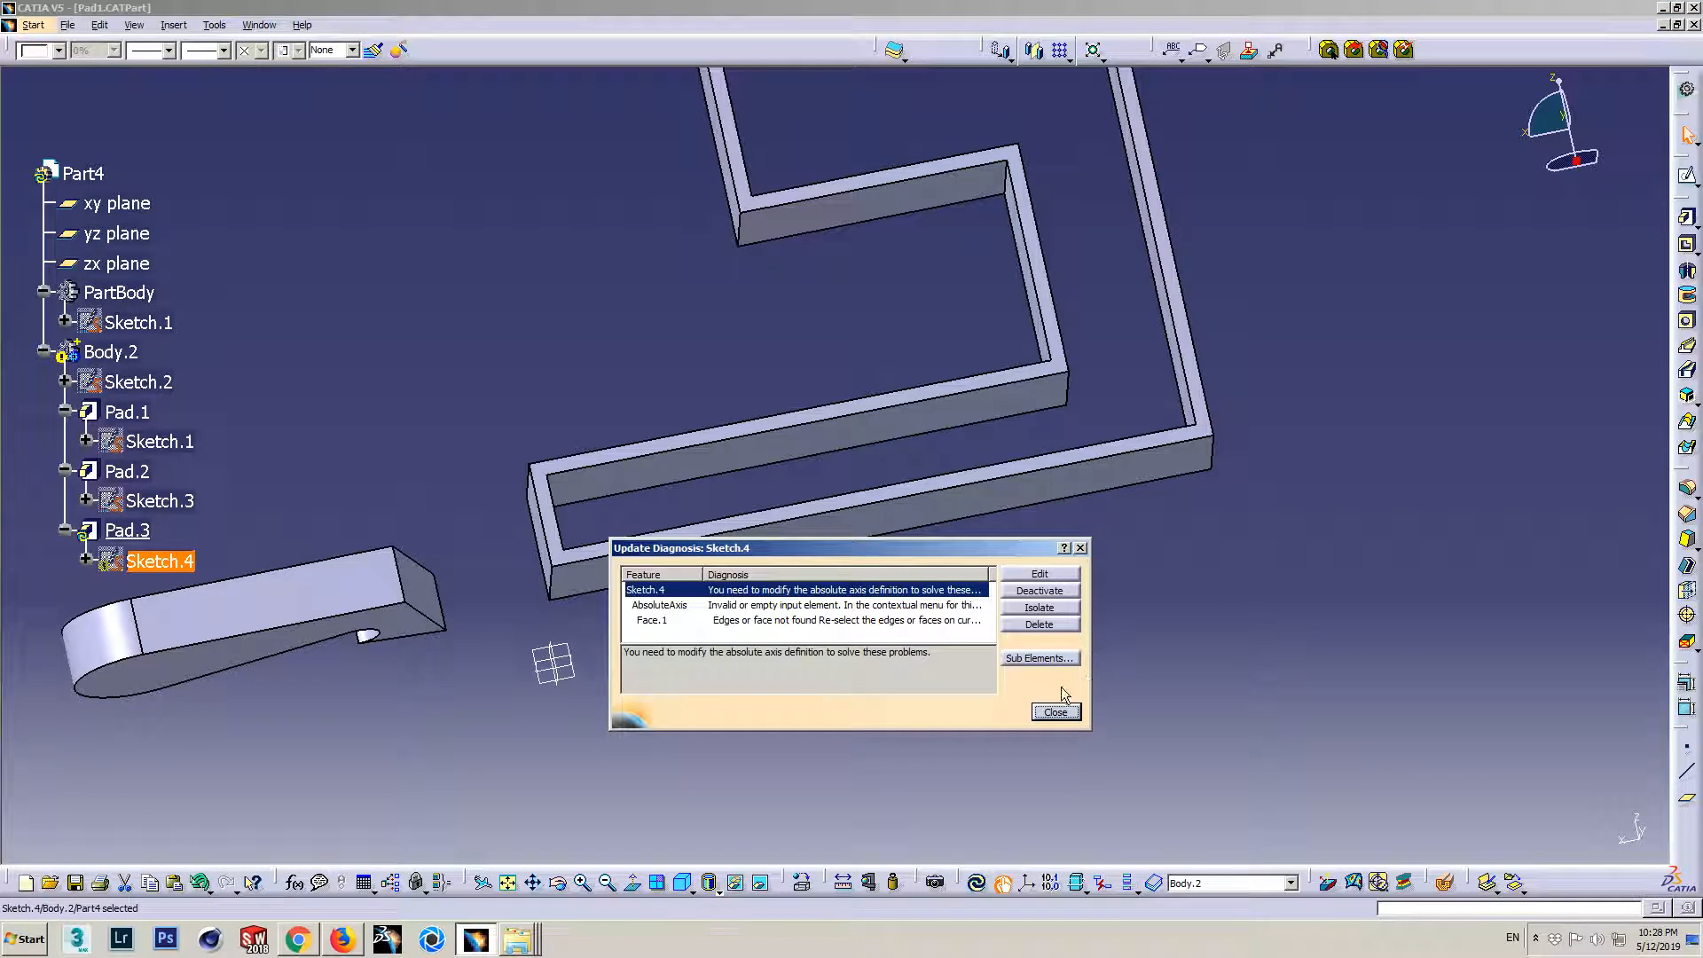
middle_drag(983, 446, 857, 524)
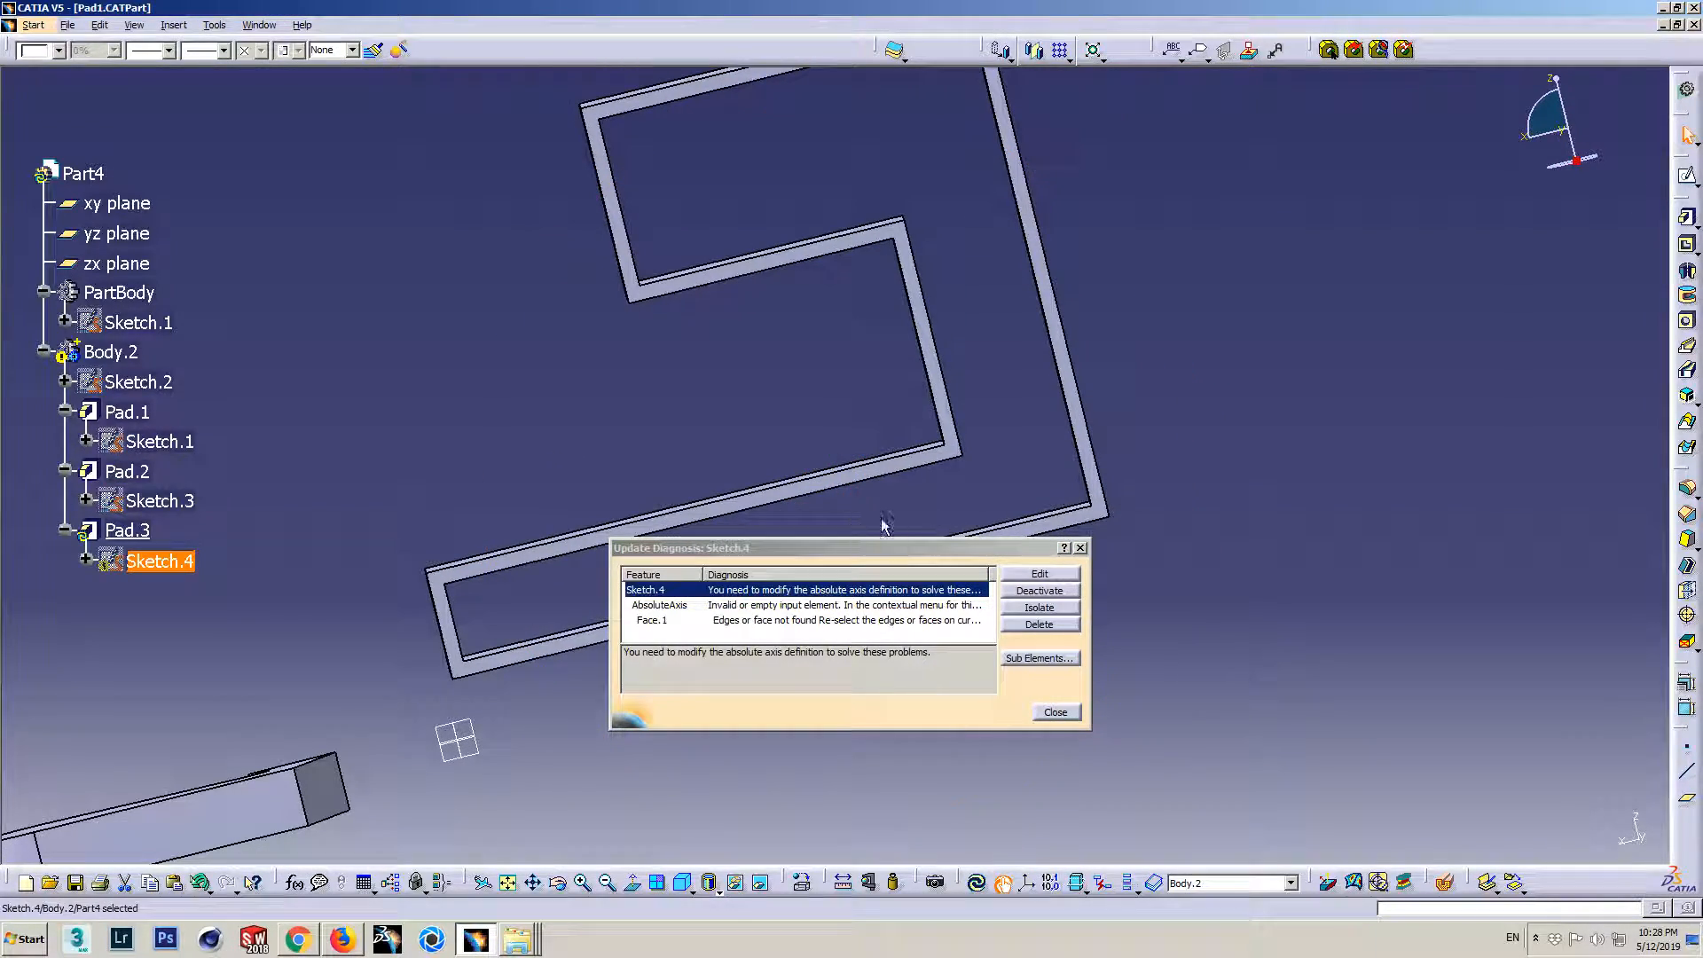
click(1055, 712)
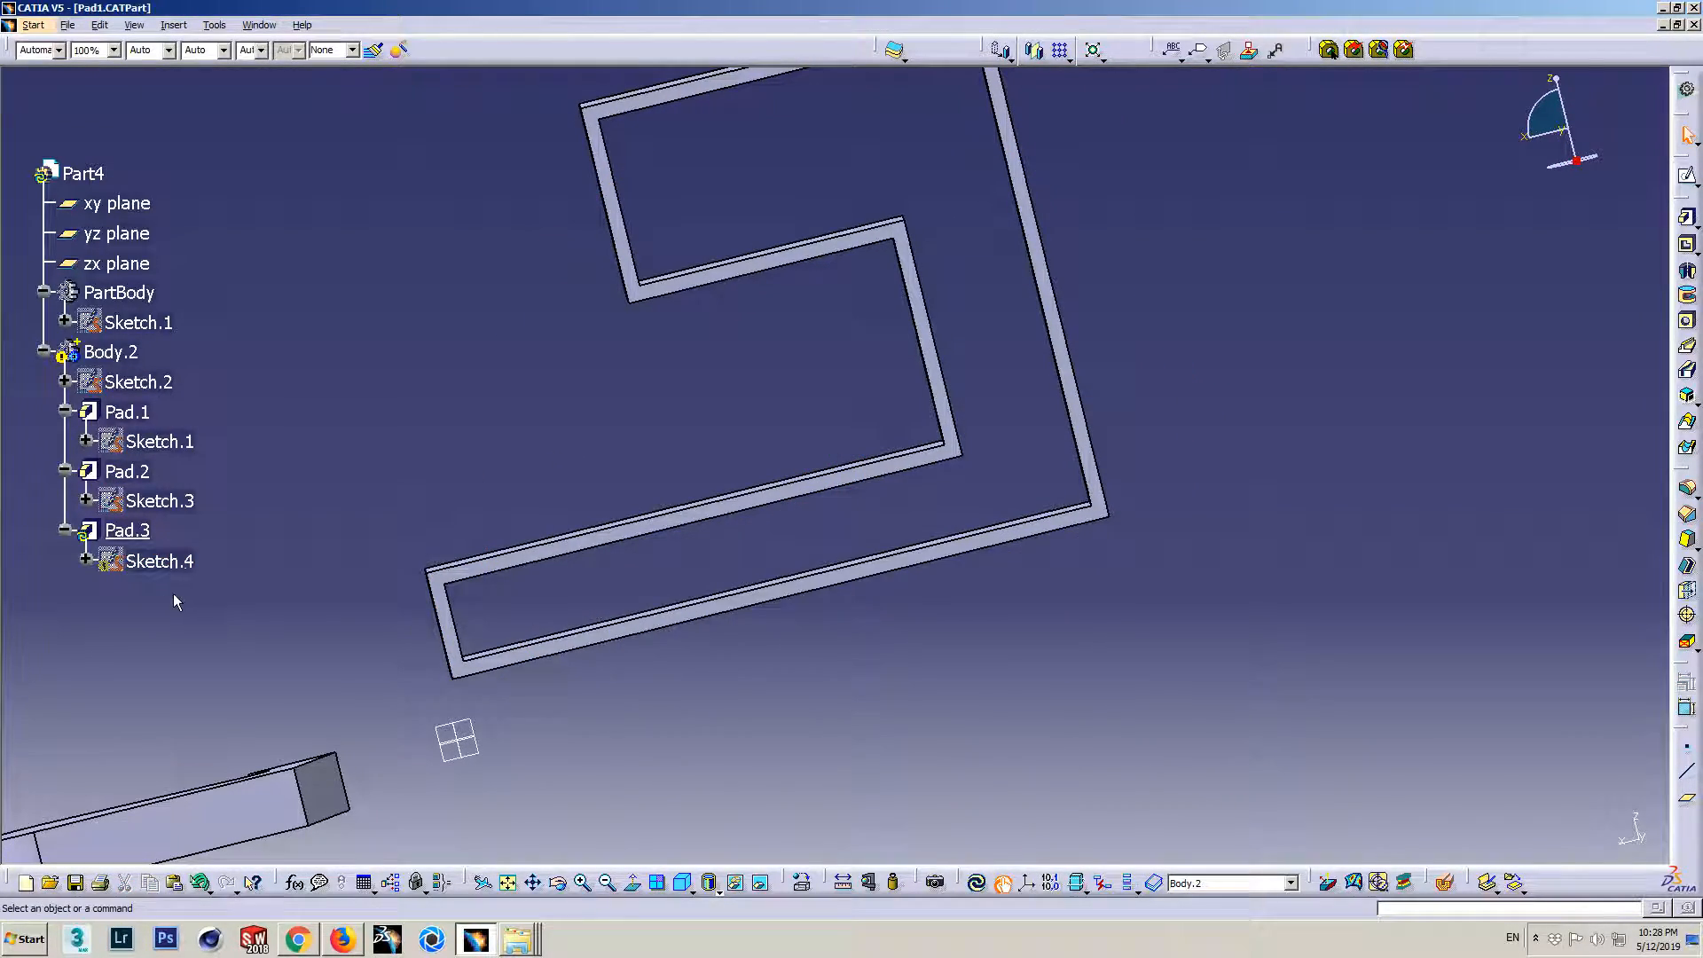
- Change the circle sketch's support to the upper face of the thinned comb's lowest arm and accept the positioning
right_click(162, 560)
click(275, 252)
middle_drag(762, 472, 785, 230)
middle_drag(810, 528, 813, 508)
click(792, 476)
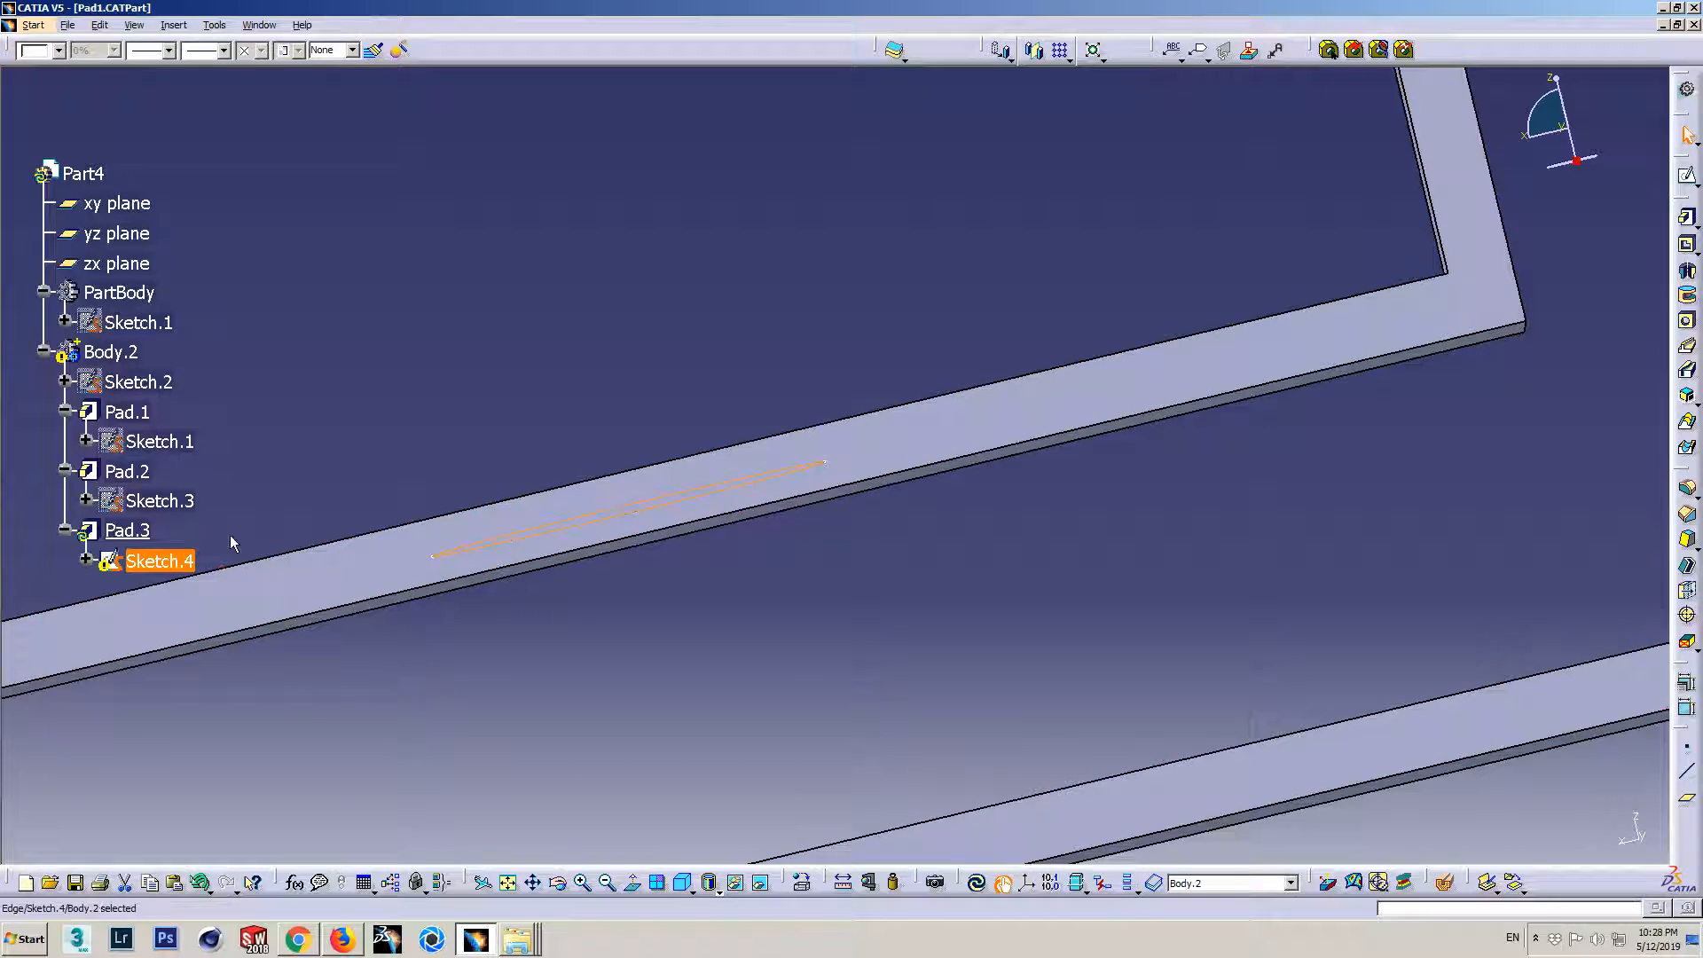
right_click(158, 561)
mouse_move(276, 907)
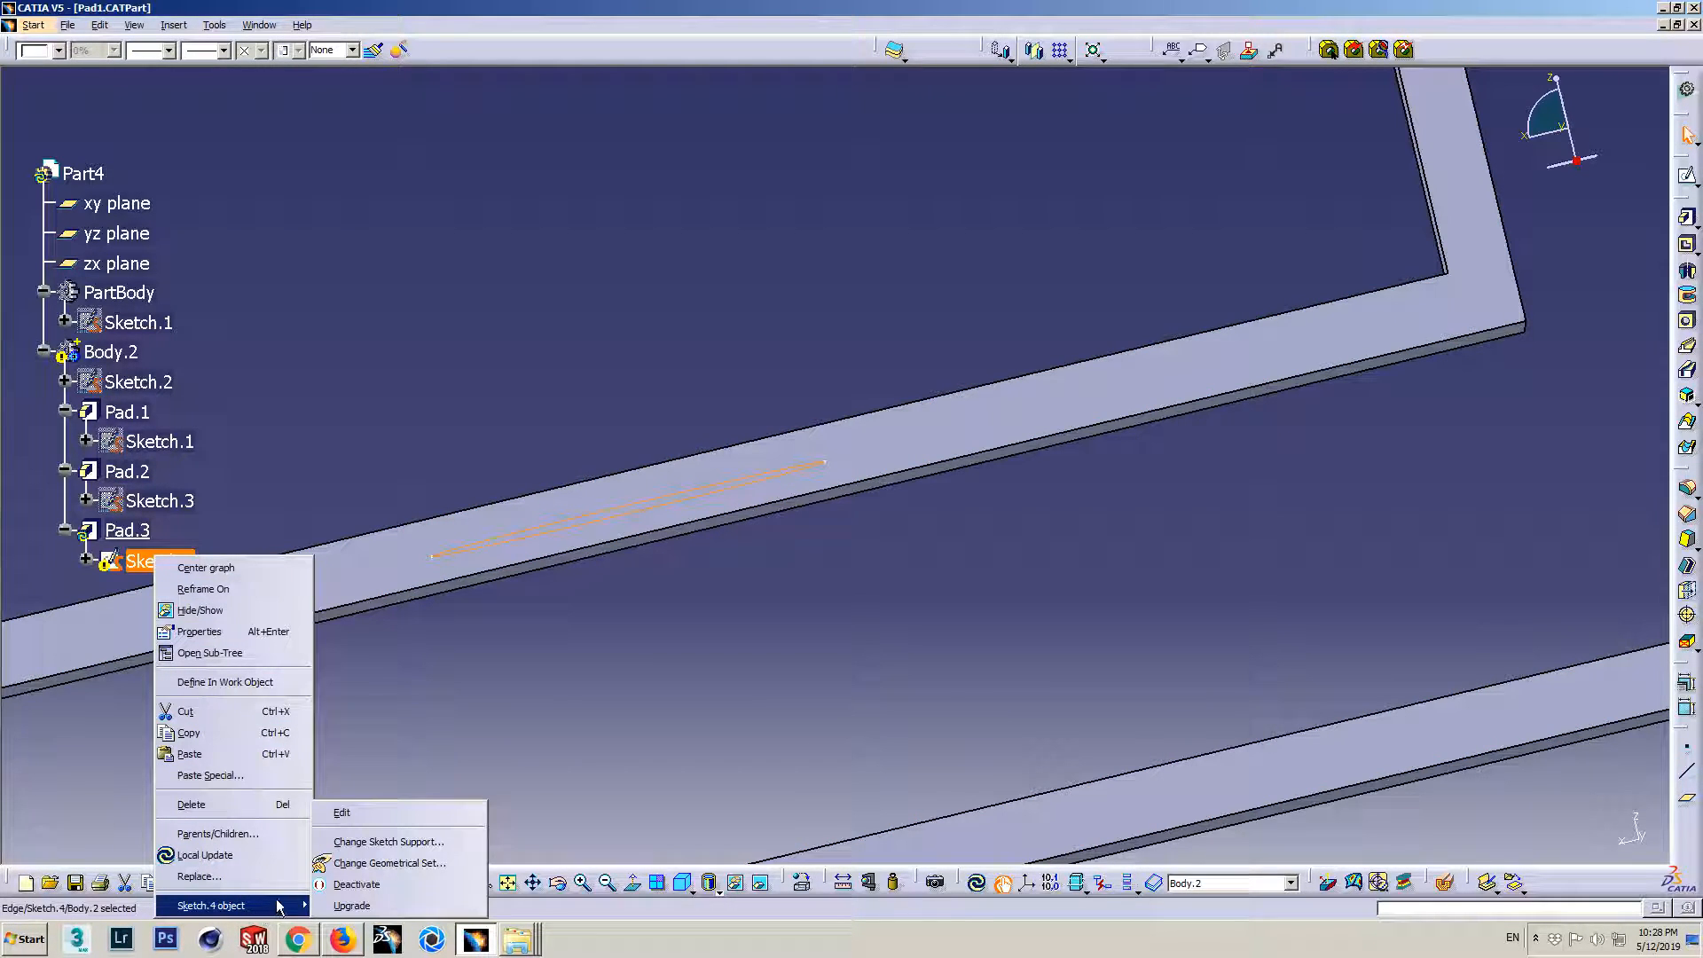
click(392, 845)
mouse_move(878, 509)
middle_down()
mouse_move(826, 459)
mouse_move(911, 591)
middle_up()
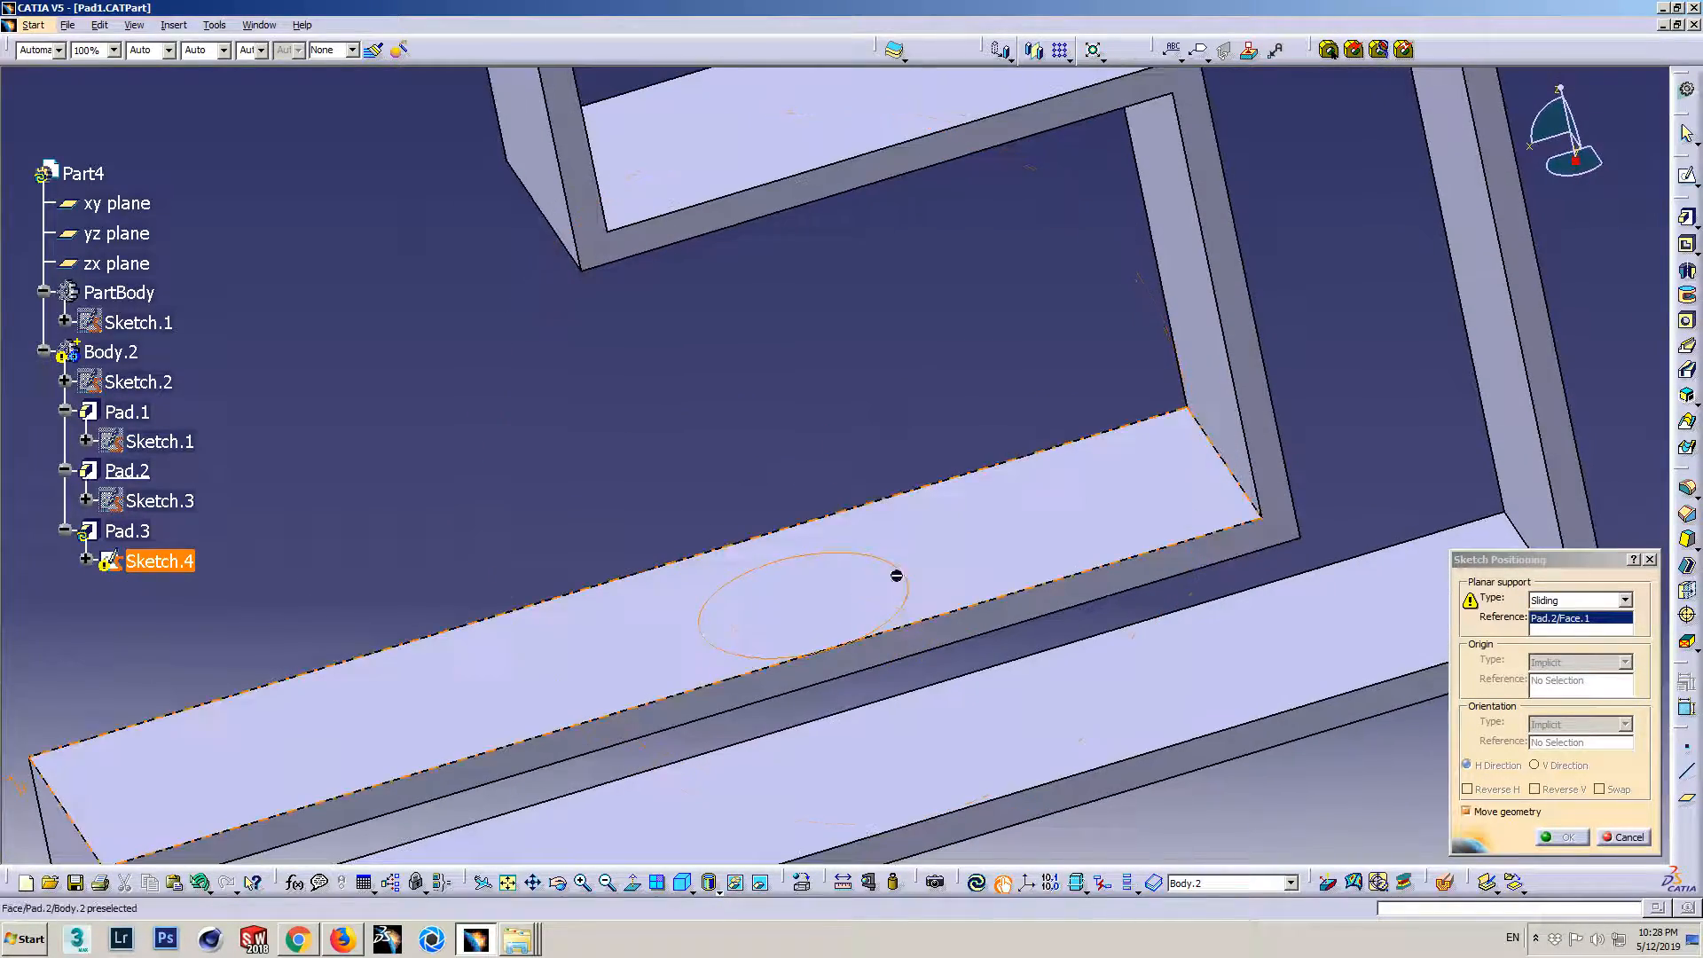
click(918, 530)
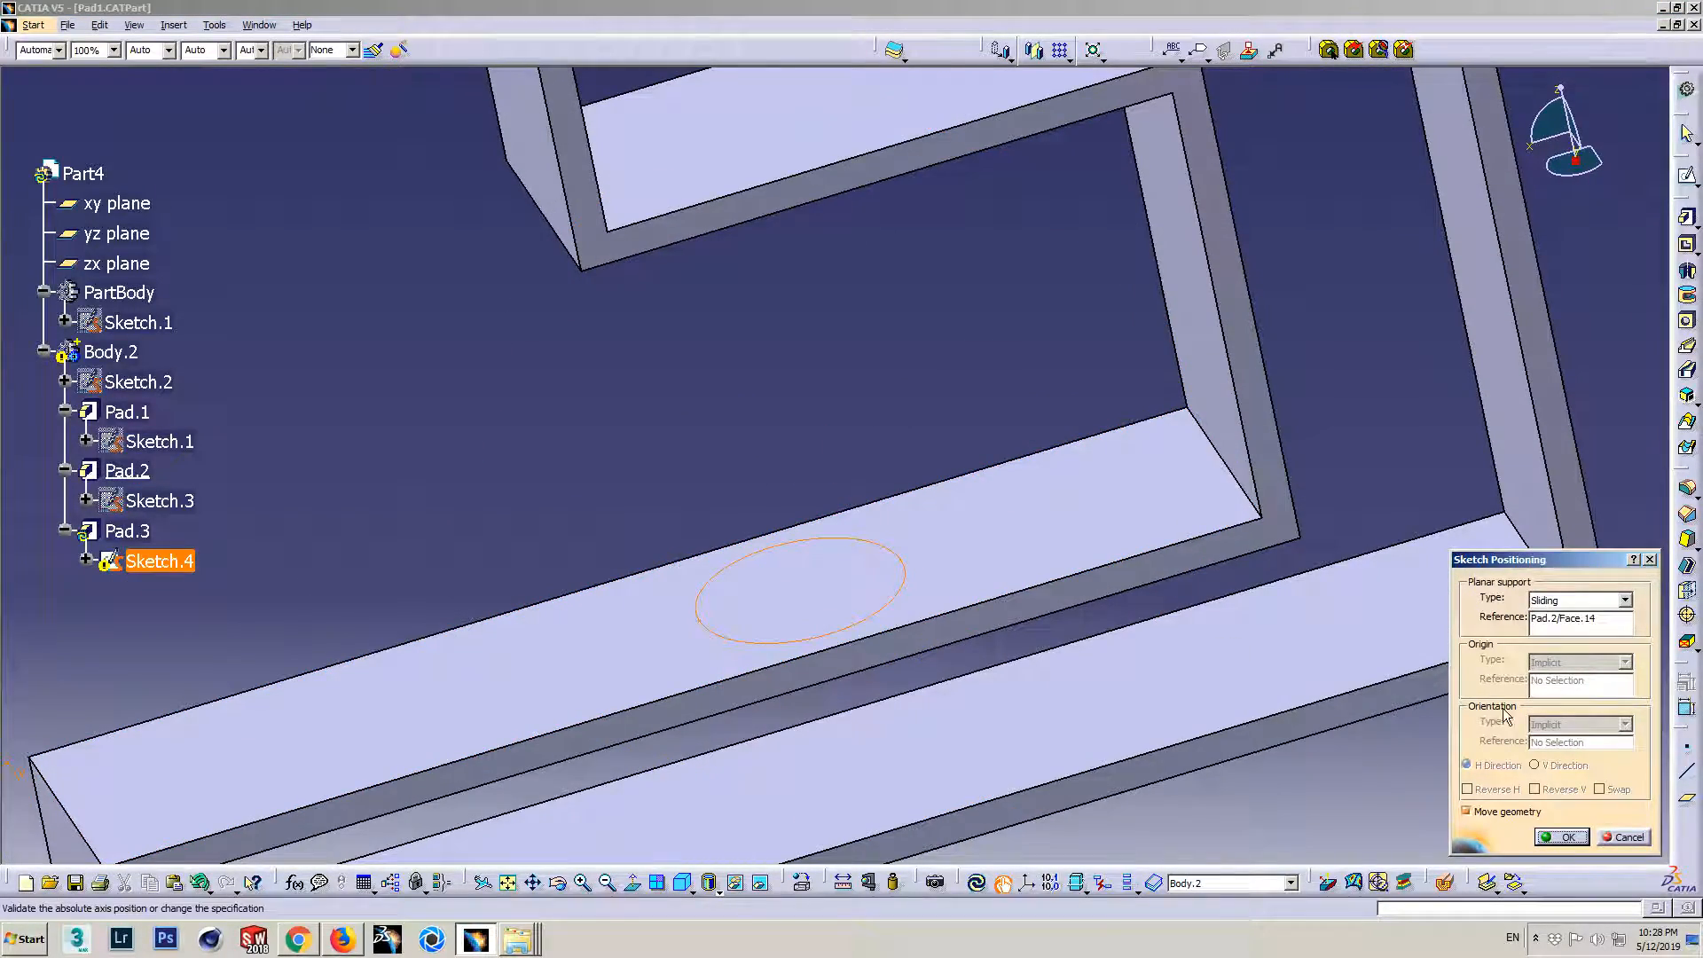
click(1562, 837)
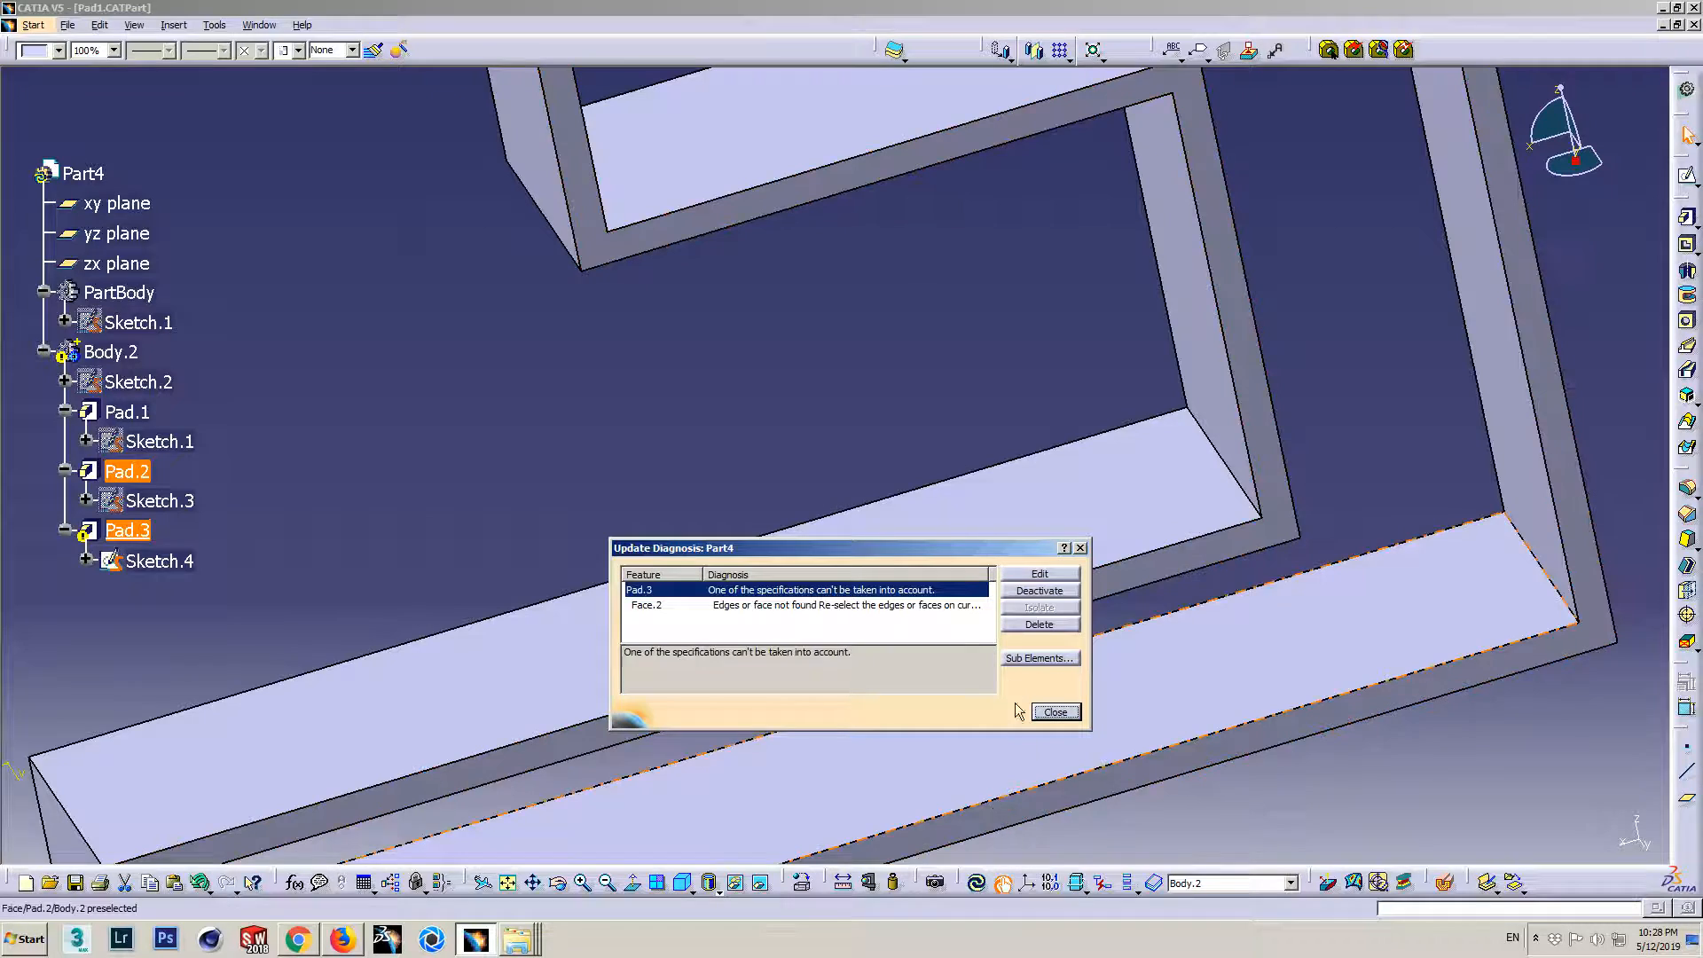
- Change the cylindrical pad's first limit type to Dimension with a 20 mm length, accept it and update the part
click(1035, 576)
click(921, 504)
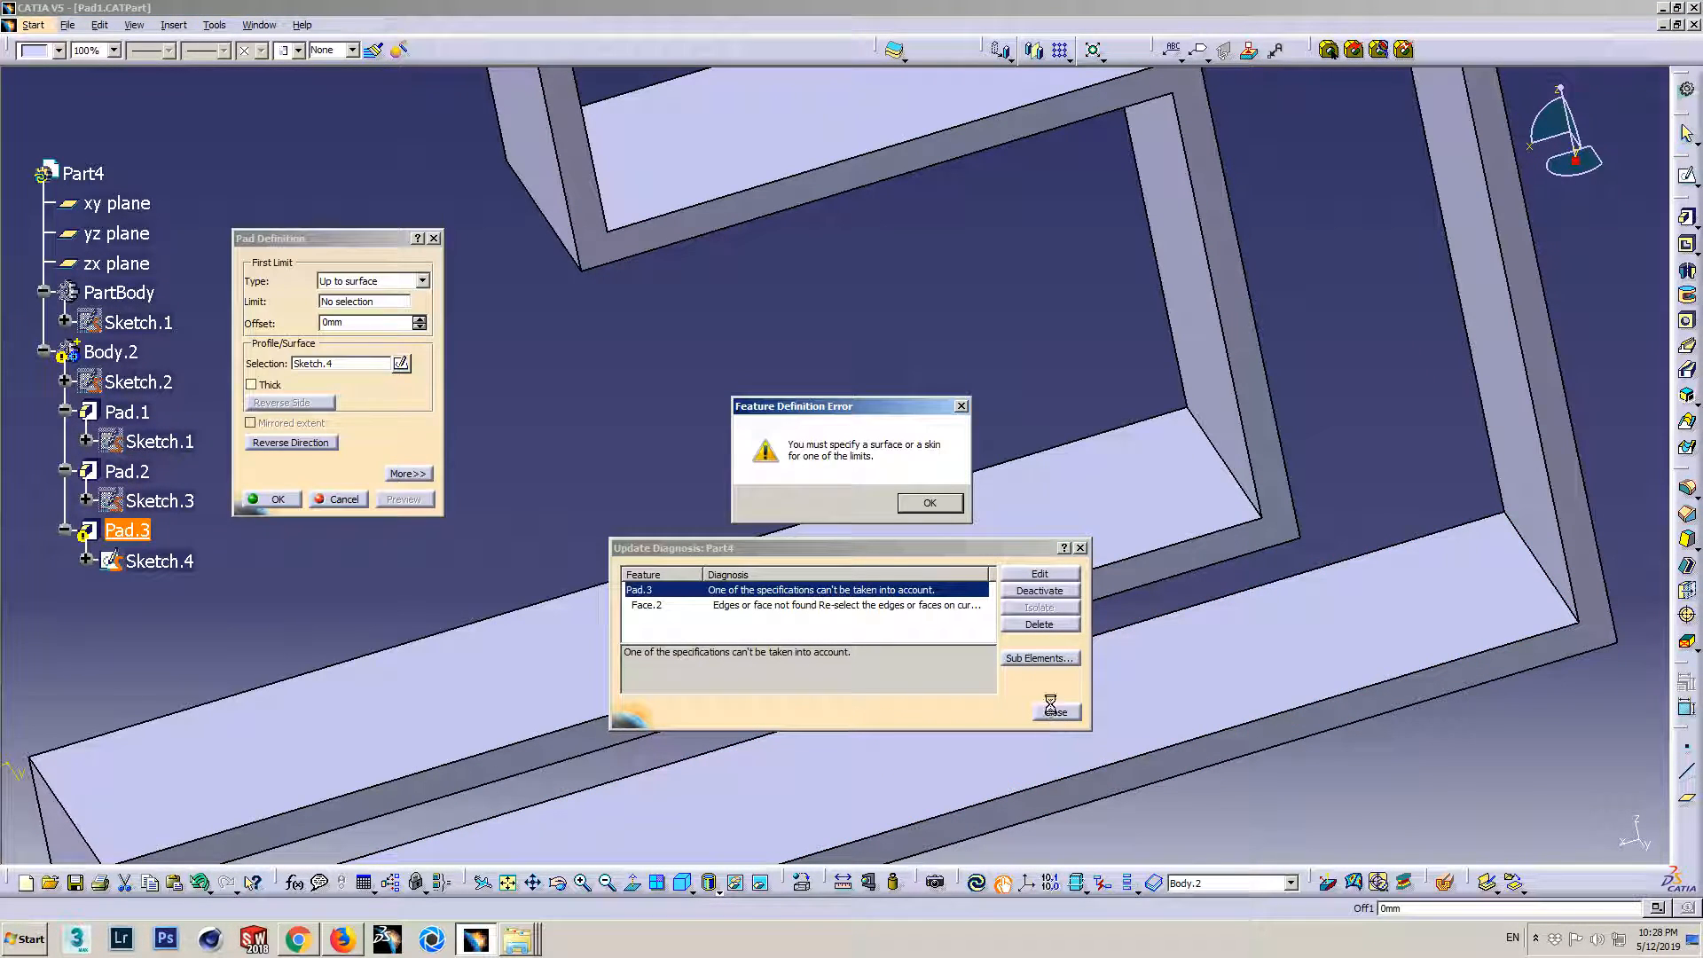
click(914, 505)
click(1056, 711)
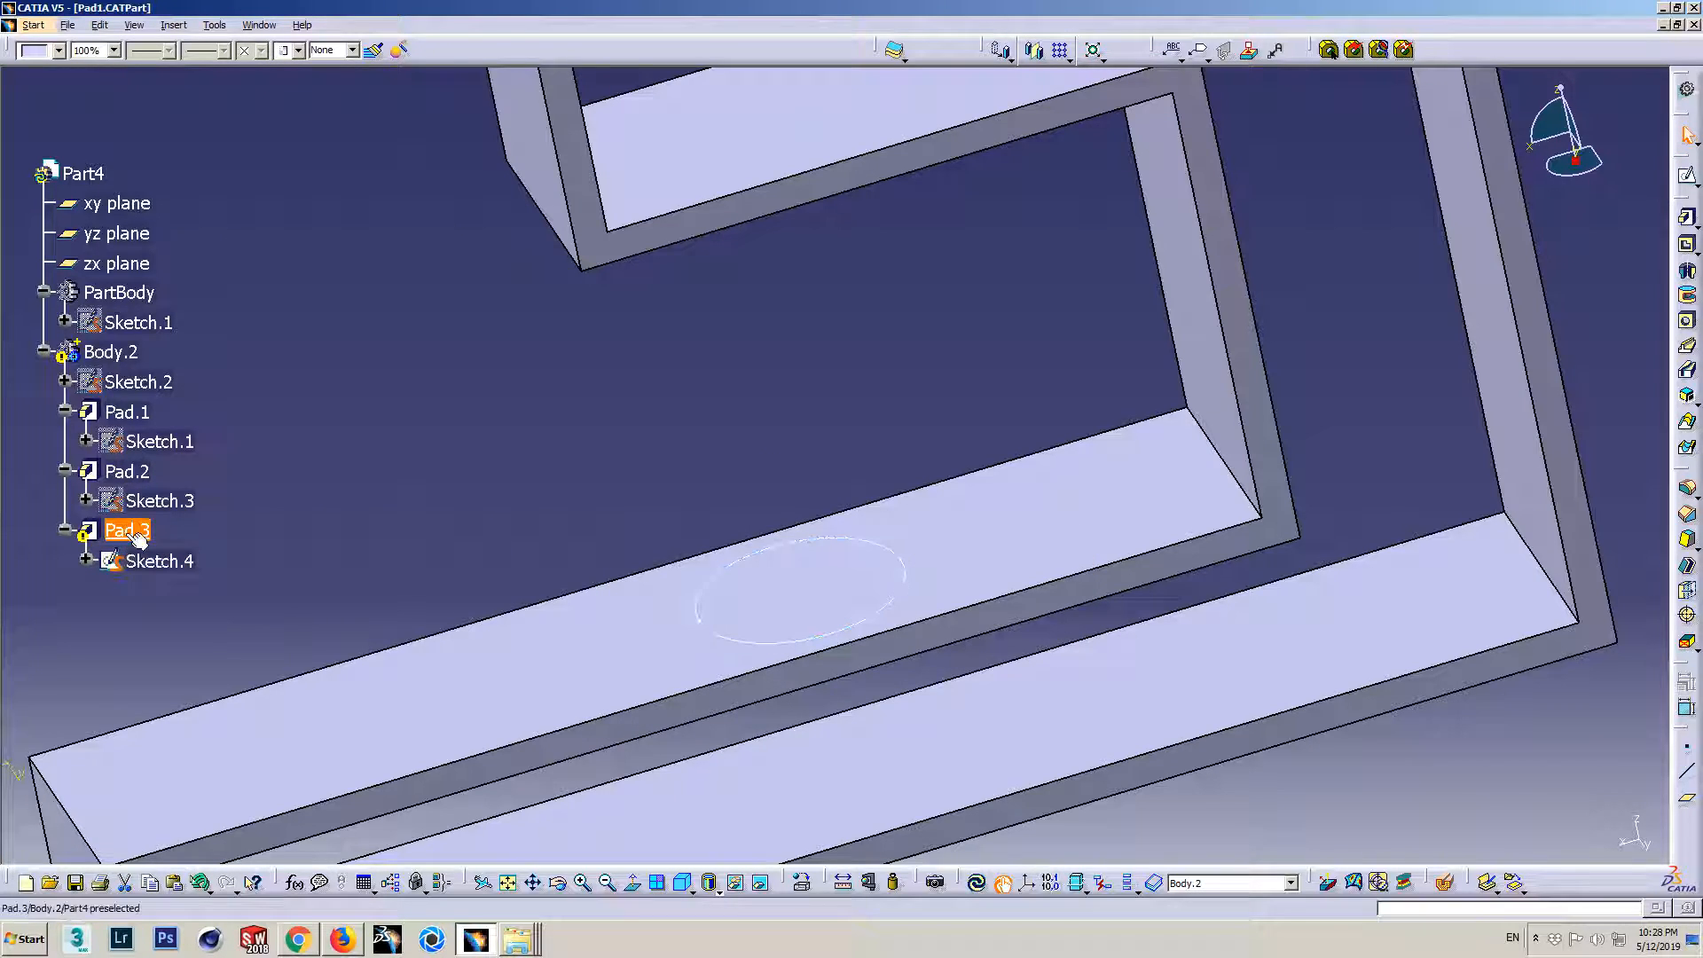
click(912, 502)
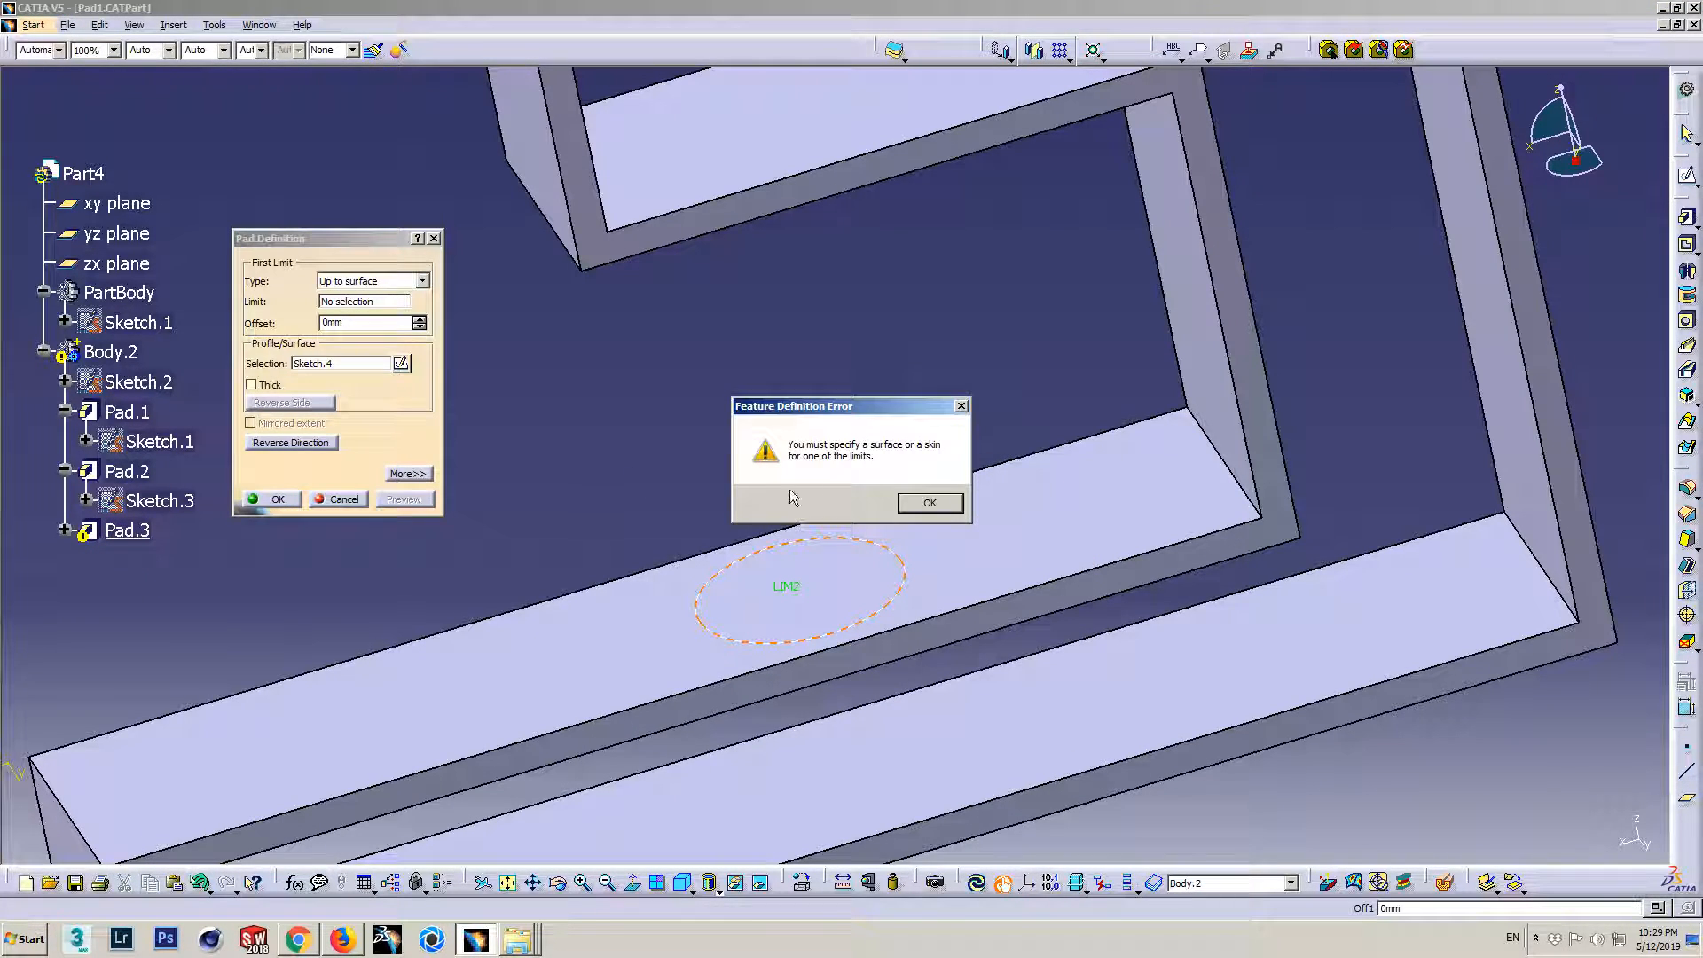
click(953, 504)
click(391, 282)
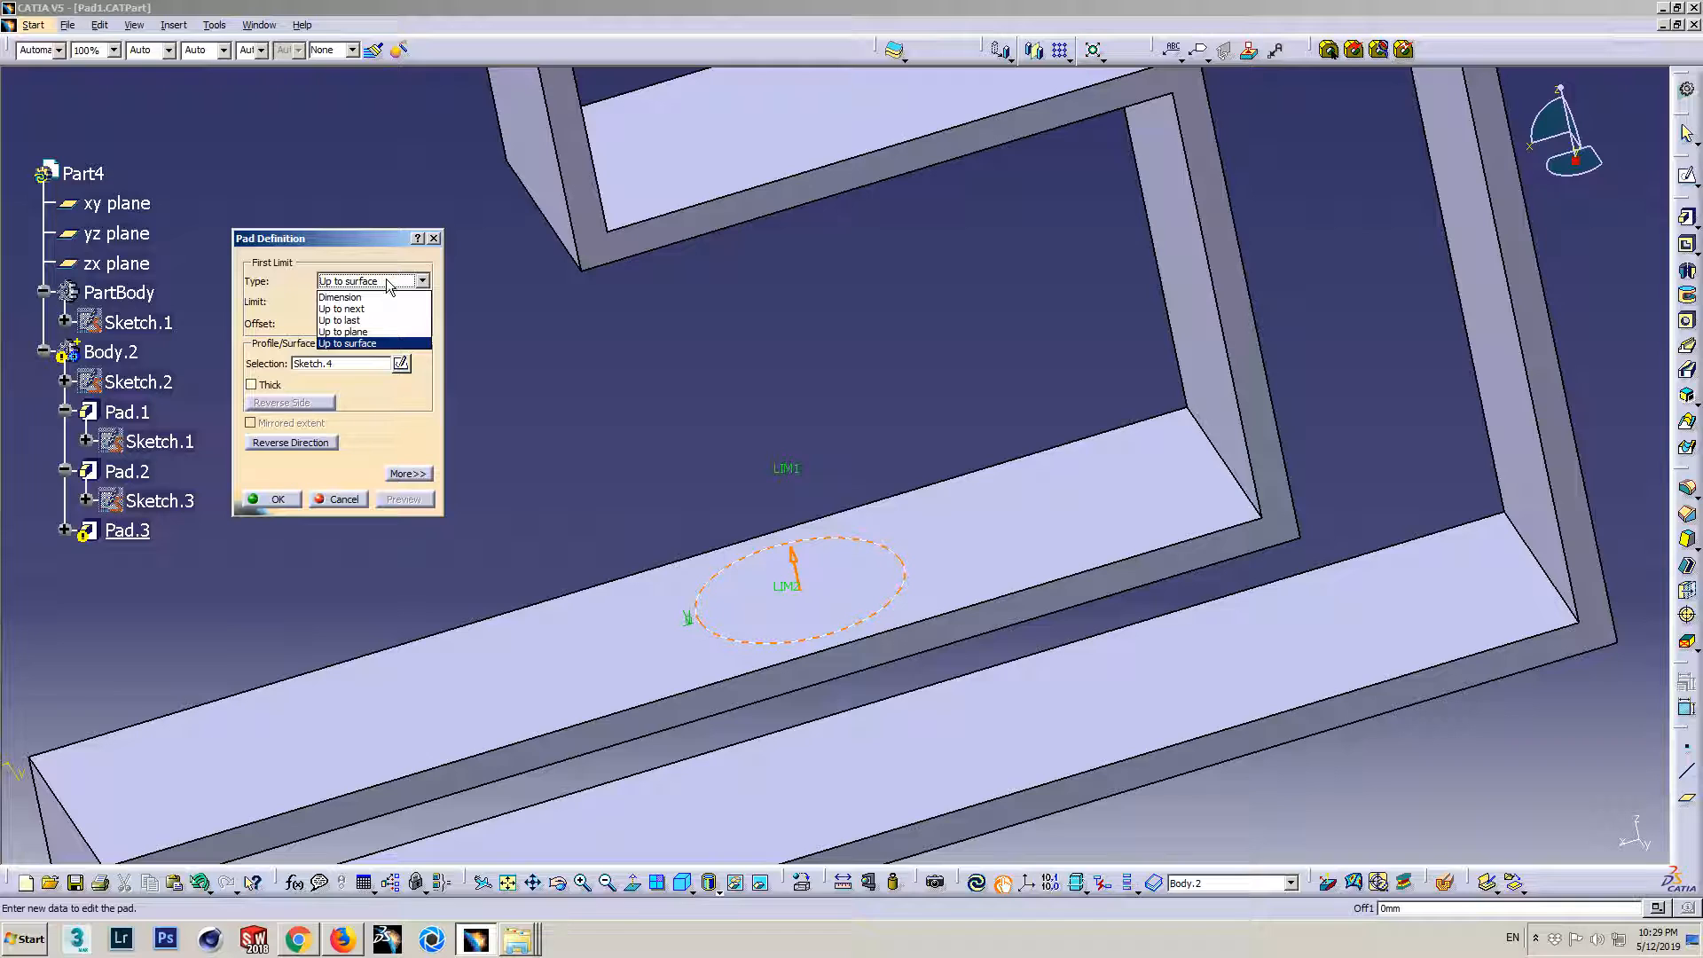
click(355, 296)
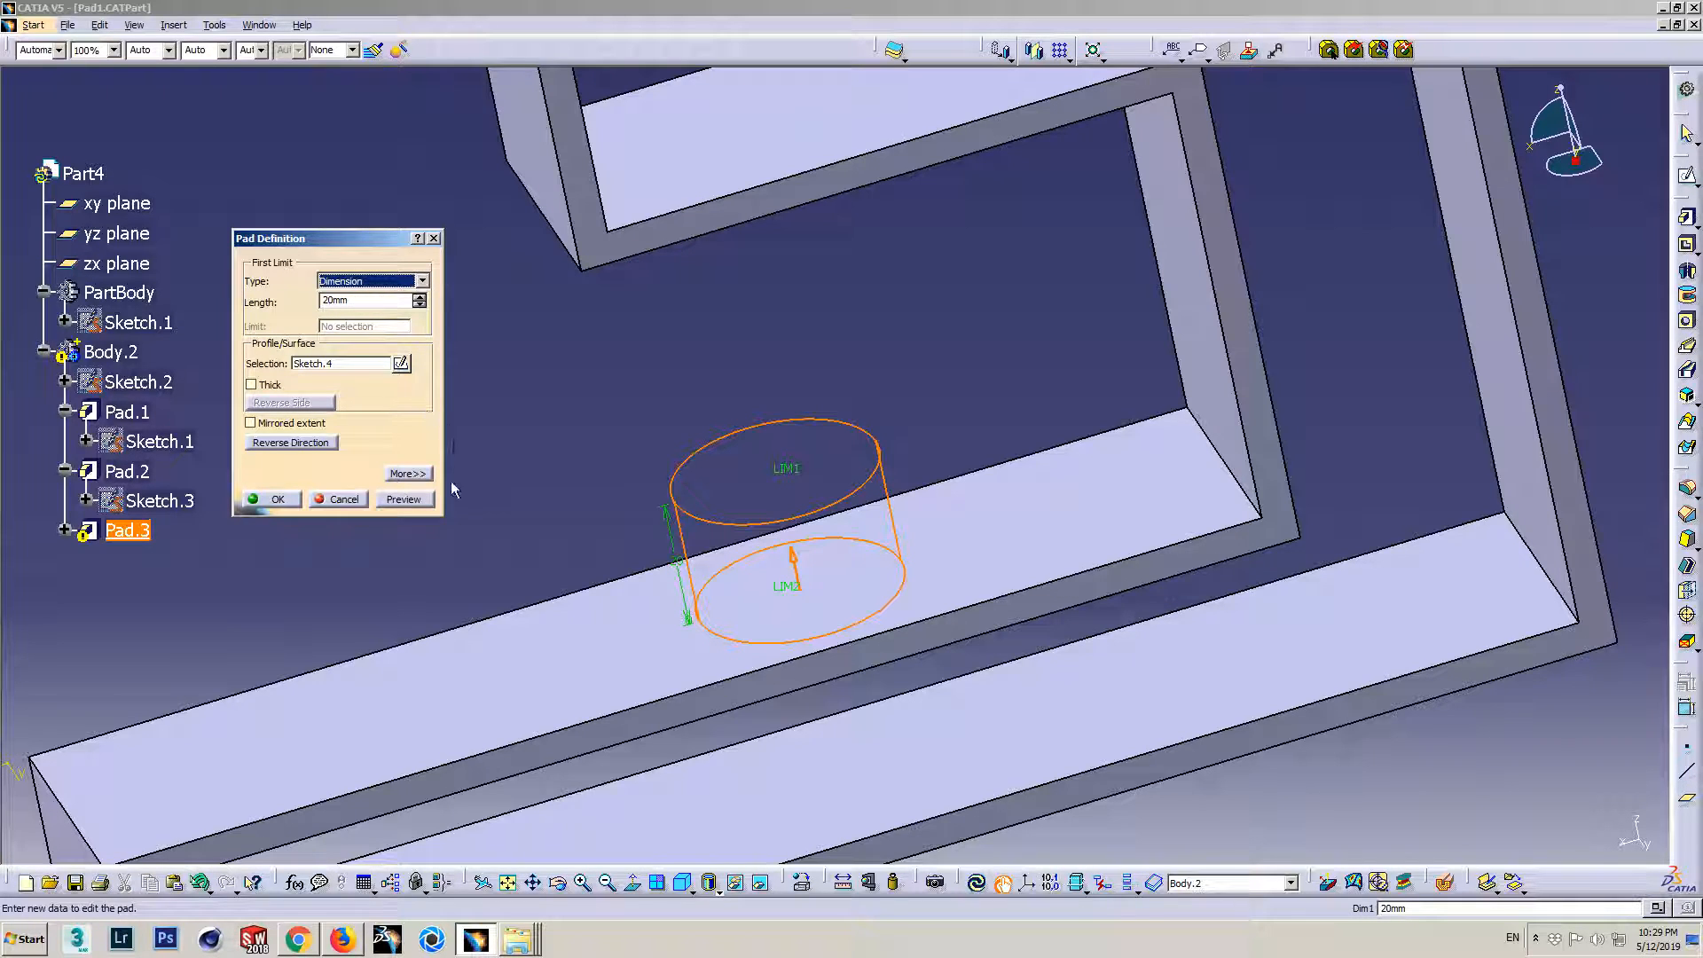
click(404, 498)
click(270, 499)
mouse_move(949, 354)
middle_down()
mouse_move(1018, 522)
mouse_move(1008, 532)
mouse_move(931, 464)
mouse_move(938, 654)
mouse_move(881, 568)
mouse_move(885, 673)
middle_up()
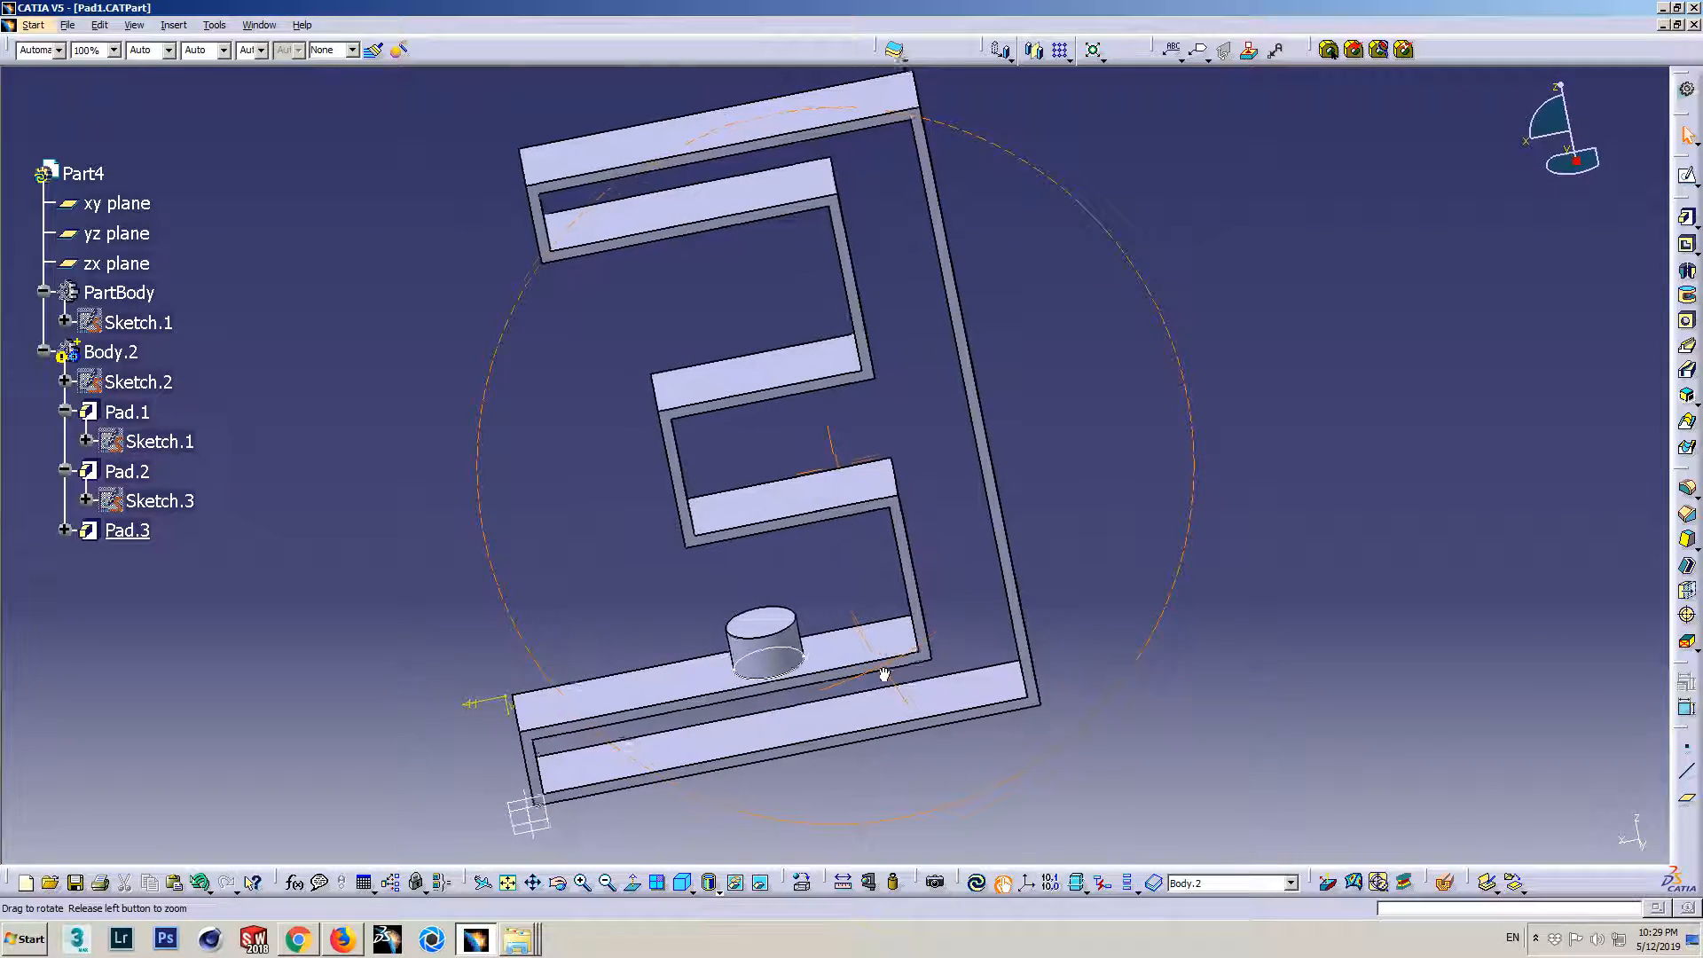
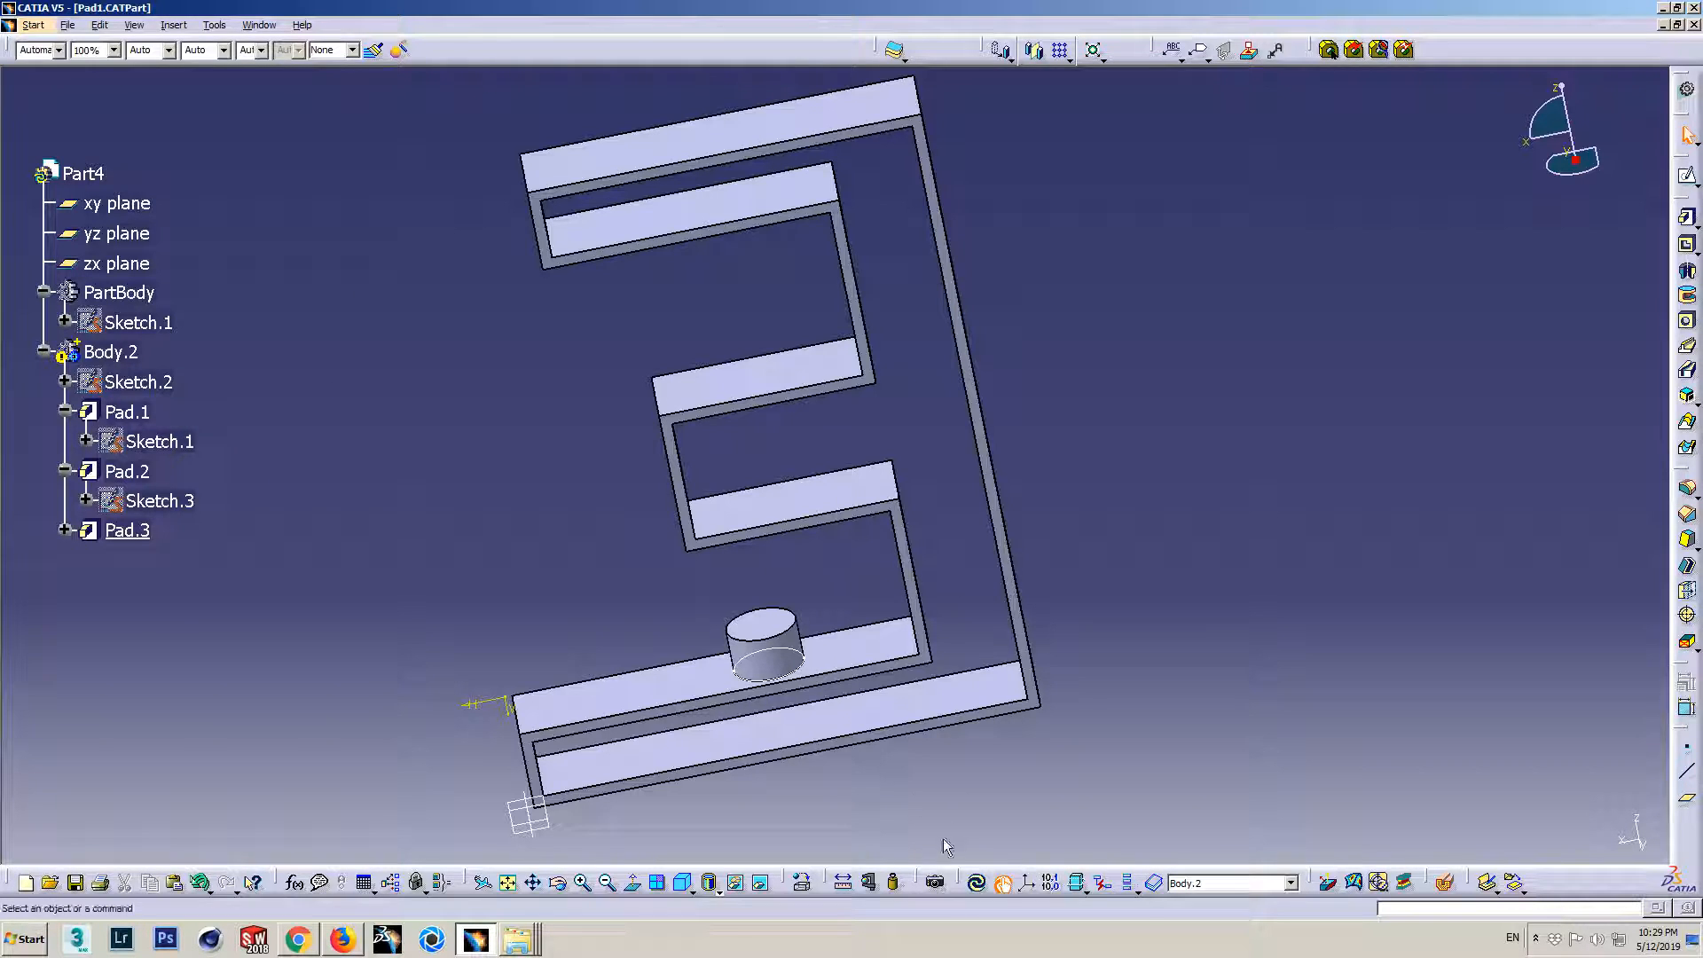
click(975, 884)
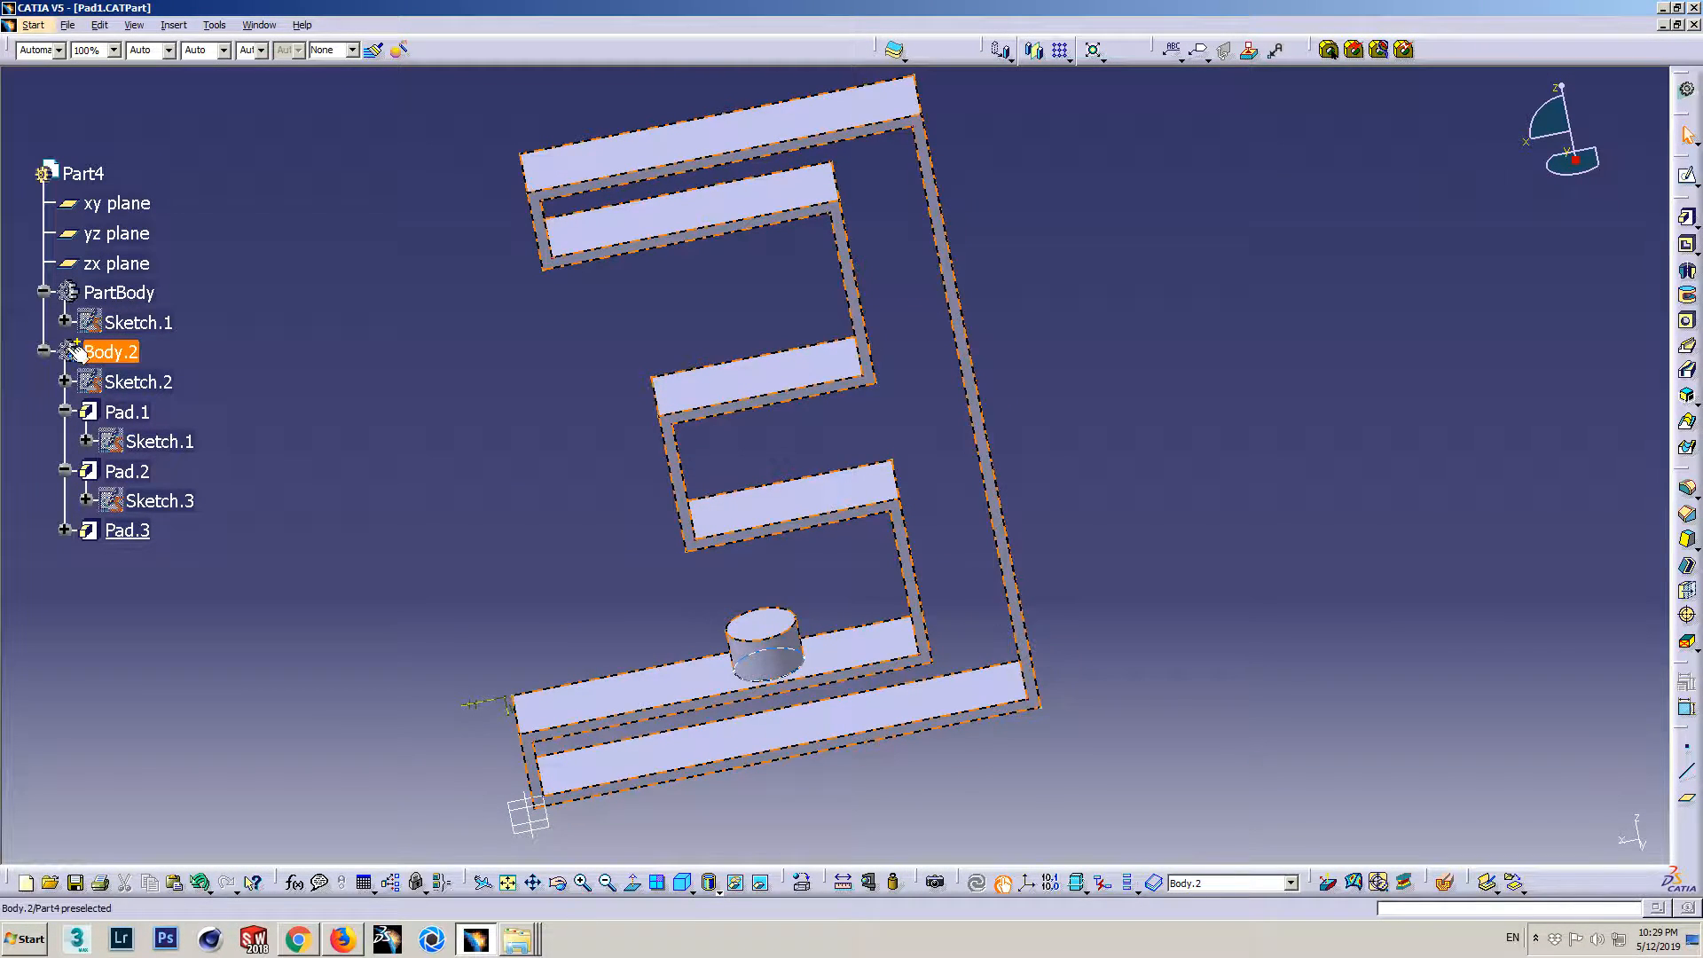
middle_drag(945, 574, 782, 550)
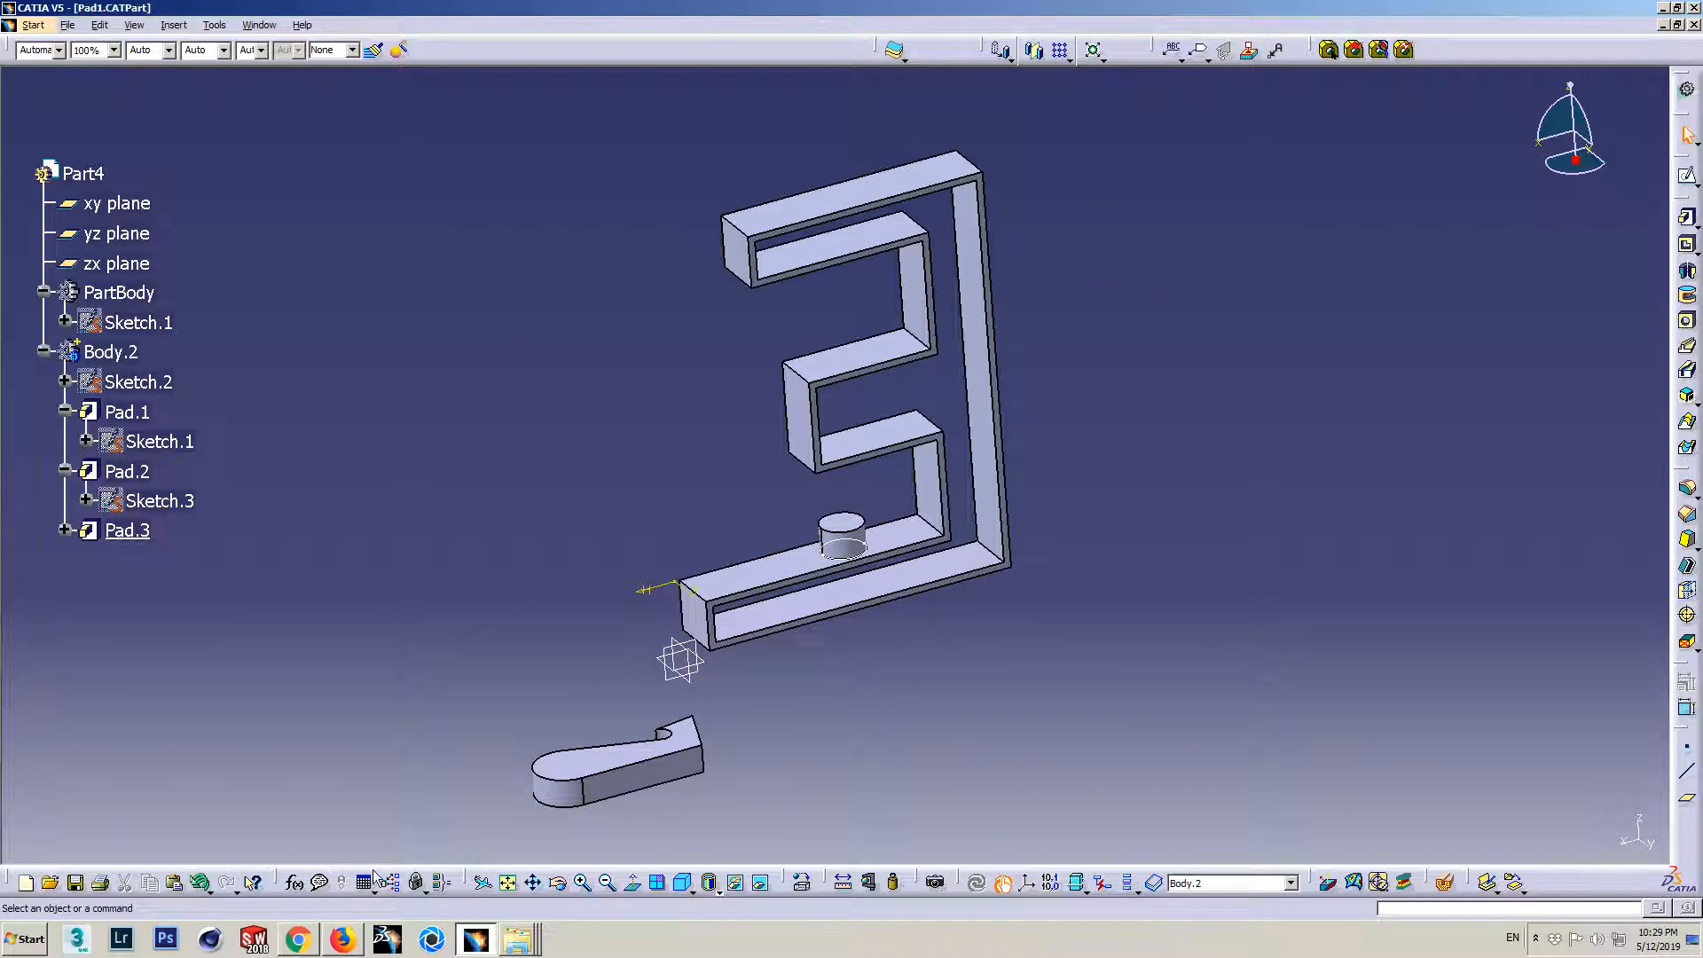
- Switch to the CATIA documentation in Firefox and open the Up to Next page from the pad Limits section
click(343, 939)
scroll(423, 418, up, 2)
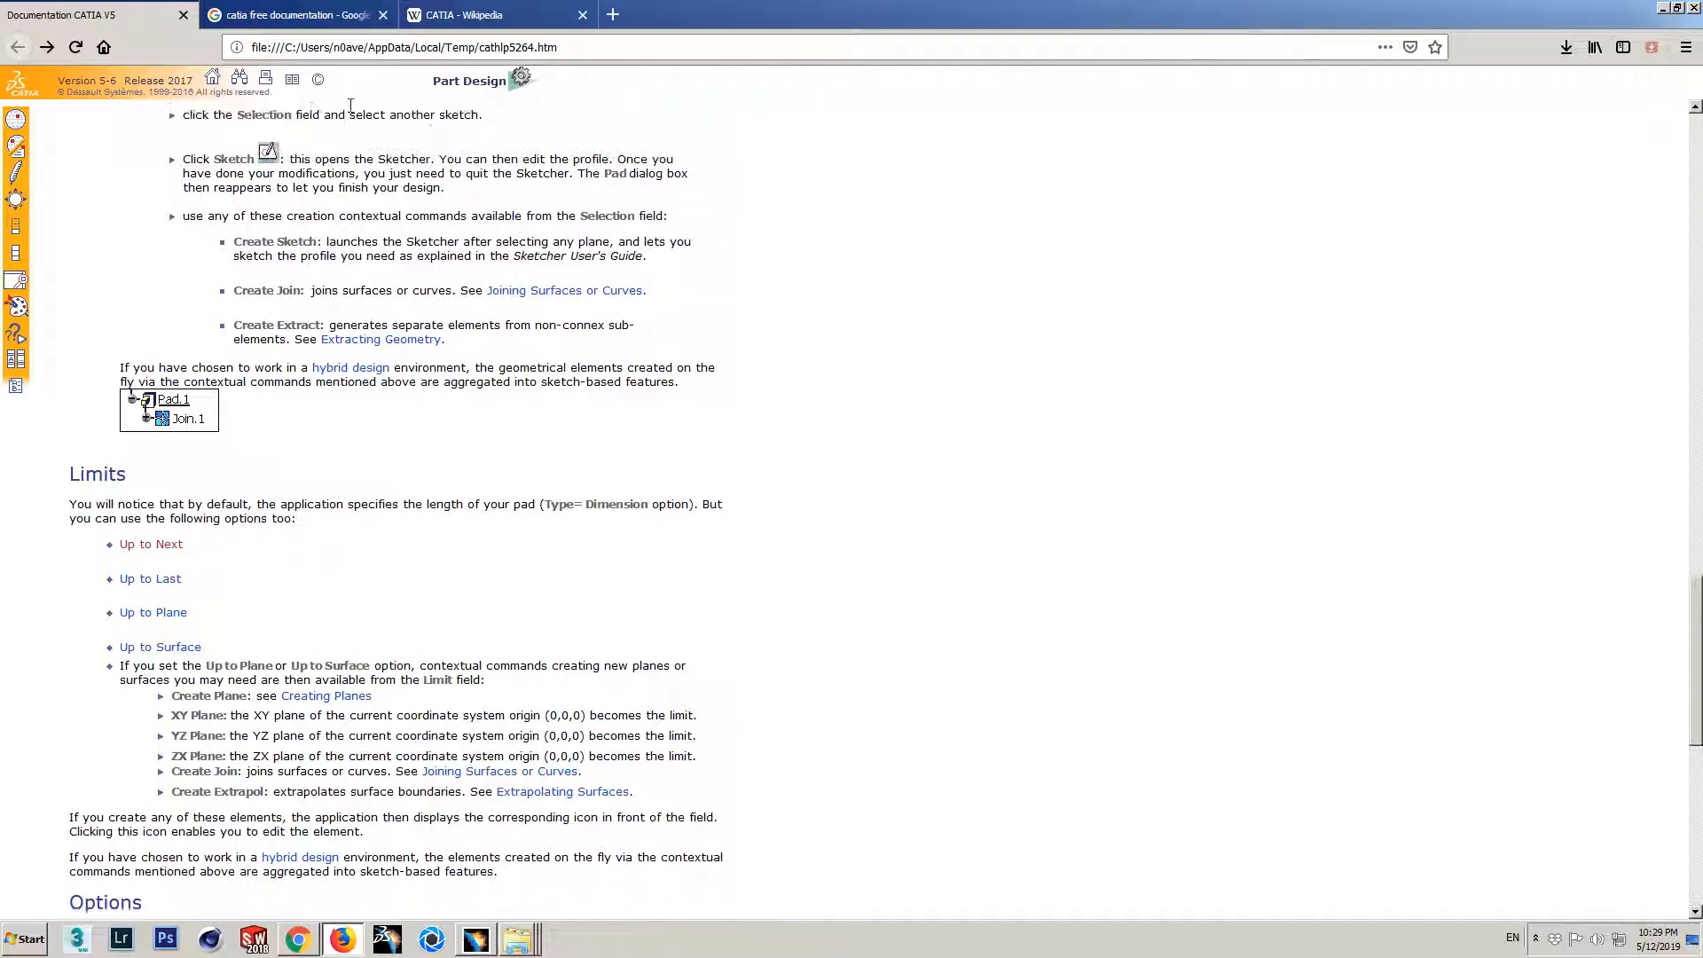
drag(193, 549, 120, 548)
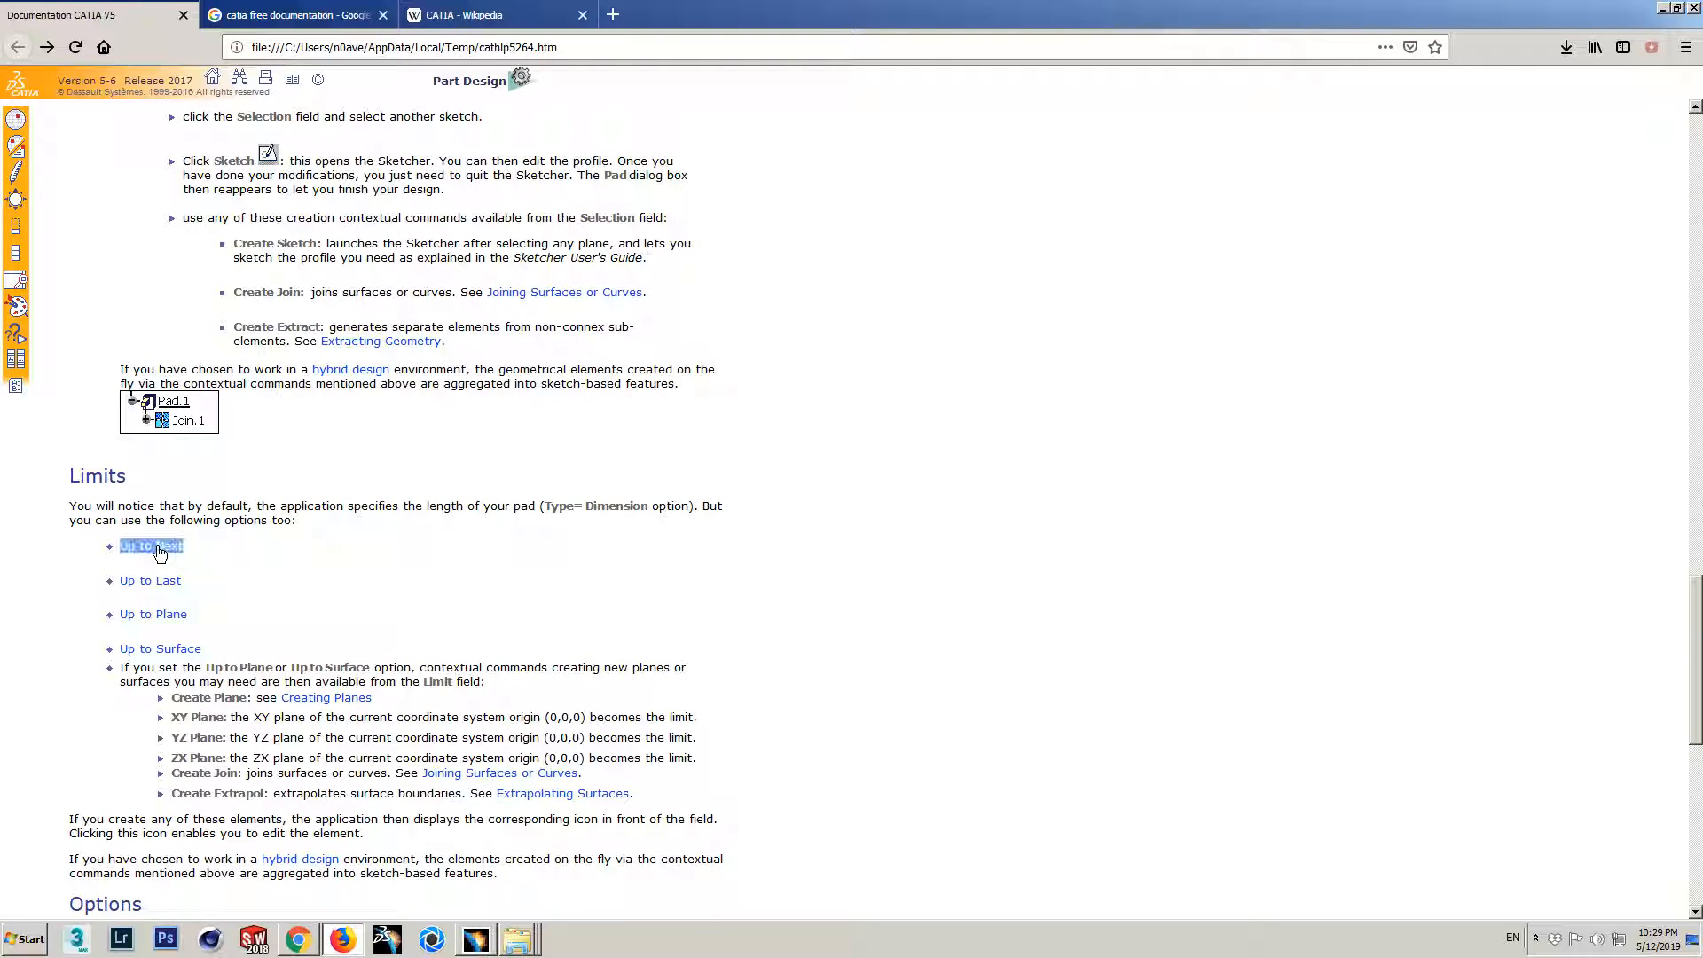
click(159, 552)
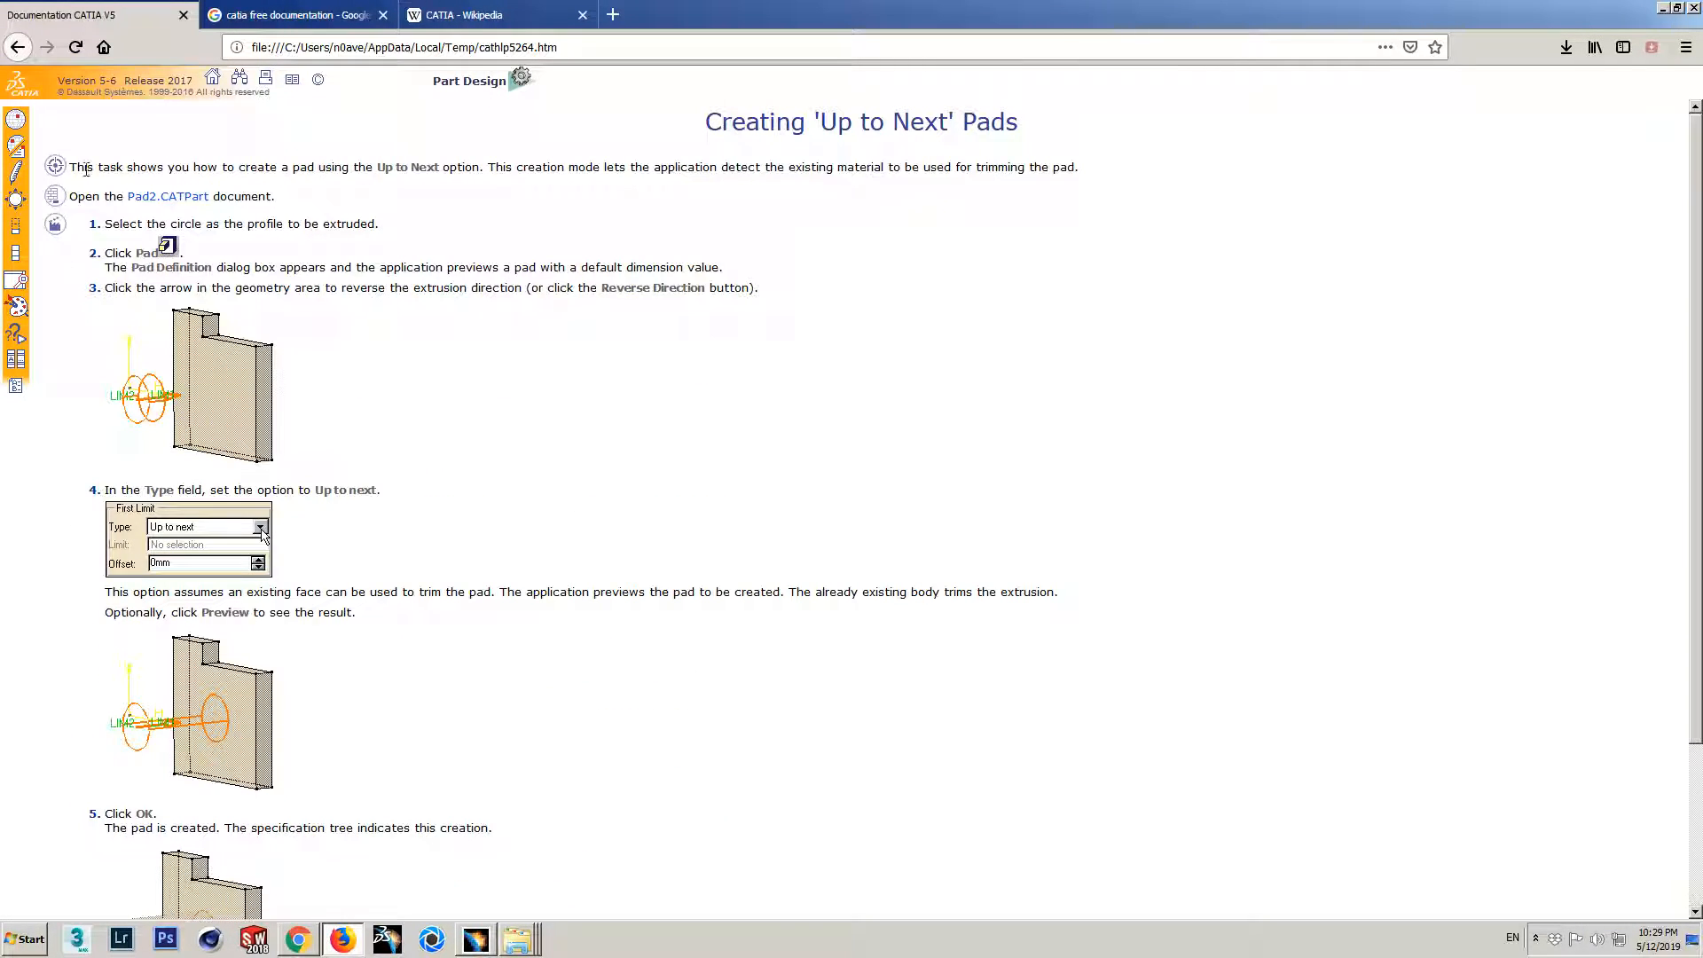
- Download the Pad2.CATPart sample from the Up to Next page, read through the procedure and open the file in CATIA
drag(136, 226, 304, 222)
click(222, 241)
click(170, 198)
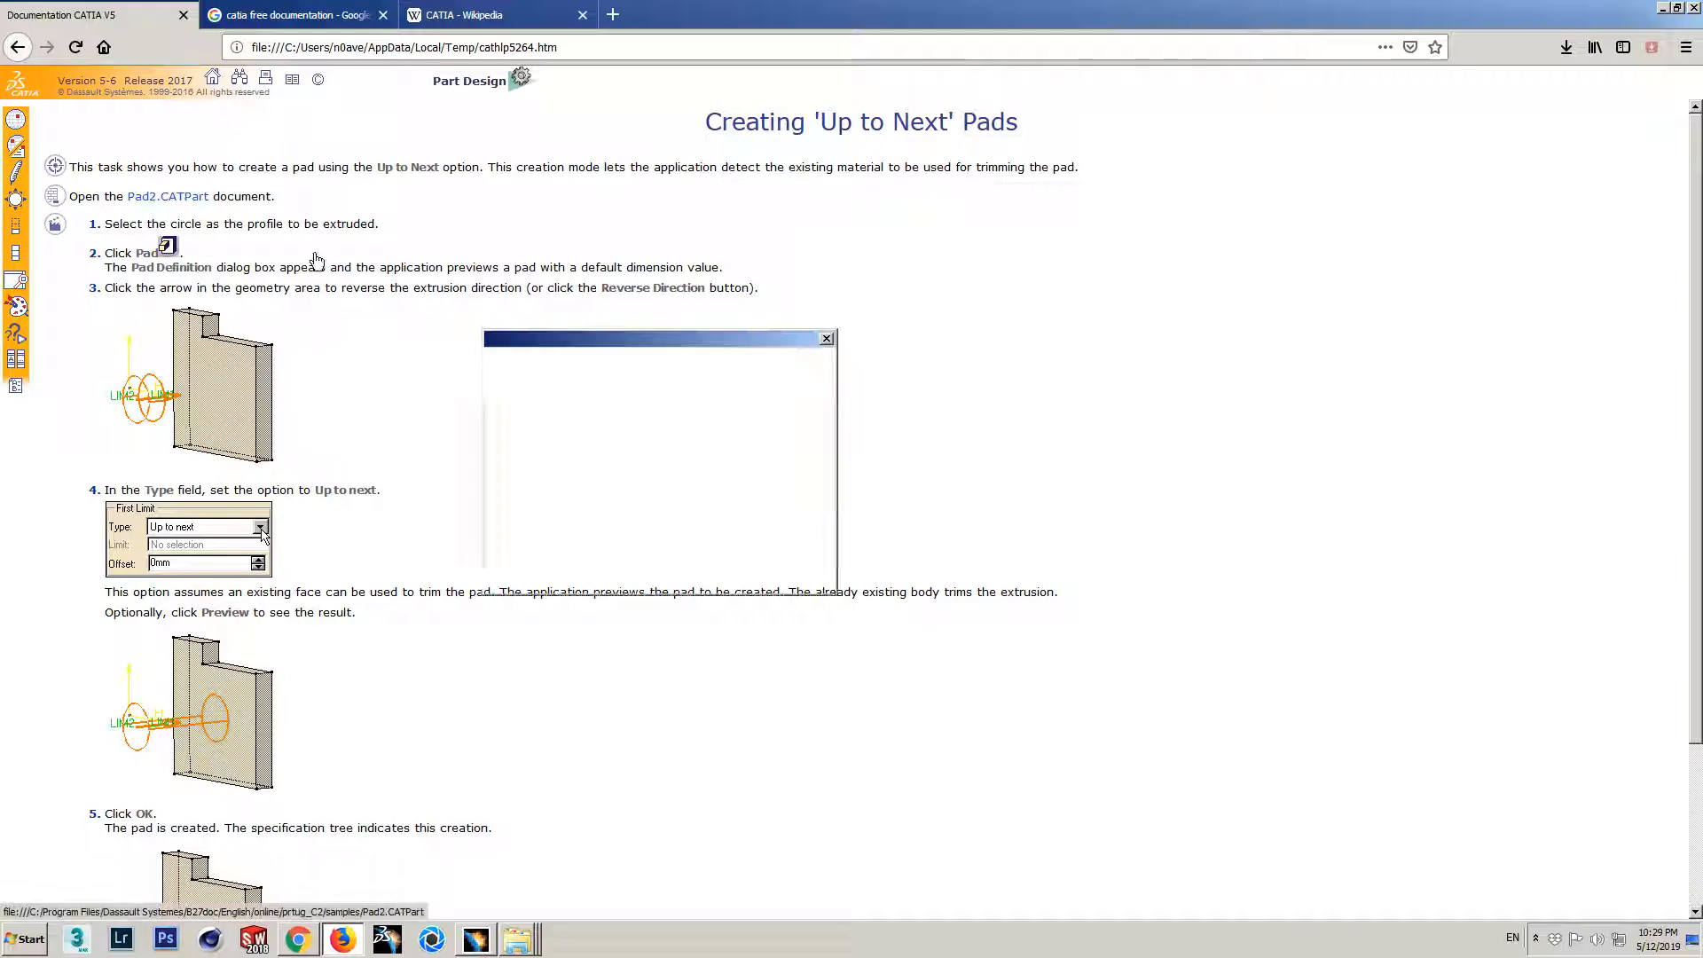
click(716, 557)
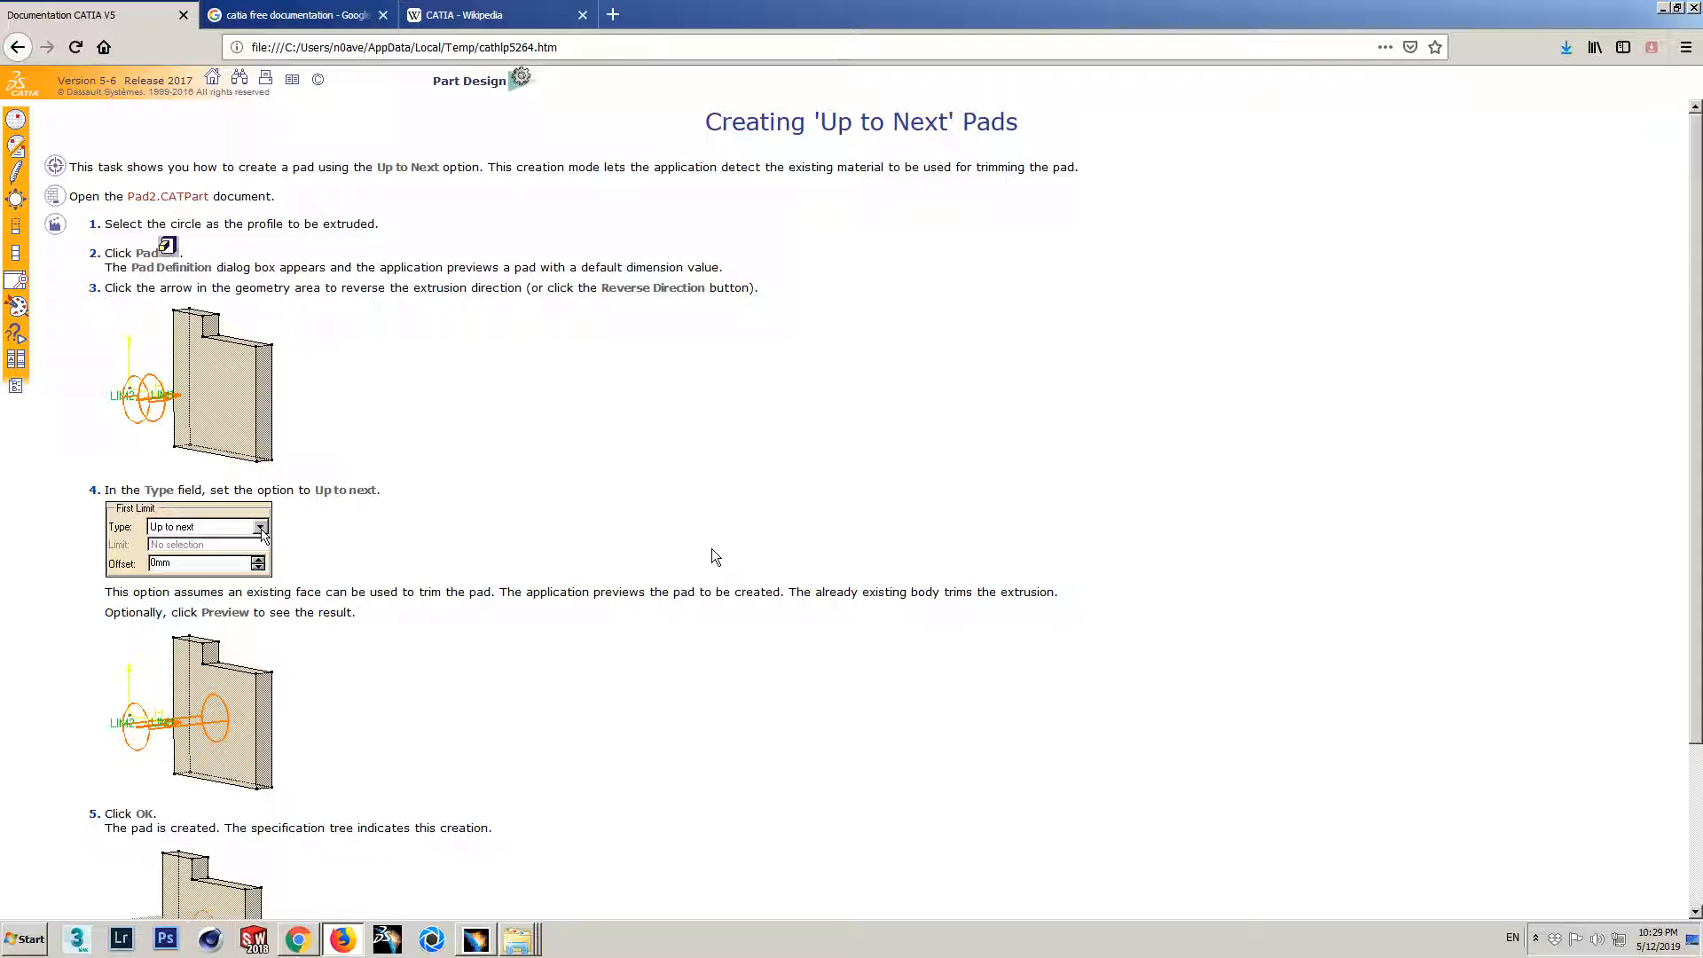
scroll(560, 531, down, 2)
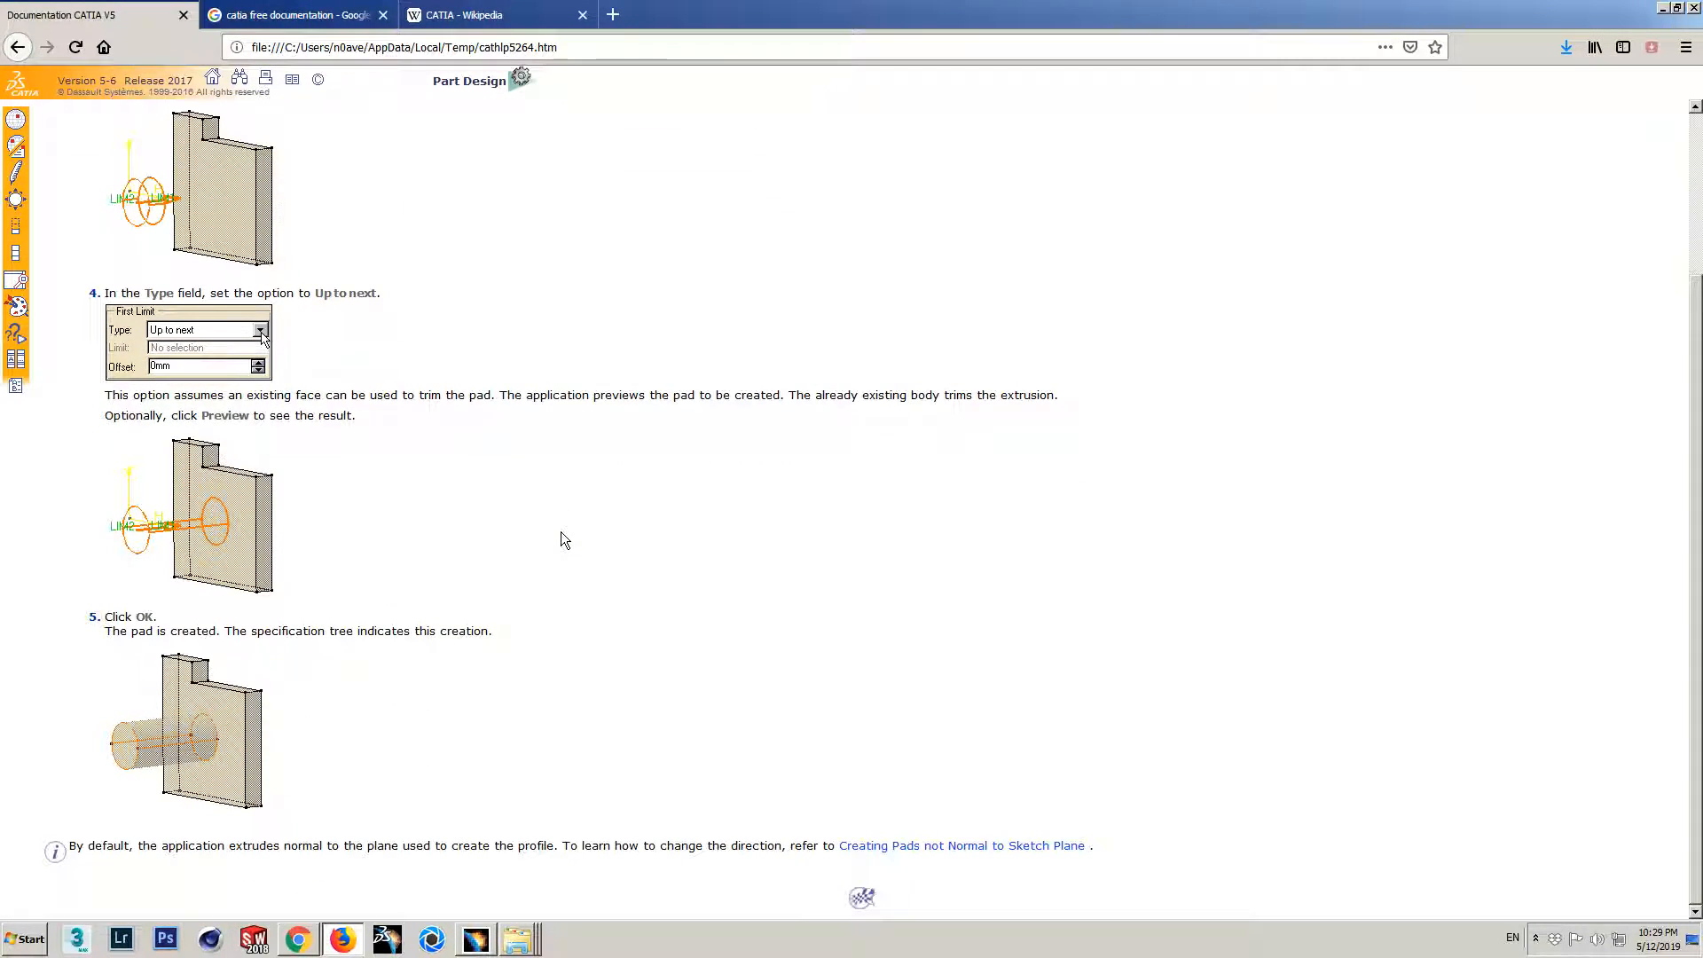
scroll(550, 538, up, 2)
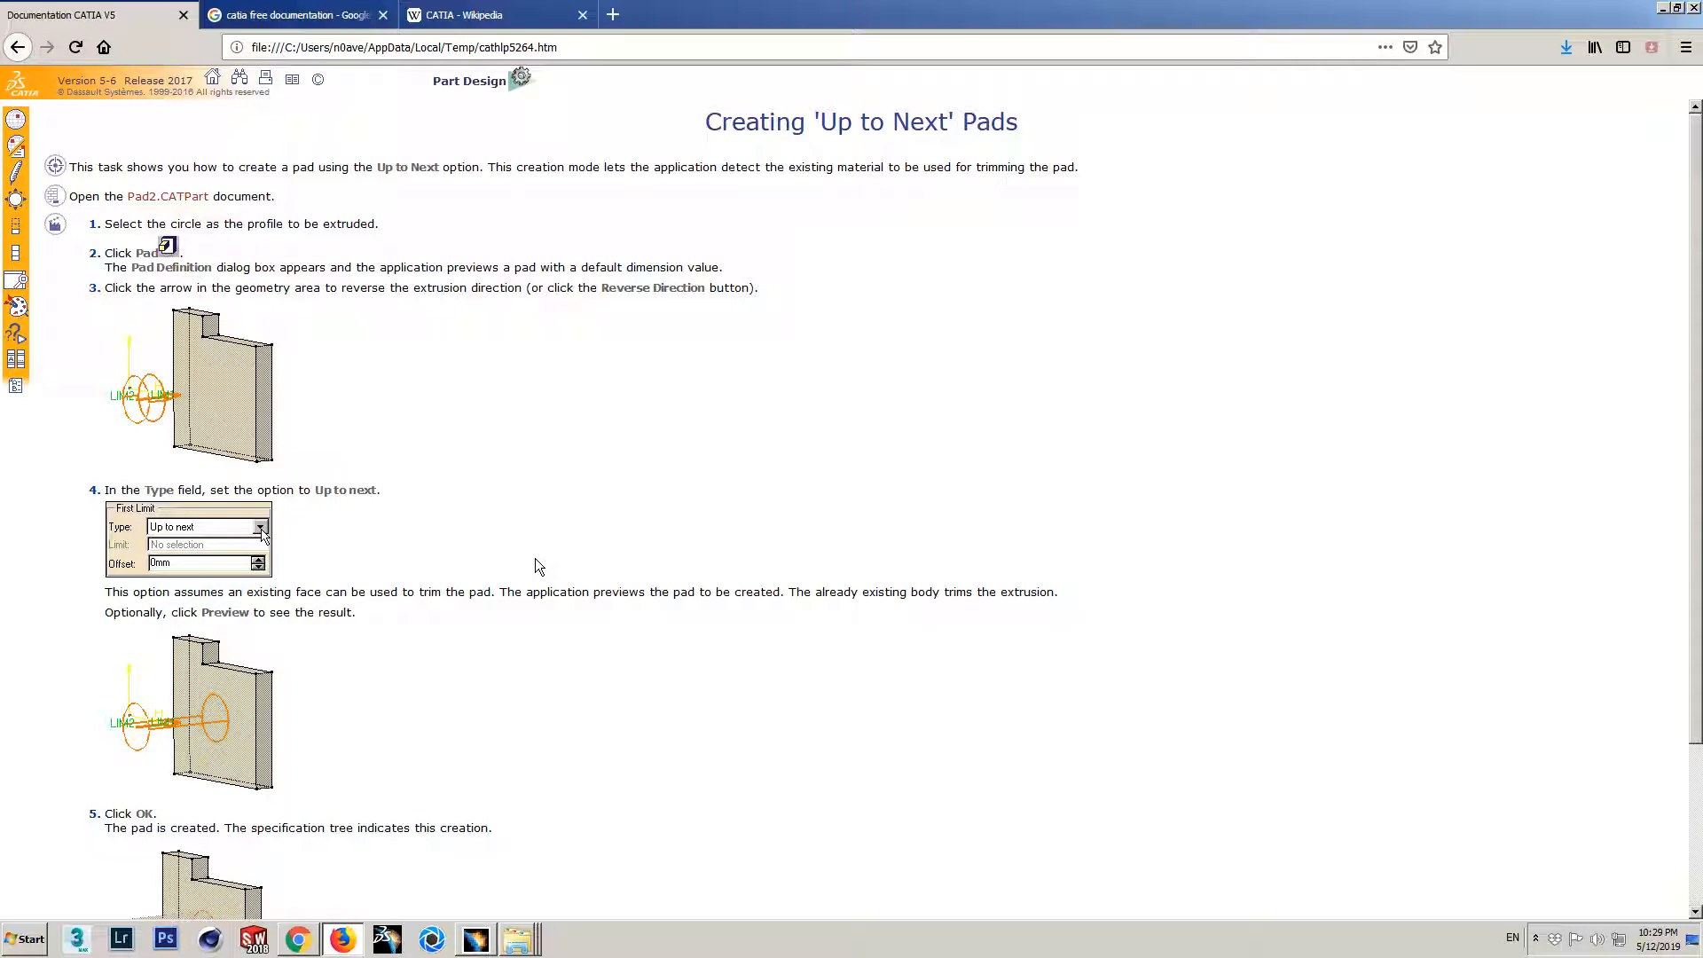
click(1575, 49)
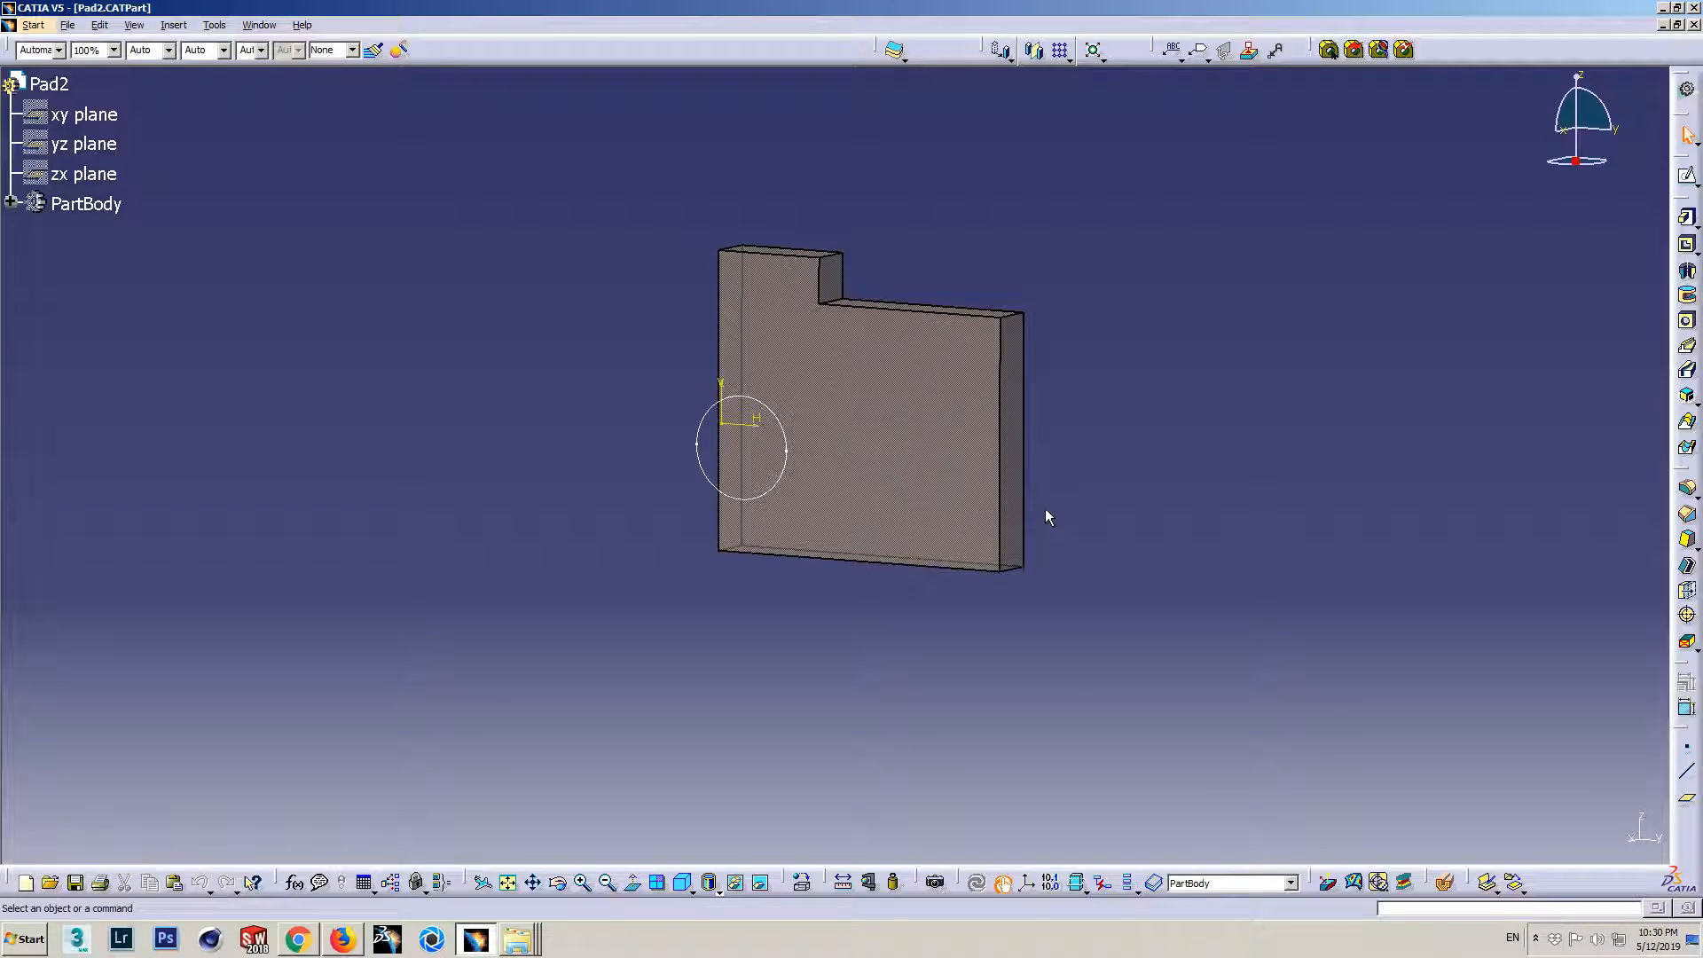
- Expand the part body in the tree and identify the plate's pad and the circle sketch in the model
middle_drag(1045, 508, 913, 373)
click(11, 202)
click(94, 232)
click(105, 292)
mouse_move(1050, 417)
middle_down()
mouse_move(517, 417)
mouse_move(821, 447)
mouse_move(865, 426)
middle_up()
click(992, 338)
- Create a pad from the circle sketch with its first limit set to the plate's large face, preview it and accept
click(1687, 217)
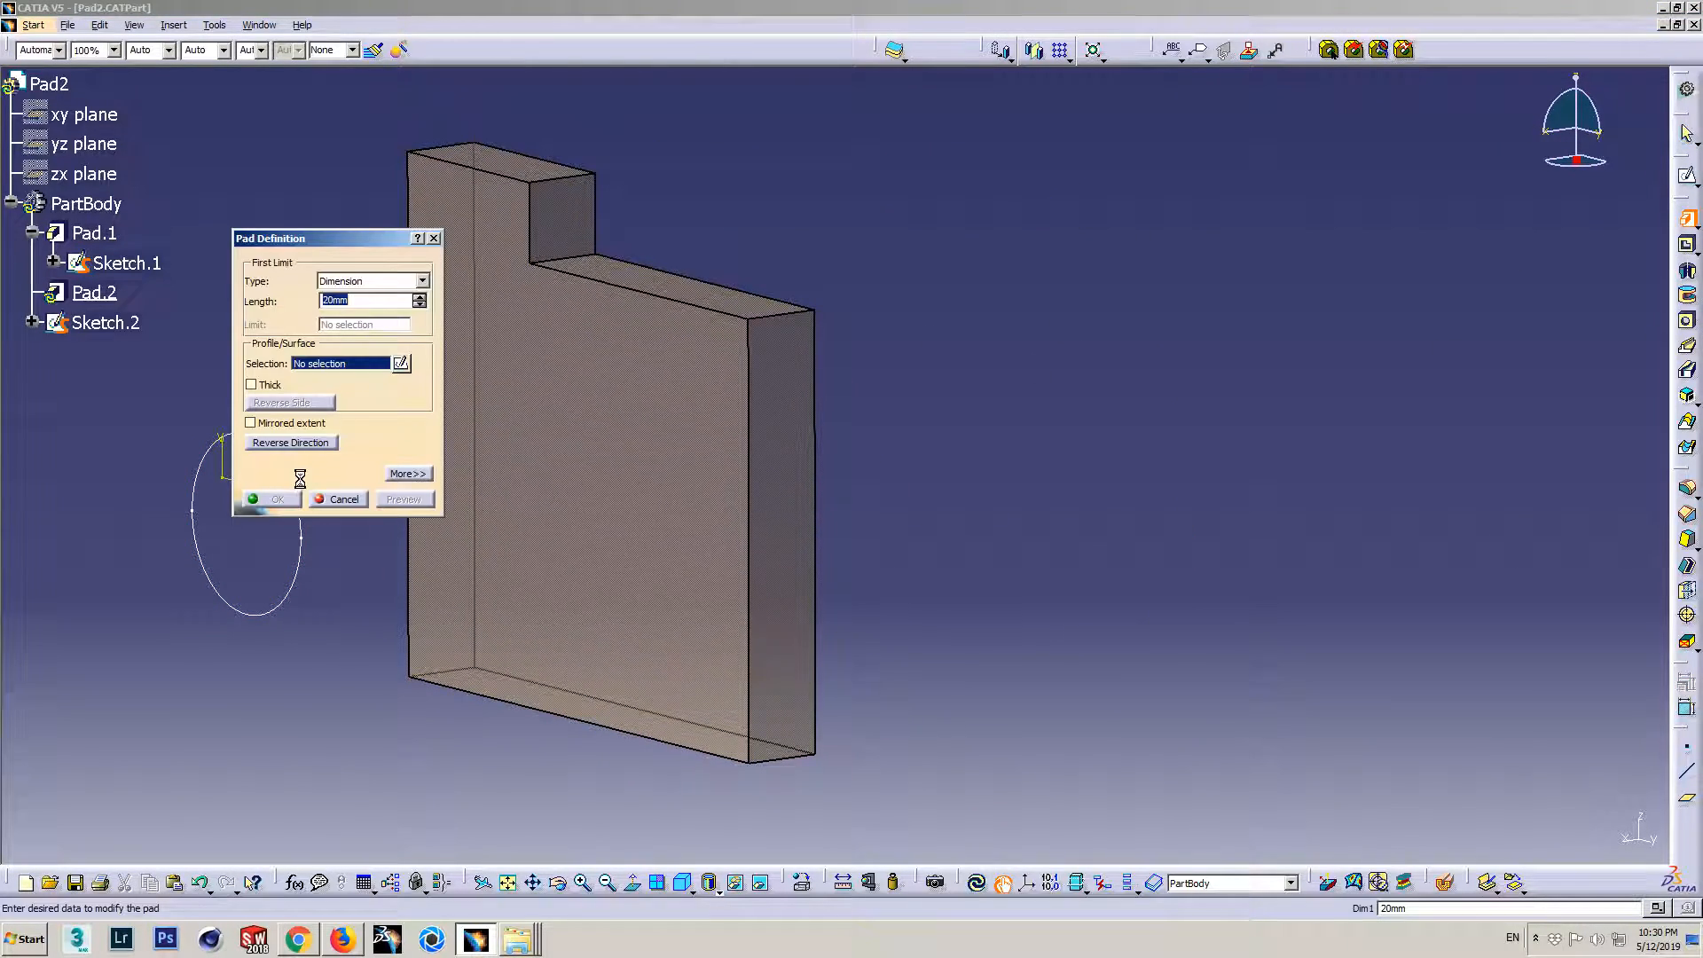
click(302, 540)
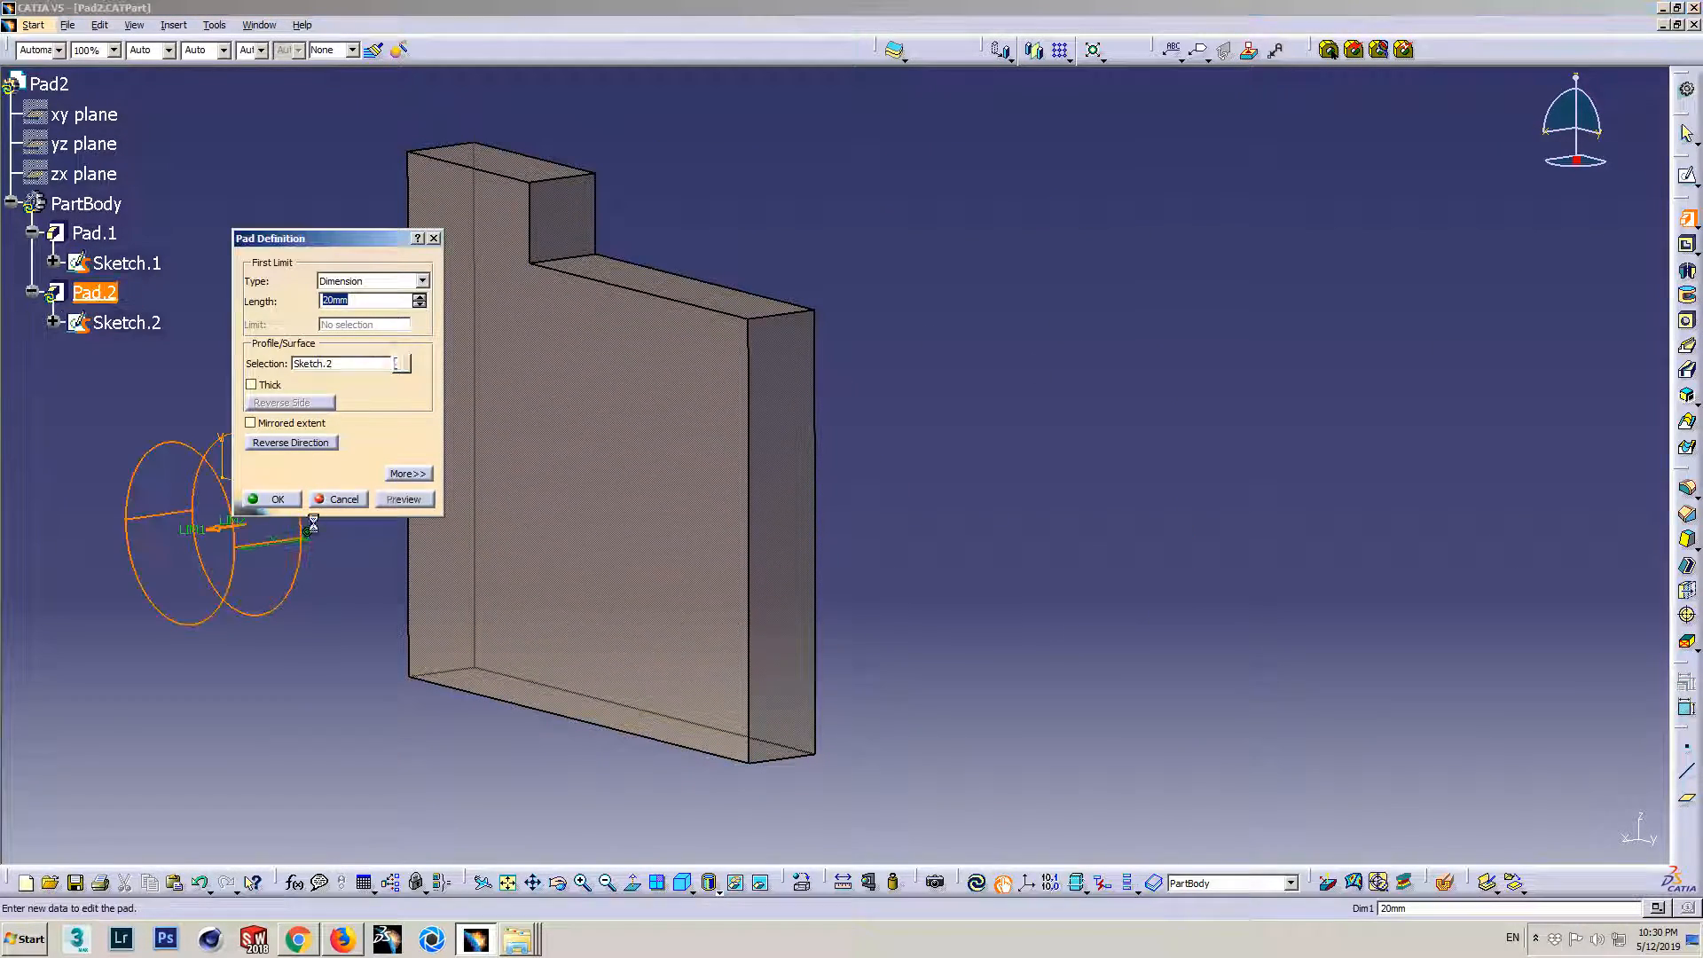
click(354, 280)
click(362, 332)
click(702, 423)
click(407, 499)
click(278, 500)
middle_drag(496, 461, 579, 383)
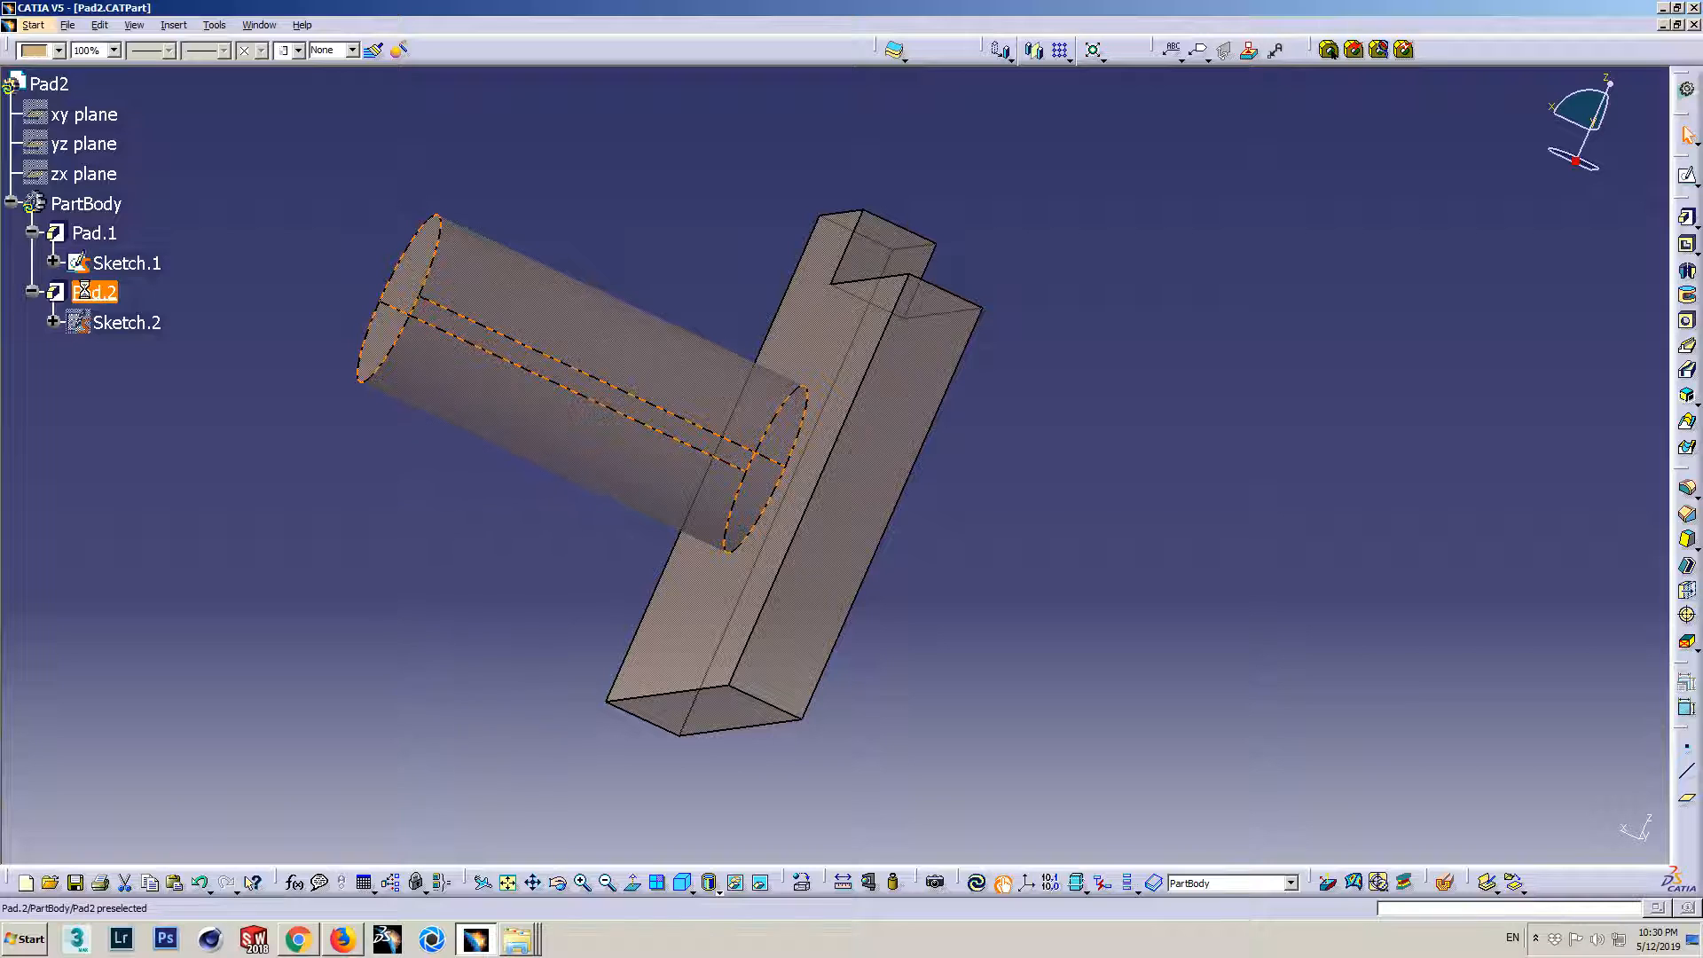
- Try different transparency levels on the cylindrical pad's face and clear the selection
click(99, 208)
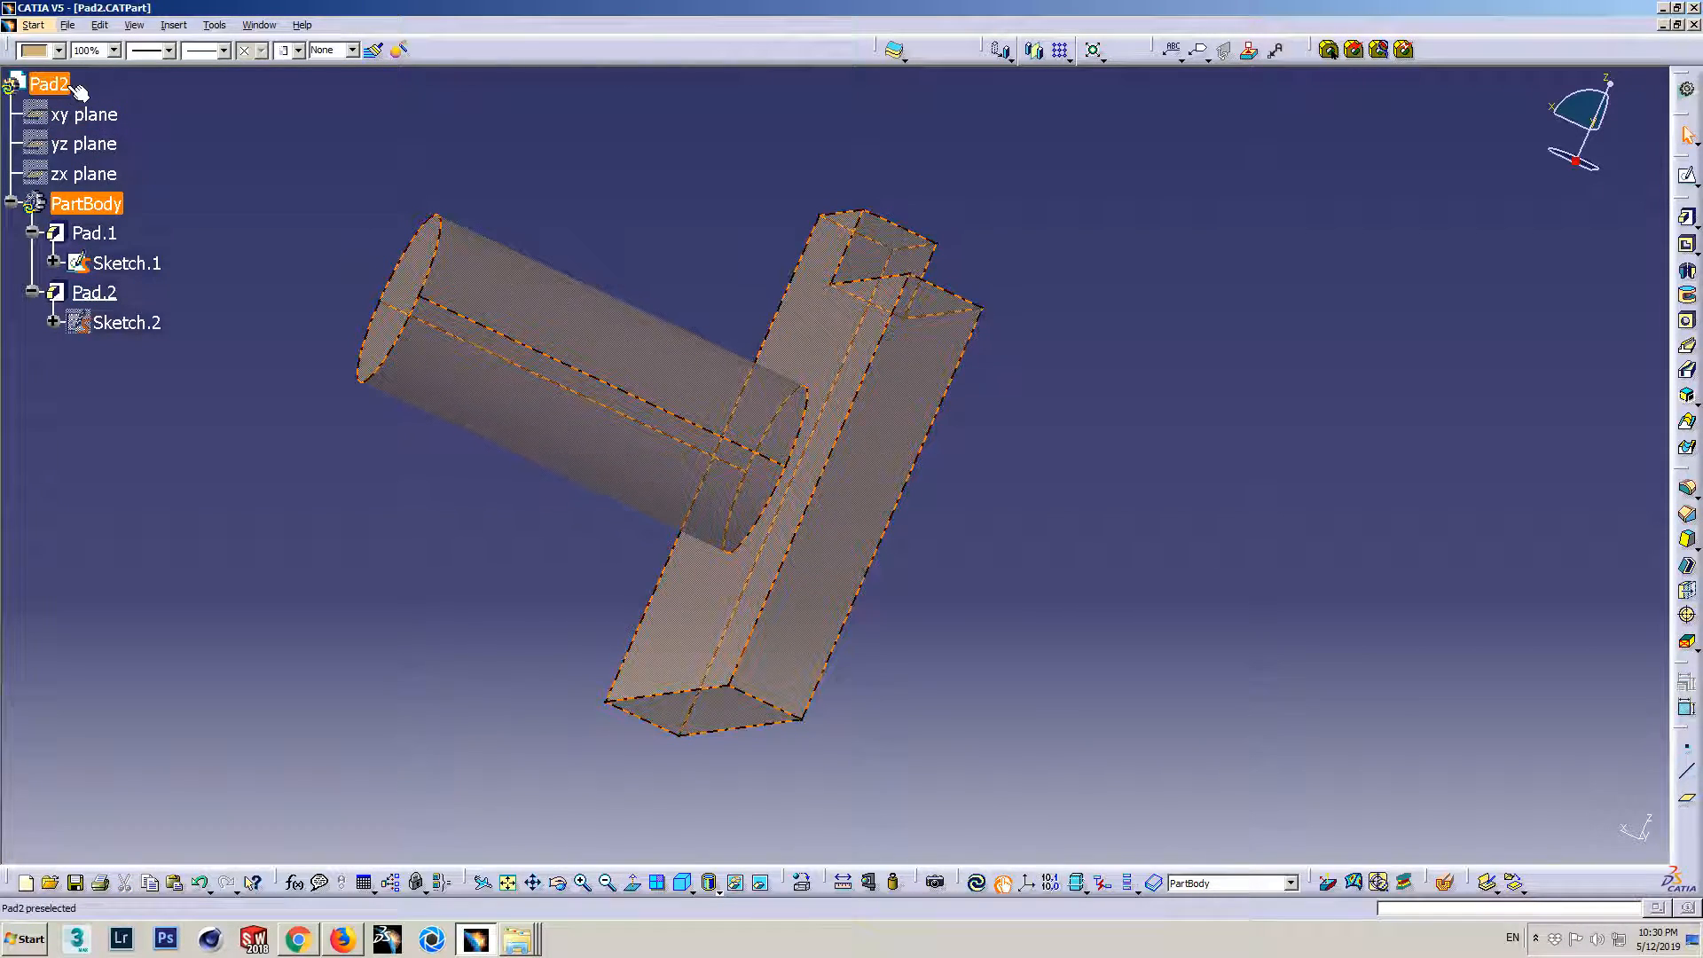
click(660, 378)
click(417, 306)
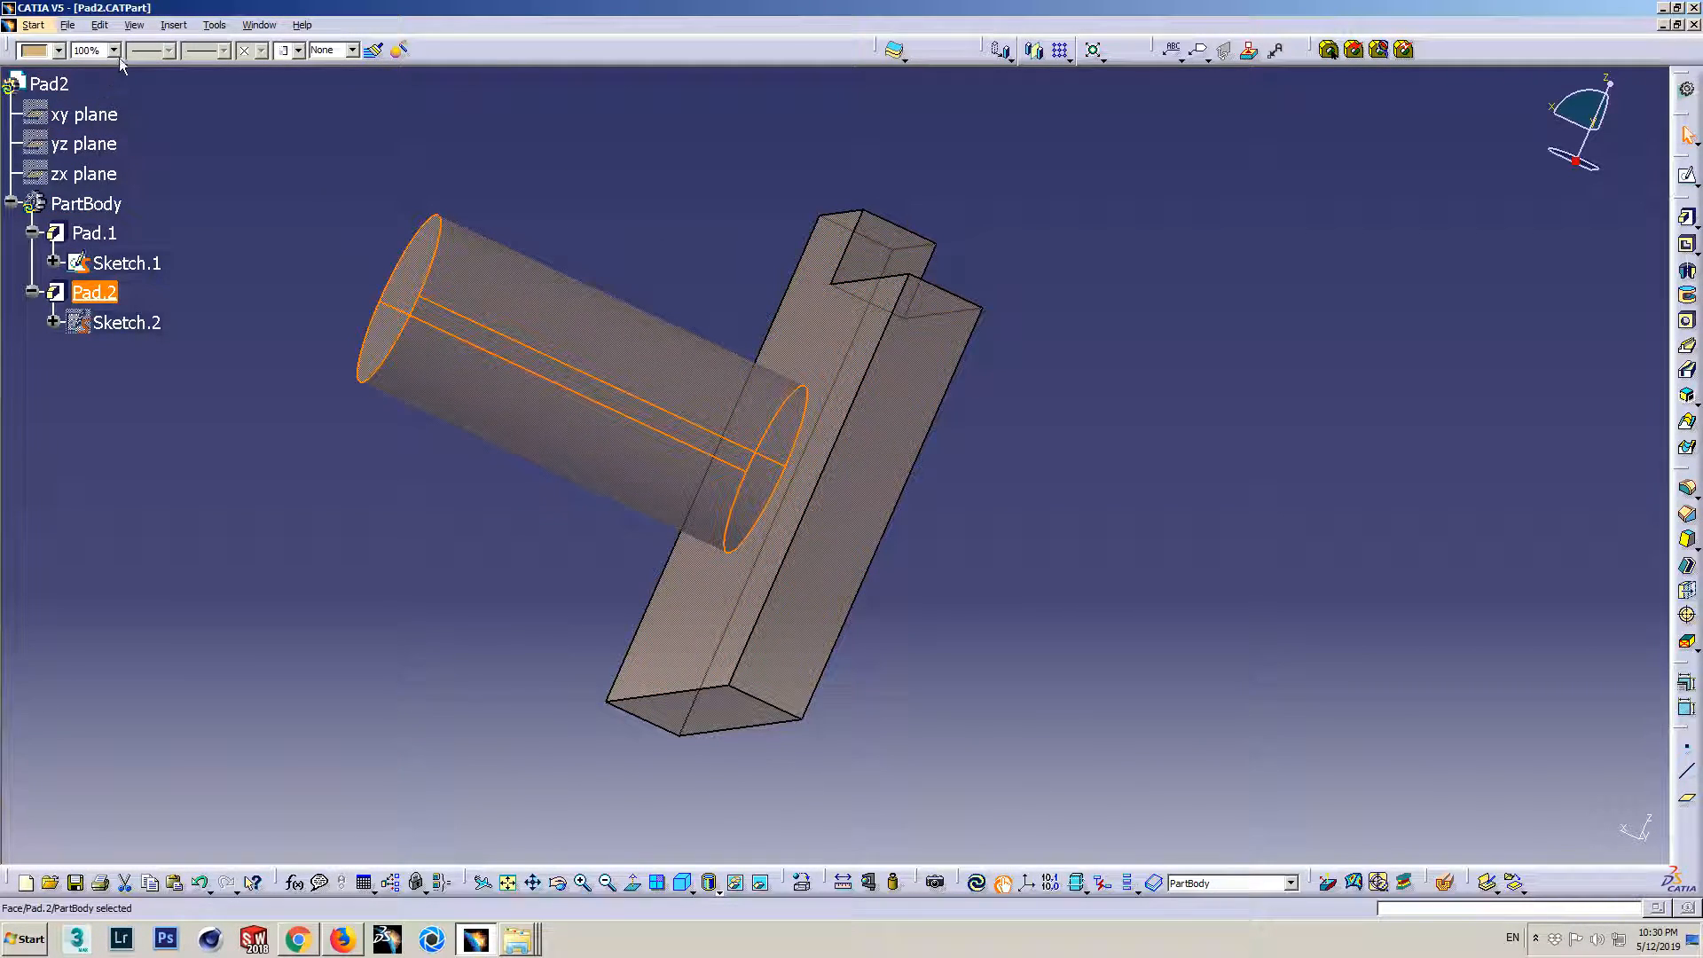
click(113, 50)
click(147, 81)
click(112, 51)
click(126, 132)
click(602, 215)
click(125, 263)
mouse_move(483, 470)
middle_down()
mouse_move(494, 535)
mouse_move(828, 297)
mouse_move(924, 190)
mouse_move(961, 372)
mouse_move(727, 585)
middle_up()
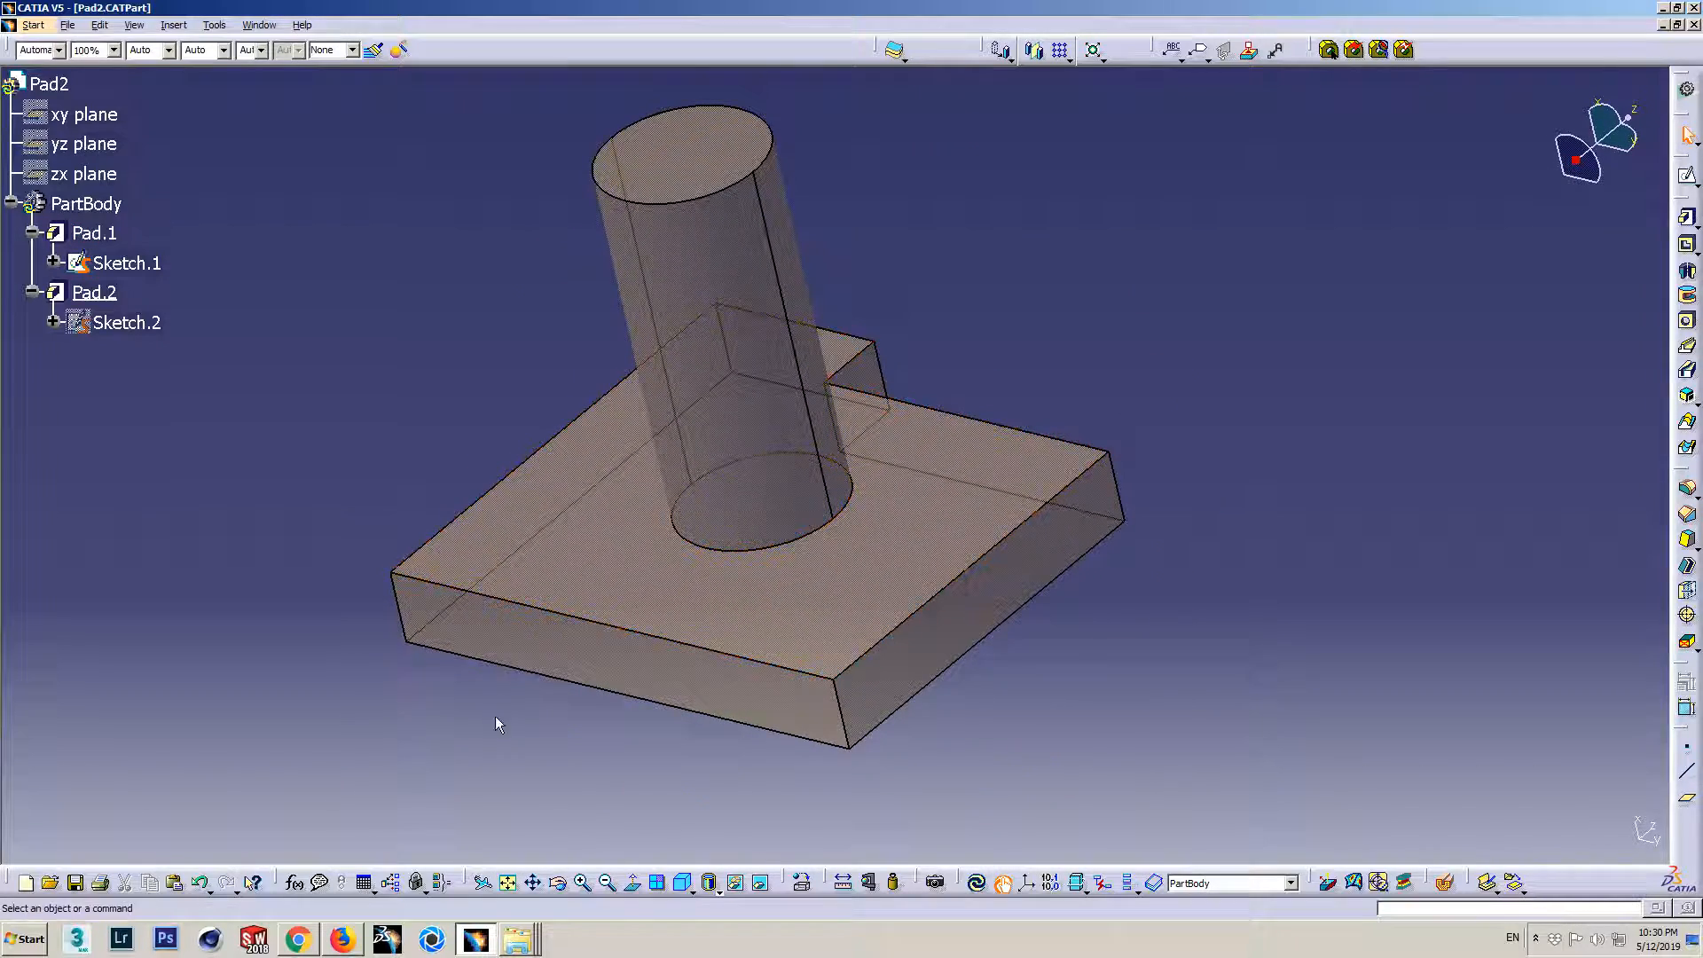
click(267, 28)
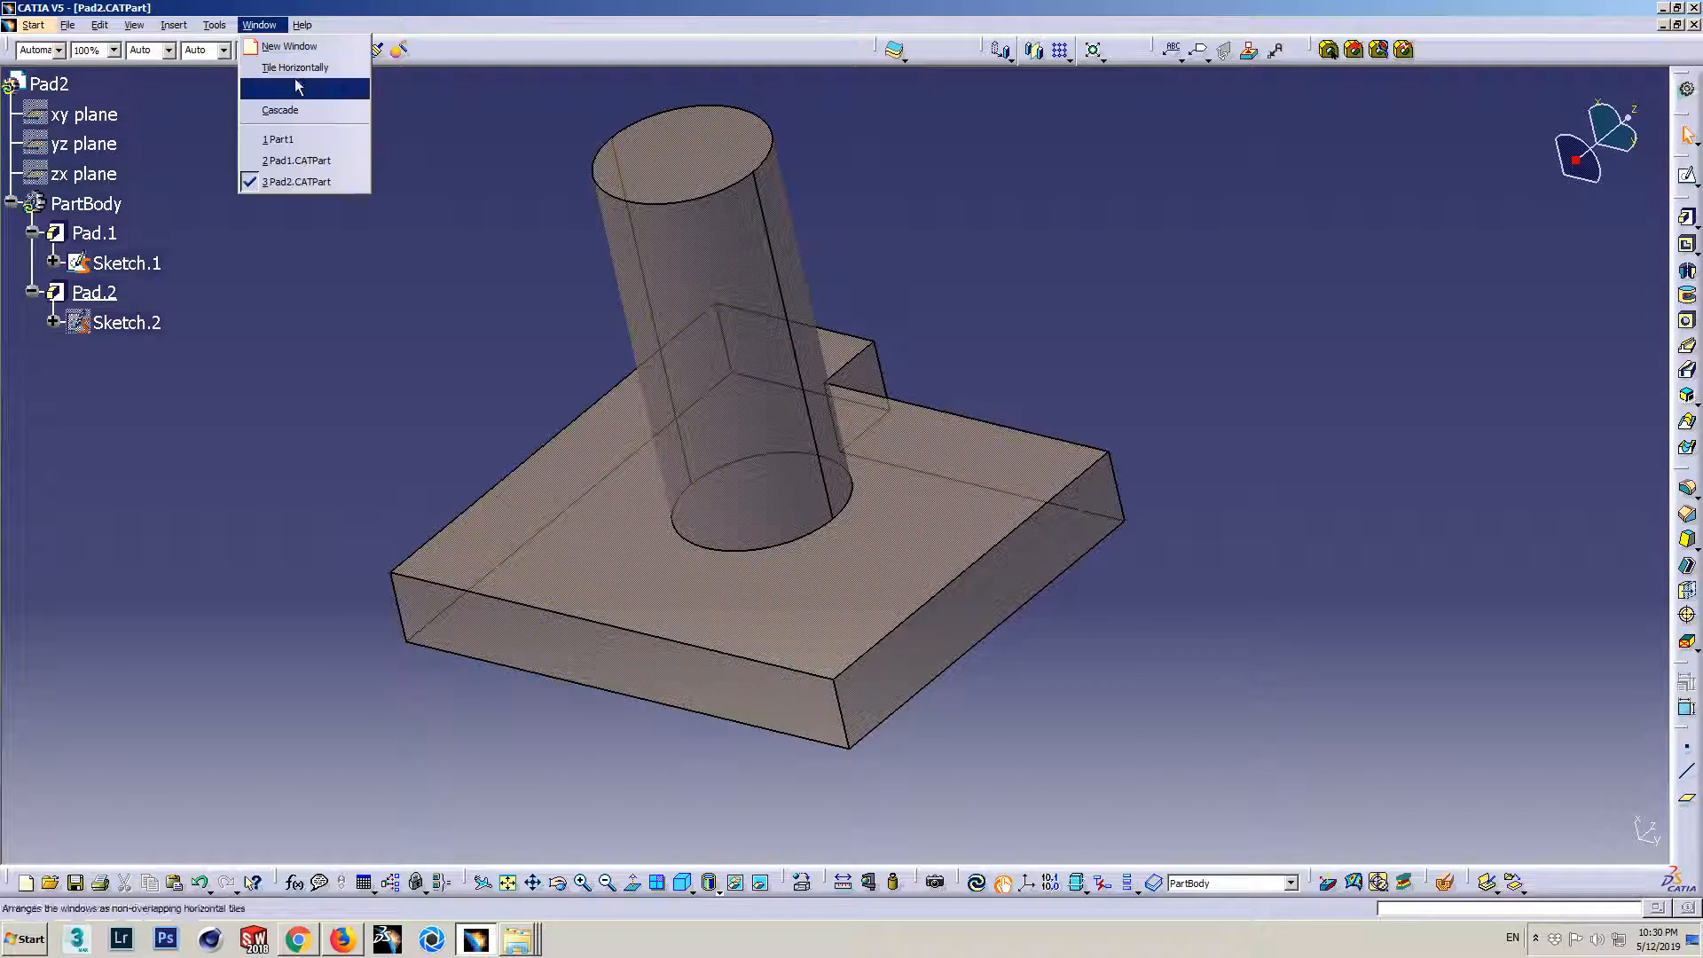
click(373, 452)
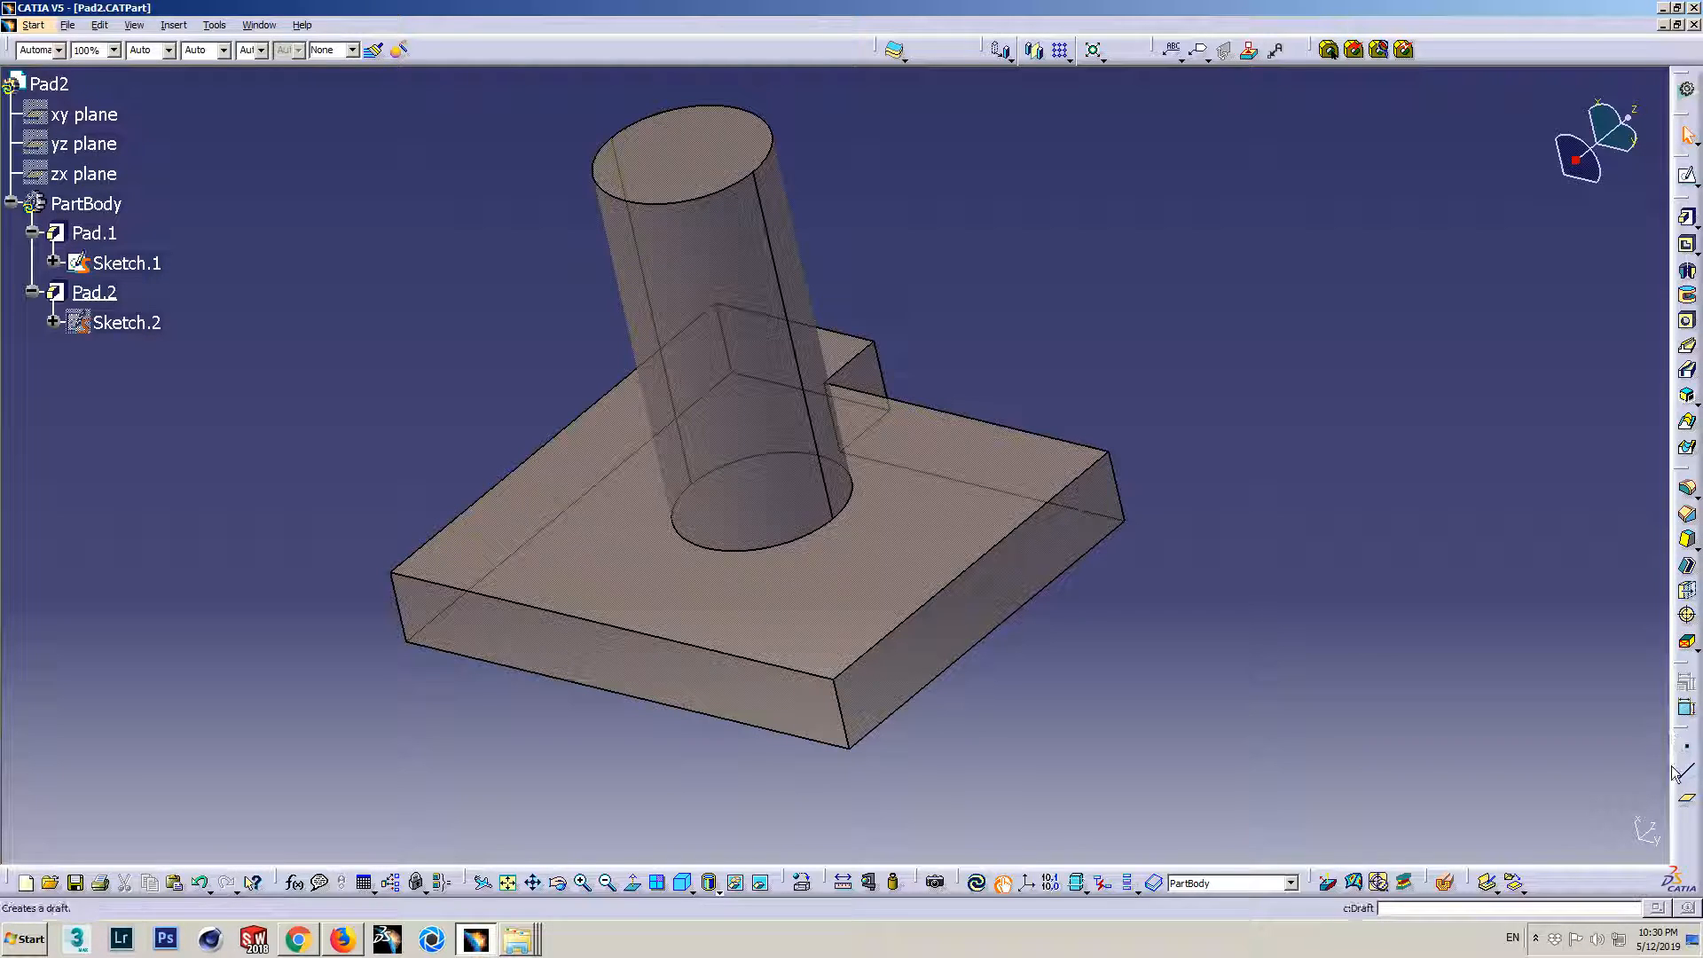
click(33, 26)
click(565, 130)
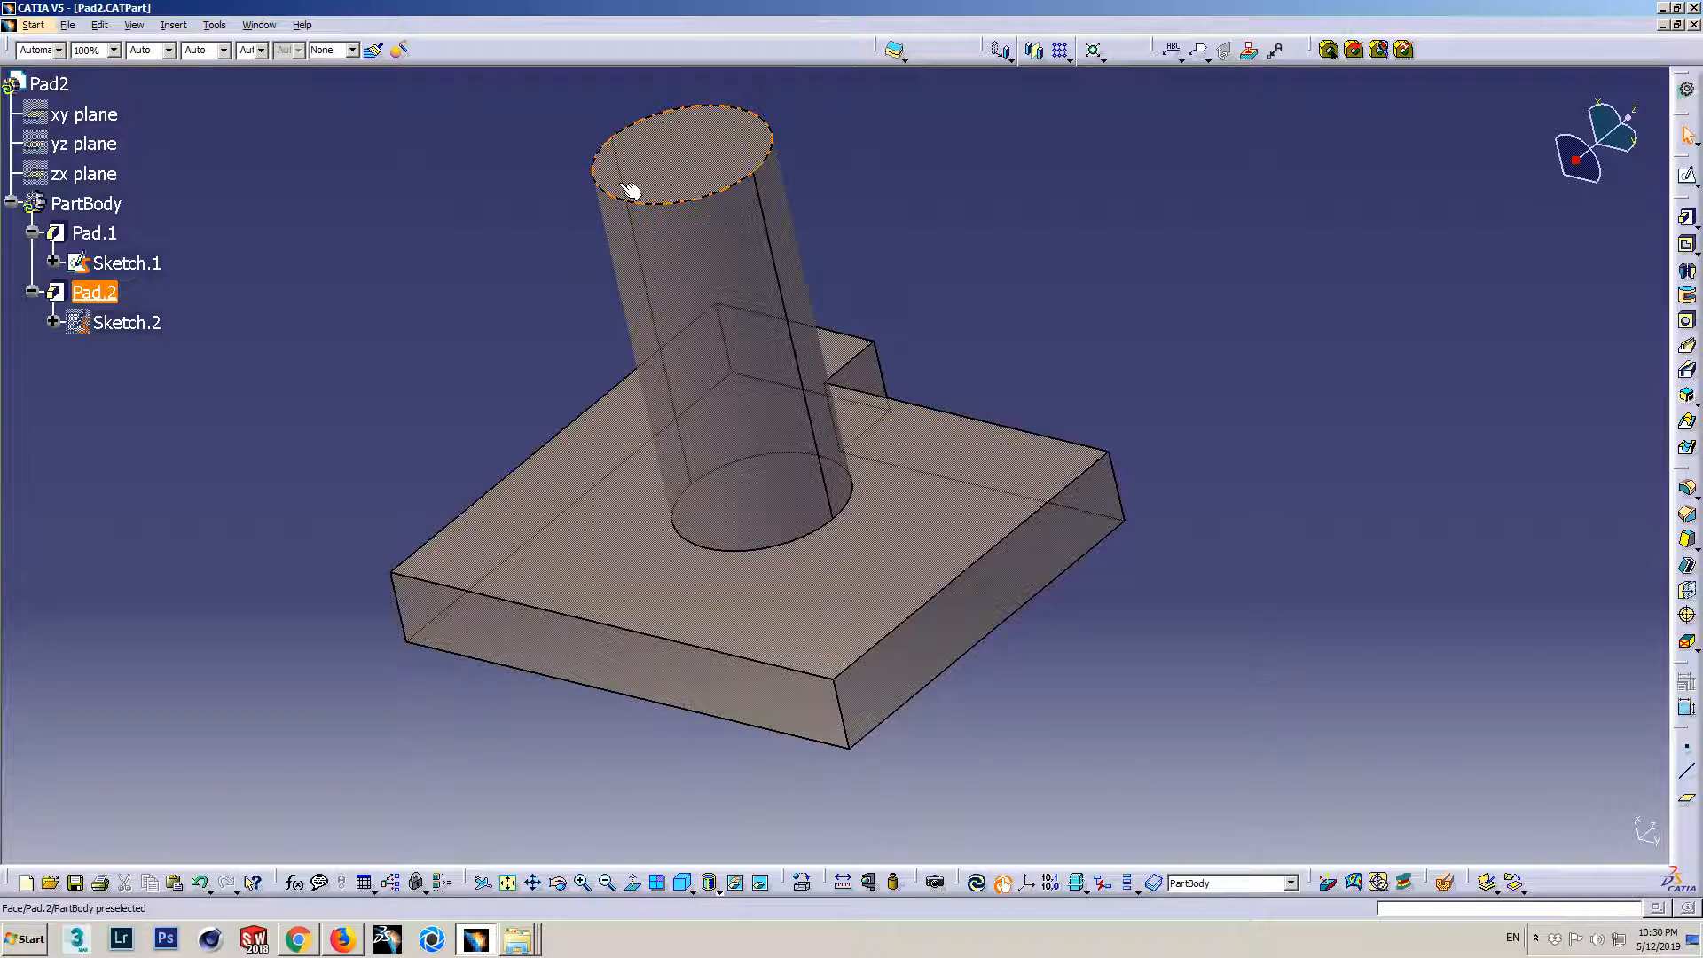